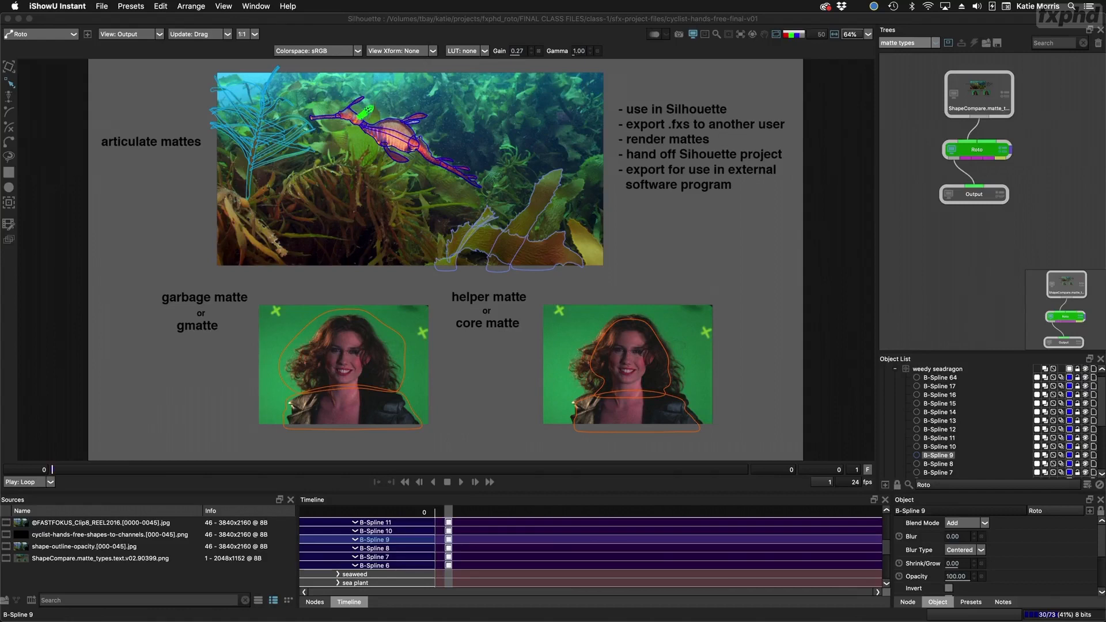
Step: View the weedy seadragon matte up close and select the shape along the upper part of its tail
{"action": "left_click", "coordinate": [465, 212]}
{"action": "left_click", "coordinate": [465, 212]}
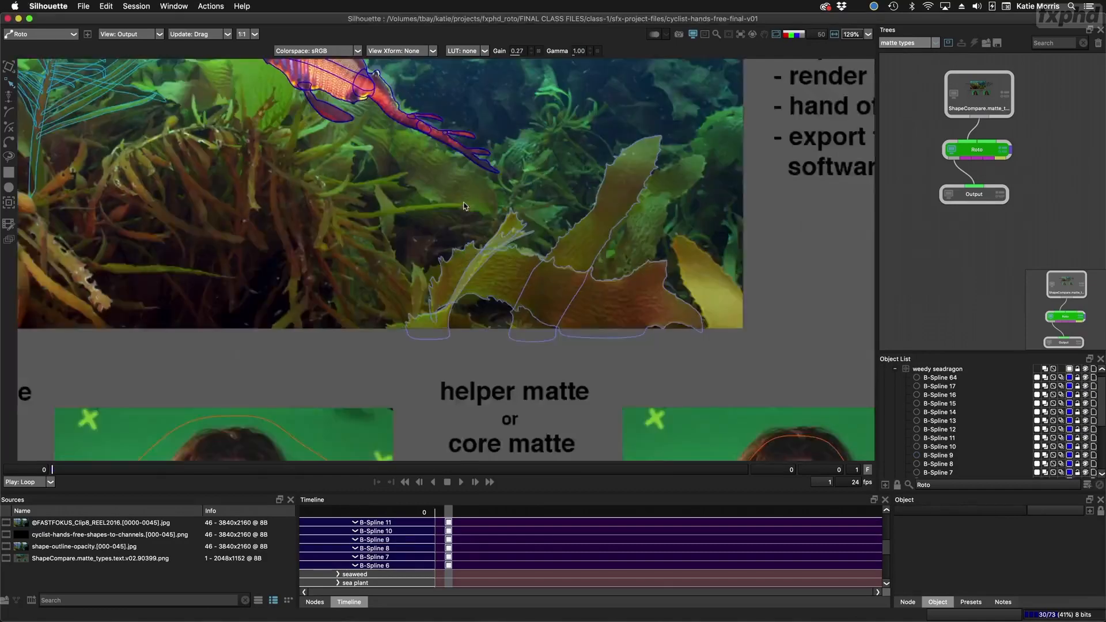
{"action": "scroll", "coordinate": [464, 212], "scroll_direction": "up", "scroll_amount": 3}
{"action": "scroll", "coordinate": [526, 317], "scroll_direction": "up", "scroll_amount": 4}
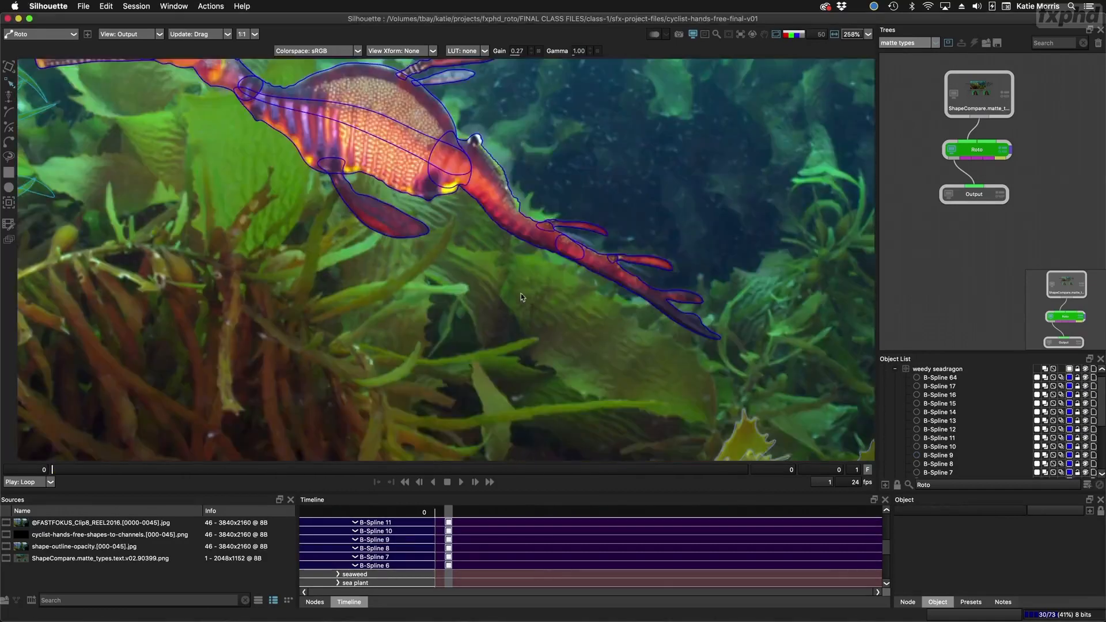
{"action": "left_click_drag", "start_coordinate": [510, 251], "coordinate": [565, 323]}
{"action": "left_click", "coordinate": [560, 249]}
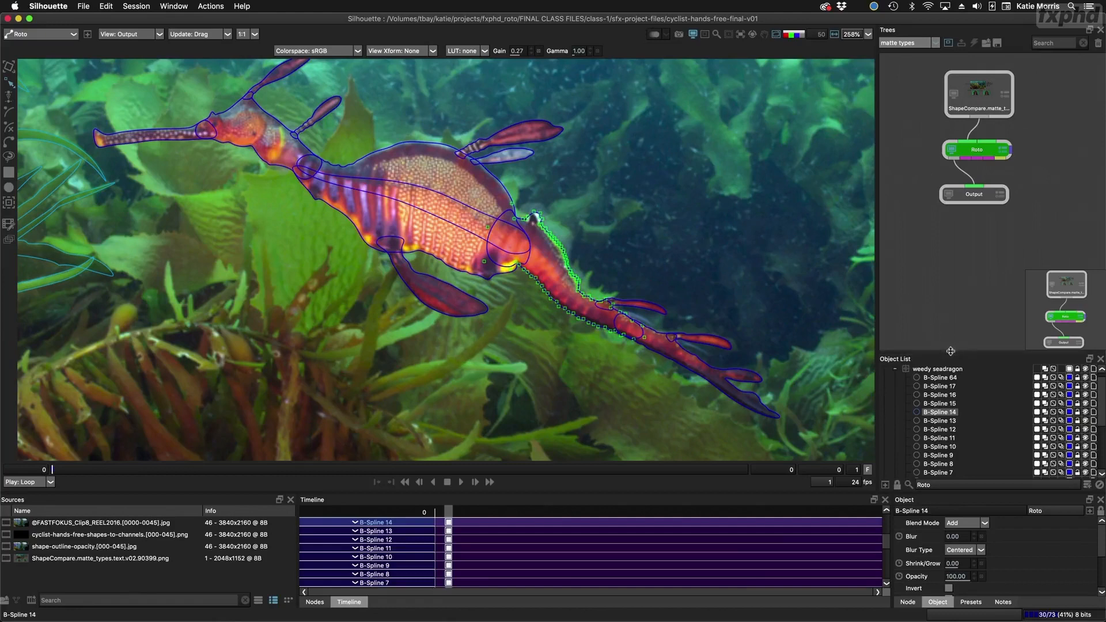
Step: Enlarge the Object List and select every shape in the weedy seadragon layer, from B-Spline 64 to B-Spline 6
{"action": "left_click_drag", "start_coordinate": [948, 353], "coordinate": [946, 235]}
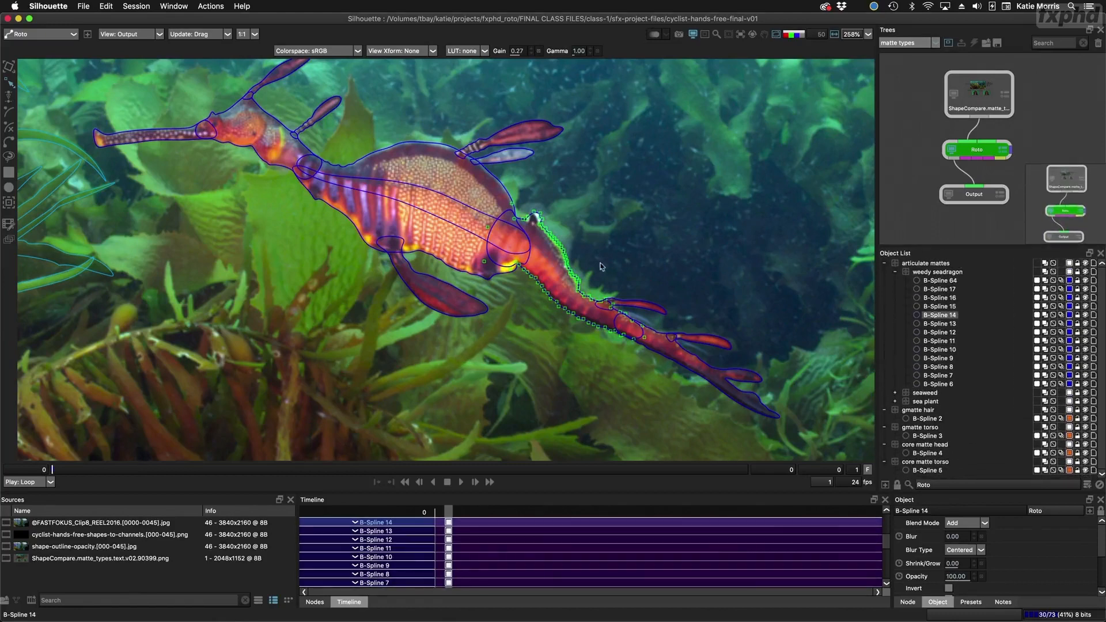
{"action": "left_click", "coordinate": [491, 178]}
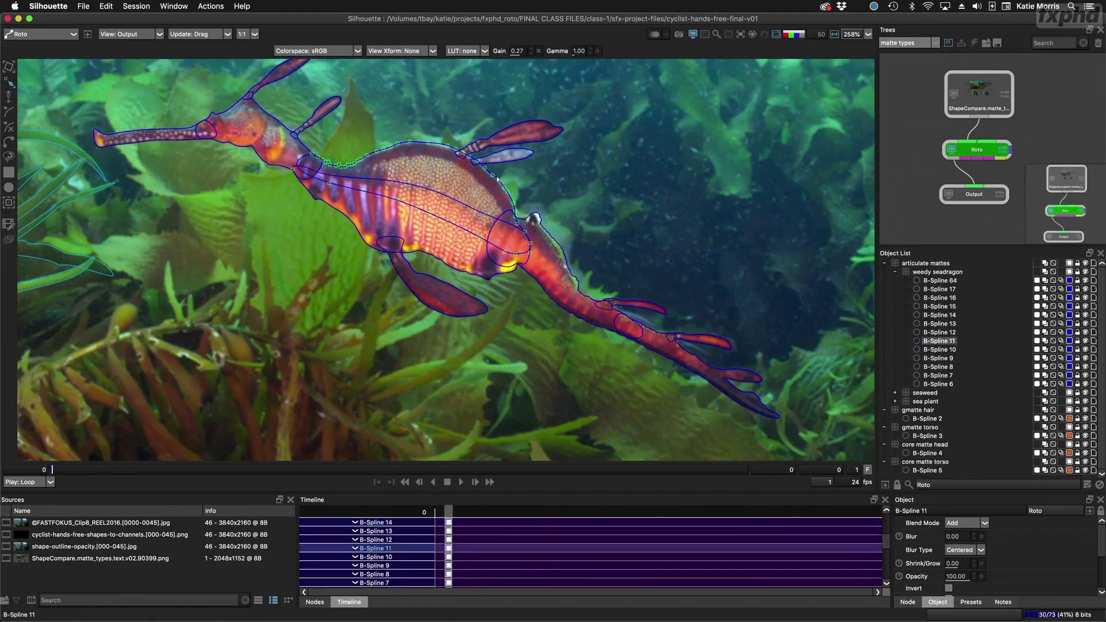
{"action": "left_click", "coordinate": [930, 281]}
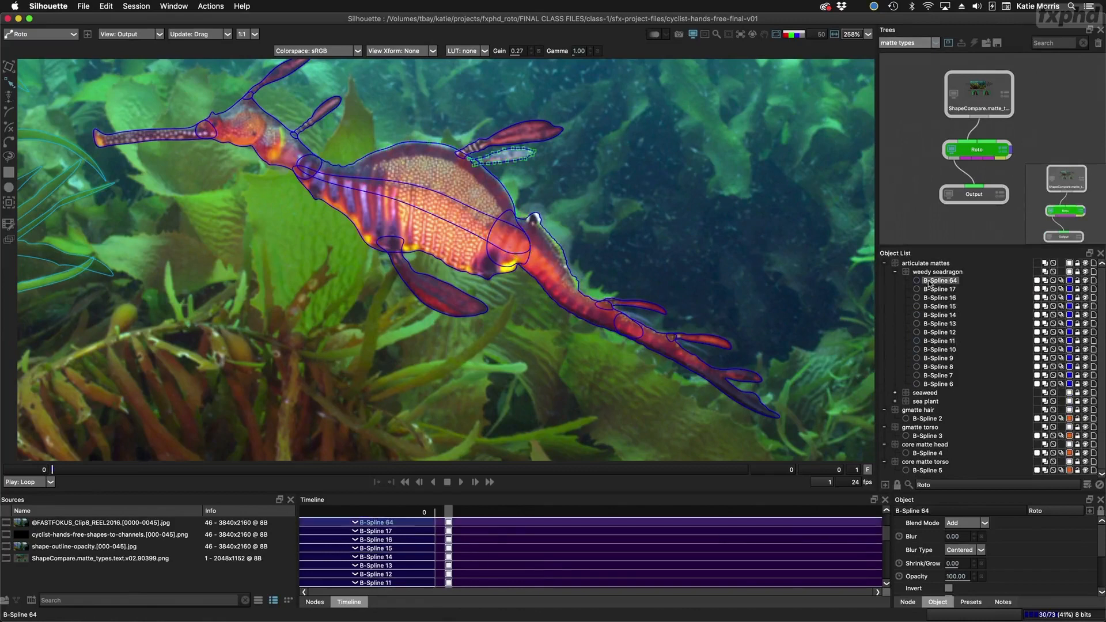
{"action": "left_click", "coordinate": [932, 273]}
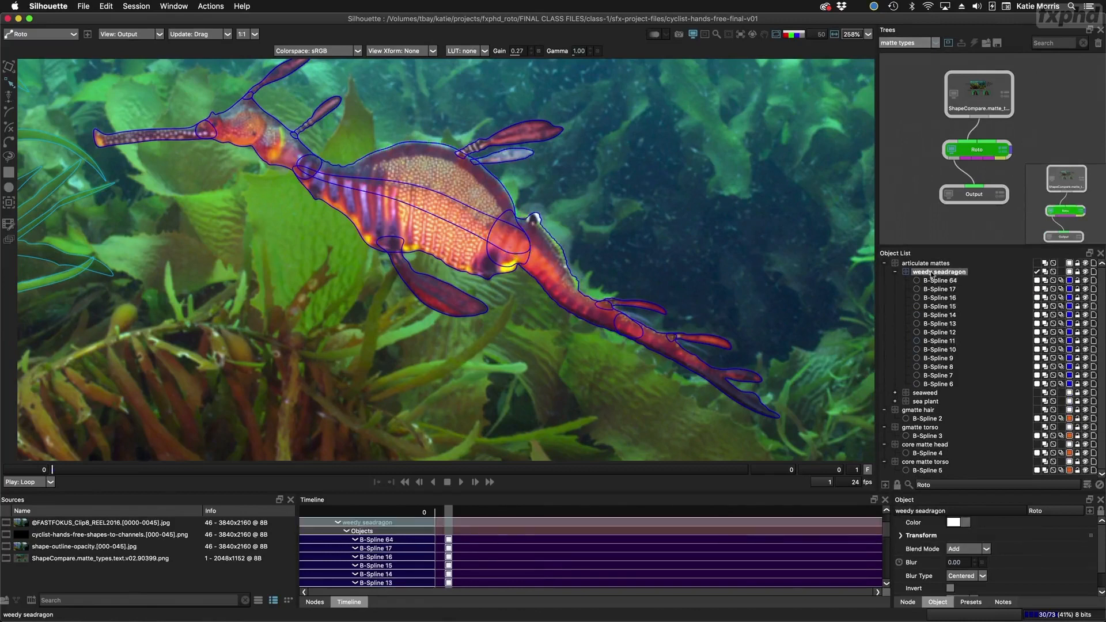
{"action": "left_click", "coordinate": [934, 282]}
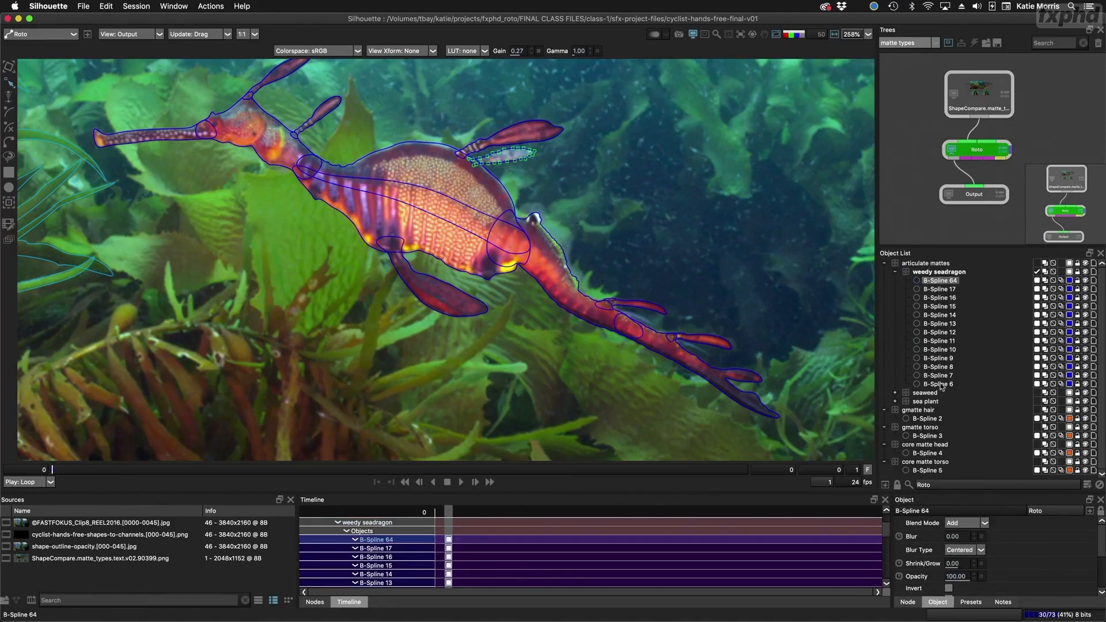
{"action": "left_click", "coordinate": [940, 385], "text": "shift"}
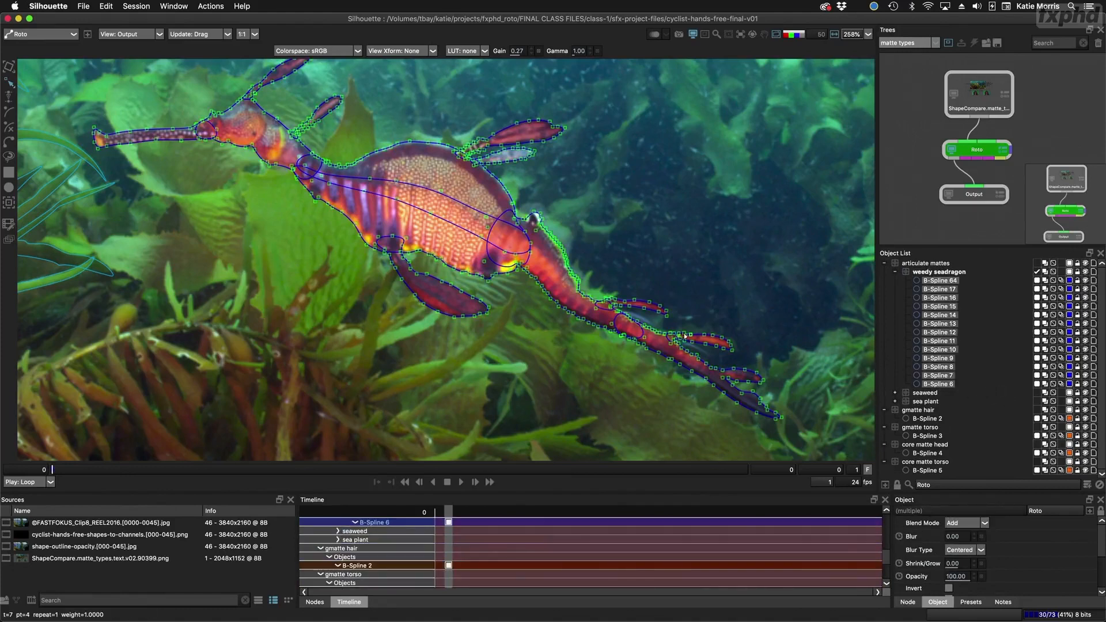
Step: Expand the seaweed layer and select its individual shapes, including B-Spline 18 and B-Spline 20, to inspect their outlines
{"action": "scroll", "coordinate": [685, 336], "scroll_direction": "down", "scroll_amount": 5}
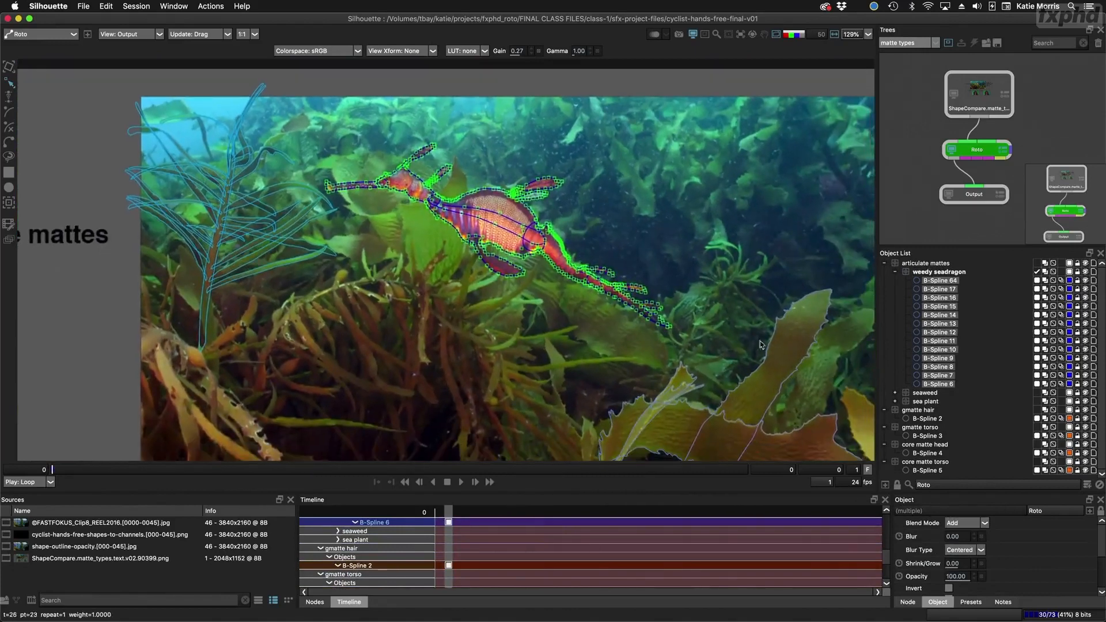
{"action": "left_click", "coordinate": [924, 392]}
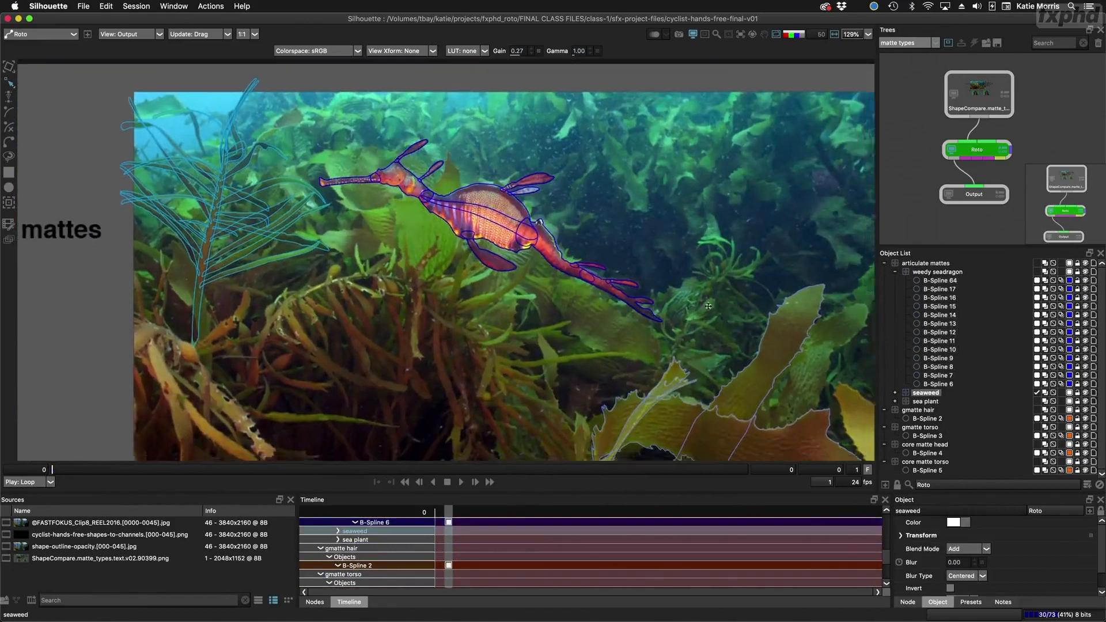
{"action": "left_click_drag", "start_coordinate": [794, 411], "coordinate": [701, 295]}
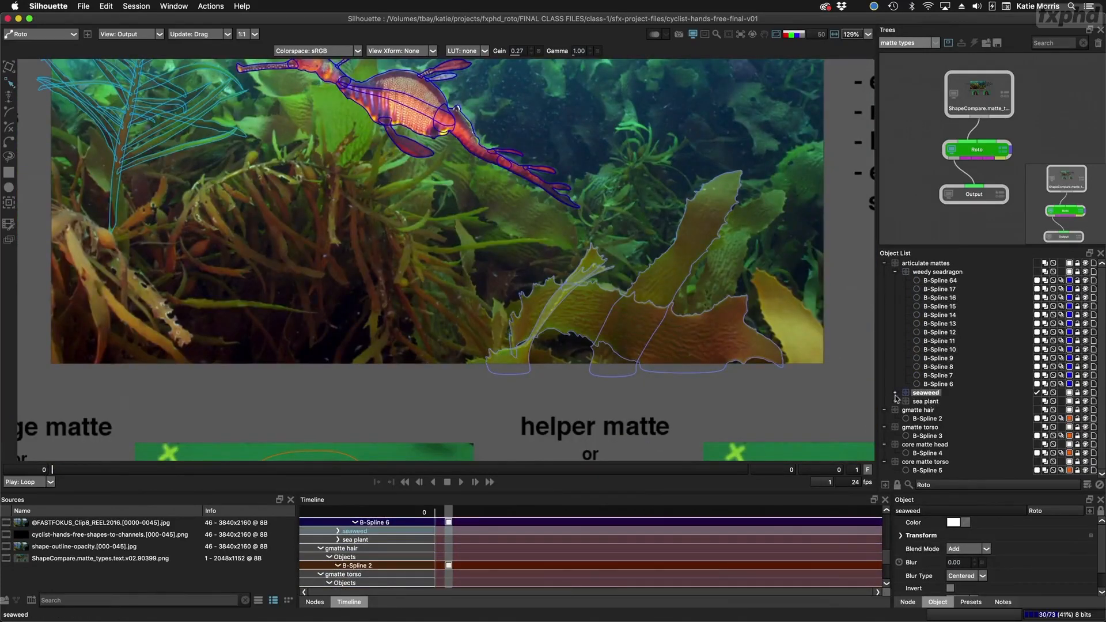
{"action": "left_click", "coordinate": [895, 393]}
{"action": "left_click", "coordinate": [927, 402]}
{"action": "left_click", "coordinate": [938, 426]}
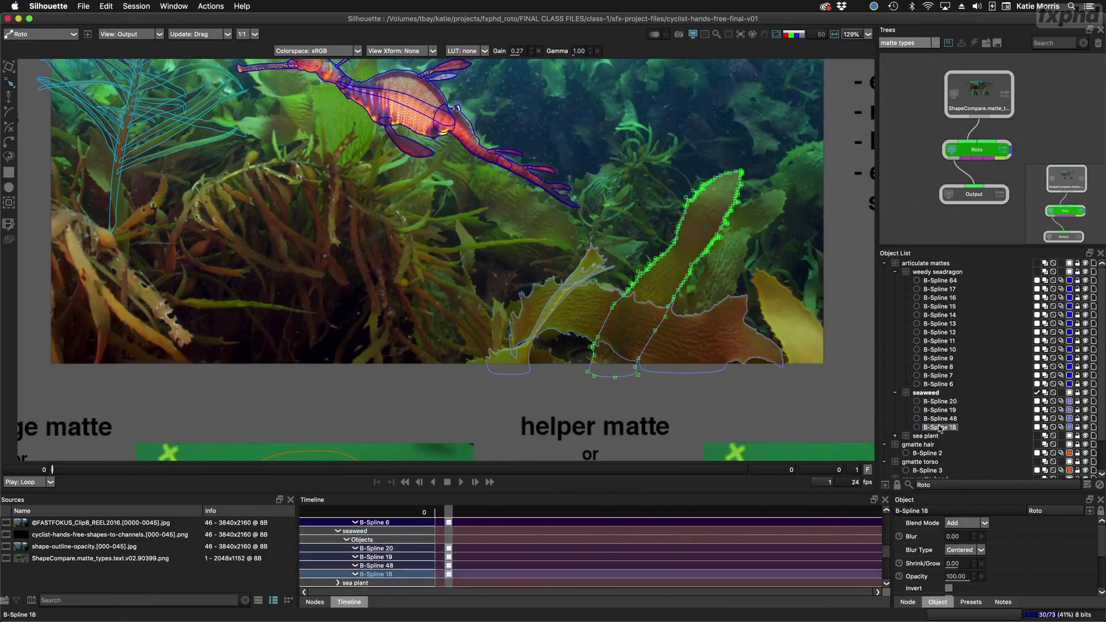
{"action": "left_click", "coordinate": [583, 260]}
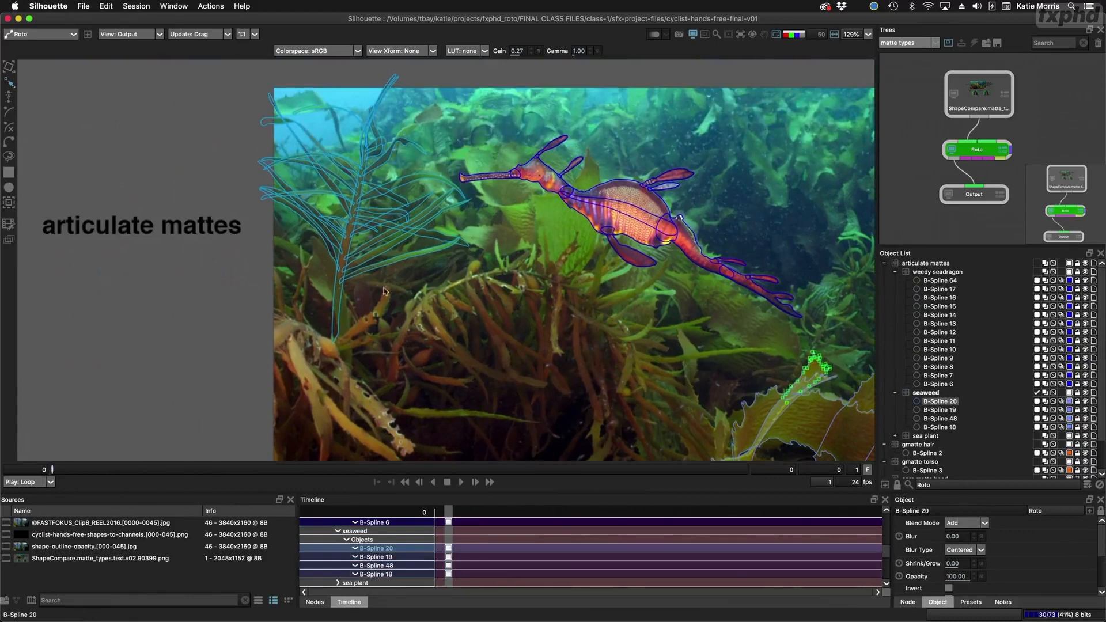
Step: Inspect the sea plant matte by selecting several of its frond shapes one at a time, ending with B-Spline 40
{"action": "left_click", "coordinate": [349, 269]}
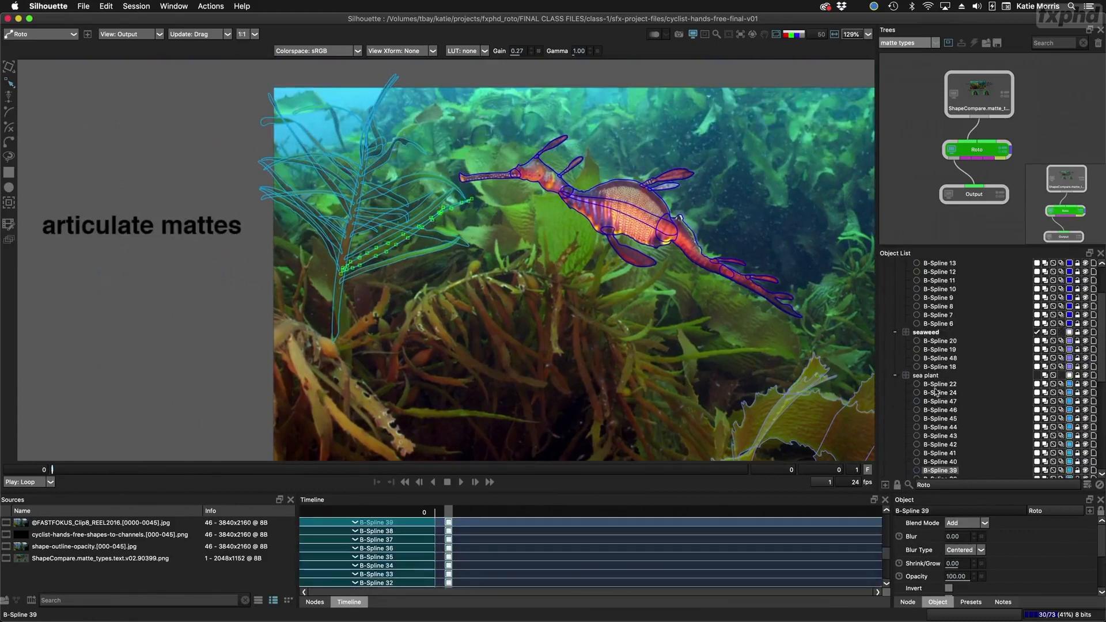
{"action": "left_click", "coordinate": [942, 419]}
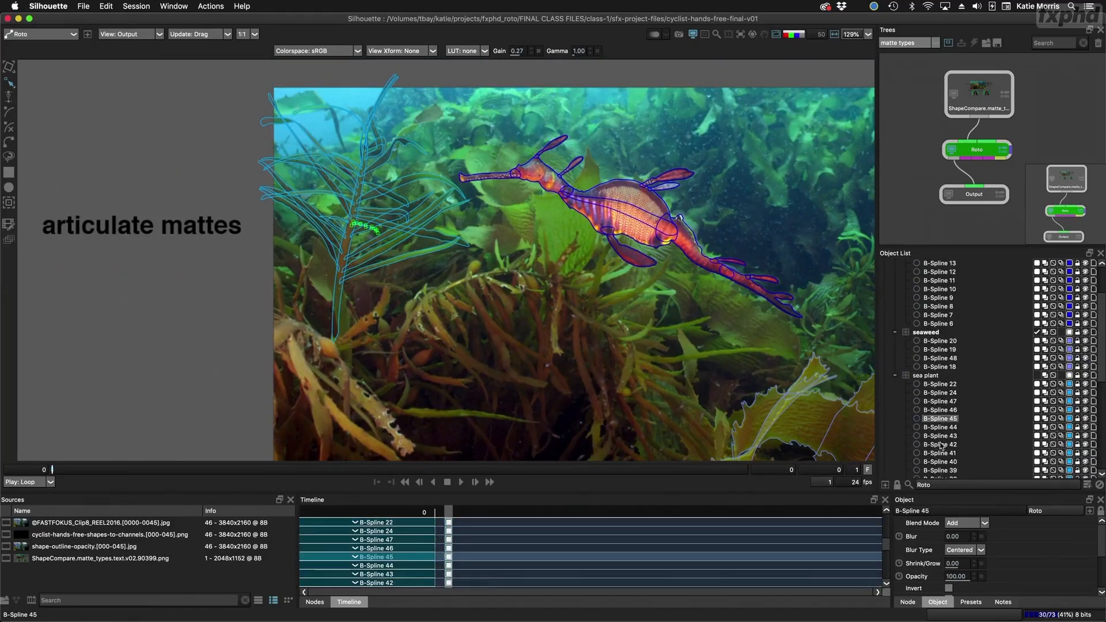
{"action": "left_click", "coordinate": [940, 444]}
{"action": "left_click", "coordinate": [419, 227]}
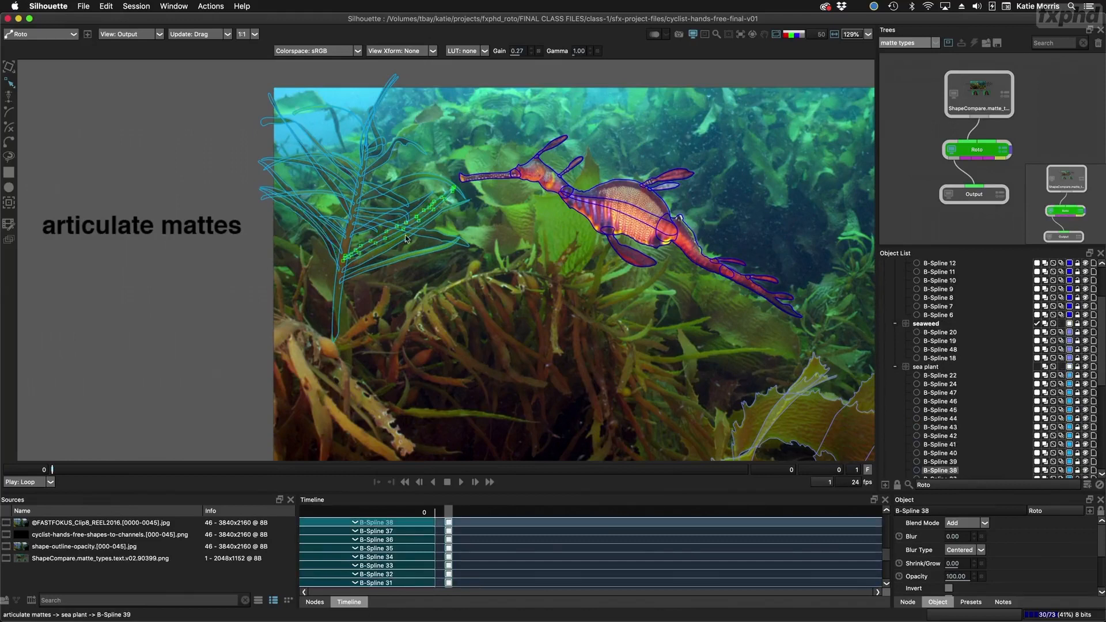
{"action": "left_click", "coordinate": [405, 258]}
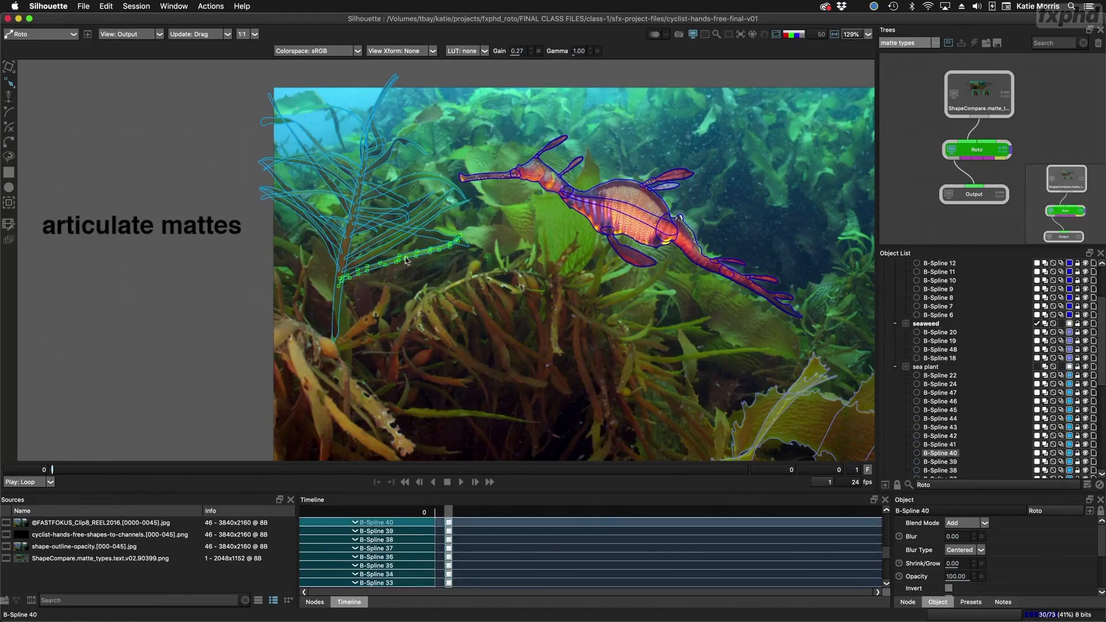
Step: View the garbage matte example and select the gmatte shape drawn loosely around the woman's hair
{"action": "left_click_drag", "start_coordinate": [717, 328], "coordinate": [642, 242]}
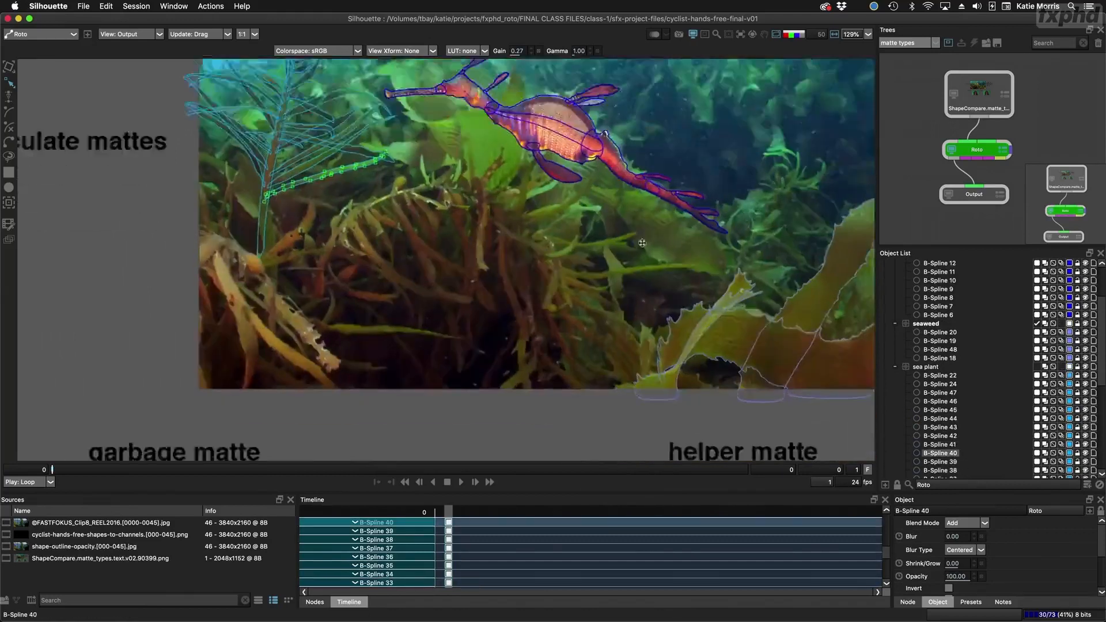
{"action": "scroll", "coordinate": [642, 242], "scroll_direction": "down", "scroll_amount": 10}
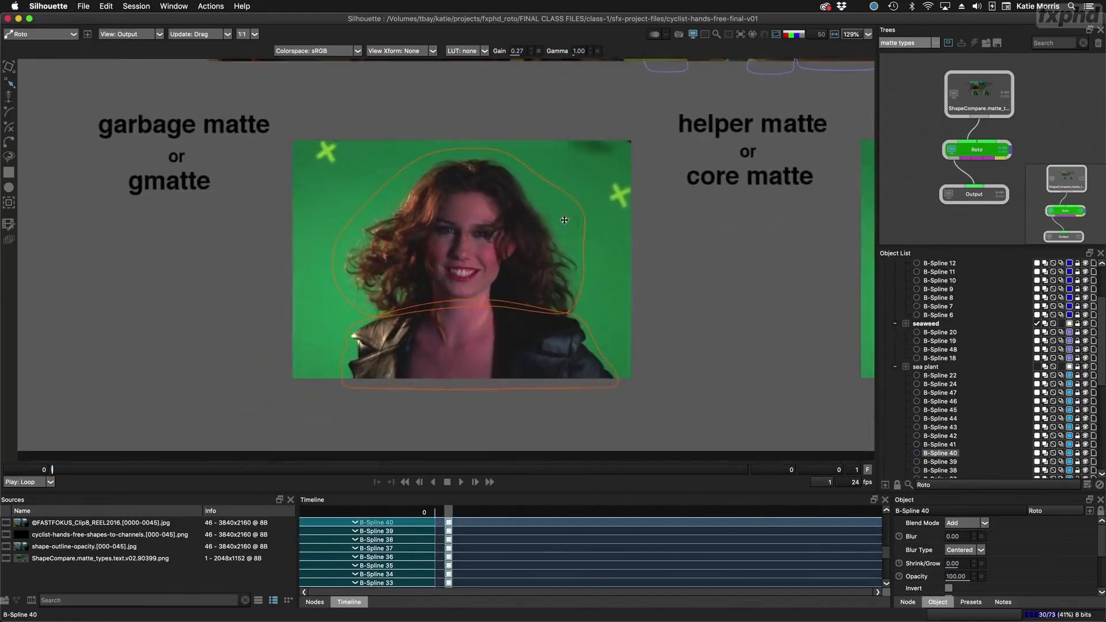
{"action": "left_click_drag", "start_coordinate": [564, 220], "coordinate": [557, 234]}
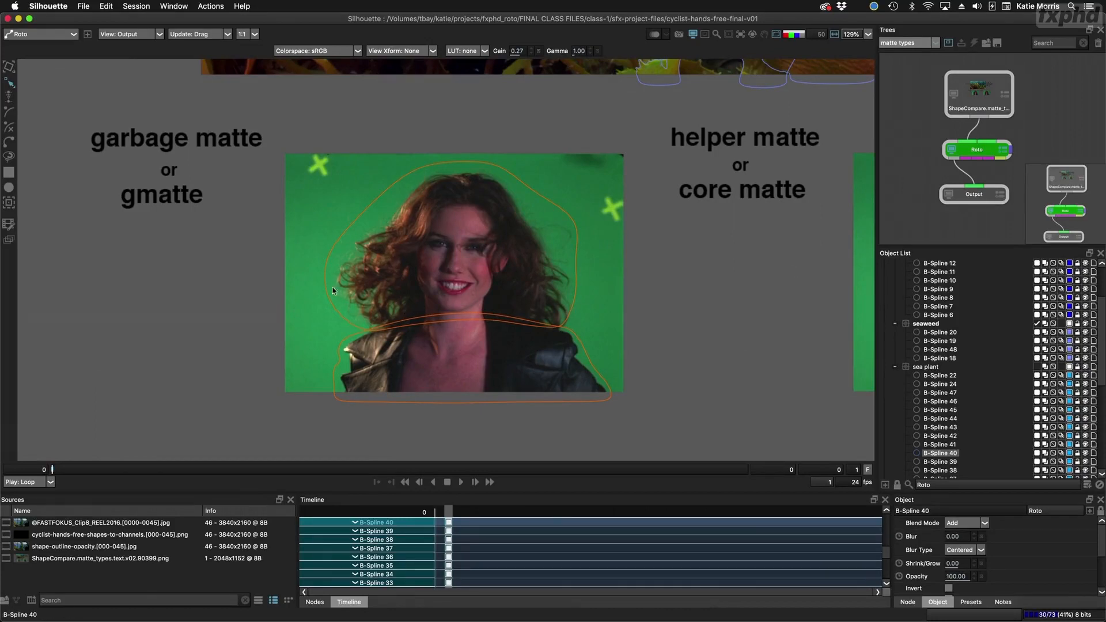
{"action": "left_click", "coordinate": [324, 260]}
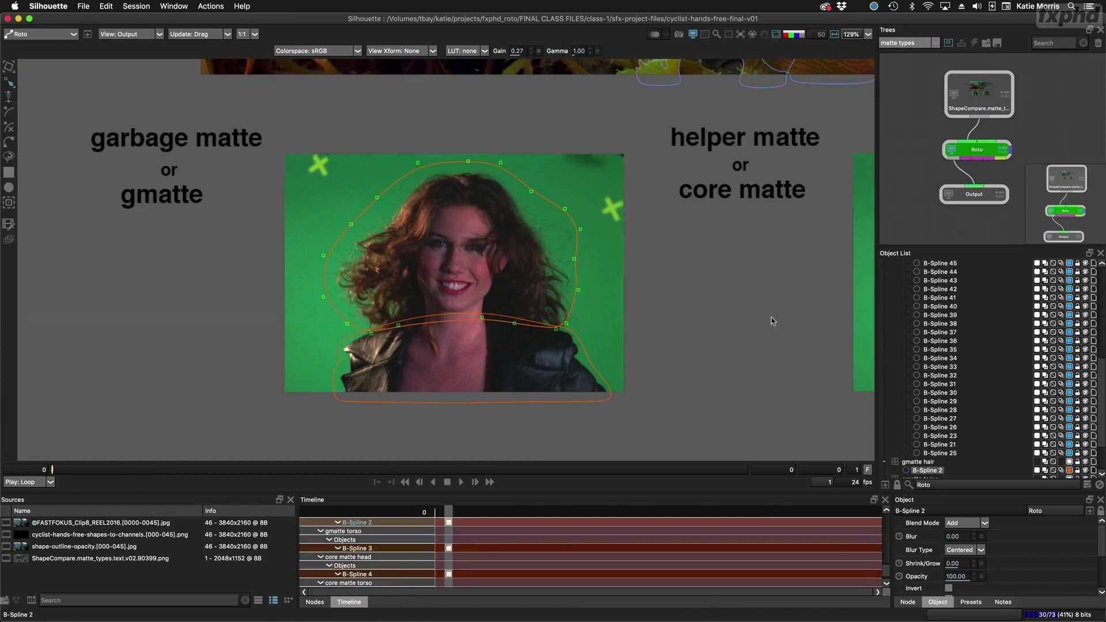
Step: View the helper matte example and the written list of ways mattes can be used
{"action": "left_click_drag", "start_coordinate": [772, 320], "coordinate": [281, 309]}
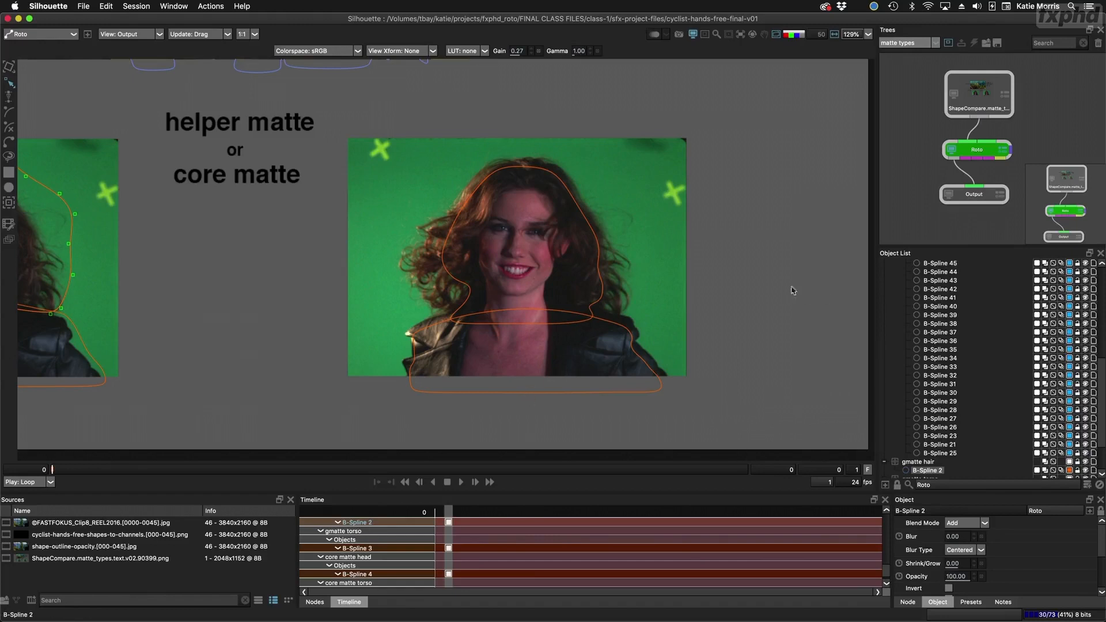
{"action": "left_click_drag", "start_coordinate": [753, 185], "coordinate": [699, 363]}
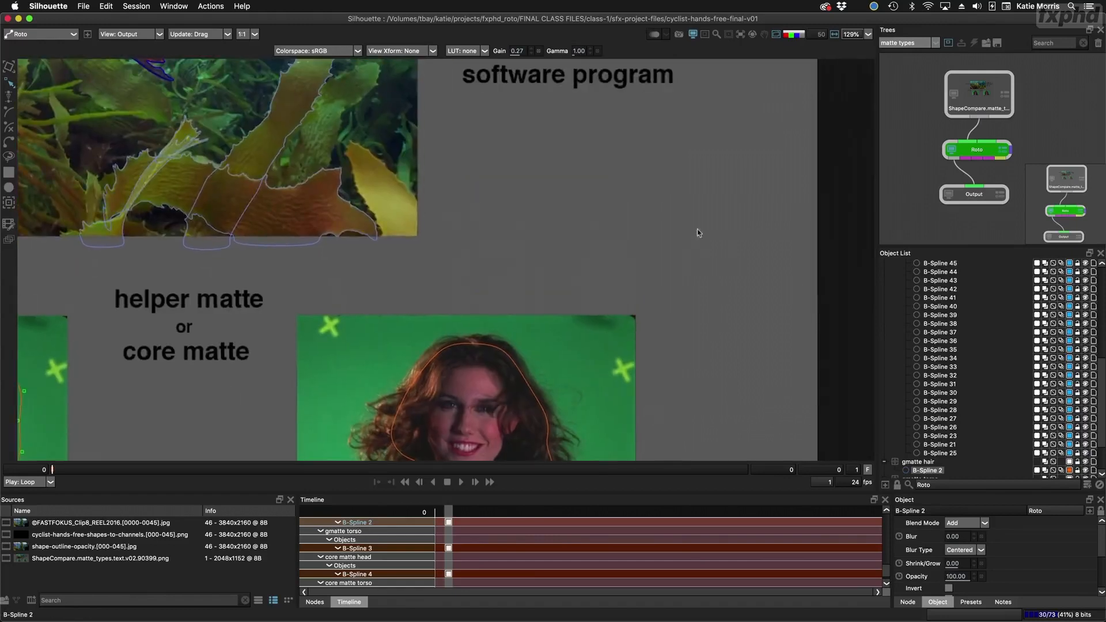
{"action": "left_click_drag", "start_coordinate": [697, 202], "coordinate": [662, 388]}
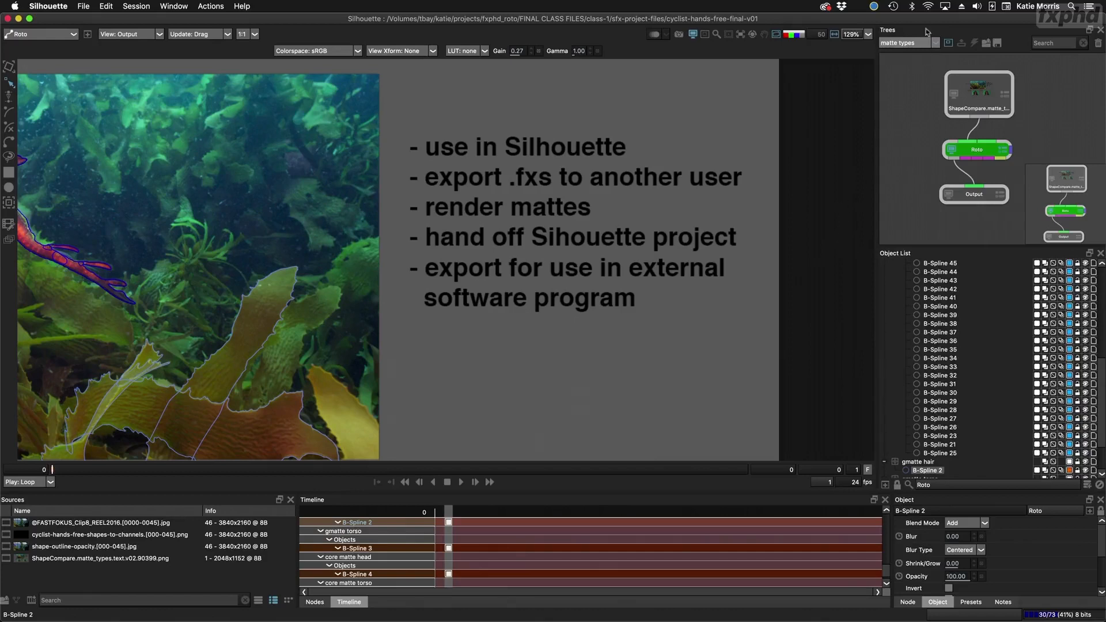
Step: Switch to the Intro Roto Demo session and play the shot, stopping with the cyclist in mid-air at frame 33
{"action": "left_click", "coordinate": [914, 42]}
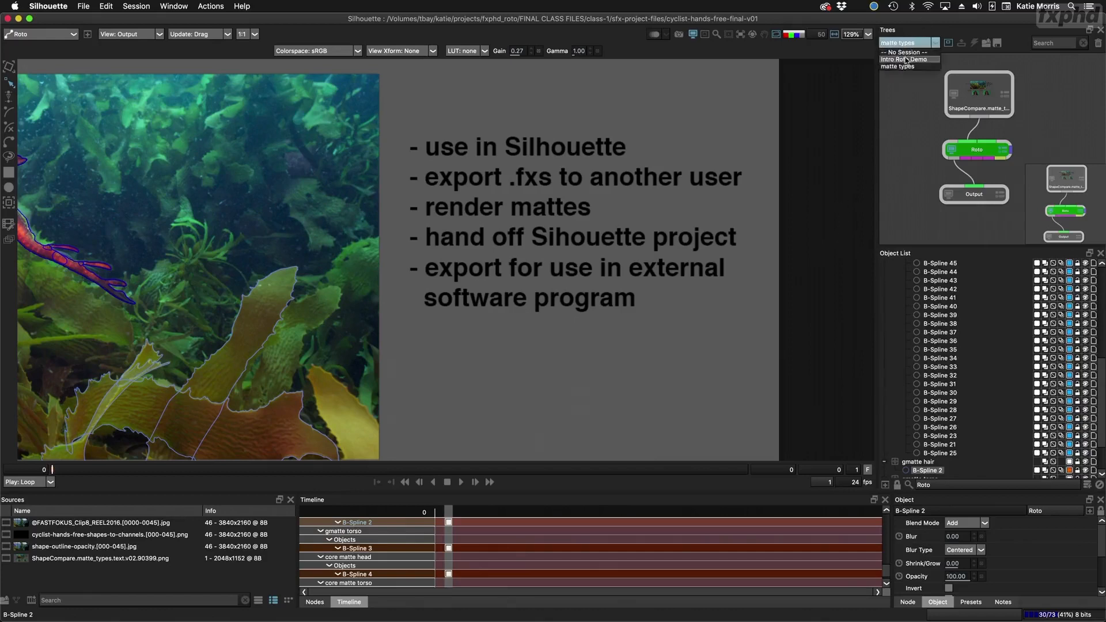
{"action": "left_click", "coordinate": [905, 59]}
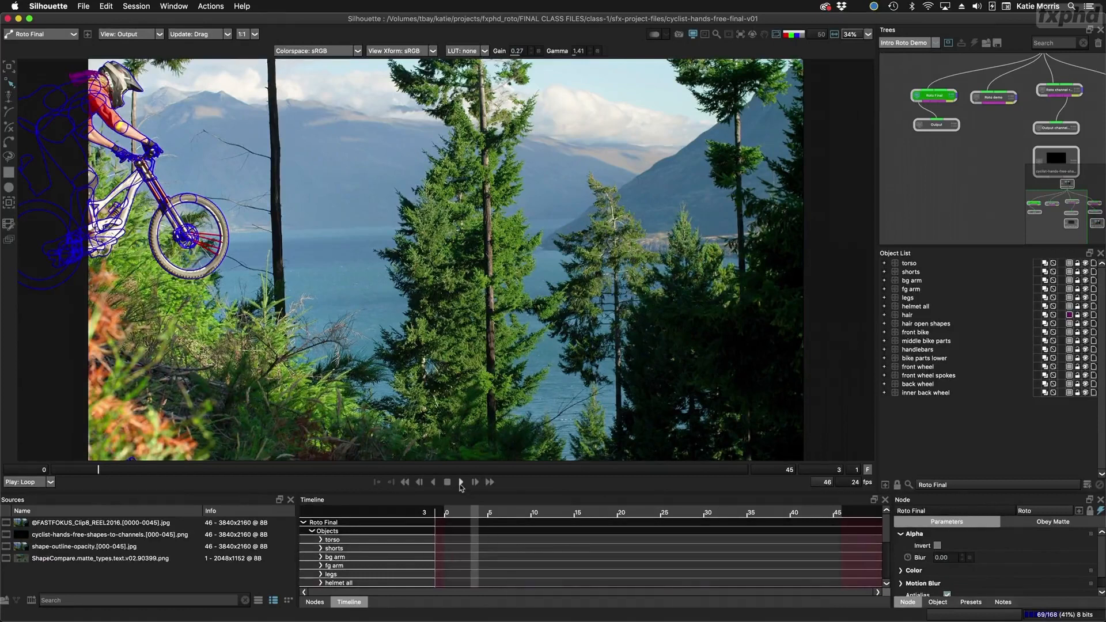
{"action": "left_click", "coordinate": [460, 483]}
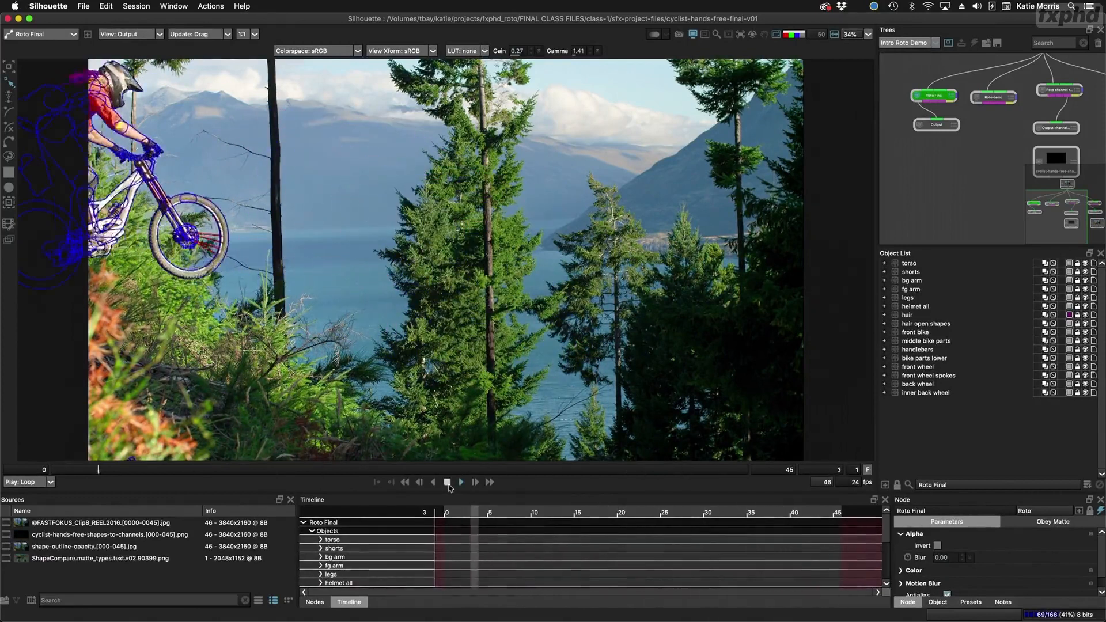
{"action": "left_click", "coordinate": [448, 482]}
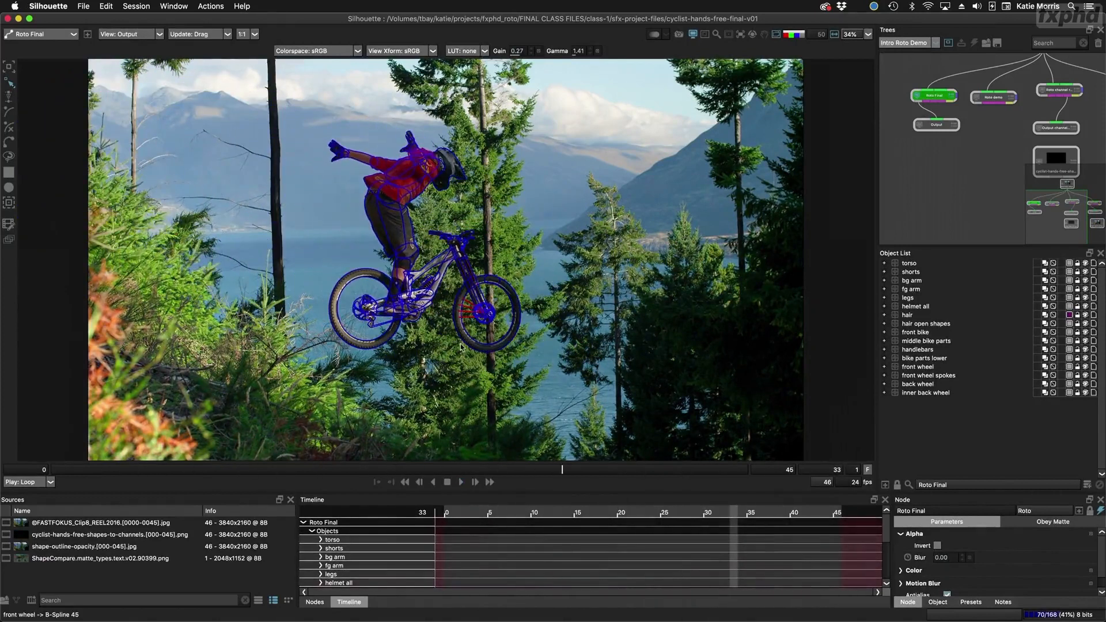
Step: Preview the cyclist's alpha as a colour overlay and as a black-and-white matte with the shape outlines hidden
{"action": "key", "text": "shift+a"}
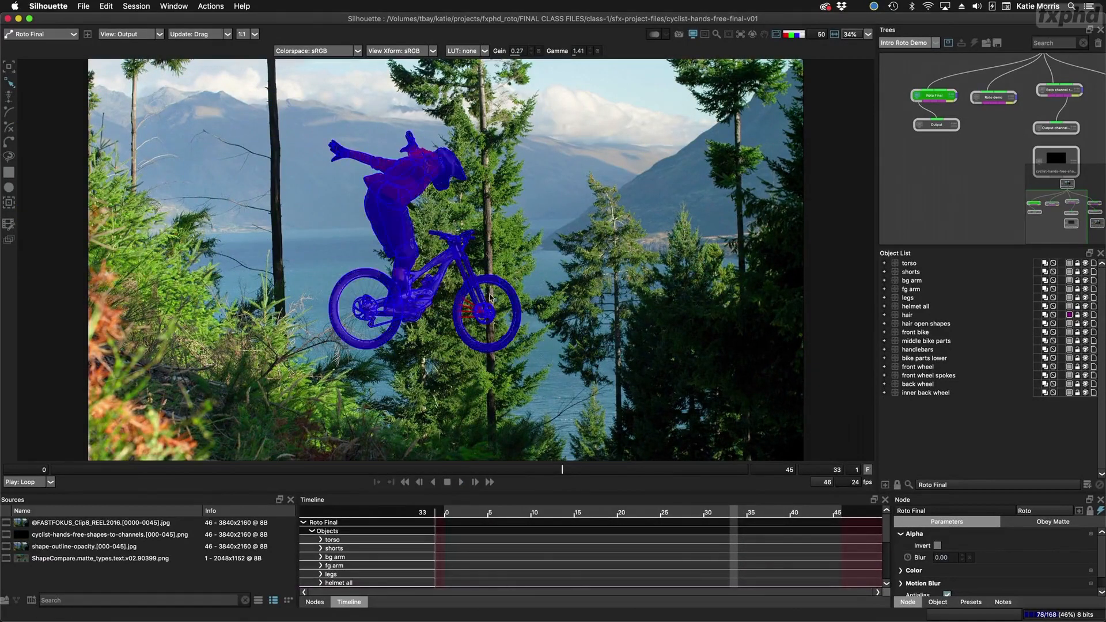
{"action": "key", "text": "a"}
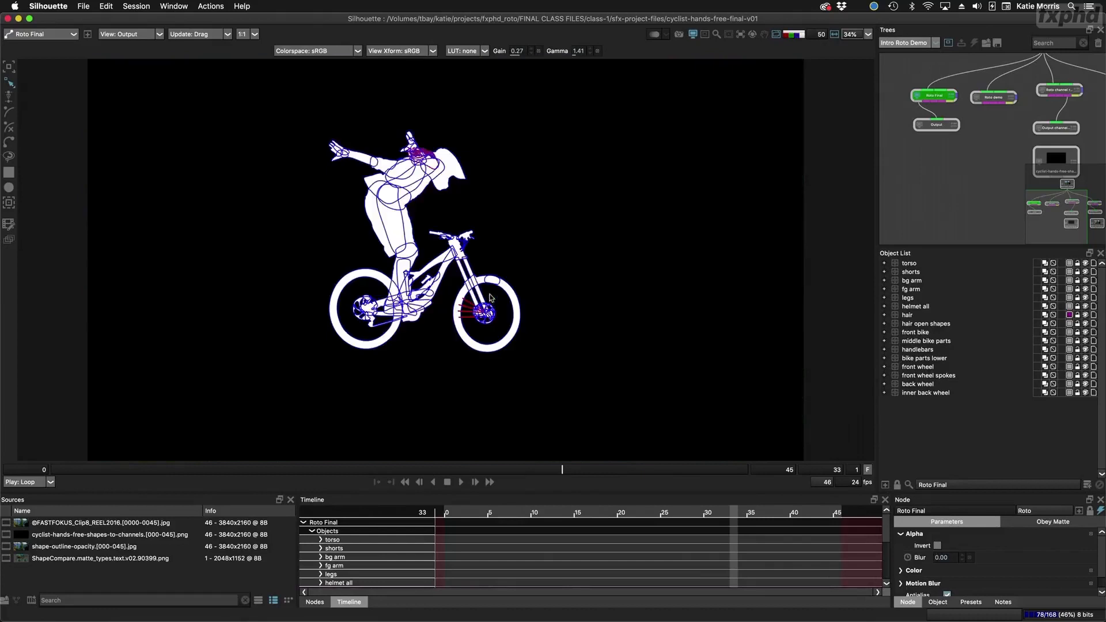
{"action": "left_click", "coordinate": [775, 34]}
Step: Examine the cyclist's black-and-white matte up close and play it back, stopping at frame 9
{"action": "scroll", "coordinate": [482, 204], "scroll_direction": "up", "scroll_amount": 2}
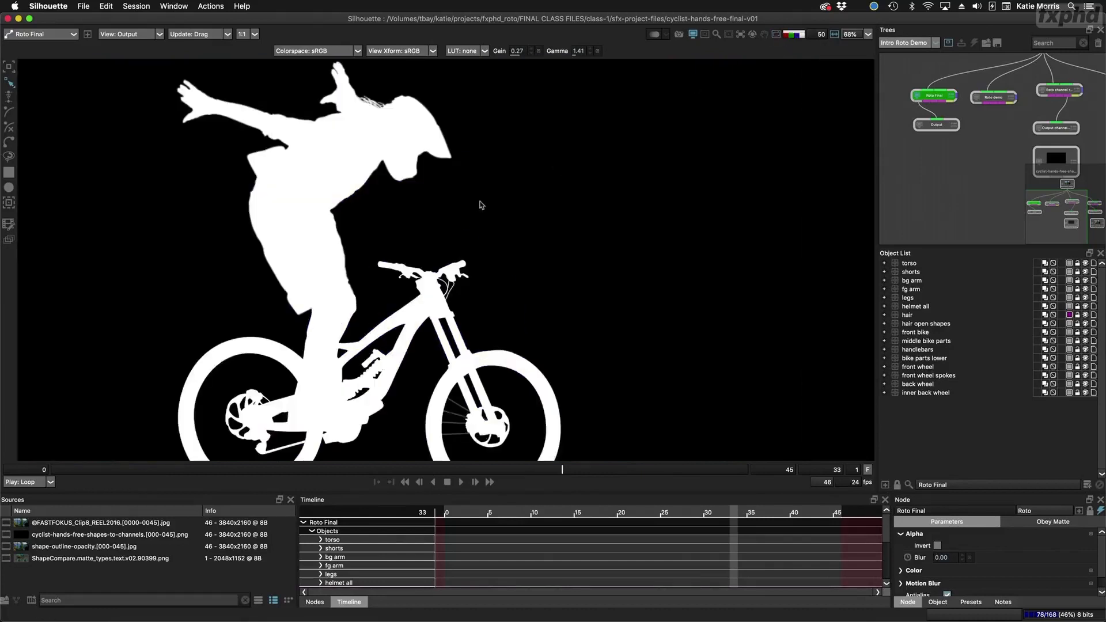
{"action": "left_click_drag", "start_coordinate": [481, 204], "coordinate": [467, 210]}
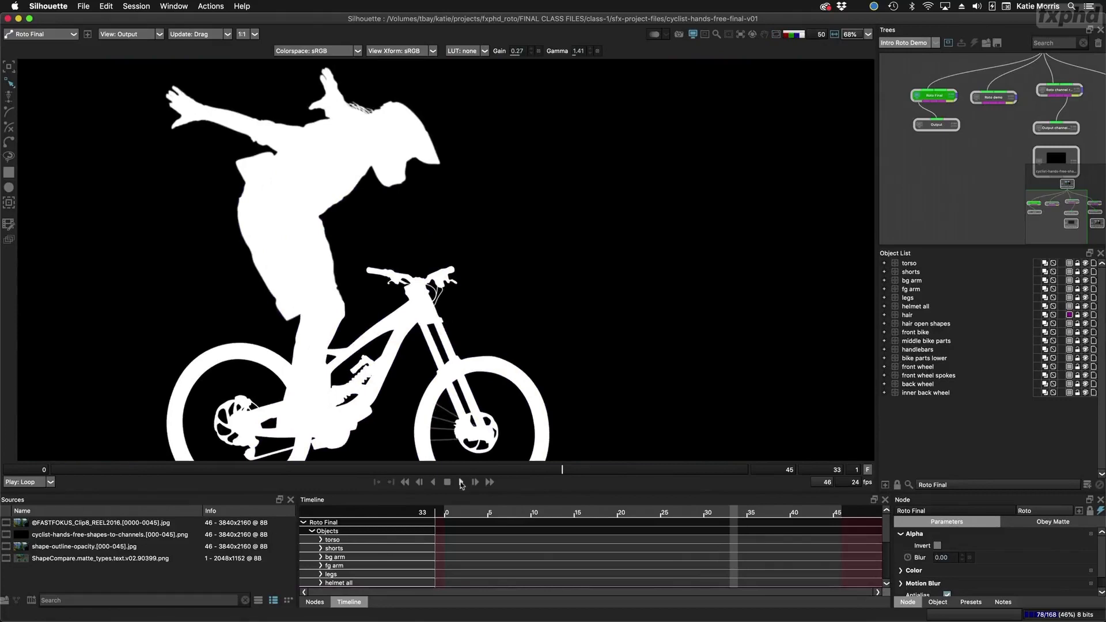
{"action": "left_click", "coordinate": [460, 483]}
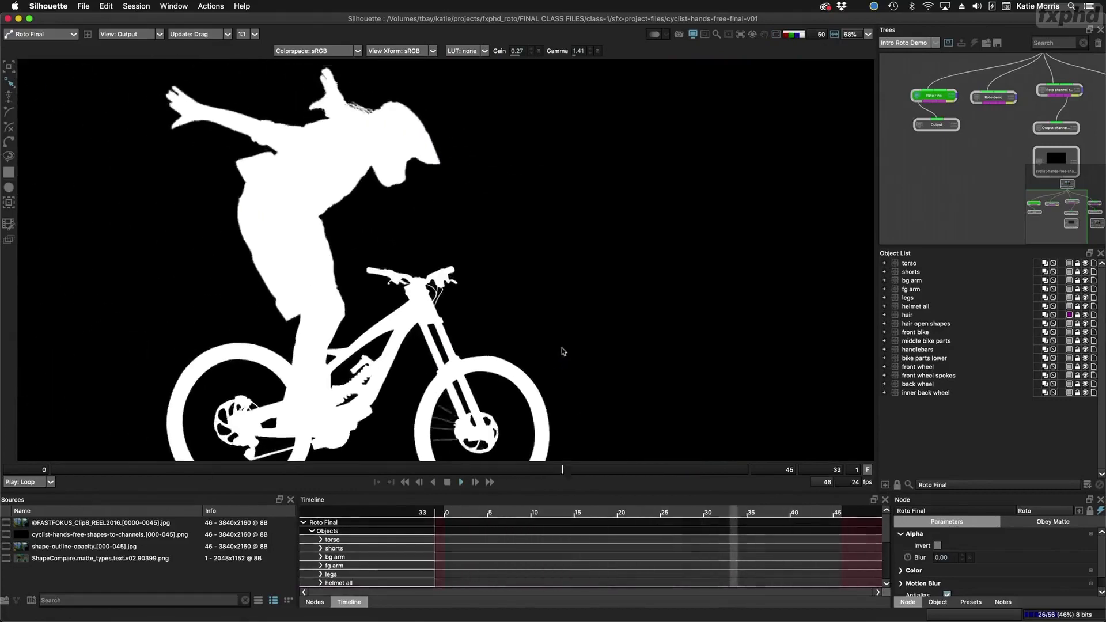
{"action": "left_click", "coordinate": [447, 483]}
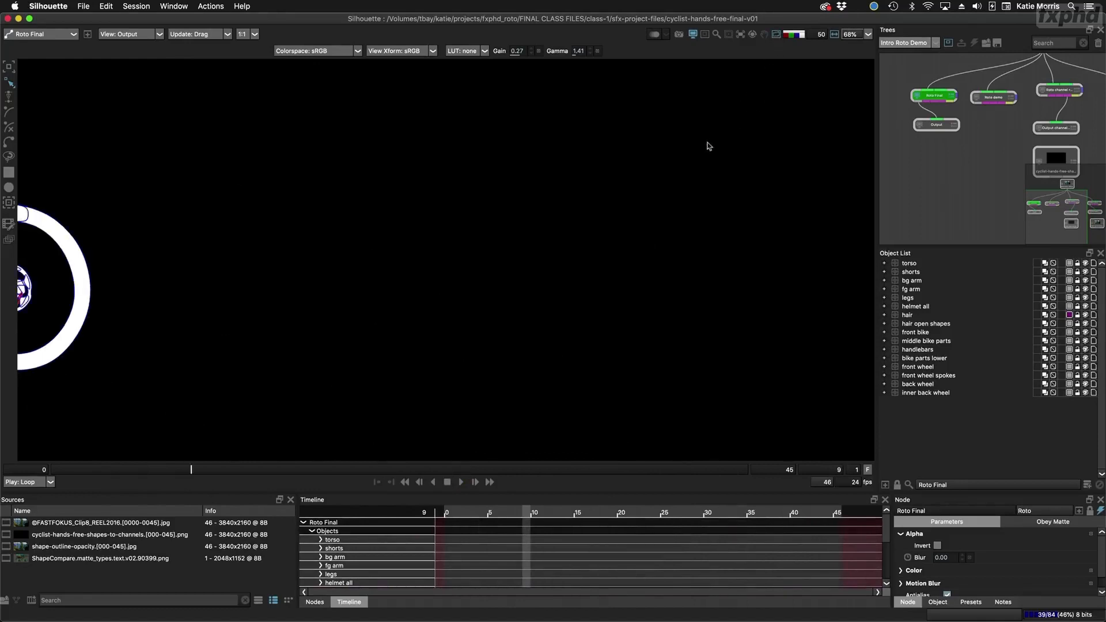
Step: Return from the alpha matte to the colour footage, view the whole cyclist and play the shot, stopping at frame 36
{"action": "key", "text": "a"}
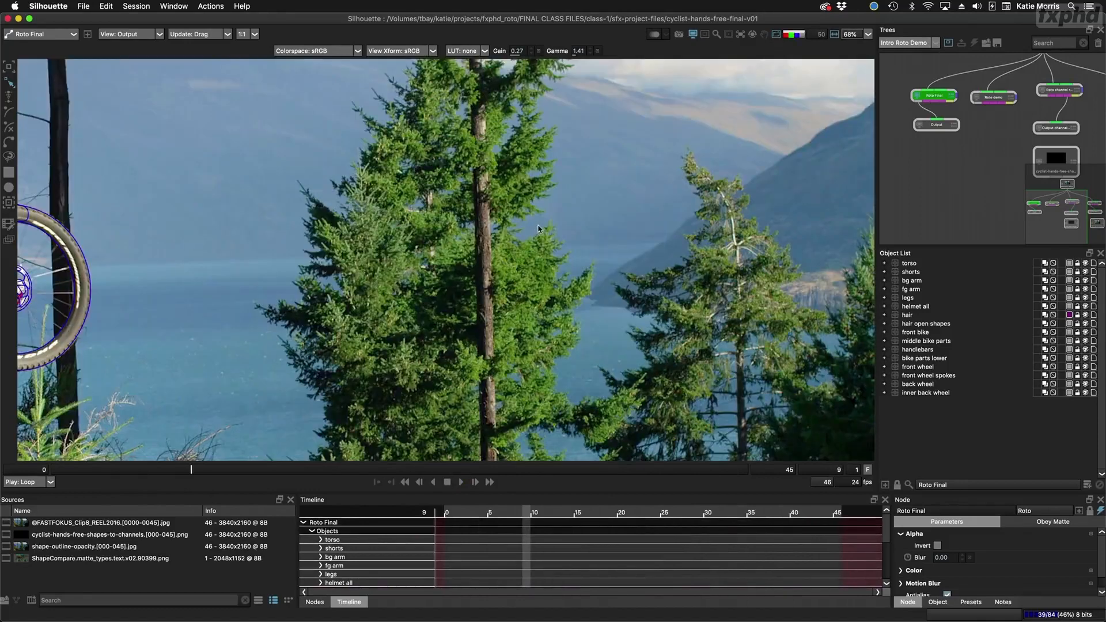
{"action": "scroll", "coordinate": [539, 228], "scroll_direction": "down", "scroll_amount": 1}
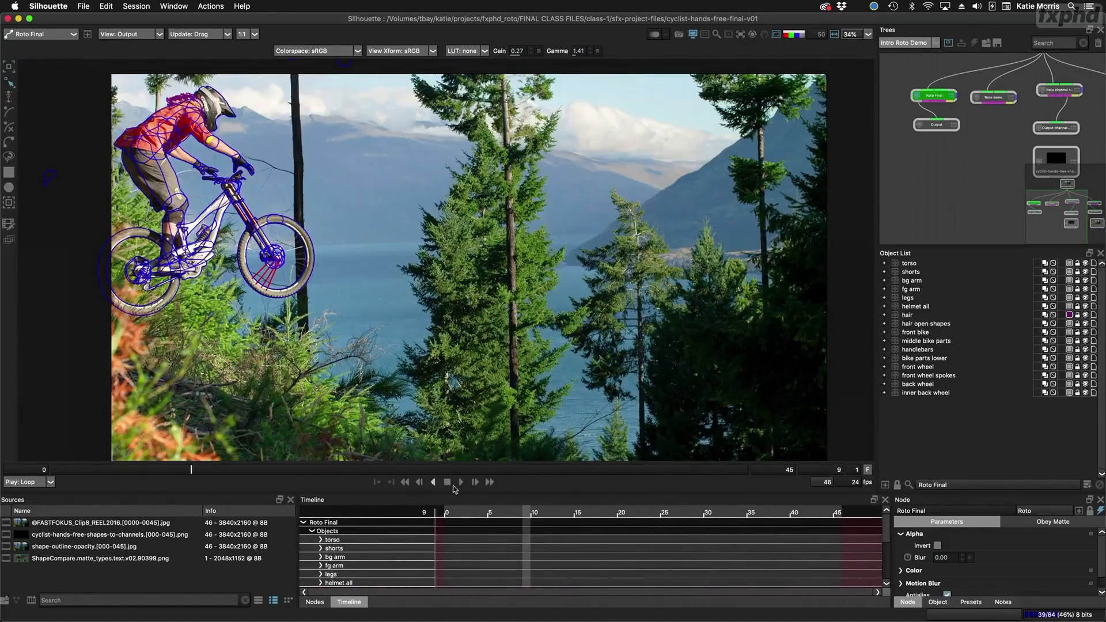
{"action": "left_click", "coordinate": [461, 483]}
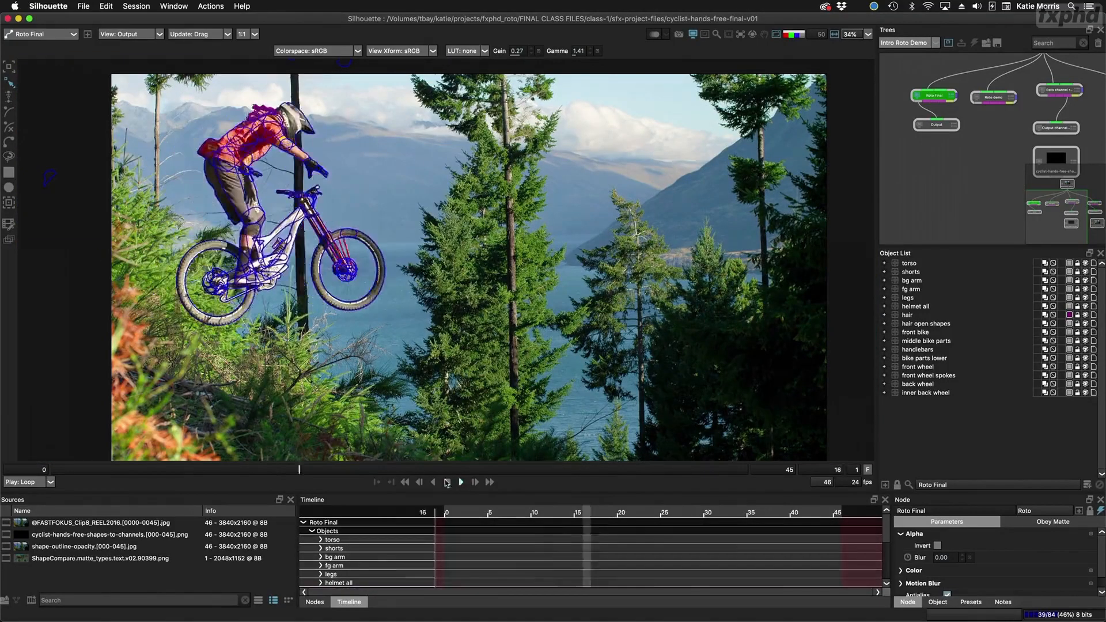
{"action": "left_click", "coordinate": [460, 483]}
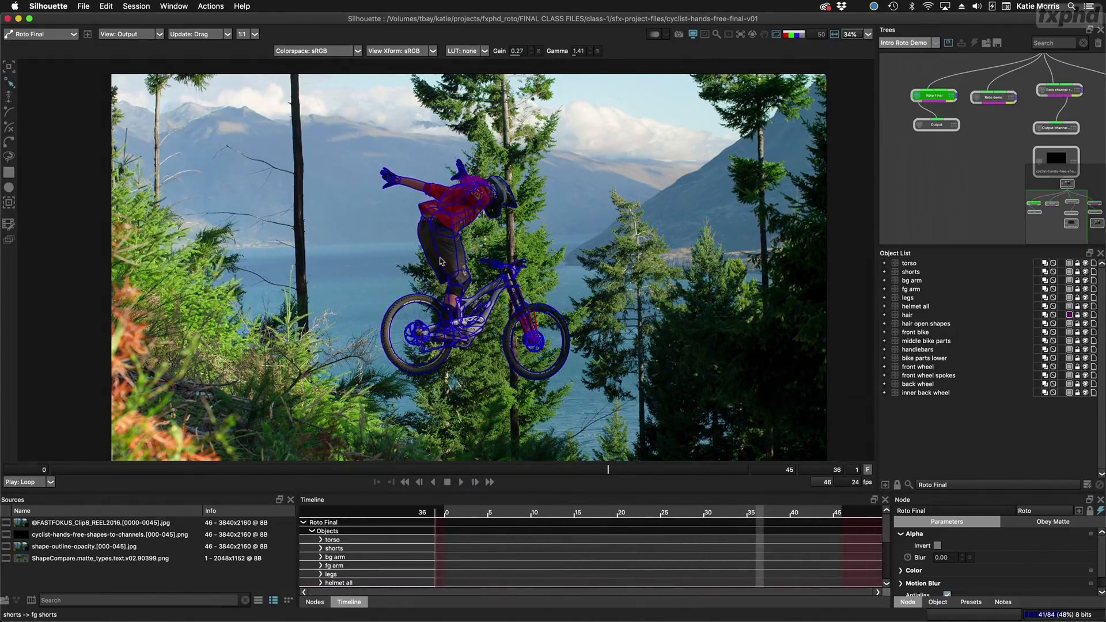
Step: Expand the torso layer and highlight its front, lower back and upper back shapes in turn on the cyclist
{"action": "left_click", "coordinate": [884, 264]}
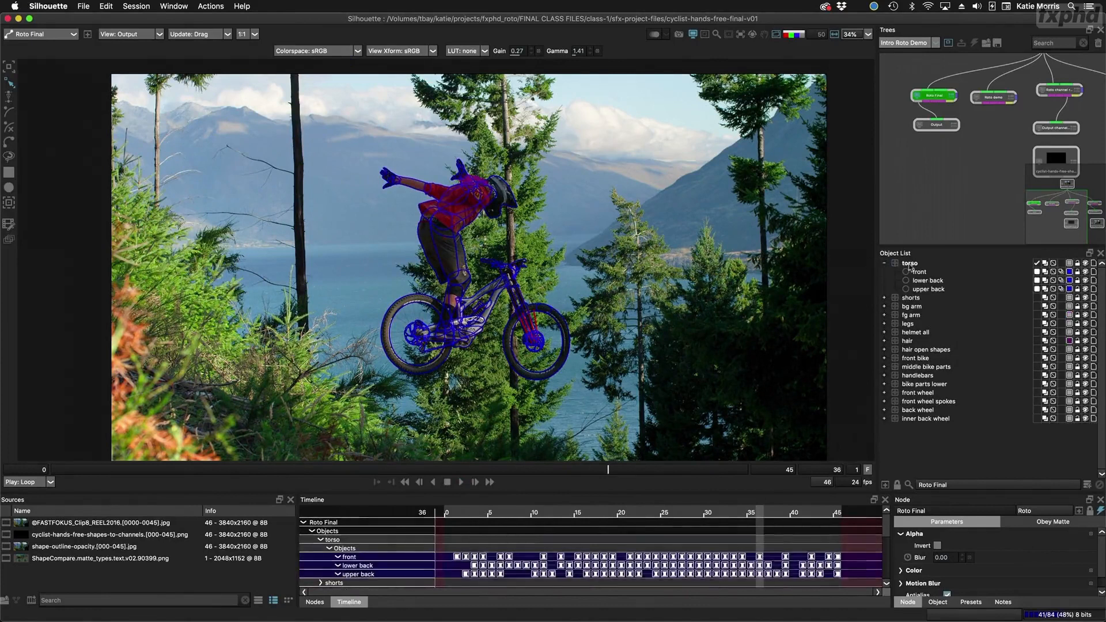
{"action": "left_click", "coordinate": [911, 264]}
{"action": "left_click", "coordinate": [920, 272]}
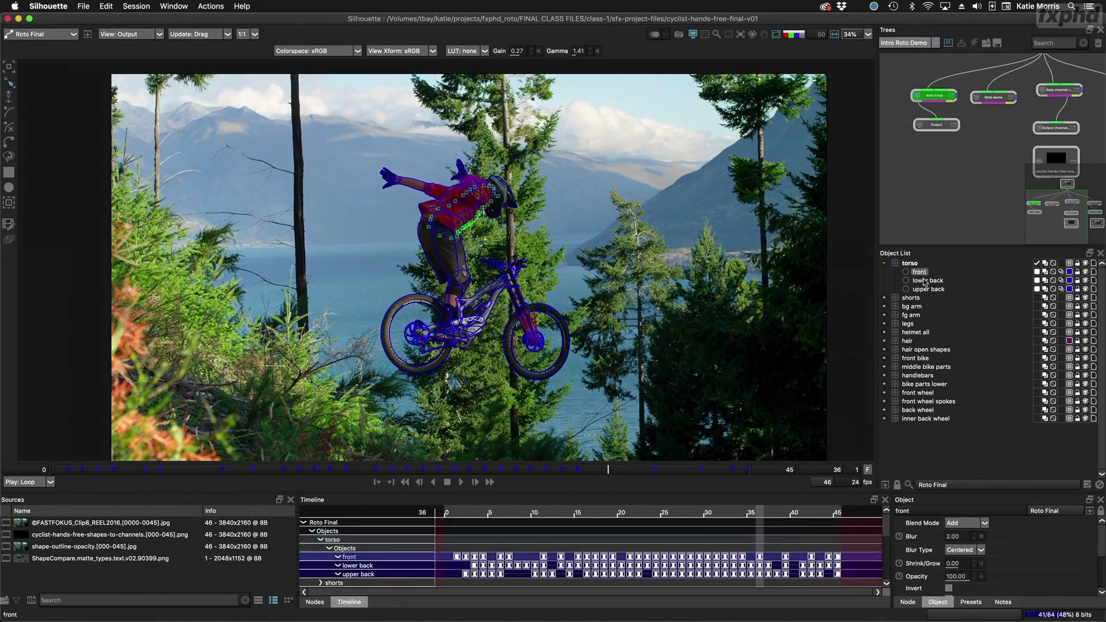
{"action": "left_click", "coordinate": [924, 280]}
{"action": "left_click", "coordinate": [926, 289]}
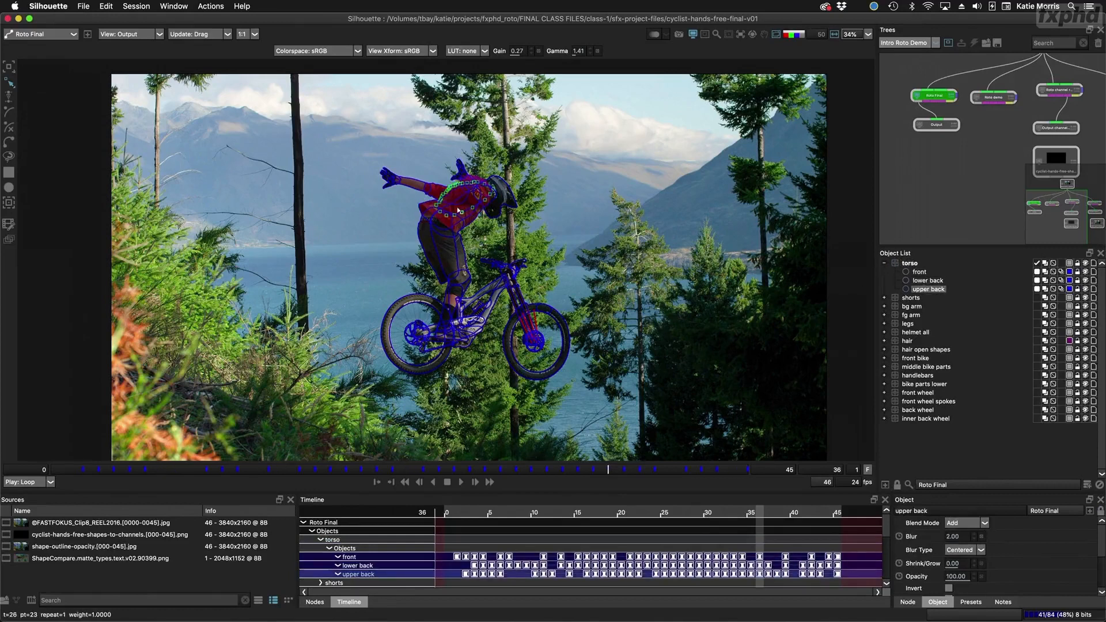
{"action": "scroll", "coordinate": [458, 210], "scroll_direction": "up", "scroll_amount": 1}
Step: Expand the shorts and helmet all layers, inspect their mocha tracker shapes and highlight the helmet shape
{"action": "left_click", "coordinate": [885, 298]}
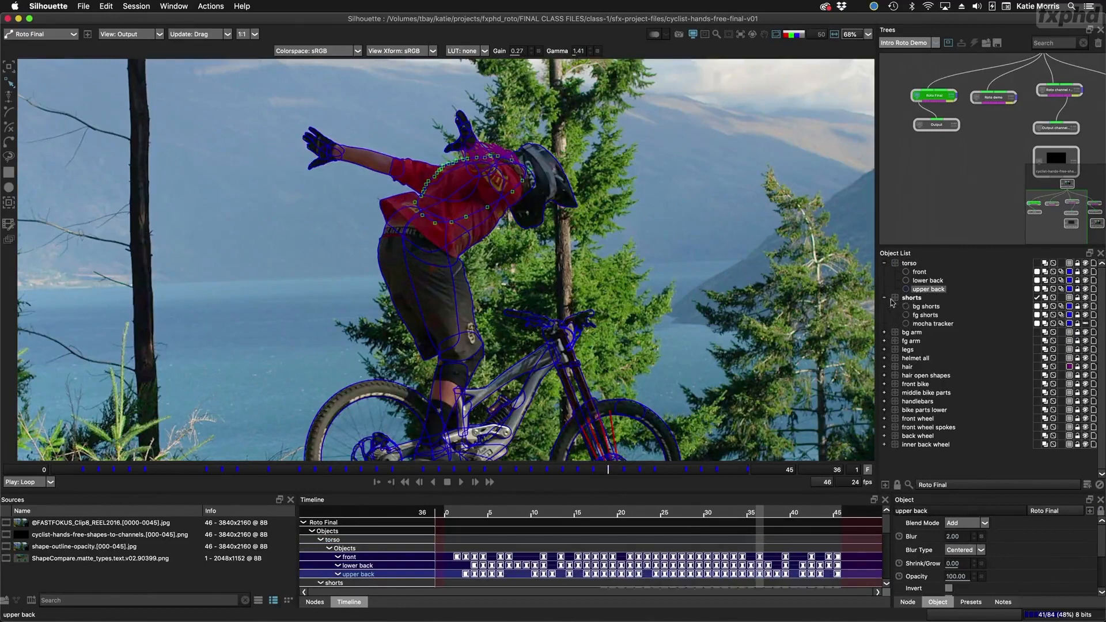
{"action": "left_click", "coordinate": [922, 324]}
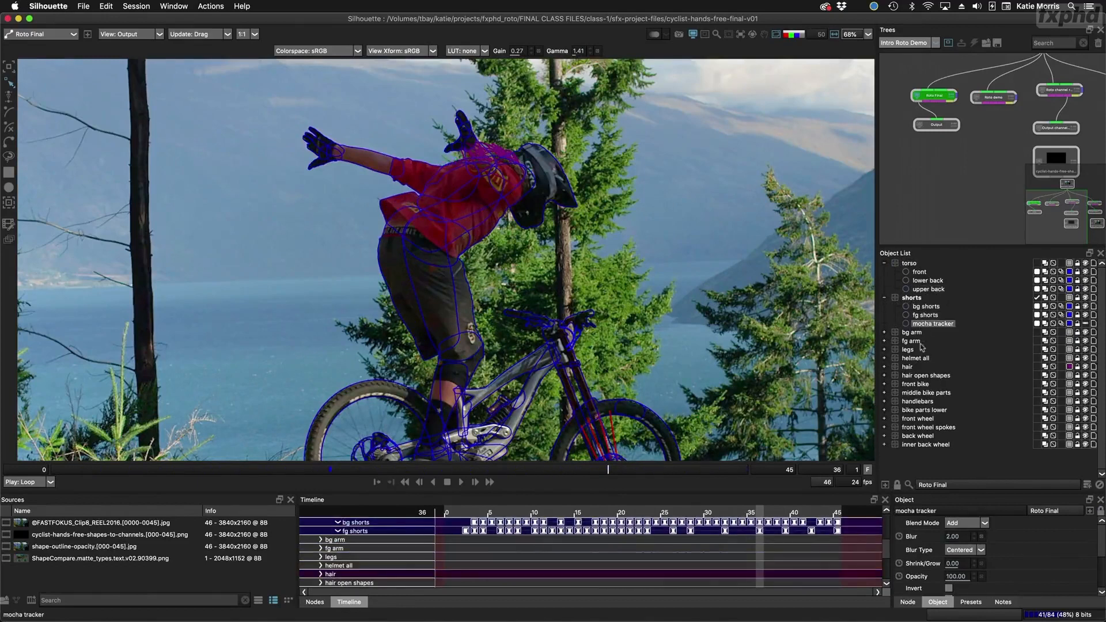
{"action": "left_click", "coordinate": [885, 358]}
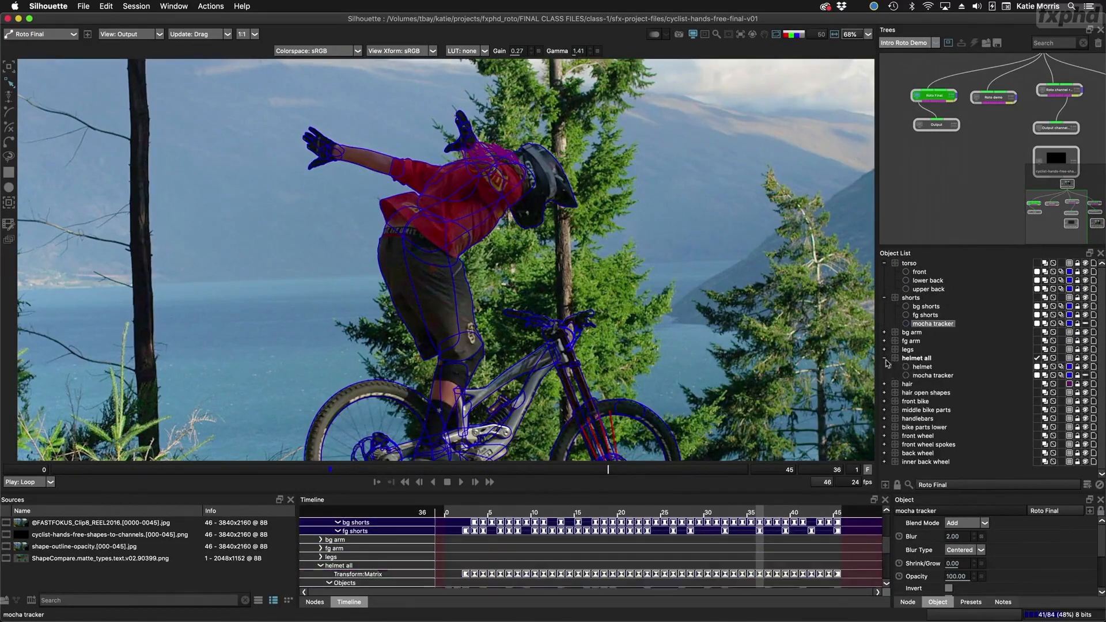
{"action": "left_click", "coordinate": [922, 375]}
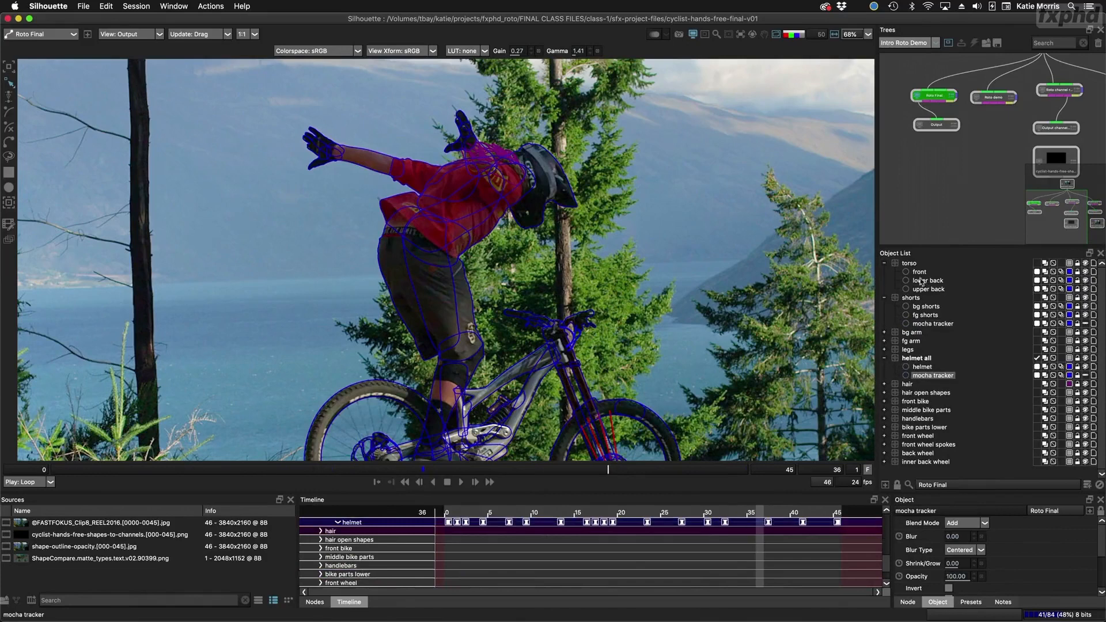
{"action": "left_click", "coordinate": [572, 206]}
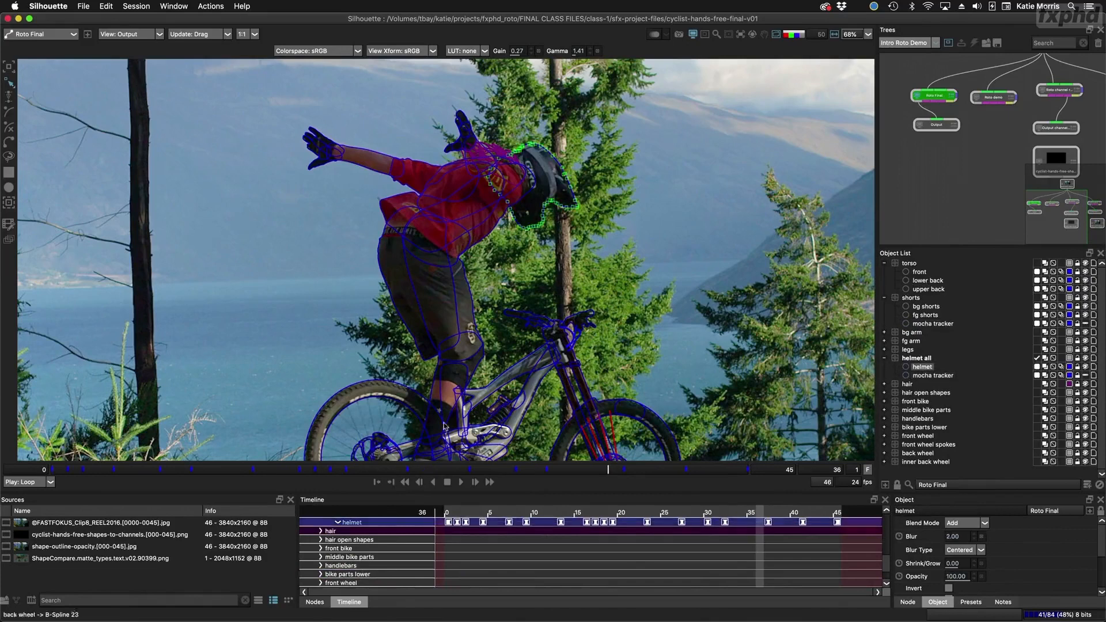
Step: Go to frame 26 and highlight the individual B-spline strokes of the front wheel spokes
{"action": "left_click_drag", "start_coordinate": [607, 470], "coordinate": [466, 476]}
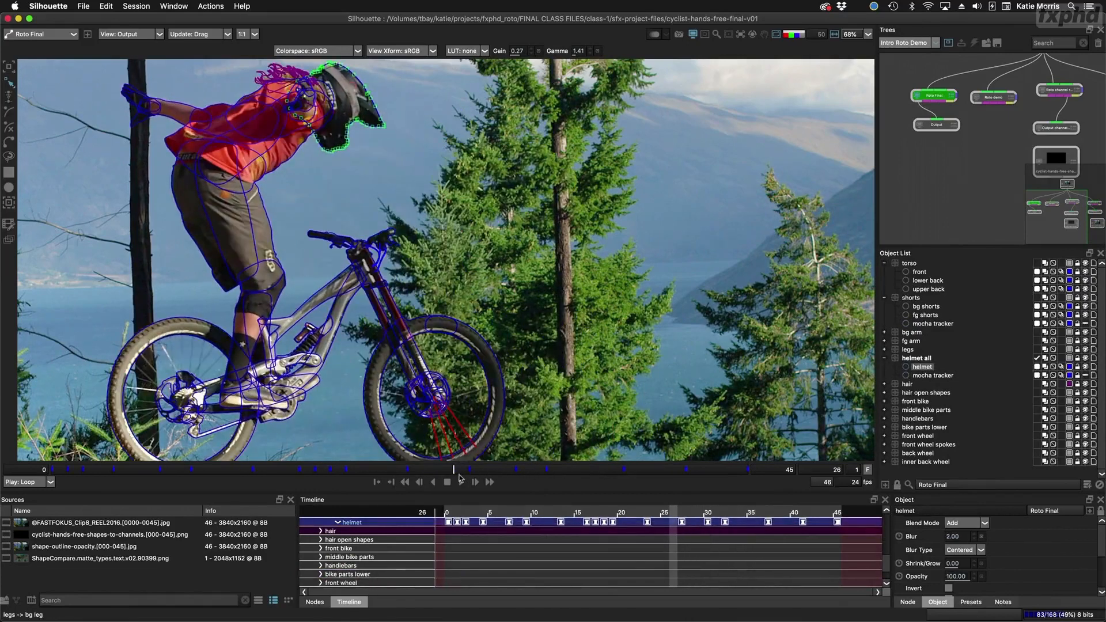
{"action": "left_click", "coordinate": [455, 440]}
{"action": "left_click", "coordinate": [455, 440]}
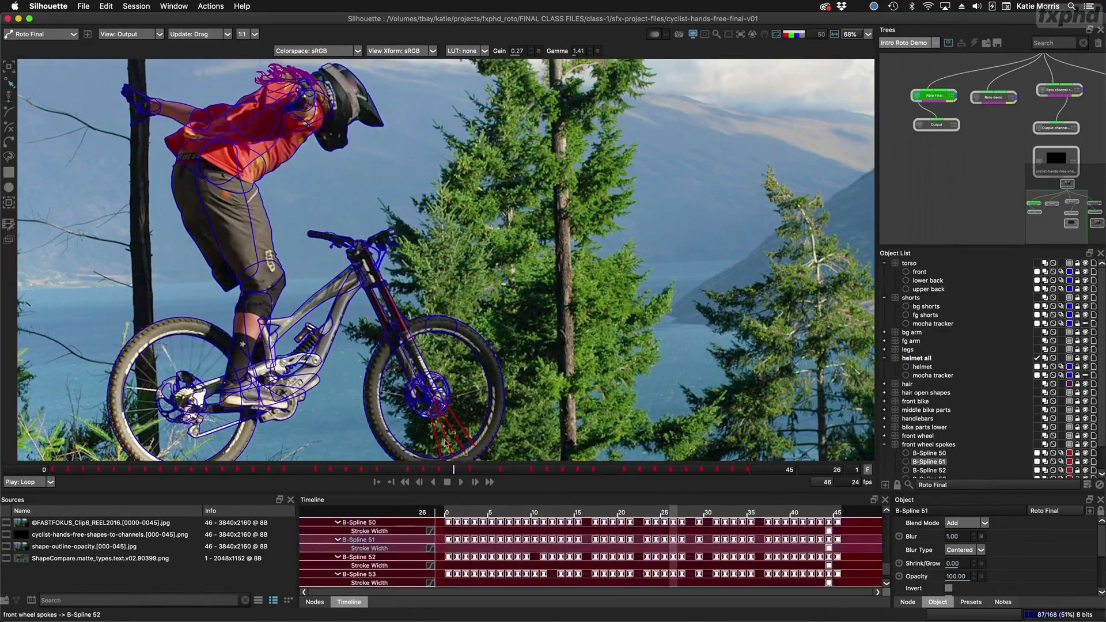
{"action": "left_click", "coordinate": [447, 442]}
{"action": "left_click", "coordinate": [434, 443]}
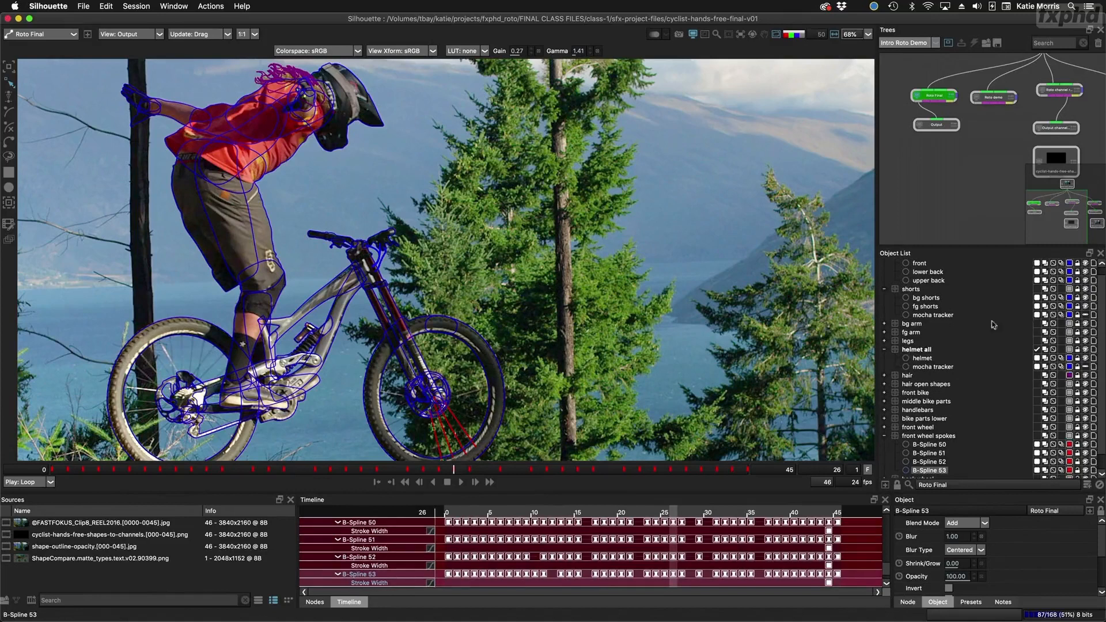
Step: Enlarge the node tree area and load the Roto demo node into the viewer, framing the rider's upper body
{"action": "left_click_drag", "start_coordinate": [957, 248], "coordinate": [955, 309]}
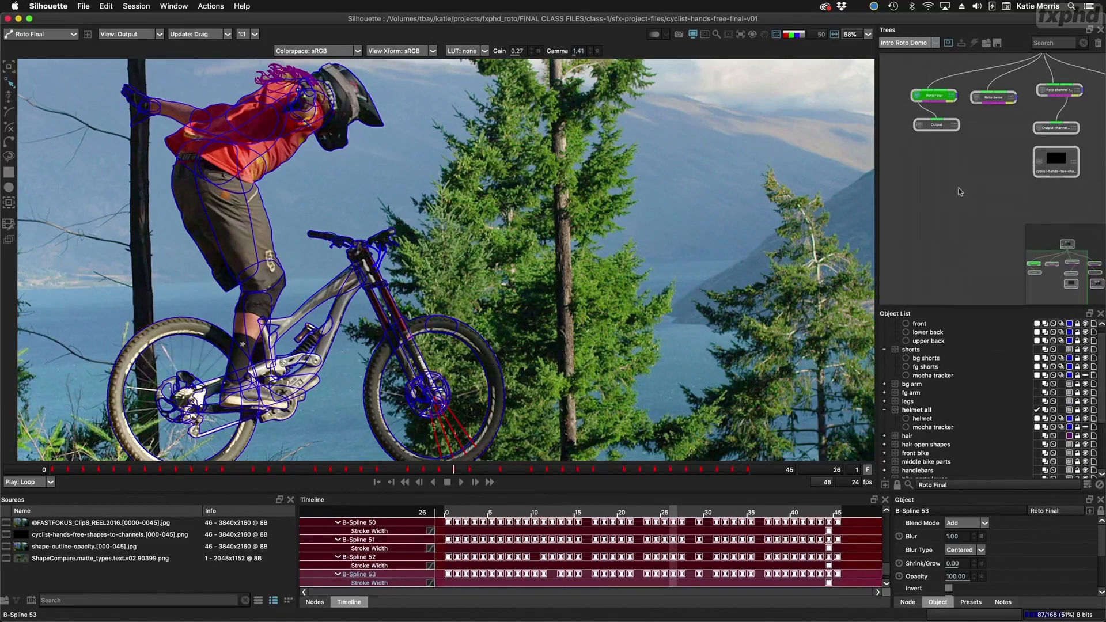
{"action": "left_click_drag", "start_coordinate": [959, 191], "coordinate": [931, 265]}
{"action": "left_click", "coordinate": [960, 174]}
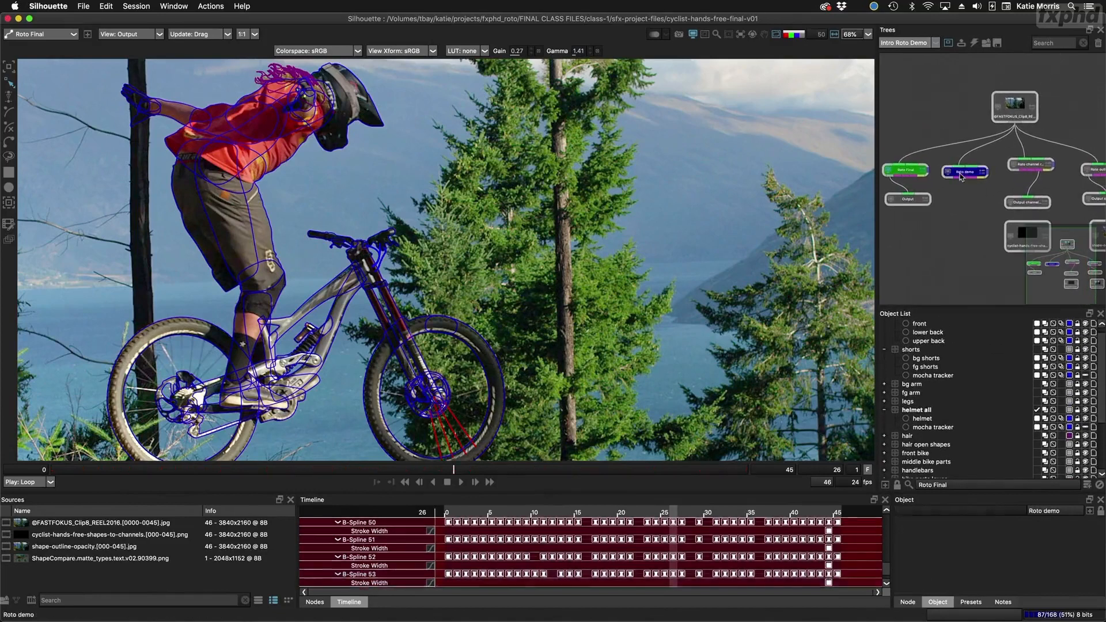
{"action": "double_click", "coordinate": [961, 177]}
{"action": "left_click_drag", "start_coordinate": [377, 189], "coordinate": [592, 310]}
{"action": "scroll", "coordinate": [504, 240], "scroll_direction": "up", "scroll_amount": 1}
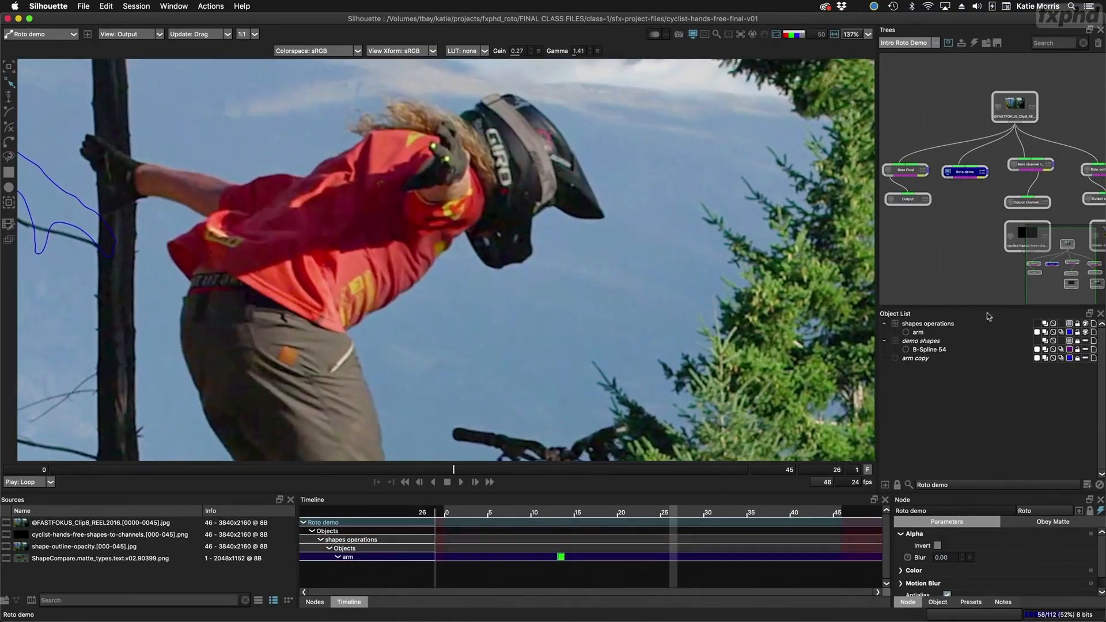
Step: Inspect the shapes operations layer and the B-Spline 54 demo shape, and go to that shape's keyframe at frame 24
{"action": "left_click", "coordinate": [920, 325]}
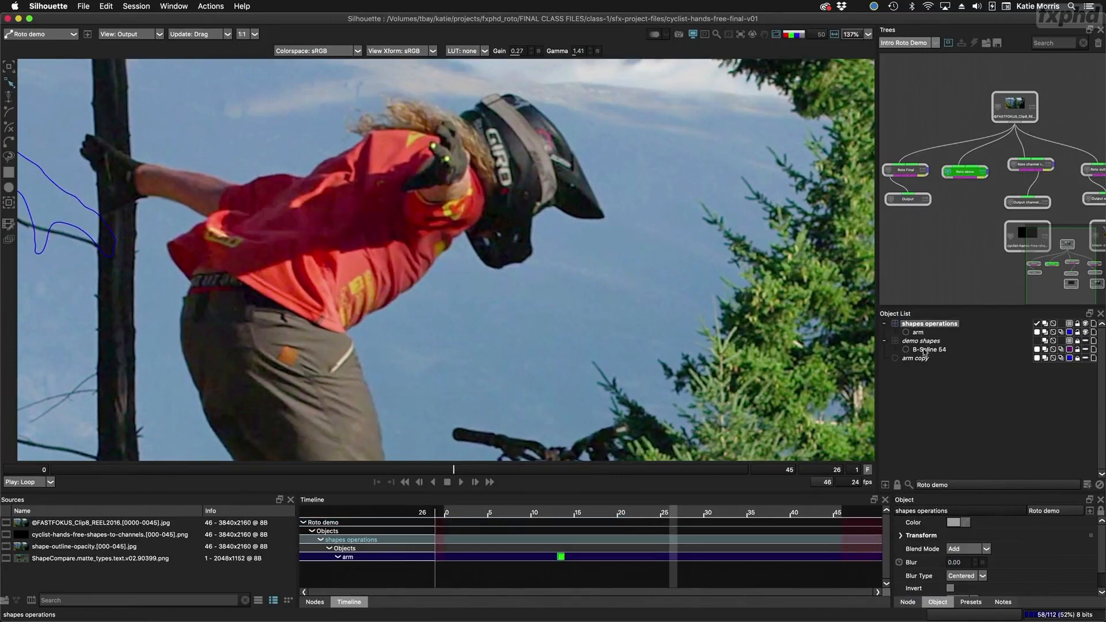
{"action": "left_click", "coordinate": [924, 350]}
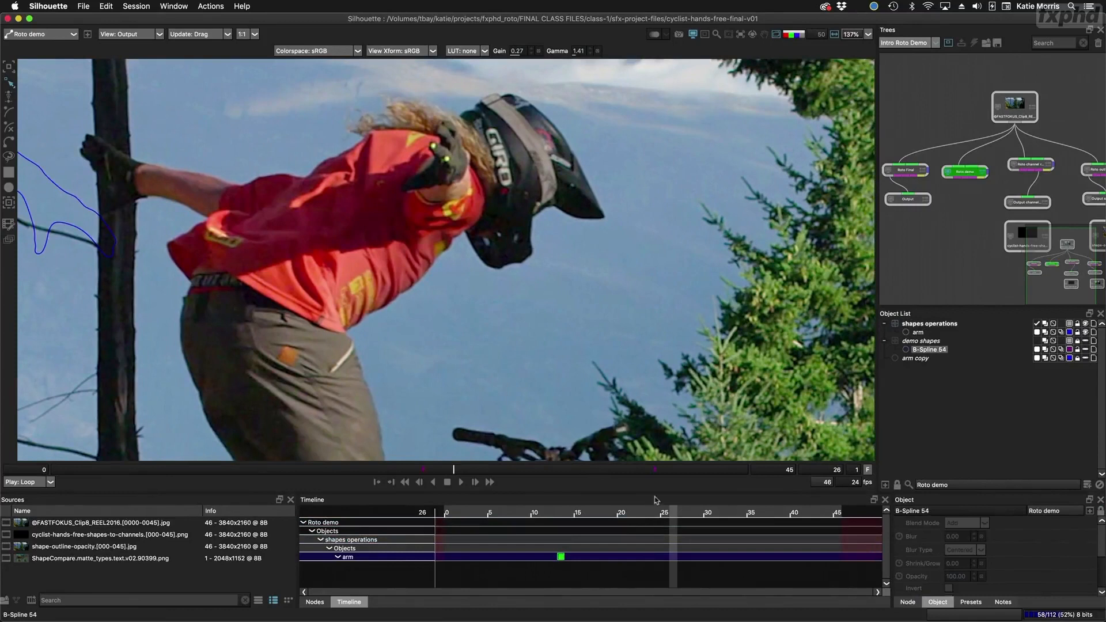
{"action": "left_click_drag", "start_coordinate": [455, 471], "coordinate": [423, 471]}
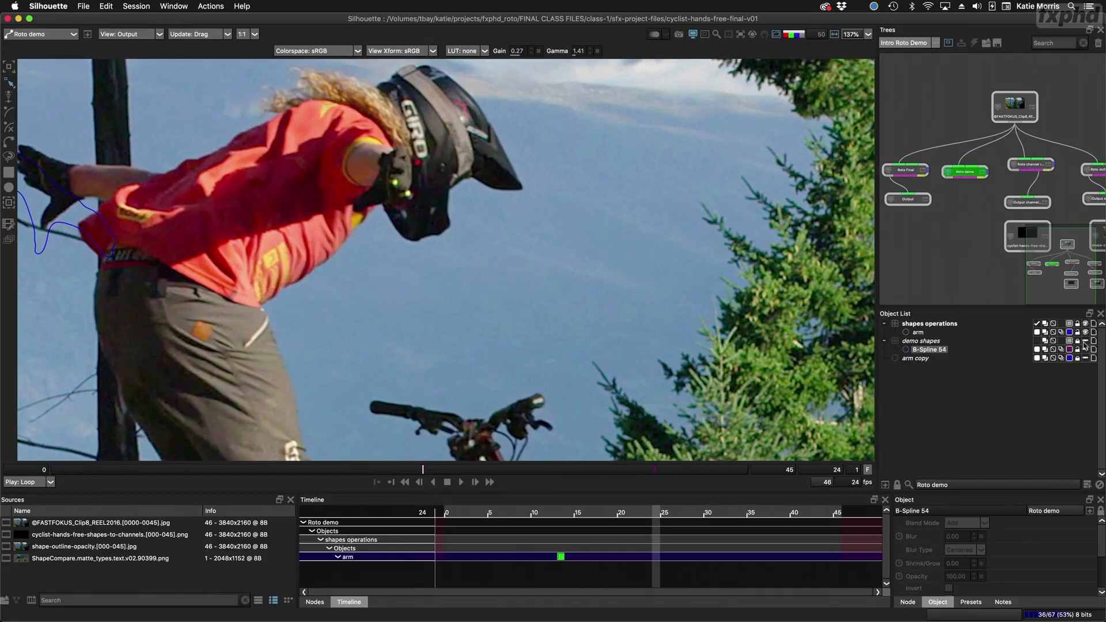
Step: Select the arm shape in the shapes operations layer, go to its keyframe at frame 13 and frame the rider's outstretched arm
{"action": "left_click", "coordinate": [920, 326]}
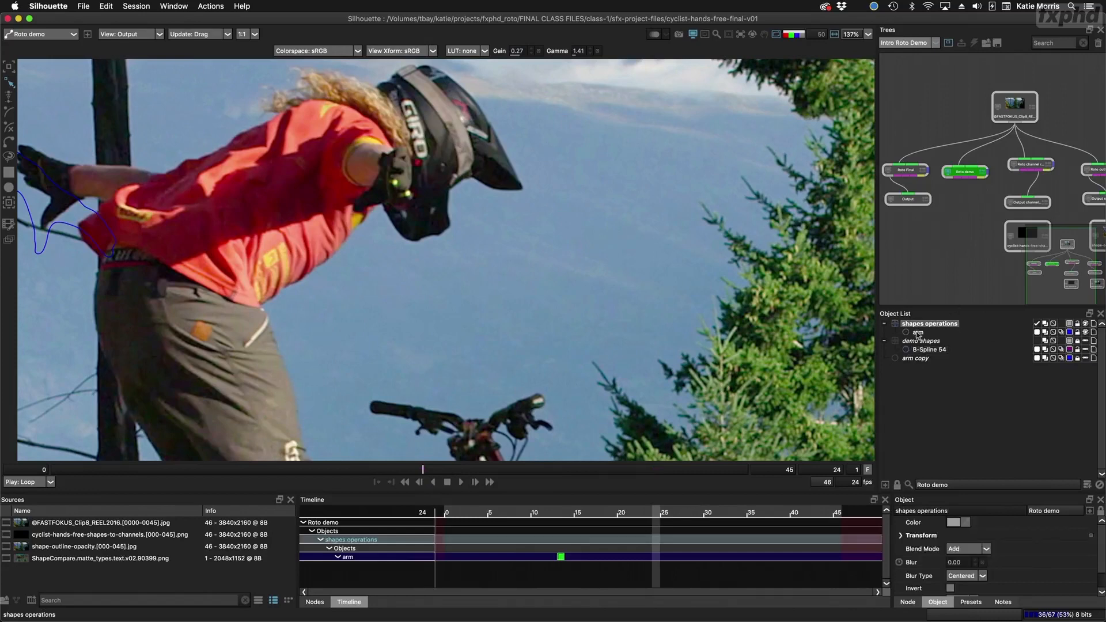
{"action": "left_click", "coordinate": [917, 333]}
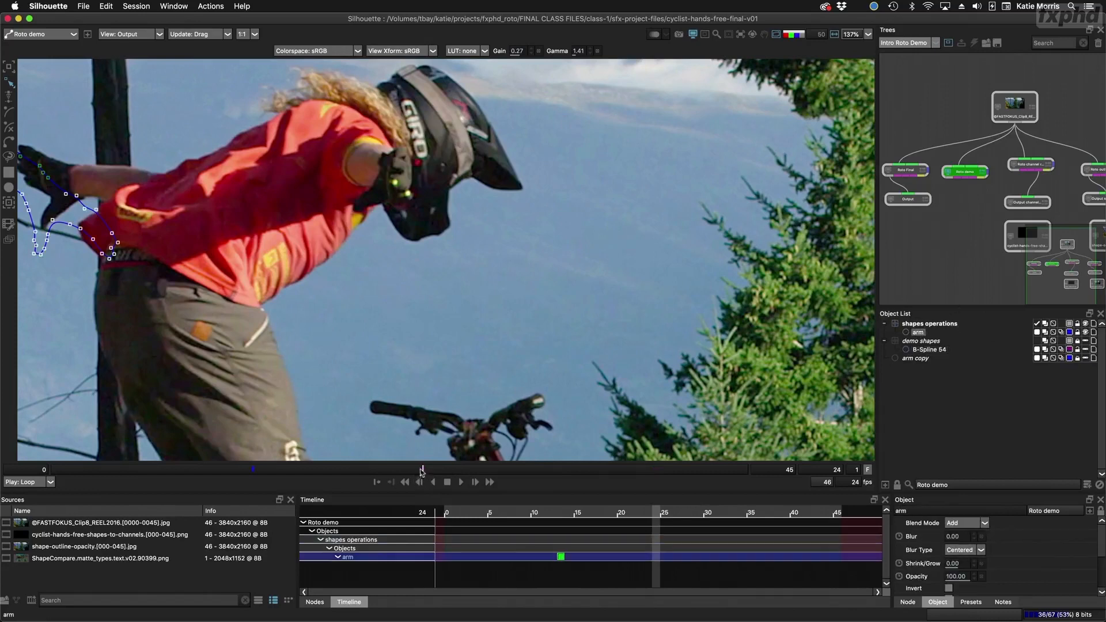
{"action": "left_click_drag", "start_coordinate": [422, 469], "coordinate": [252, 470]}
{"action": "left_click_drag", "start_coordinate": [344, 322], "coordinate": [673, 339]}
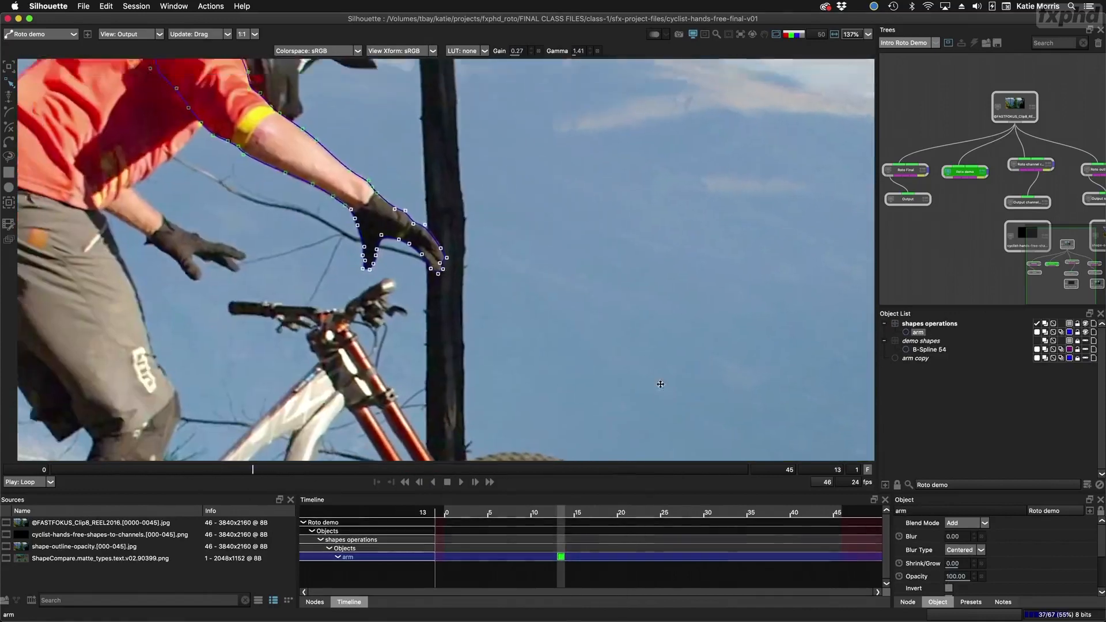
{"action": "left_click_drag", "start_coordinate": [556, 266], "coordinate": [596, 326]}
{"action": "left_click", "coordinate": [596, 327]}
{"action": "left_click_drag", "start_coordinate": [509, 292], "coordinate": [517, 289]}
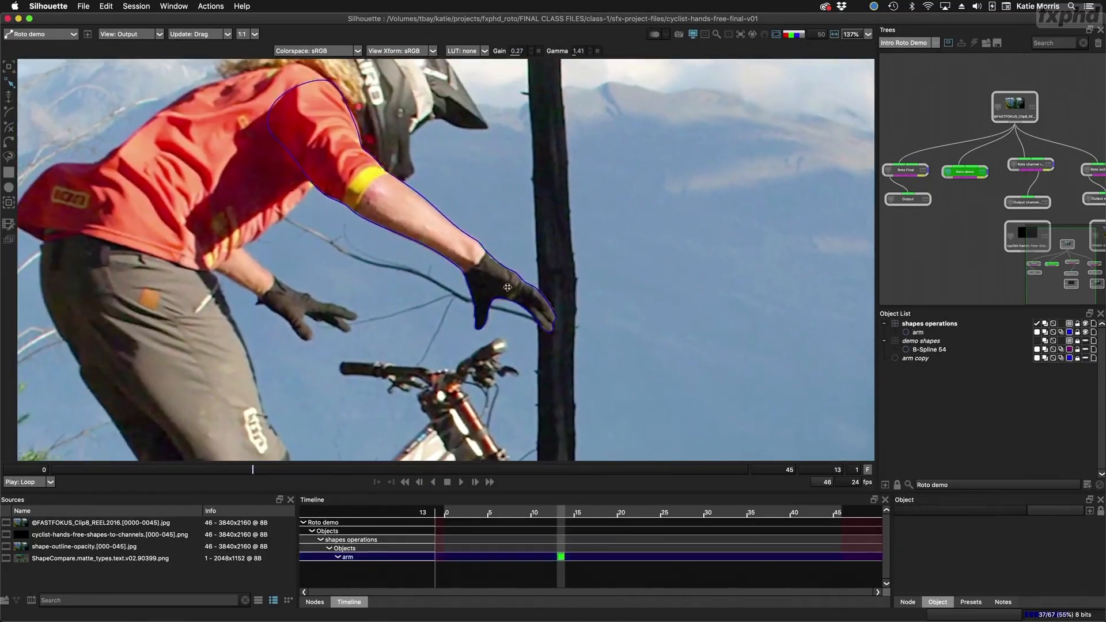
Step: Break the arm shape at one point on each side of the wrist to split it into forearm and glove shapes
{"action": "left_click", "coordinate": [507, 270]}
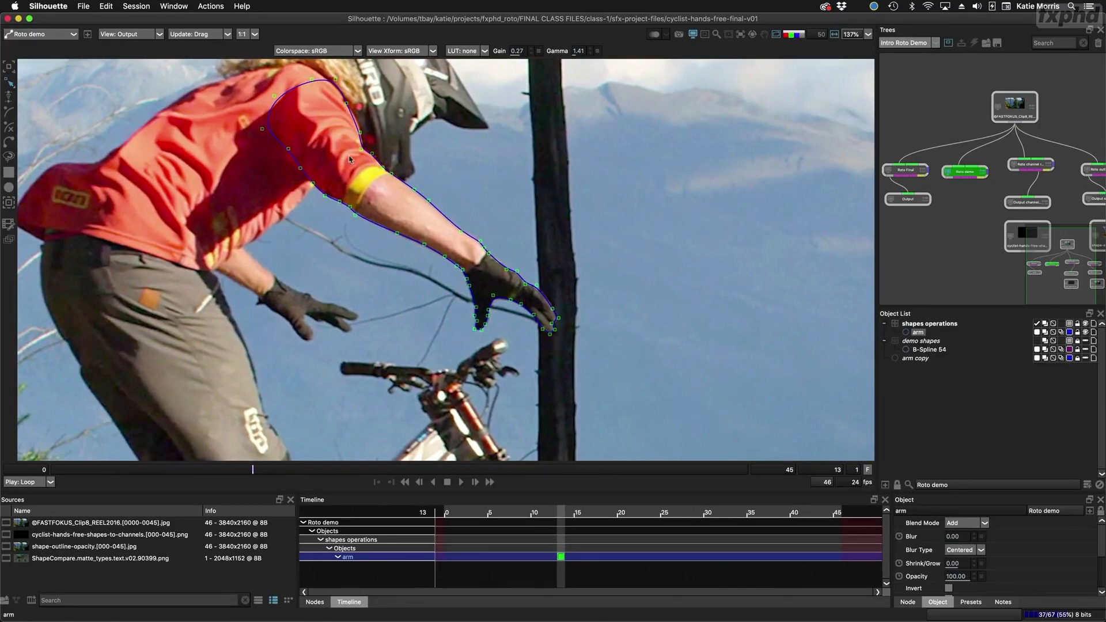
{"action": "right_click", "coordinate": [488, 257]}
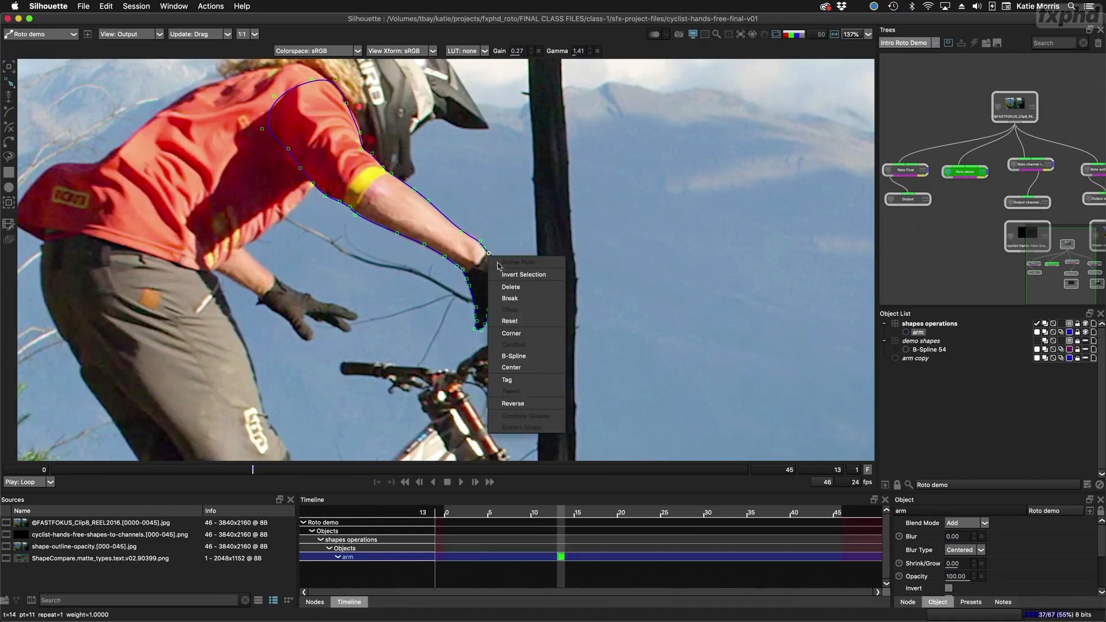
{"action": "left_click", "coordinate": [510, 298]}
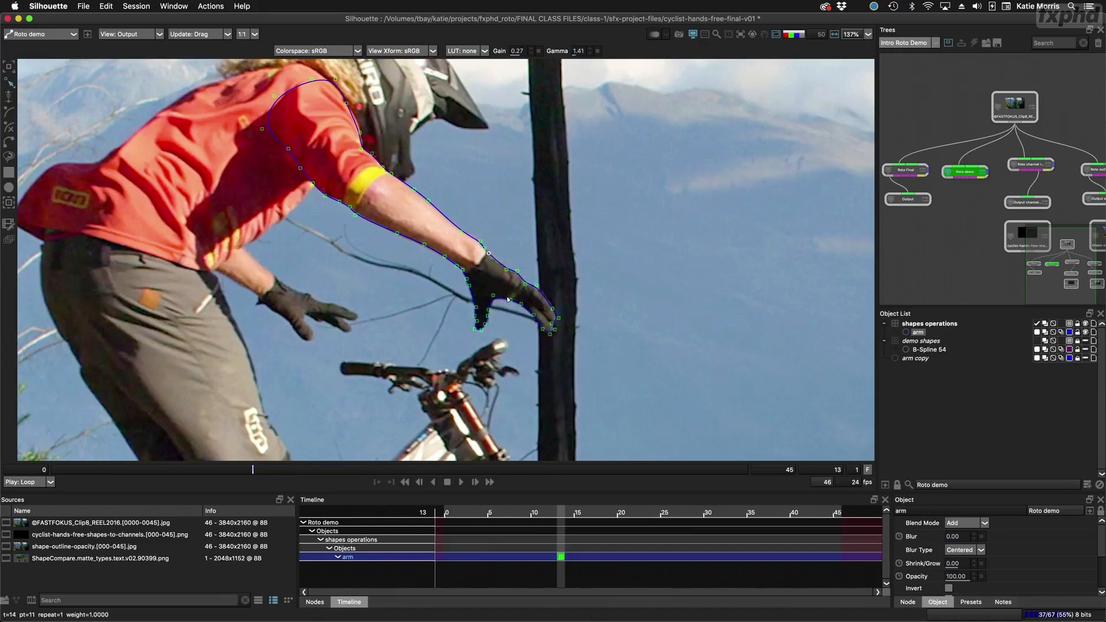
{"action": "right_click", "coordinate": [467, 281]}
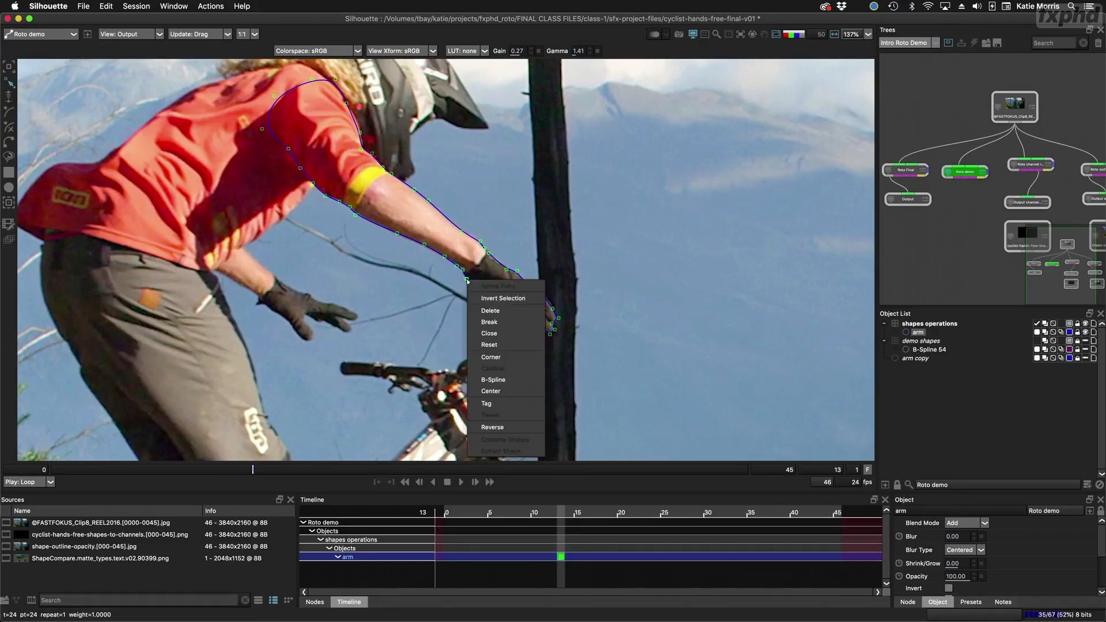
{"action": "left_click", "coordinate": [484, 322]}
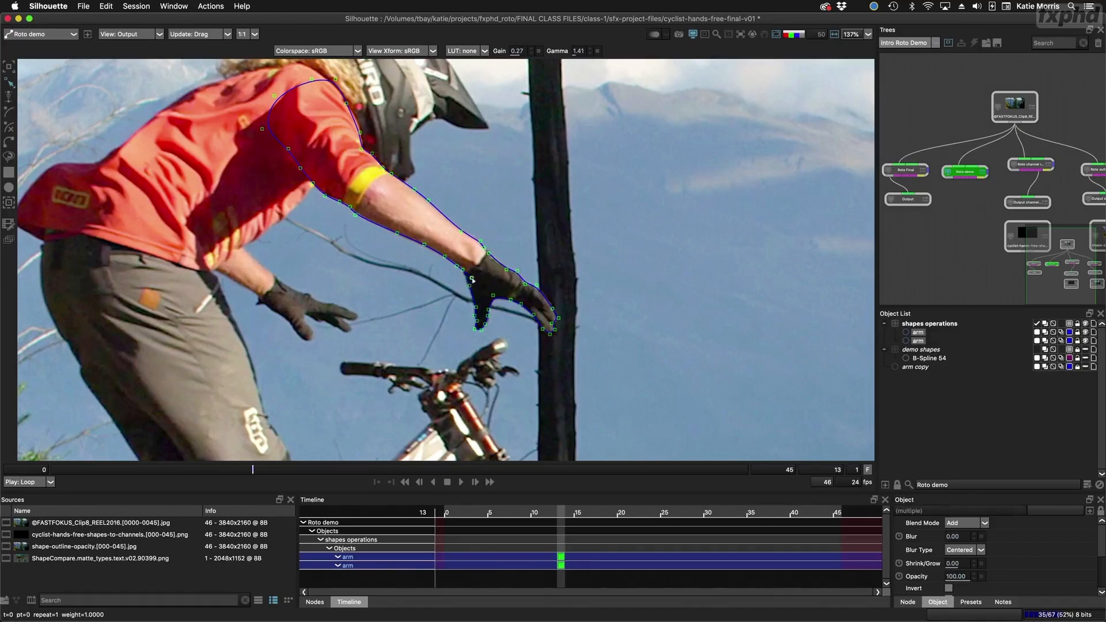
Step: Check the split forearm and glove shapes separately, and move the forearm shape's open end point just clear of the glove
{"action": "scroll", "coordinate": [472, 280], "scroll_direction": "up", "scroll_amount": 3}
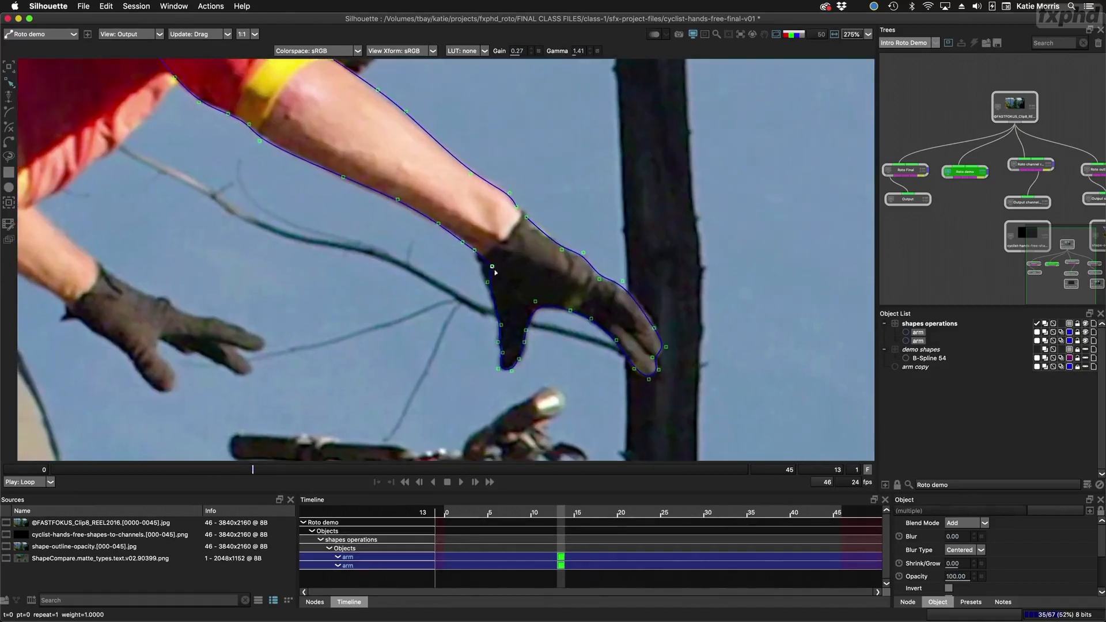
{"action": "right_click", "coordinate": [491, 267]}
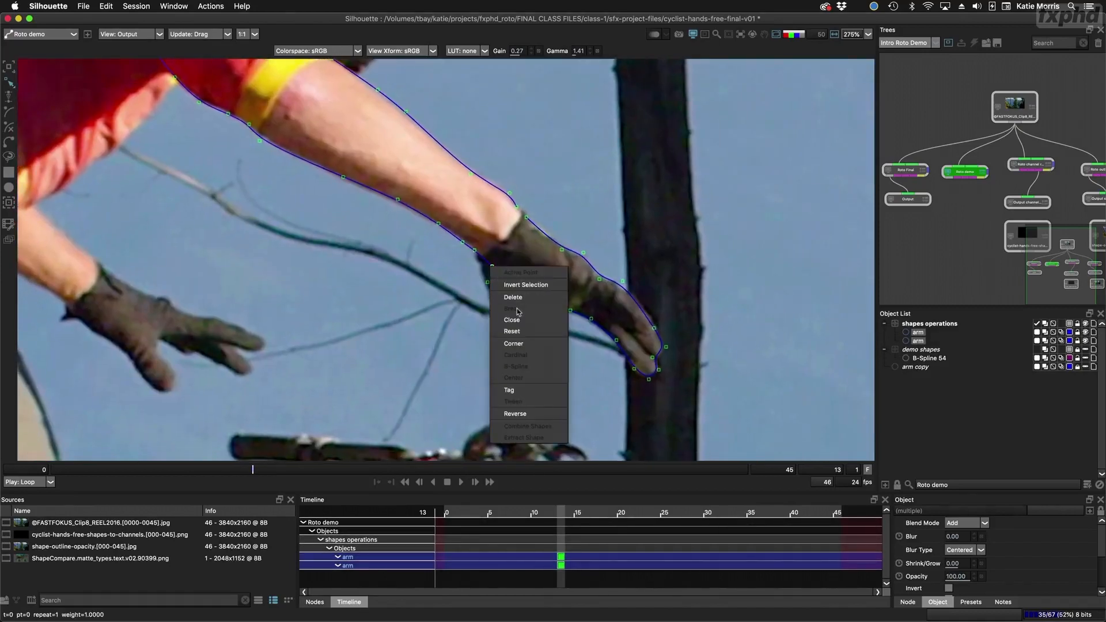
{"action": "left_click", "coordinate": [514, 297]}
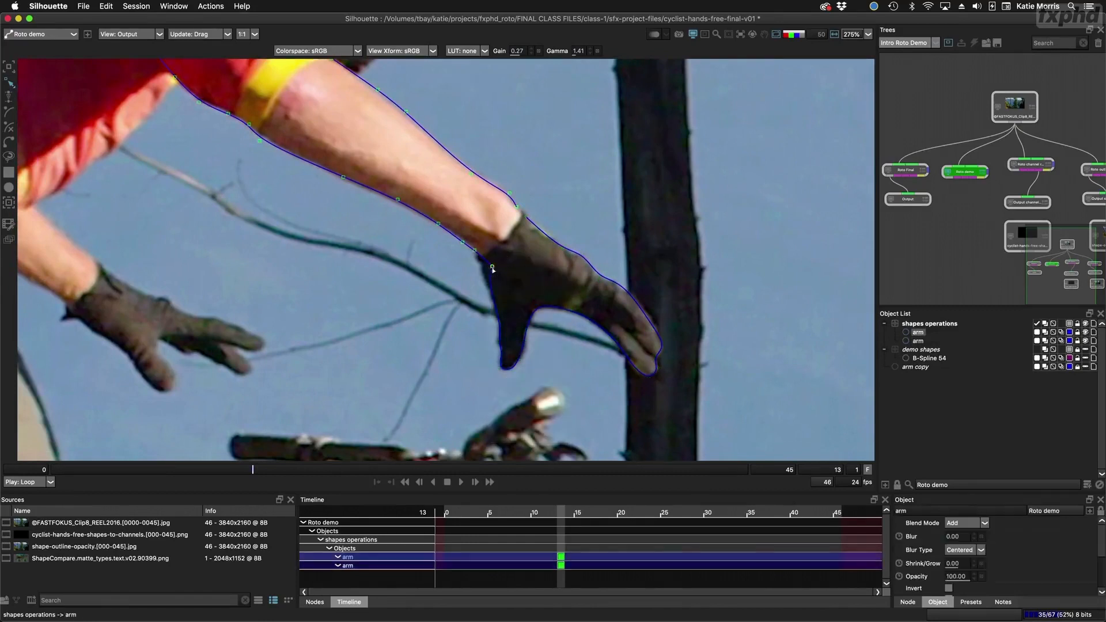
{"action": "left_click", "coordinate": [496, 268]}
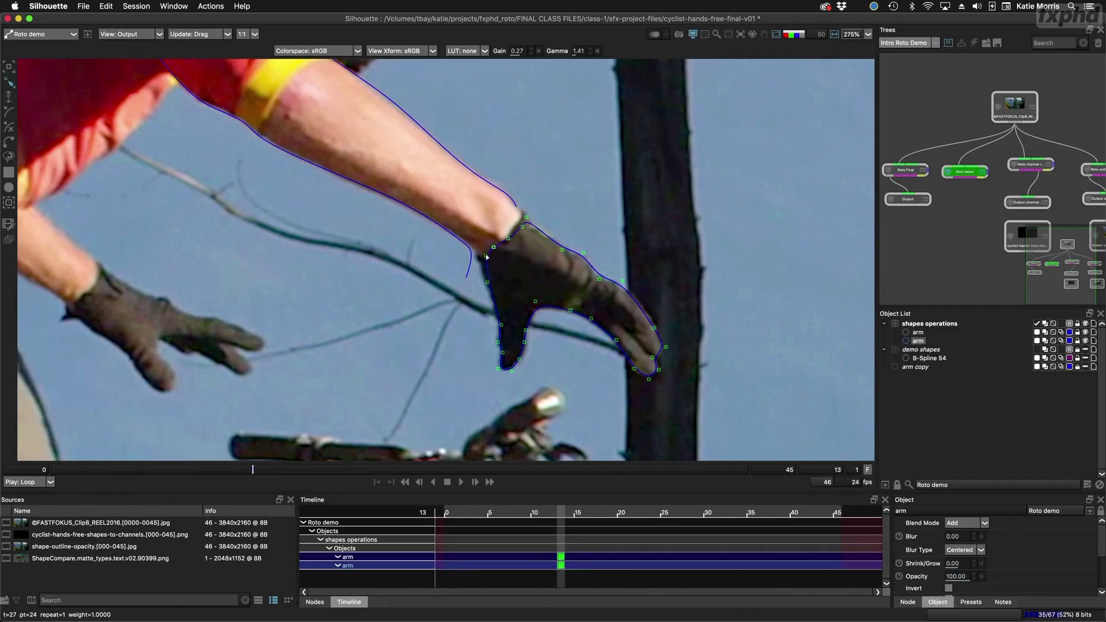
{"action": "left_click", "coordinate": [468, 279]}
{"action": "left_click_drag", "start_coordinate": [466, 279], "coordinate": [474, 272]}
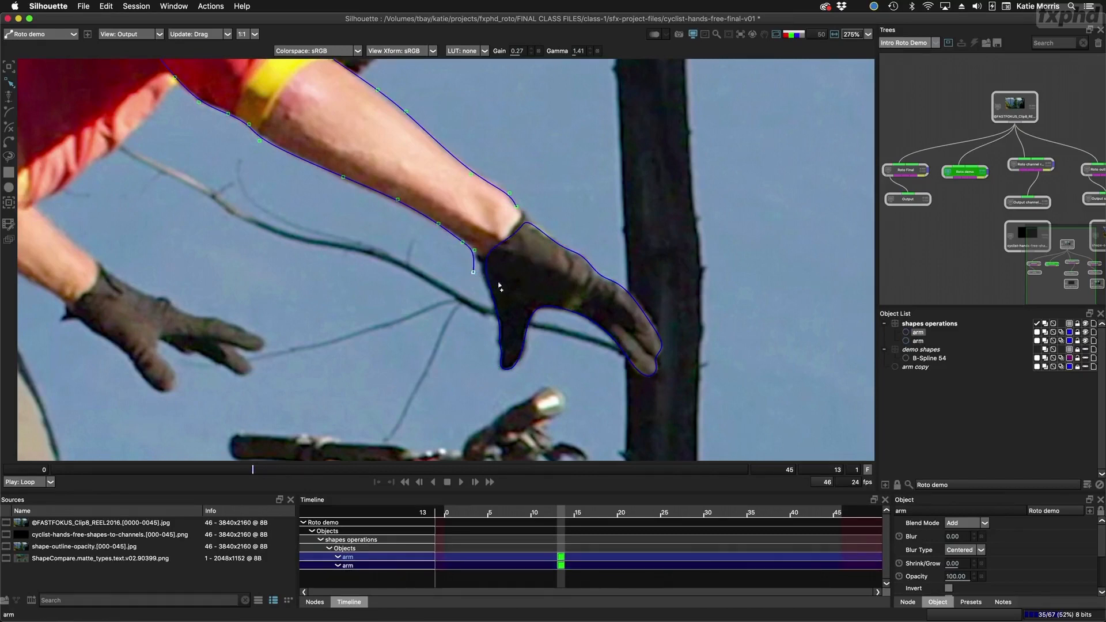
Step: Close off the forearm shape with extra points across the glove and up to the wrist's upper edge, and adjust its overlap
{"action": "left_click", "coordinate": [505, 290]}
{"action": "left_click", "coordinate": [560, 276]}
{"action": "left_click", "coordinate": [528, 234]}
{"action": "left_click", "coordinate": [528, 207]}
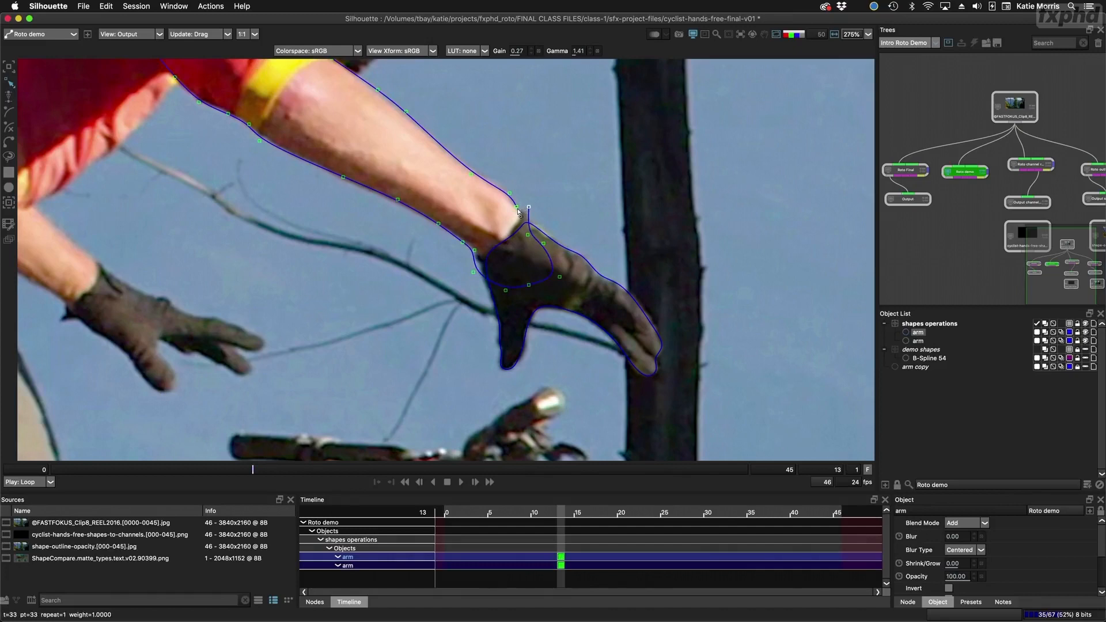
{"action": "left_click_drag", "start_coordinate": [473, 272], "coordinate": [499, 293]}
{"action": "left_click_drag", "start_coordinate": [559, 276], "coordinate": [527, 224]}
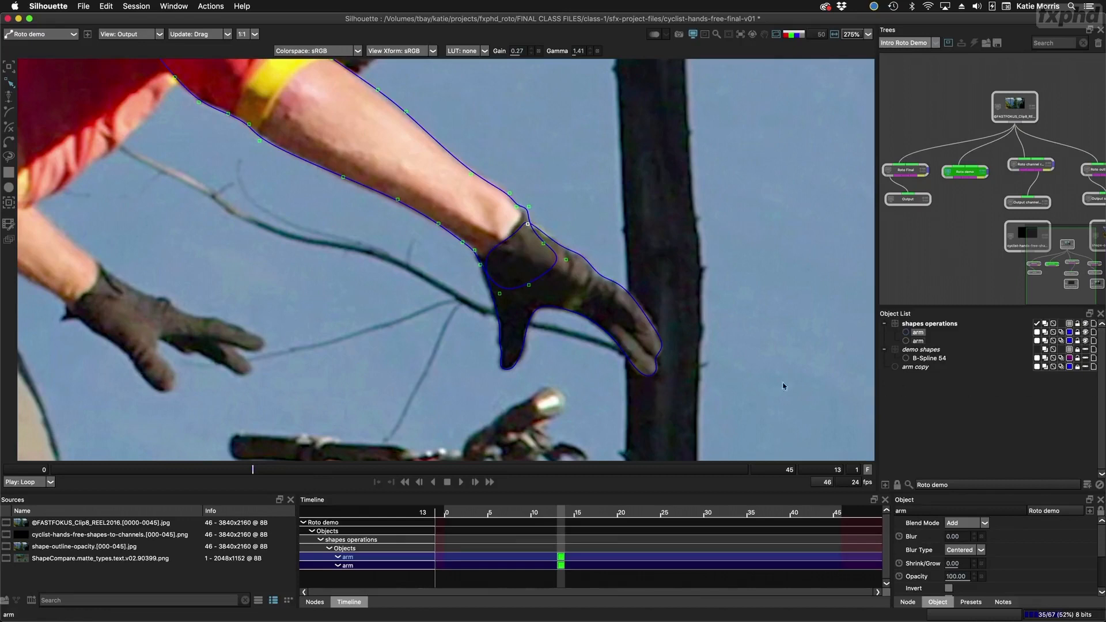
Step: Hide the shapes operations layer and B-Spline 54, and show, select and unlock the arm copy shape for editing
{"action": "left_click", "coordinate": [1085, 325]}
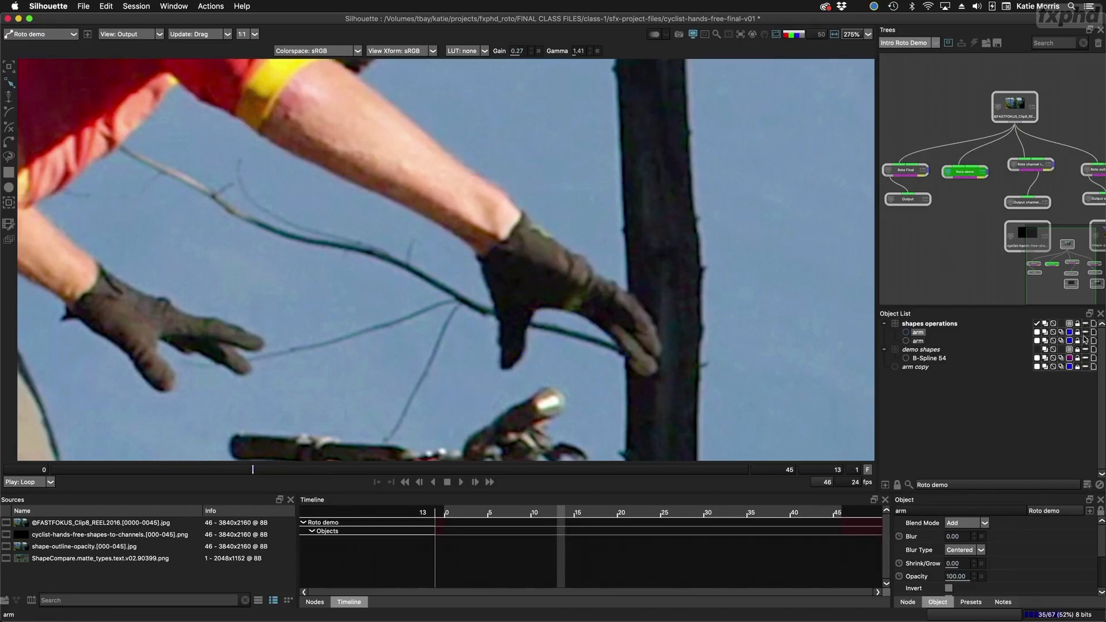
{"action": "left_click", "coordinate": [1086, 367]}
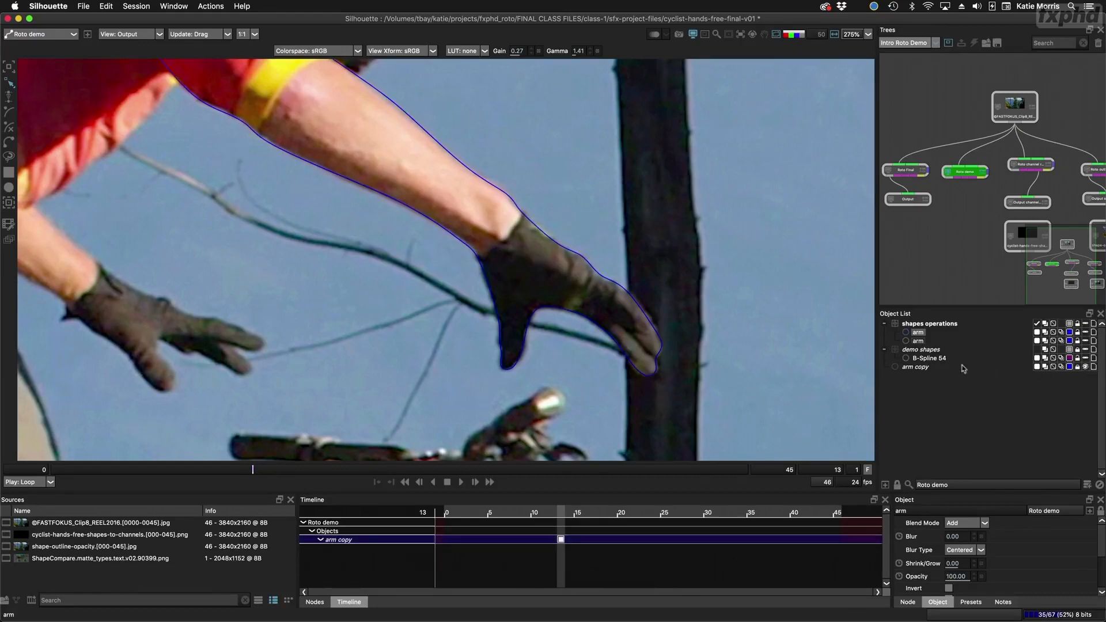
{"action": "left_click", "coordinate": [915, 367]}
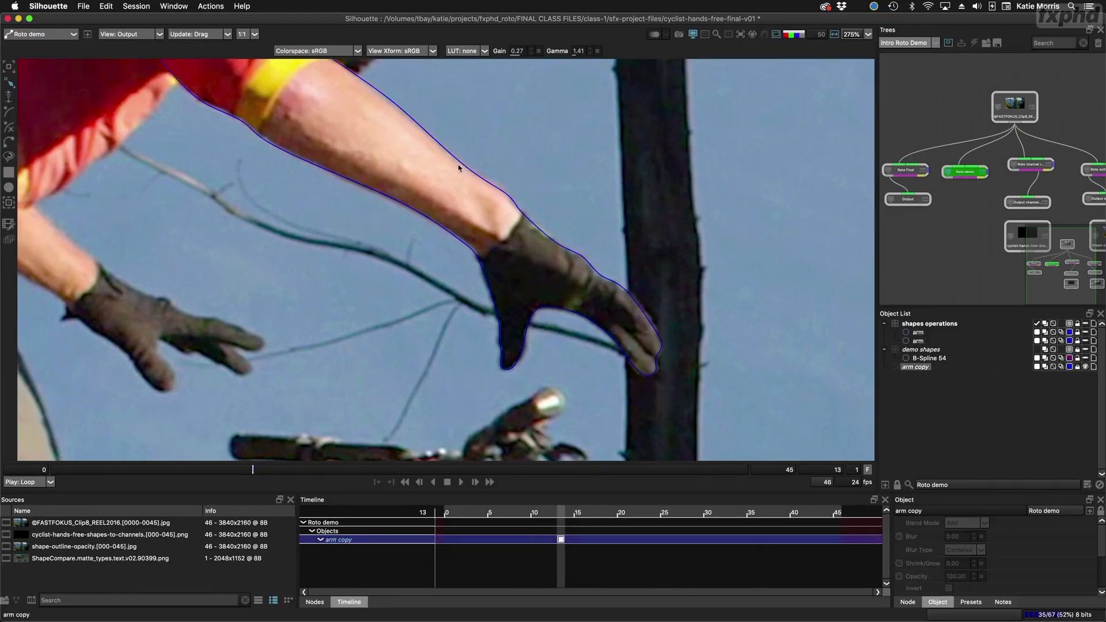
{"action": "left_click", "coordinate": [1086, 349]}
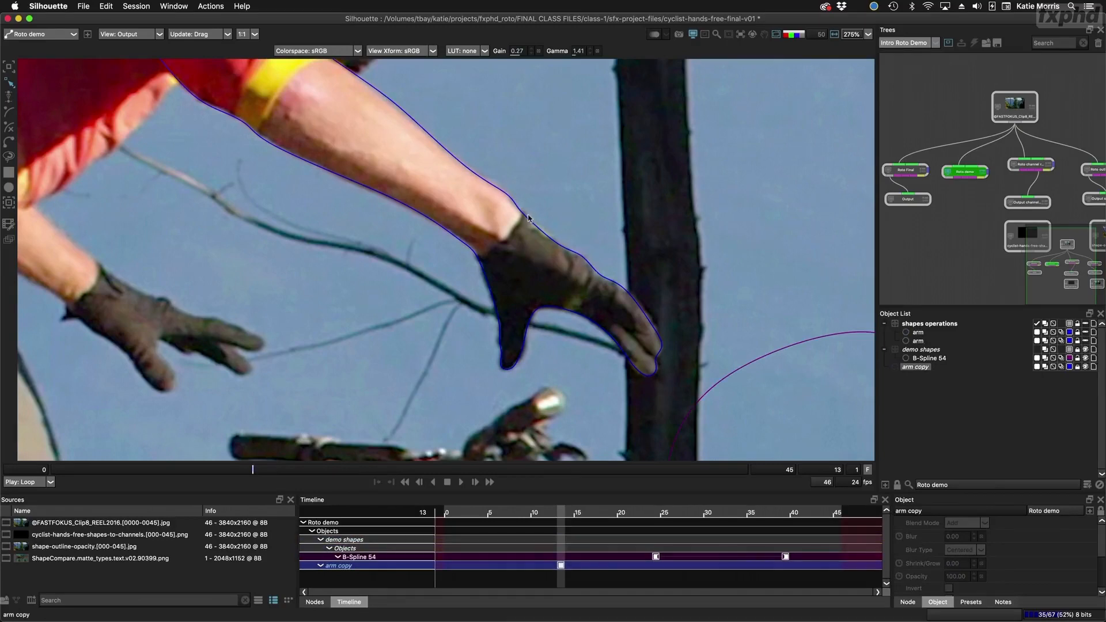
{"action": "left_click", "coordinate": [1078, 368]}
{"action": "left_click", "coordinate": [1087, 358]}
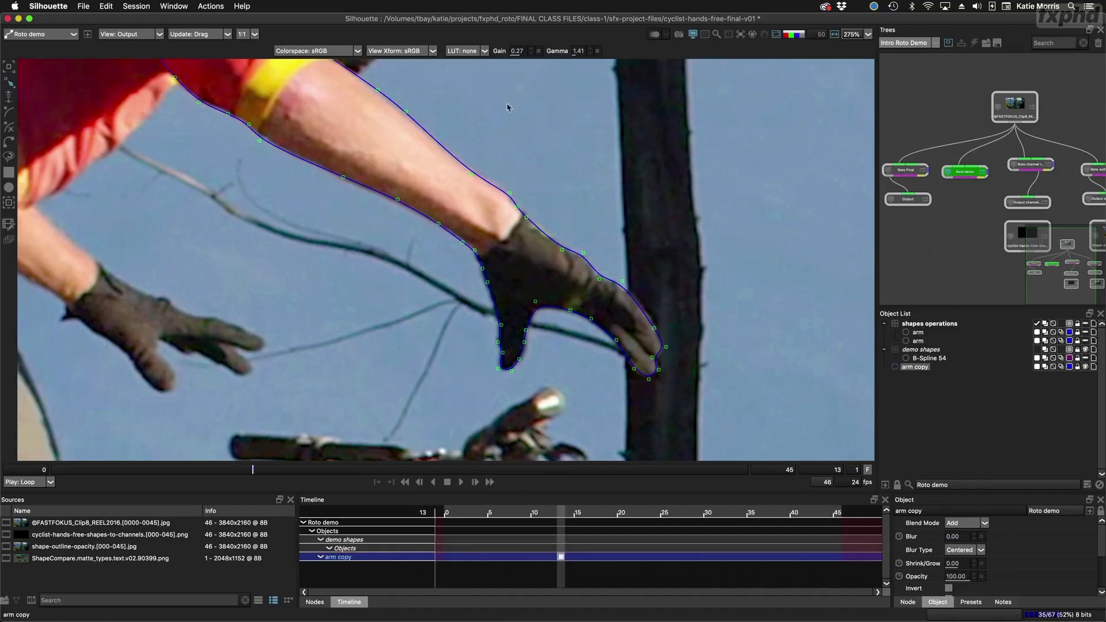
Step: Select the arm copy's points along both edges of the forearm down to the wrist and extract them as a separate shape
{"action": "left_click_drag", "start_coordinate": [479, 151], "coordinate": [321, 220]}
{"action": "left_click_drag", "start_coordinate": [385, 256], "coordinate": [482, 213]}
{"action": "left_click_drag", "start_coordinate": [517, 86], "coordinate": [340, 257]}
{"action": "left_click_drag", "start_coordinate": [536, 197], "coordinate": [503, 219]}
{"action": "right_click", "coordinate": [512, 199]}
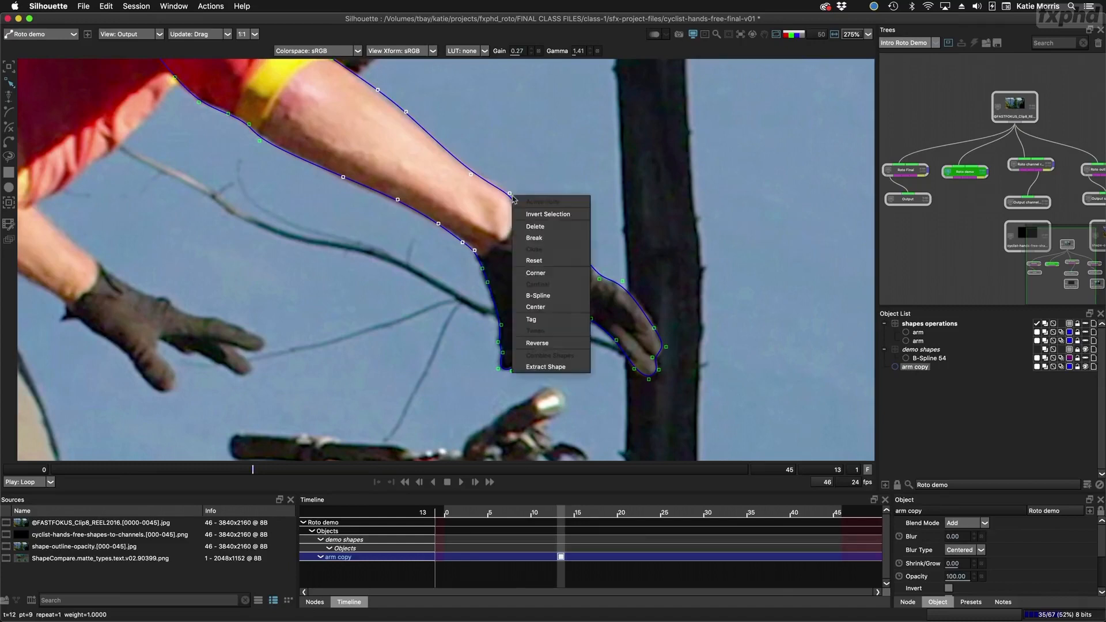
{"action": "left_click", "coordinate": [531, 367]}
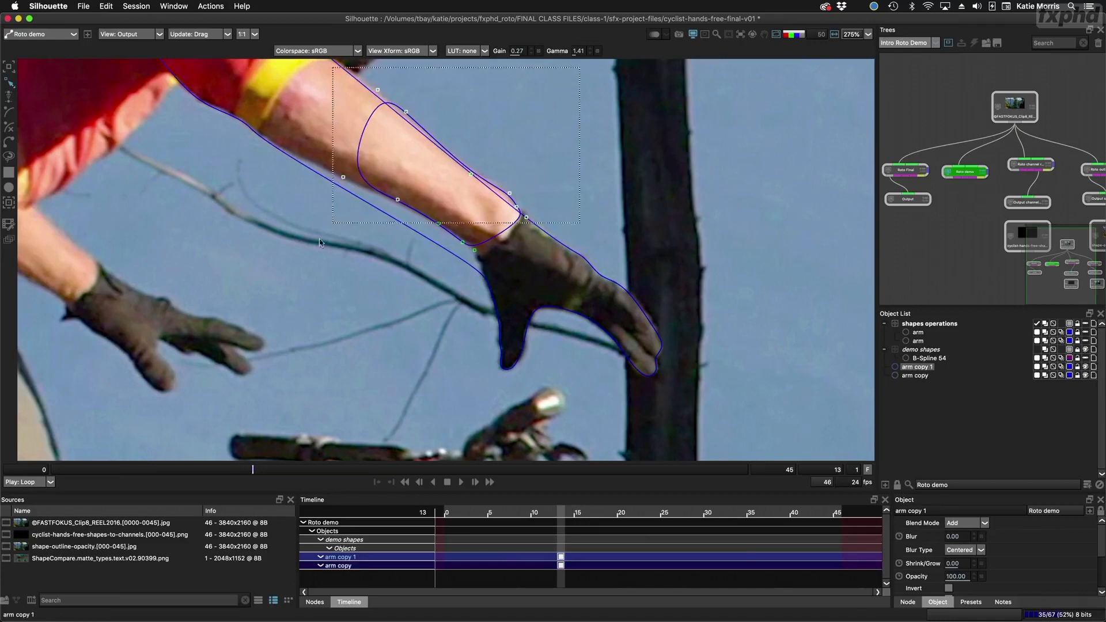
Step: Move the extracted forearm shape into the sky above the arm, and pull the arm copy's remaining lower wrist point onto the forearm
{"action": "left_click_drag", "start_coordinate": [403, 200], "coordinate": [466, 138]}
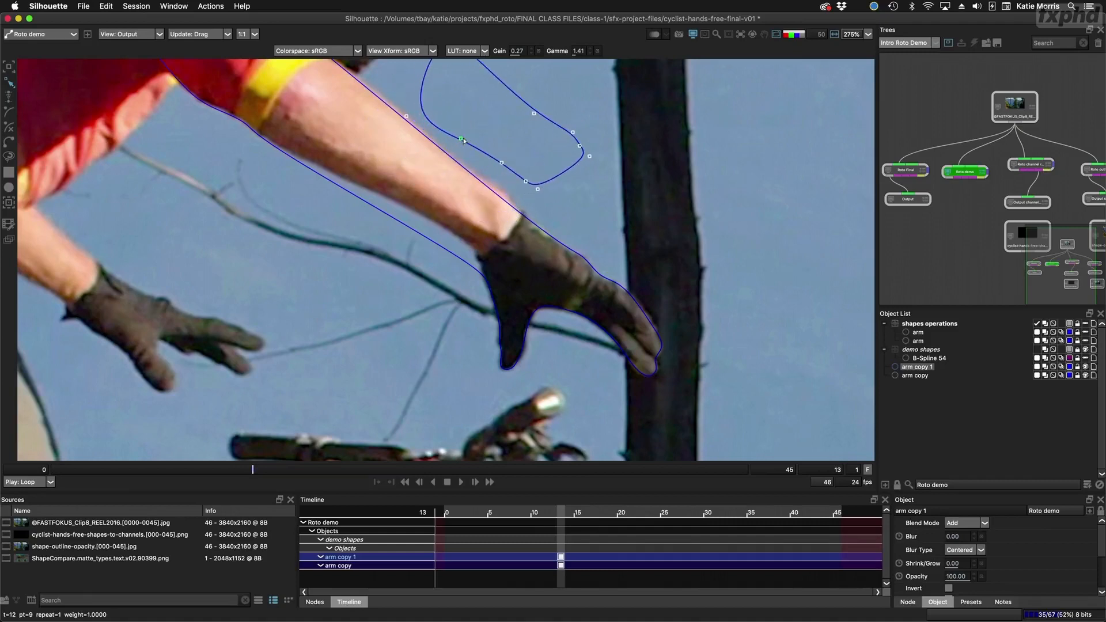
{"action": "left_click", "coordinate": [439, 248]}
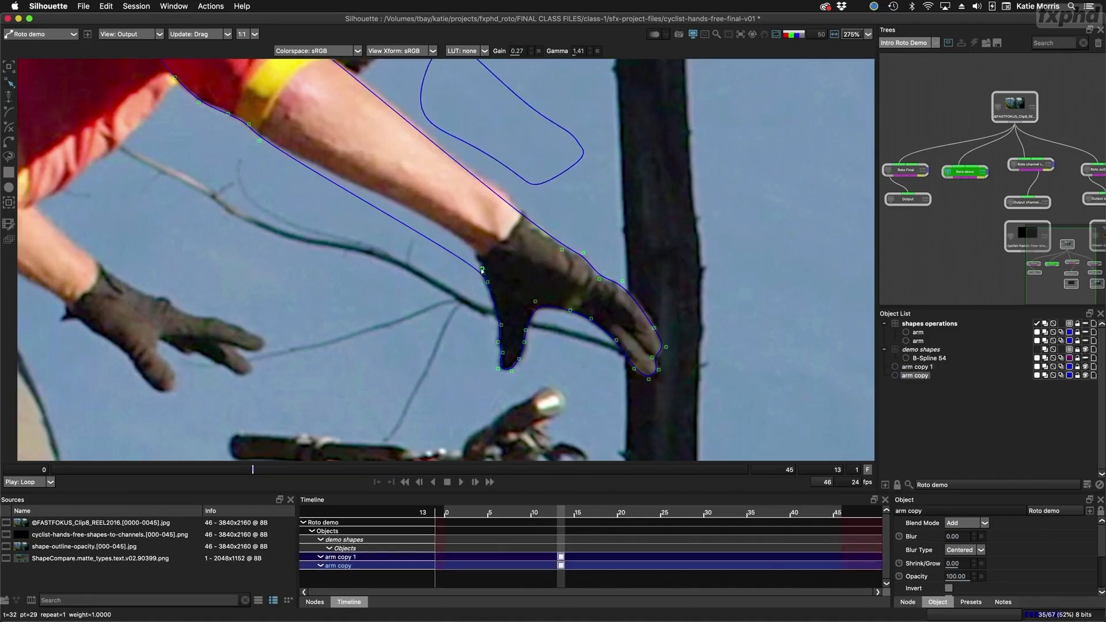
{"action": "left_click_drag", "start_coordinate": [482, 270], "coordinate": [477, 235]}
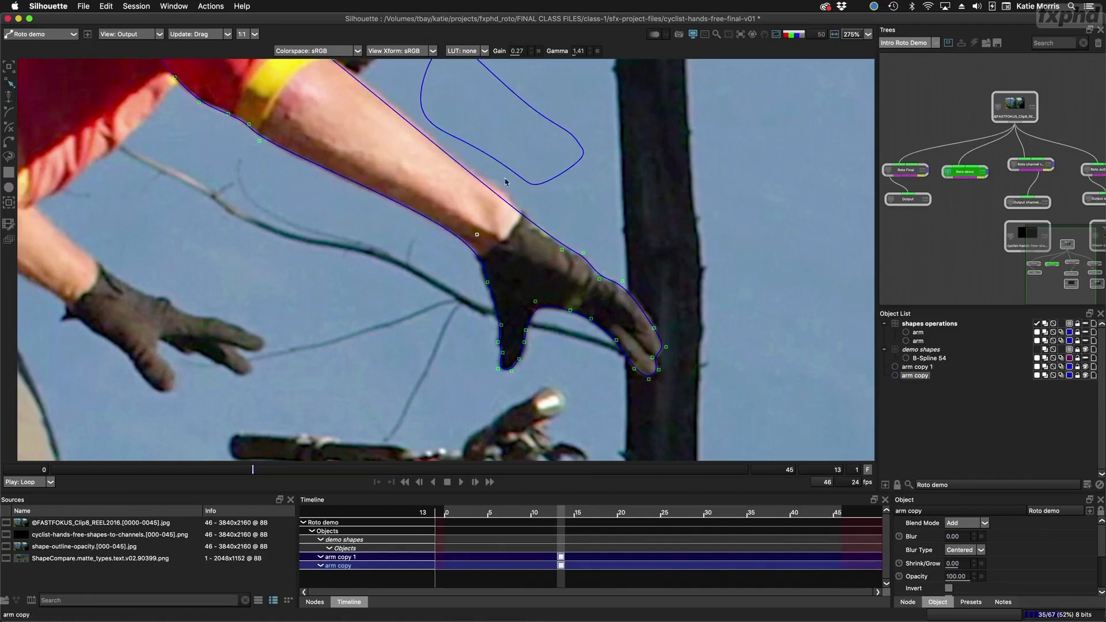
{"action": "left_click", "coordinate": [505, 167]}
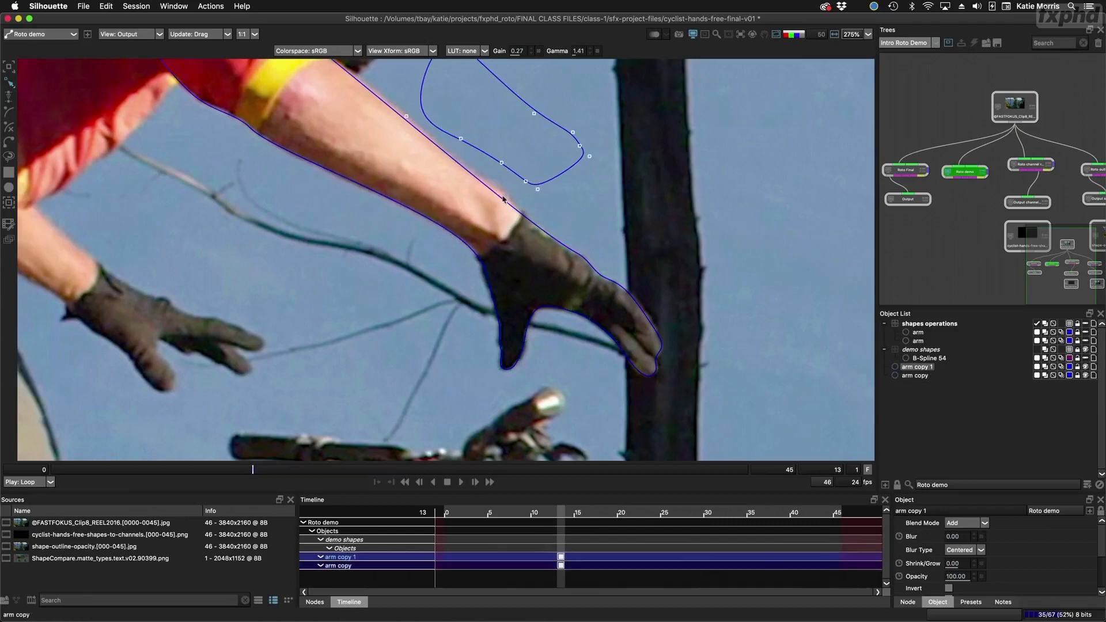
{"action": "left_click", "coordinate": [503, 199]}
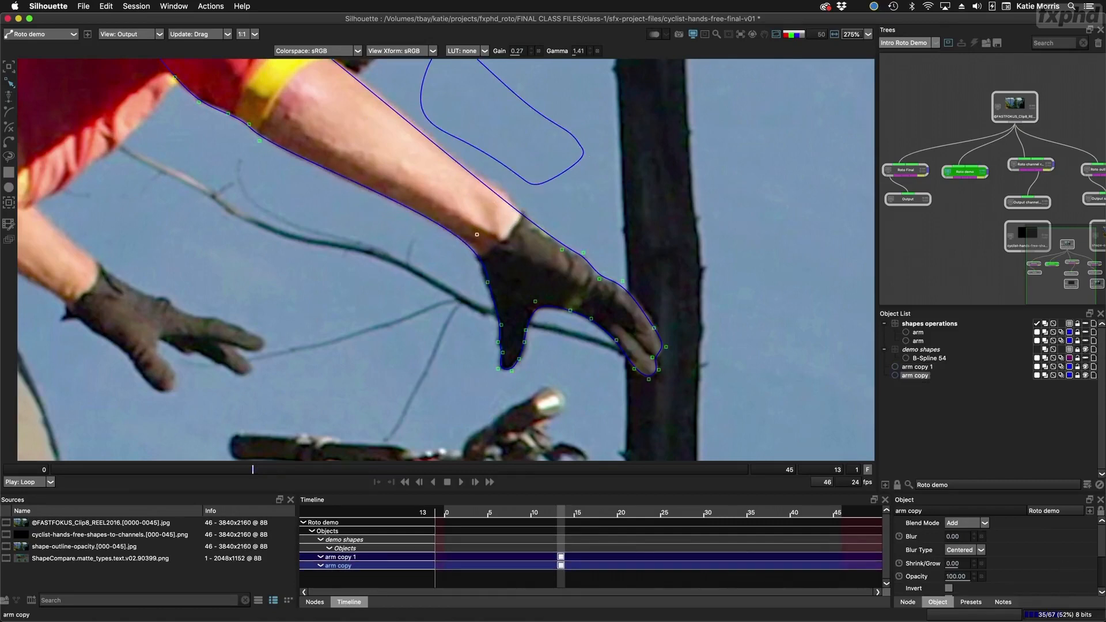
Step: Draw an open four-point B-spline arching across the empty sky beyond the tree, with the shapes operations layer visible
{"action": "left_click_drag", "start_coordinate": [779, 300], "coordinate": [616, 344]}
{"action": "left_click_drag", "start_coordinate": [705, 311], "coordinate": [622, 351]}
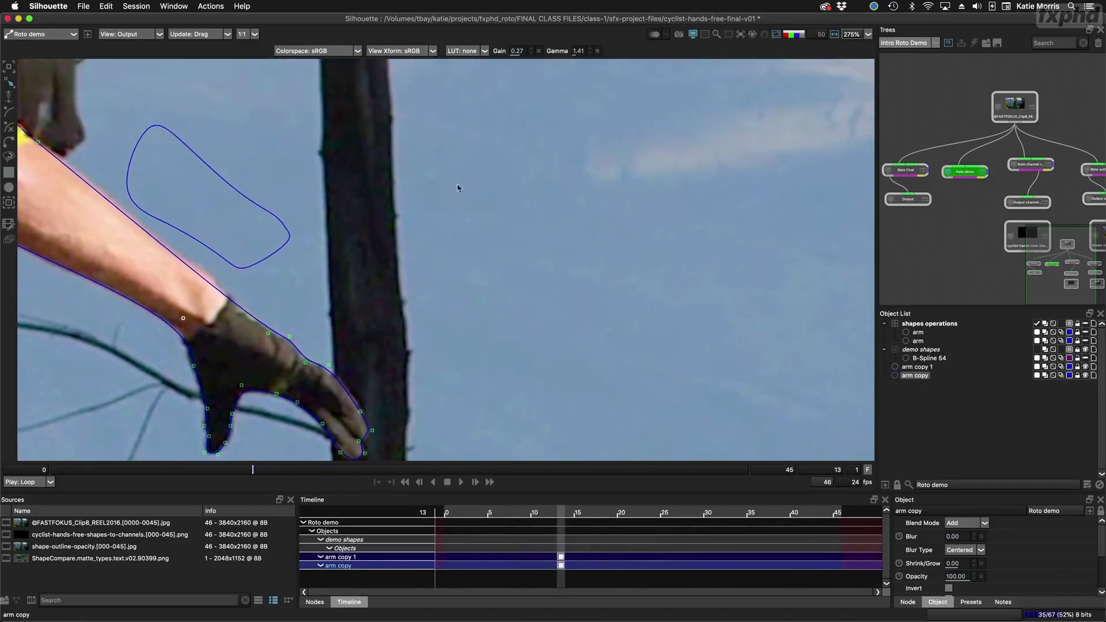
{"action": "left_click", "coordinate": [10, 112]}
{"action": "left_click", "coordinate": [547, 225]}
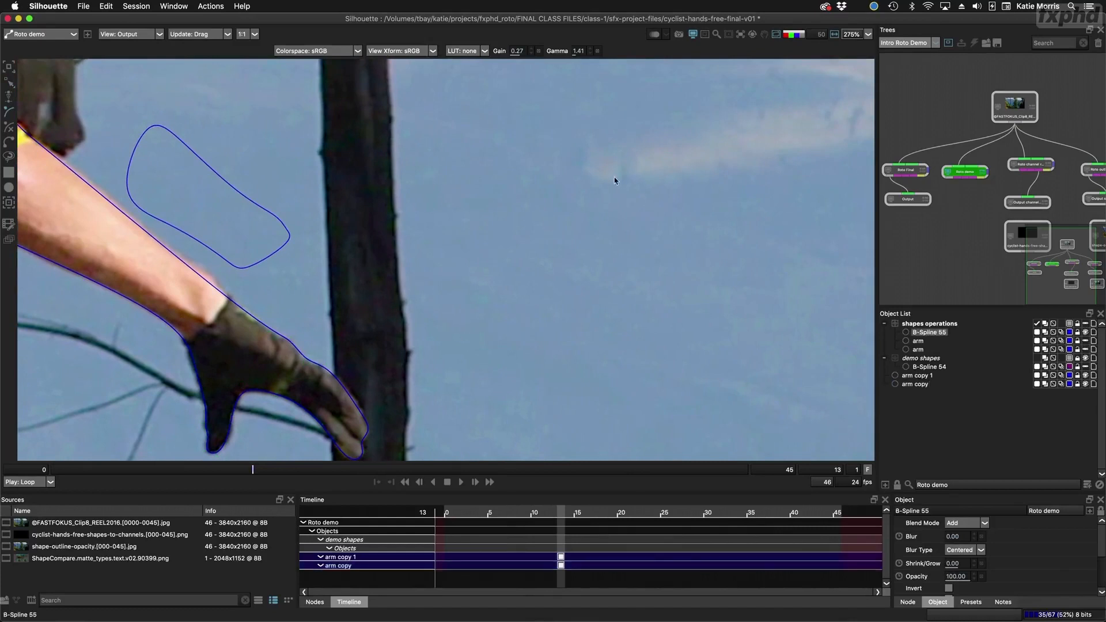
{"action": "left_click", "coordinate": [1085, 325]}
{"action": "left_click", "coordinate": [770, 243]}
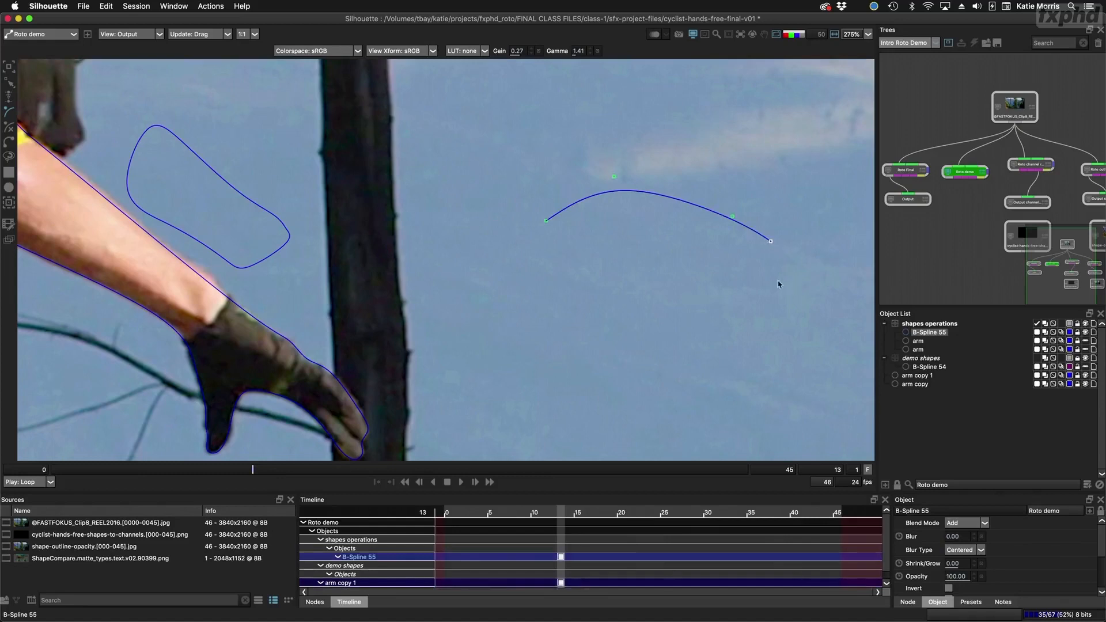
Step: Draw a second open four-point B-spline curving below the first, leaving a gap between their ends on both sides
{"action": "left_click", "coordinate": [759, 298]}
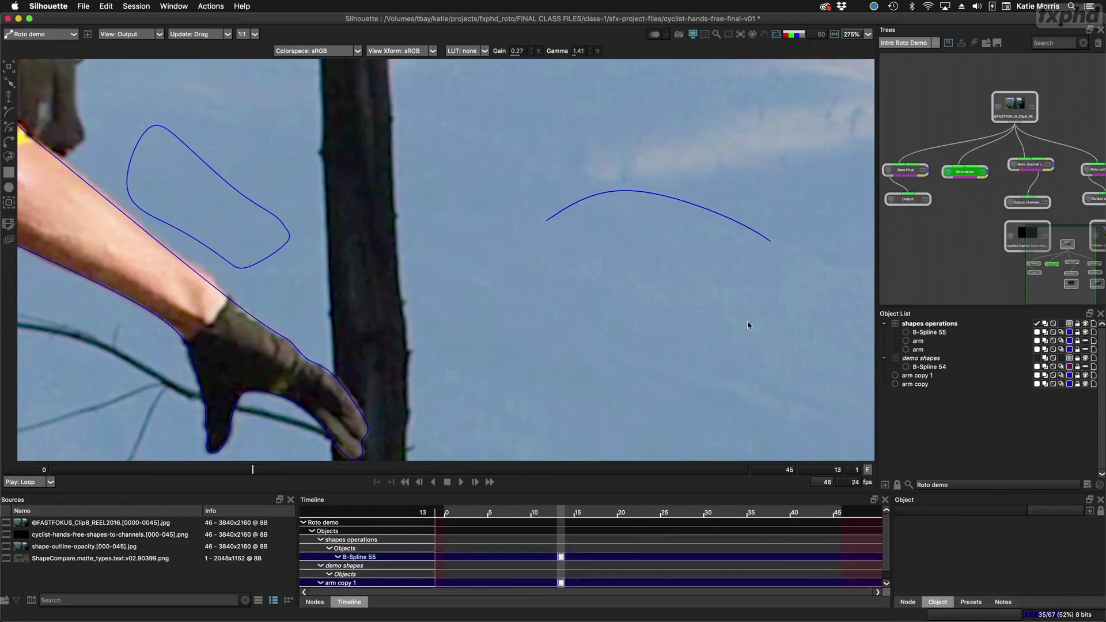
{"action": "left_click", "coordinate": [760, 288]}
{"action": "left_click", "coordinate": [716, 331]}
{"action": "left_click", "coordinate": [589, 330]}
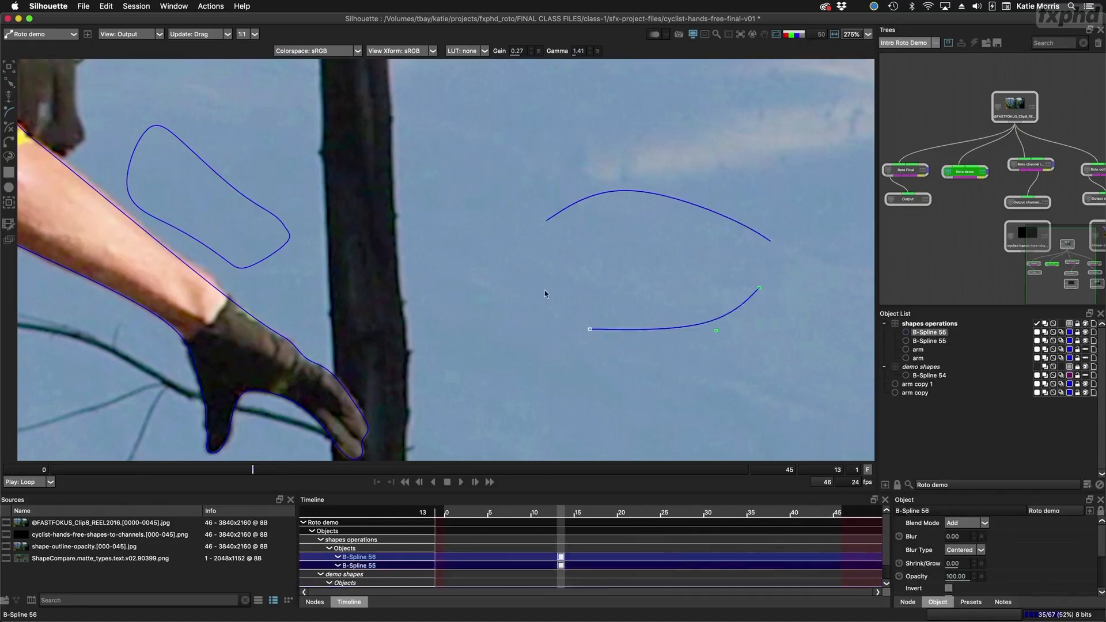
{"action": "left_click", "coordinate": [543, 265]}
Step: Select both open B-splines and join their facing end points on each side to form one closed shape
{"action": "left_click", "coordinate": [934, 341], "text": "shift"}
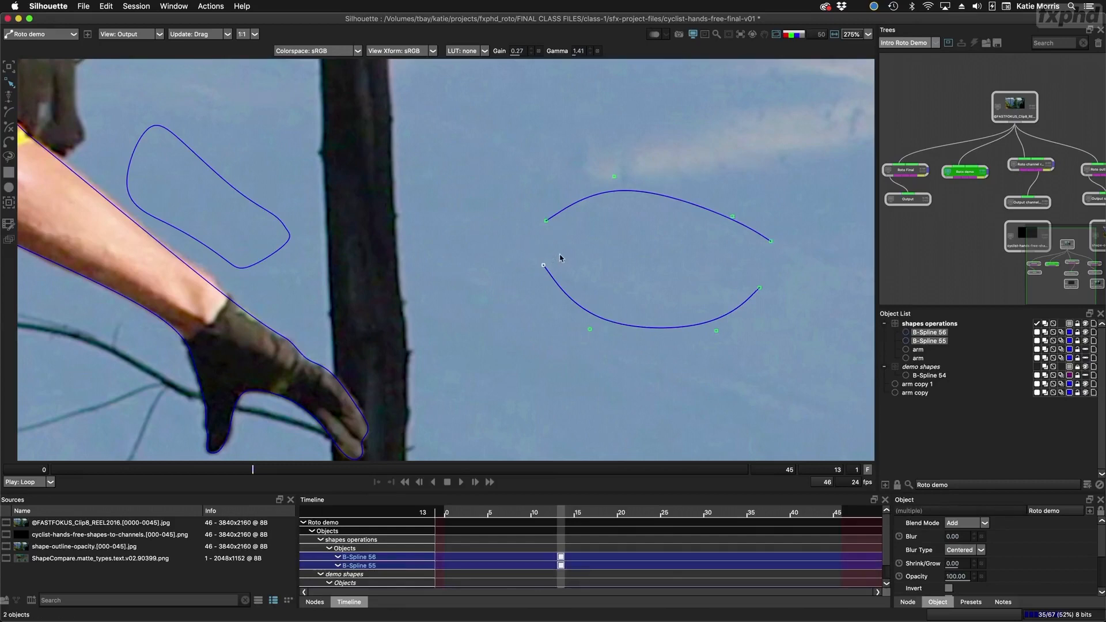
{"action": "left_click_drag", "start_coordinate": [537, 265], "coordinate": [515, 294]}
{"action": "left_click", "coordinate": [546, 224]}
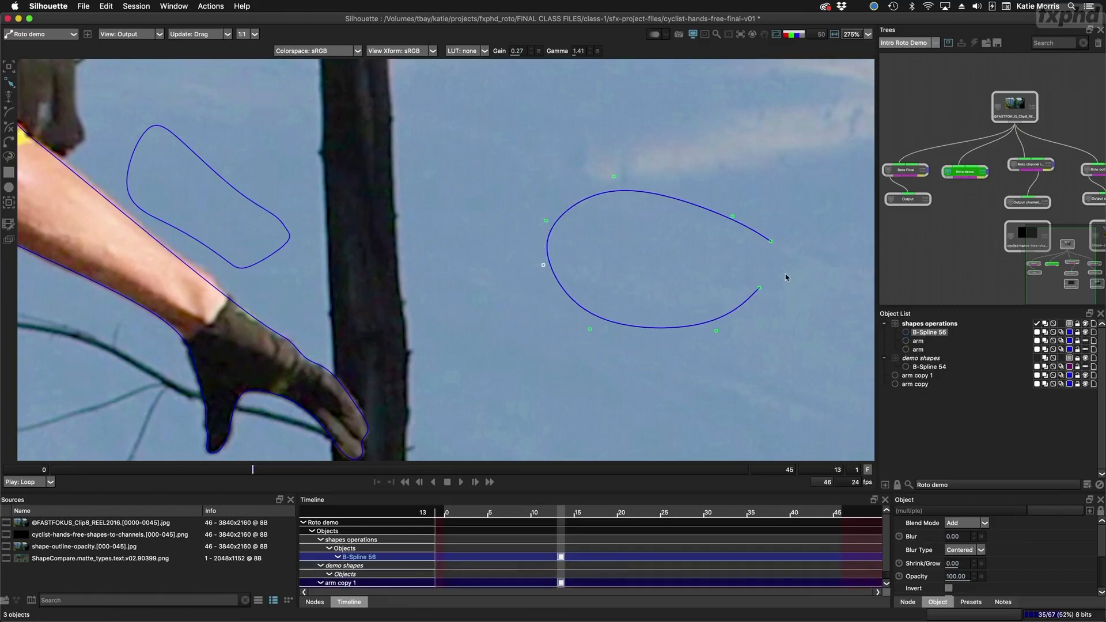
{"action": "left_click_drag", "start_coordinate": [787, 269], "coordinate": [743, 298]}
{"action": "left_click", "coordinate": [772, 243]}
Step: Adjust the upper and right-hand points of the joined shape to round it into a smooth oval
{"action": "left_click_drag", "start_coordinate": [732, 216], "coordinate": [708, 184]}
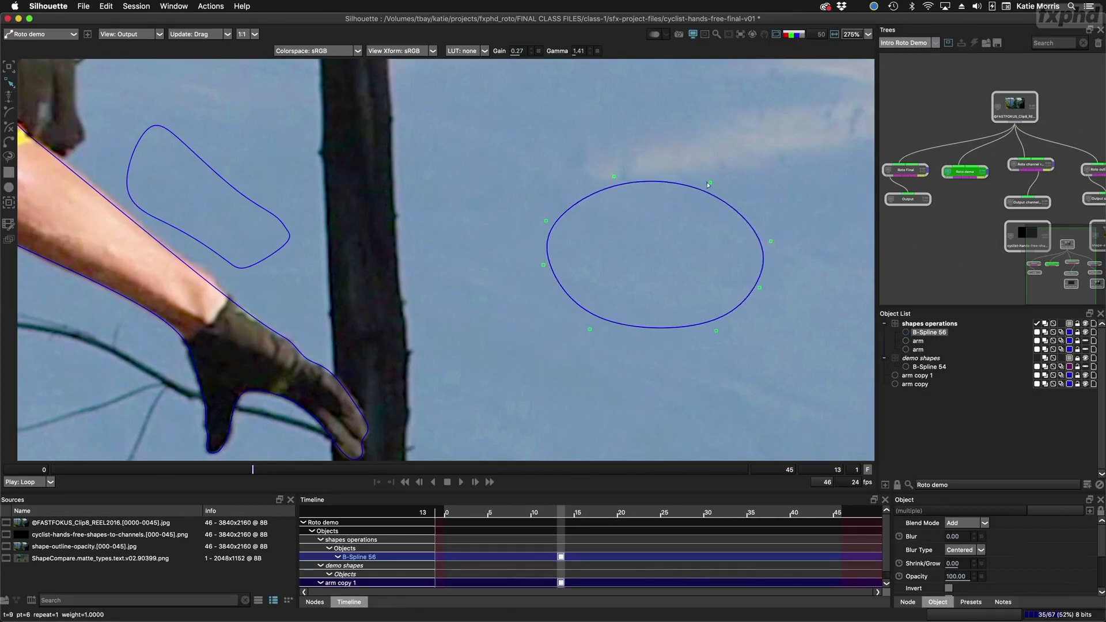
{"action": "left_click_drag", "start_coordinate": [769, 243], "coordinate": [763, 239]}
{"action": "left_click_drag", "start_coordinate": [611, 176], "coordinate": [609, 171]}
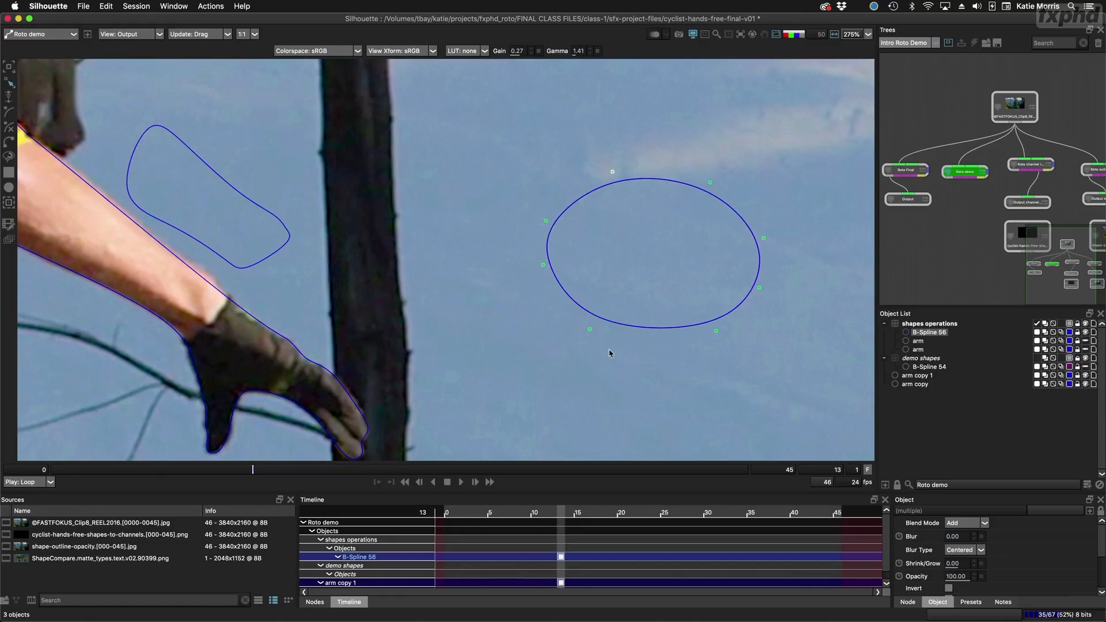
Step: Hide the shapes operations and demo shapes layers along with the arm copy and arm copy 1 shapes
{"action": "scroll", "coordinate": [610, 353], "scroll_direction": "down", "scroll_amount": 8}
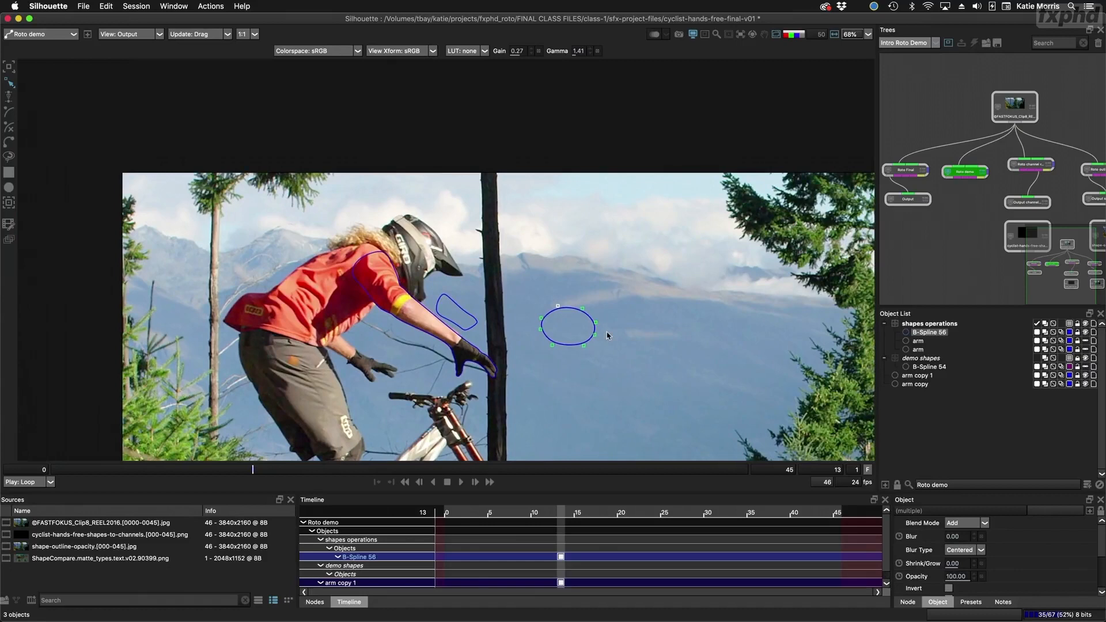
{"action": "left_click_drag", "start_coordinate": [700, 316], "coordinate": [625, 272]}
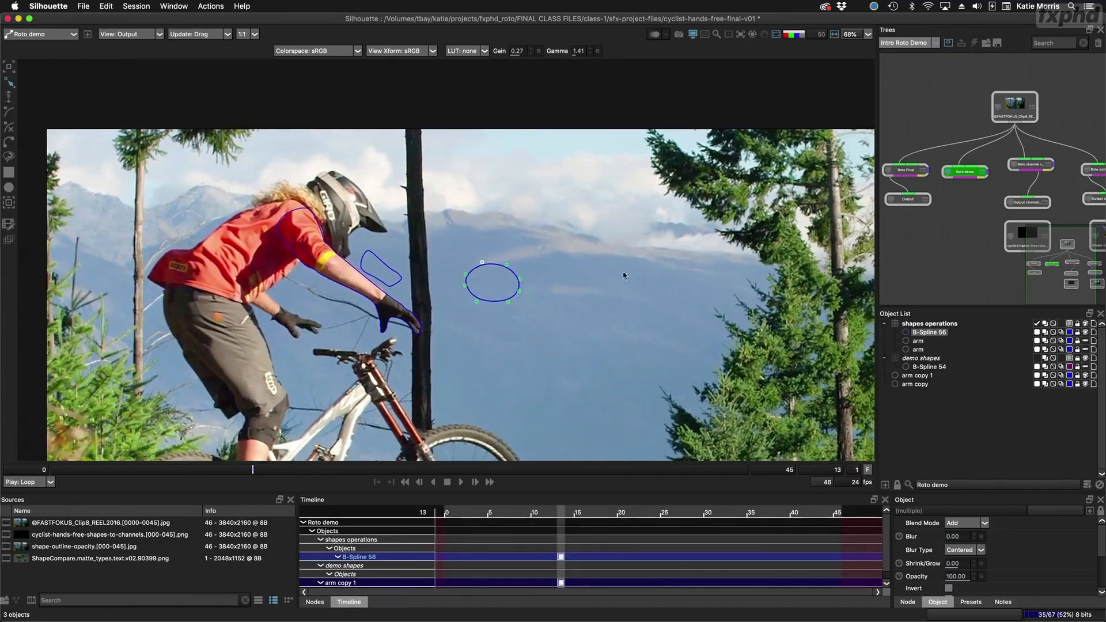
{"action": "left_click", "coordinate": [1085, 332]}
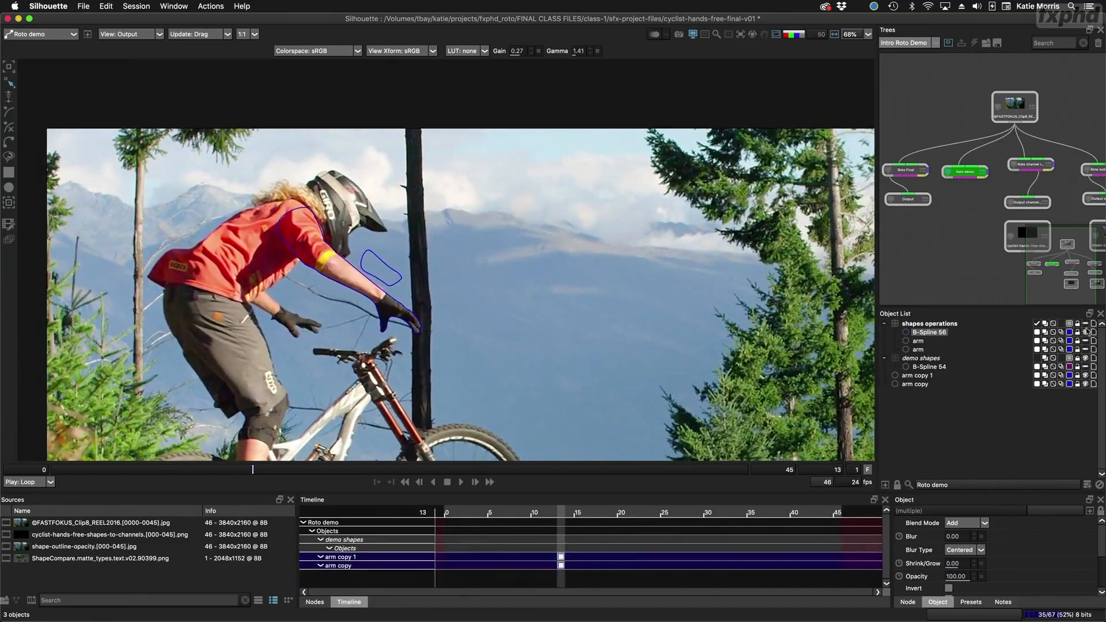
{"action": "left_click", "coordinate": [1086, 358]}
{"action": "left_click", "coordinate": [1085, 375]}
{"action": "left_click", "coordinate": [1085, 384]}
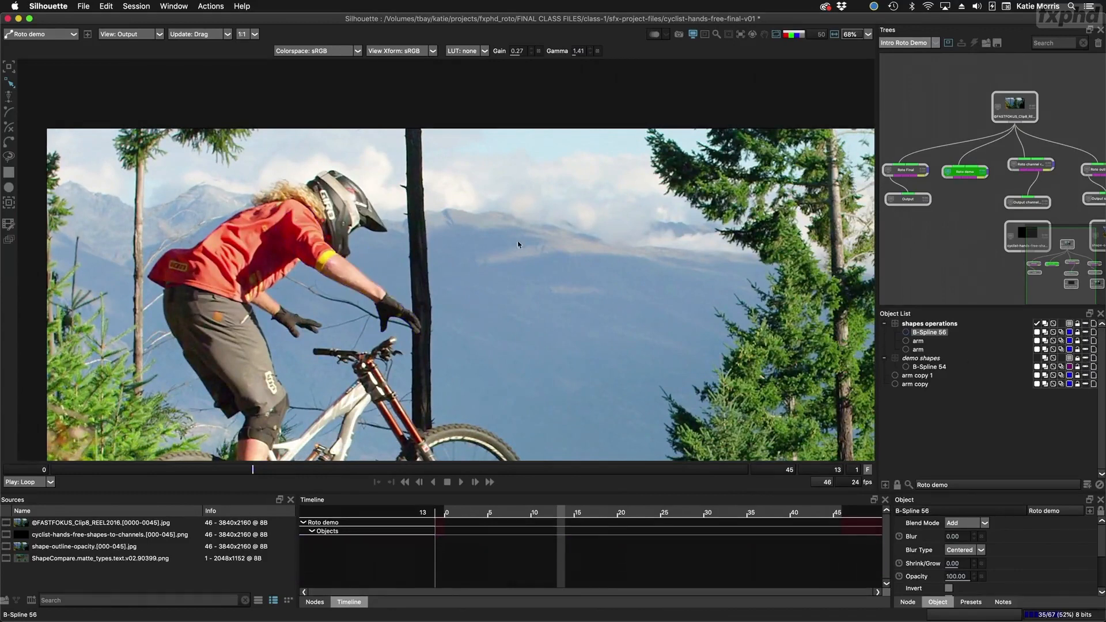
Step: Go to frame 0 and draw a wide circle shape over the distant mountains in front of the rider's hand
{"action": "scroll", "coordinate": [387, 225], "scroll_direction": "right", "scroll_amount": 3}
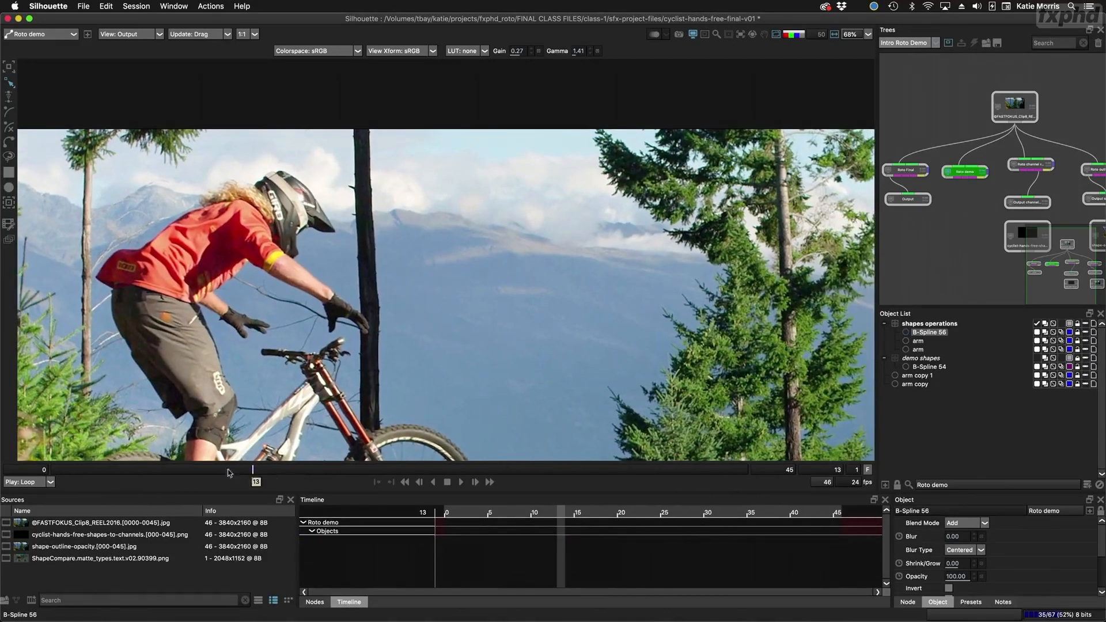
{"action": "left_click_drag", "start_coordinate": [228, 470], "coordinate": [33, 473]}
{"action": "scroll", "coordinate": [253, 349], "scroll_direction": "left", "scroll_amount": 3}
{"action": "scroll", "coordinate": [253, 349], "scroll_direction": "up", "scroll_amount": 2}
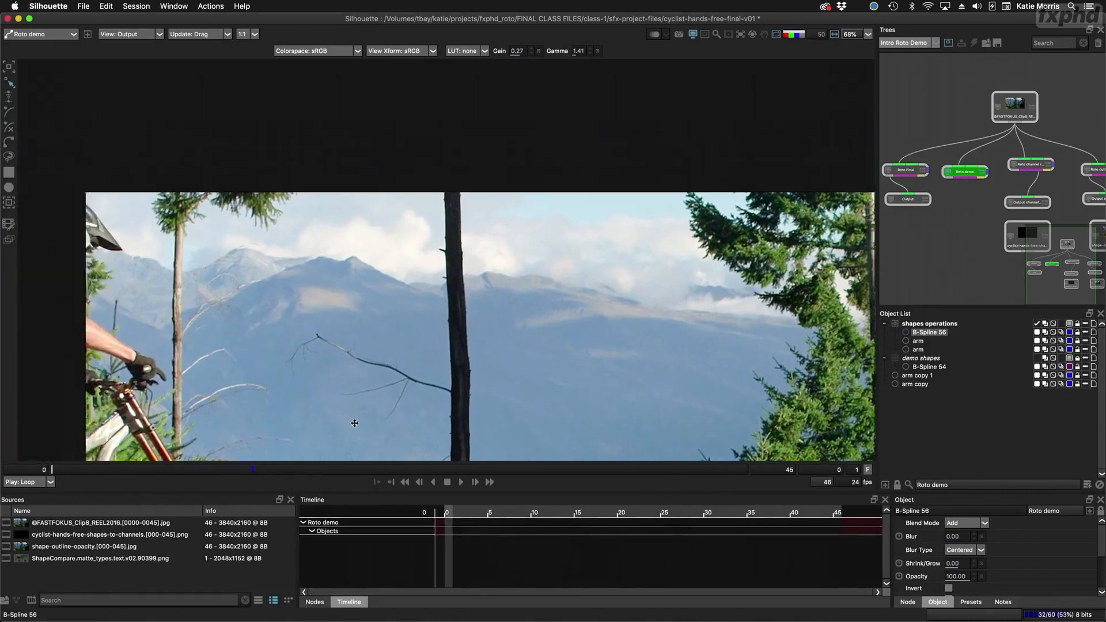
{"action": "left_click", "coordinate": [9, 187]}
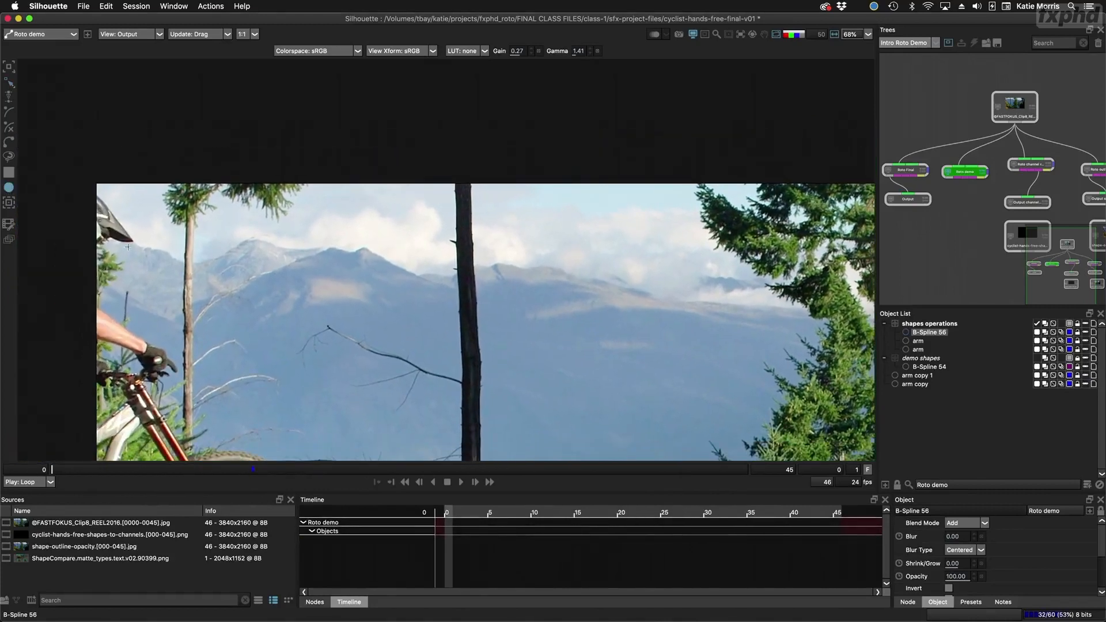
{"action": "left_click_drag", "start_coordinate": [129, 238], "coordinate": [290, 336]}
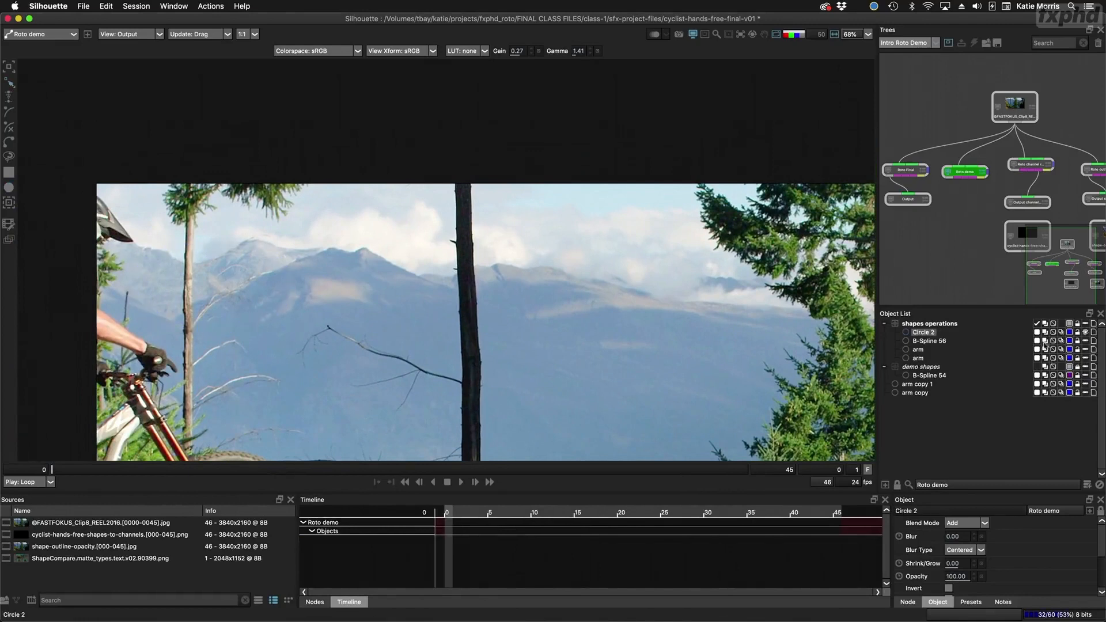
Step: Move the new circle out of the shapes operations layer to the top of the object list, and hide that layer
{"action": "left_click", "coordinate": [1085, 324]}
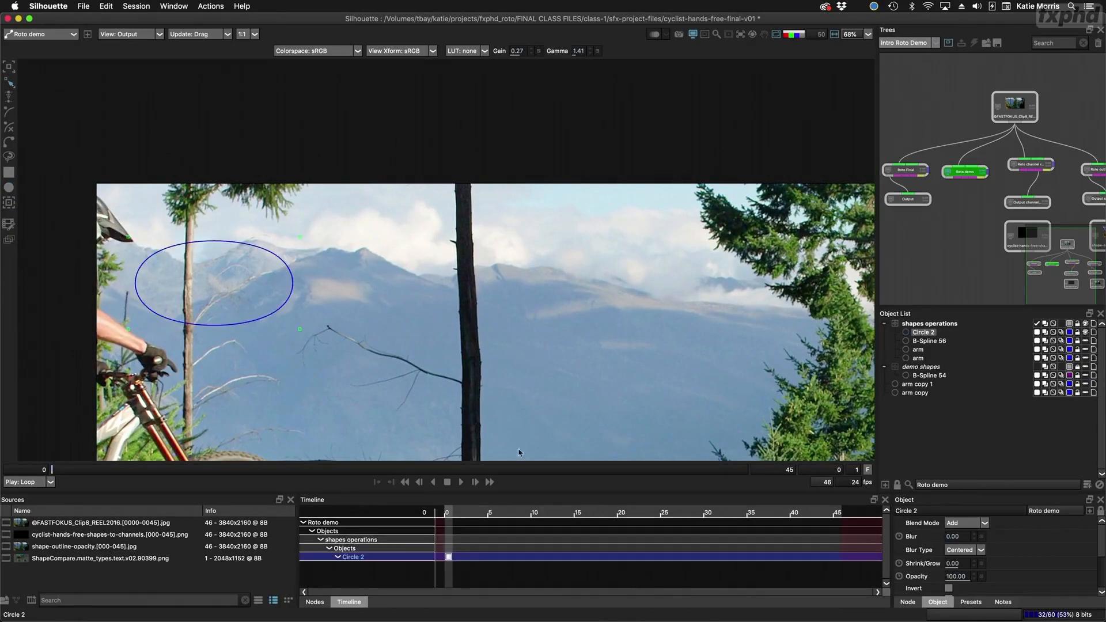
{"action": "left_click_drag", "start_coordinate": [921, 333], "coordinate": [918, 320]}
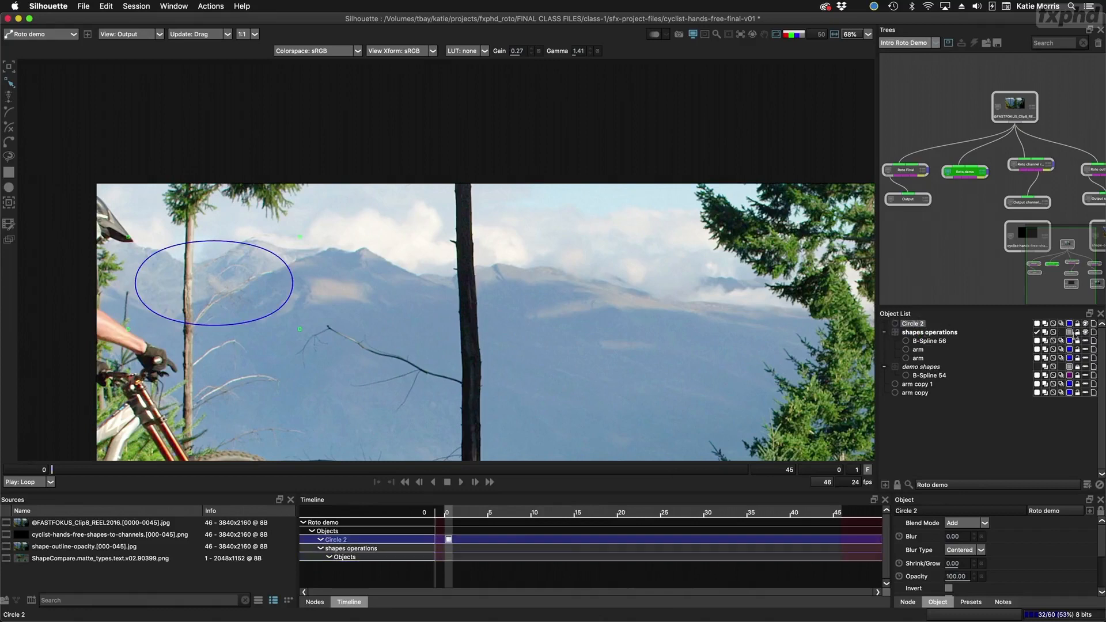
{"action": "left_click", "coordinate": [1085, 333]}
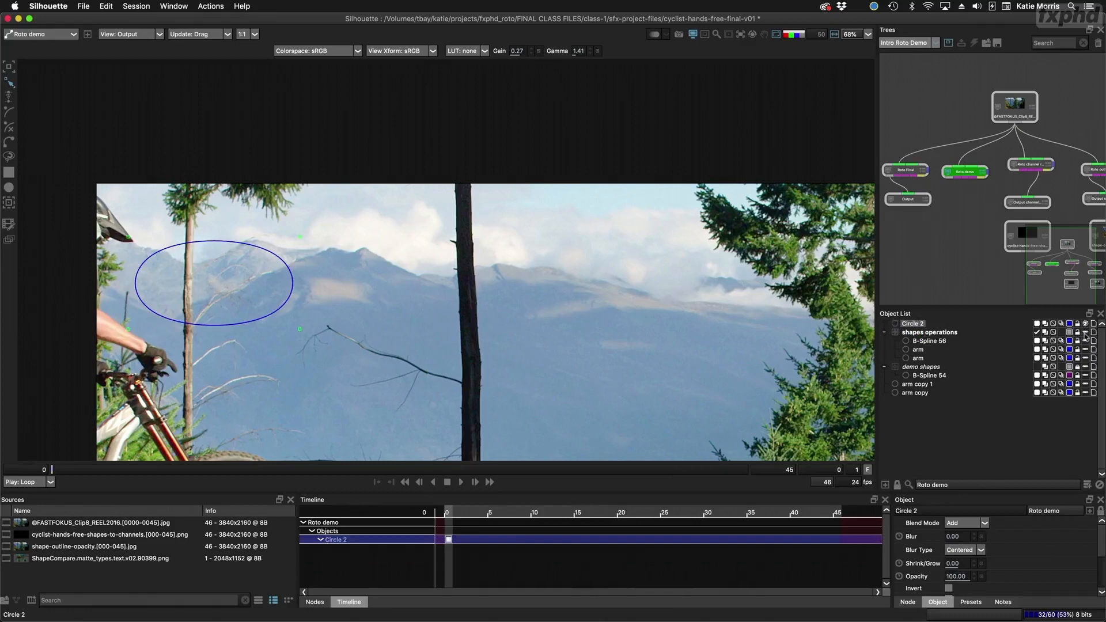
Step: Go to frame 45 and move the circle across to the upper part of the tree near the frame's far right edge
{"action": "left_click", "coordinate": [746, 469]}
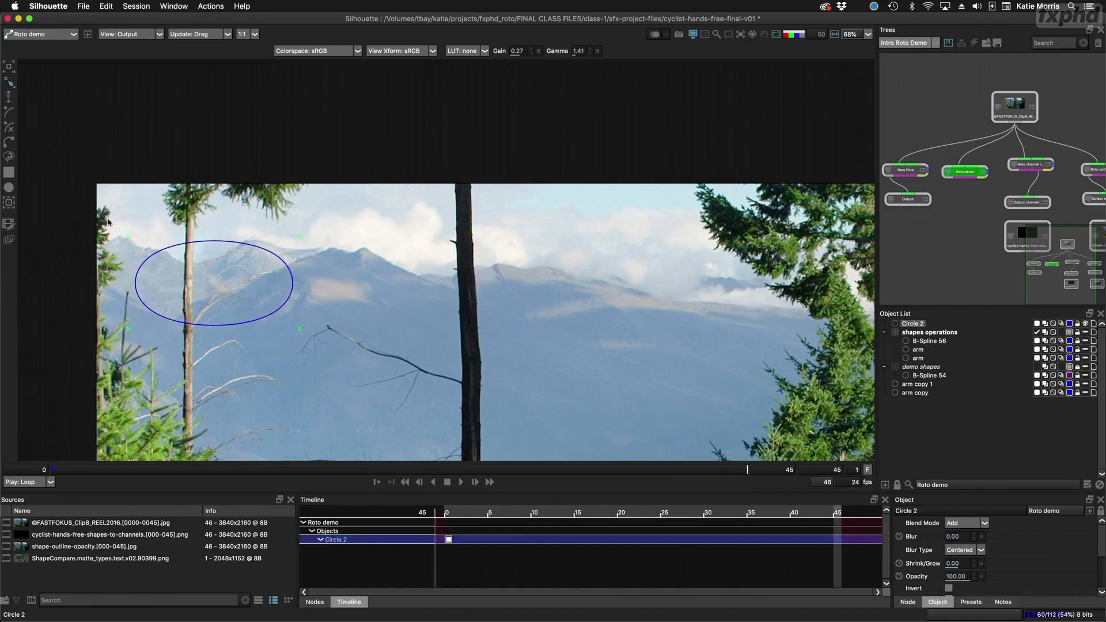
{"action": "left_click_drag", "start_coordinate": [301, 331], "coordinate": [616, 339]}
{"action": "left_click_drag", "start_coordinate": [381, 362], "coordinate": [276, 360]}
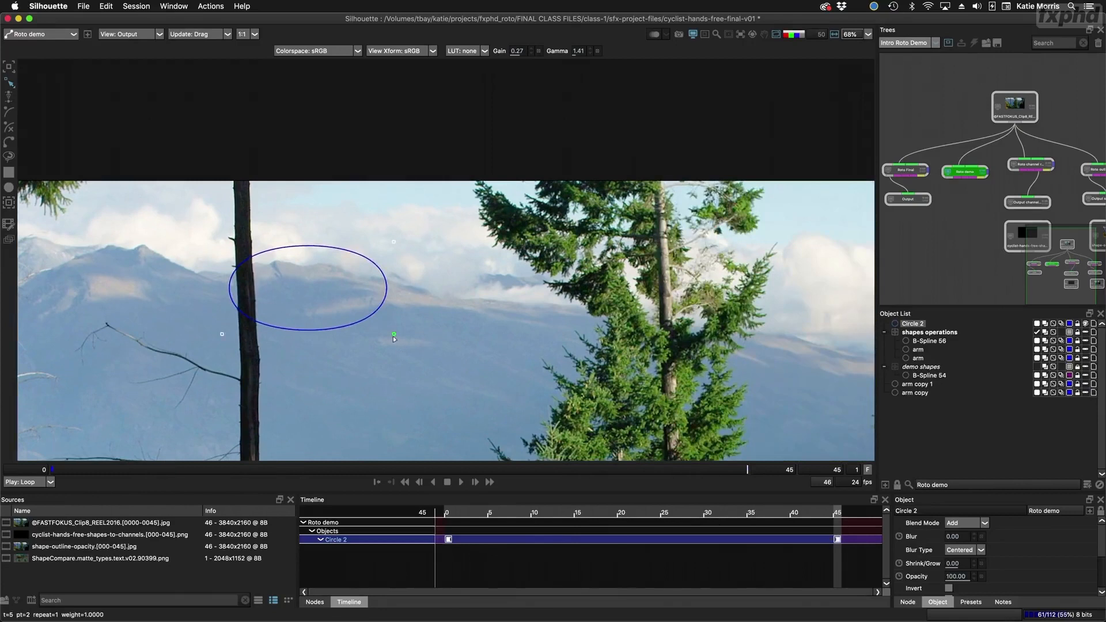
{"action": "key", "text": "minus"}
{"action": "left_click_drag", "start_coordinate": [394, 337], "coordinate": [829, 335]}
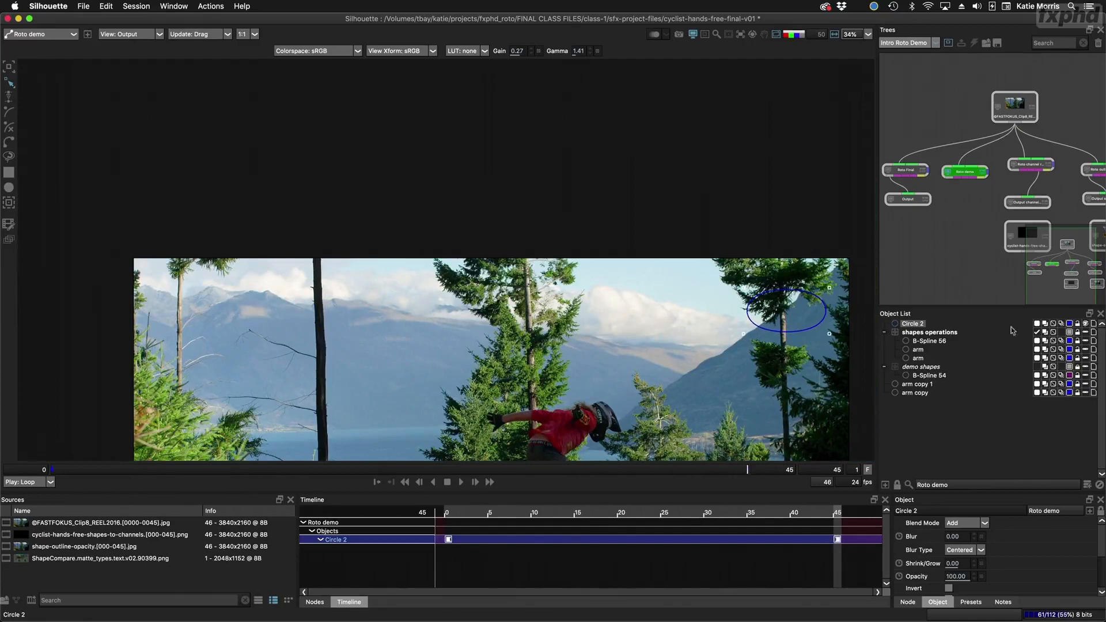
Step: Show the Roto node's settings and examine the circle's motion blur in the alpha view at frames 26 and 45
{"action": "left_click", "coordinate": [908, 602]}
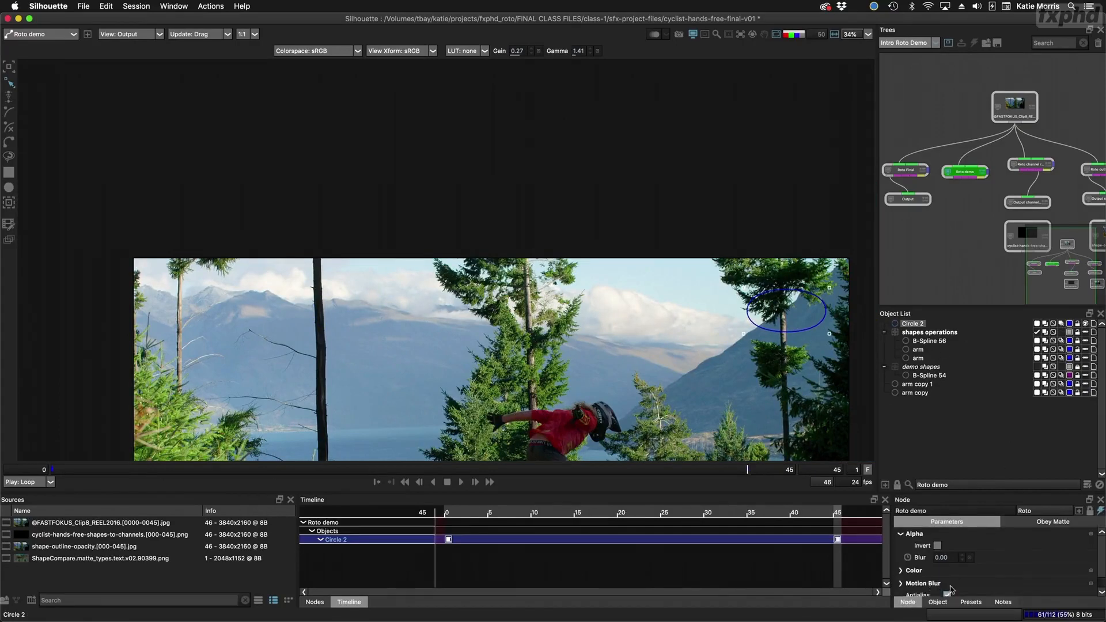
{"action": "scroll", "coordinate": [476, 345], "scroll_direction": "up", "scroll_amount": 1}
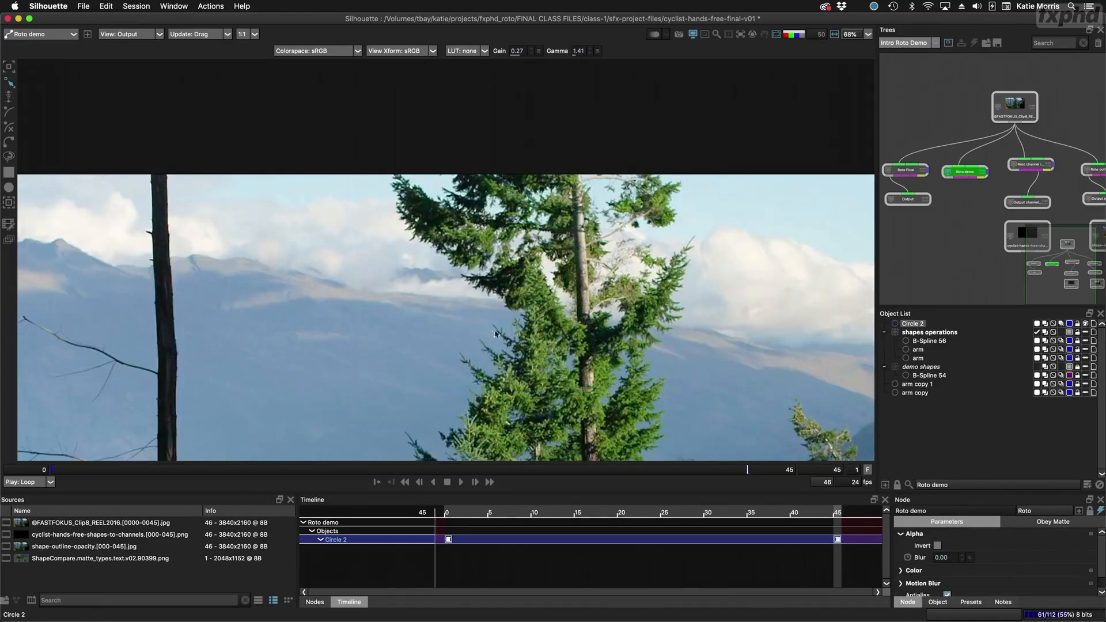
{"action": "left_click_drag", "start_coordinate": [747, 470], "coordinate": [454, 470]}
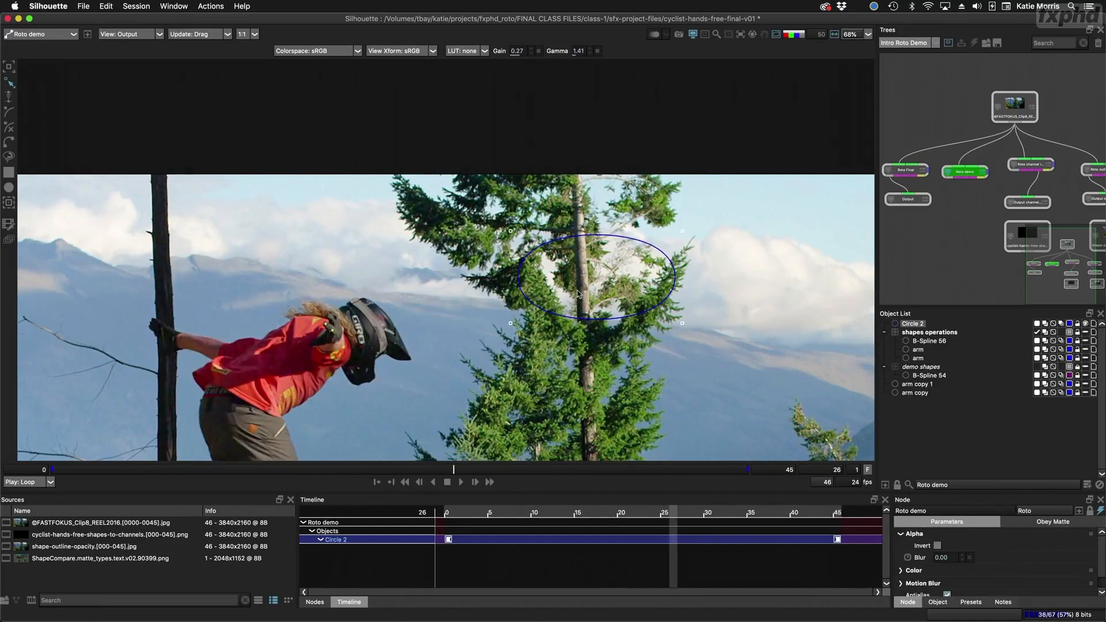
{"action": "key", "text": "a"}
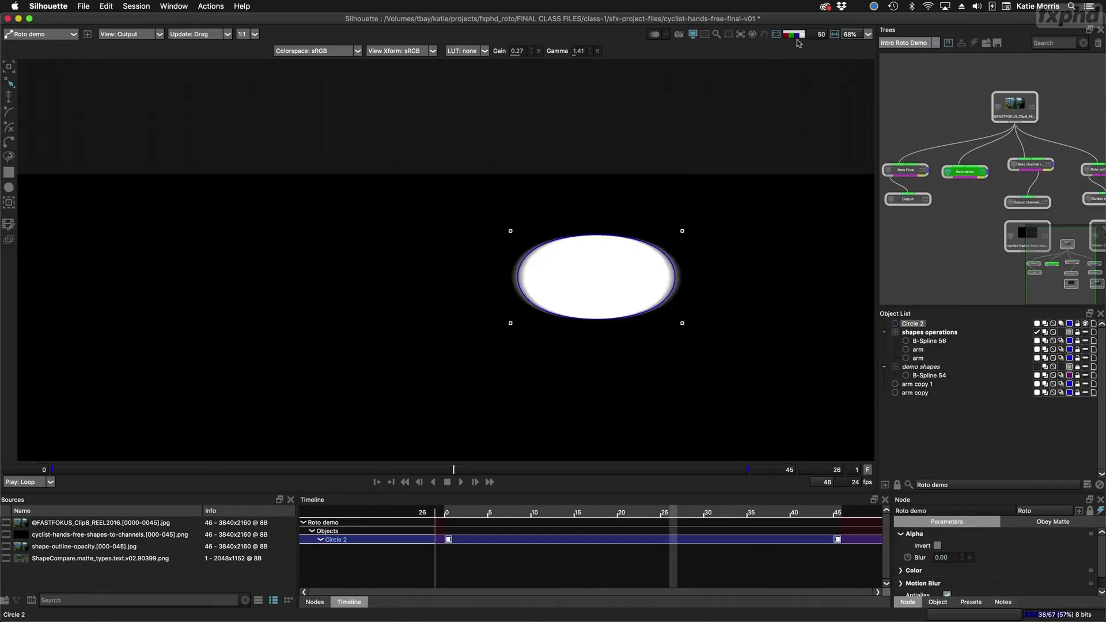
{"action": "left_click", "coordinate": [775, 35]}
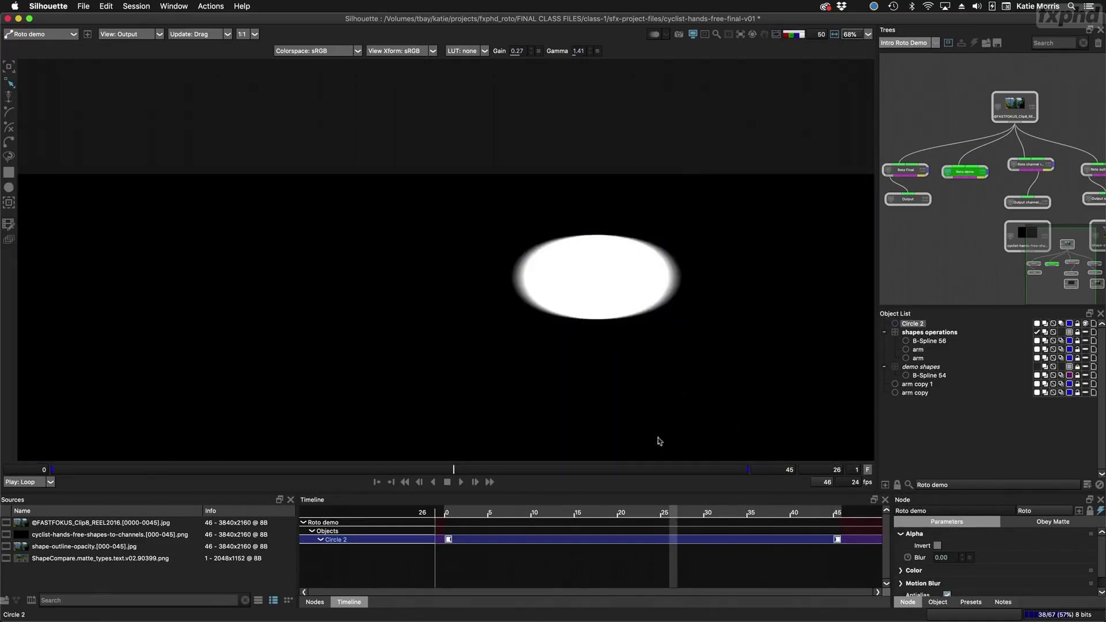
{"action": "left_click", "coordinate": [449, 483]}
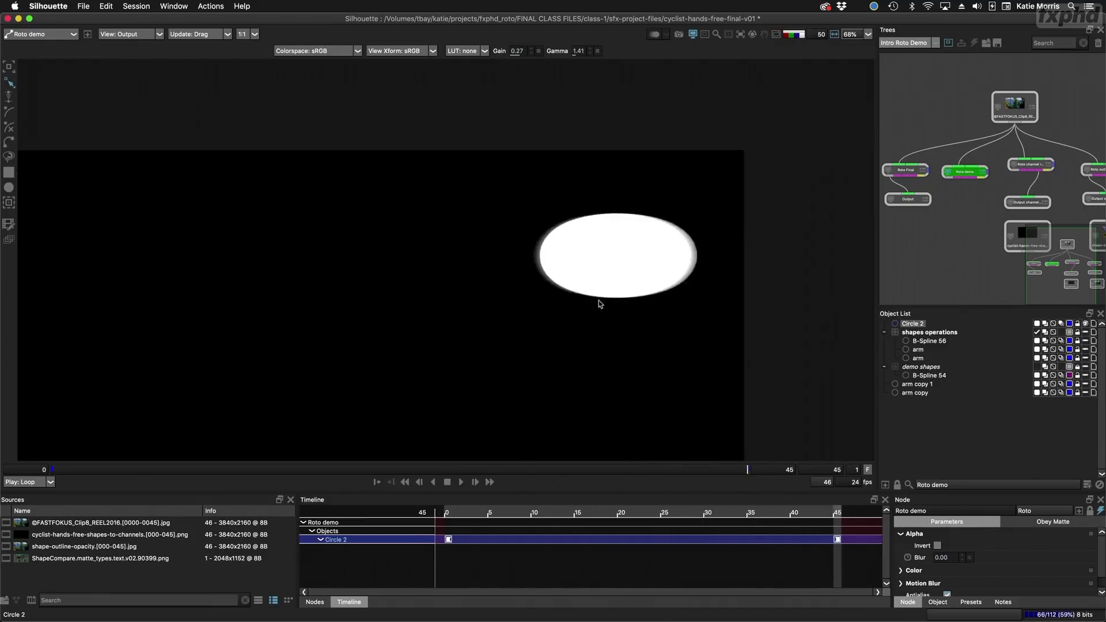
{"action": "key", "text": "i"}
{"action": "left_click_drag", "start_coordinate": [599, 300], "coordinate": [496, 305]}
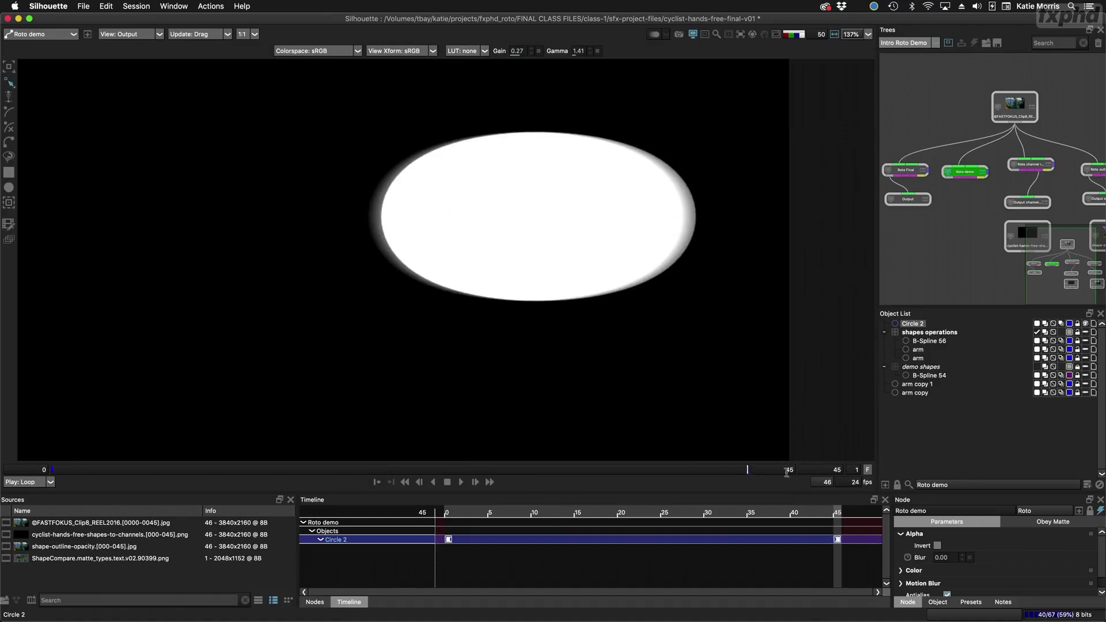
Step: Extend the session's end frame to 46 and move the circle further right on frame 46
{"action": "left_click_drag", "start_coordinate": [783, 470], "coordinate": [800, 471]}
{"action": "type", "text": "46"}
{"action": "key", "text": "Return"}
{"action": "left_click", "coordinate": [776, 35]}
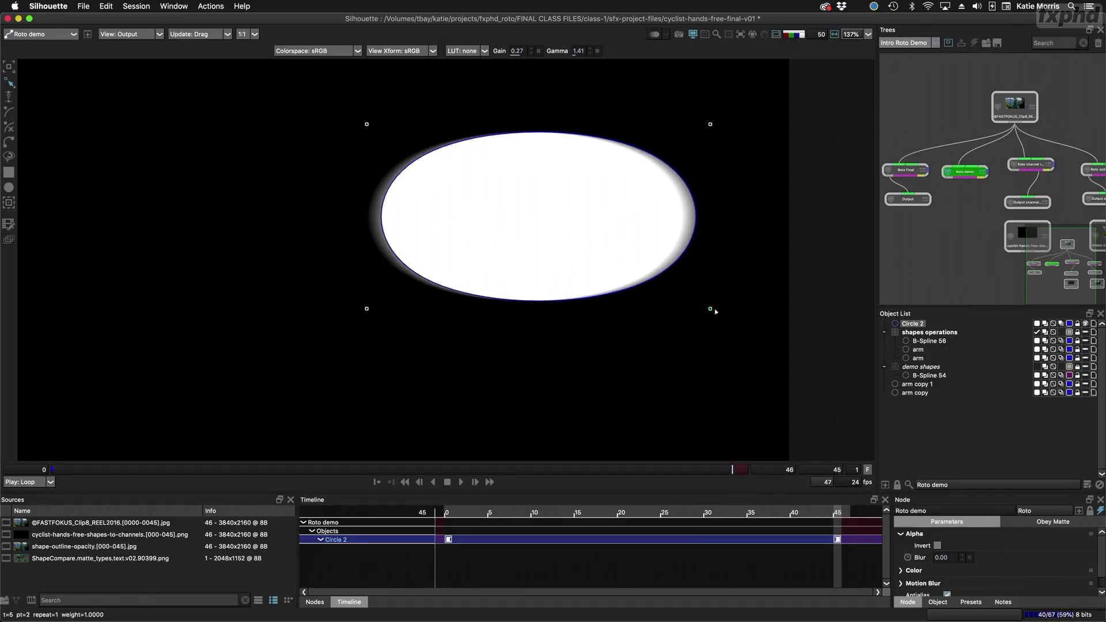
{"action": "left_click_drag", "start_coordinate": [709, 311], "coordinate": [749, 311]}
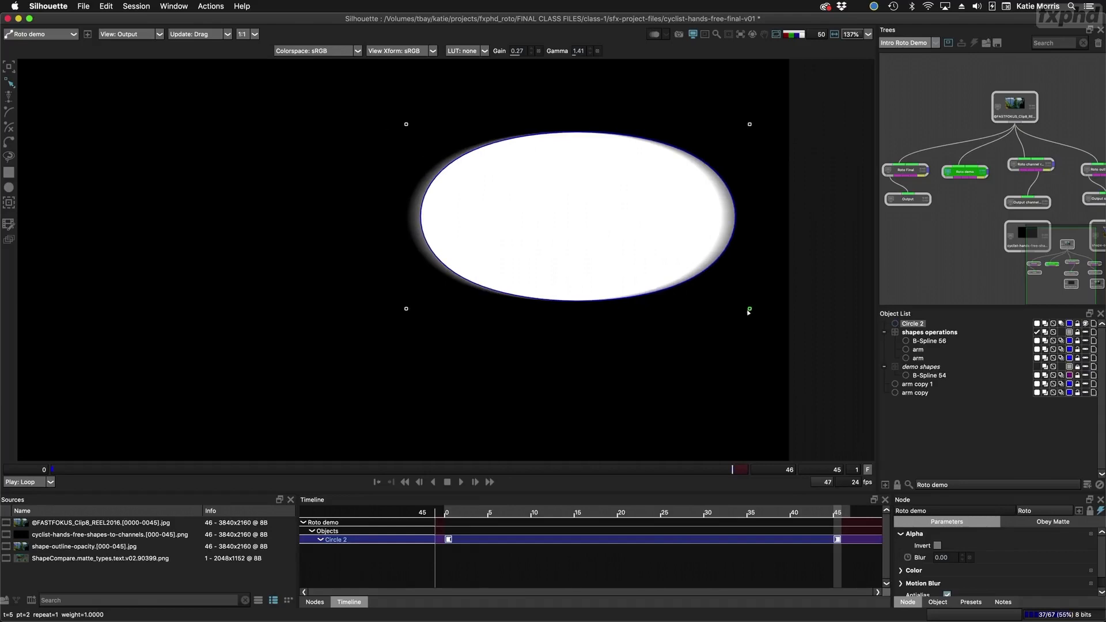
{"action": "key", "text": "ctrl+z"}
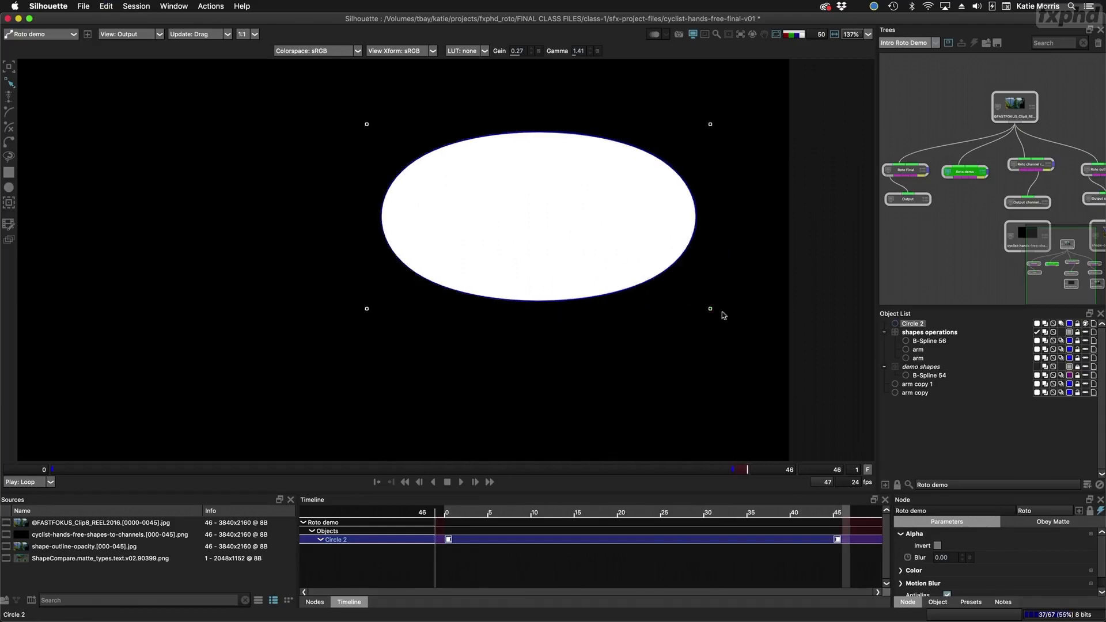
{"action": "left_click_drag", "start_coordinate": [711, 309], "coordinate": [767, 309]}
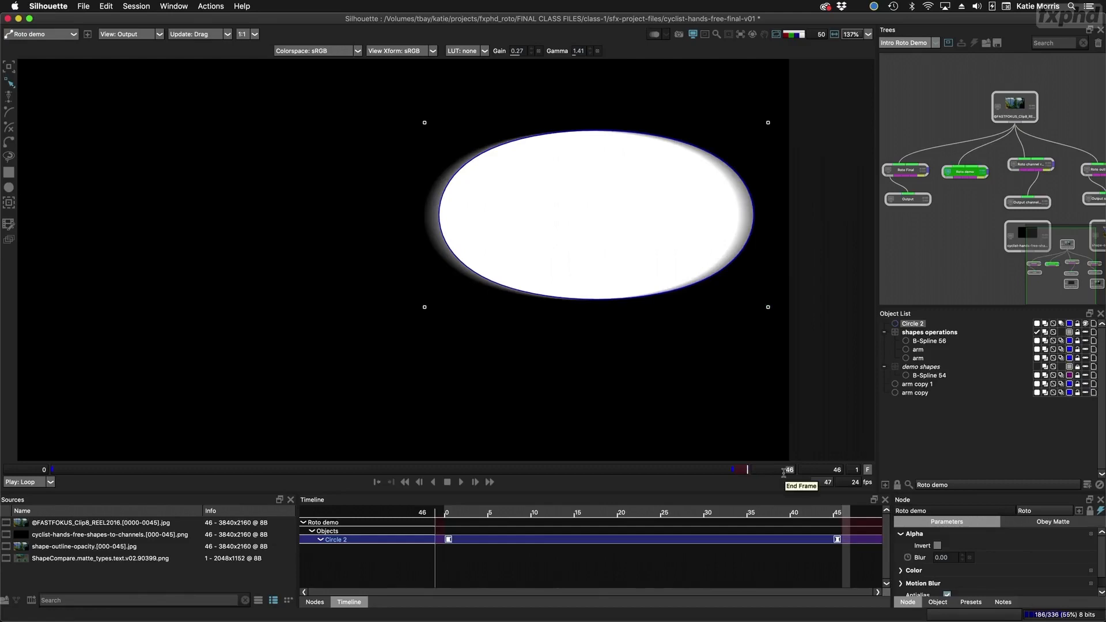
Step: Set the end frame back to 45, compare the circle's motion blur at frames 44 and 45, and return to the colour view
{"action": "type", "text": "45"}
{"action": "key", "text": "Return"}
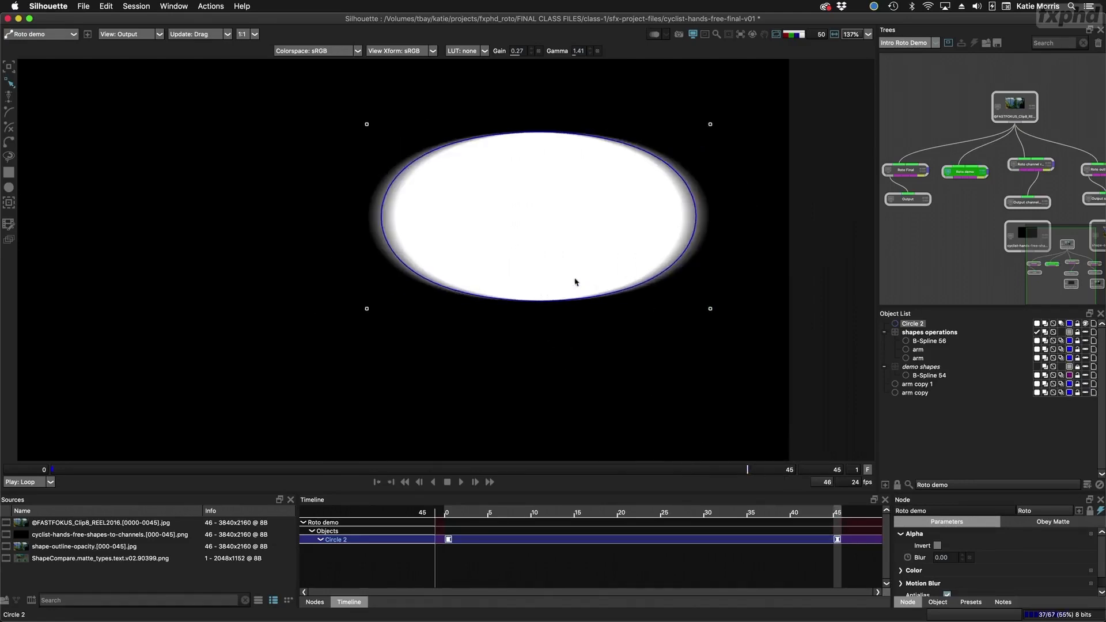
{"action": "left_click", "coordinate": [776, 34]}
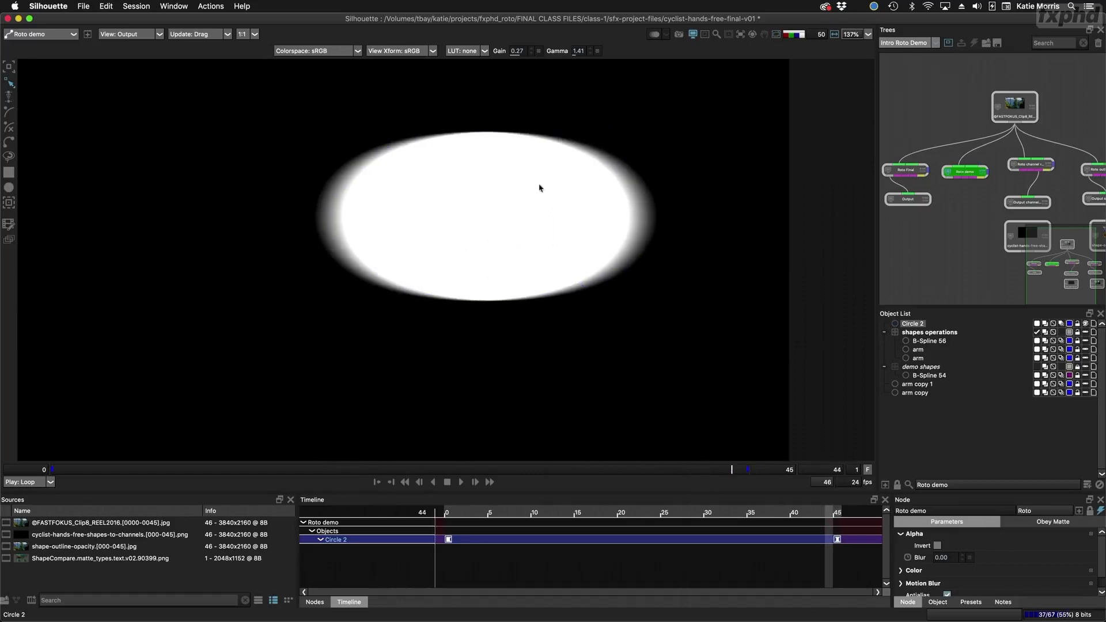
{"action": "left_click", "coordinate": [776, 35]}
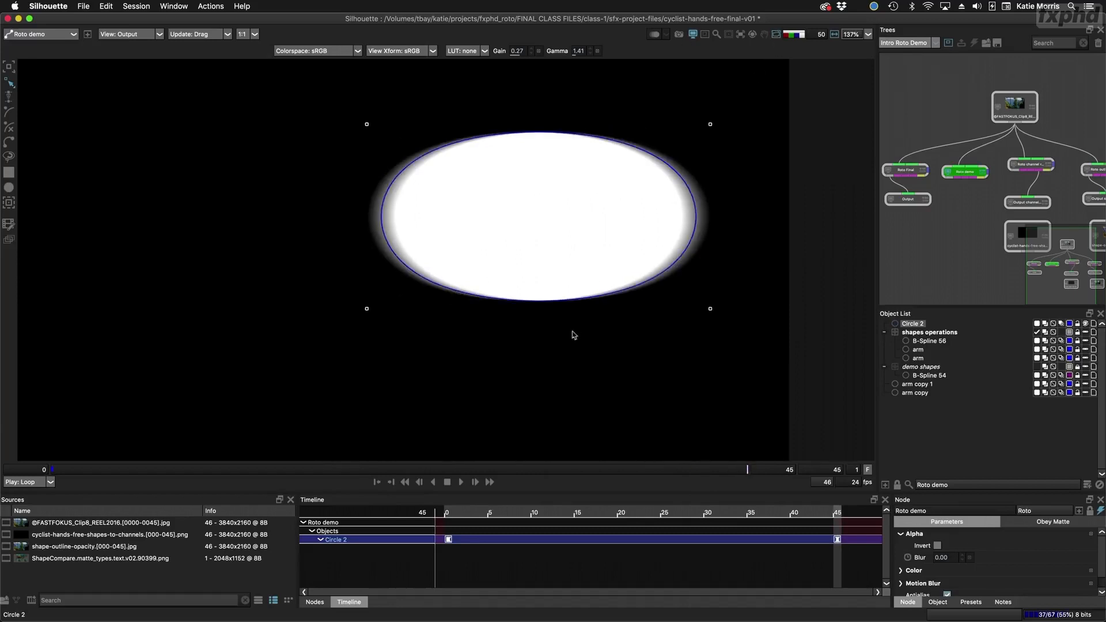
{"action": "scroll", "coordinate": [574, 334], "scroll_direction": "down", "scroll_amount": 2}
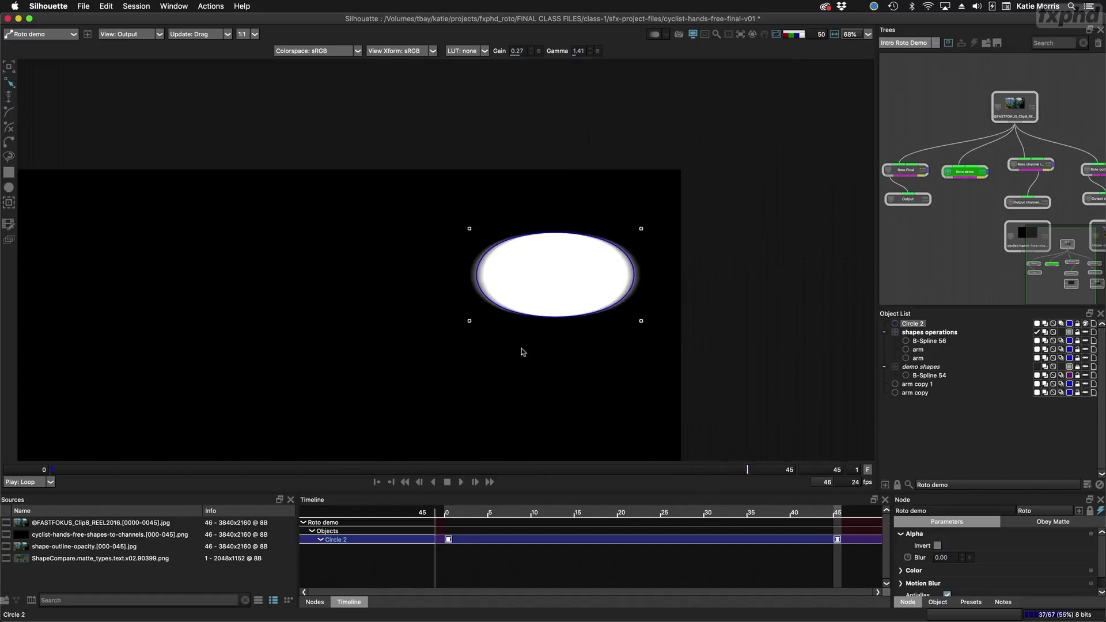
{"action": "key", "text": "a"}
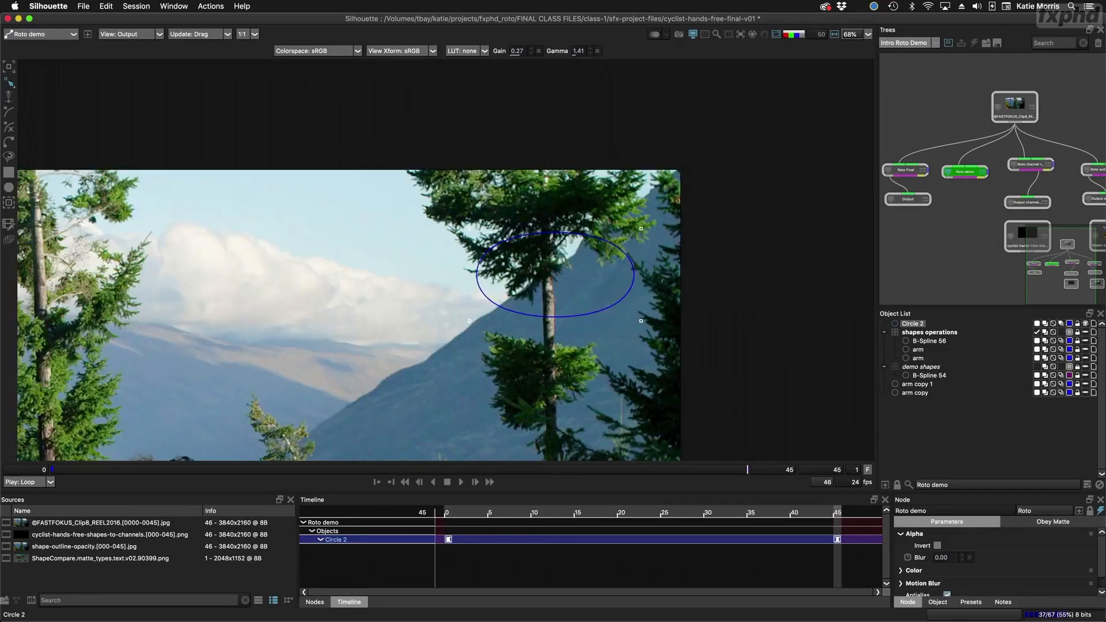
Step: Select the circle's keyframe at frame 0 in the timeline and bring the whole cyclist image into view
{"action": "left_click_drag", "start_coordinate": [474, 421], "coordinate": [681, 286]}
{"action": "left_click", "coordinate": [448, 539]}
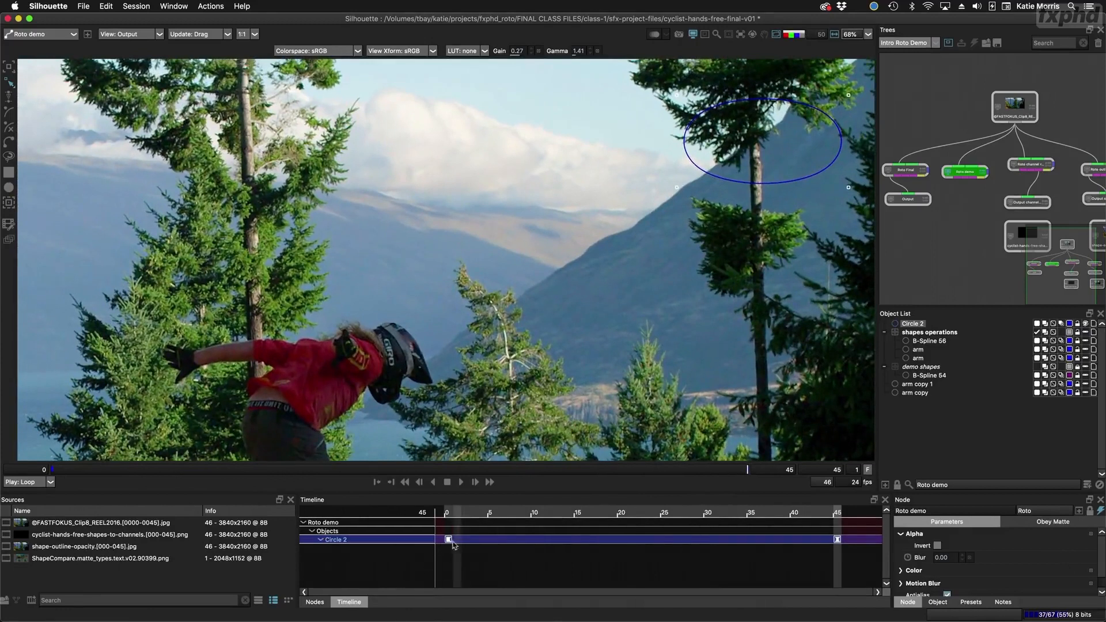
{"action": "left_click_drag", "start_coordinate": [448, 539], "coordinate": [572, 544]}
{"action": "left_click_drag", "start_coordinate": [506, 547], "coordinate": [441, 548]}
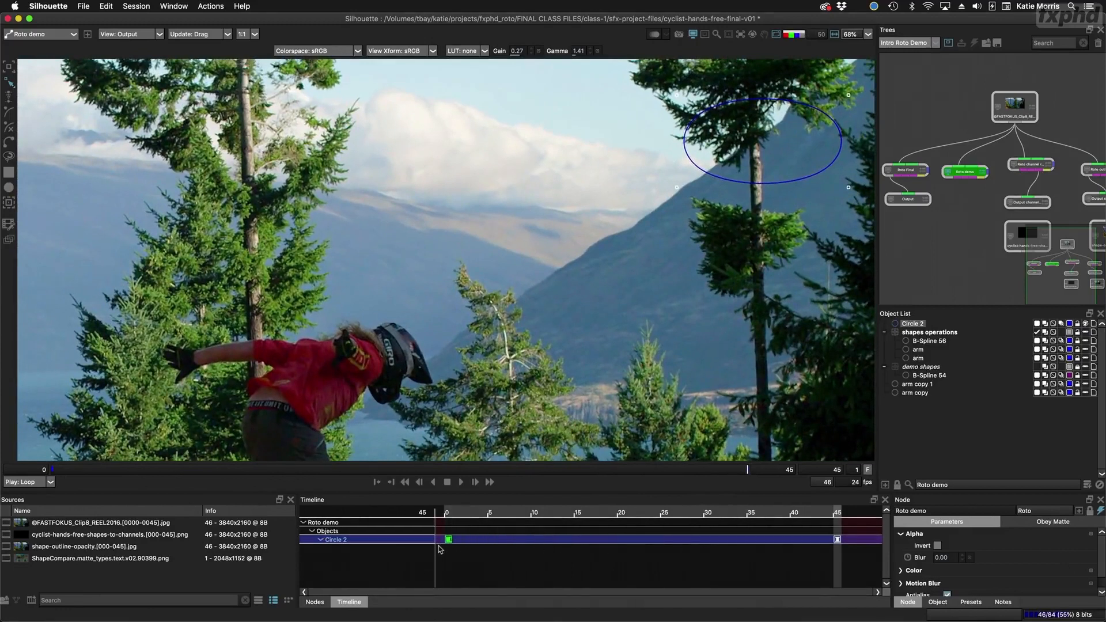
{"action": "left_click_drag", "start_coordinate": [537, 380], "coordinate": [596, 374]}
{"action": "key", "text": "o"}
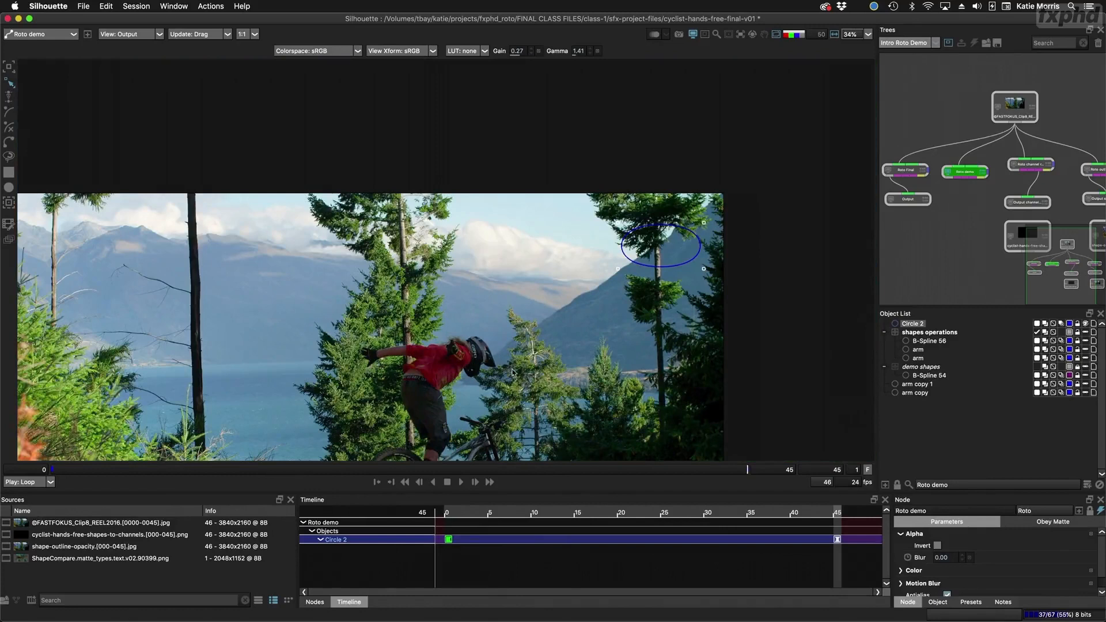
{"action": "left_click_drag", "start_coordinate": [511, 371], "coordinate": [648, 279]}
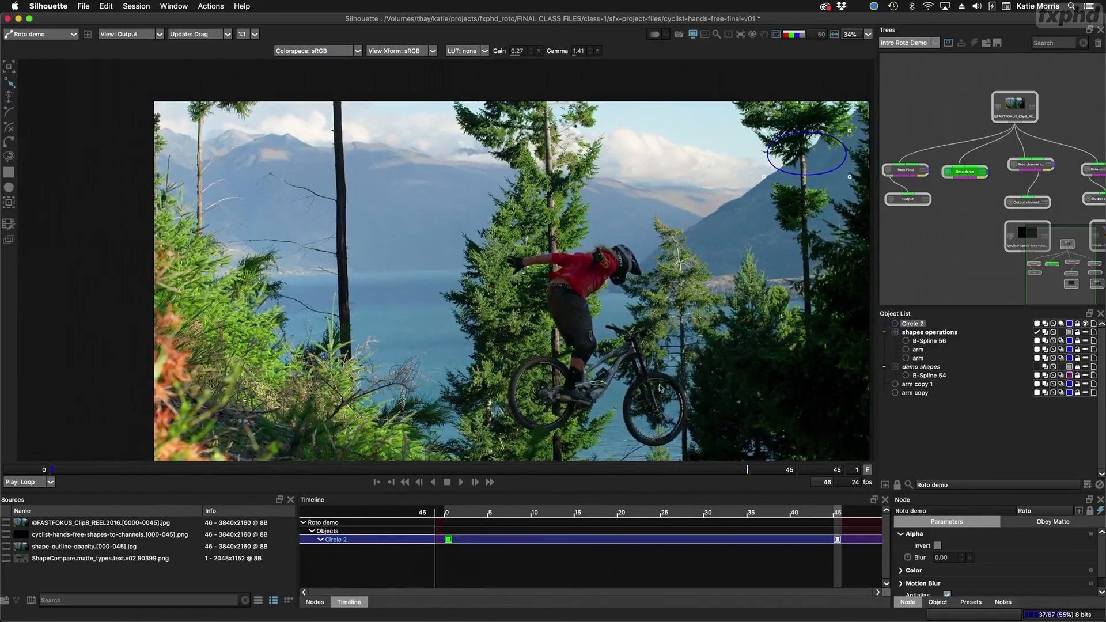
{"action": "left_click_drag", "start_coordinate": [660, 388], "coordinate": [486, 327]}
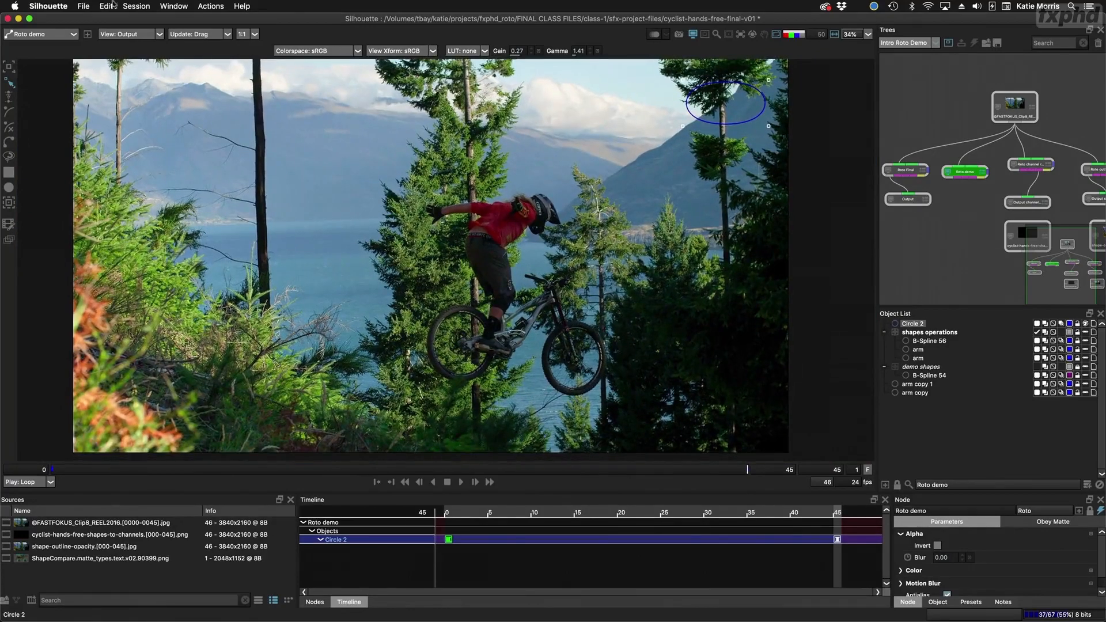
{"action": "left_click", "coordinate": [83, 6]}
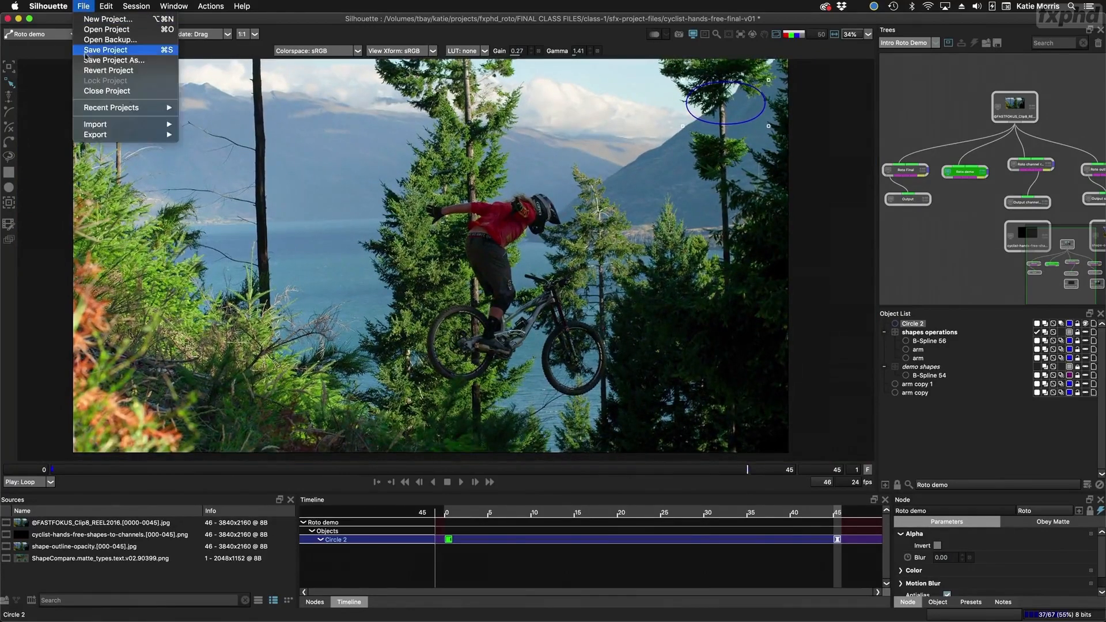
{"action": "mouse_move", "coordinate": [89, 127]}
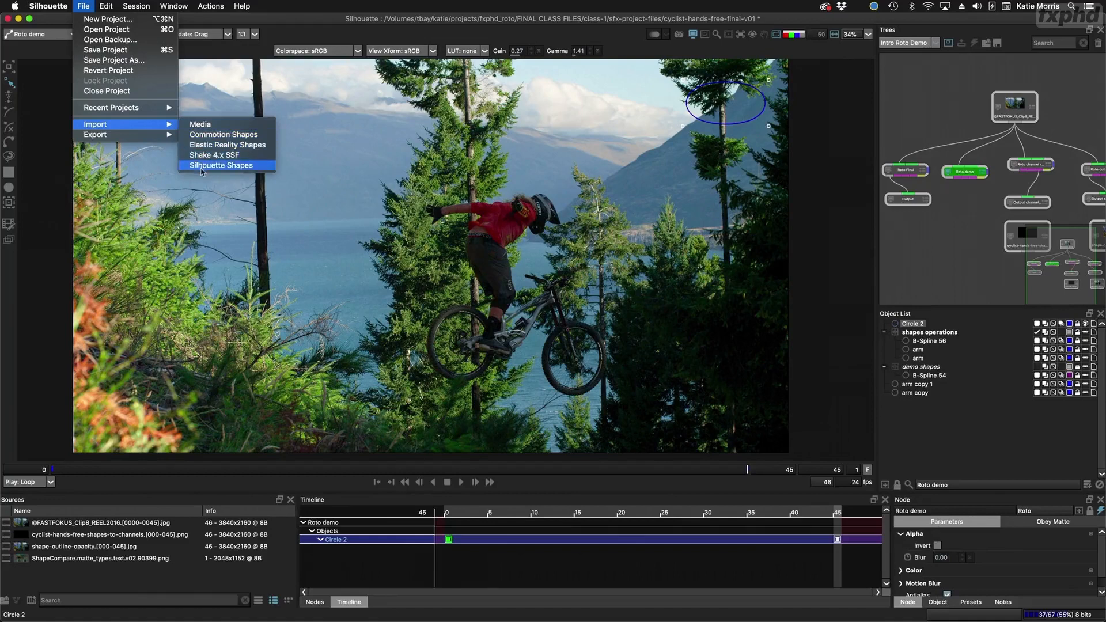
{"action": "mouse_move", "coordinate": [154, 138]}
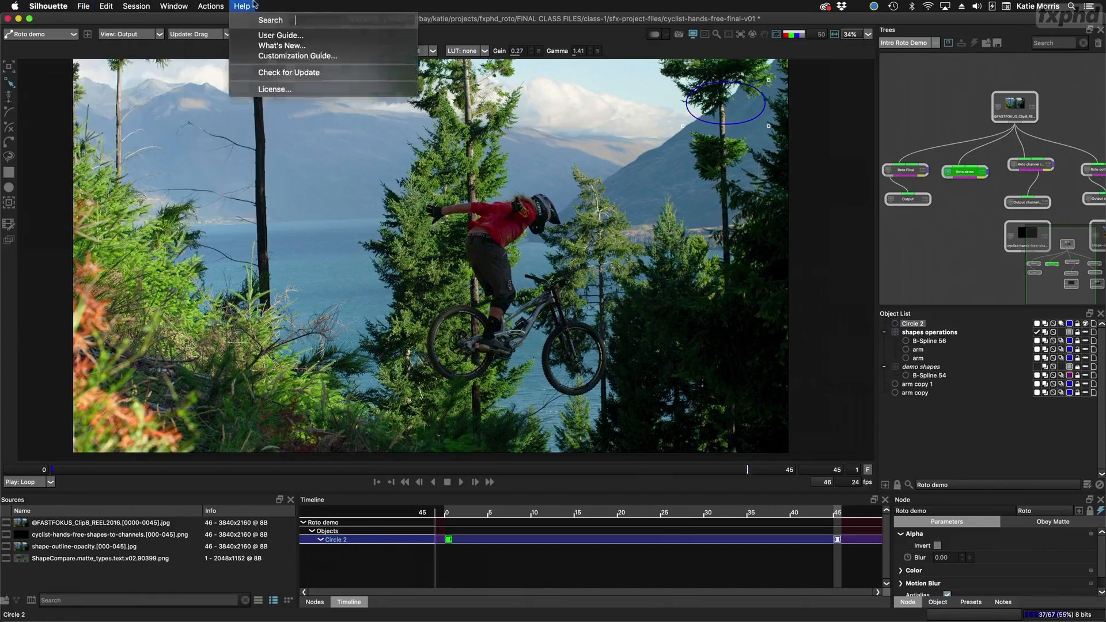
{"action": "left_click", "coordinate": [287, 7]}
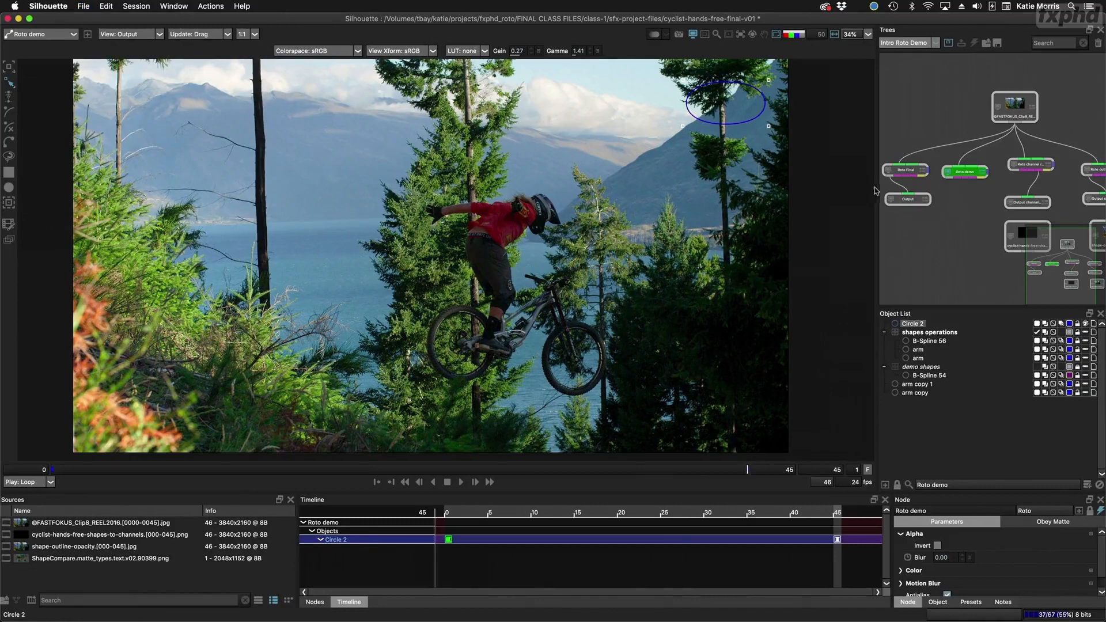
Step: Open the Roto channel render node so its shapes are shown in the viewer
{"action": "scroll", "coordinate": [937, 234], "scroll_direction": "right", "scroll_amount": 5}
{"action": "left_click_drag", "start_coordinate": [949, 106], "coordinate": [955, 102]}
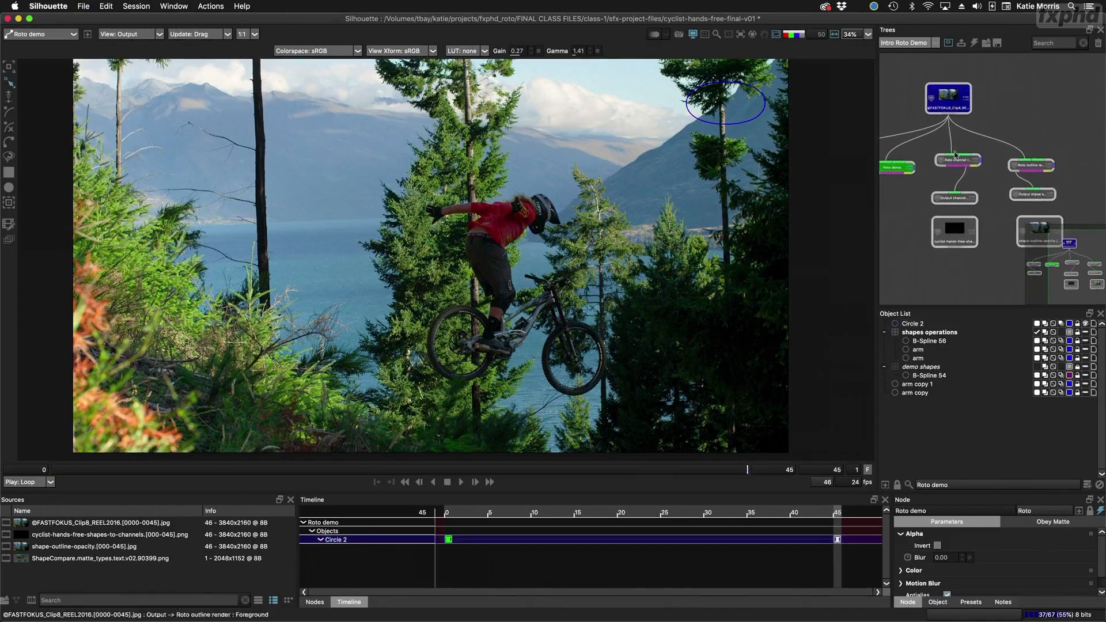
{"action": "left_click", "coordinate": [957, 161]}
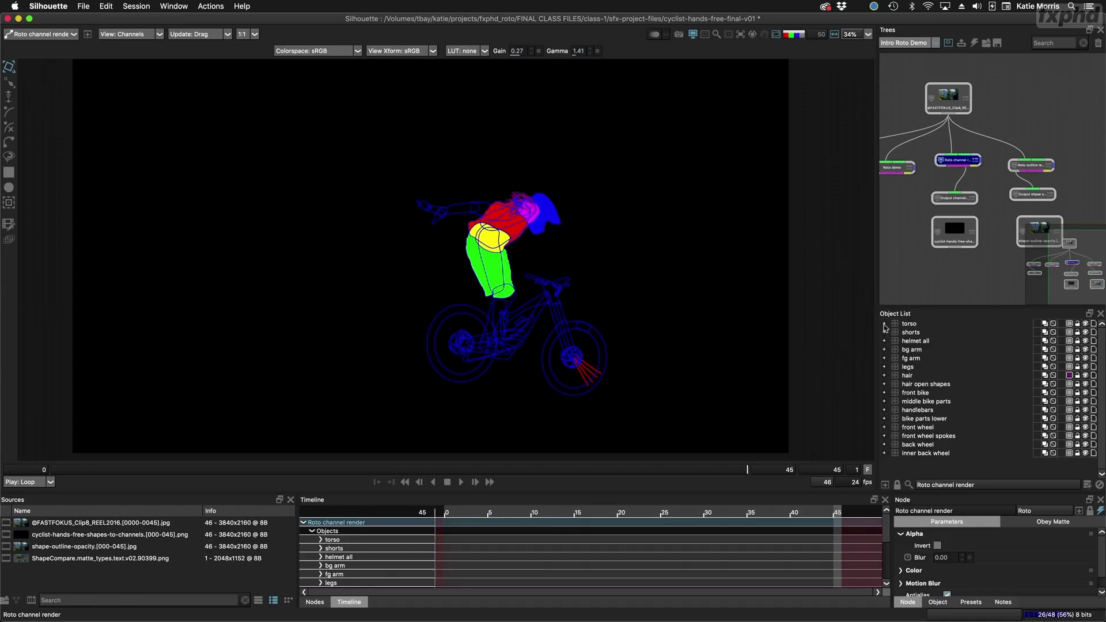
Step: Enlarge the object list and parameters areas, and select the torso layer
{"action": "left_click_drag", "start_coordinate": [934, 305], "coordinate": [934, 266]}
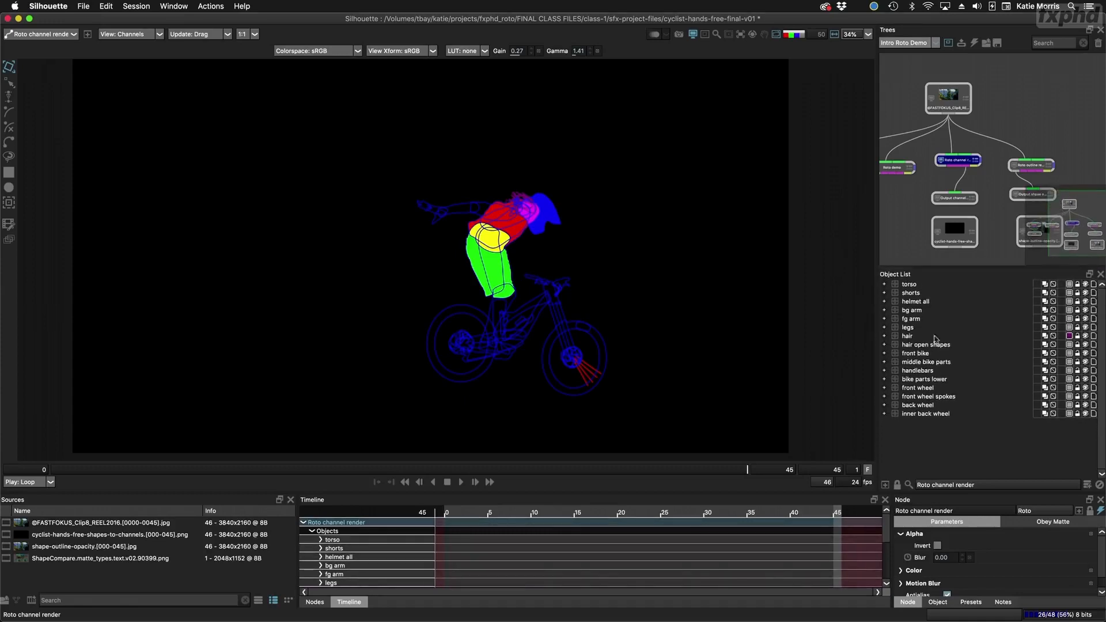
{"action": "left_click_drag", "start_coordinate": [961, 493], "coordinate": [949, 414]}
{"action": "left_click", "coordinate": [909, 243]}
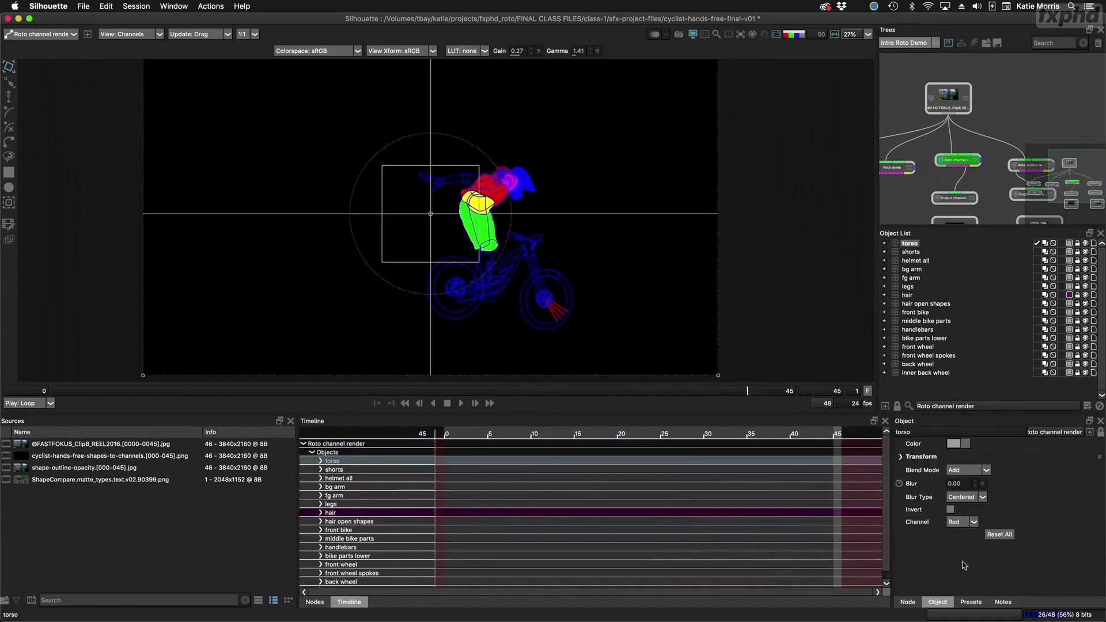
Step: Examine the Roto channel render node's Color settings, then return to the torso layer's object settings
{"action": "left_click", "coordinate": [906, 602]}
{"action": "left_click", "coordinate": [901, 493]}
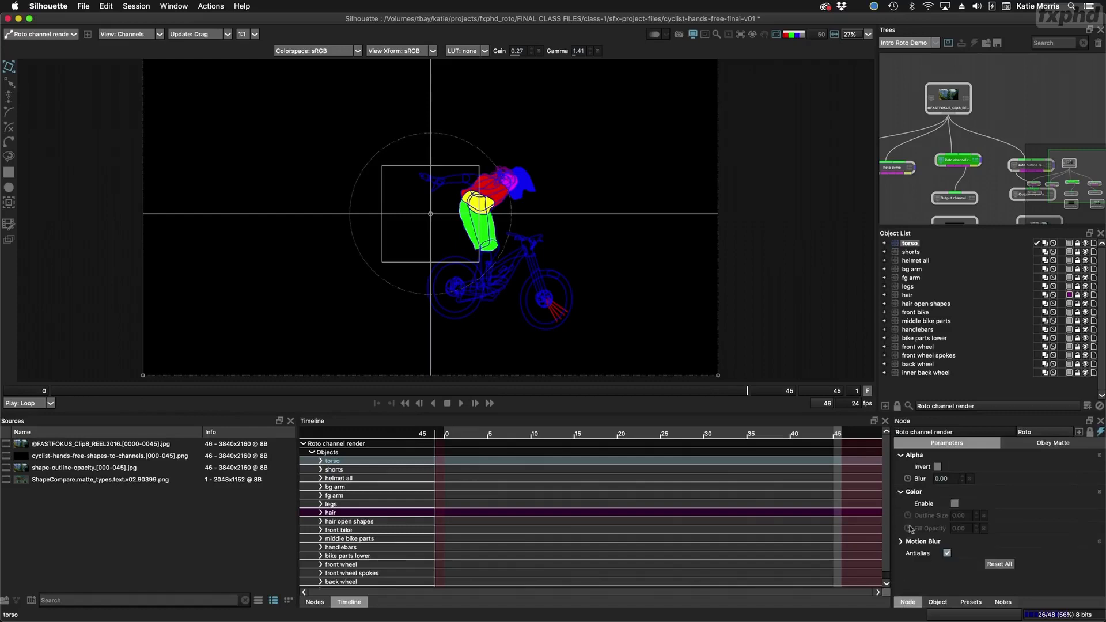
{"action": "left_click", "coordinate": [901, 493]}
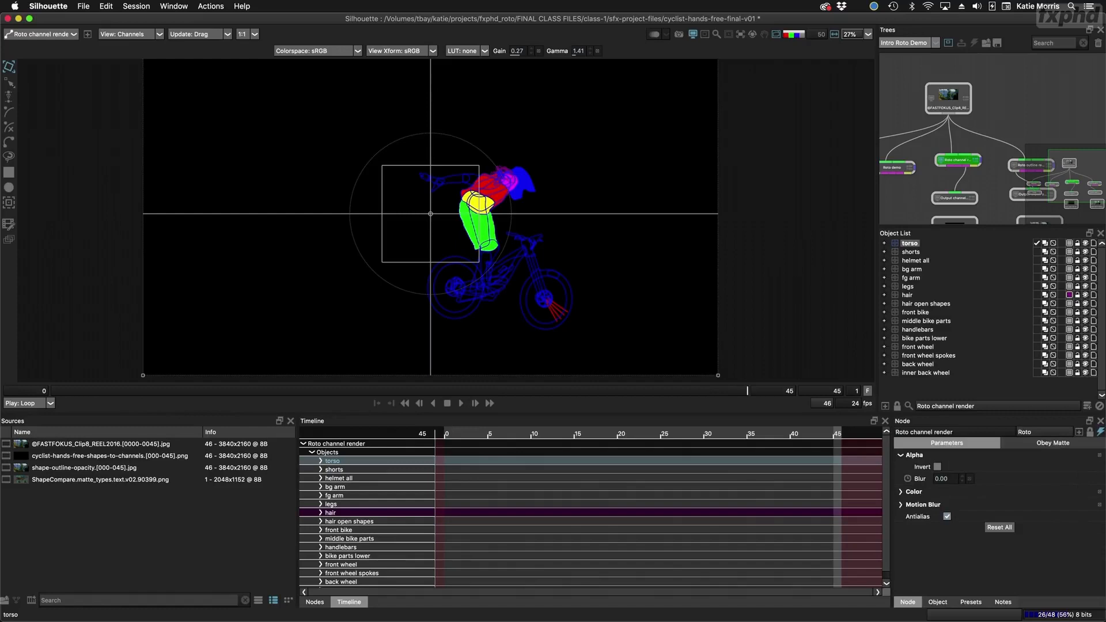
{"action": "left_click", "coordinate": [936, 602]}
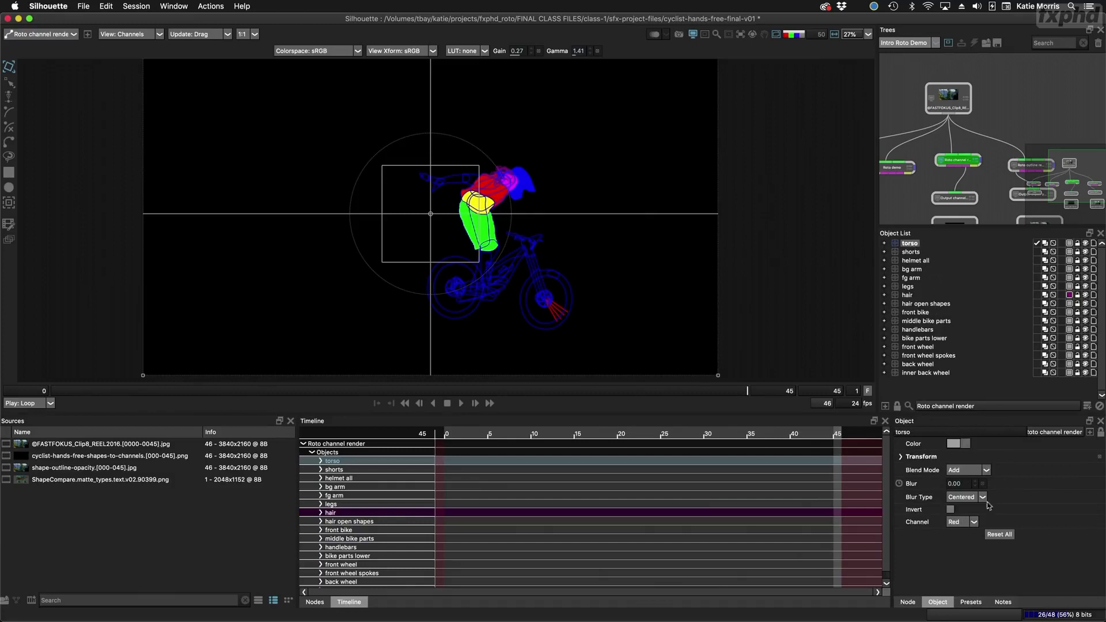
Step: Inspect the Channel options for the torso layer and the Channel settings of the shorts and helmet all layers
{"action": "left_click", "coordinate": [960, 524]}
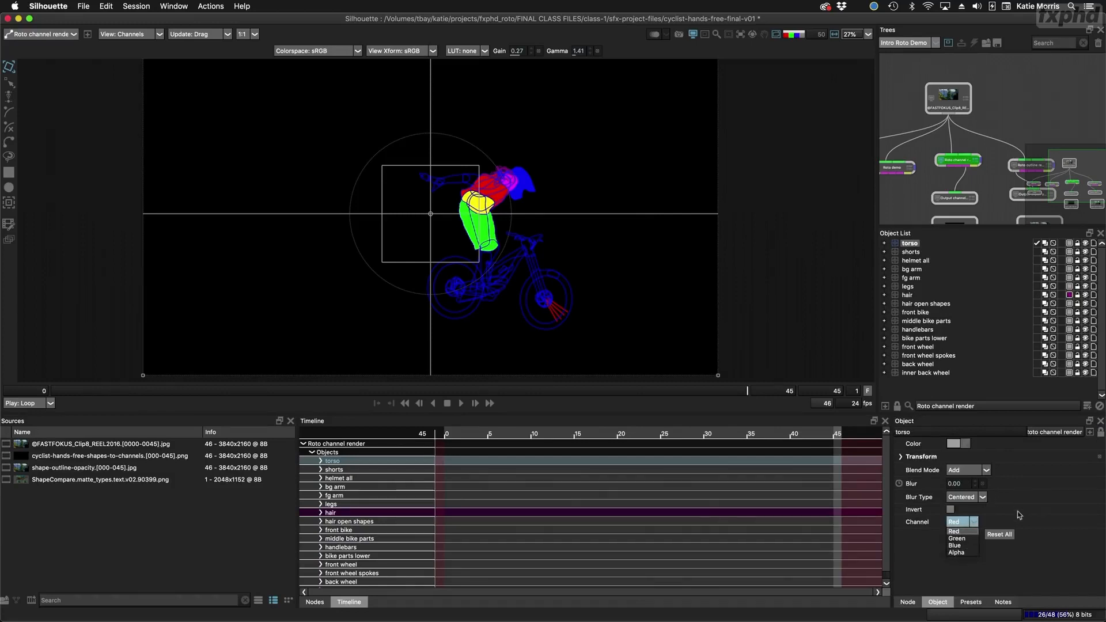
{"action": "left_click", "coordinate": [957, 526]}
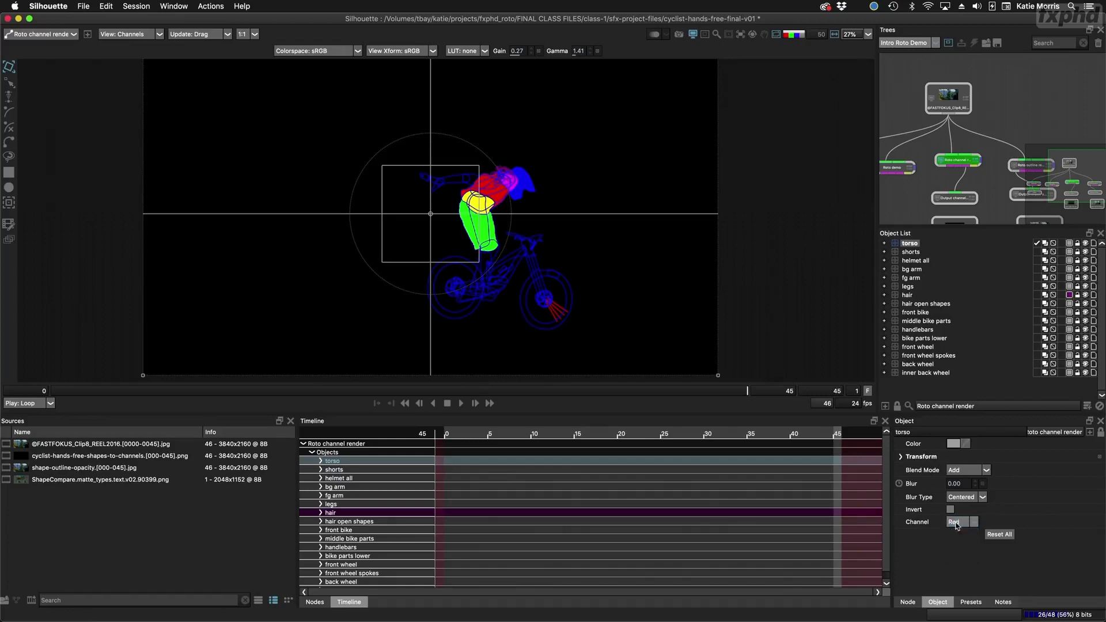
{"action": "left_click", "coordinate": [912, 253]}
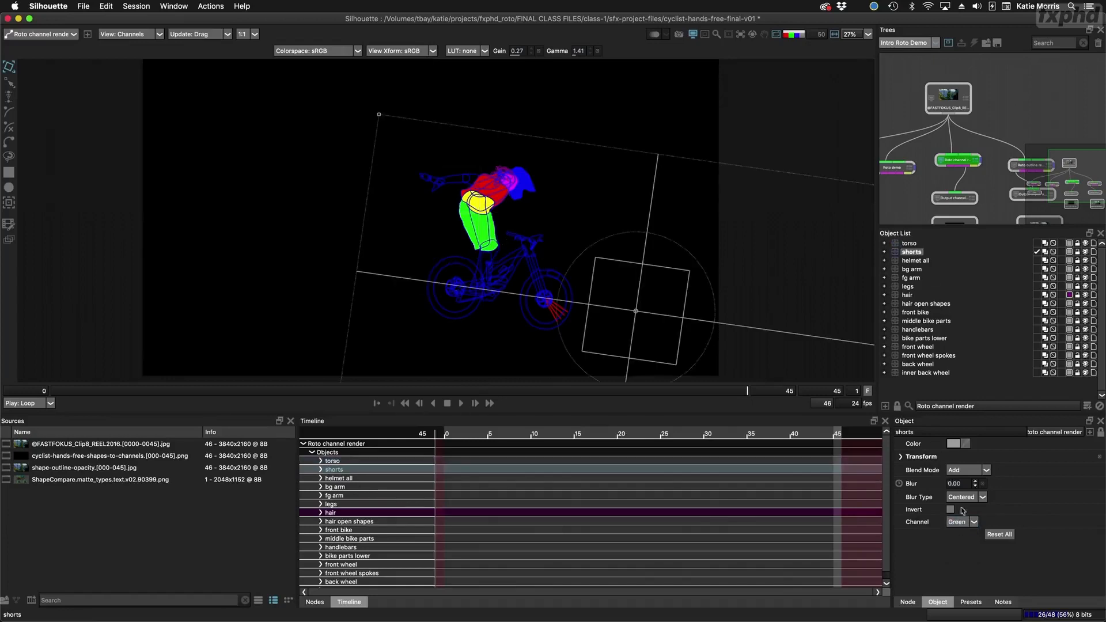
{"action": "left_click", "coordinate": [915, 260]}
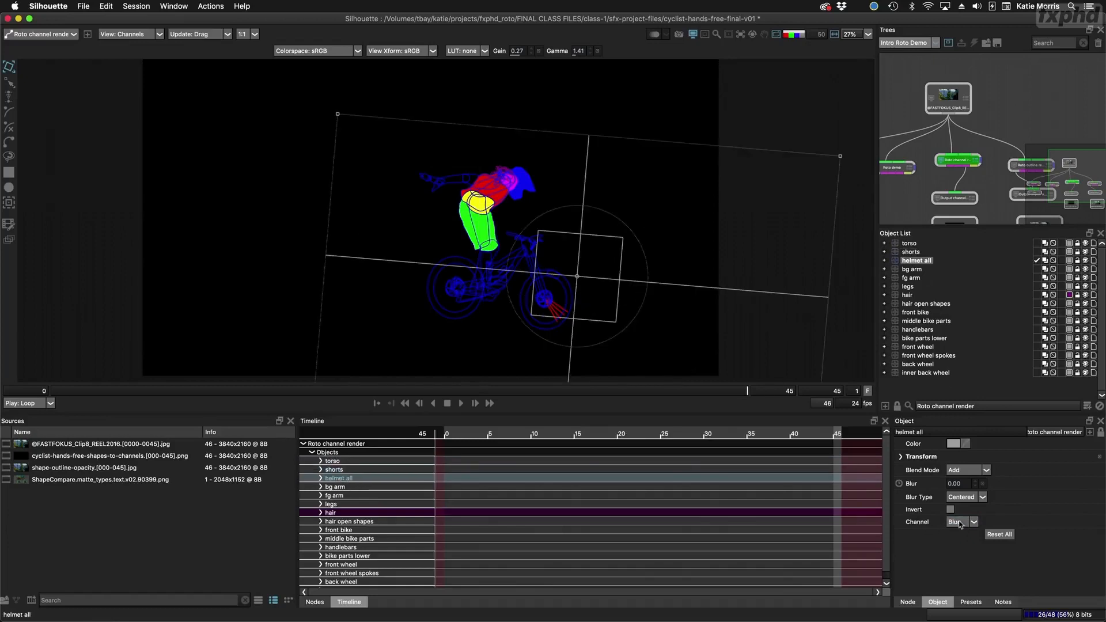
Step: Hide the layer's transform overlay, scrub to frame 34, and compare the alpha channel with the colour view
{"action": "left_click", "coordinate": [10, 83]}
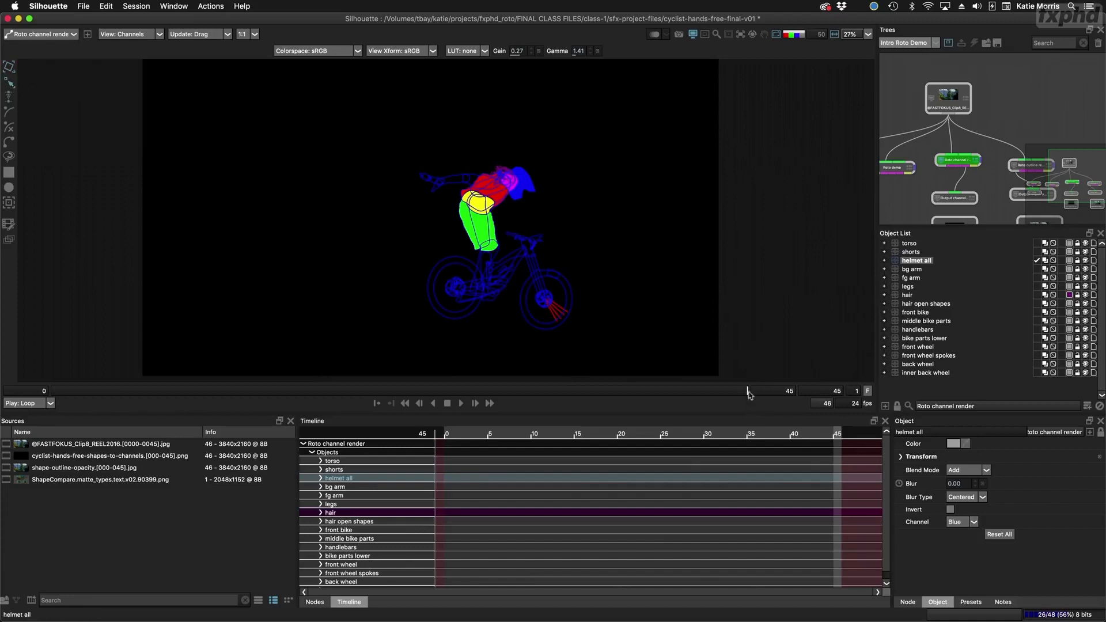
{"action": "left_click_drag", "start_coordinate": [747, 391], "coordinate": [484, 391]}
{"action": "left_click_drag", "start_coordinate": [413, 385], "coordinate": [575, 353]}
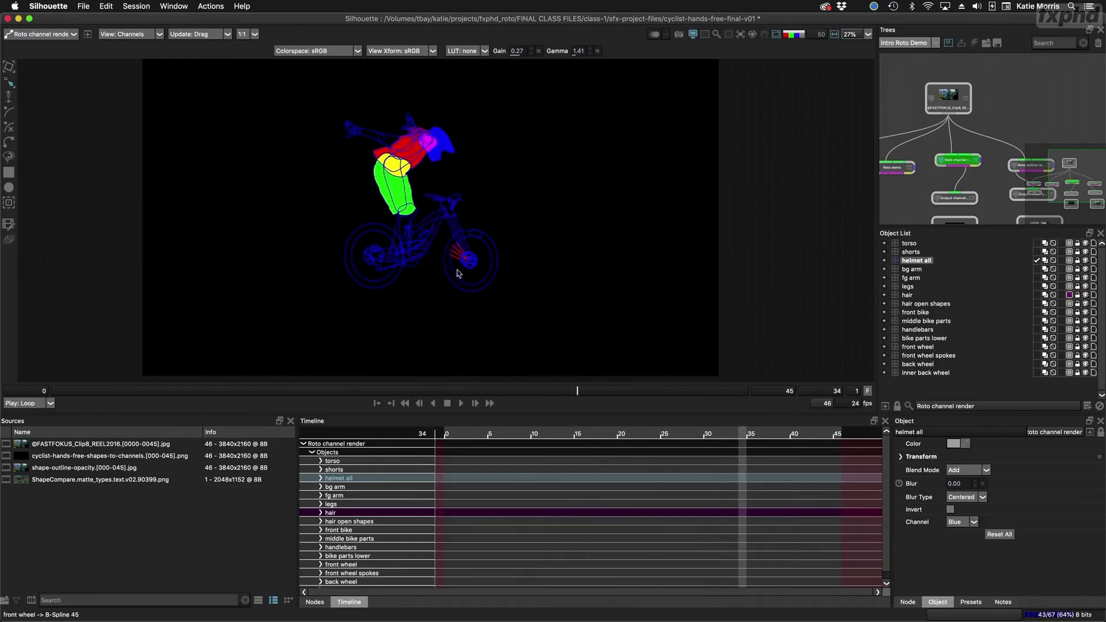
{"action": "key", "text": "a"}
{"action": "key", "text": "a"}
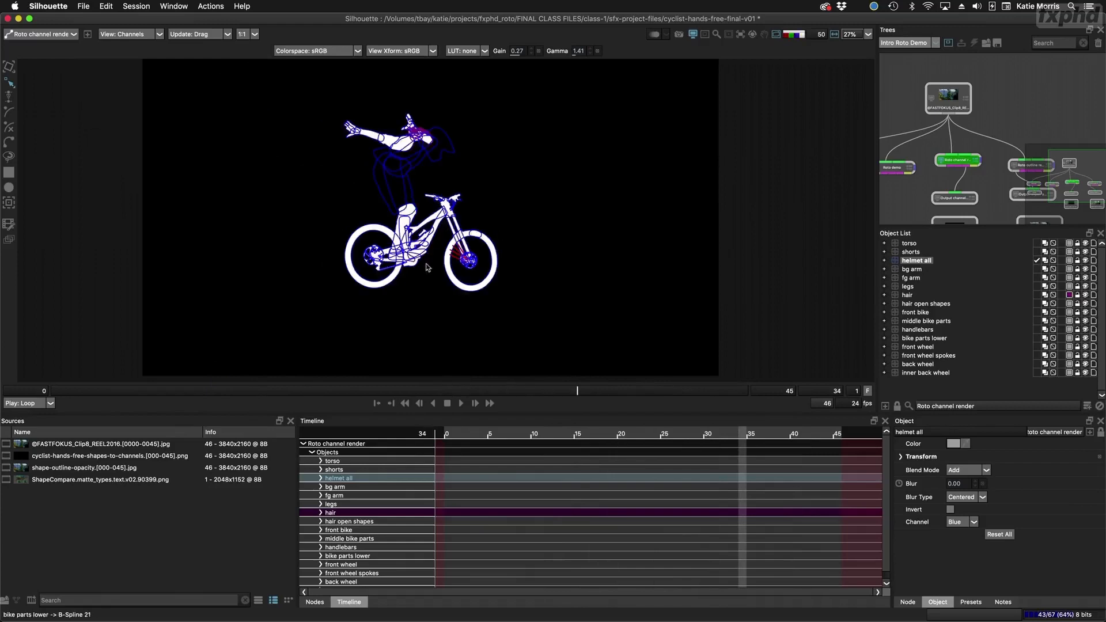
{"action": "key", "text": "a"}
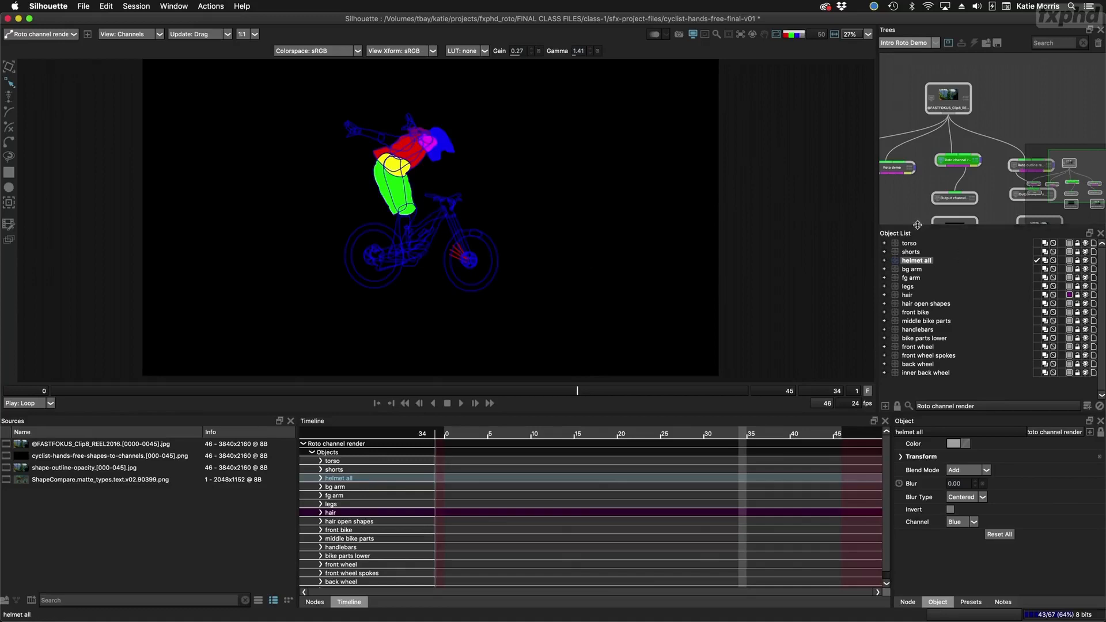
Step: Show the rendered cyclist-hands-free-shapes-to-channels source node in the viewer and play it back, stopping at frame 41
{"action": "left_click_drag", "start_coordinate": [918, 228], "coordinate": [916, 337]}
{"action": "left_click", "coordinate": [954, 227]}
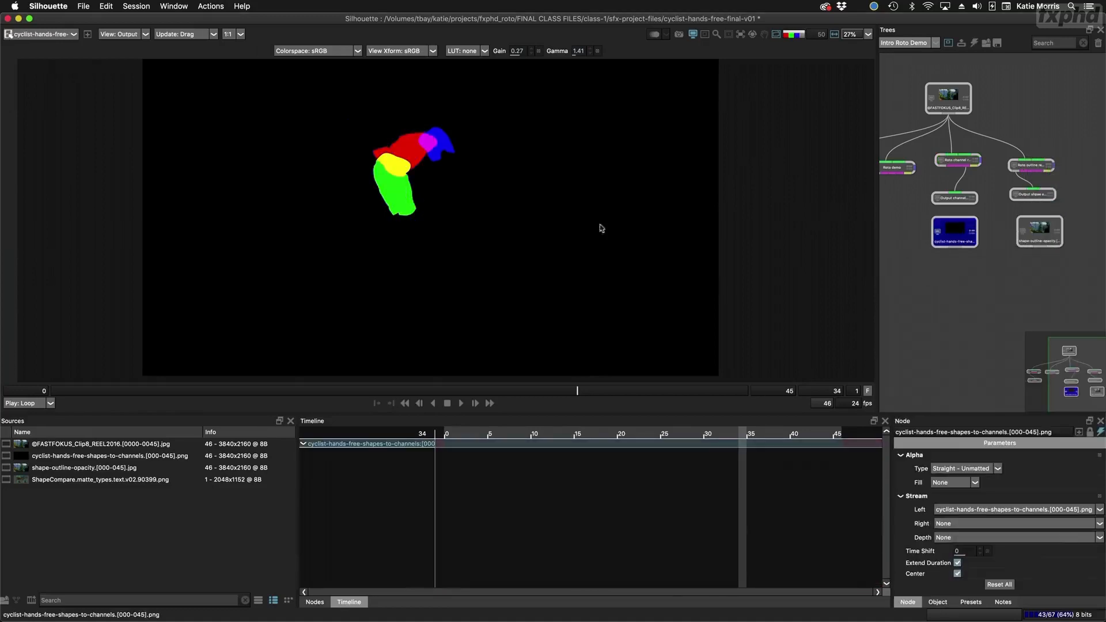
{"action": "left_click", "coordinate": [461, 405]}
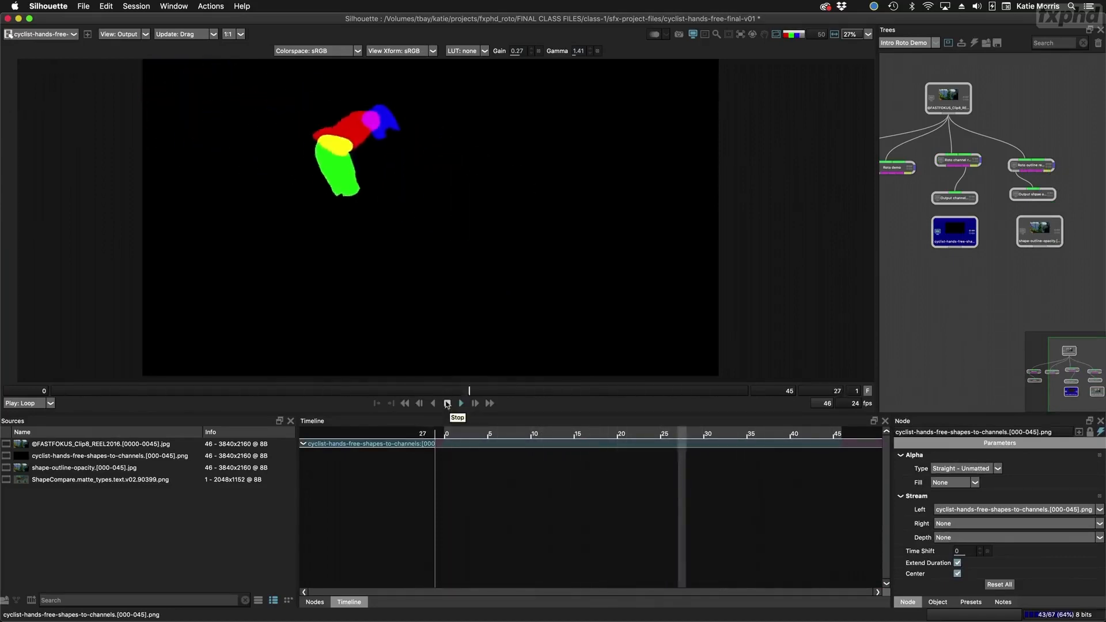
{"action": "left_click", "coordinate": [447, 403]}
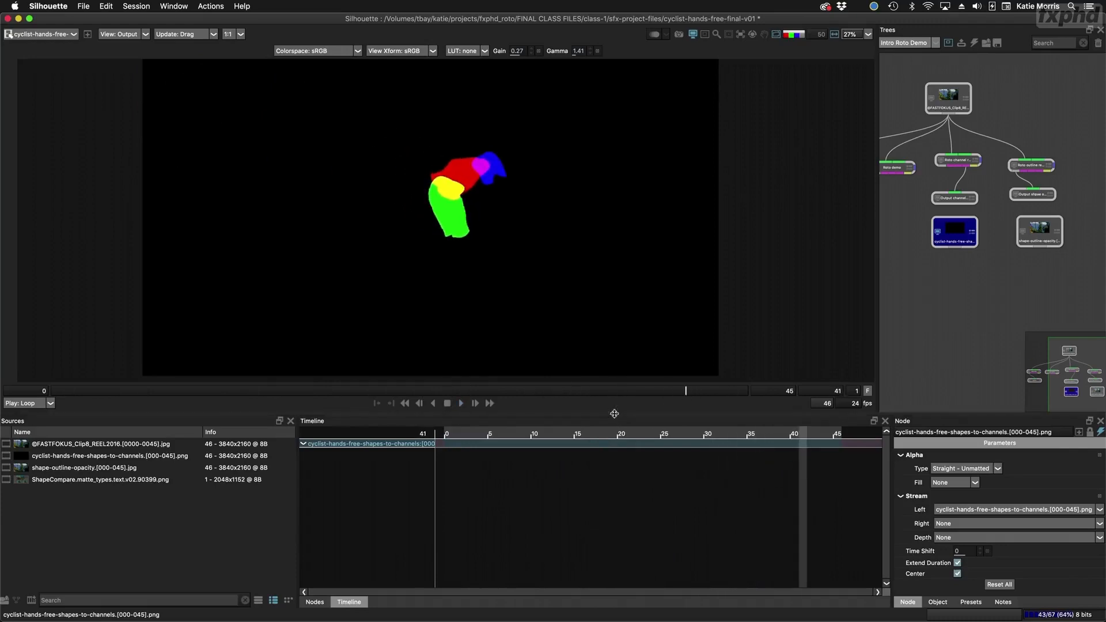
Step: Enlarge the viewer and inspect the rendered sequence's green and alpha channels, returning to the full colour view
{"action": "left_click_drag", "start_coordinate": [614, 416], "coordinate": [597, 482]}
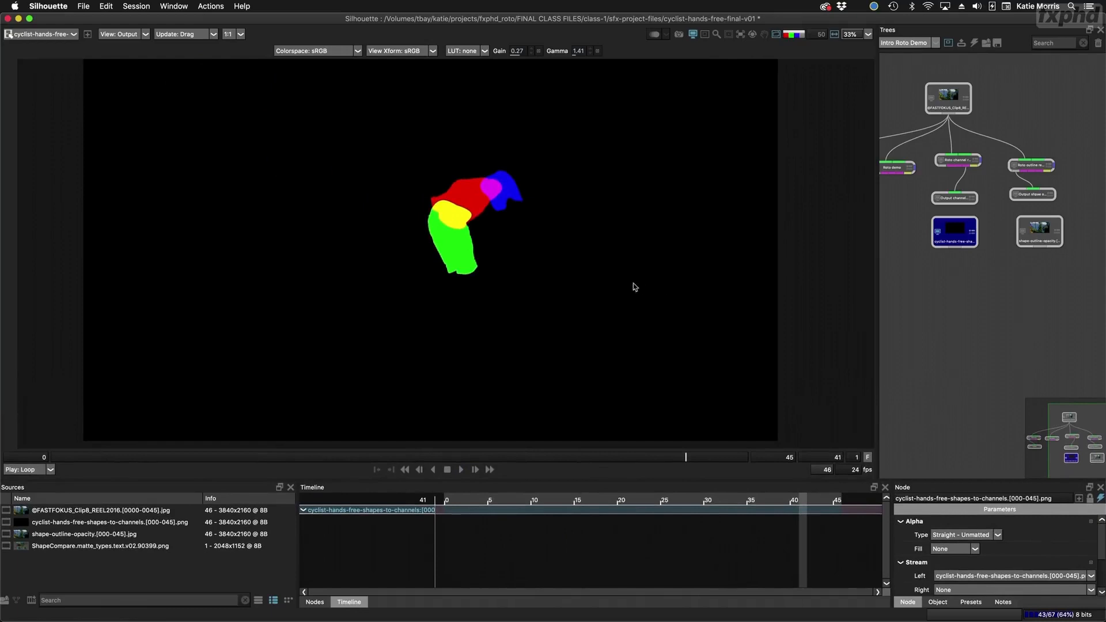
{"action": "key", "text": "a"}
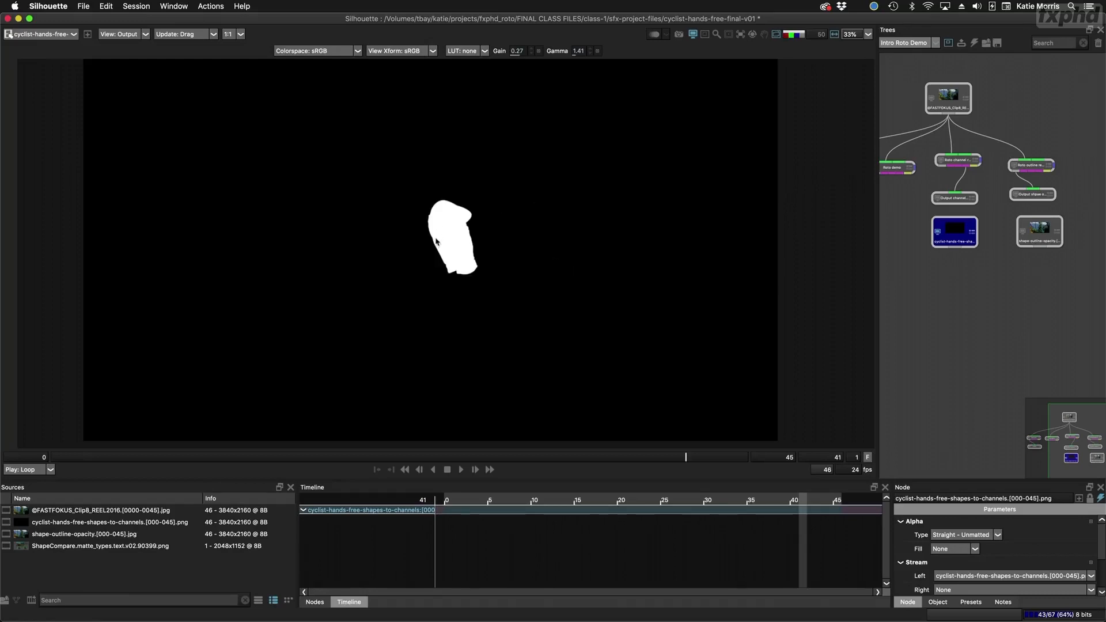
{"action": "key", "text": "g"}
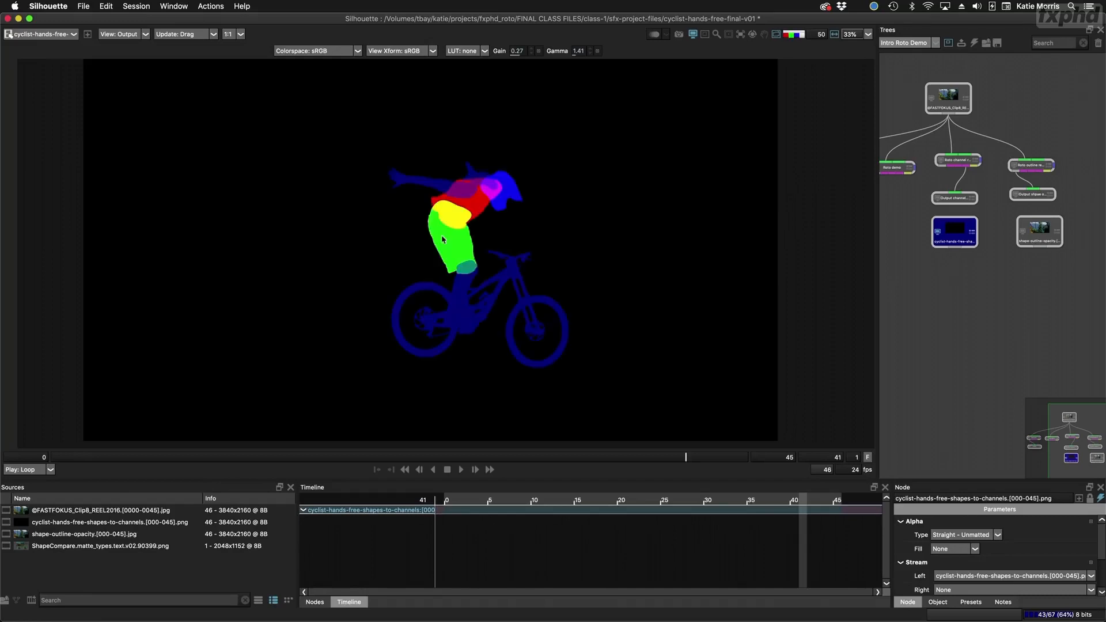
{"action": "key", "text": "a"}
{"action": "key", "text": "a"}
{"action": "key", "text": "a"}
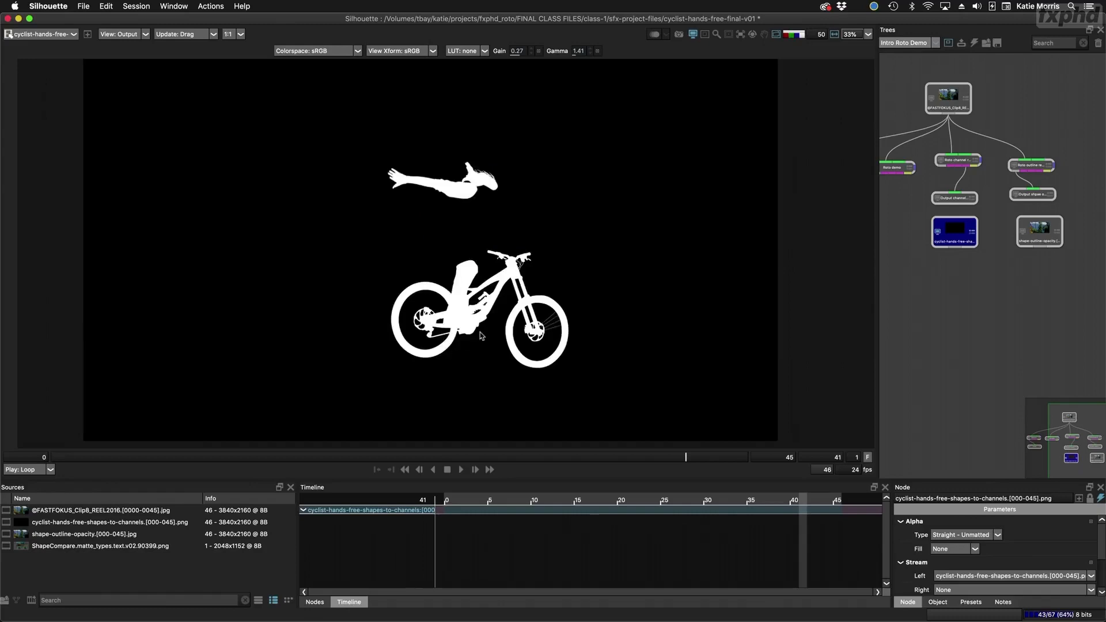
{"action": "key", "text": "a"}
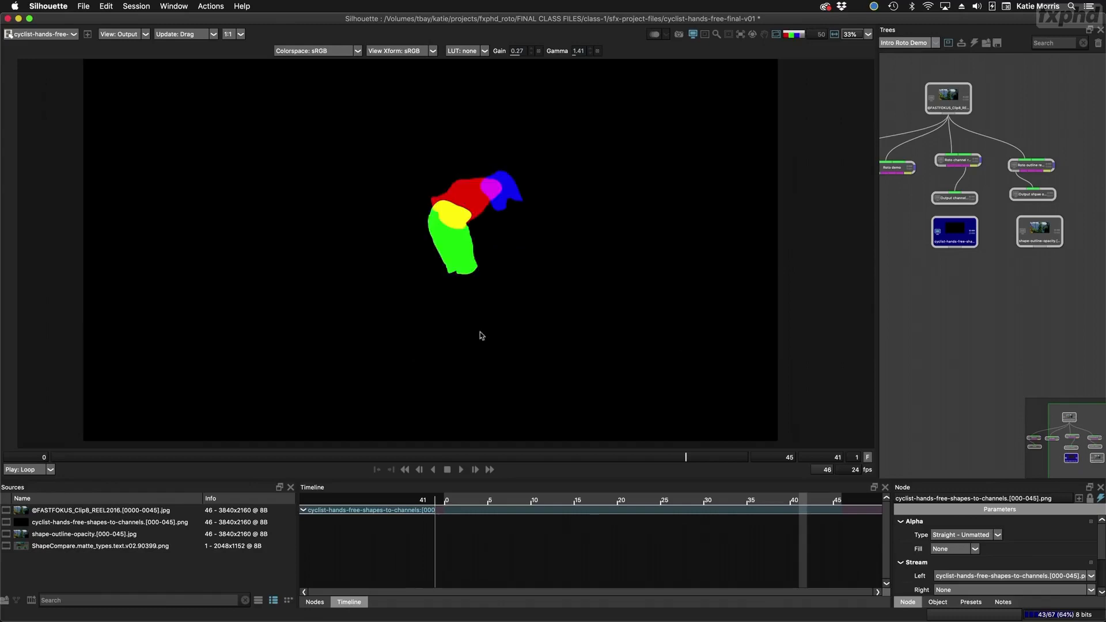
Step: Show the original FASTFOKUS clip in the viewer and frame the cyclist at 66%
{"action": "left_click", "coordinate": [948, 100]}
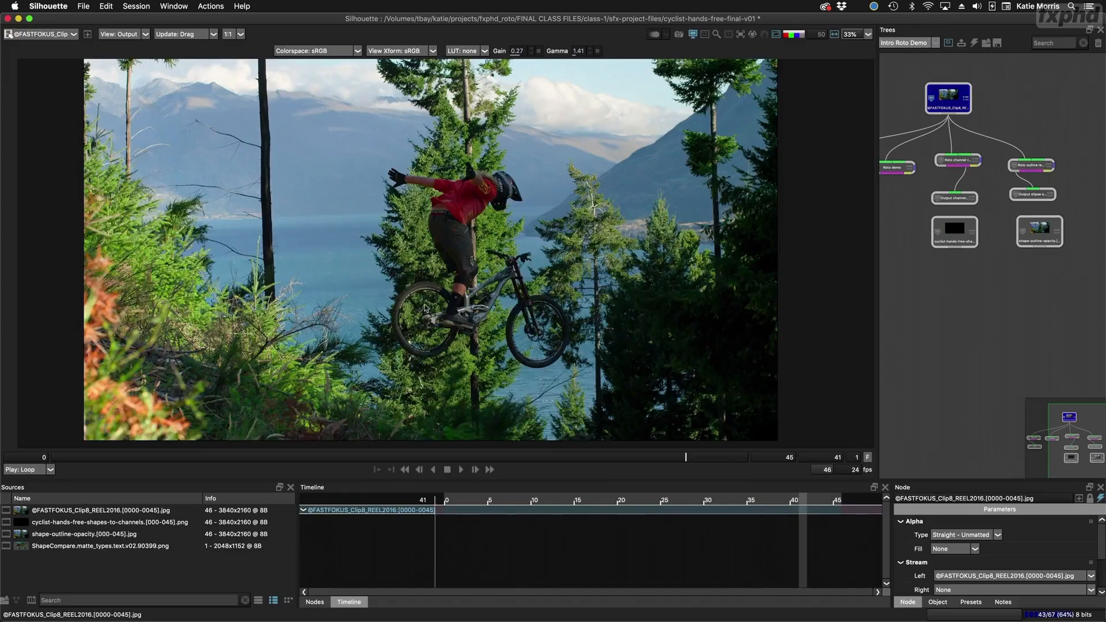
{"action": "scroll", "coordinate": [448, 286], "scroll_direction": "up", "scroll_amount": 1}
{"action": "left_click_drag", "start_coordinate": [470, 238], "coordinate": [425, 288]}
Step: Open the Roto outline render node and enlarge the object list to show all its layers
{"action": "left_click", "coordinate": [1031, 166]}
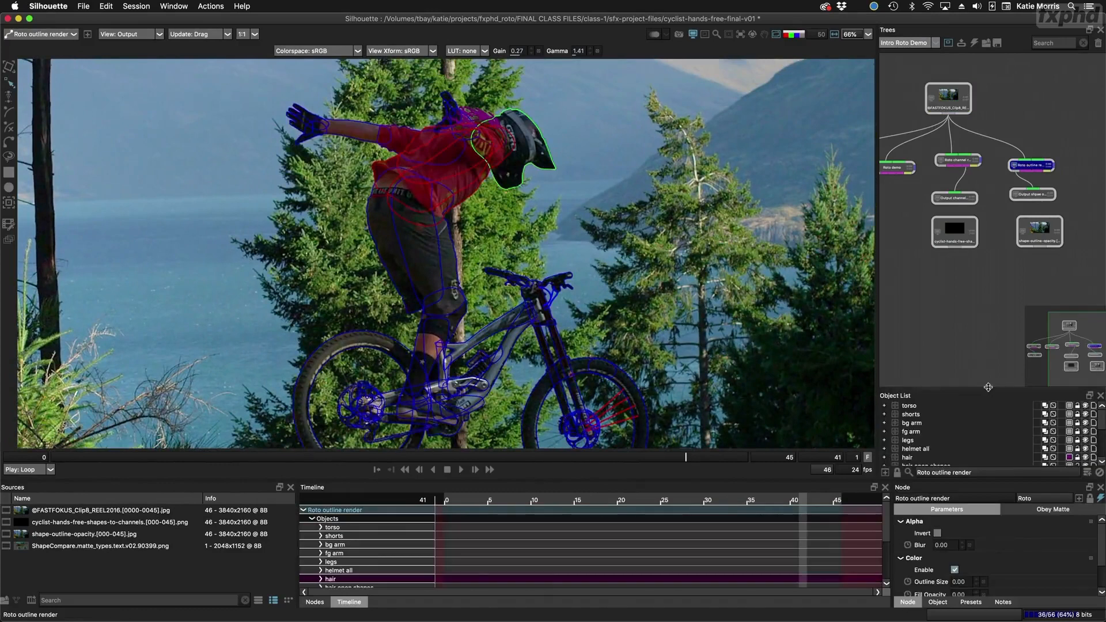
{"action": "left_click_drag", "start_coordinate": [989, 390], "coordinate": [991, 303]}
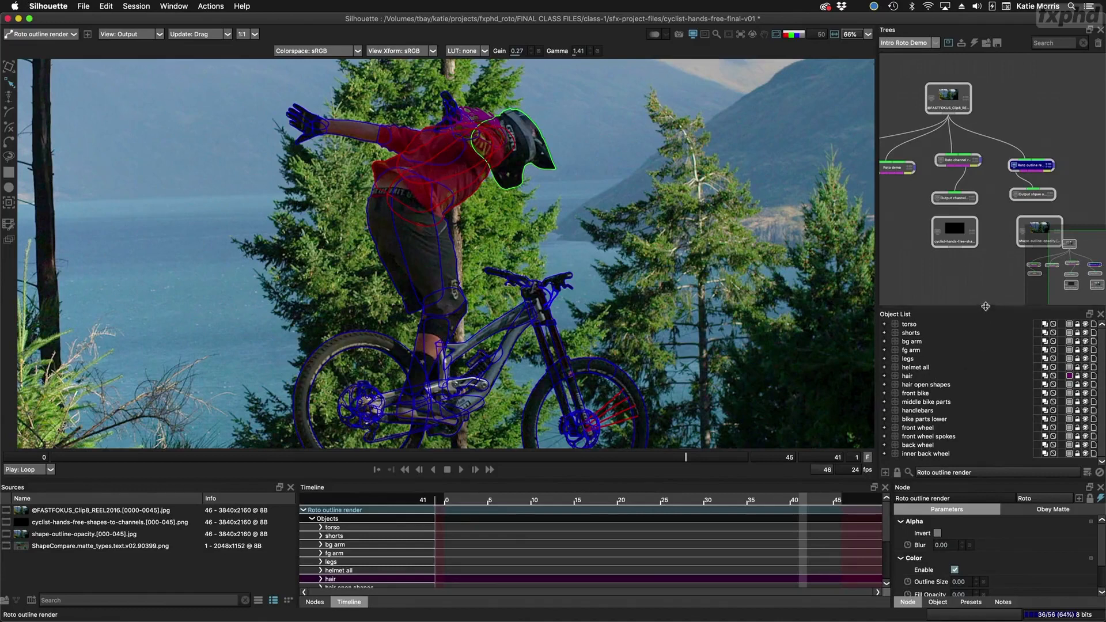
{"action": "left_click_drag", "start_coordinate": [985, 307], "coordinate": [986, 292]}
{"action": "left_click_drag", "start_coordinate": [1032, 171], "coordinate": [1032, 162]}
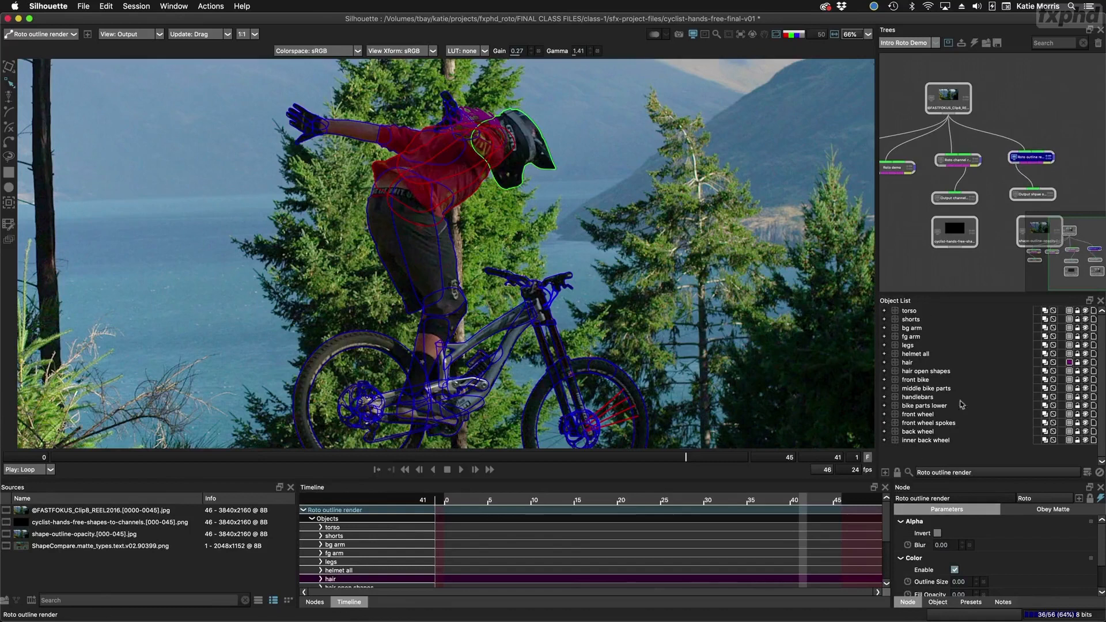
Step: Expand the torso layer and examine the object settings of its front and upper back shapes
{"action": "left_click", "coordinate": [915, 312]}
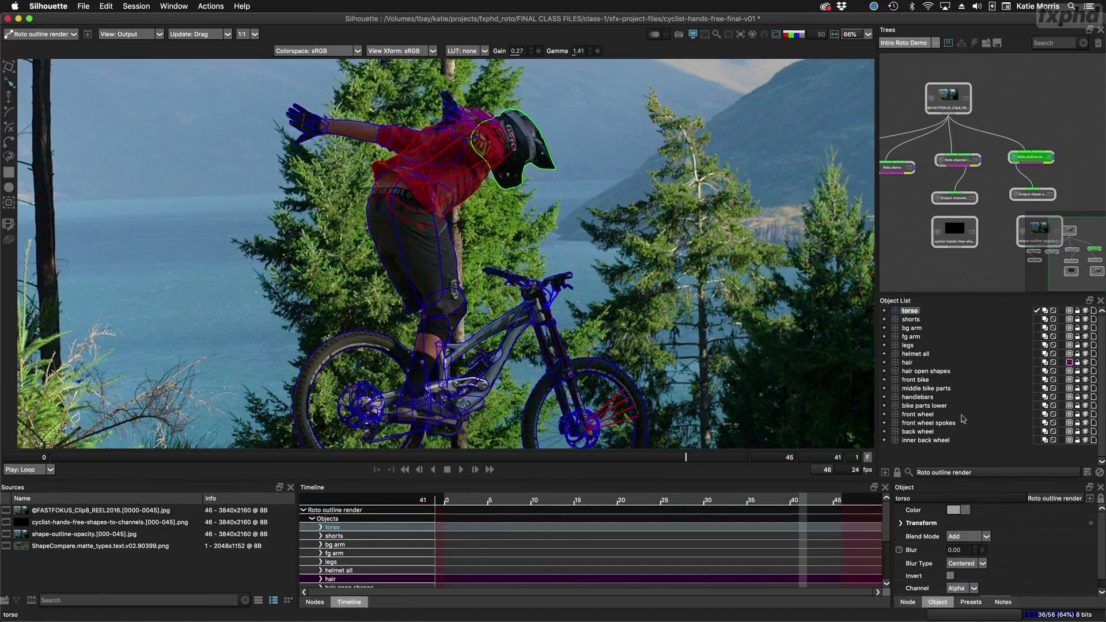
{"action": "left_click", "coordinate": [883, 311]}
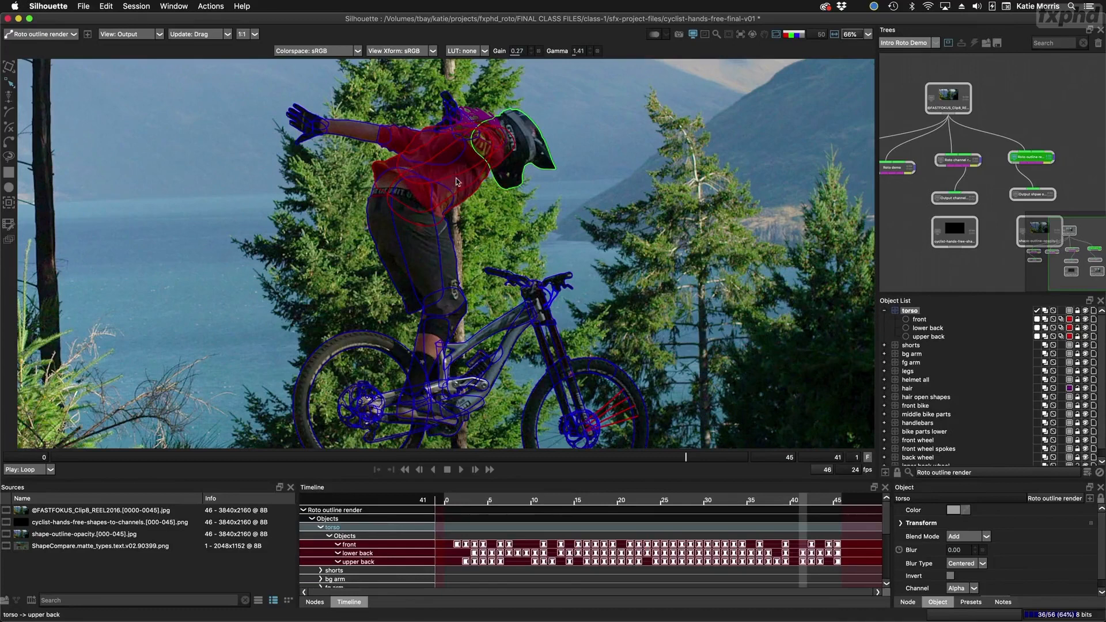
{"action": "left_click", "coordinate": [925, 321]}
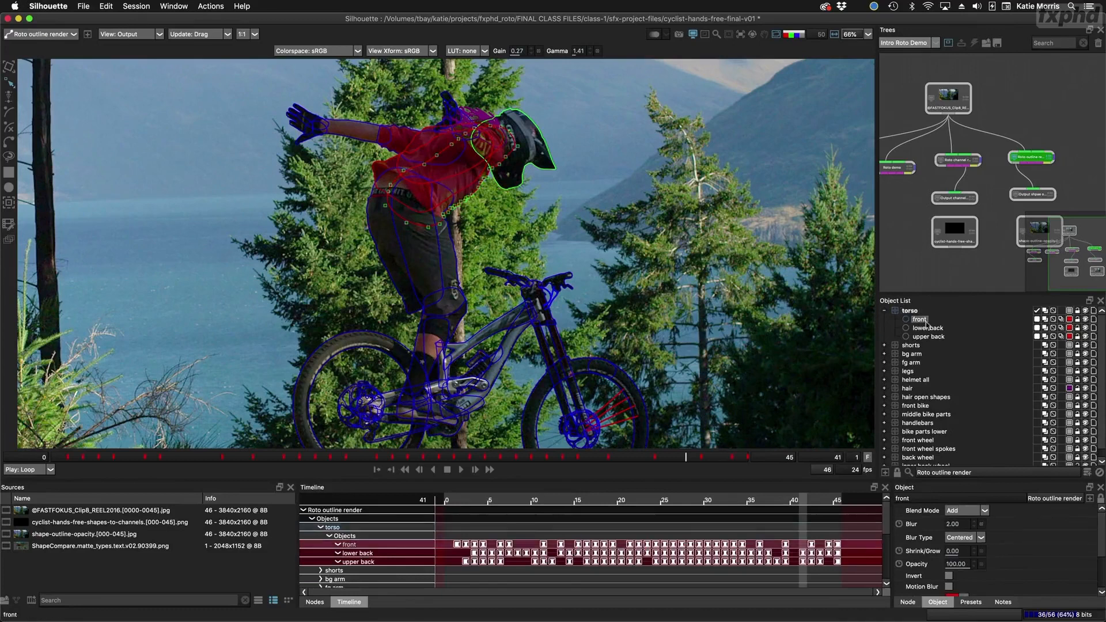
{"action": "left_click", "coordinate": [932, 337]}
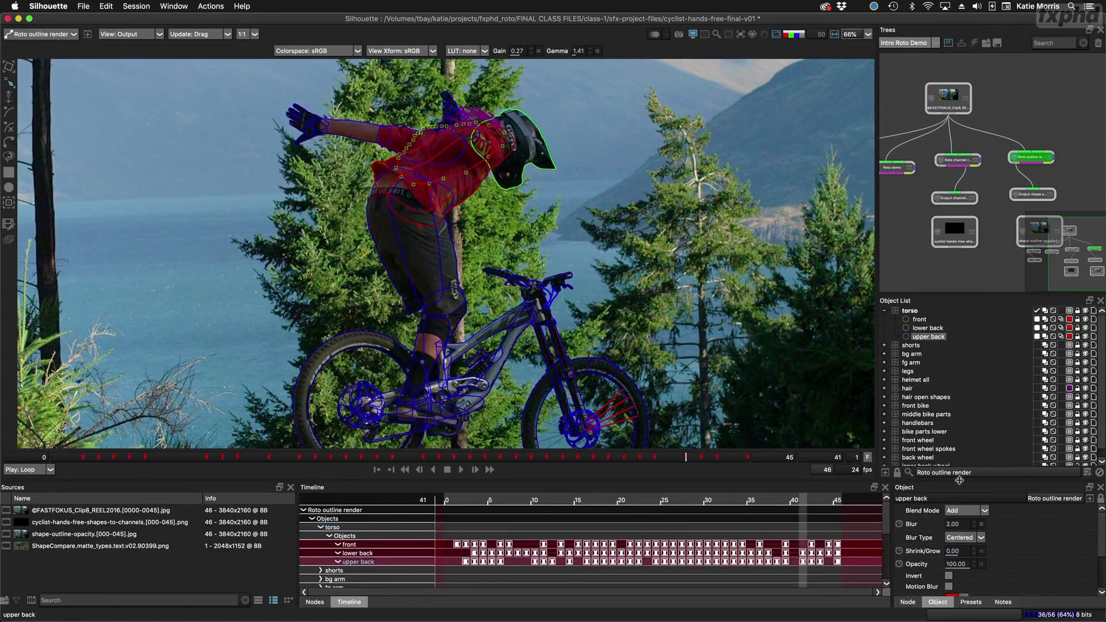
{"action": "left_click_drag", "start_coordinate": [959, 480], "coordinate": [934, 454]}
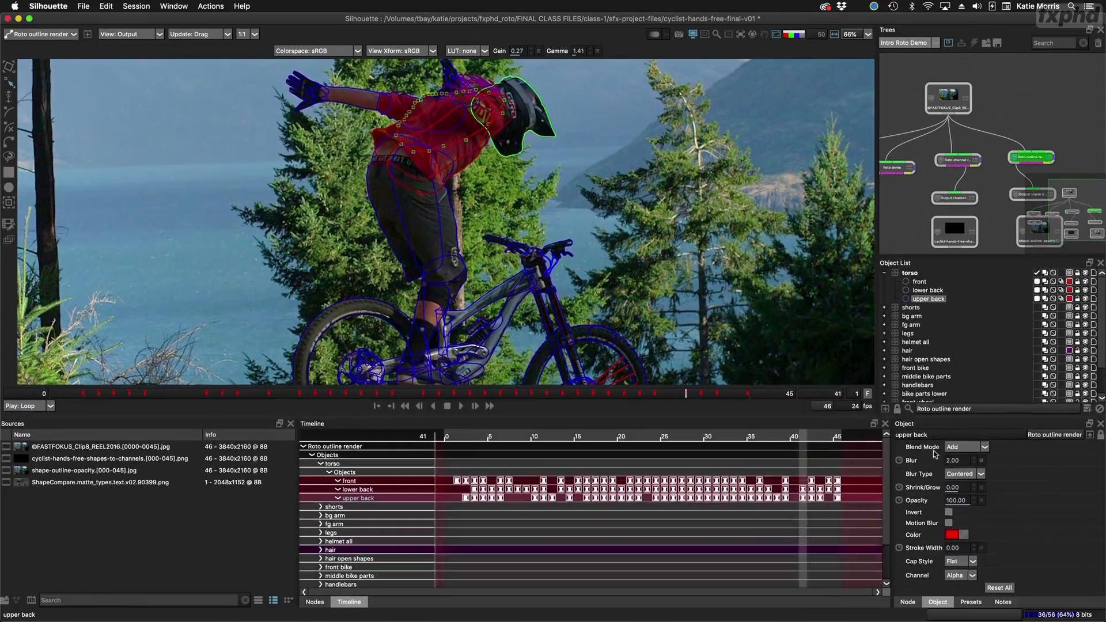
Step: Open the Roto outline render node's parameters and toggle Color off and back on
{"action": "left_click", "coordinate": [908, 601]}
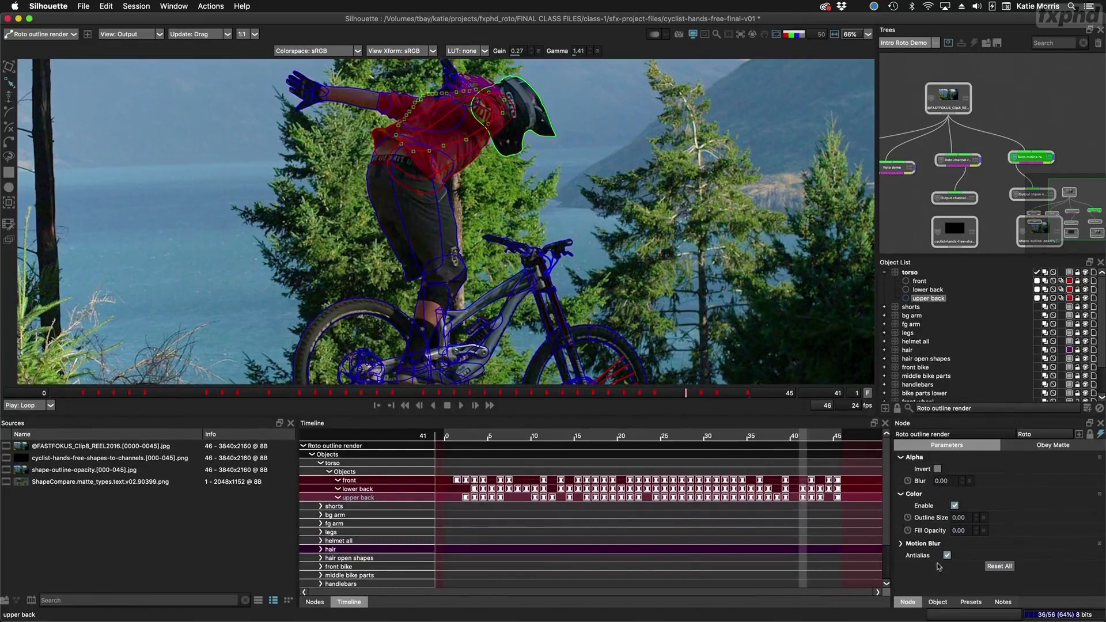
{"action": "left_click", "coordinate": [954, 506]}
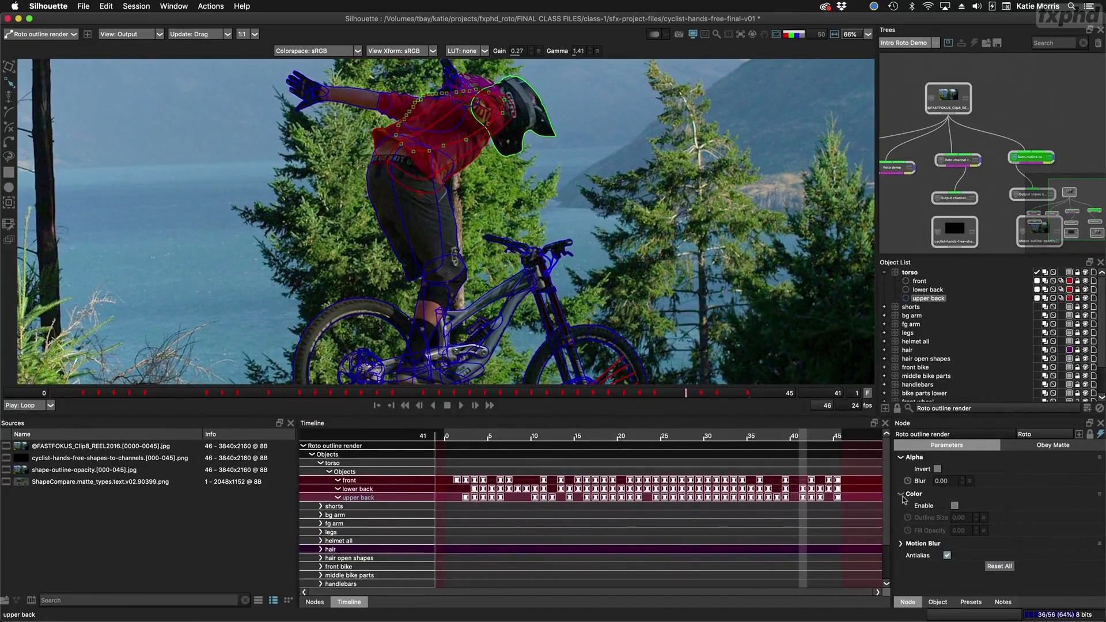
{"action": "left_click", "coordinate": [954, 505]}
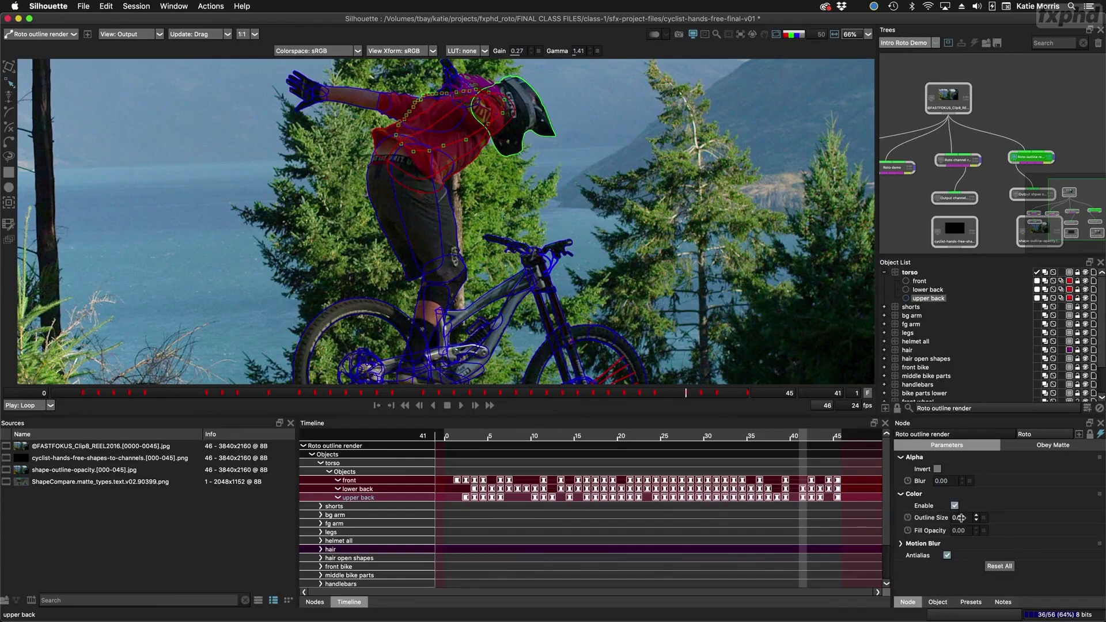
Step: Try an Outline Size of 3 for the node's coloured shapes, then set it to 2
{"action": "left_click", "coordinate": [960, 518]}
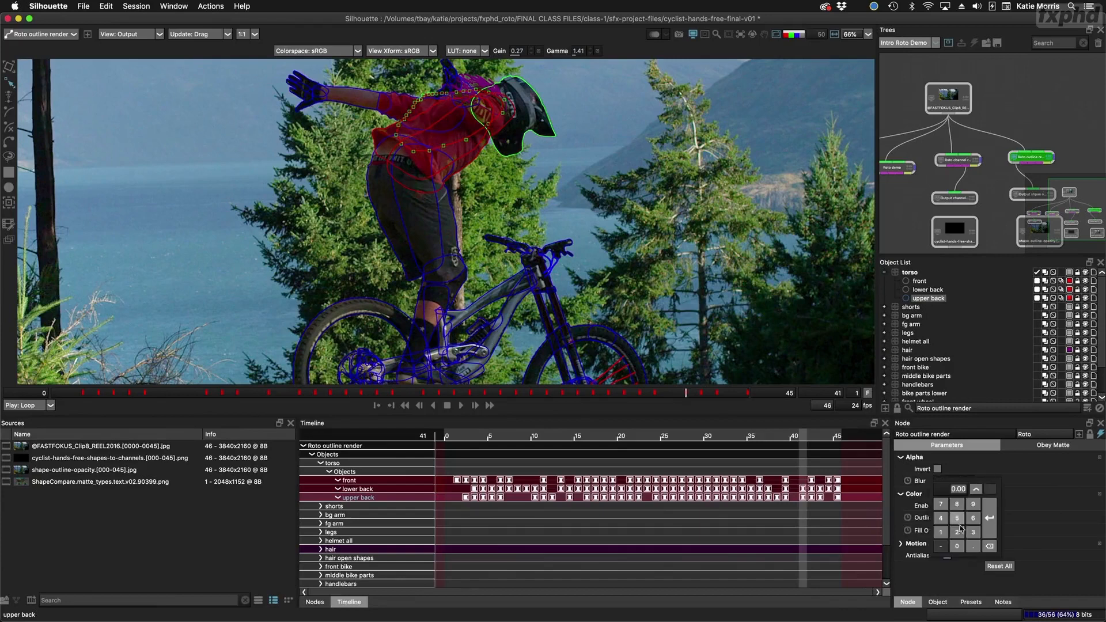
{"action": "left_click", "coordinate": [973, 532]}
{"action": "left_click", "coordinate": [990, 530]}
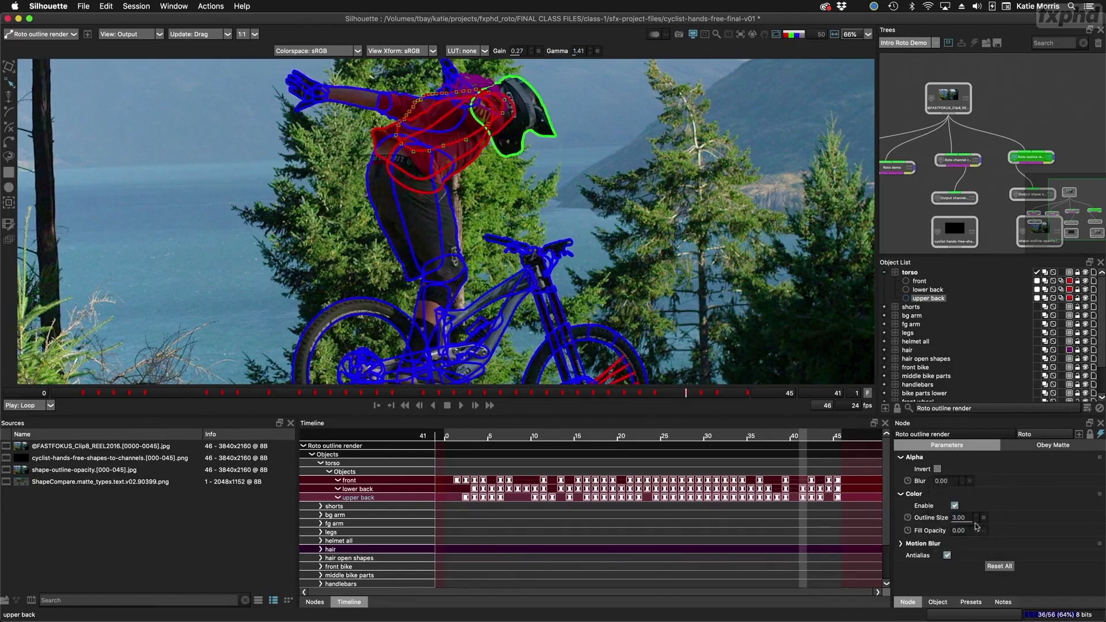
{"action": "left_click", "coordinate": [959, 518]}
{"action": "left_click", "coordinate": [957, 532]}
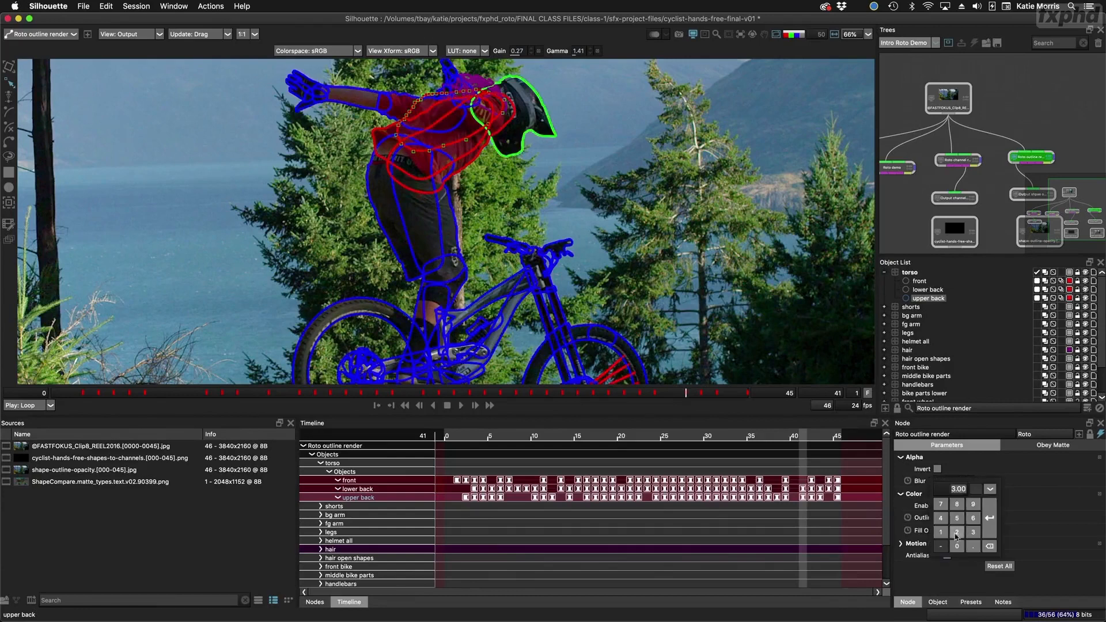
{"action": "left_click", "coordinate": [985, 530]}
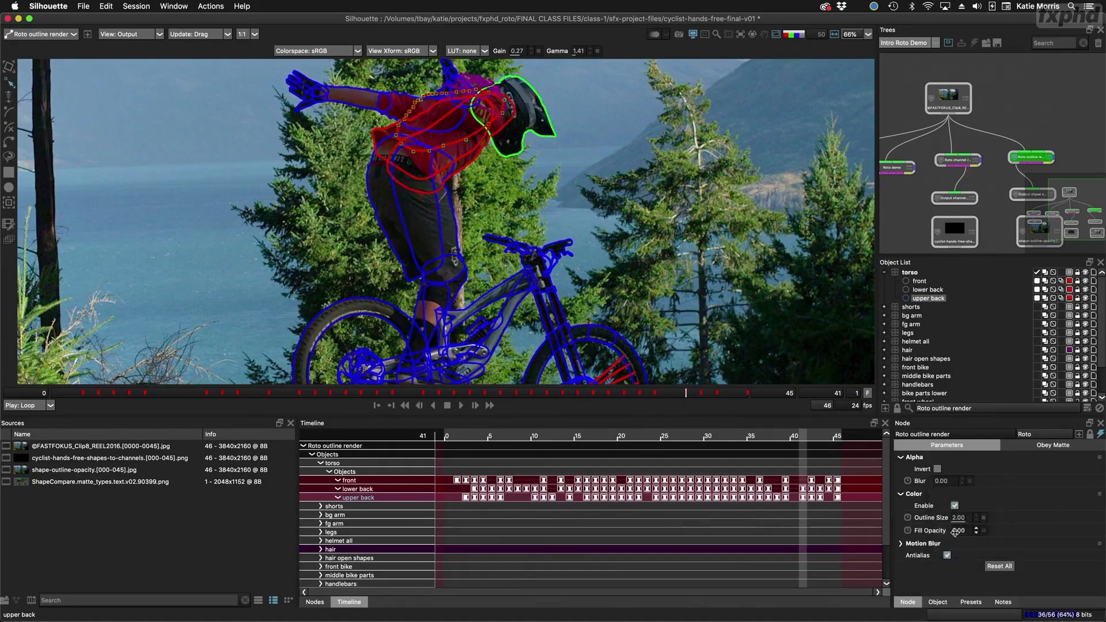
Step: Set the node's Fill Opacity to 50 and scrub to frame 40 to check the filled shapes over the cyclist
{"action": "left_click", "coordinate": [959, 530]}
{"action": "left_click", "coordinate": [957, 530]}
{"action": "left_click", "coordinate": [957, 559]}
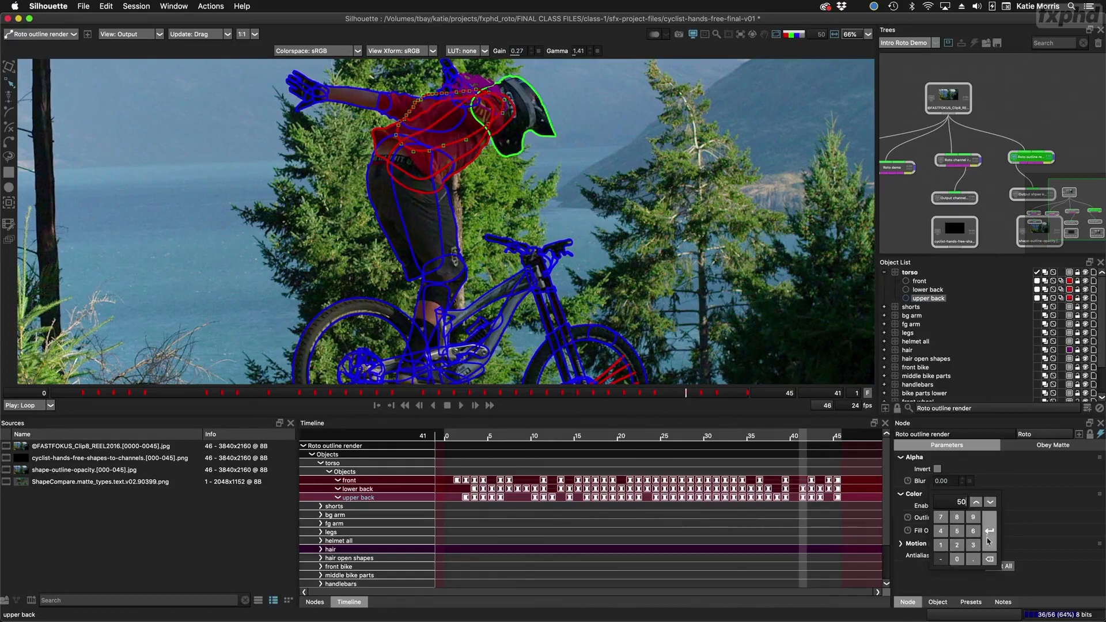
{"action": "left_click", "coordinate": [989, 531]}
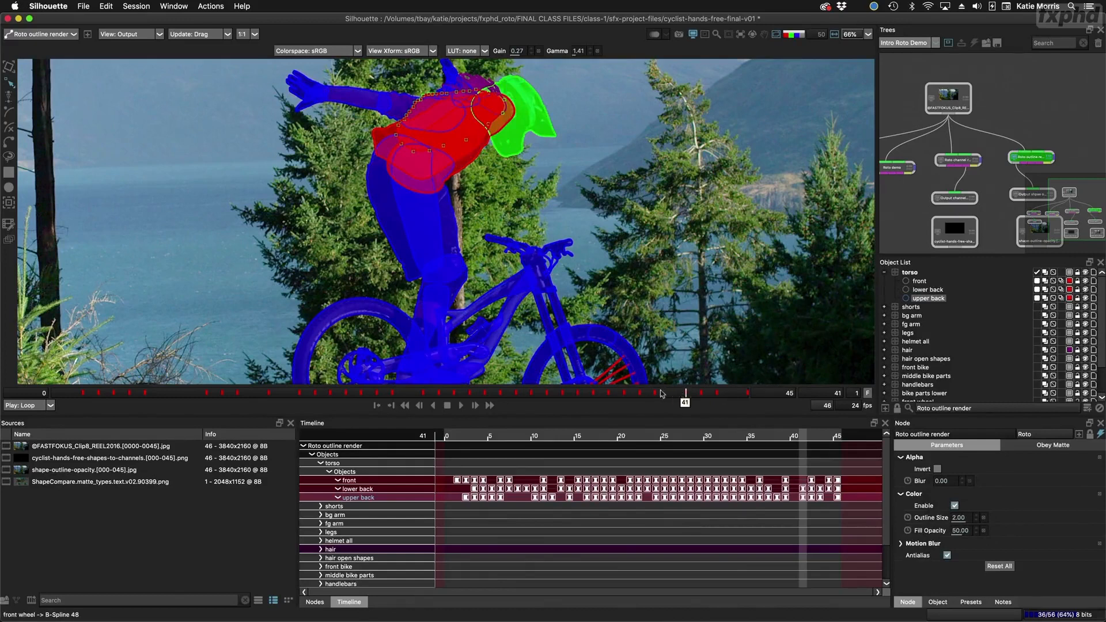
{"action": "left_click", "coordinate": [639, 393]}
{"action": "left_click_drag", "start_coordinate": [626, 395], "coordinate": [668, 398]}
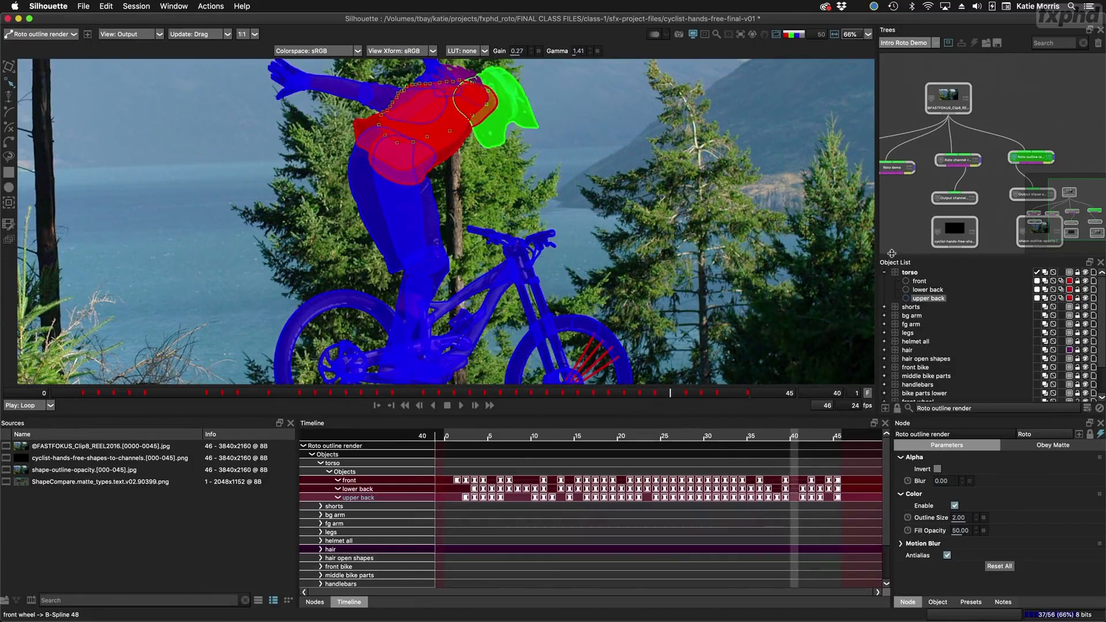
Step: View the rendered shape-outline-opacity image sequence in an enlarged viewer and play it back
{"action": "left_click_drag", "start_coordinate": [890, 257], "coordinate": [891, 335]}
{"action": "double_click", "coordinate": [1030, 229]}
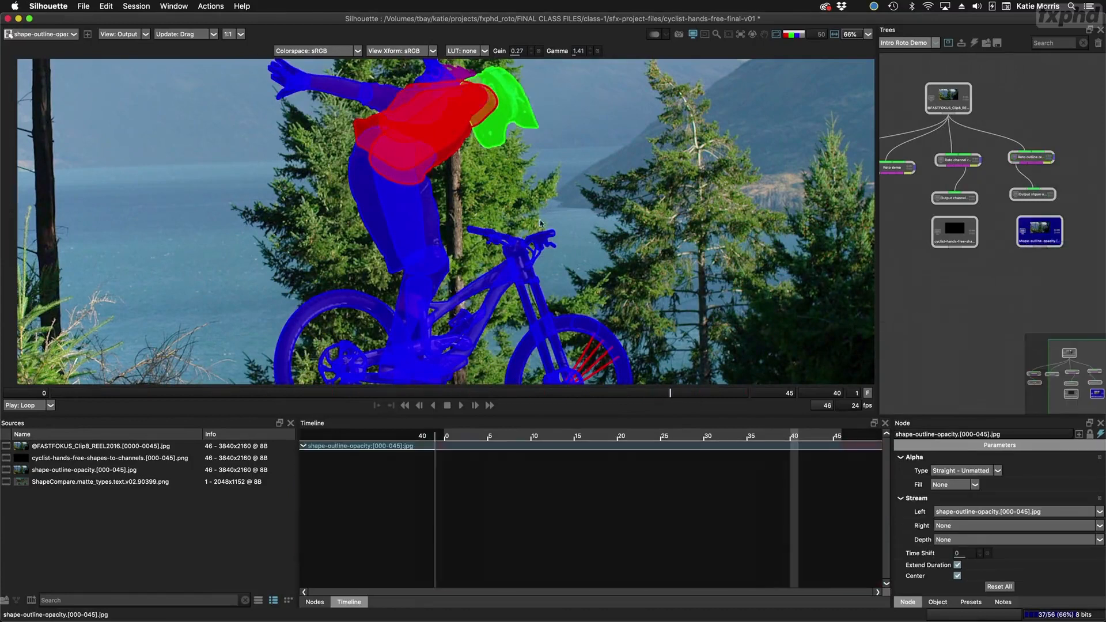
{"action": "left_click_drag", "start_coordinate": [517, 417], "coordinate": [507, 367]}
{"action": "scroll", "coordinate": [508, 367], "scroll_direction": "down", "scroll_amount": 2}
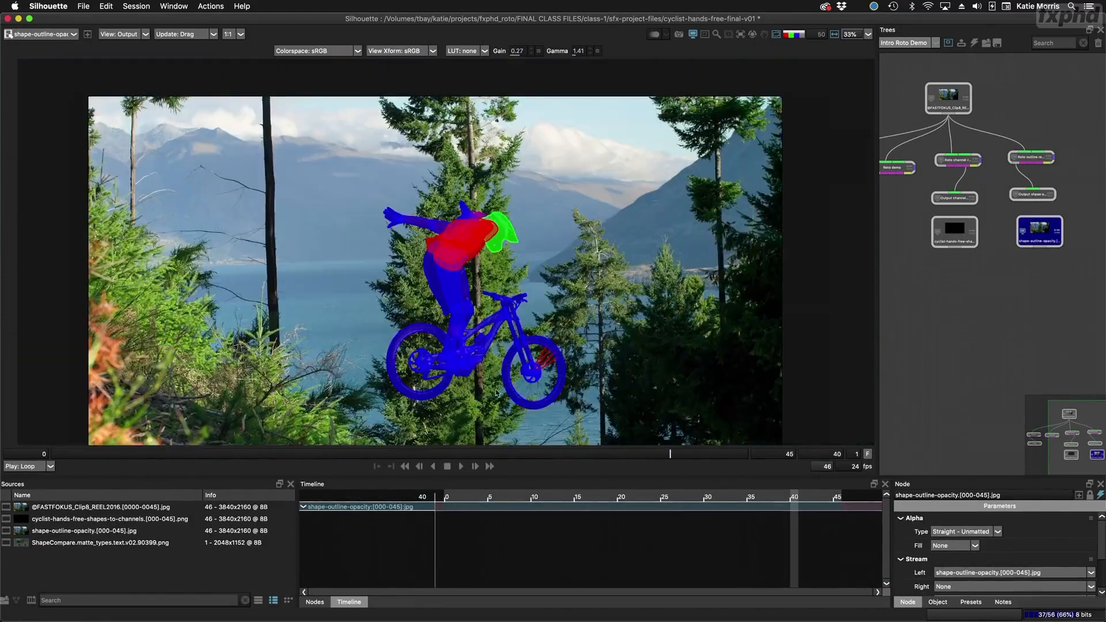
{"action": "left_click", "coordinate": [459, 466]}
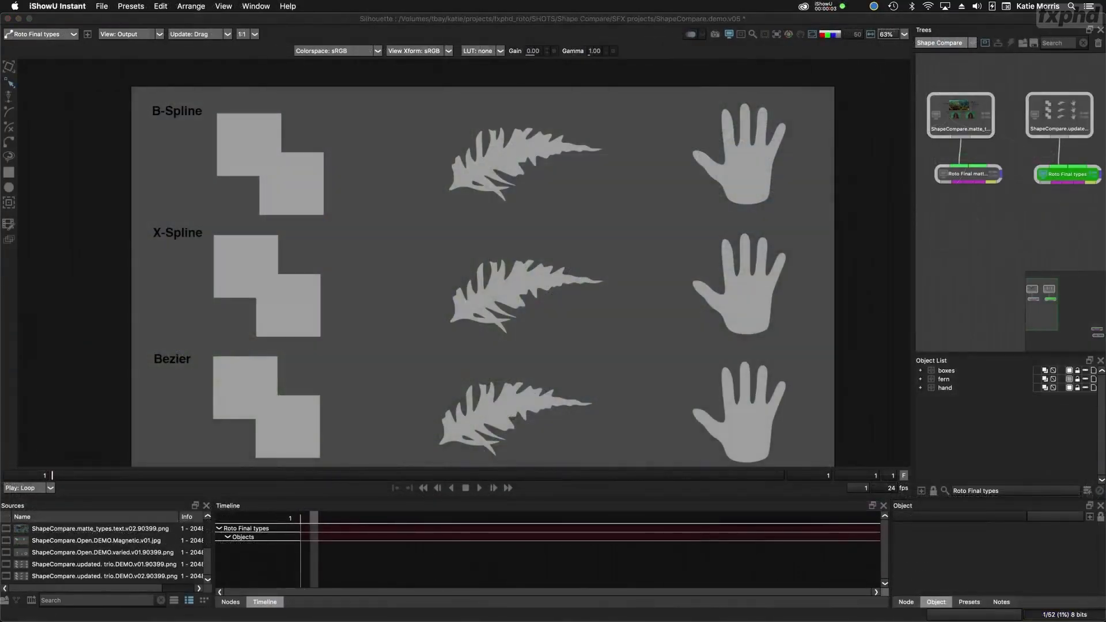
Step: View the Roto Final types node of the shape comparison image and add a layer named demo shapes to it
{"action": "left_click", "coordinate": [1061, 115]}
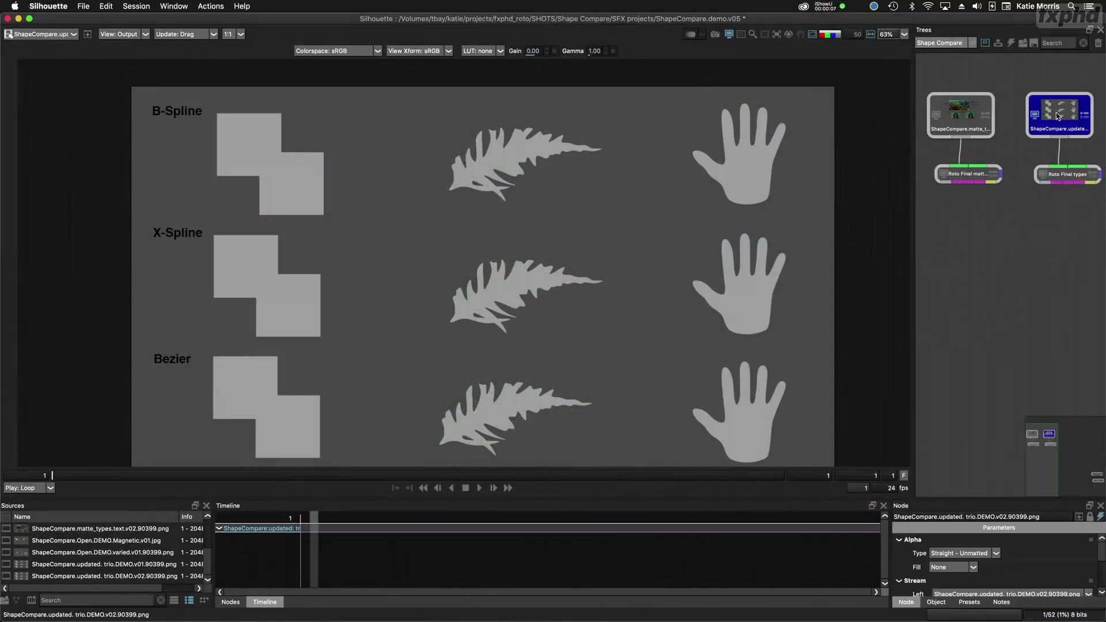
{"action": "left_click", "coordinate": [1065, 178]}
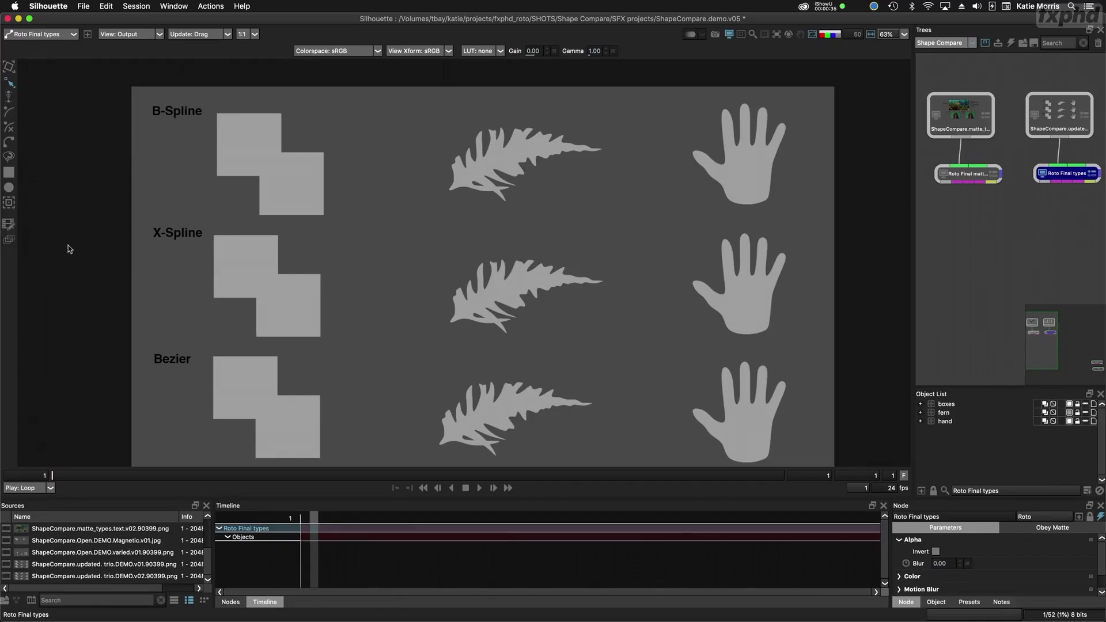
{"action": "left_click", "coordinate": [1087, 492]}
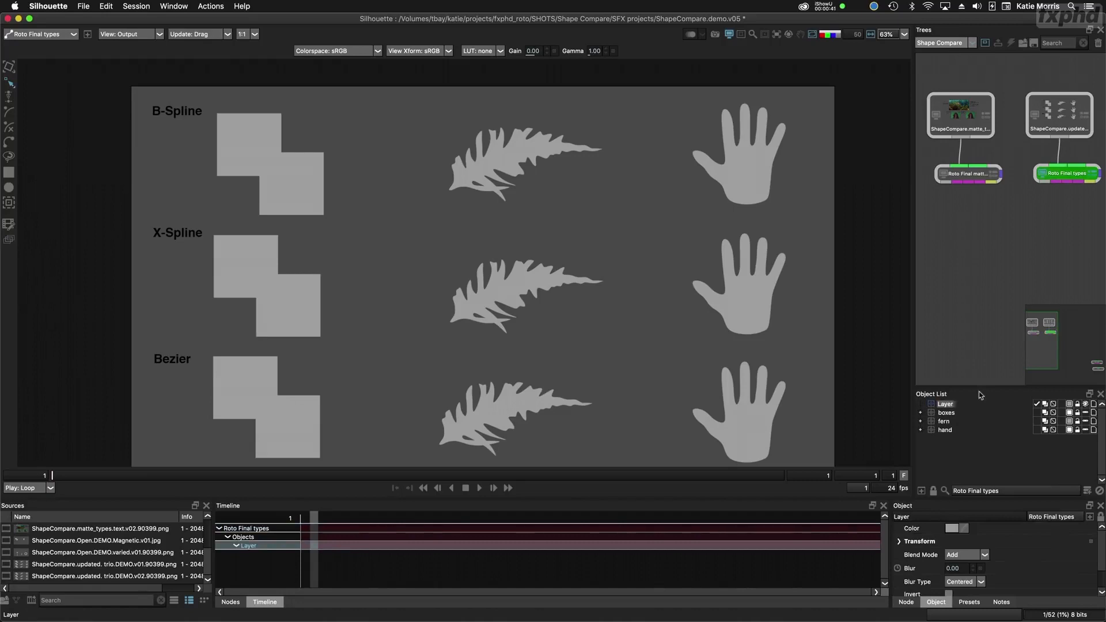
{"action": "type", "text": "demo shapes"}
{"action": "key", "text": "Return"}
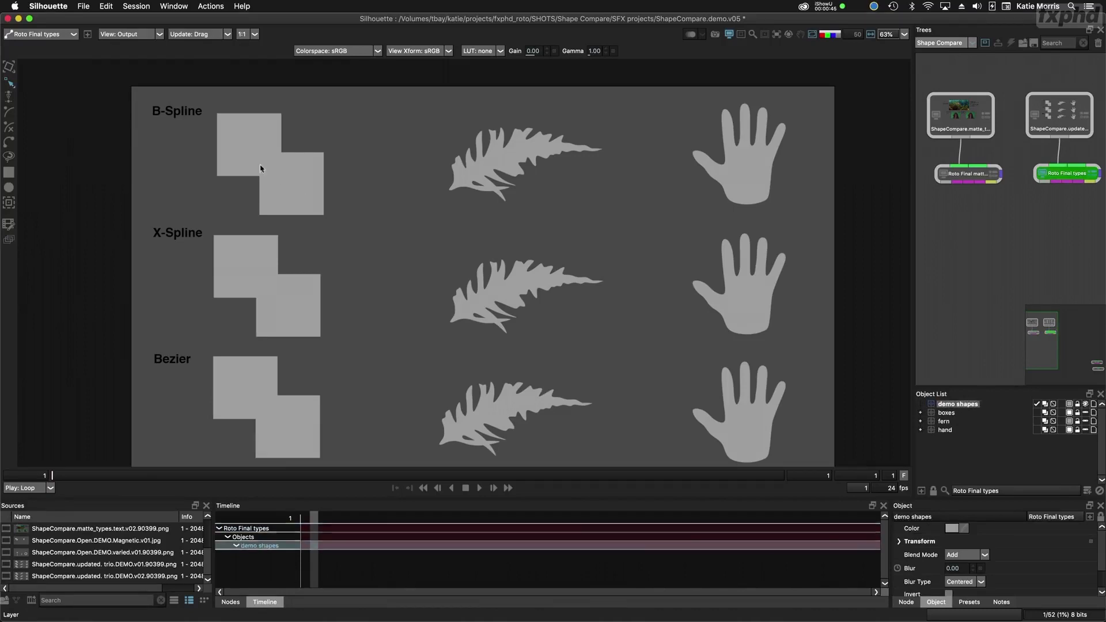
Step: Draw a closed B-Spline around the two overlapping boxes labelled B-Spline, with points at the corners and one on the left edge
{"action": "scroll", "coordinate": [259, 166], "scroll_direction": "up", "scroll_amount": 5}
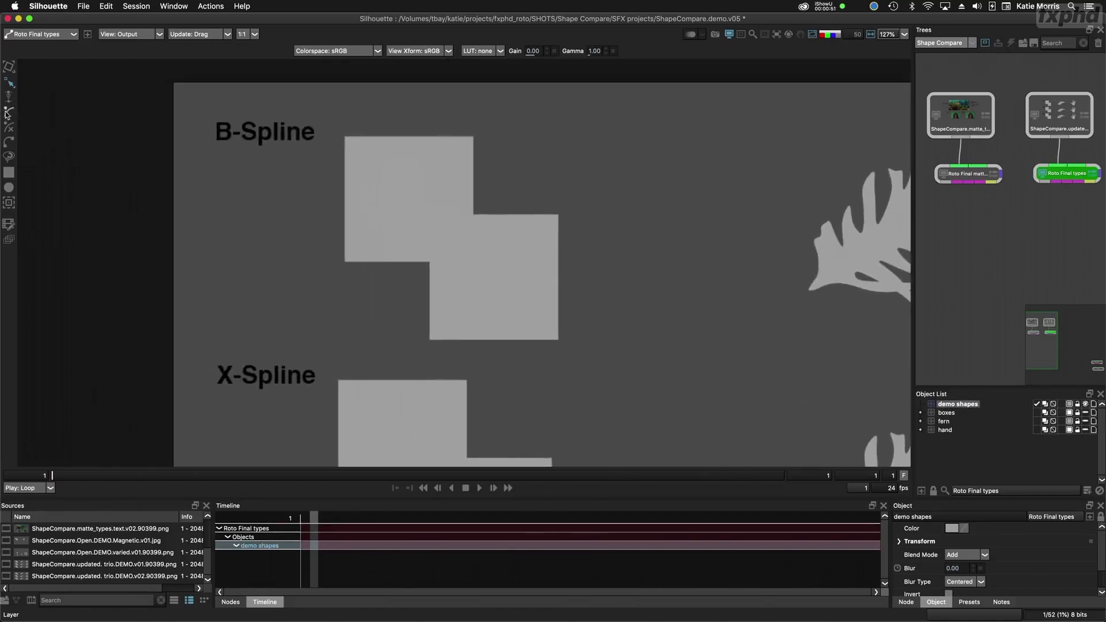
{"action": "left_click", "coordinate": [348, 133]}
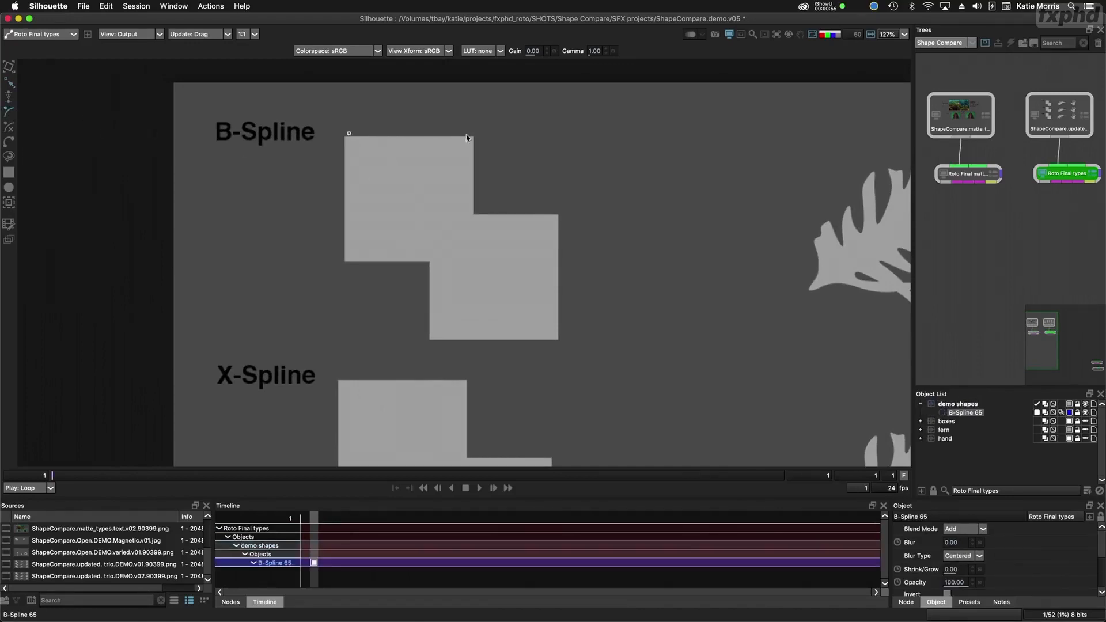
{"action": "left_click", "coordinate": [479, 212]}
{"action": "left_click", "coordinate": [551, 218]}
{"action": "left_click", "coordinate": [557, 342]}
{"action": "left_click", "coordinate": [431, 338]}
{"action": "left_click", "coordinate": [423, 268]}
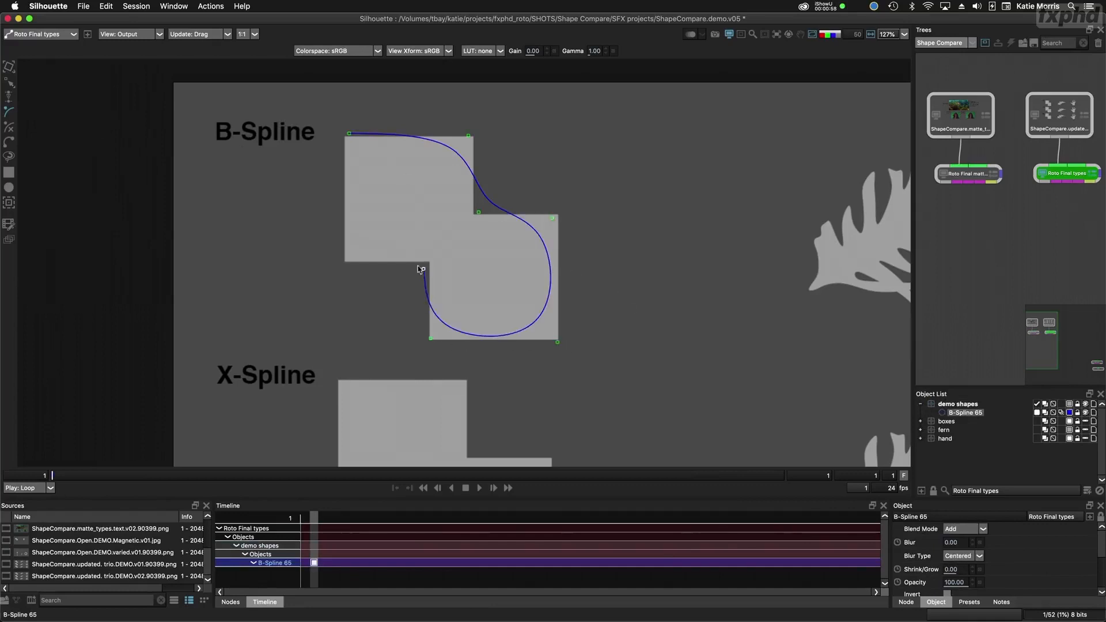
{"action": "left_click", "coordinate": [344, 264]}
{"action": "left_click", "coordinate": [344, 182]}
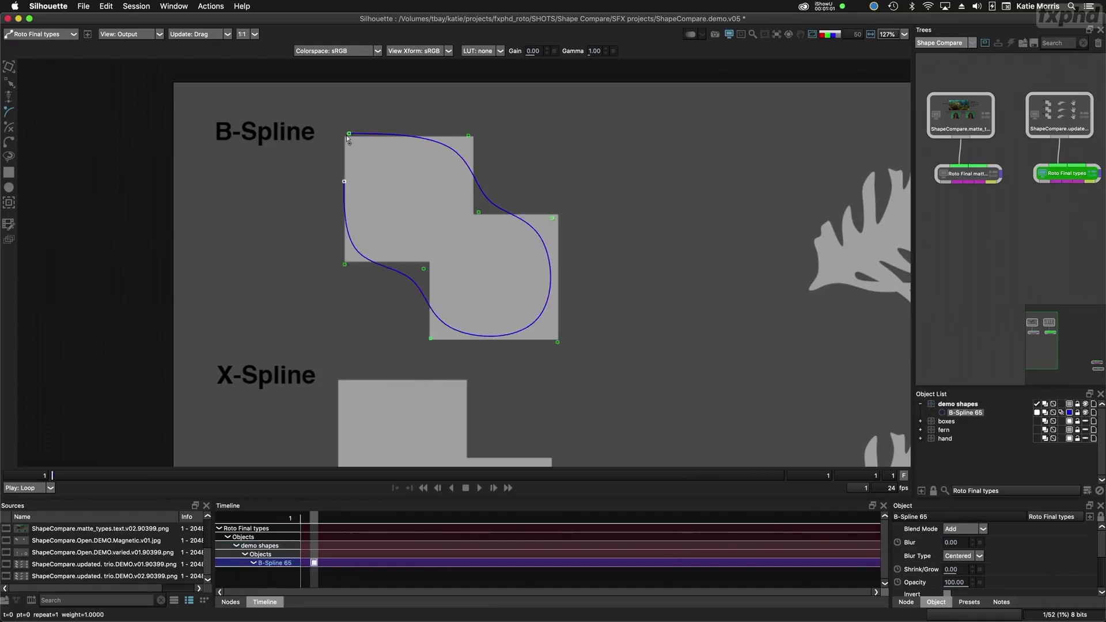
{"action": "left_click", "coordinate": [348, 135]}
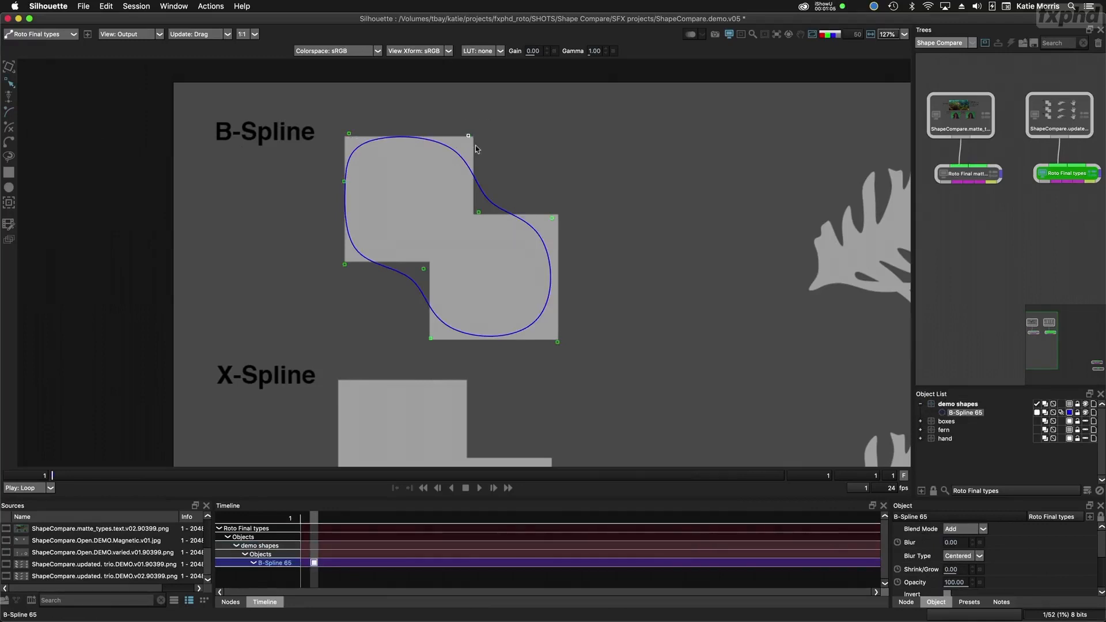
Step: Align the B-Spline point with the upper box's top-right corner and increase its weight to pull the curve into the corner
{"action": "left_click_drag", "start_coordinate": [476, 142], "coordinate": [486, 131]}
{"action": "mouse_move", "coordinate": [473, 134]}
{"action": "left_mouse_down"}
{"action": "mouse_move", "coordinate": [494, 123]}
{"action": "mouse_move", "coordinate": [476, 134]}
{"action": "left_mouse_up"}
{"action": "key", "text": "z"}
{"action": "left_click_drag", "start_coordinate": [475, 133], "coordinate": [474, 137]}
{"action": "key", "text": "z"}
{"action": "key", "text": "z"}
{"action": "left_click_drag", "start_coordinate": [593, 195], "coordinate": [542, 188]}
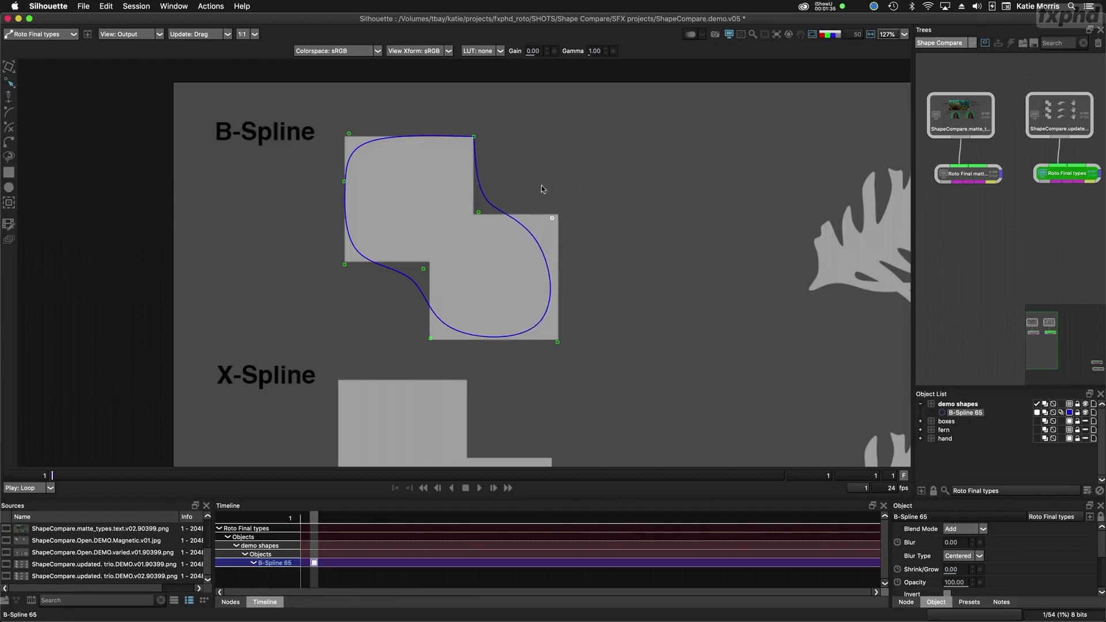
Step: Move the B-Spline points at the upper inner corner and the lower box's two right corners to fit the curve closer
{"action": "left_click_drag", "start_coordinate": [479, 213], "coordinate": [477, 218]}
{"action": "left_click_drag", "start_coordinate": [552, 219], "coordinate": [564, 219]}
{"action": "left_click_drag", "start_coordinate": [557, 342], "coordinate": [565, 350]}
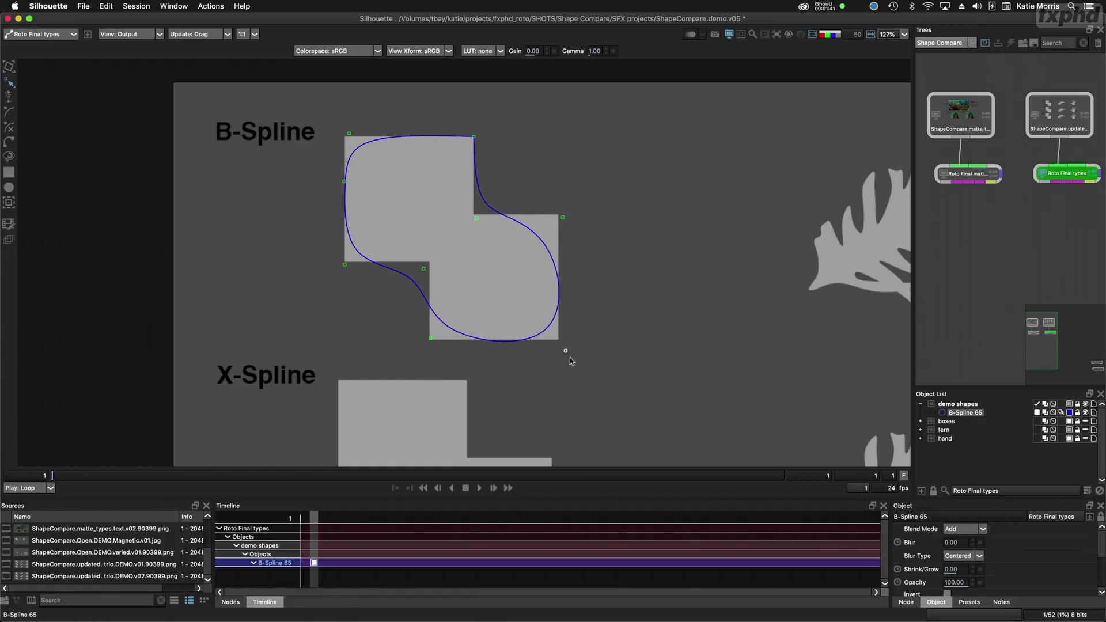
Step: Select all points of the B-Spline shape and convert them to corner points
{"action": "left_click", "coordinate": [559, 306]}
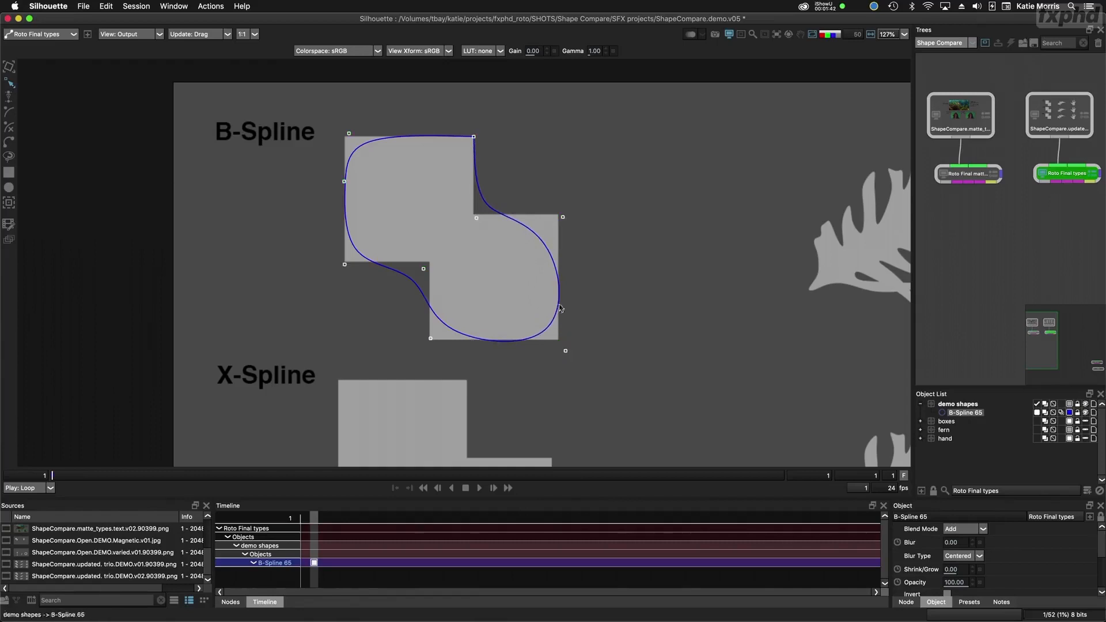
{"action": "right_click", "coordinate": [572, 258]}
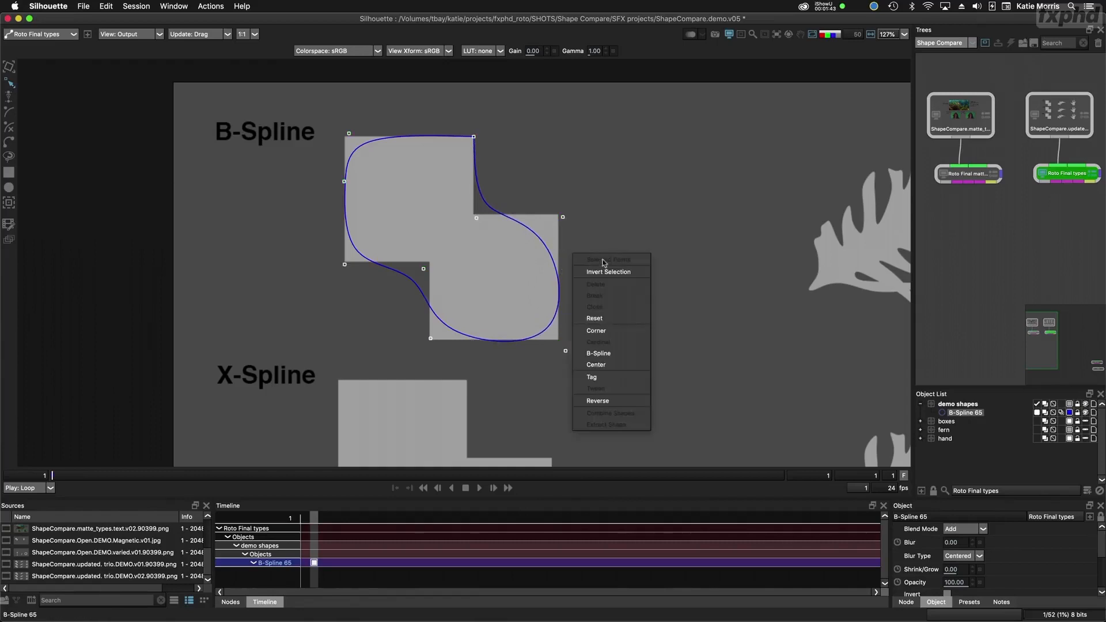
{"action": "left_click", "coordinate": [609, 336]}
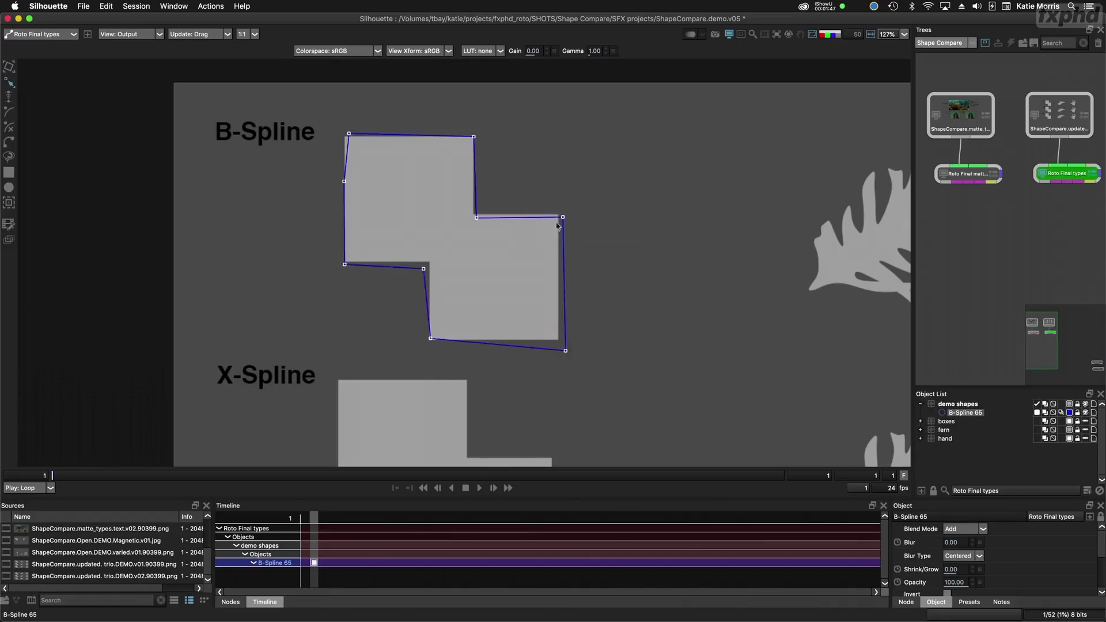
Step: Align the corner points along the boxes' upper edges and remove the extra point on the upper box's left edge
{"action": "left_click_drag", "start_coordinate": [562, 217], "coordinate": [559, 214]}
{"action": "left_click_drag", "start_coordinate": [476, 218], "coordinate": [474, 212]}
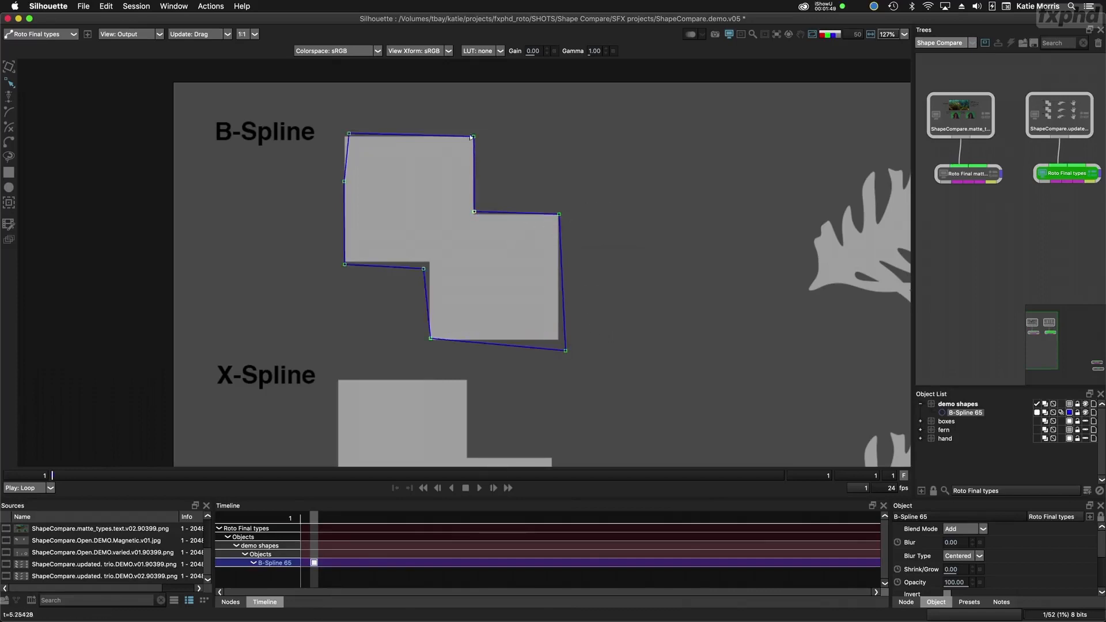
{"action": "left_click_drag", "start_coordinate": [471, 137], "coordinate": [467, 137]}
{"action": "left_click_drag", "start_coordinate": [348, 134], "coordinate": [342, 139]}
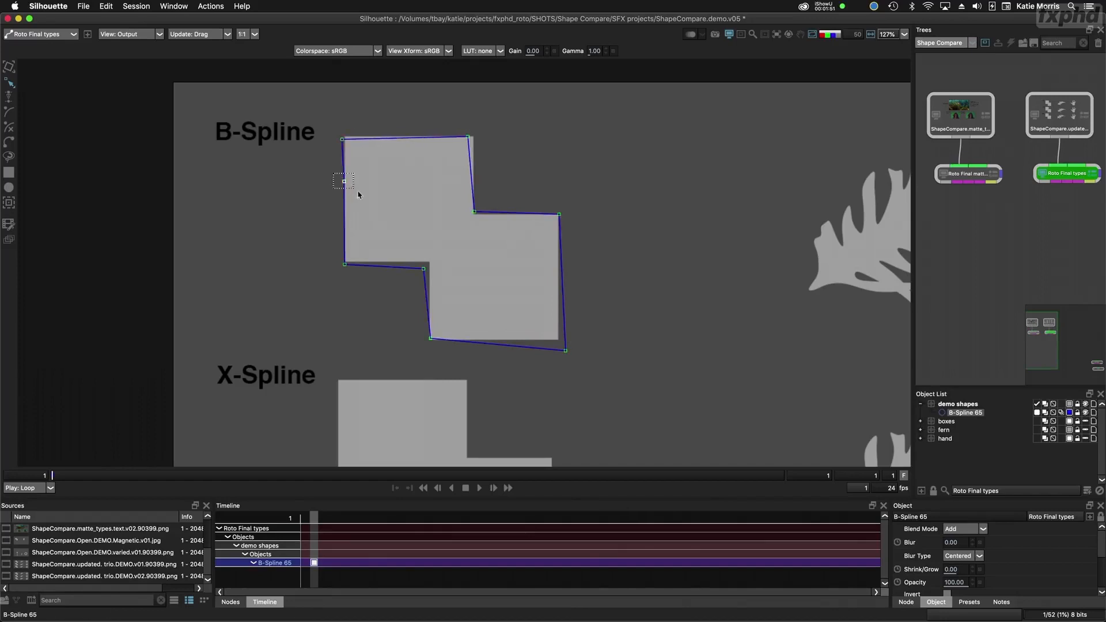
{"action": "left_click_drag", "start_coordinate": [358, 192], "coordinate": [349, 187]}
{"action": "left_click_drag", "start_coordinate": [342, 140], "coordinate": [345, 134]}
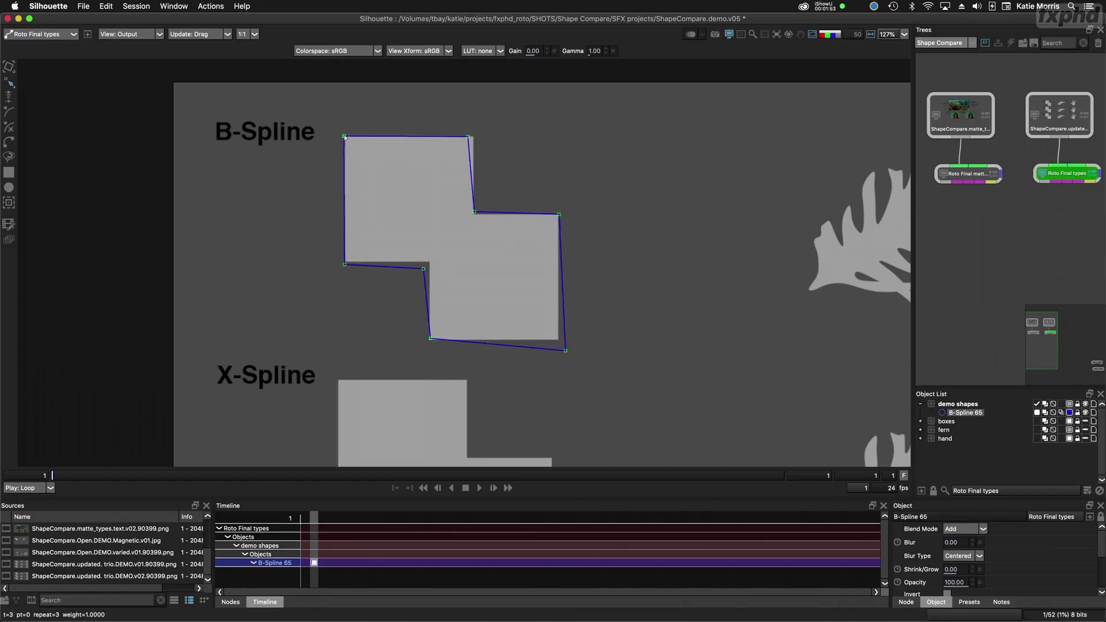
{"action": "left_click_drag", "start_coordinate": [468, 137], "coordinate": [477, 137]}
Step: Delete the point at the upper inner corner, insert a new one there, and align it with the boxes
{"action": "left_click", "coordinate": [474, 211]}
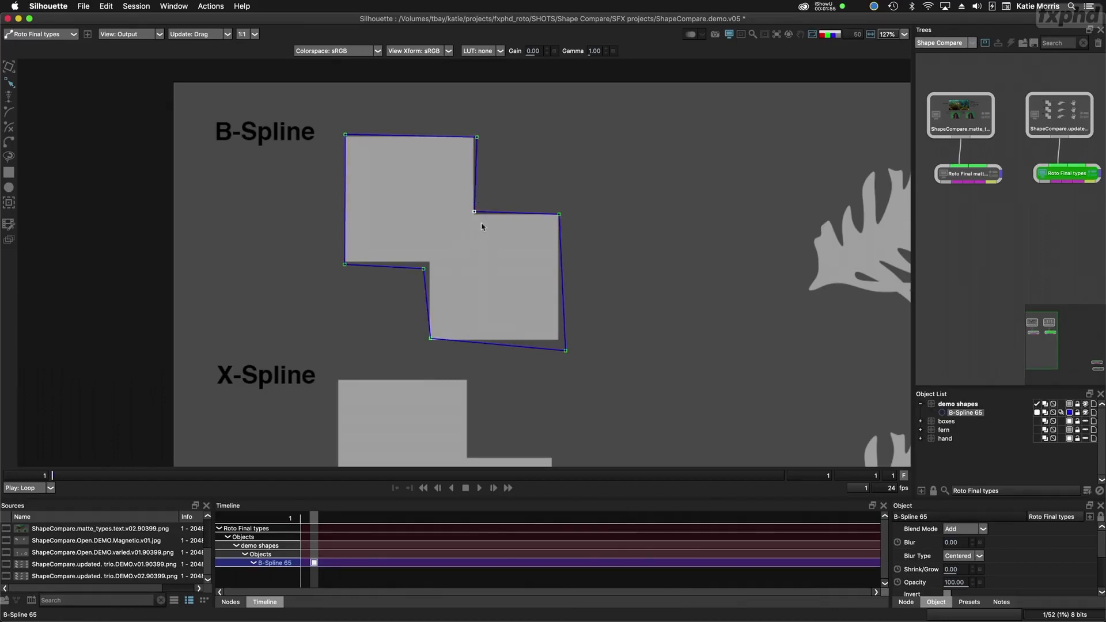
{"action": "key", "text": "Delete"}
{"action": "left_click", "coordinate": [517, 175]}
{"action": "left_click_drag", "start_coordinate": [517, 177], "coordinate": [480, 211]}
{"action": "left_click", "coordinate": [474, 211], "text": "super"}
{"action": "left_click_drag", "start_coordinate": [476, 210], "coordinate": [473, 216]}
Step: Move the lower inner corner, lower box's bottom-right and upper box's bottom-left points onto the box corners
{"action": "left_click_drag", "start_coordinate": [424, 269], "coordinate": [423, 263]}
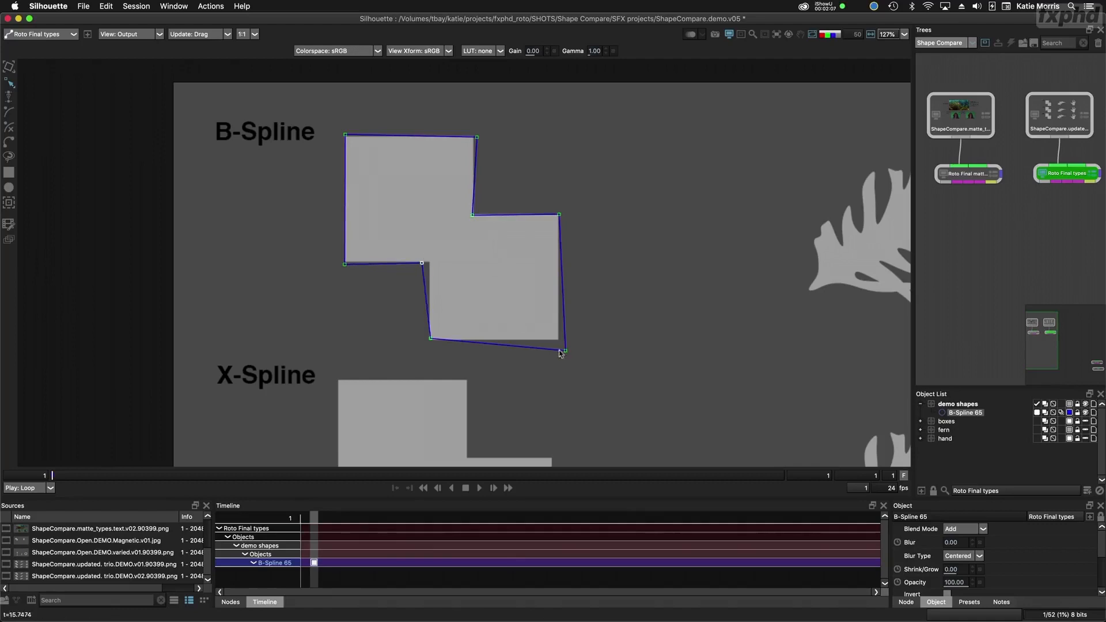
{"action": "left_click_drag", "start_coordinate": [563, 350], "coordinate": [556, 341]}
{"action": "left_click_drag", "start_coordinate": [422, 264], "coordinate": [431, 261]}
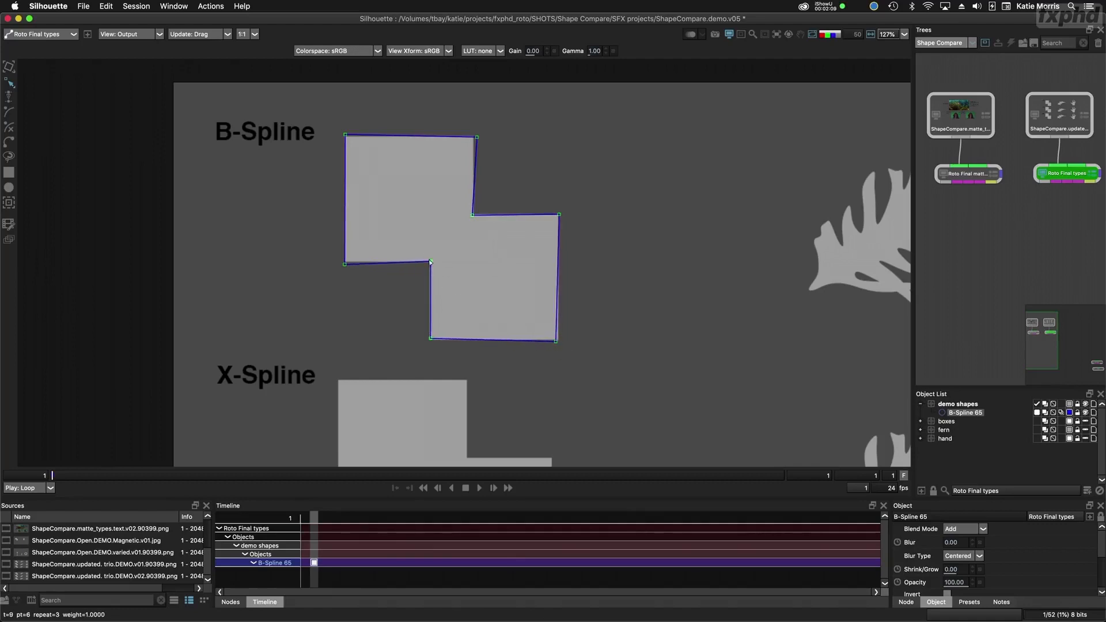
{"action": "left_click_drag", "start_coordinate": [345, 265], "coordinate": [346, 262]}
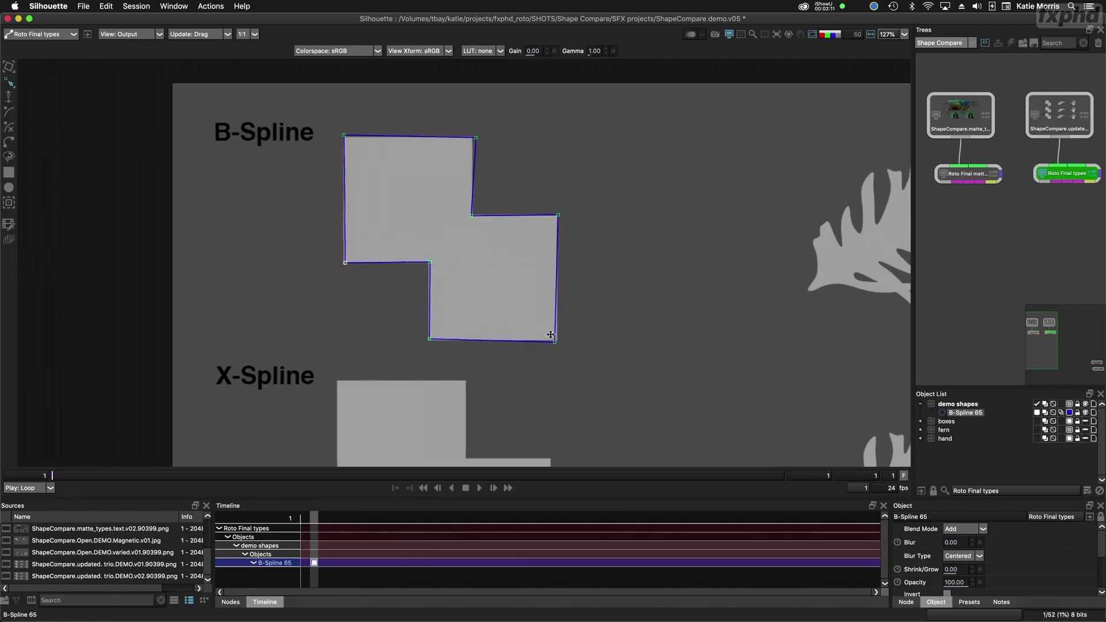
Step: Choose the X-Spline tool and apply Cardinal as the X-Spline point type in the Shape preferences
{"action": "scroll", "coordinate": [544, 329], "scroll_direction": "down", "scroll_amount": 5}
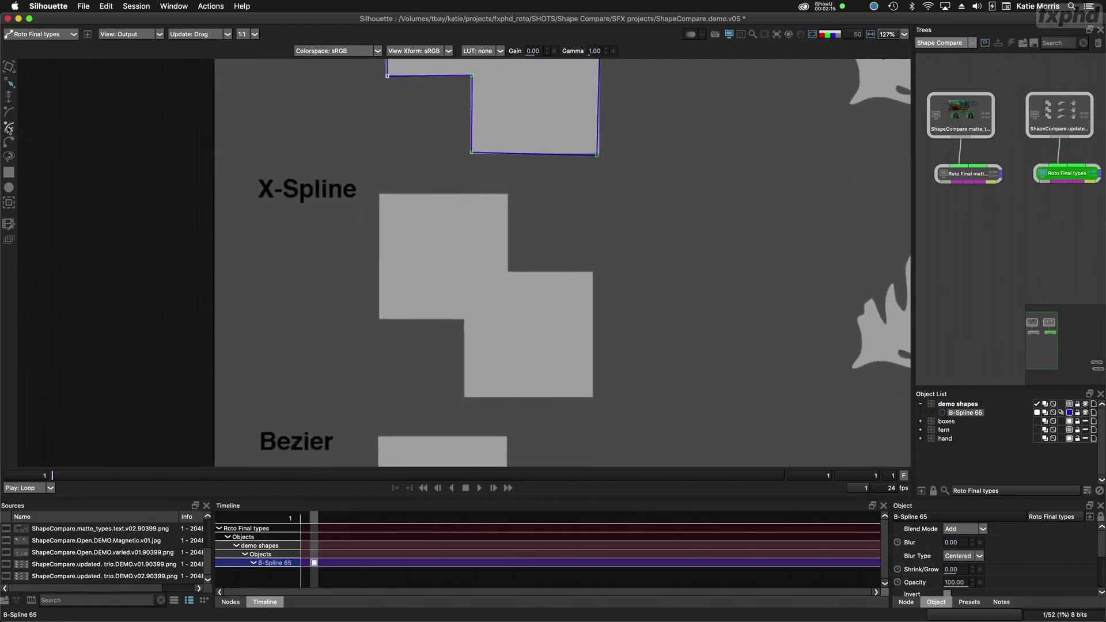
{"action": "left_click", "coordinate": [9, 130]}
{"action": "left_click", "coordinate": [50, 7]}
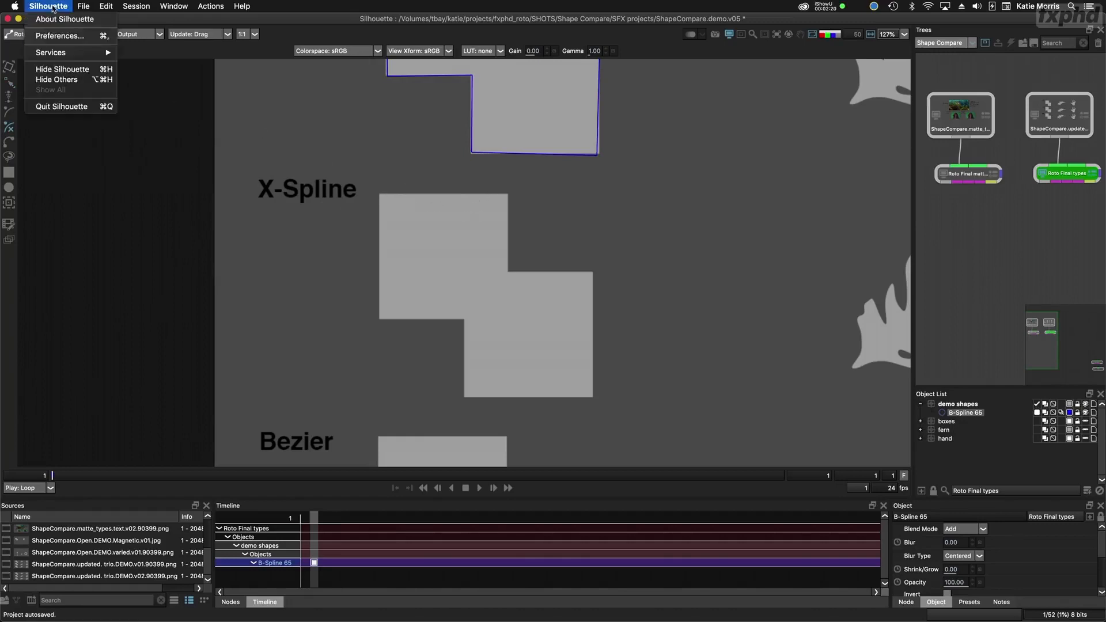
{"action": "left_click", "coordinate": [57, 36]}
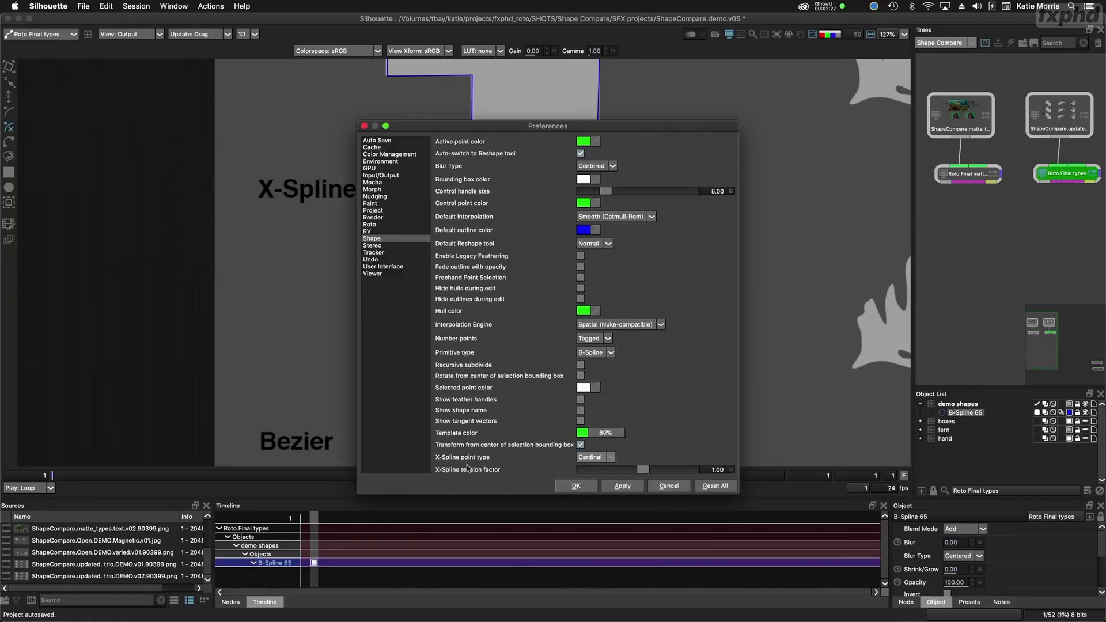
{"action": "left_click", "coordinate": [598, 461]}
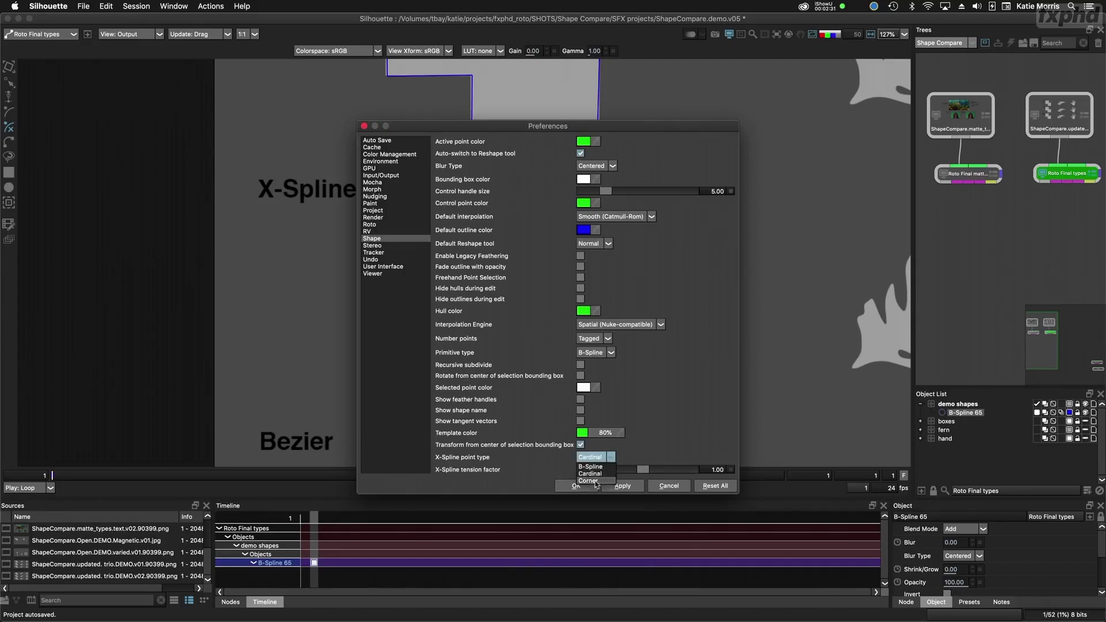
{"action": "left_click", "coordinate": [595, 475]}
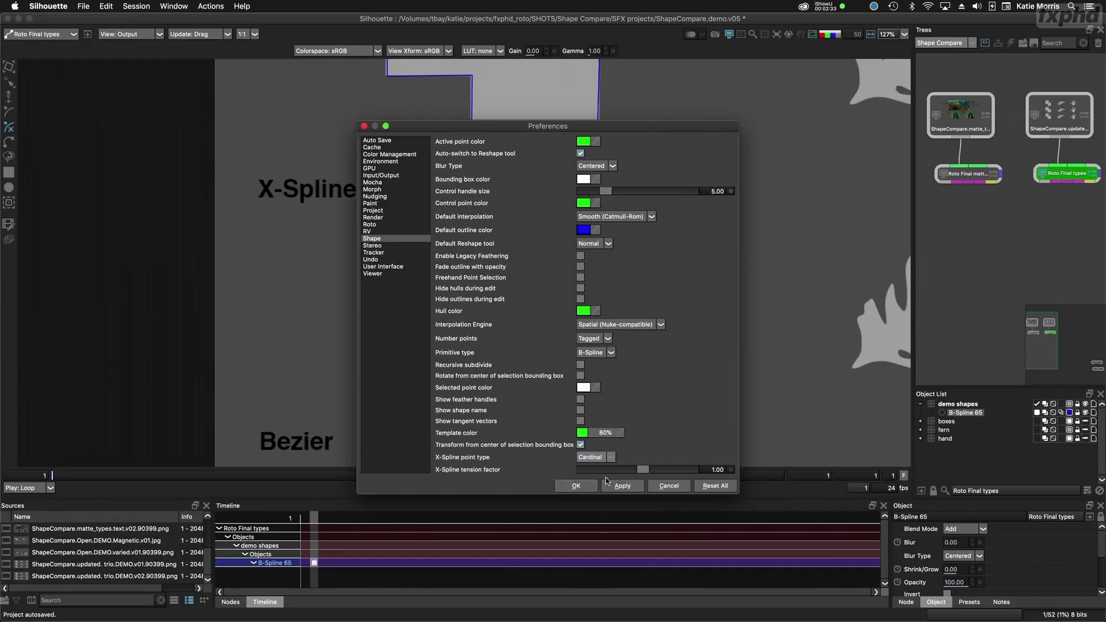
{"action": "left_click", "coordinate": [623, 487]}
{"action": "left_click", "coordinate": [576, 486]}
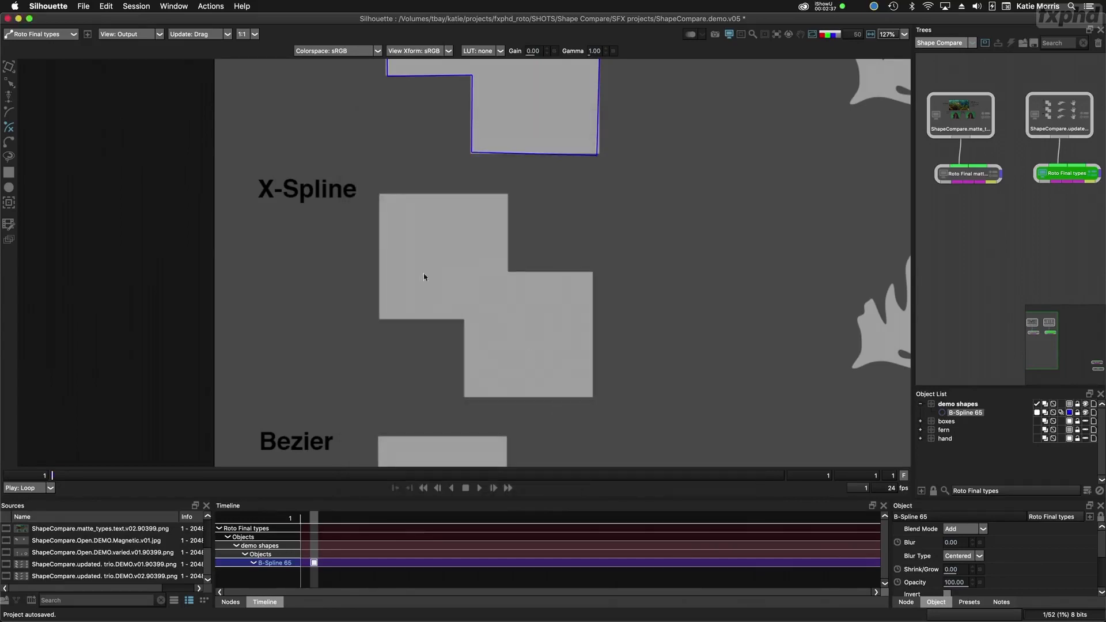
Step: Draw a closed X-Spline around the boxes labelled X-Spline, with points near the corners and one on the lower box's right edge
{"action": "left_click", "coordinate": [381, 194]}
{"action": "left_click", "coordinate": [509, 195]}
{"action": "left_click", "coordinate": [513, 264]}
{"action": "left_click", "coordinate": [590, 272]}
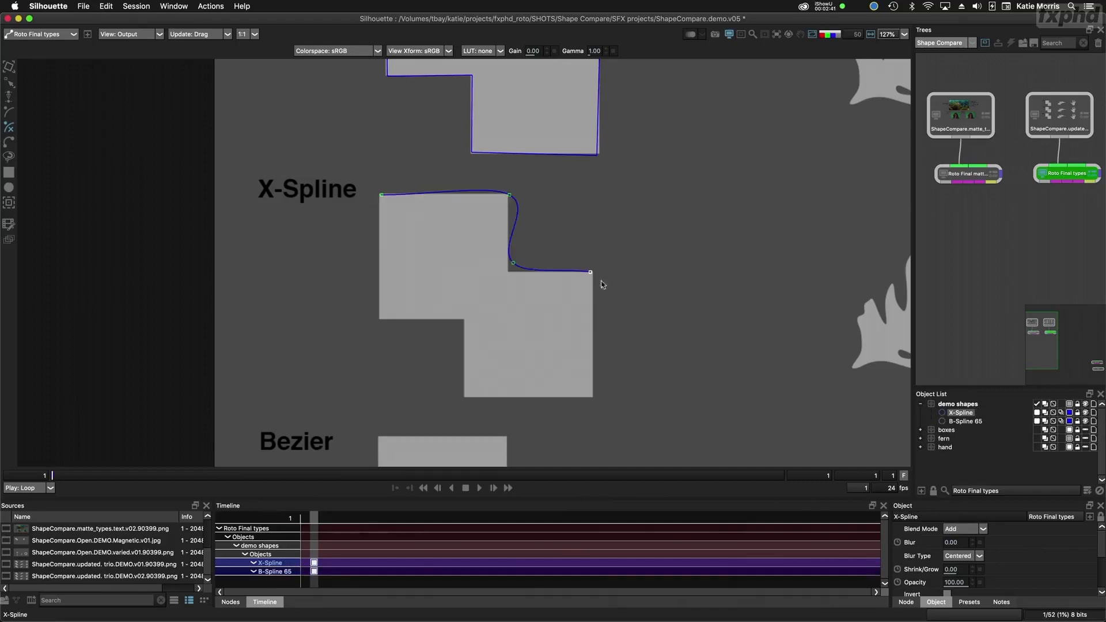
{"action": "left_click", "coordinate": [595, 340]}
{"action": "left_click", "coordinate": [598, 396]}
{"action": "left_click", "coordinate": [465, 396]}
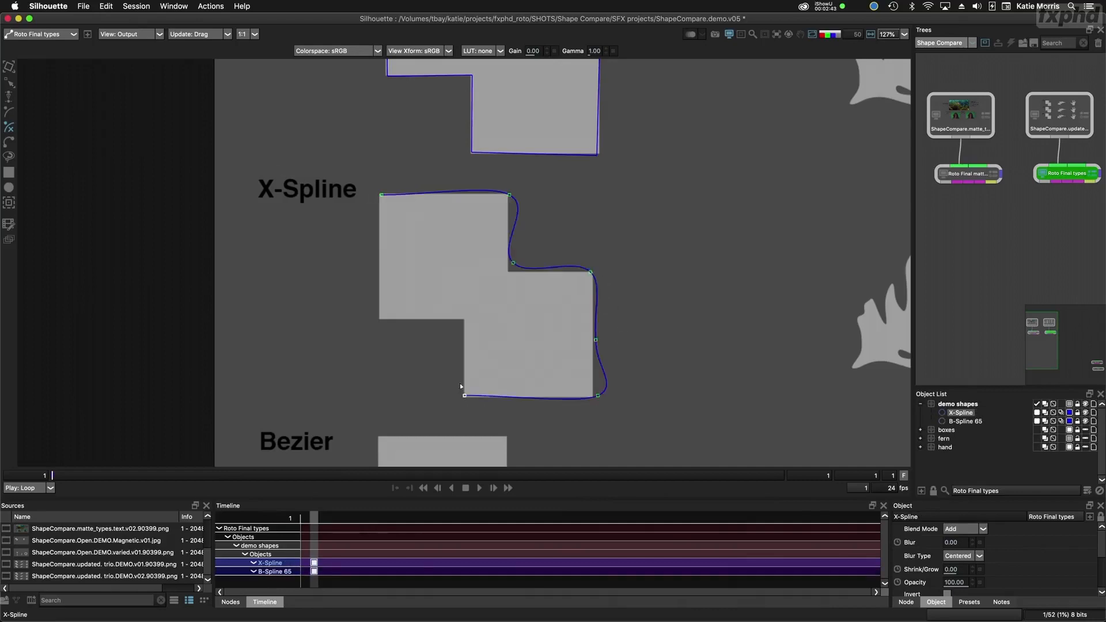
{"action": "left_click", "coordinate": [463, 323]}
{"action": "left_click", "coordinate": [395, 319]}
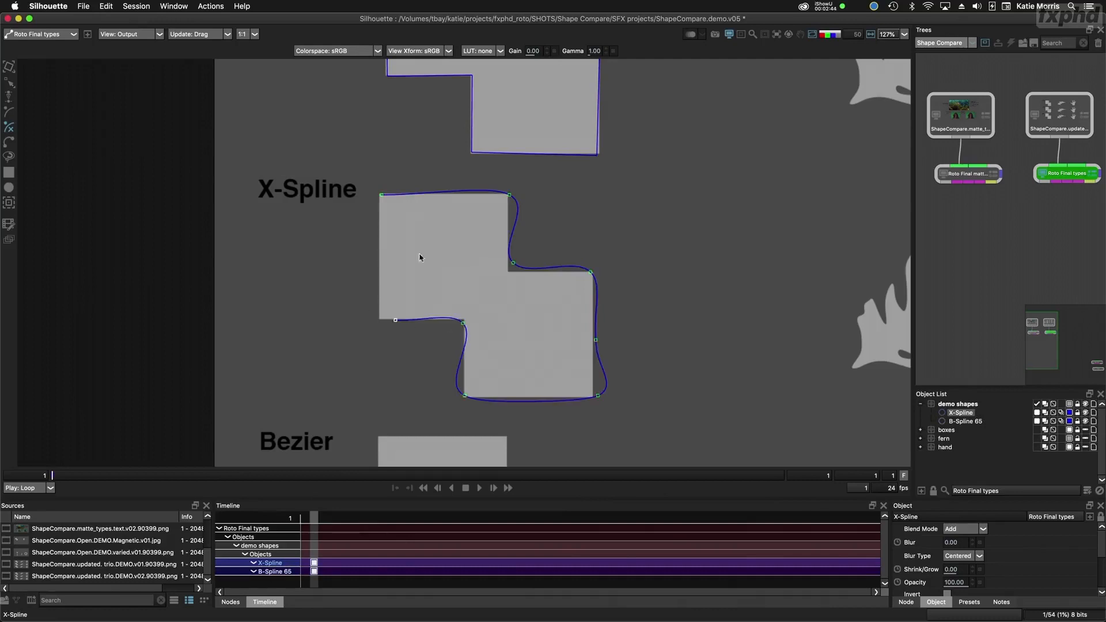
{"action": "left_click", "coordinate": [381, 194]}
Step: Close the X-Spline and move its upper box's bottom-left and top-right, upper inner corner, right-edge and bottom-right points onto the boxes' outline
{"action": "left_click_drag", "start_coordinate": [510, 195], "coordinate": [512, 198]}
{"action": "left_click_drag", "start_coordinate": [395, 320], "coordinate": [377, 320]}
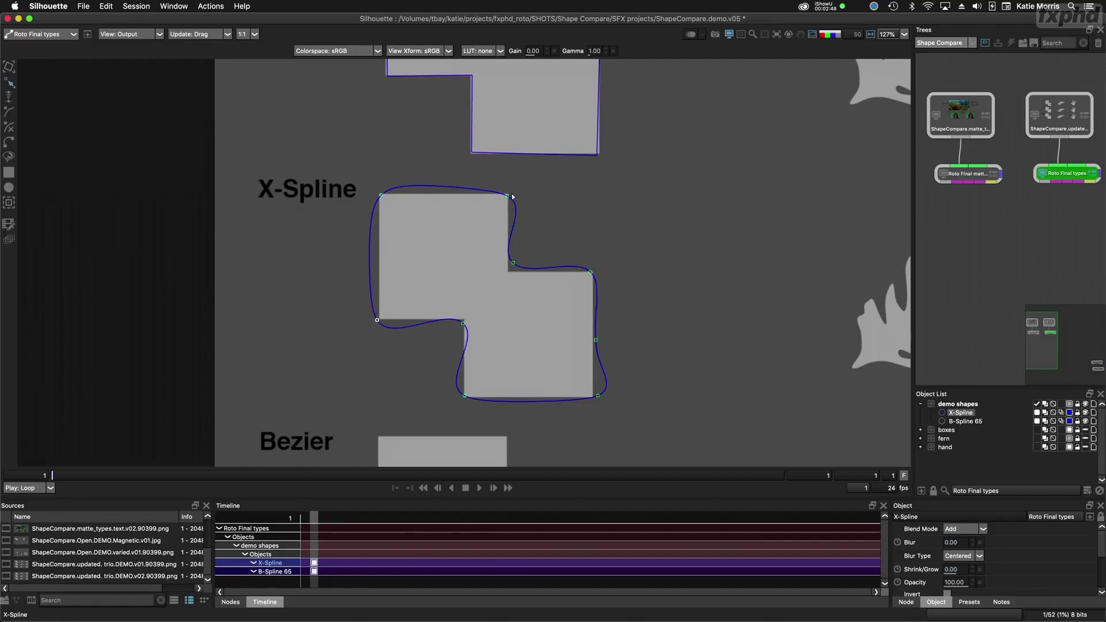
{"action": "left_click_drag", "start_coordinate": [507, 196], "coordinate": [503, 196]}
{"action": "left_click_drag", "start_coordinate": [513, 263], "coordinate": [512, 270]}
{"action": "left_click_drag", "start_coordinate": [596, 340], "coordinate": [589, 339]}
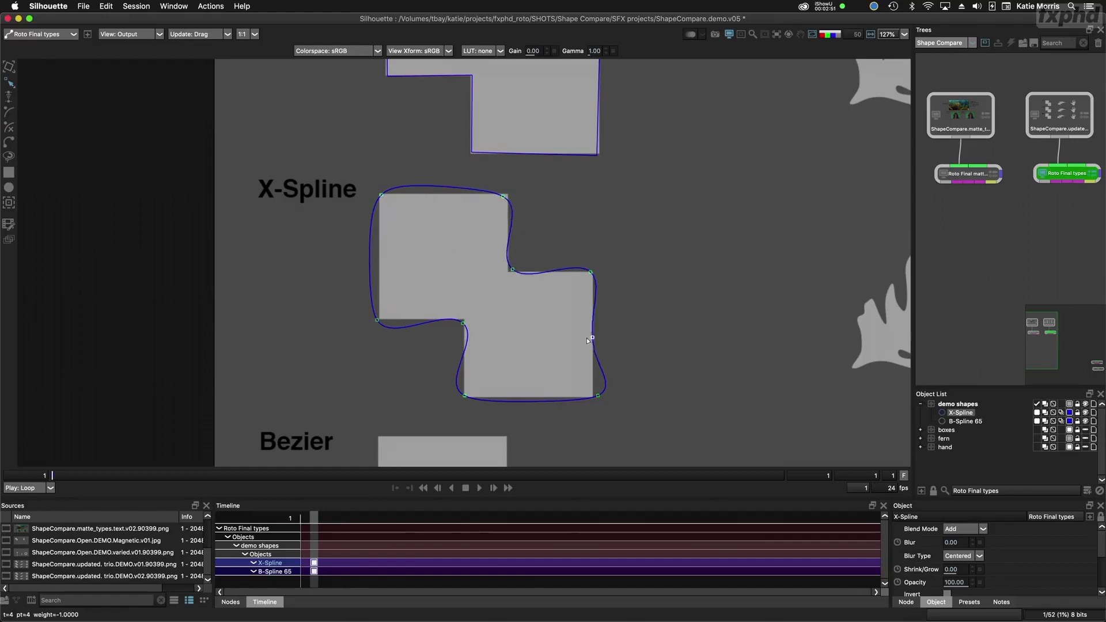
{"action": "left_click_drag", "start_coordinate": [598, 395], "coordinate": [566, 412]}
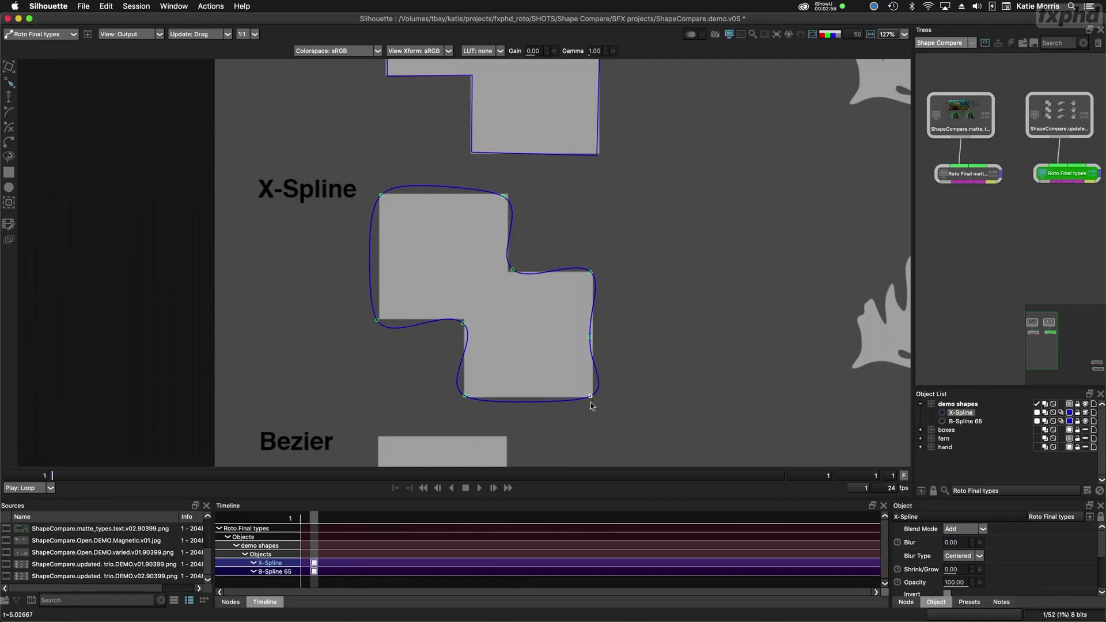
Step: Select all points of the X-Spline and convert them to Corner points
{"action": "key", "text": "super+a"}
{"action": "right_click", "coordinate": [596, 320]}
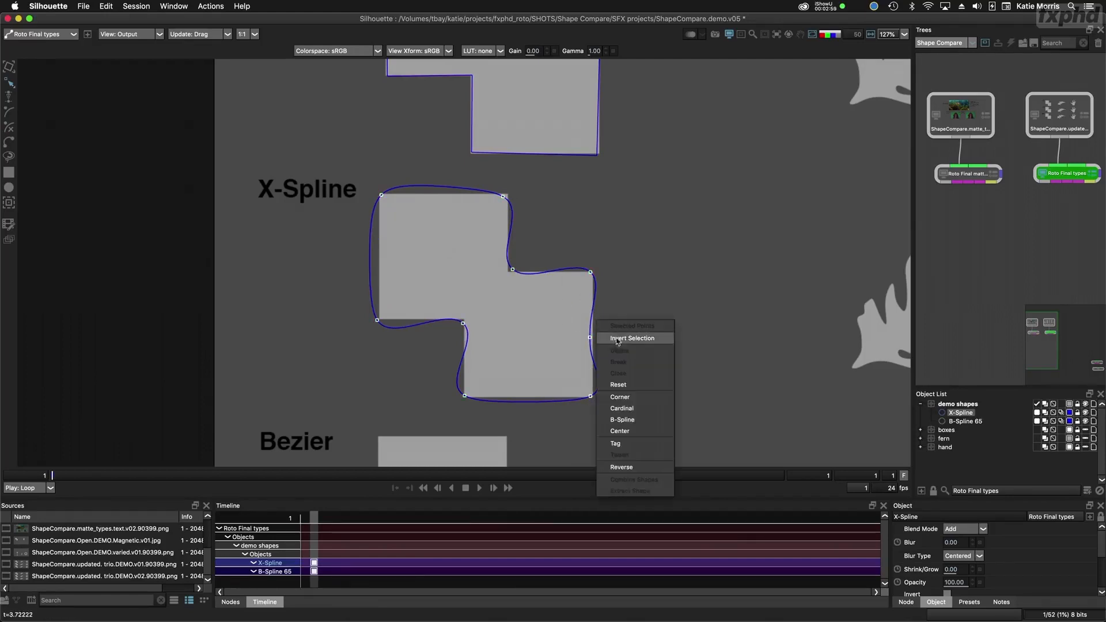
{"action": "left_click", "coordinate": [617, 400]}
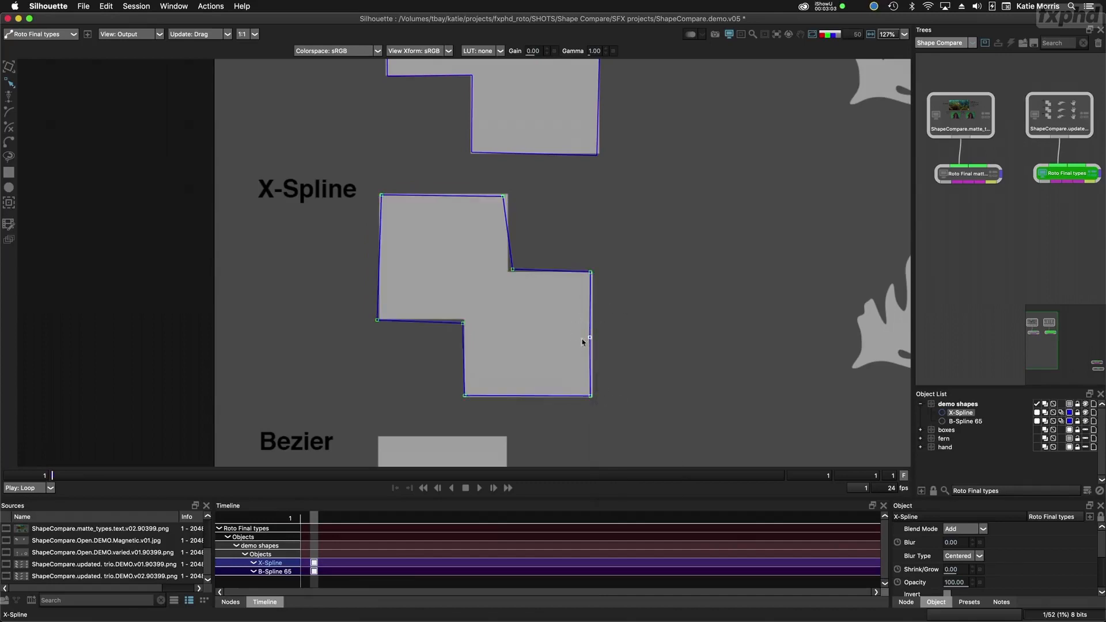
Step: Align the X-Spline's upper box top-right point, both inner corner points and upper box bottom-left point with the box corners
{"action": "left_click", "coordinate": [566, 293]}
{"action": "left_click_drag", "start_coordinate": [504, 196], "coordinate": [508, 195]}
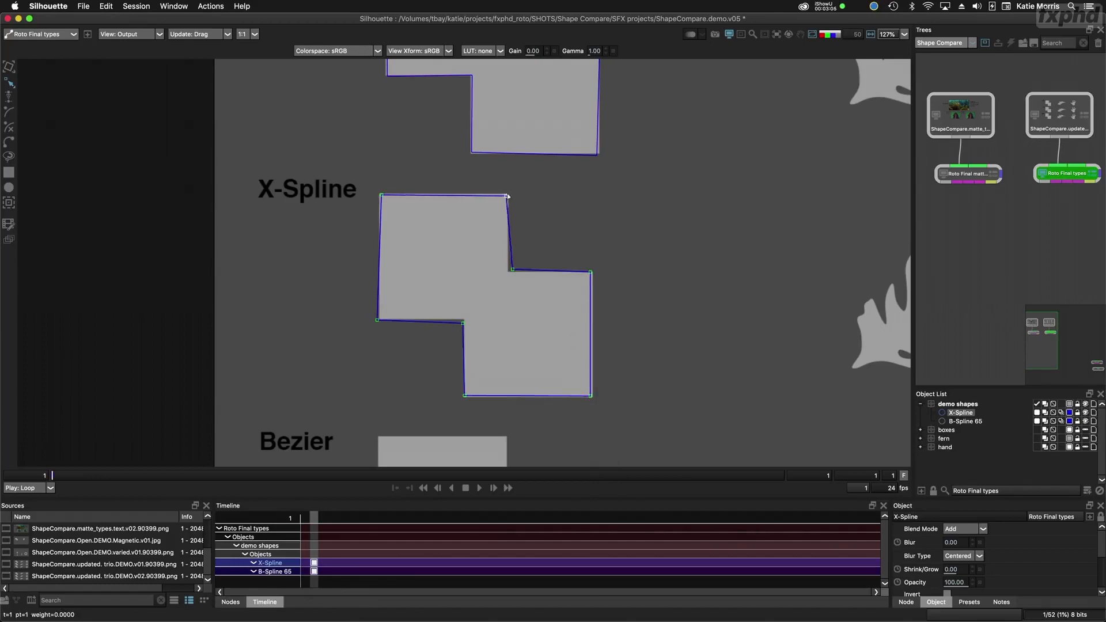
{"action": "left_click_drag", "start_coordinate": [512, 269], "coordinate": [507, 271]}
{"action": "left_click_drag", "start_coordinate": [463, 325], "coordinate": [462, 320]}
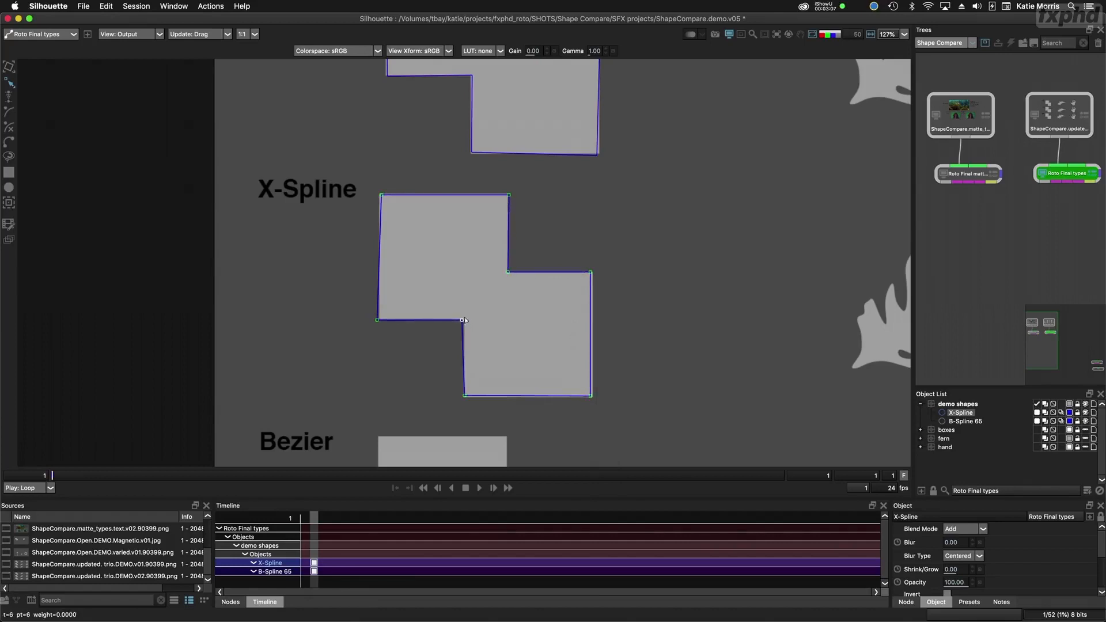
{"action": "left_click", "coordinate": [377, 321]}
{"action": "left_click_drag", "start_coordinate": [378, 320], "coordinate": [379, 319]}
Step: Draw a closed Bezier around the boxes labelled Bezier, with a point at each corner and a curved one at the lower box's top-right
{"action": "left_click_drag", "start_coordinate": [516, 336], "coordinate": [547, 131]}
{"action": "left_click_drag", "start_coordinate": [522, 292], "coordinate": [553, 251]}
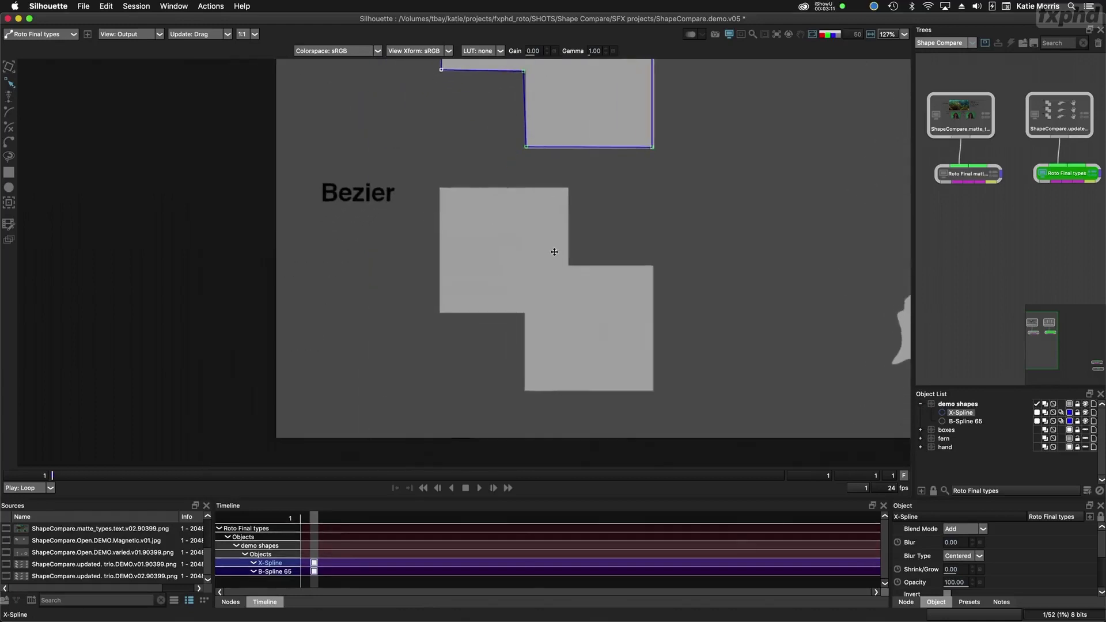
{"action": "left_click", "coordinate": [9, 143]}
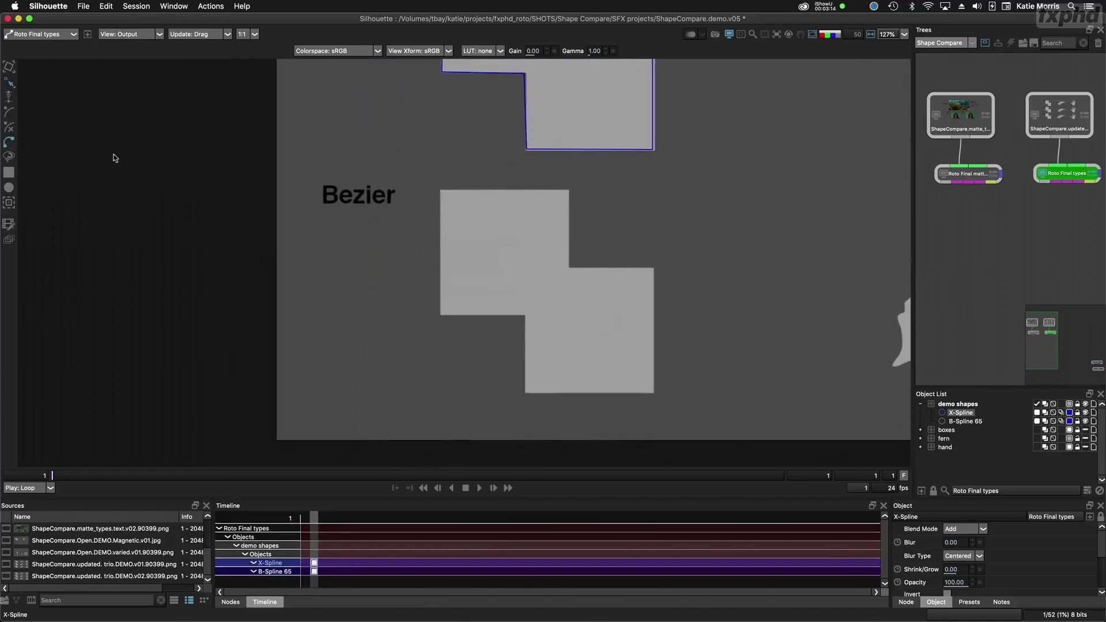
{"action": "left_click", "coordinate": [443, 191]}
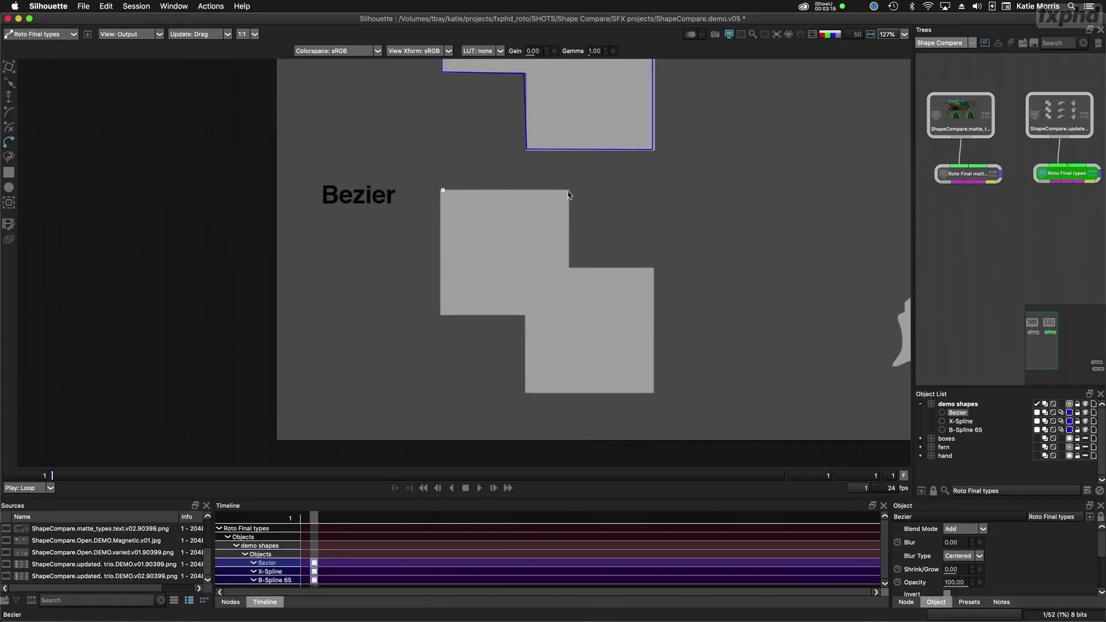
{"action": "left_click", "coordinate": [570, 190]}
{"action": "left_click", "coordinate": [569, 270]}
{"action": "left_click_drag", "start_coordinate": [648, 268], "coordinate": [673, 290]}
{"action": "left_click", "coordinate": [657, 392]}
{"action": "left_click", "coordinate": [526, 392]}
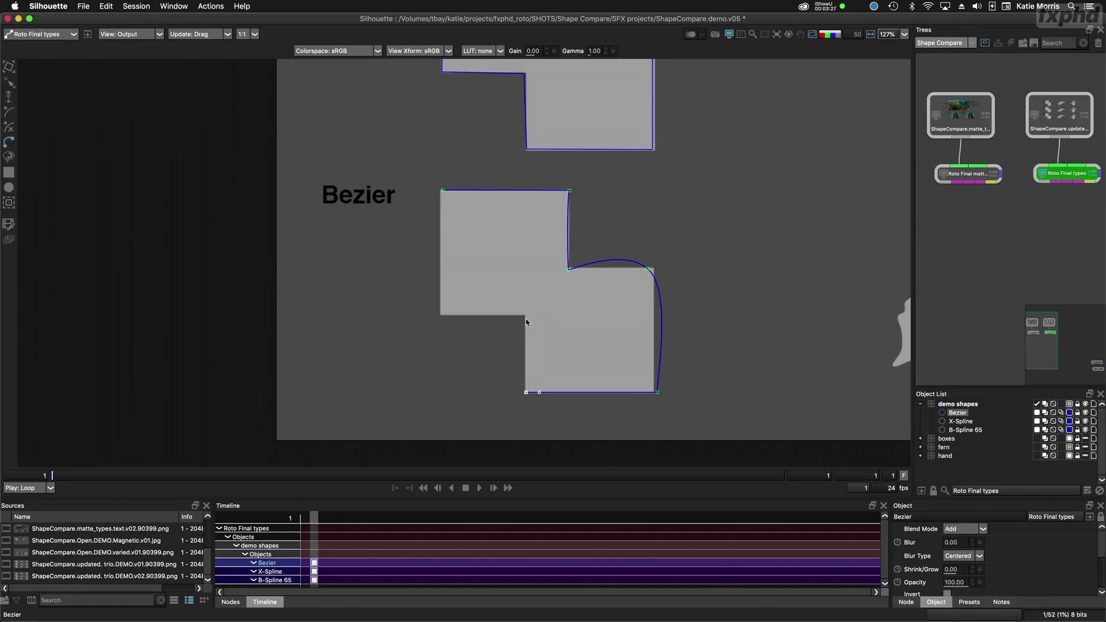
{"action": "left_click", "coordinate": [523, 318]}
{"action": "left_click", "coordinate": [442, 314]}
{"action": "left_click", "coordinate": [443, 190]}
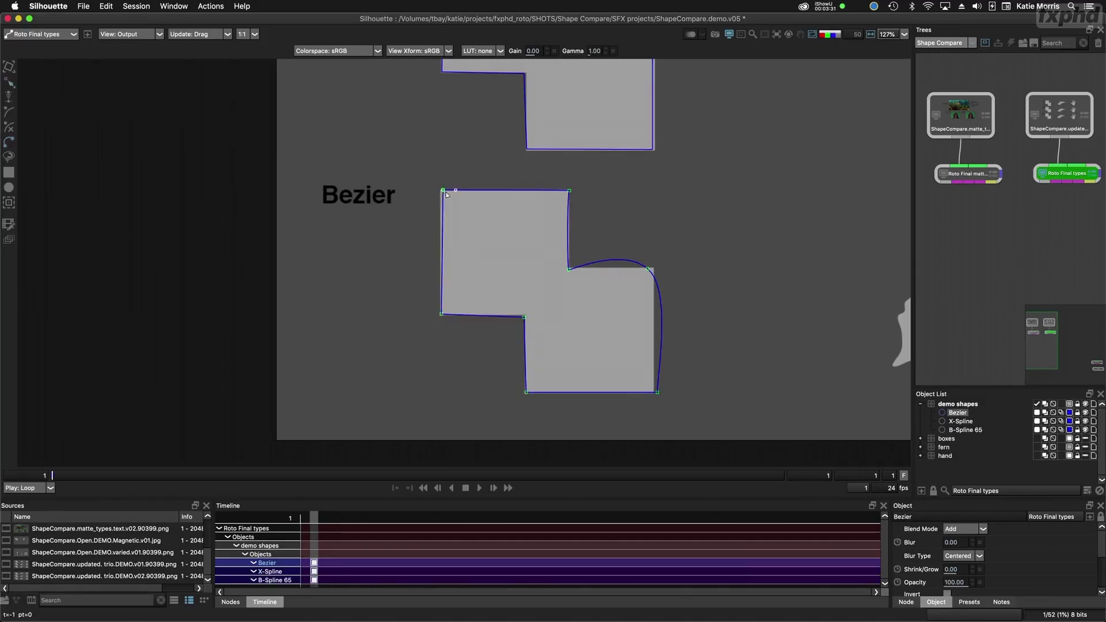
Step: Reposition the Bezier's curved point at the lower box's top-right corner and shorten its tangent handles to tighten the curve
{"action": "mouse_move", "coordinate": [649, 269]}
{"action": "left_mouse_down"}
{"action": "mouse_move", "coordinate": [633, 255]}
{"action": "mouse_move", "coordinate": [662, 277]}
{"action": "mouse_move", "coordinate": [652, 269]}
{"action": "left_mouse_up"}
{"action": "left_click", "coordinate": [682, 282]}
{"action": "left_click", "coordinate": [656, 271]}
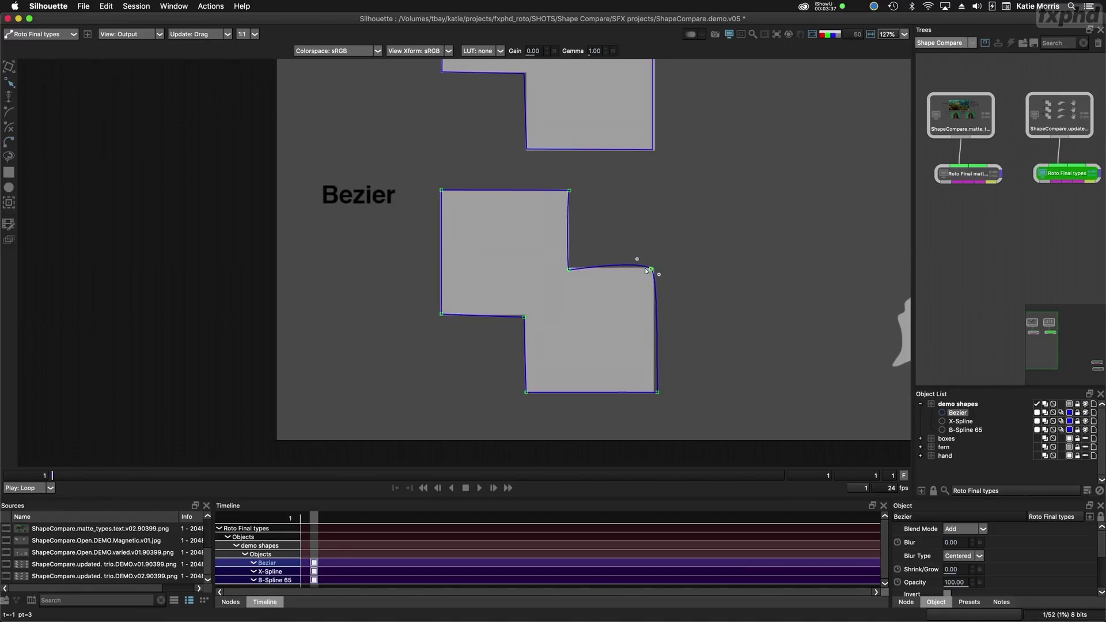
{"action": "left_click_drag", "start_coordinate": [569, 270], "coordinate": [570, 273]}
{"action": "mouse_move", "coordinate": [653, 270]}
{"action": "left_mouse_down"}
{"action": "mouse_move", "coordinate": [642, 266]}
{"action": "mouse_move", "coordinate": [654, 270]}
{"action": "left_mouse_up"}
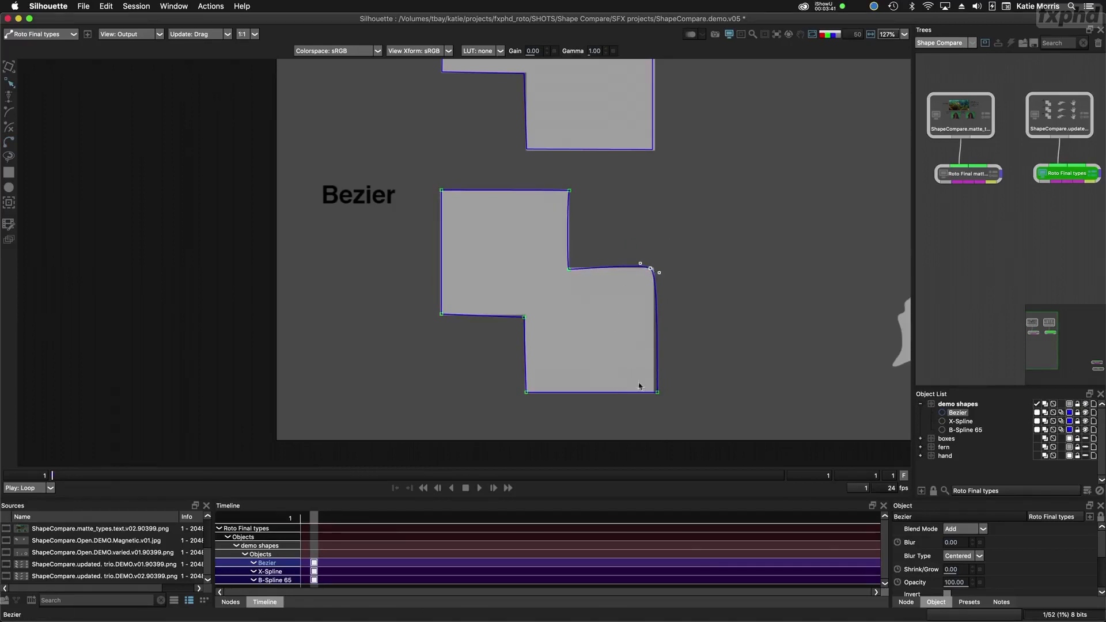
Step: Select all points of the Bezier shape and convert them to Corner points
{"action": "left_click", "coordinate": [657, 392]}
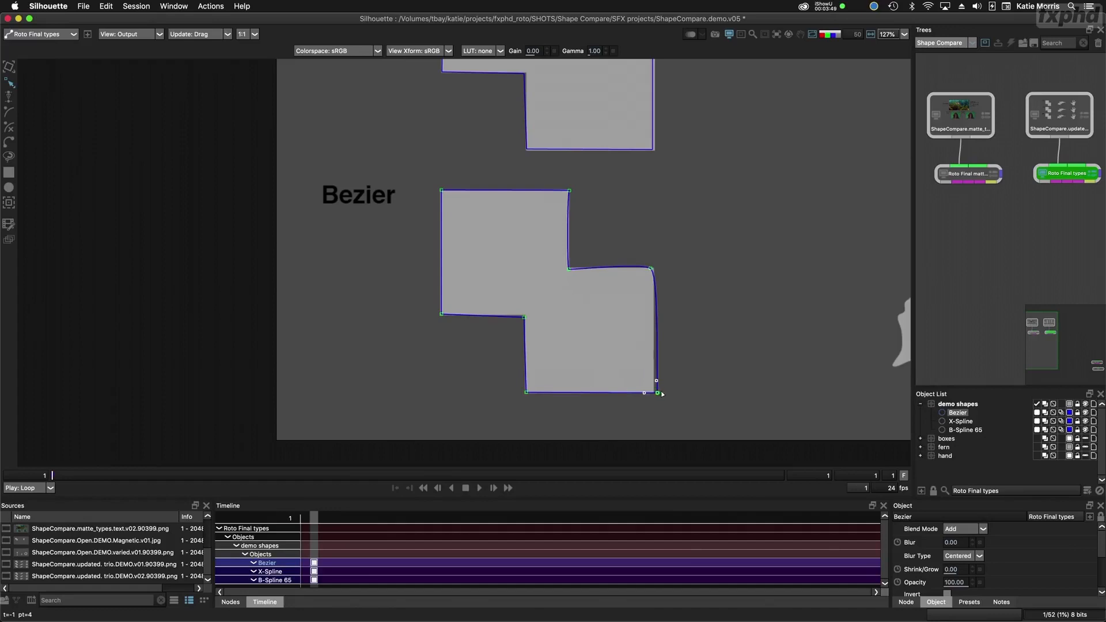
{"action": "right_click", "coordinate": [700, 311]}
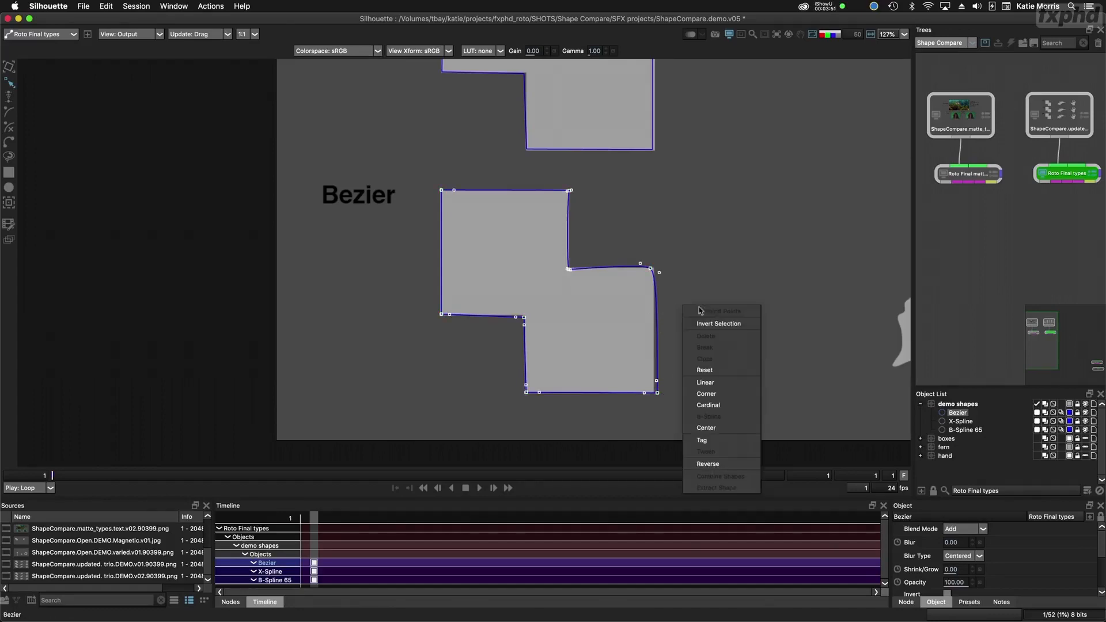
{"action": "left_click", "coordinate": [706, 394]}
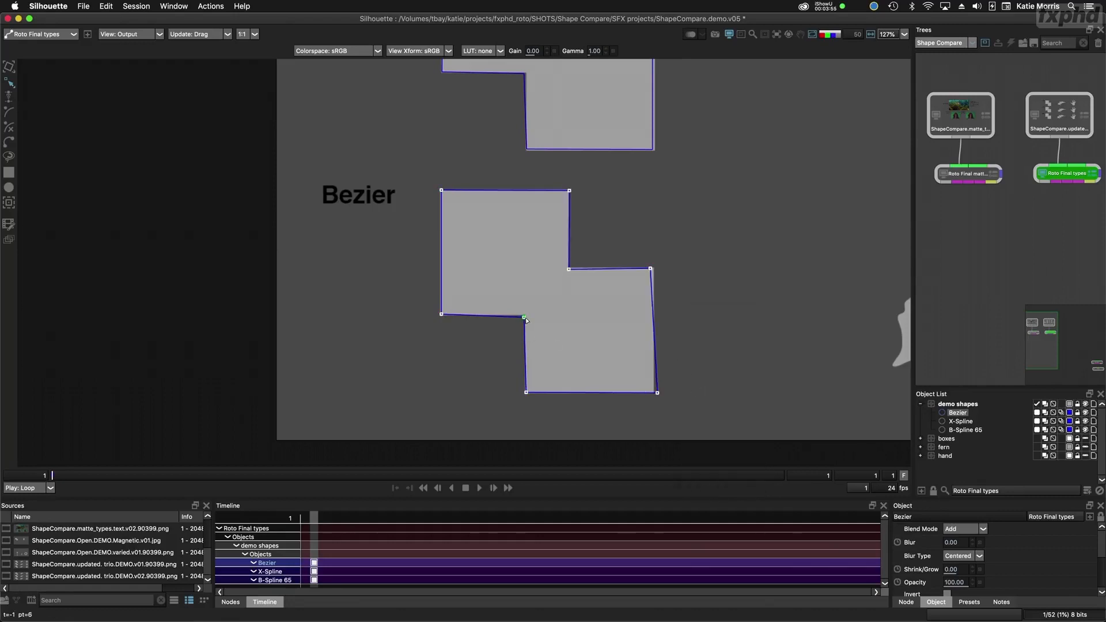
Step: Move the Bezier's lower inner corner, upper box bottom-left and lower box outer corner points onto the box corners
{"action": "scroll", "coordinate": [526, 328], "scroll_direction": "up", "scroll_amount": 2}
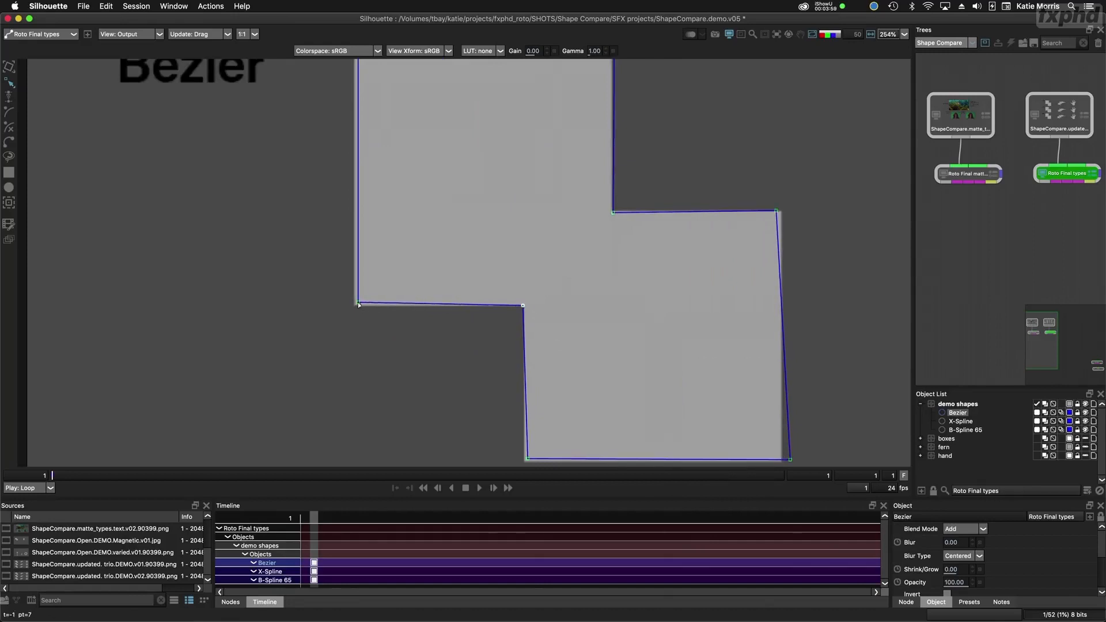
{"action": "scroll", "coordinate": [520, 304], "scroll_direction": "down", "scroll_amount": 2}
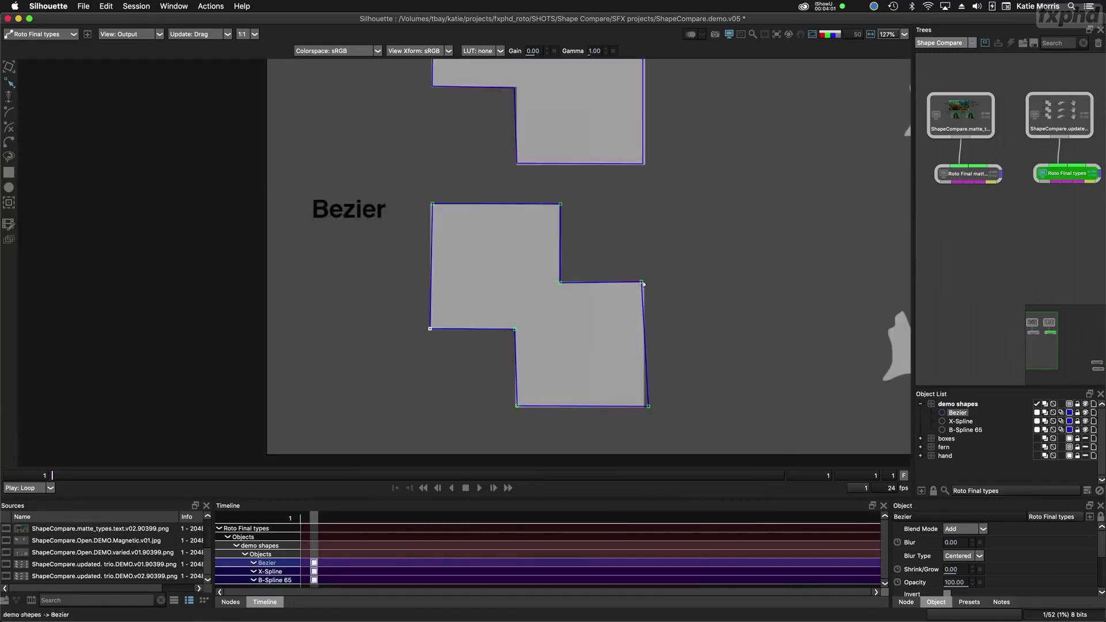
{"action": "left_click_drag", "start_coordinate": [641, 282], "coordinate": [644, 283]}
{"action": "left_click_drag", "start_coordinate": [648, 406], "coordinate": [644, 407]}
{"action": "left_click_drag", "start_coordinate": [517, 406], "coordinate": [515, 408]}
Step: Hide the demo shapes layer and show the boxes layer over all three box figures
{"action": "left_click_drag", "start_coordinate": [524, 297], "coordinate": [423, 255]}
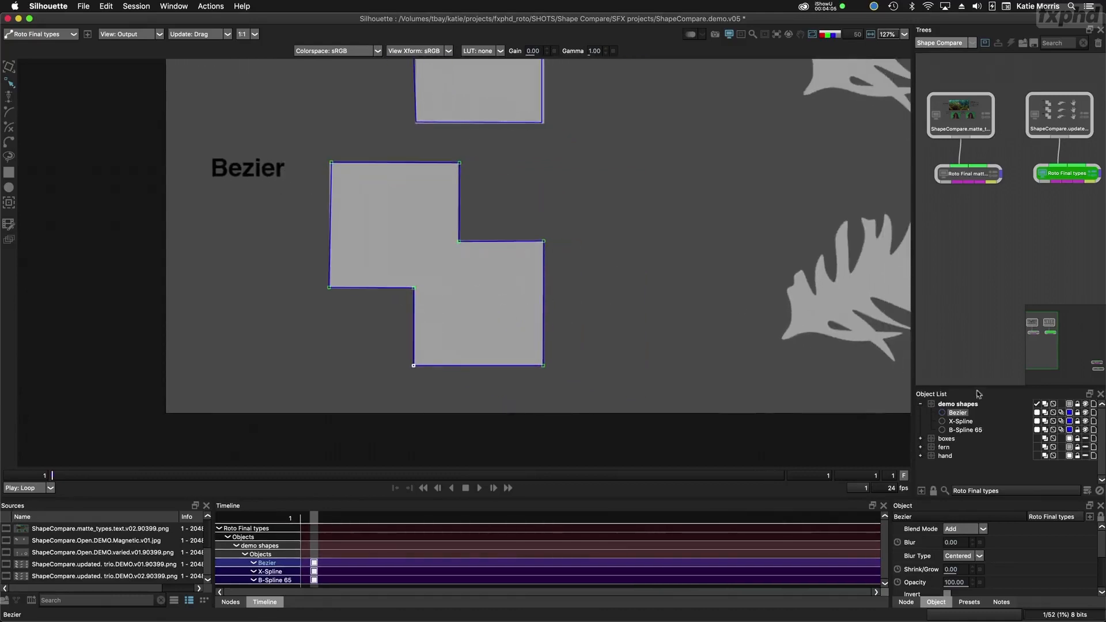
{"action": "left_click", "coordinate": [1085, 404]}
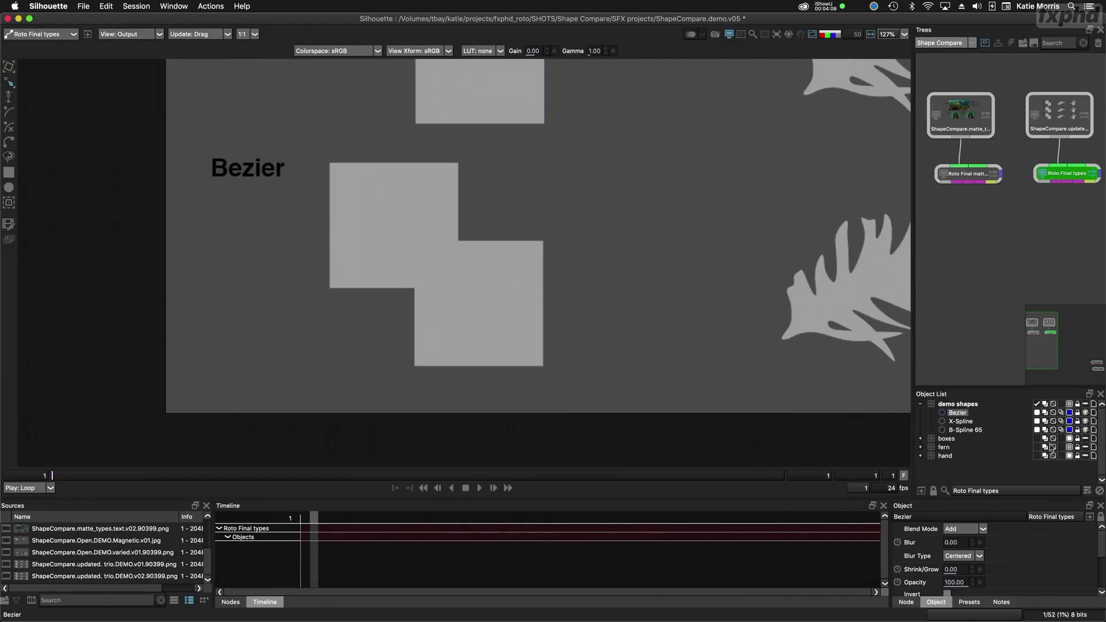
{"action": "left_click", "coordinate": [1085, 439]}
{"action": "left_click_drag", "start_coordinate": [604, 247], "coordinate": [570, 303]}
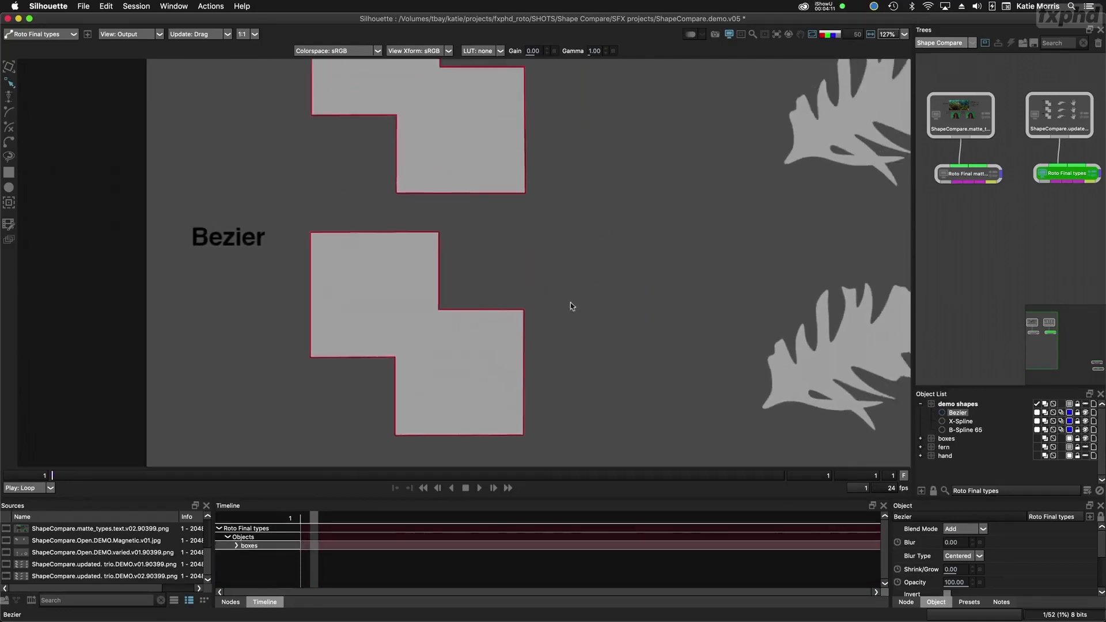
{"action": "scroll", "coordinate": [495, 278], "scroll_direction": "down", "scroll_amount": 4}
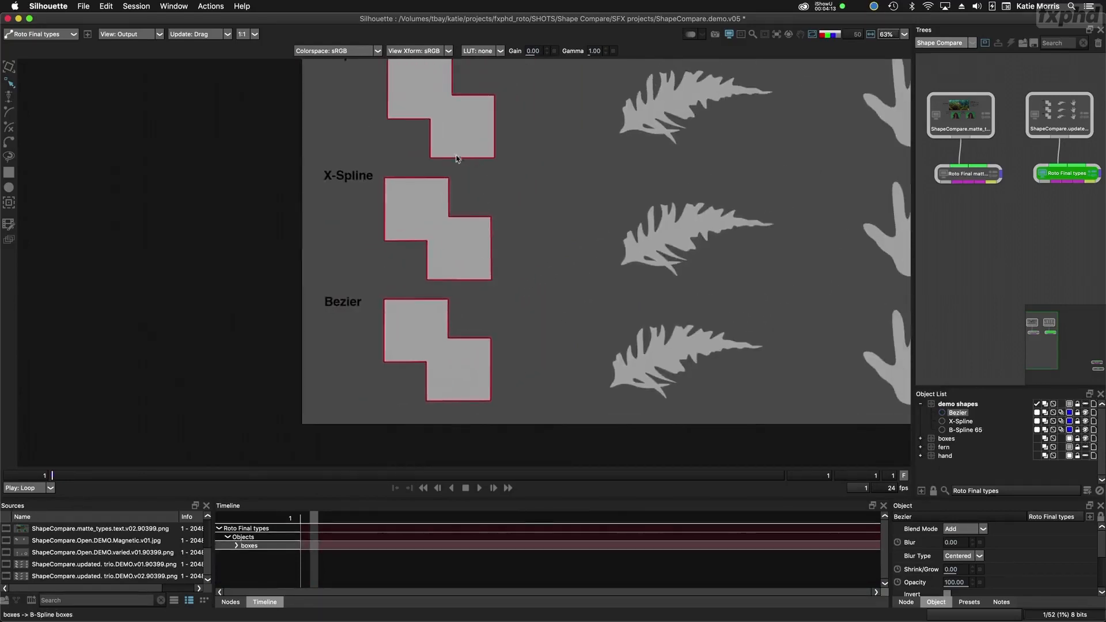
Step: Select the B-Spline boxes, X-Spline boxes and Bezier boxes shapes together to compare their points
{"action": "left_click", "coordinate": [448, 161]}
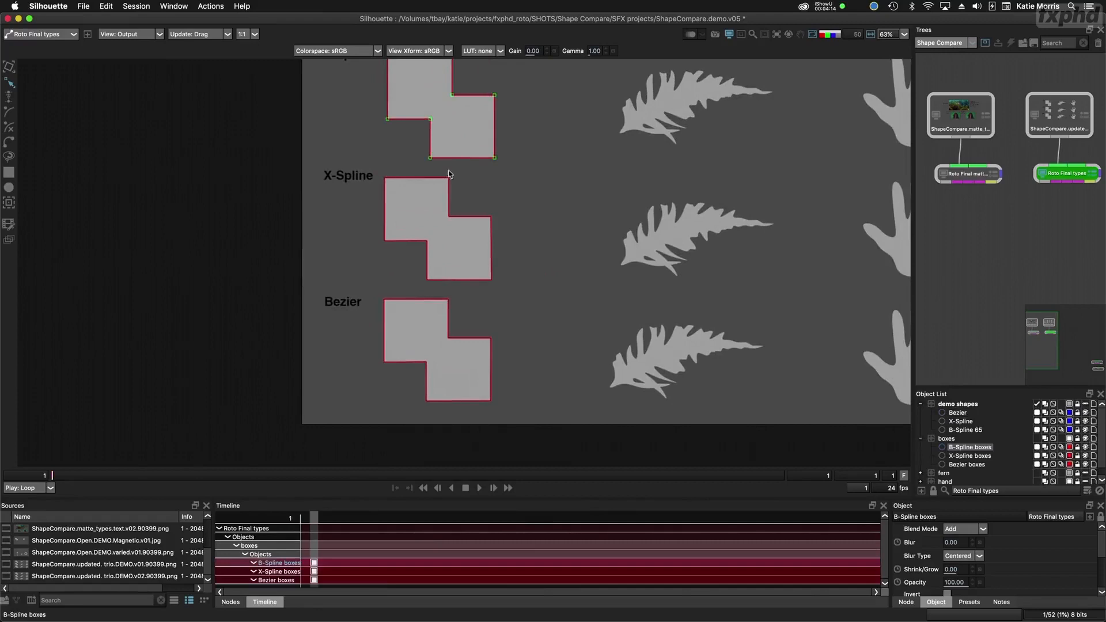
{"action": "left_click", "coordinate": [414, 180], "text": "shift"}
{"action": "left_click", "coordinate": [465, 342], "text": "shift"}
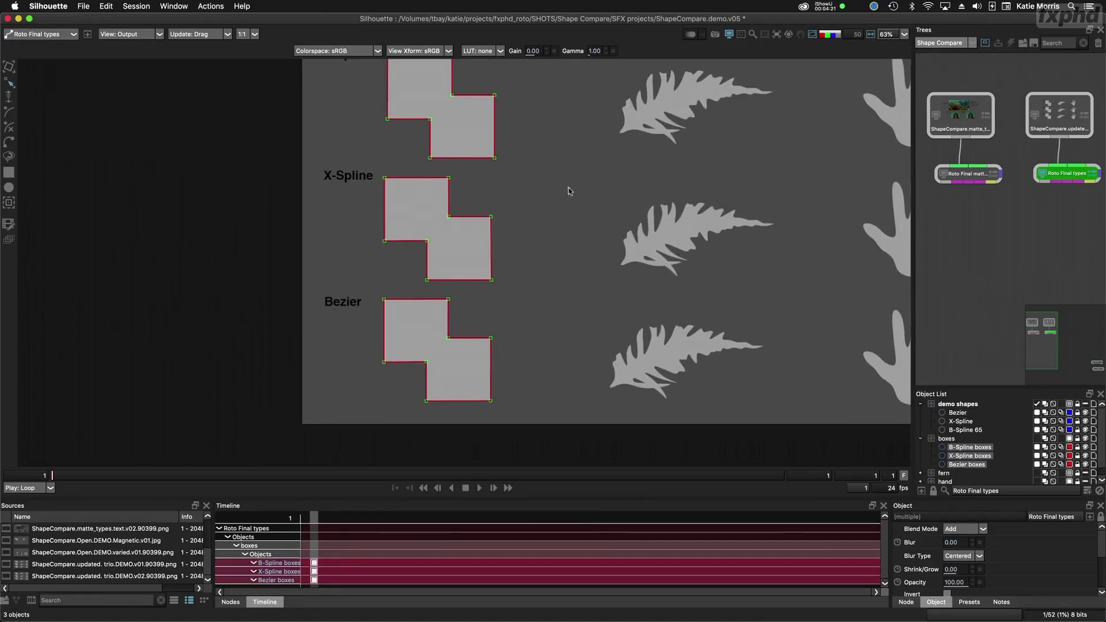
Step: Show the demo shapes layer again and select it as the layer for new shapes
{"action": "left_click_drag", "start_coordinate": [568, 192], "coordinate": [463, 268]}
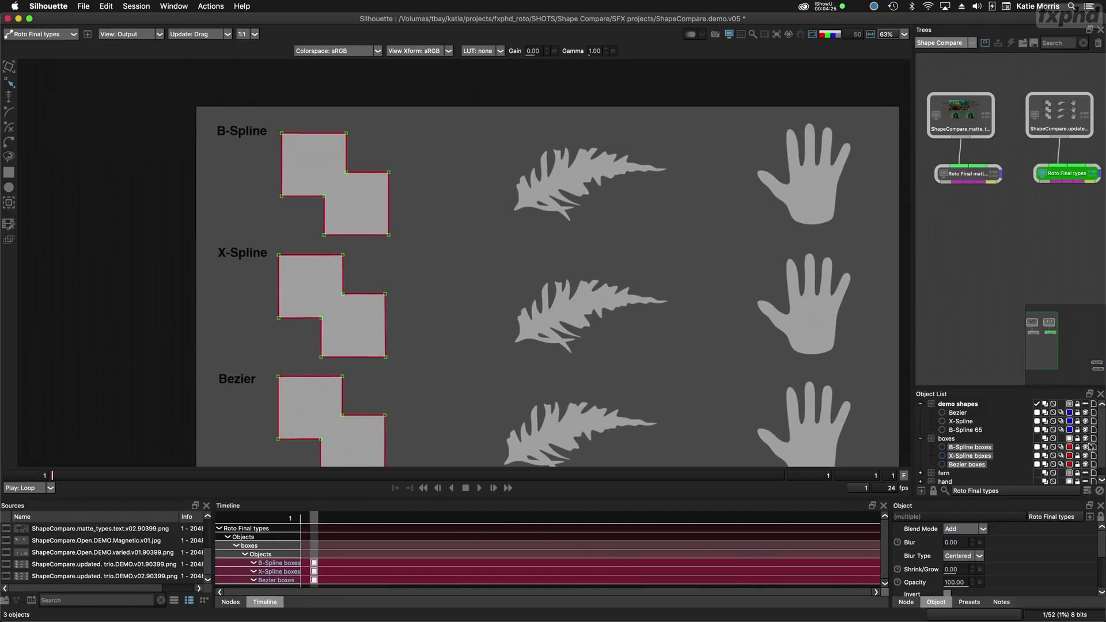
{"action": "left_click", "coordinate": [1085, 404]}
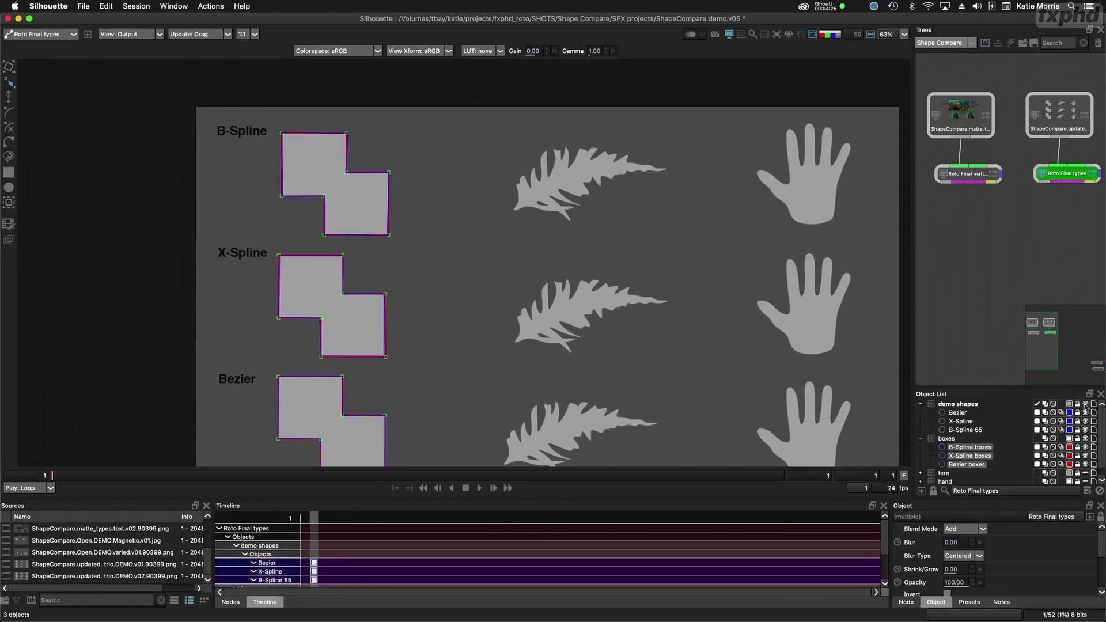
{"action": "left_click", "coordinate": [959, 406]}
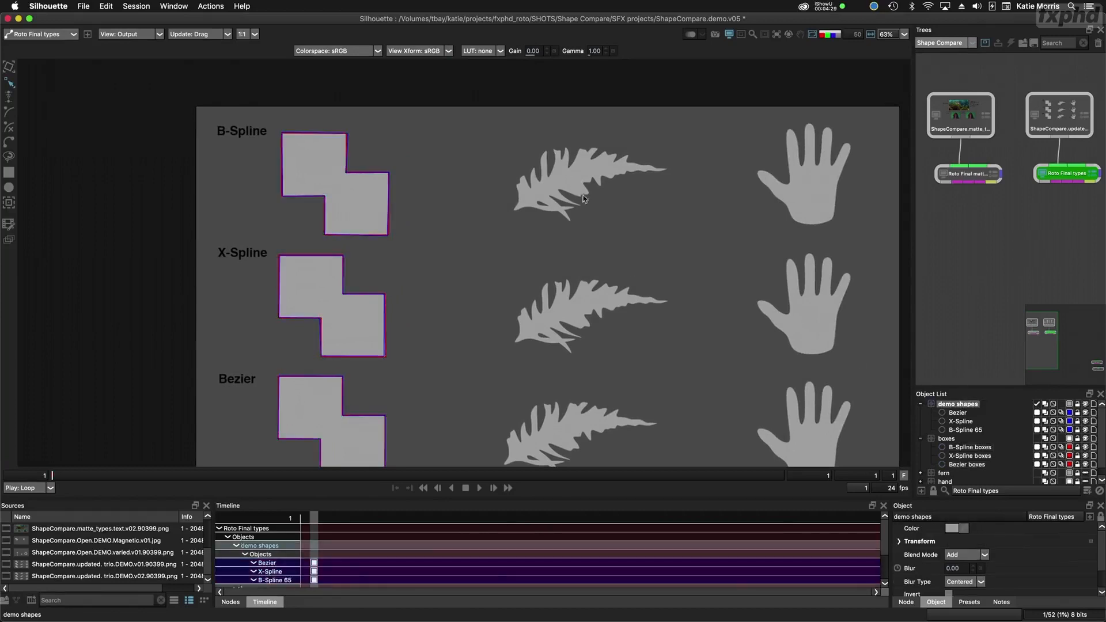
Step: Start a B-Spline at the base tip of the B-Spline fern, tracing up its left edge and over the first frond into the gap
{"action": "scroll", "coordinate": [583, 199], "scroll_direction": "up", "scroll_amount": 5}
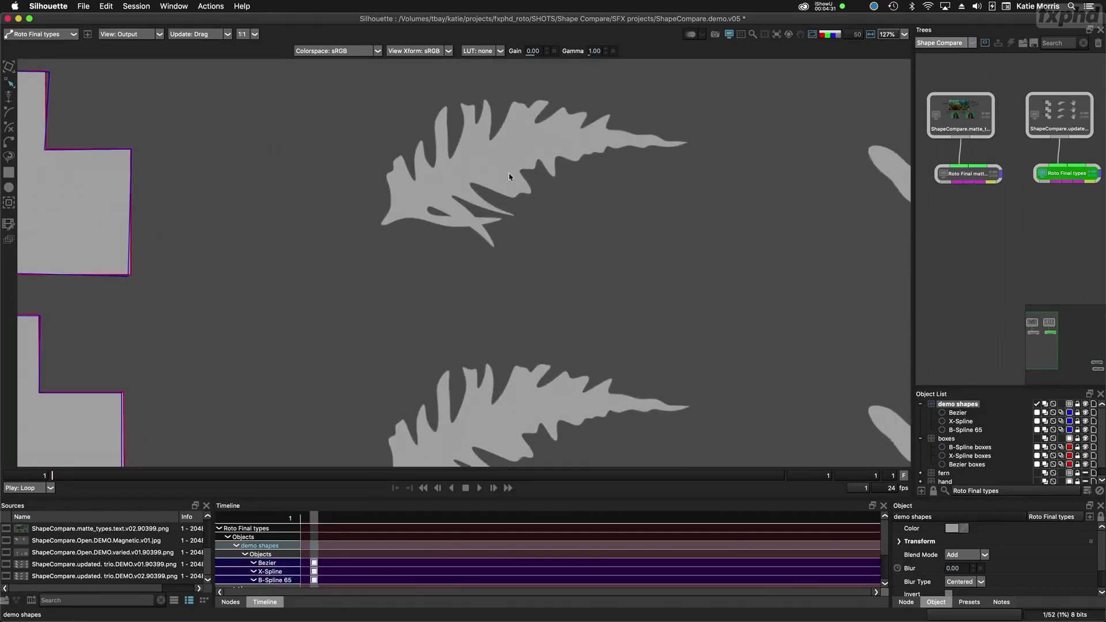
{"action": "scroll", "coordinate": [507, 201], "scroll_direction": "up", "scroll_amount": 5}
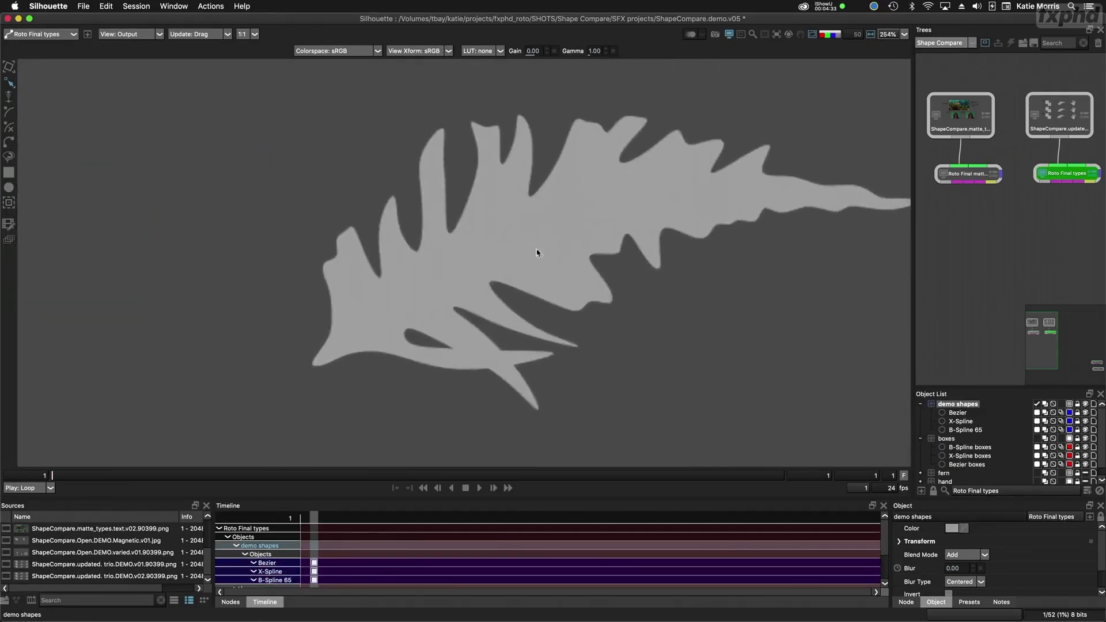
{"action": "left_click", "coordinate": [314, 362]}
{"action": "left_click", "coordinate": [330, 325]}
{"action": "left_click", "coordinate": [322, 278]}
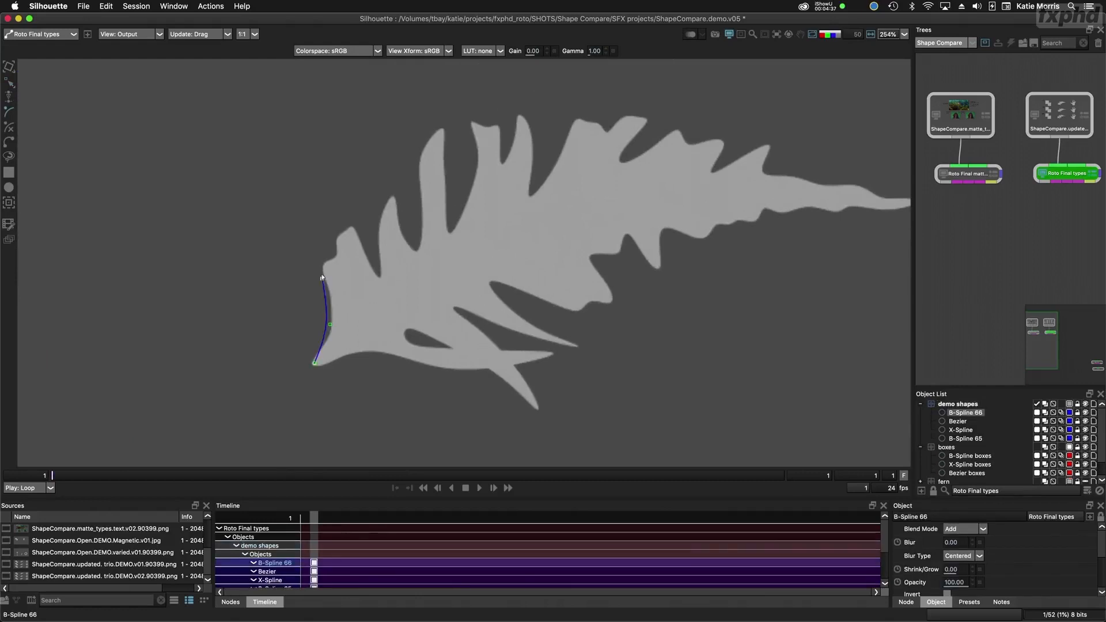
{"action": "left_click", "coordinate": [330, 261]}
{"action": "left_click", "coordinate": [334, 240]}
{"action": "left_click", "coordinate": [354, 227]}
{"action": "left_click", "coordinate": [371, 247]}
{"action": "left_click", "coordinate": [375, 278]}
Step: Continue the B-Spline over the fern's second upper frond, through the next gap and up to the tall third frond
{"action": "left_click", "coordinate": [383, 214]}
{"action": "left_click", "coordinate": [395, 196]}
{"action": "left_click", "coordinate": [398, 220]}
{"action": "left_click", "coordinate": [413, 249]}
{"action": "left_click", "coordinate": [423, 231]}
{"action": "left_click_drag", "start_coordinate": [530, 195], "coordinate": [443, 219]}
{"action": "left_click", "coordinate": [332, 230]}
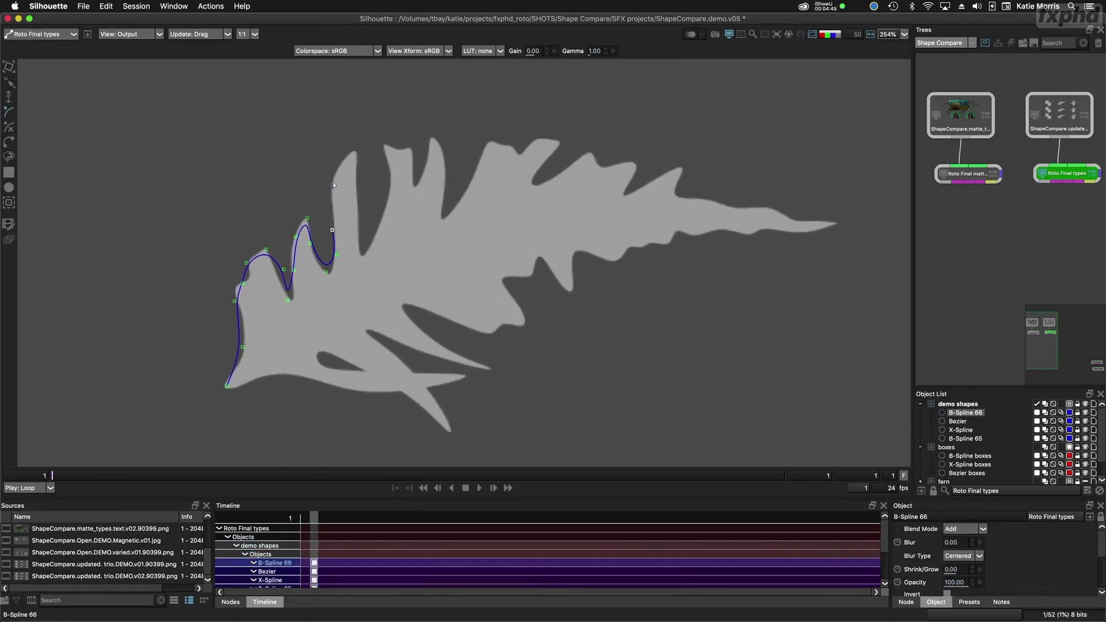
Step: Trace the B-Spline around the tall third frond's tip and down into the deep gap beside it
{"action": "left_click", "coordinate": [333, 182]}
{"action": "left_click", "coordinate": [347, 157]}
{"action": "left_click", "coordinate": [358, 153]}
{"action": "left_click", "coordinate": [352, 199]}
{"action": "left_click", "coordinate": [363, 253]}
Step: Trace the B-Spline around the flat-topped fourth frond and over the narrow fifth frond's tip
{"action": "left_click", "coordinate": [382, 219]}
{"action": "left_click", "coordinate": [391, 182]}
{"action": "left_click", "coordinate": [384, 158]}
{"action": "left_click", "coordinate": [392, 144]}
{"action": "left_click", "coordinate": [406, 151]}
{"action": "left_click", "coordinate": [412, 187]}
{"action": "left_click", "coordinate": [424, 173]}
{"action": "left_click", "coordinate": [431, 144]}
{"action": "left_click", "coordinate": [436, 138]}
{"action": "left_click", "coordinate": [442, 166]}
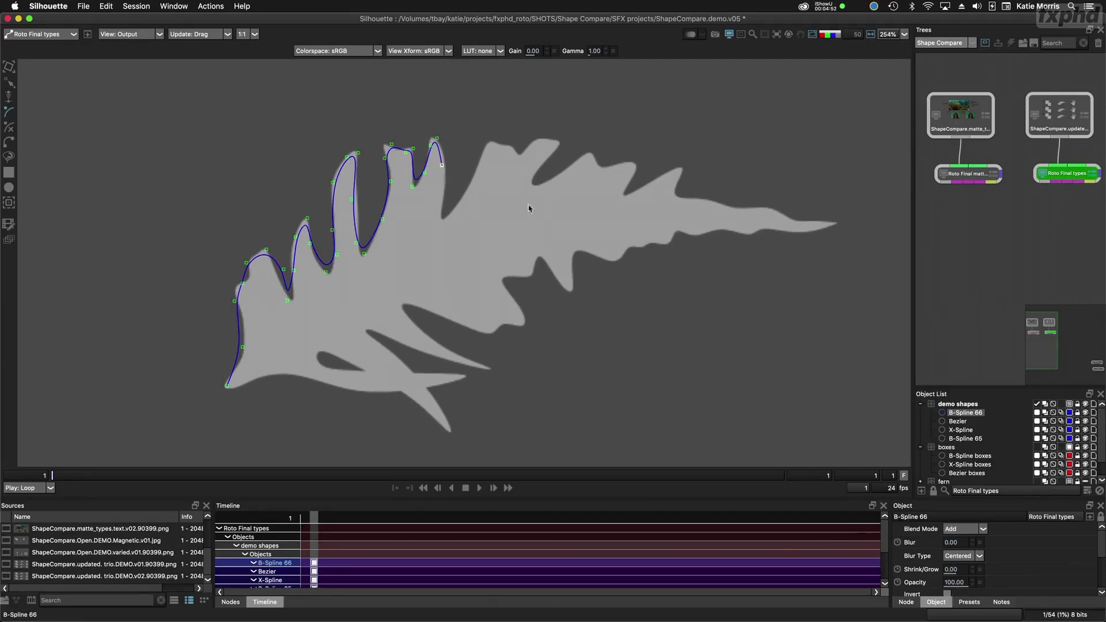
Step: Continue the B-Spline through the gap after the fifth frond and across the top of the wide double-tipped frond
{"action": "left_click", "coordinate": [442, 217]}
{"action": "left_click", "coordinate": [460, 205]}
{"action": "left_click", "coordinate": [478, 170]}
{"action": "left_click", "coordinate": [488, 141]}
{"action": "left_click", "coordinate": [501, 145]}
{"action": "left_click", "coordinate": [513, 147]}
{"action": "left_click", "coordinate": [520, 156]}
{"action": "left_click", "coordinate": [535, 140]}
{"action": "left_click", "coordinate": [553, 140]}
{"action": "left_click", "coordinate": [559, 148]}
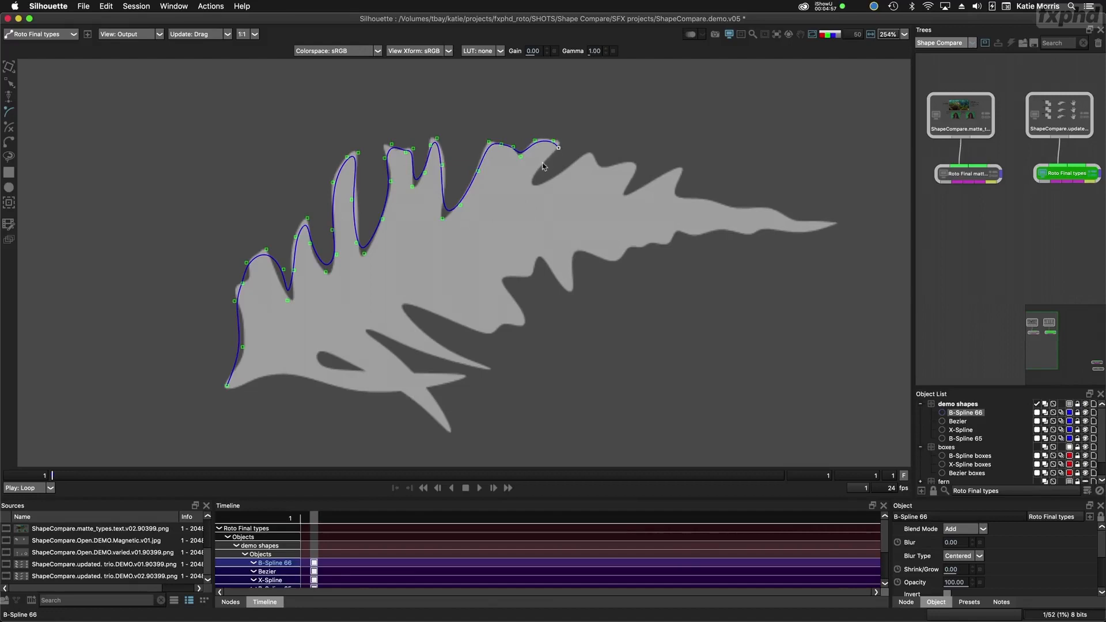
Step: Trace the B-Spline along the fern's remaining upper fronds to the last pointed one before the long tip
{"action": "left_click", "coordinate": [541, 164]}
{"action": "left_click", "coordinate": [532, 184]}
{"action": "left_click", "coordinate": [544, 183]}
{"action": "left_click", "coordinate": [566, 171]}
{"action": "left_click", "coordinate": [575, 162]}
{"action": "left_click", "coordinate": [586, 154]}
{"action": "left_click", "coordinate": [599, 166]}
{"action": "left_click", "coordinate": [634, 166]}
{"action": "left_click", "coordinate": [628, 176]}
{"action": "left_click", "coordinate": [626, 196]}
{"action": "left_click", "coordinate": [669, 172]}
{"action": "left_click", "coordinate": [684, 170]}
{"action": "left_click", "coordinate": [677, 182]}
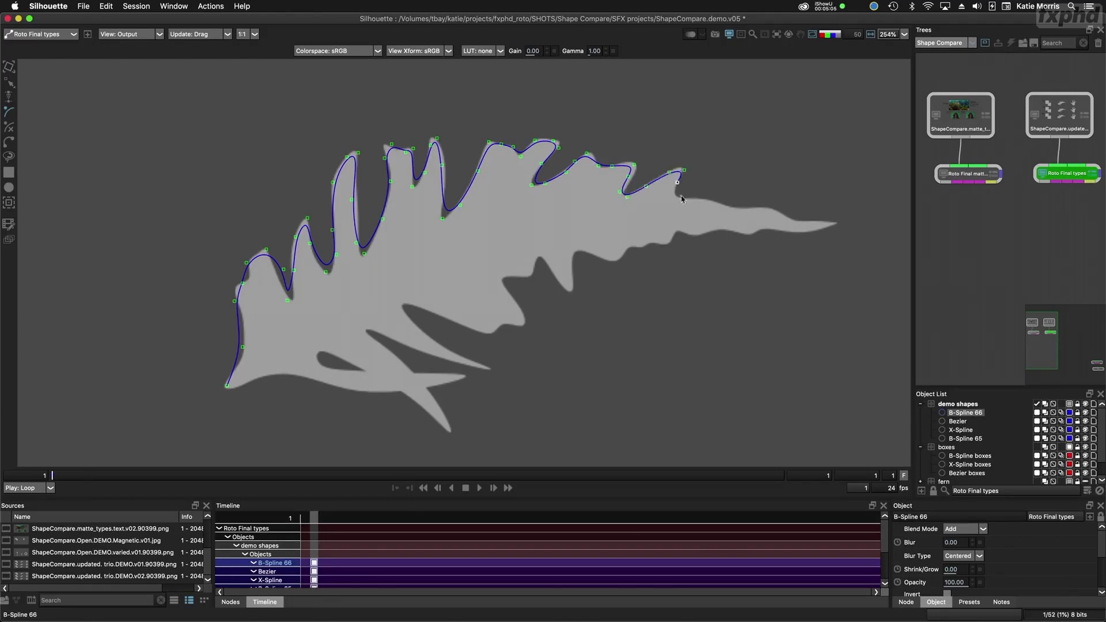
Step: Trace the B-Spline out around the fern's long tapered tip and back along its underside
{"action": "left_click", "coordinate": [738, 211]}
{"action": "left_click", "coordinate": [770, 207]}
{"action": "left_click", "coordinate": [799, 220]}
{"action": "left_click", "coordinate": [821, 230]}
{"action": "left_click", "coordinate": [794, 232]}
{"action": "left_click", "coordinate": [701, 236]}
{"action": "left_click", "coordinate": [680, 230]}
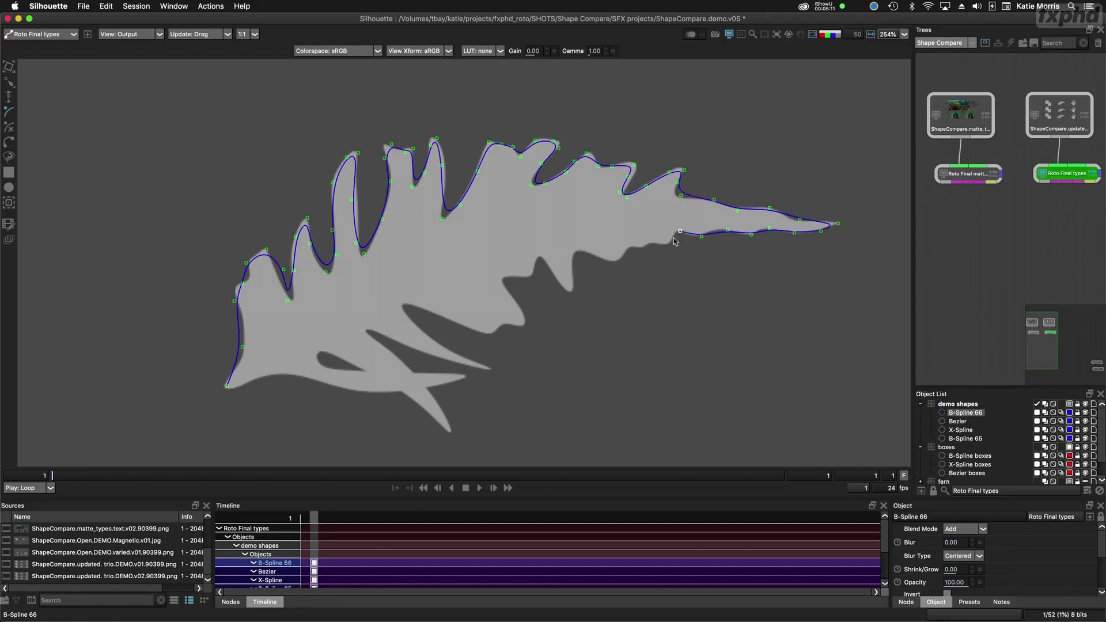
Step: Continue the B-Spline along the fern's underside, around the pointed lower frond and down to the next lobe's corner
{"action": "left_click", "coordinate": [667, 242]}
{"action": "left_click", "coordinate": [571, 254]}
{"action": "left_click", "coordinate": [570, 291]}
{"action": "left_click", "coordinate": [551, 273]}
{"action": "left_click", "coordinate": [542, 258]}
{"action": "left_click", "coordinate": [531, 274]}
{"action": "left_click", "coordinate": [506, 276]}
{"action": "left_click", "coordinate": [519, 310]}
{"action": "left_click", "coordinate": [522, 325]}
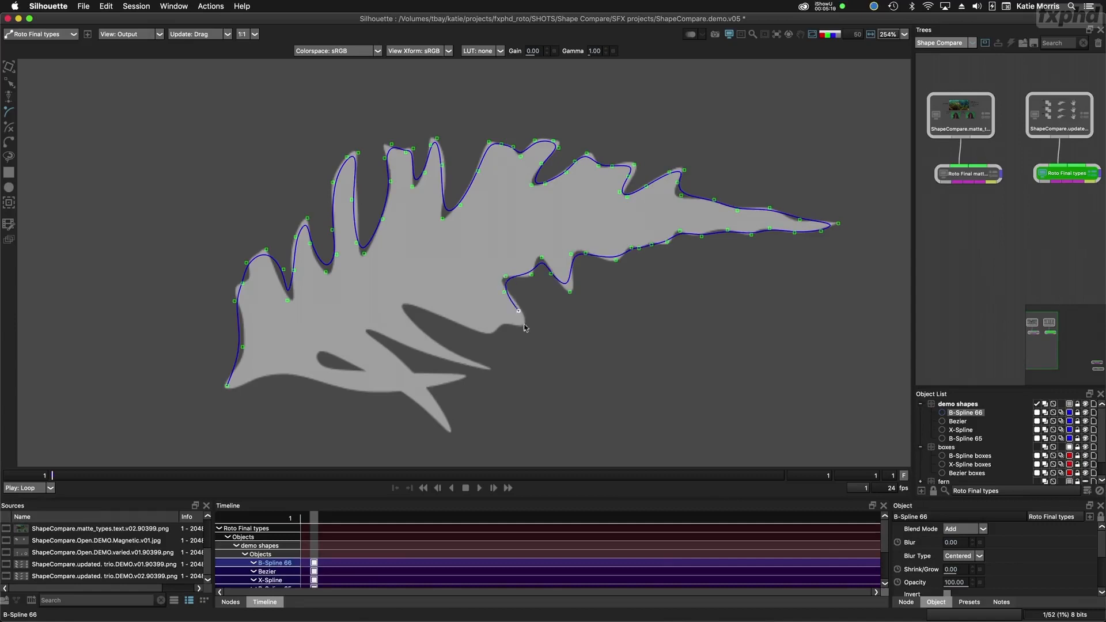
Step: Trace the B-Spline under the lower lobe and inward to the inner end of the first lower gap
{"action": "left_click", "coordinate": [503, 325]}
{"action": "left_click", "coordinate": [487, 334]}
{"action": "left_click", "coordinate": [468, 328]}
{"action": "left_click", "coordinate": [450, 323]}
{"action": "left_click", "coordinate": [435, 317]}
{"action": "left_click", "coordinate": [426, 311]}
{"action": "left_click", "coordinate": [408, 303]}
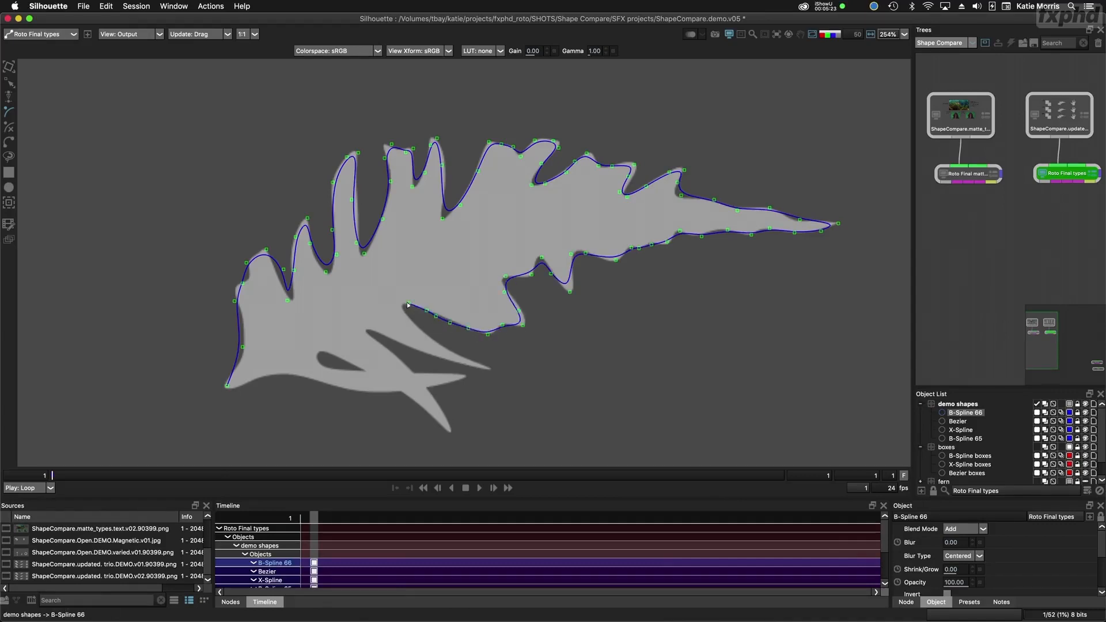
Step: Trace the B-Spline around the thin lower frond's tip and back to the inner end of the second lower gap
{"action": "left_click", "coordinate": [420, 331]}
{"action": "left_click", "coordinate": [453, 354]}
{"action": "left_click", "coordinate": [489, 367]}
{"action": "left_click", "coordinate": [480, 370]}
{"action": "left_click", "coordinate": [372, 331]}
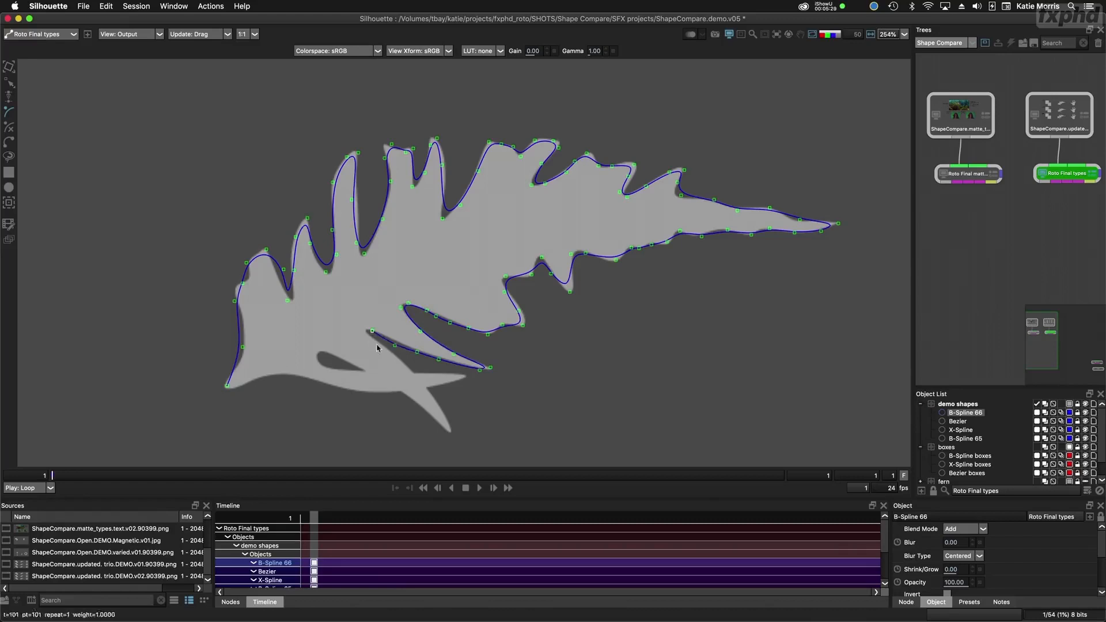
Step: Trace the B-Spline down around the fern's lowest frond and back up into the small enclosed hole
{"action": "left_click", "coordinate": [380, 348]}
{"action": "left_click", "coordinate": [407, 364]}
{"action": "left_click", "coordinate": [423, 386]}
{"action": "left_click", "coordinate": [438, 406]}
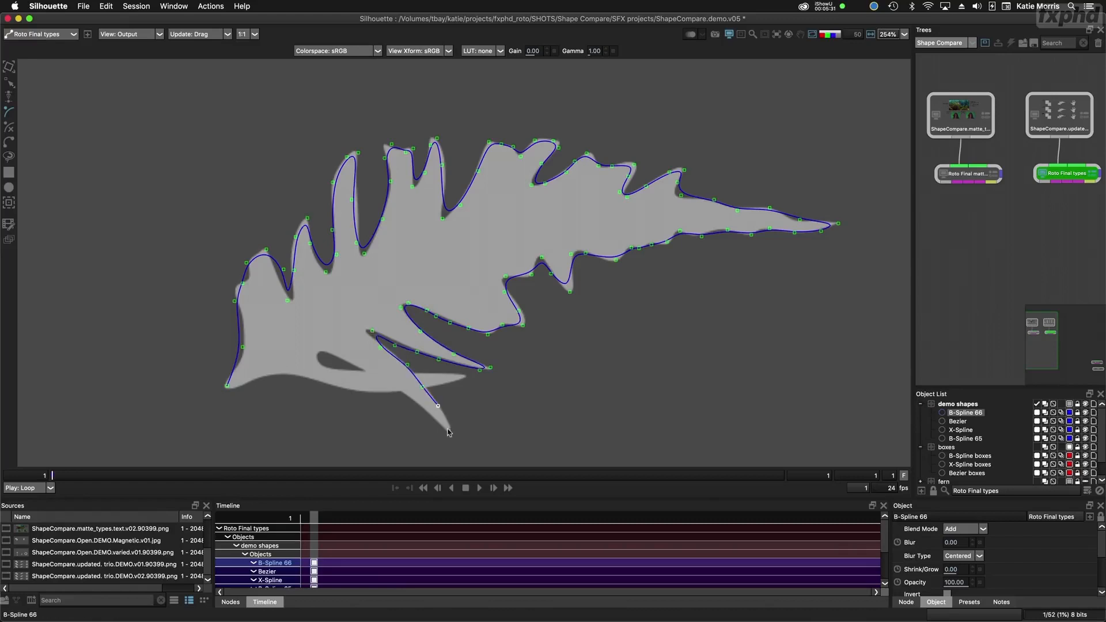
{"action": "left_click", "coordinate": [447, 431]}
{"action": "left_click", "coordinate": [431, 419]}
{"action": "left_click", "coordinate": [401, 389]}
{"action": "left_click", "coordinate": [375, 370]}
{"action": "left_click", "coordinate": [320, 367]}
Step: Trace the B-Spline around the last crossing frond and along the bottom edge, closing the shape at the base tip
{"action": "left_click", "coordinate": [347, 375]}
{"action": "left_click", "coordinate": [391, 372]}
{"action": "left_click", "coordinate": [433, 375]}
{"action": "left_click", "coordinate": [466, 378]}
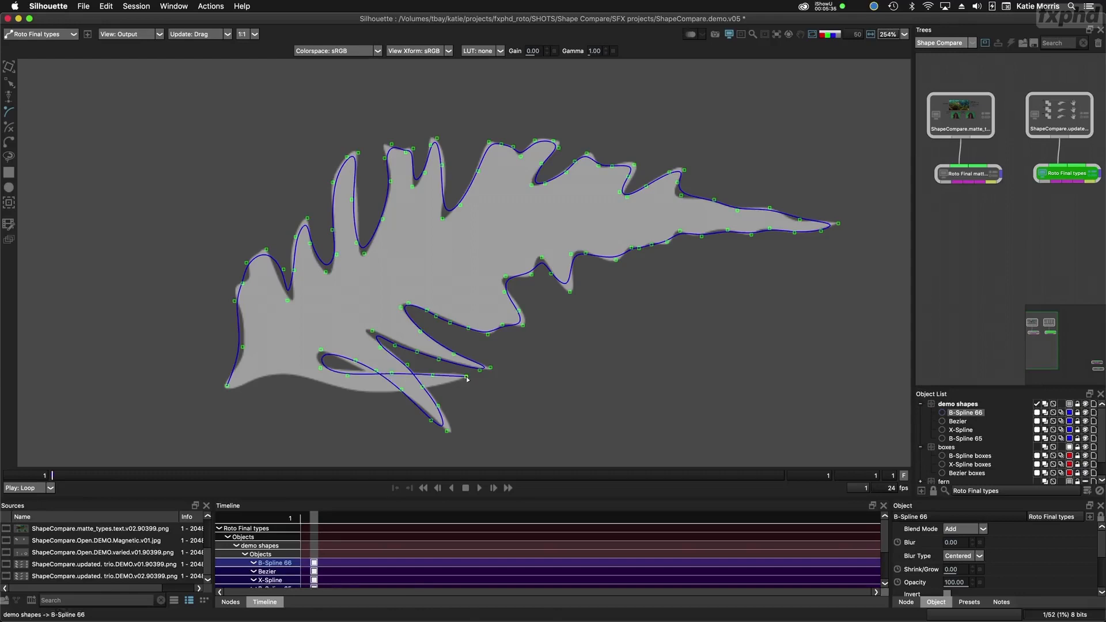
{"action": "left_click", "coordinate": [378, 396]}
{"action": "left_click", "coordinate": [334, 389]}
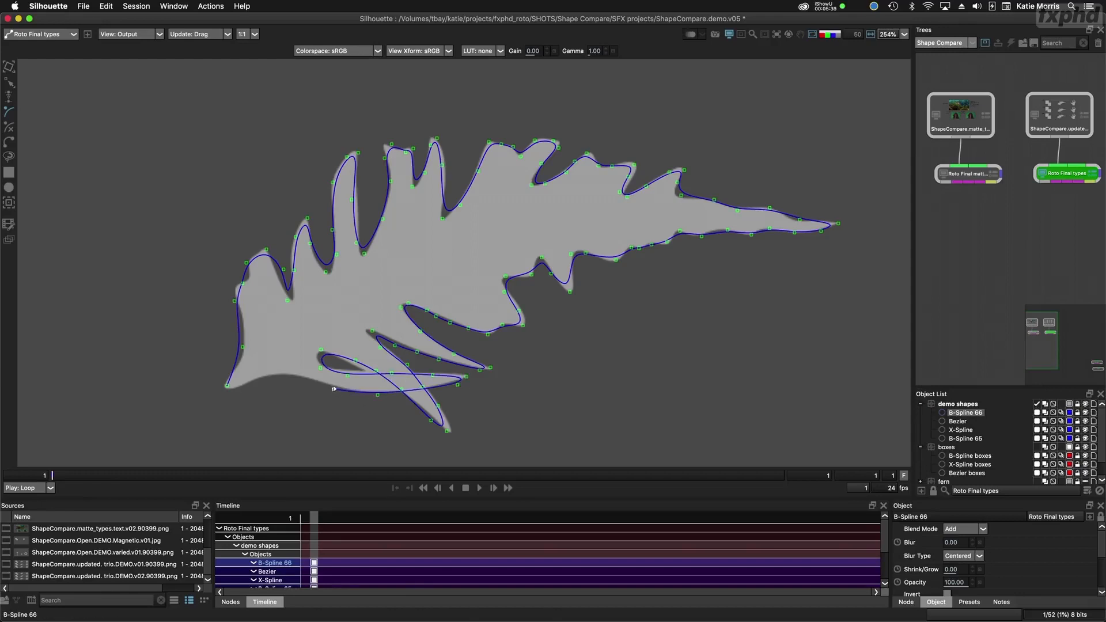
{"action": "left_click", "coordinate": [305, 378]}
{"action": "left_click", "coordinate": [279, 378]}
{"action": "left_click", "coordinate": [257, 387]}
{"action": "left_click", "coordinate": [237, 397]}
{"action": "left_click", "coordinate": [228, 386]}
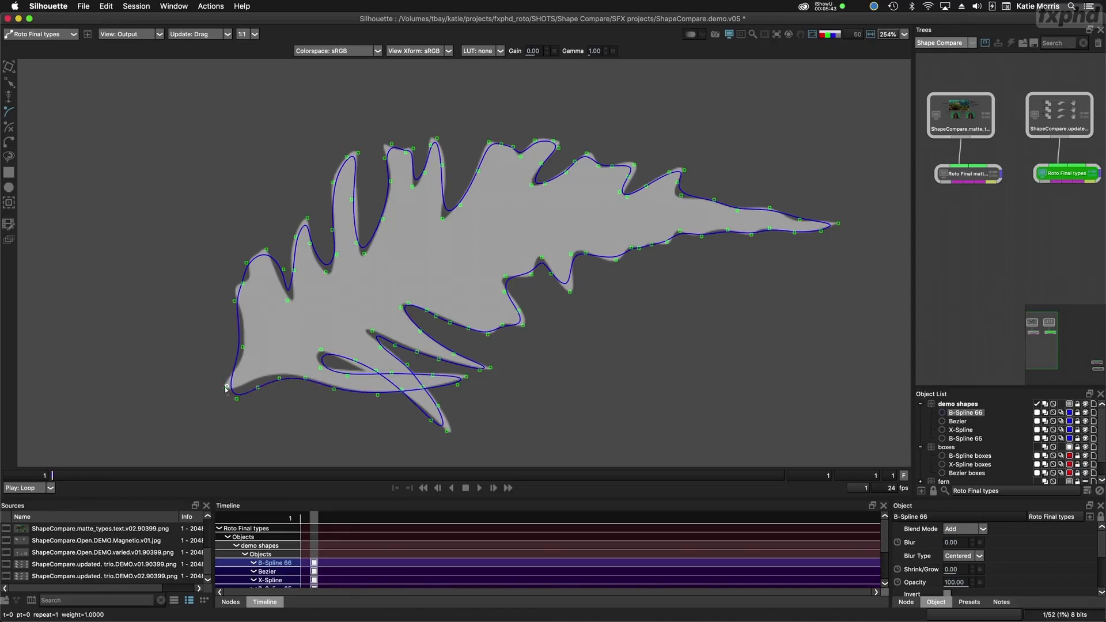
Step: Adjust the fern B-Spline's points at the base tip, left edge and first frond to fit the silhouette
{"action": "left_click_drag", "start_coordinate": [222, 383], "coordinate": [250, 356]}
{"action": "mouse_move", "coordinate": [234, 301]}
{"action": "left_mouse_down"}
{"action": "mouse_move", "coordinate": [232, 287]}
{"action": "mouse_move", "coordinate": [249, 285]}
{"action": "left_mouse_up"}
{"action": "left_click_drag", "start_coordinate": [250, 355], "coordinate": [251, 340]}
{"action": "left_click_drag", "start_coordinate": [232, 287], "coordinate": [269, 248]}
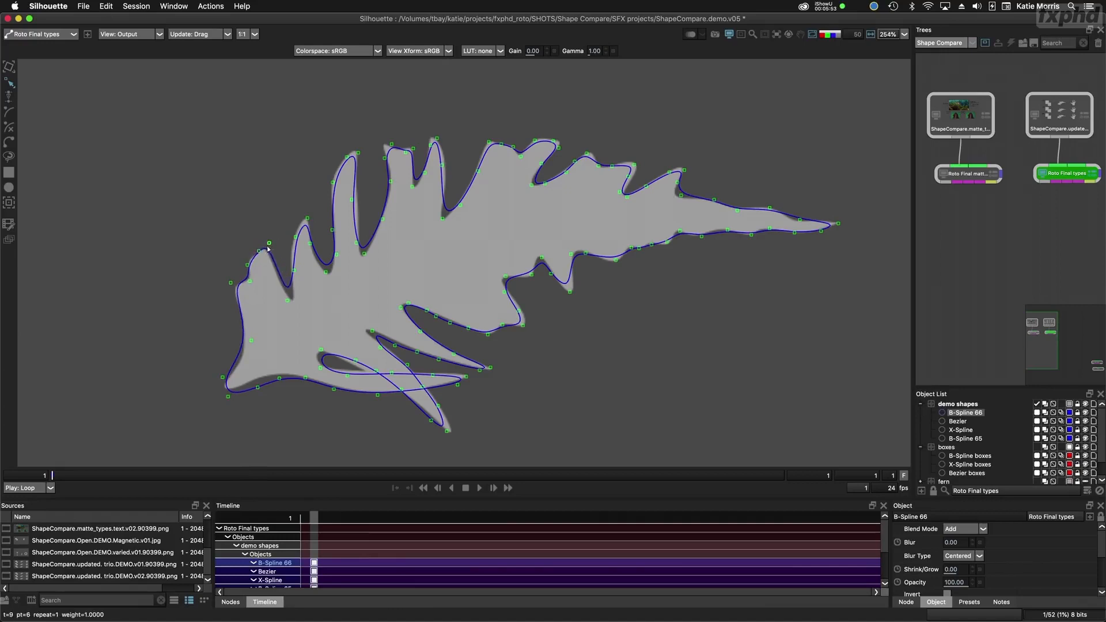
{"action": "key", "text": "z"}
{"action": "left_click_drag", "start_coordinate": [269, 244], "coordinate": [257, 253]}
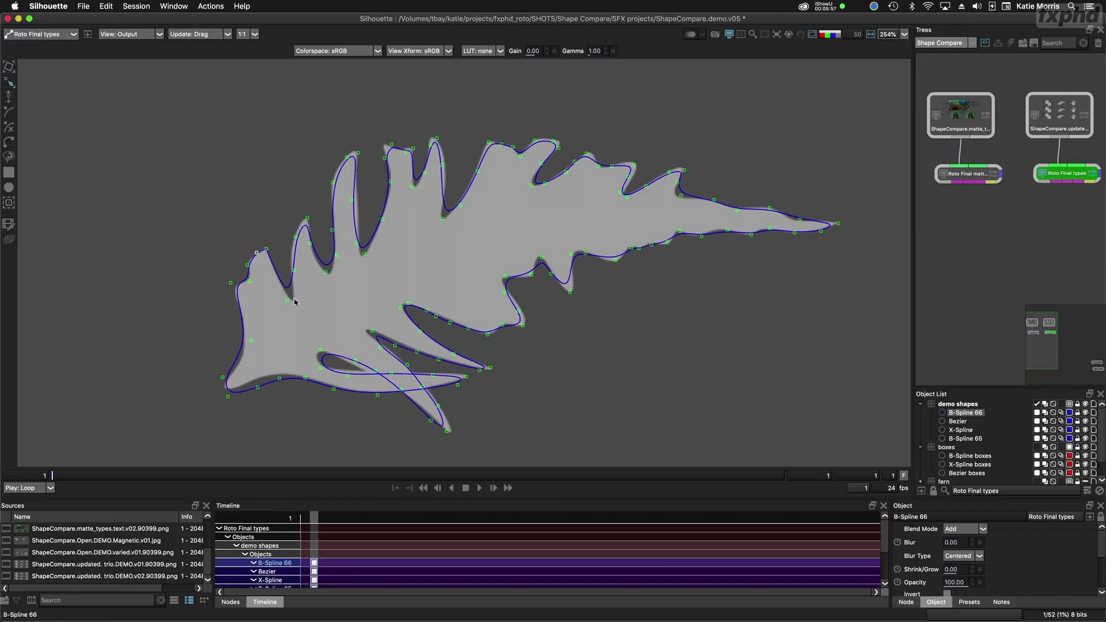
Step: Refine the B-Spline around the first gap, the second frond's tip and the gap beyond it, adding a point in the first gap
{"action": "left_click_drag", "start_coordinate": [288, 300], "coordinate": [291, 312]}
{"action": "left_click", "coordinate": [294, 293], "text": "alt"}
{"action": "left_click_drag", "start_coordinate": [294, 270], "coordinate": [290, 302]}
{"action": "left_click_drag", "start_coordinate": [295, 299], "coordinate": [297, 300]}
{"action": "left_click_drag", "start_coordinate": [295, 237], "coordinate": [311, 213]}
{"action": "left_click_drag", "start_coordinate": [292, 279], "coordinate": [330, 282]}
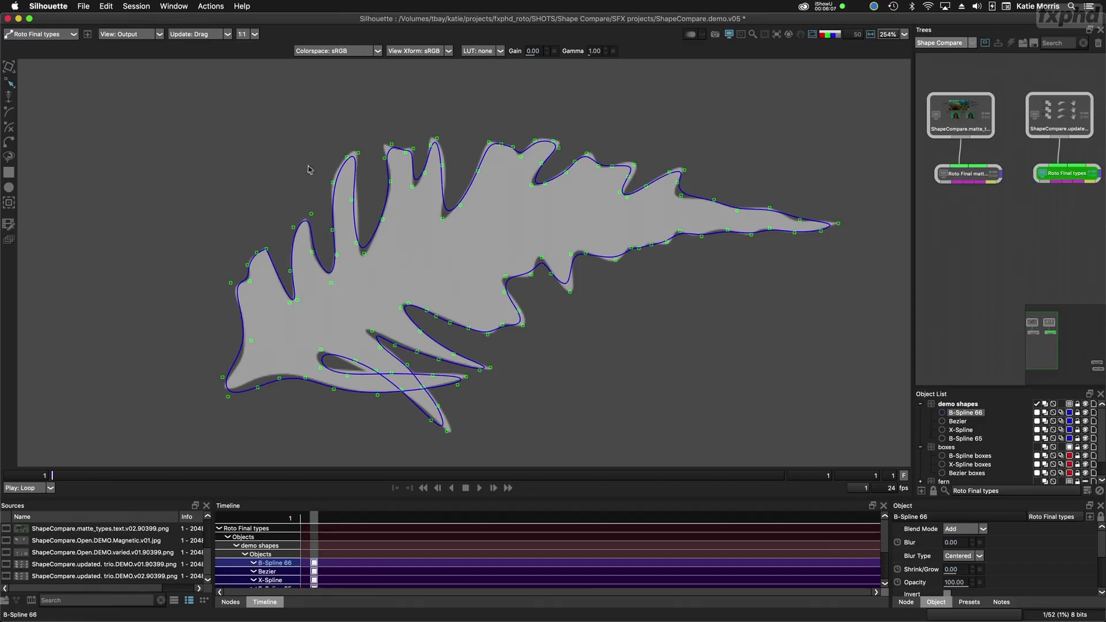
Step: Move the B-Spline points at the tall third frond's tip, side and adjoining gap to match the fern
{"action": "left_click_drag", "start_coordinate": [333, 181], "coordinate": [357, 144]}
{"action": "left_click_drag", "start_coordinate": [354, 201], "coordinate": [362, 197]}
{"action": "left_click_drag", "start_coordinate": [364, 256], "coordinate": [365, 263]}
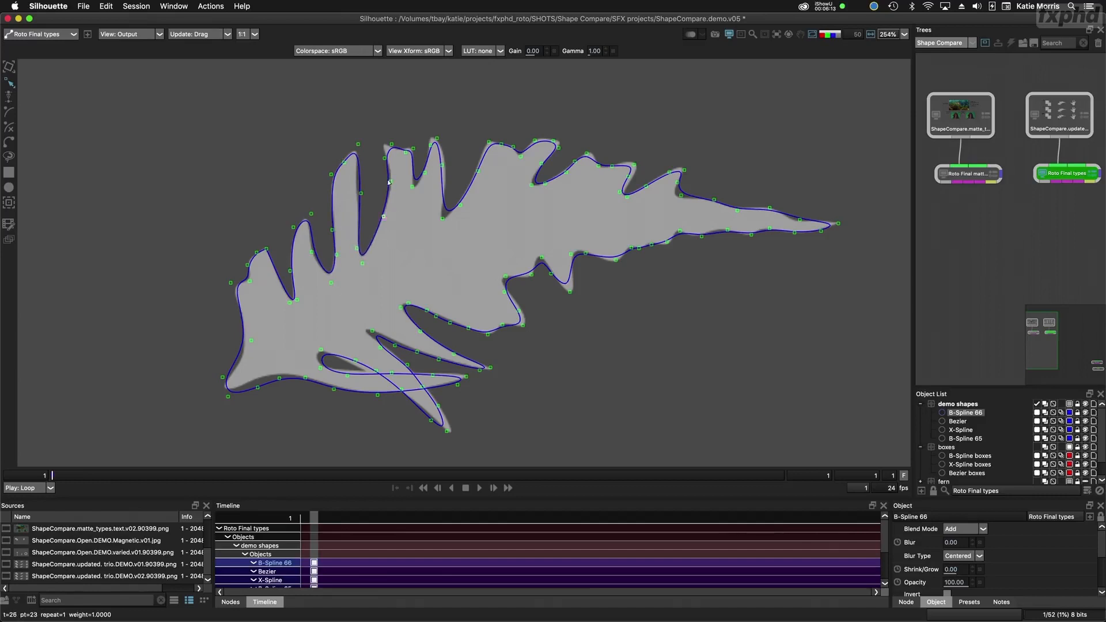
Step: Reposition the B-Spline points around the fourth and fifth fronds and the deep gap after them
{"action": "left_click_drag", "start_coordinate": [390, 182], "coordinate": [418, 145]}
{"action": "left_click_drag", "start_coordinate": [413, 186], "coordinate": [449, 158]}
{"action": "mouse_move", "coordinate": [441, 222]}
{"action": "left_mouse_down"}
{"action": "mouse_move", "coordinate": [434, 228]}
{"action": "mouse_move", "coordinate": [457, 208]}
{"action": "left_mouse_up"}
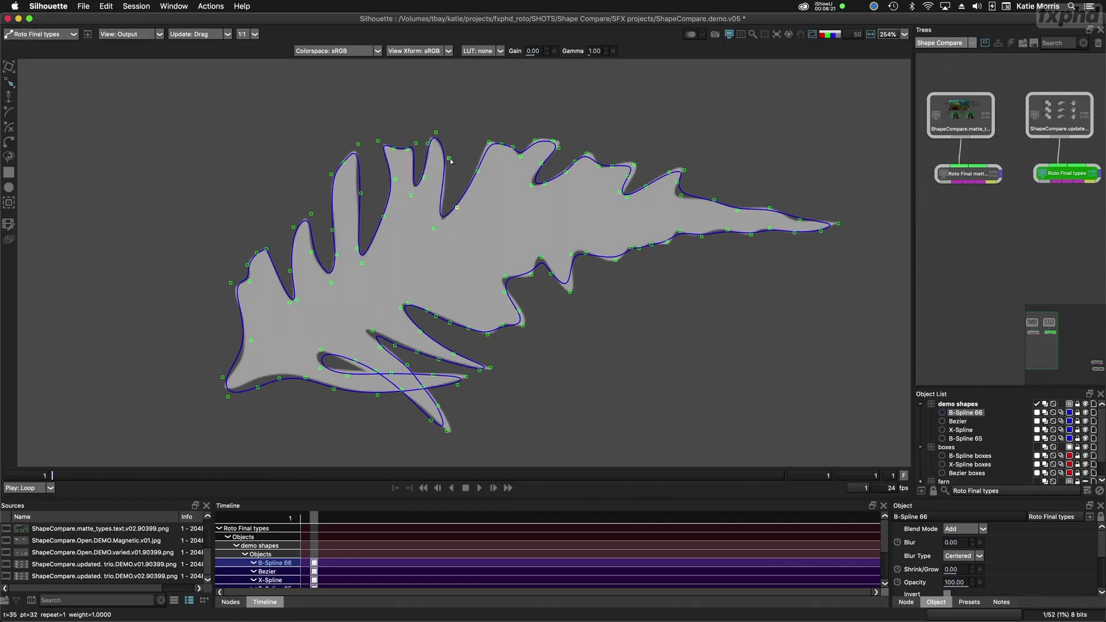
Step: Push the B-Spline points out along the wide double-tipped frond and the following frond tips, and into the gap between them
{"action": "left_click_drag", "start_coordinate": [448, 158], "coordinate": [553, 139]}
{"action": "left_click_drag", "start_coordinate": [539, 181], "coordinate": [541, 185]}
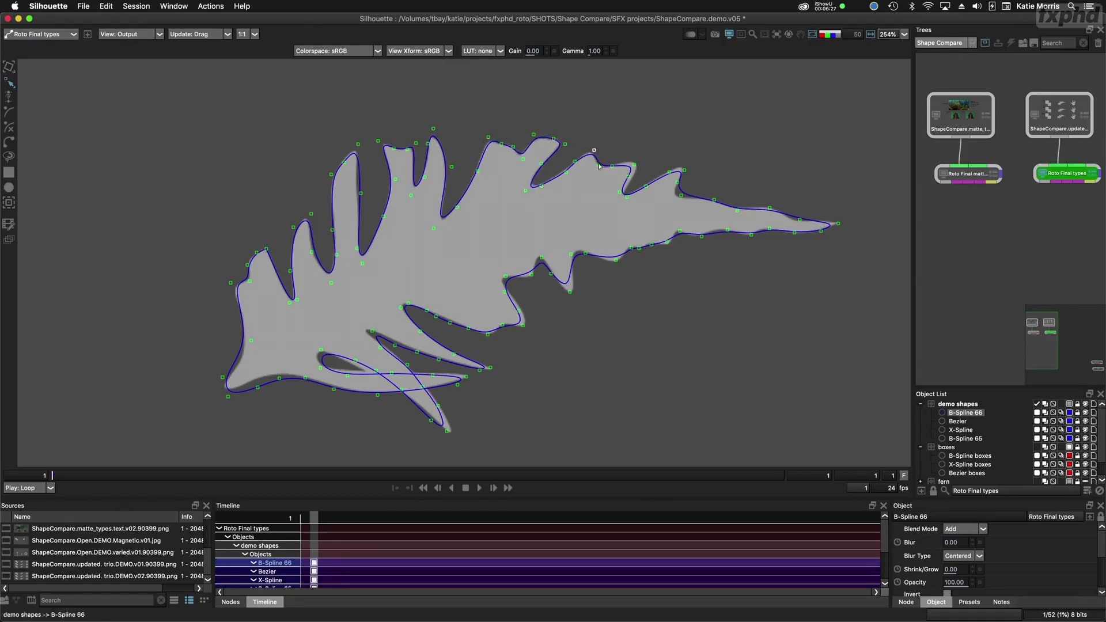
{"action": "left_click_drag", "start_coordinate": [599, 165], "coordinate": [640, 159]}
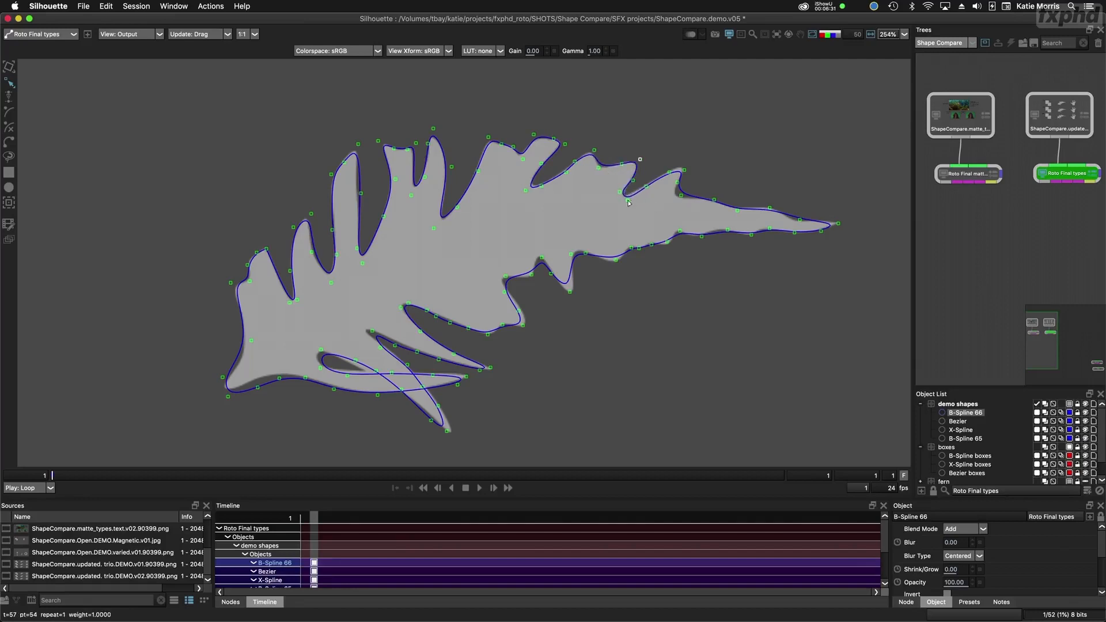
Step: Adjust the B-Spline points from the last upper gap and pointed frond out to the fern's long tapered tip
{"action": "left_click_drag", "start_coordinate": [627, 200], "coordinate": [629, 194]}
{"action": "left_click_drag", "start_coordinate": [646, 186], "coordinate": [677, 200]}
{"action": "left_click_drag", "start_coordinate": [674, 187], "coordinate": [849, 223]}
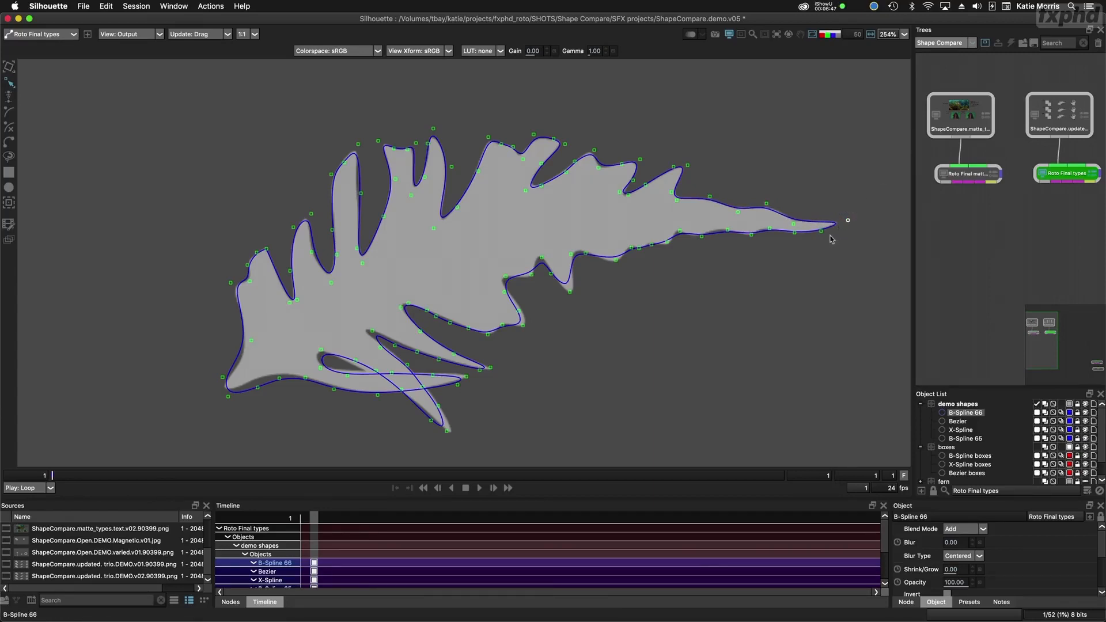
Step: Fine-tune the B-Spline points at the fern's tapered tip, along its underside and around the pointed lower frond
{"action": "left_click", "coordinate": [848, 222]}
{"action": "left_click_drag", "start_coordinate": [849, 222], "coordinate": [836, 224]}
{"action": "left_click_drag", "start_coordinate": [770, 229], "coordinate": [567, 253]}
{"action": "left_click_drag", "start_coordinate": [569, 292], "coordinate": [537, 280]}
Step: Start an X-Spline at the base tip of the X-Spline fern, tracing up its left edge to the first frond's tip
{"action": "key", "text": "o"}
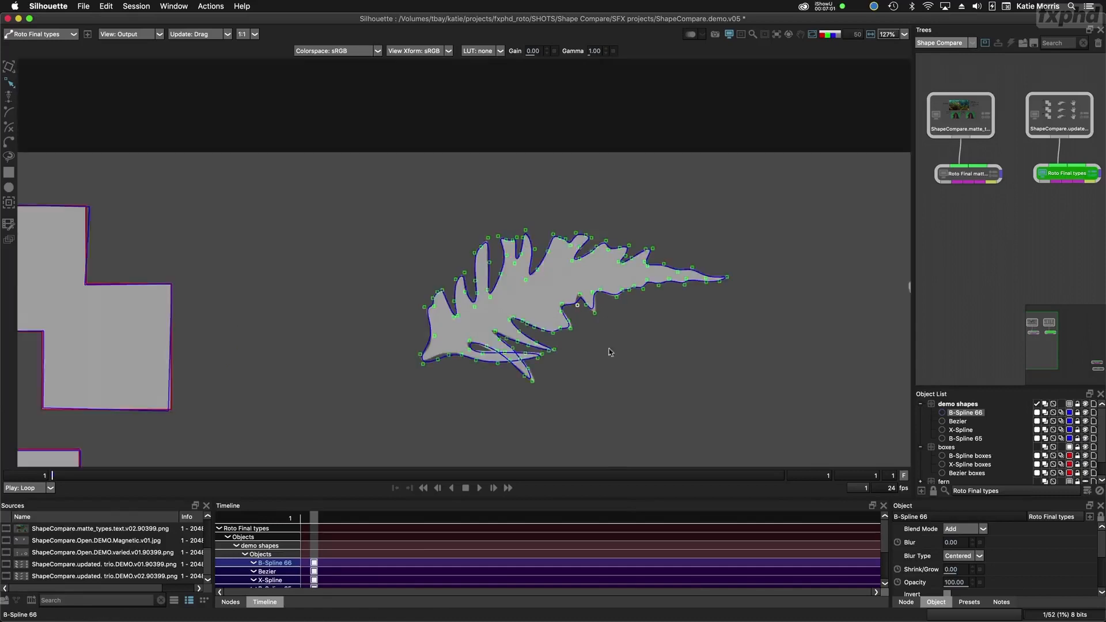
{"action": "left_click_drag", "start_coordinate": [596, 433], "coordinate": [585, 243]}
{"action": "left_click_drag", "start_coordinate": [544, 339], "coordinate": [471, 275]}
{"action": "key", "text": "i"}
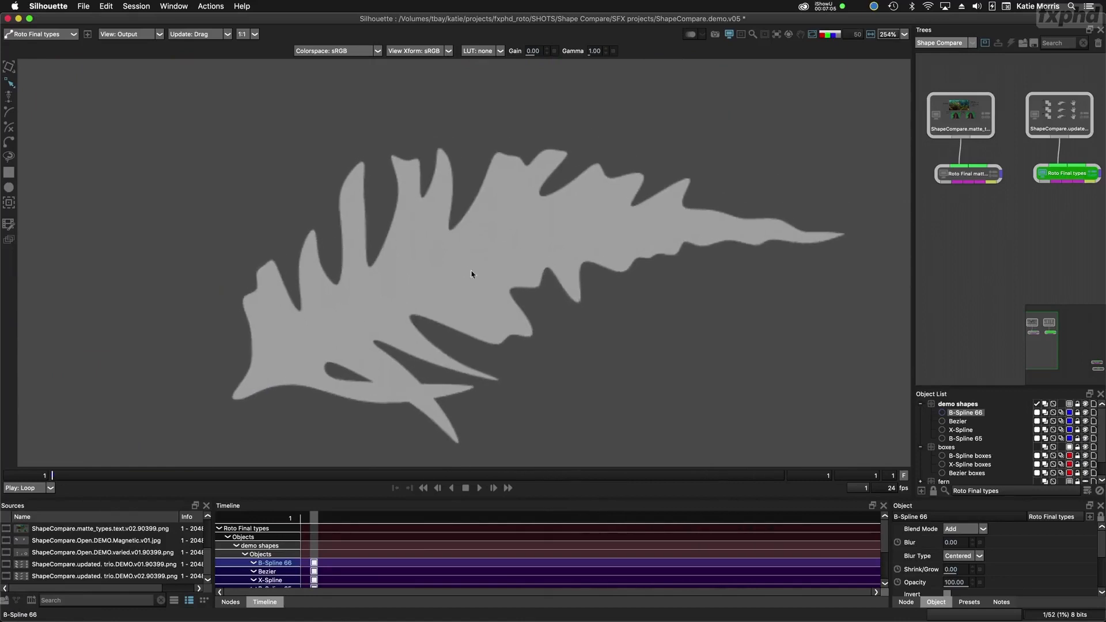
{"action": "left_click", "coordinate": [229, 396]}
{"action": "left_click", "coordinate": [251, 369]}
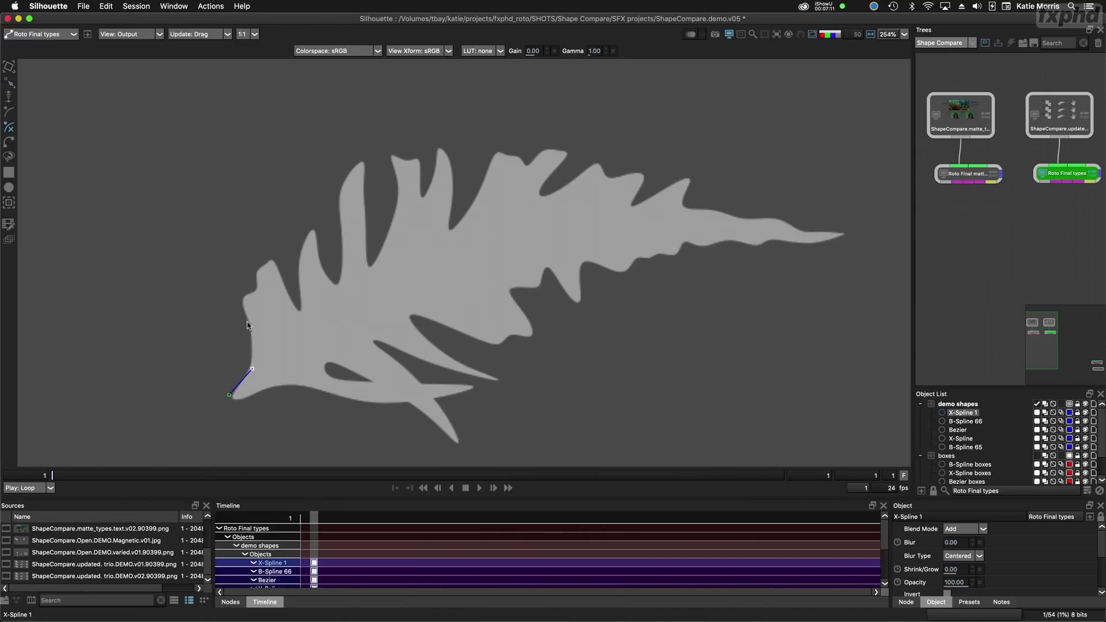
{"action": "left_click", "coordinate": [248, 322]}
{"action": "left_click", "coordinate": [240, 297]}
{"action": "left_click", "coordinate": [256, 292]}
{"action": "left_click", "coordinate": [255, 274]}
{"action": "left_click", "coordinate": [261, 265]}
{"action": "left_click", "coordinate": [273, 259]}
Step: Continue the X-Spline through the first upper gap, around the second frond and up out of the next gap
{"action": "left_click", "coordinate": [283, 285]}
{"action": "left_click", "coordinate": [299, 309]}
{"action": "left_click", "coordinate": [298, 282]}
{"action": "left_click", "coordinate": [300, 249]}
{"action": "left_click", "coordinate": [309, 234]}
{"action": "left_click", "coordinate": [318, 230]}
{"action": "left_click", "coordinate": [324, 264]}
{"action": "left_click", "coordinate": [335, 285]}
{"action": "left_click", "coordinate": [344, 270]}
{"action": "left_click", "coordinate": [337, 236]}
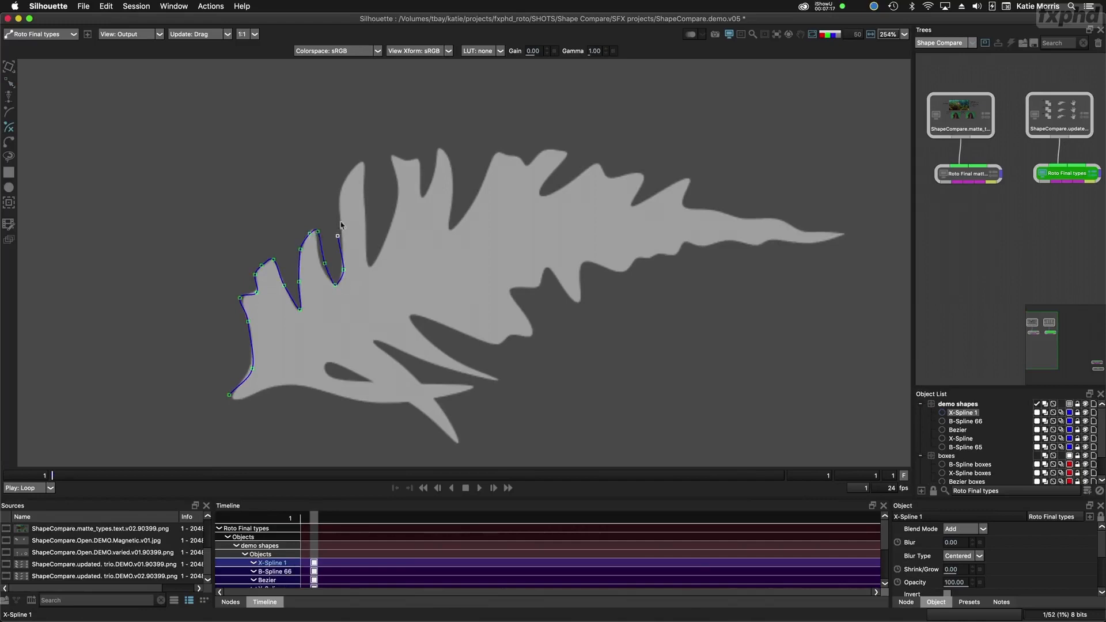
Step: Trace the X-Spline around the tall third frond, through the deep gap and up towards the notched frond
{"action": "left_click", "coordinate": [340, 201]}
{"action": "left_click", "coordinate": [356, 163]}
{"action": "left_click", "coordinate": [366, 163]}
{"action": "left_click", "coordinate": [365, 187]}
{"action": "left_click", "coordinate": [364, 216]}
{"action": "left_click", "coordinate": [368, 243]}
{"action": "left_click", "coordinate": [368, 266]}
{"action": "left_click", "coordinate": [381, 251]}
{"action": "left_click", "coordinate": [391, 219]}
{"action": "left_click", "coordinate": [396, 195]}
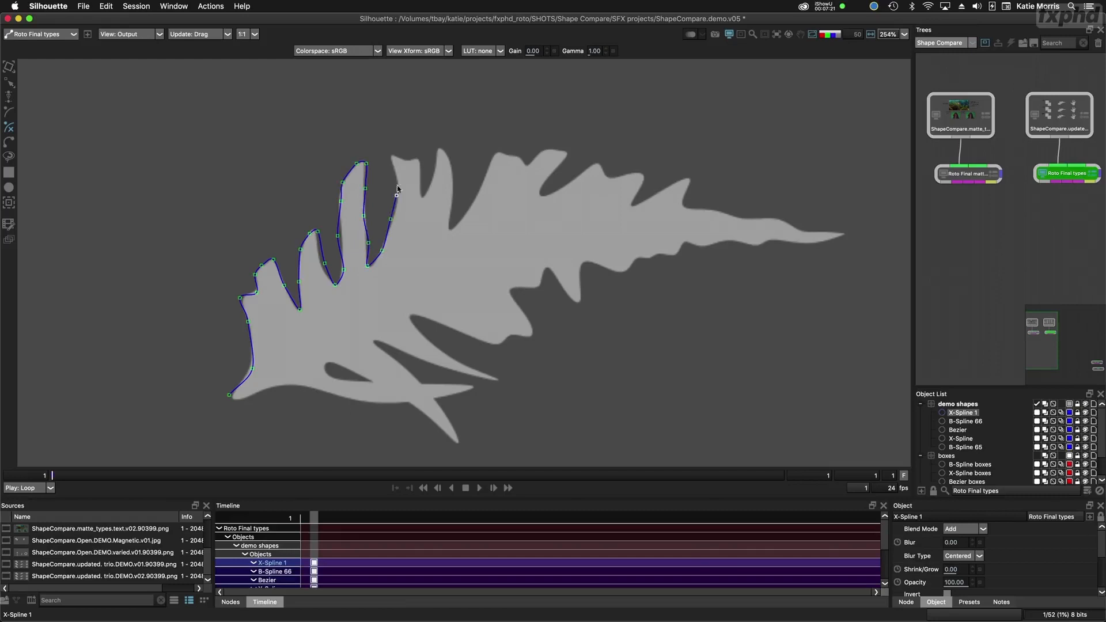
Step: Trace the X-Spline around the notched frond and the narrow pointed frond, down into the gap beyond them
{"action": "left_click", "coordinate": [395, 154]}
{"action": "left_click", "coordinate": [406, 159]}
{"action": "left_click", "coordinate": [416, 156]}
{"action": "left_click", "coordinate": [419, 173]}
{"action": "left_click", "coordinate": [422, 195]}
{"action": "left_click", "coordinate": [430, 179]}
{"action": "left_click", "coordinate": [436, 159]}
{"action": "left_click", "coordinate": [444, 149]}
{"action": "left_click", "coordinate": [453, 170]}
{"action": "left_click", "coordinate": [457, 206]}
{"action": "left_click", "coordinate": [450, 227]}
Step: Trace the X-Spline around the wide double-tipped frond and into the gap behind it
{"action": "left_click", "coordinate": [474, 205]}
{"action": "left_click", "coordinate": [493, 173]}
{"action": "left_click", "coordinate": [496, 152]}
{"action": "left_click", "coordinate": [512, 155]}
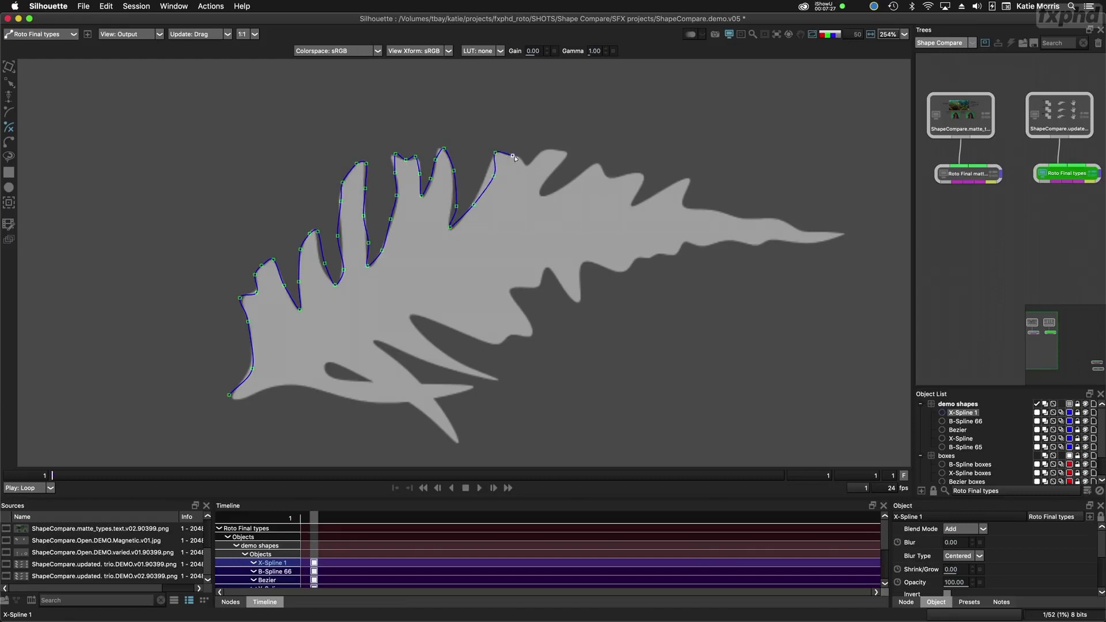
{"action": "left_click", "coordinate": [528, 165]}
{"action": "left_click", "coordinate": [543, 152]}
{"action": "left_click", "coordinate": [555, 151]}
{"action": "left_click", "coordinate": [565, 155]}
{"action": "left_click", "coordinate": [551, 171]}
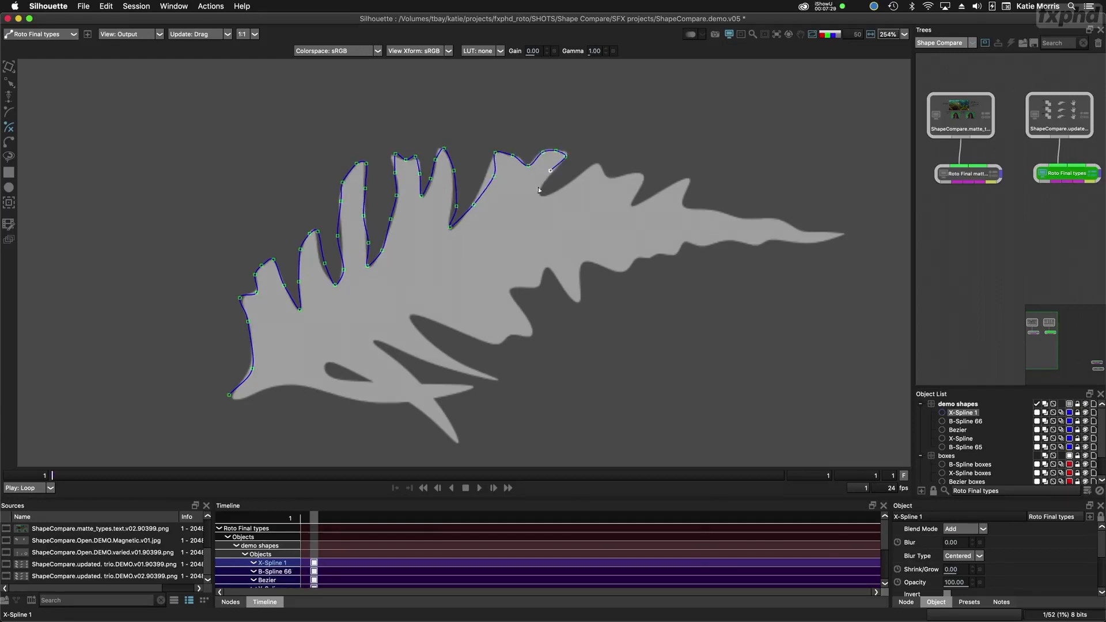
{"action": "left_click", "coordinate": [538, 188]}
{"action": "left_click", "coordinate": [546, 194]}
Step: Continue the X-Spline over the next two upper fronds, to just past the last pointed frond's tip
{"action": "left_click", "coordinate": [568, 182]}
{"action": "left_click", "coordinate": [599, 164]}
{"action": "left_click", "coordinate": [606, 177]}
{"action": "left_click", "coordinate": [628, 173]}
{"action": "left_click", "coordinate": [647, 173]}
{"action": "left_click", "coordinate": [645, 186]}
{"action": "left_click", "coordinate": [629, 206]}
{"action": "left_click", "coordinate": [652, 200]}
{"action": "left_click", "coordinate": [688, 179]}
{"action": "left_click", "coordinate": [685, 193]}
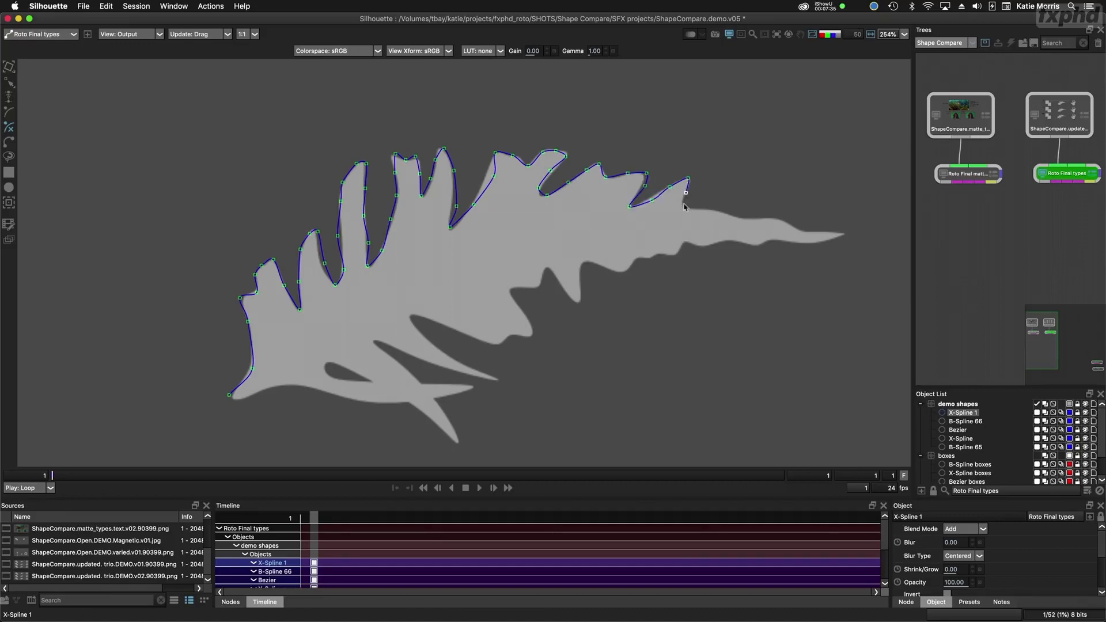
Step: Carry the X-Spline out to the fern's long tapered tip and back along its underside
{"action": "left_click", "coordinate": [773, 218]}
{"action": "left_click", "coordinate": [797, 228]}
{"action": "left_click", "coordinate": [838, 234]}
{"action": "left_click", "coordinate": [815, 247]}
{"action": "left_click", "coordinate": [786, 240]}
{"action": "left_click", "coordinate": [763, 244]}
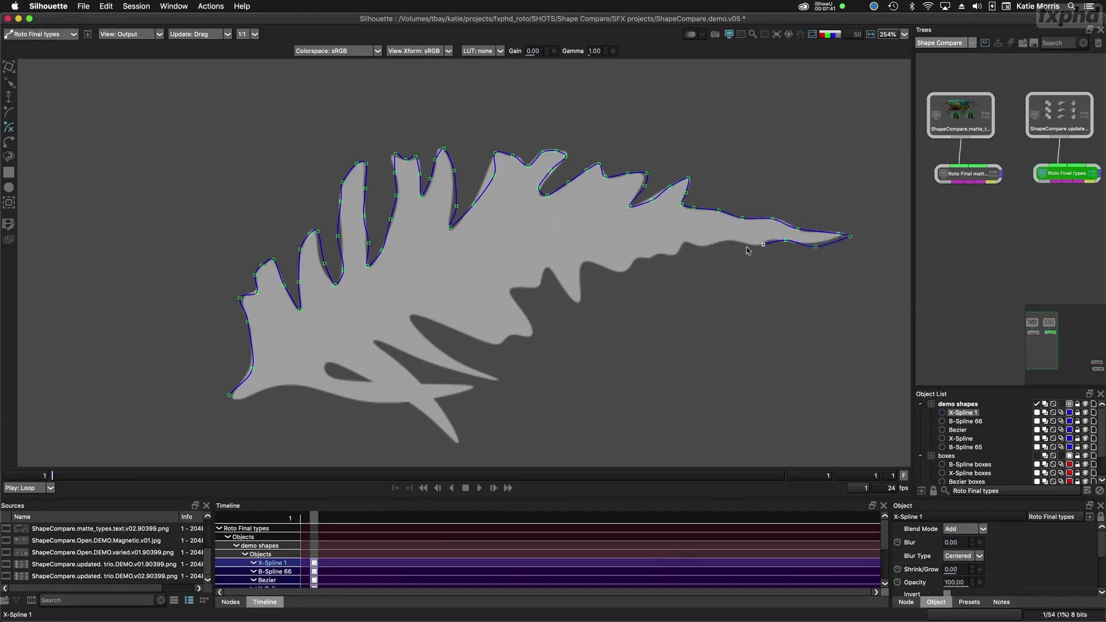
Step: Trace the X-Spline along the fern's rippled underside and around the pointed lower frond to the next notch
{"action": "left_click", "coordinate": [740, 242]}
{"action": "left_click", "coordinate": [723, 243]}
{"action": "left_click", "coordinate": [702, 249]}
{"action": "left_click", "coordinate": [684, 240]}
{"action": "left_click", "coordinate": [674, 253]}
{"action": "left_click", "coordinate": [655, 254]}
{"action": "left_click", "coordinate": [645, 261]}
{"action": "left_click", "coordinate": [633, 259]}
{"action": "left_click", "coordinate": [623, 271]}
{"action": "left_click", "coordinate": [590, 262]}
{"action": "left_click", "coordinate": [578, 271]}
{"action": "left_click", "coordinate": [577, 298]}
{"action": "left_click", "coordinate": [551, 285]}
{"action": "left_click", "coordinate": [546, 268]}
{"action": "left_click", "coordinate": [536, 286]}
{"action": "left_click", "coordinate": [510, 287]}
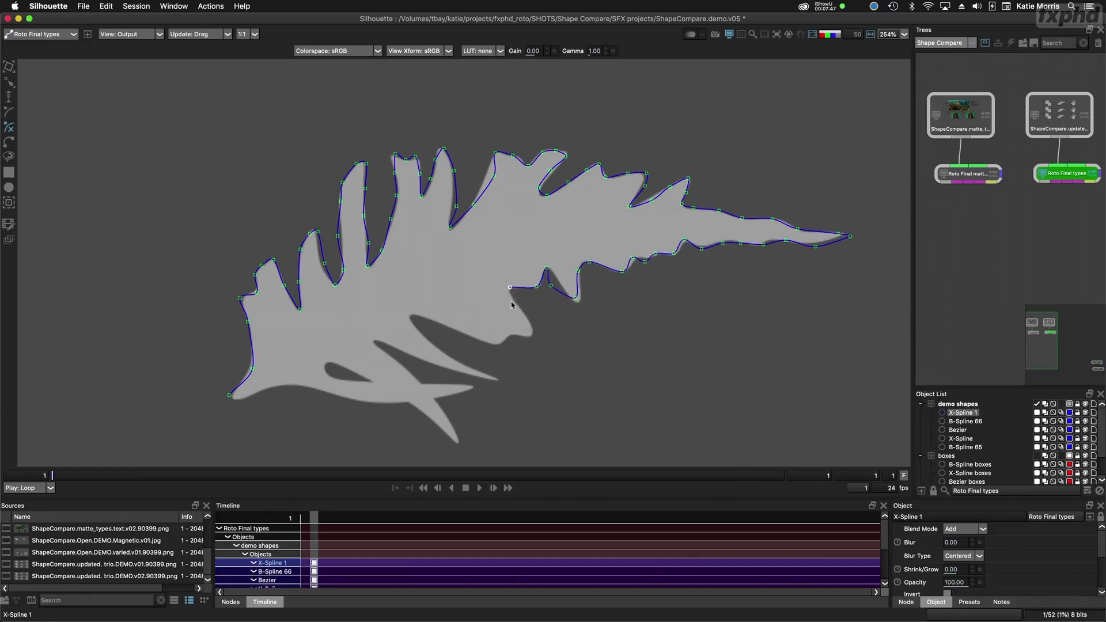
Step: Trace the X-Spline around the blunt lower frond and through the deep lower gap onto the next long frond
{"action": "left_click", "coordinate": [534, 325]}
{"action": "left_click", "coordinate": [511, 336]}
{"action": "left_click", "coordinate": [498, 343]}
{"action": "left_click", "coordinate": [472, 337]}
{"action": "left_click", "coordinate": [436, 326]}
{"action": "left_click", "coordinate": [414, 315]}
{"action": "left_click", "coordinate": [423, 340]}
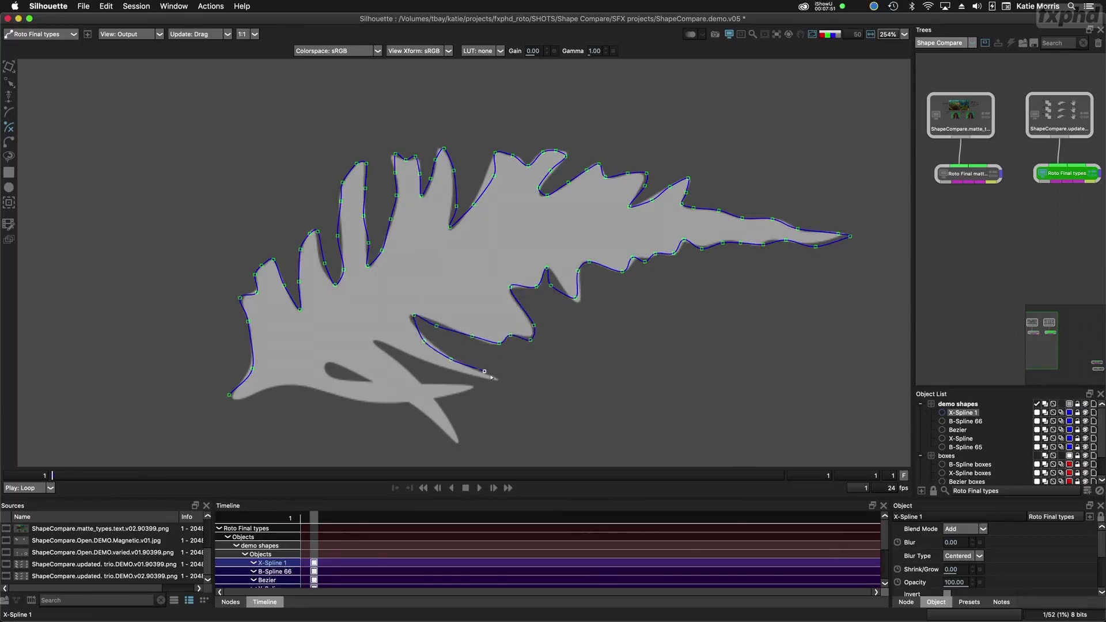
Step: Trace the X-Spline back along the long lower frond's underside and around the downward crossing frond's tip
{"action": "left_click", "coordinate": [416, 359]}
{"action": "left_click", "coordinate": [387, 345]}
{"action": "left_click", "coordinate": [373, 341]}
{"action": "left_click", "coordinate": [414, 377]}
{"action": "left_click", "coordinate": [440, 401]}
{"action": "left_click", "coordinate": [457, 440]}
{"action": "left_click", "coordinate": [445, 436]}
Step: Trace the X-Spline back up the crossing frond, around the small inner hole and out along the horizontal frond
{"action": "left_click", "coordinate": [415, 404]}
{"action": "left_click", "coordinate": [378, 379]}
{"action": "left_click", "coordinate": [350, 360]}
{"action": "left_click", "coordinate": [322, 367]}
{"action": "left_click", "coordinate": [349, 385]}
{"action": "left_click", "coordinate": [404, 386]}
{"action": "left_click", "coordinate": [451, 386]}
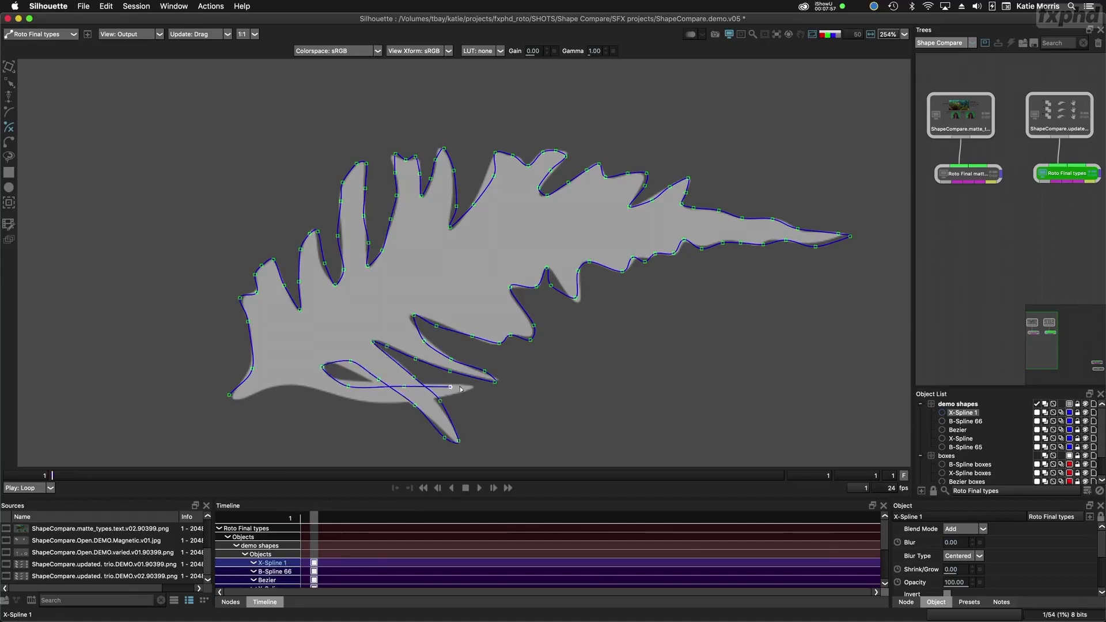
Step: Round the horizontal frond's tip, trace the bottom edge back to the base tip and close the X-Spline
{"action": "left_click", "coordinate": [480, 388]}
{"action": "left_click", "coordinate": [390, 406]}
{"action": "left_click", "coordinate": [336, 393]}
{"action": "left_click", "coordinate": [294, 388]}
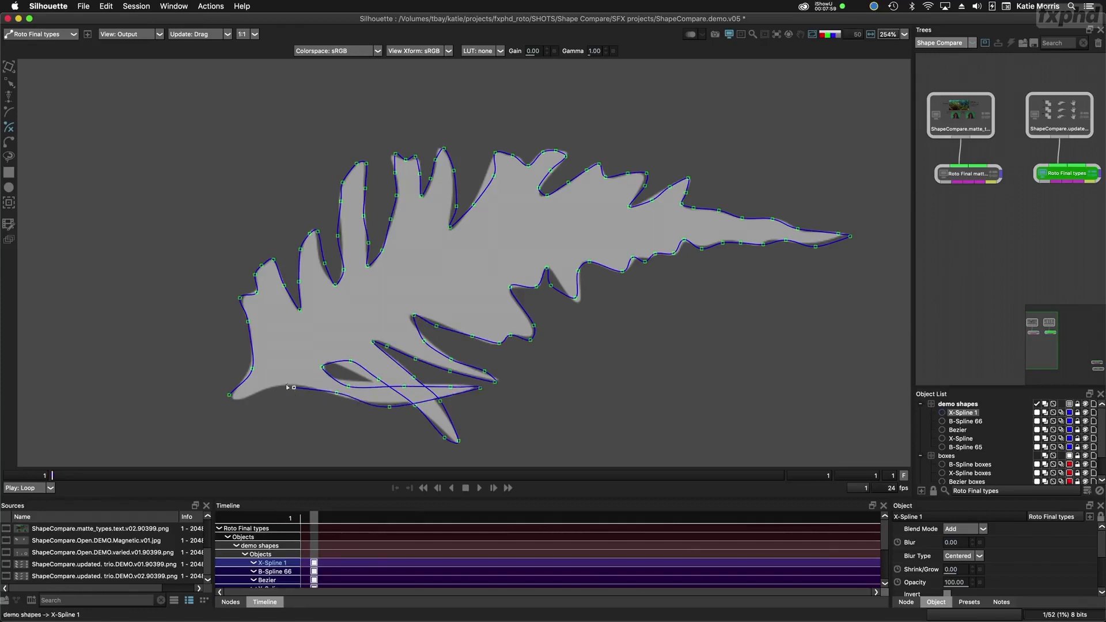
{"action": "left_click", "coordinate": [259, 397]}
{"action": "left_click", "coordinate": [230, 408]}
{"action": "left_click", "coordinate": [230, 397]}
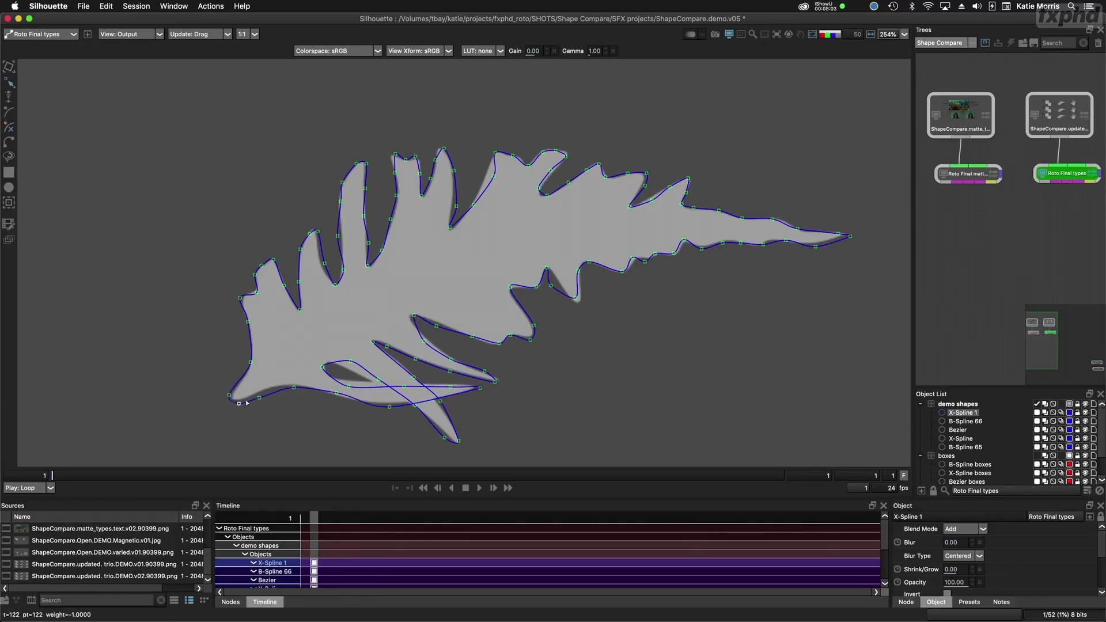
Step: Adjust the X-Spline points along the fern's bottom edge, the horizontal frond's tip and the small inner hole
{"action": "left_click_drag", "start_coordinate": [294, 387], "coordinate": [391, 401]}
{"action": "mouse_move", "coordinate": [479, 387]}
{"action": "left_mouse_down"}
{"action": "mouse_move", "coordinate": [438, 400]}
{"action": "mouse_move", "coordinate": [452, 385]}
{"action": "mouse_move", "coordinate": [474, 386]}
{"action": "mouse_move", "coordinate": [453, 383]}
{"action": "mouse_move", "coordinate": [474, 385]}
{"action": "left_mouse_up"}
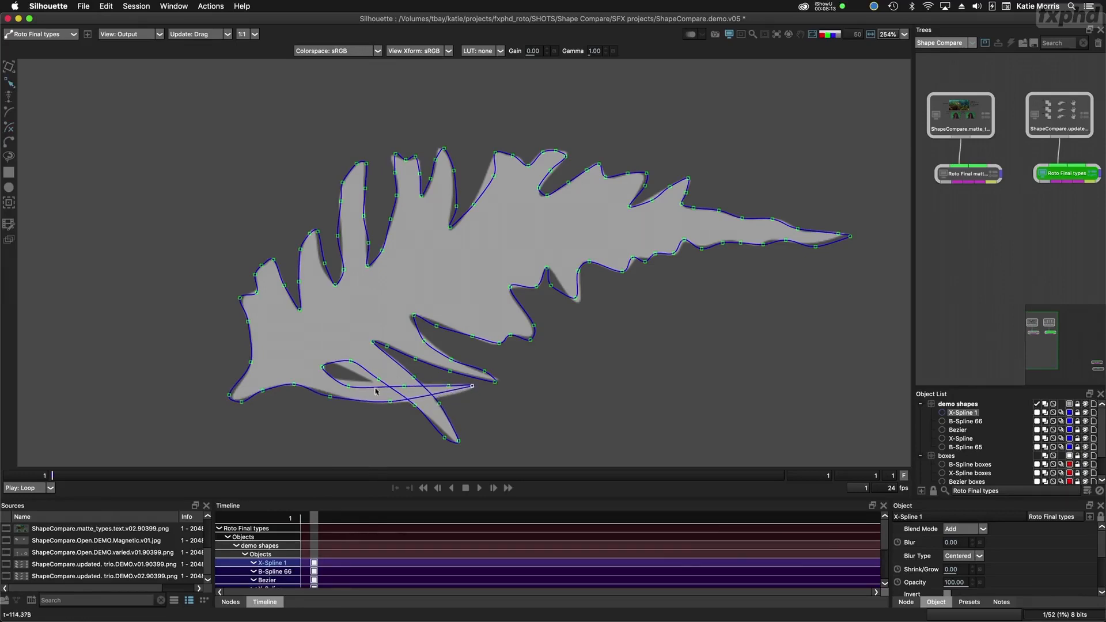
{"action": "mouse_move", "coordinate": [348, 389]}
{"action": "left_mouse_down"}
{"action": "mouse_move", "coordinate": [346, 366]}
{"action": "mouse_move", "coordinate": [373, 381]}
{"action": "mouse_move", "coordinate": [348, 365]}
{"action": "mouse_move", "coordinate": [359, 374]}
{"action": "left_mouse_up"}
{"action": "left_click_drag", "start_coordinate": [373, 380], "coordinate": [393, 404]}
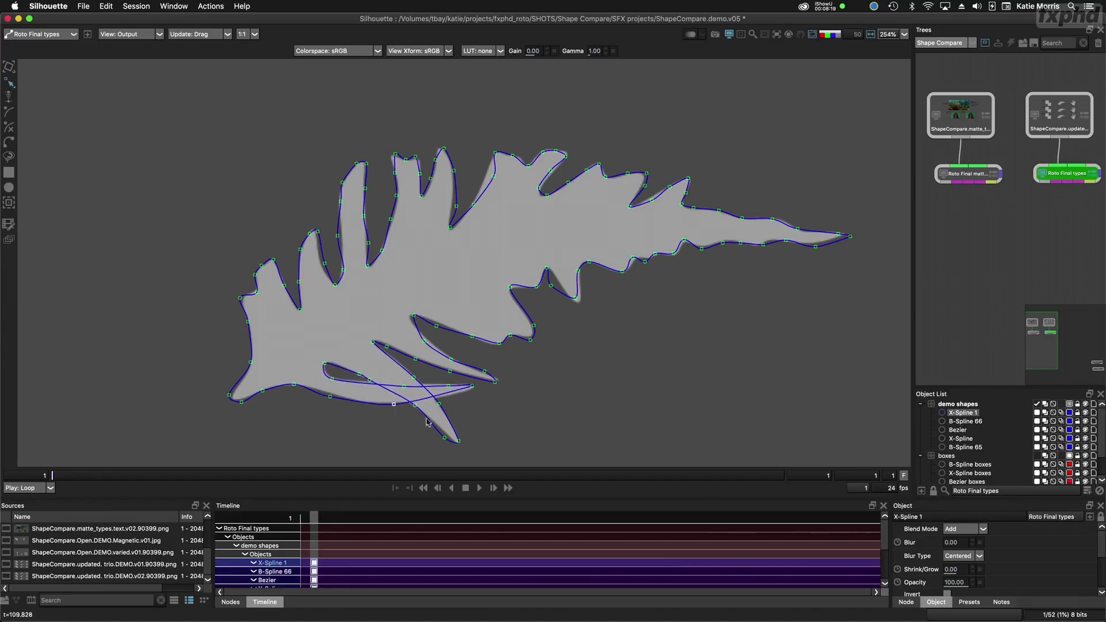
Step: Refine the X-Spline points on the crossing frond, long lower frond and deep gap, deleting surplus points
{"action": "left_click_drag", "start_coordinate": [445, 438], "coordinate": [443, 431]}
{"action": "left_click_drag", "start_coordinate": [387, 346], "coordinate": [425, 366]}
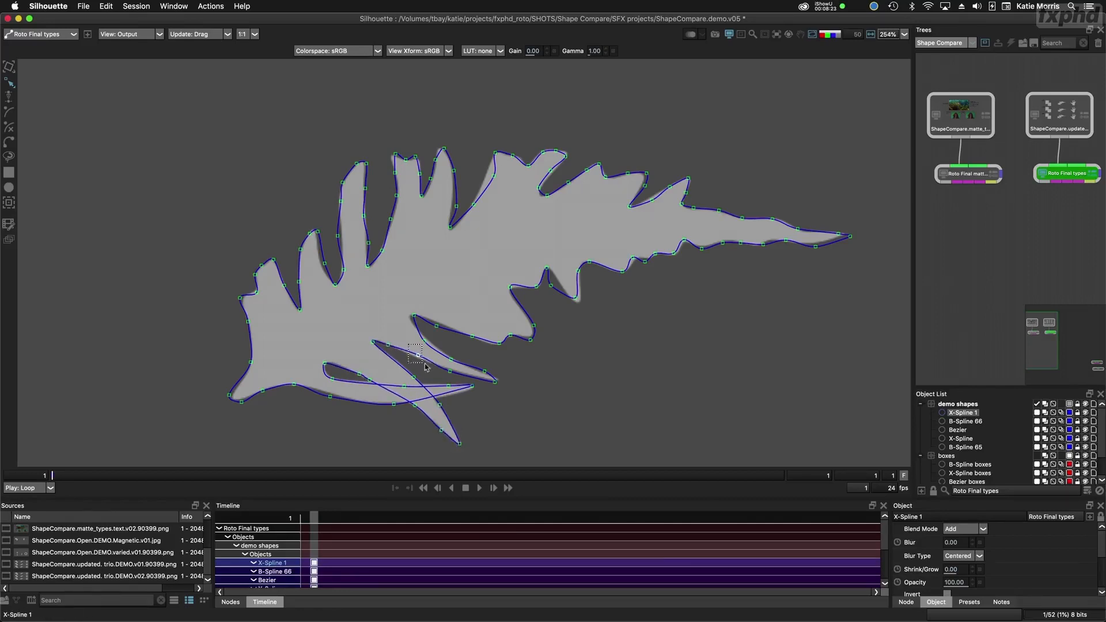
{"action": "key", "text": "Delete"}
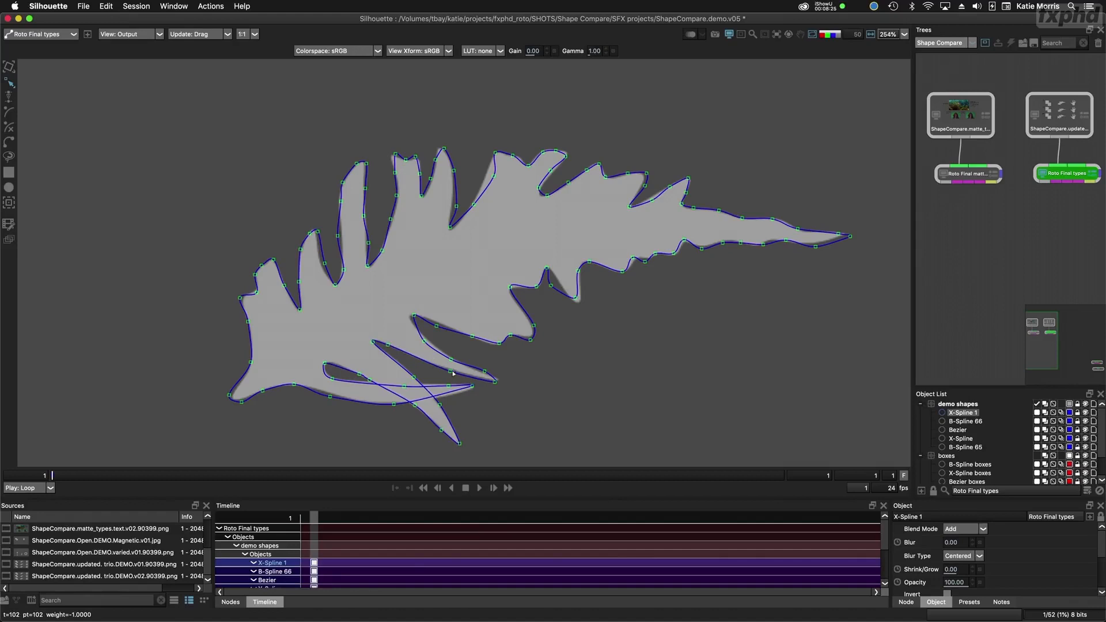
{"action": "key", "text": "Delete"}
{"action": "left_click_drag", "start_coordinate": [494, 381], "coordinate": [498, 379]}
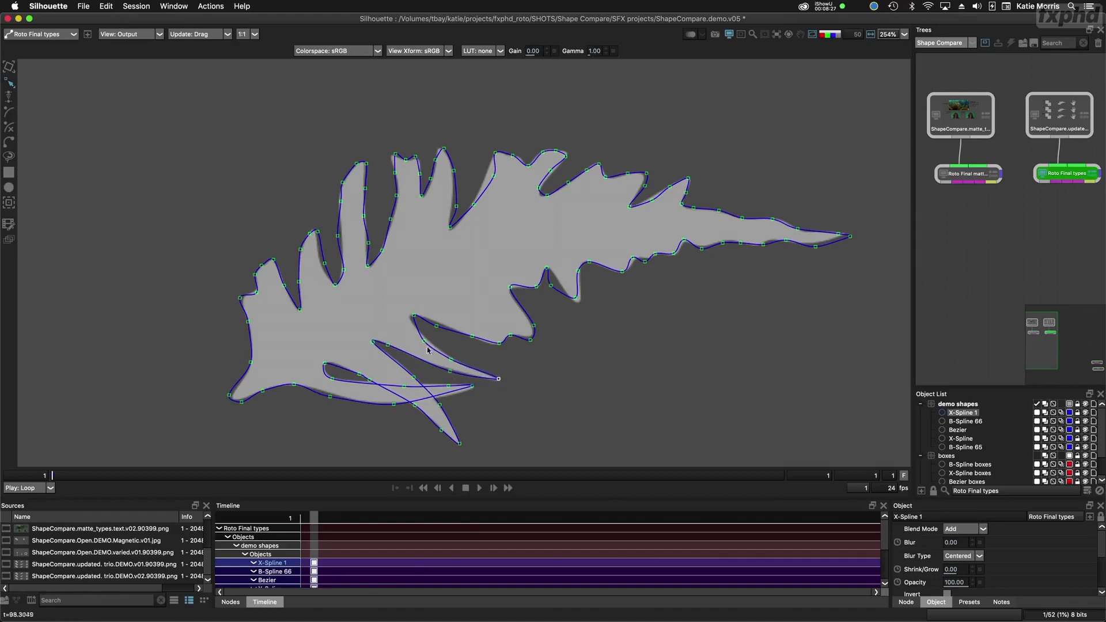
{"action": "left_click_drag", "start_coordinate": [424, 341], "coordinate": [410, 319]}
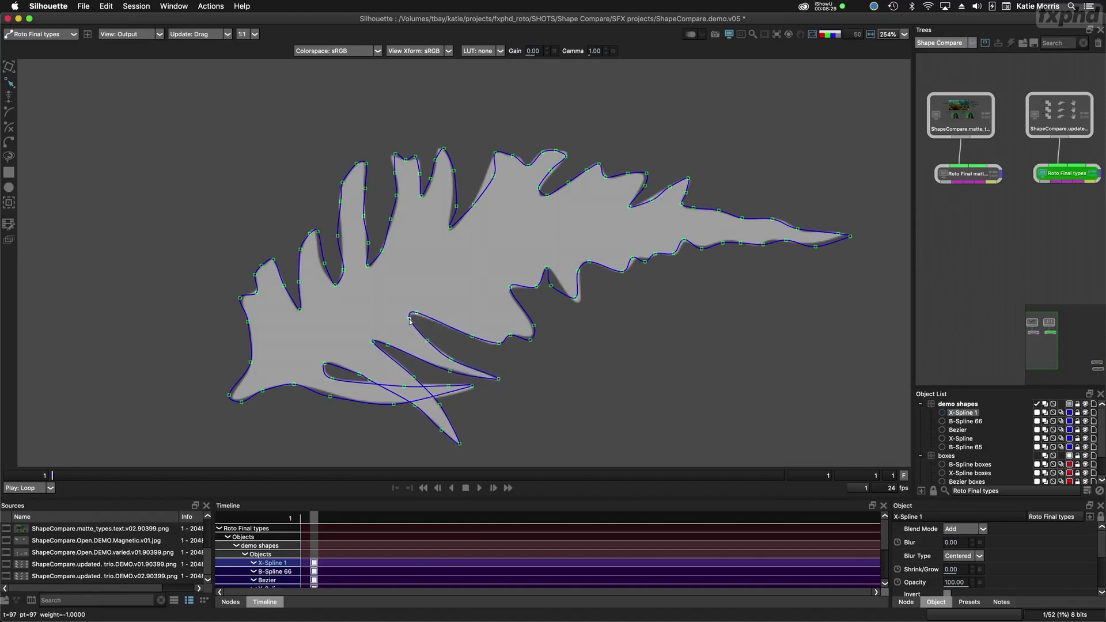
{"action": "left_click_drag", "start_coordinate": [416, 317], "coordinate": [421, 315]}
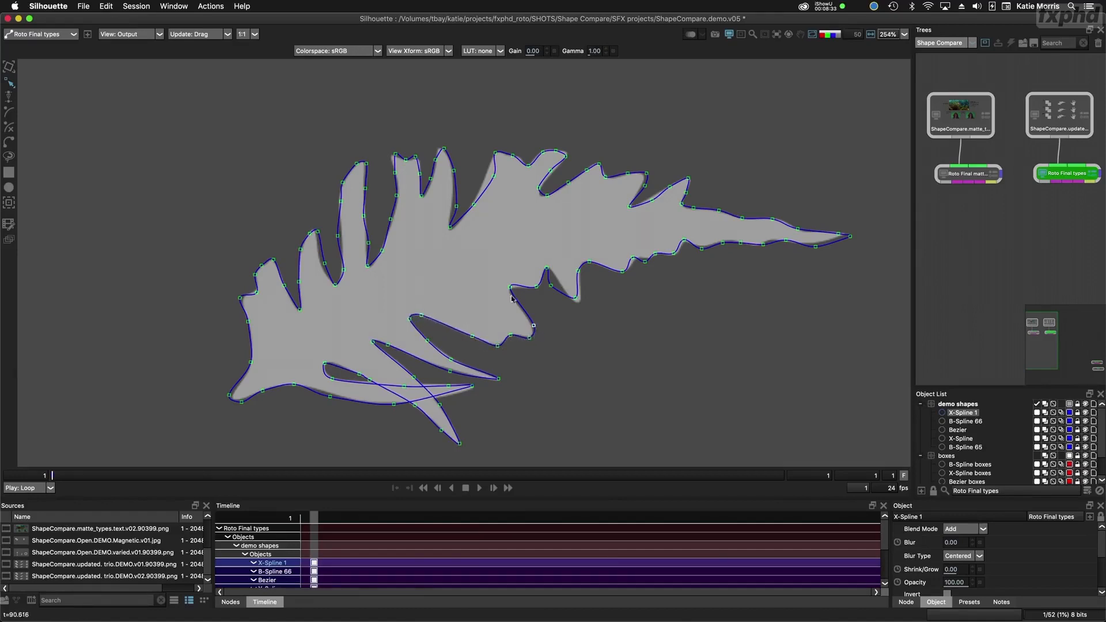
Step: Adjust the X-Spline points around the pointed lower frond, along the rippled underside and at the tapered tip
{"action": "left_click", "coordinate": [557, 283]}
{"action": "left_click_drag", "start_coordinate": [589, 286], "coordinate": [567, 316]}
{"action": "key", "text": "shift+z"}
{"action": "left_click_drag", "start_coordinate": [576, 298], "coordinate": [651, 259]}
{"action": "left_click_drag", "start_coordinate": [656, 254], "coordinate": [677, 256]}
{"action": "left_click_drag", "start_coordinate": [838, 234], "coordinate": [832, 230]}
{"action": "left_click_drag", "start_coordinate": [850, 236], "coordinate": [855, 235]}
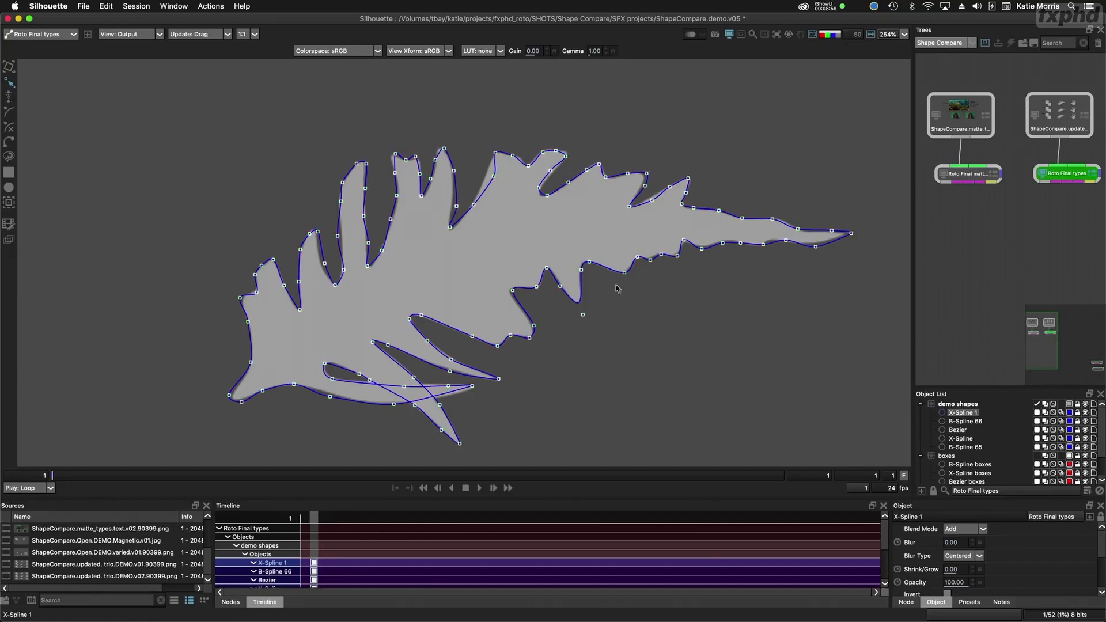
Step: Convert all the X-Spline's points to B-Spline and refit those along the wide double-tipped frond
{"action": "right_click", "coordinate": [631, 315]}
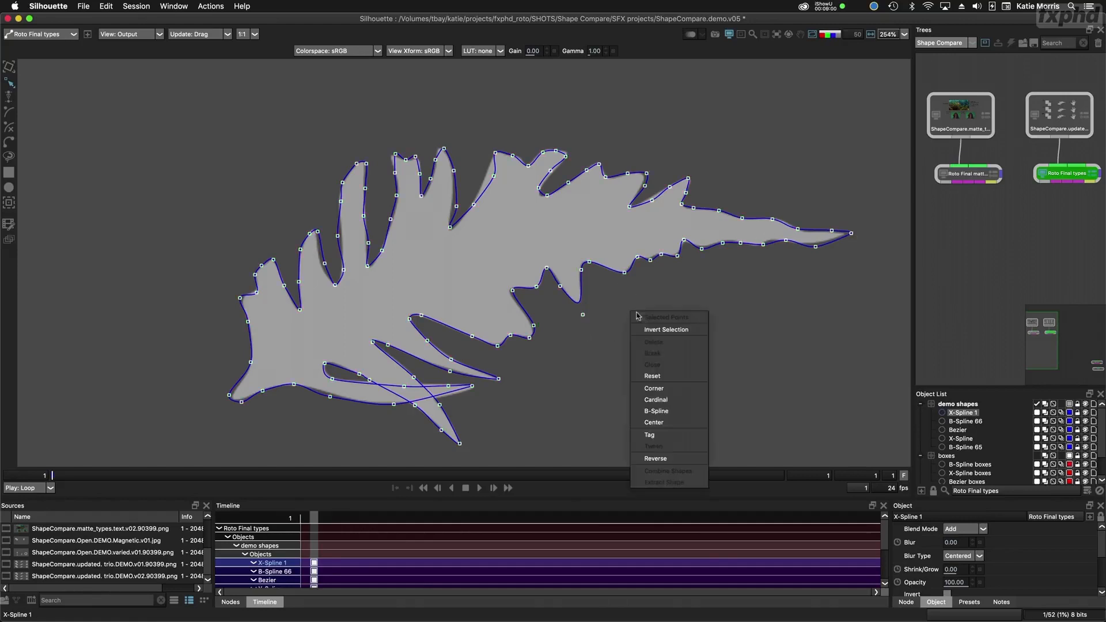
{"action": "left_click", "coordinate": [654, 411]}
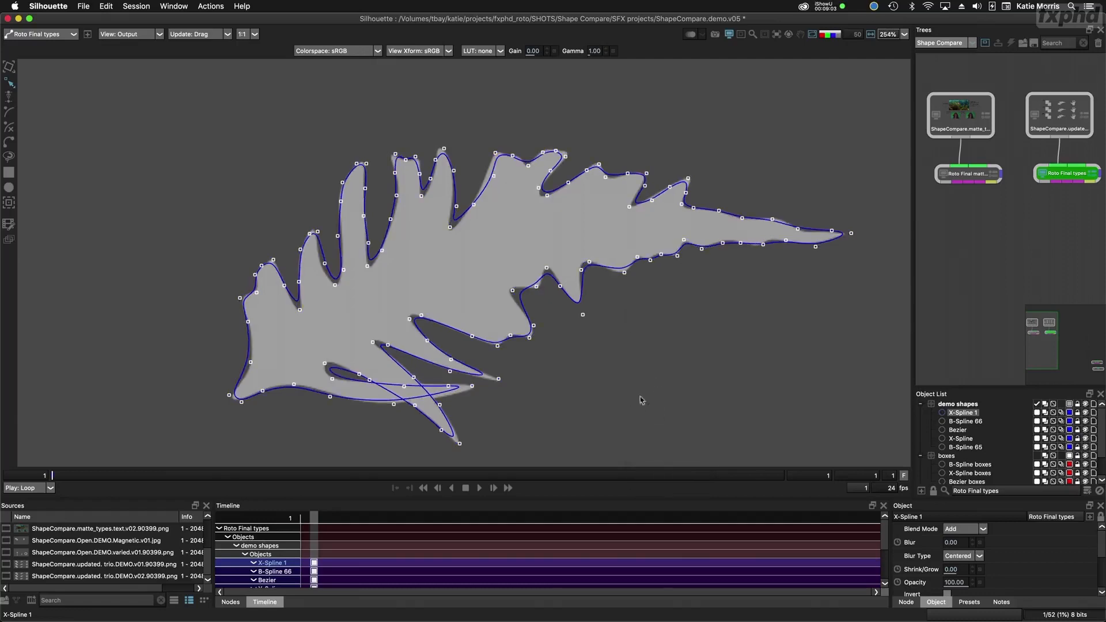
{"action": "mouse_move", "coordinate": [474, 204]}
{"action": "left_mouse_down"}
{"action": "mouse_move", "coordinate": [447, 234]}
{"action": "mouse_move", "coordinate": [472, 212]}
{"action": "left_mouse_up"}
{"action": "left_click_drag", "start_coordinate": [495, 153], "coordinate": [542, 148]}
{"action": "left_click_drag", "start_coordinate": [523, 166], "coordinate": [575, 151]}
{"action": "left_click_drag", "start_coordinate": [540, 189], "coordinate": [537, 194]}
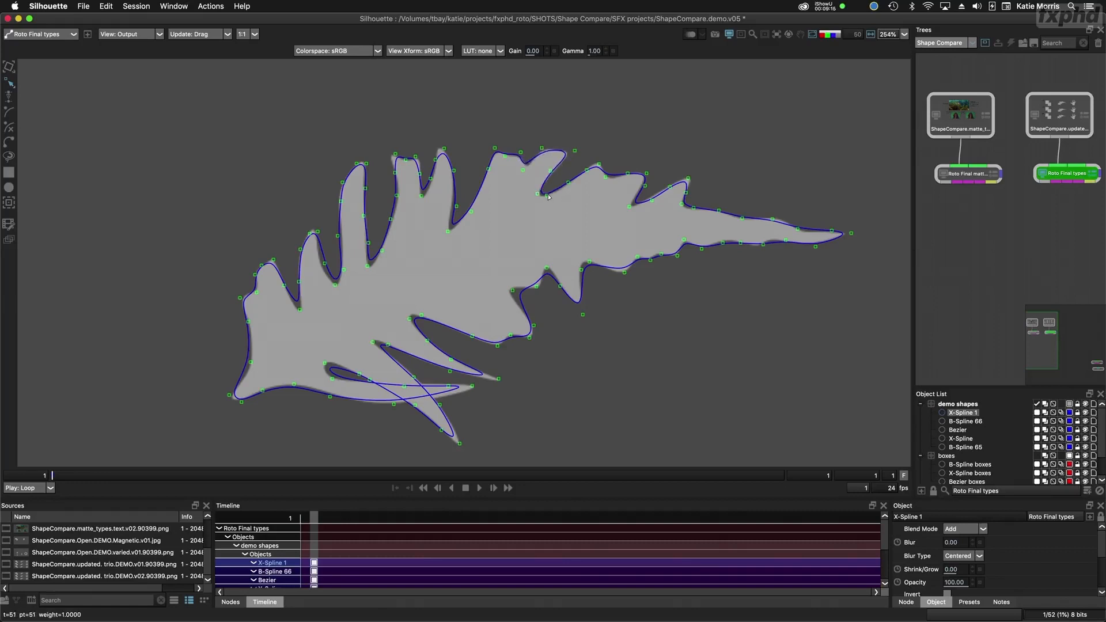
Step: Start a Bezier at the base tip of the Bezier fern, tracing its left edge and first frond
{"action": "left_click_drag", "start_coordinate": [571, 245], "coordinate": [577, 217]}
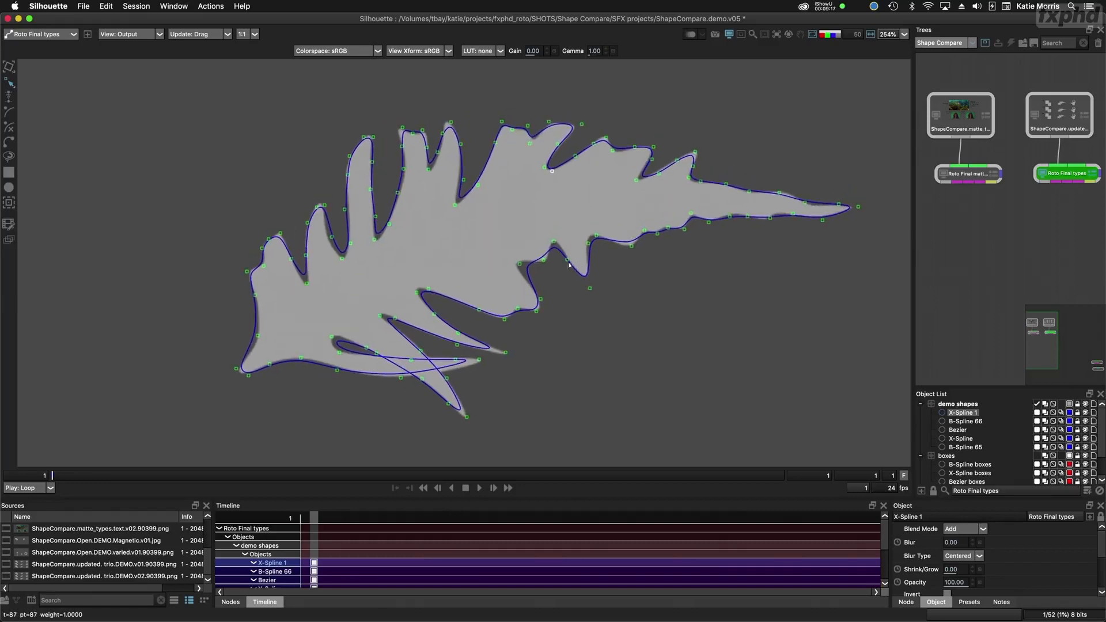
{"action": "left_click_drag", "start_coordinate": [566, 282], "coordinate": [579, 280]}
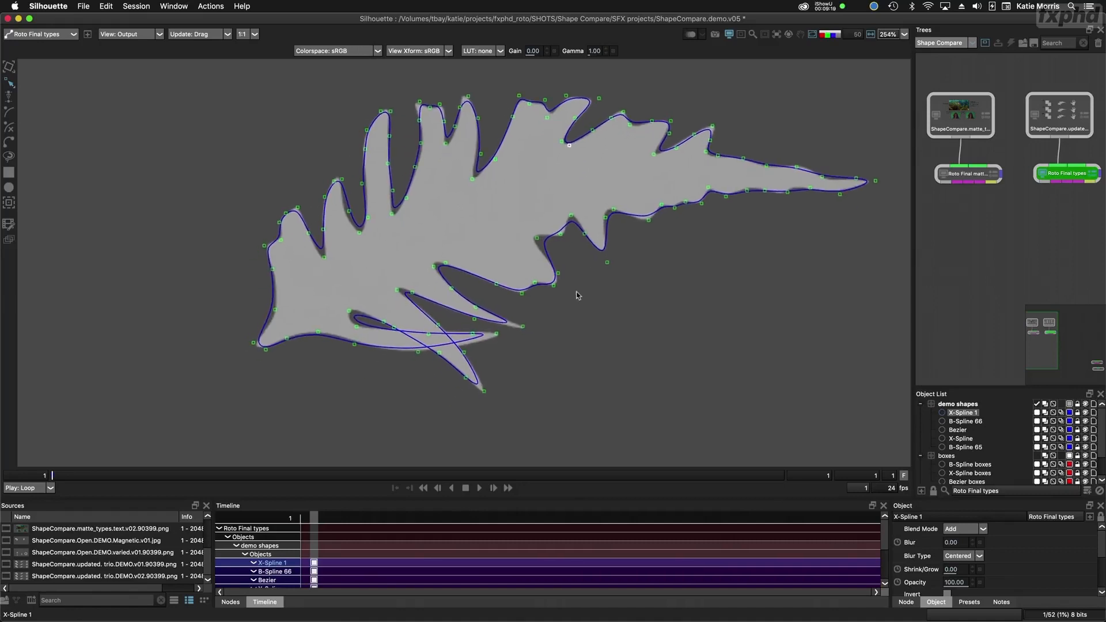
{"action": "key", "text": "o"}
{"action": "left_click_drag", "start_coordinate": [563, 321], "coordinate": [573, 219]}
{"action": "left_click_drag", "start_coordinate": [566, 263], "coordinate": [603, 162]}
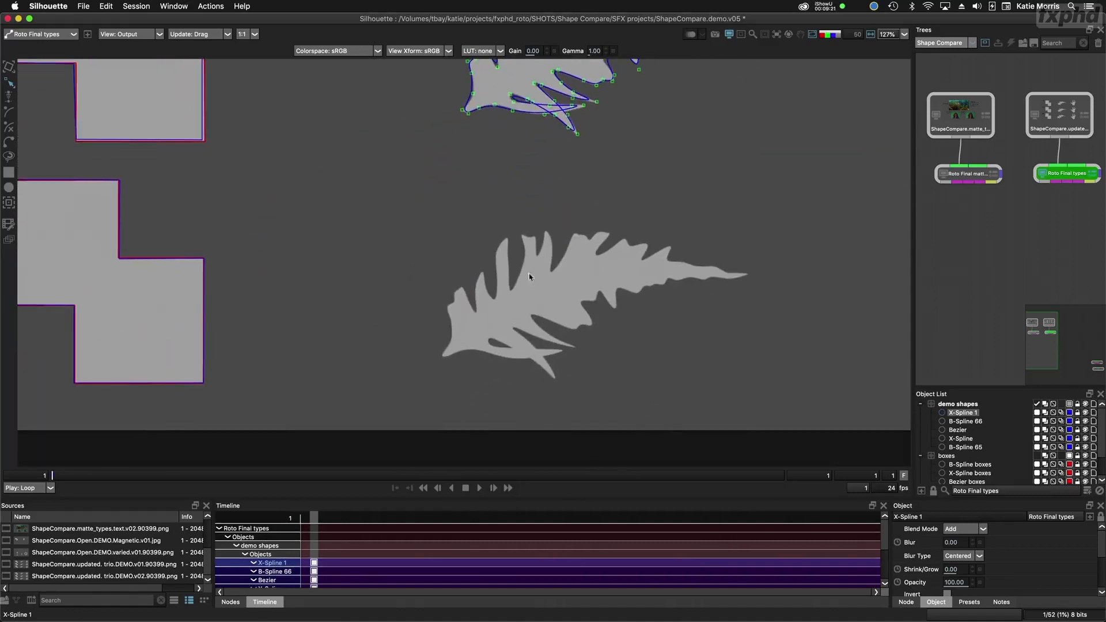
{"action": "left_click", "coordinate": [8, 141]}
{"action": "left_click_drag", "start_coordinate": [480, 305], "coordinate": [512, 272]}
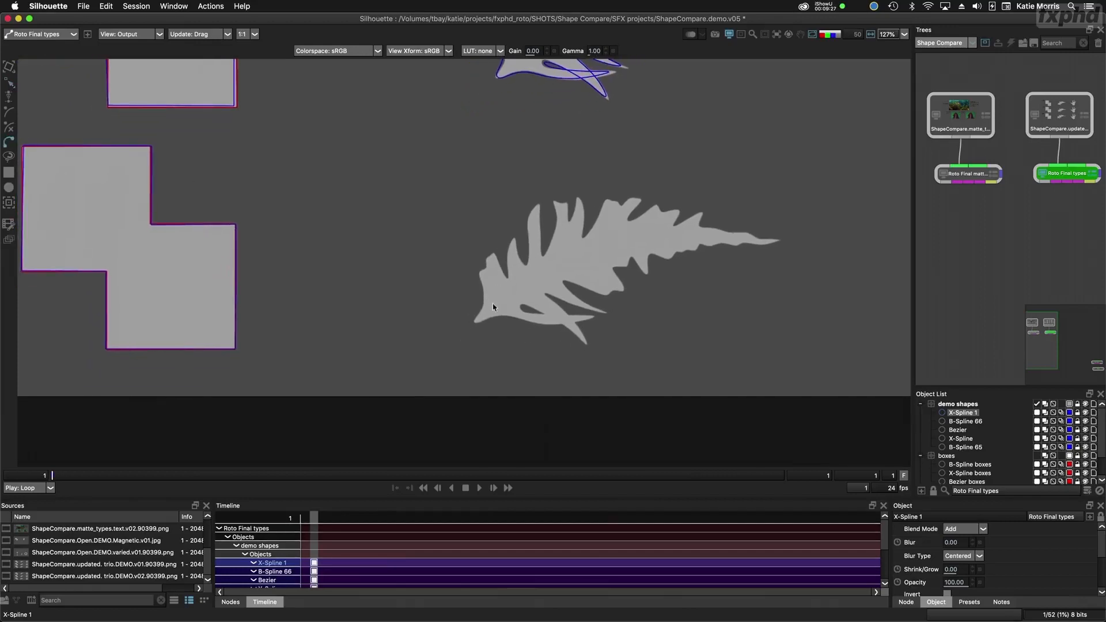
{"action": "key", "text": "i"}
{"action": "key", "text": "o"}
{"action": "left_click_drag", "start_coordinate": [486, 311], "coordinate": [365, 287]}
{"action": "key", "text": "i"}
{"action": "left_click", "coordinate": [298, 372]}
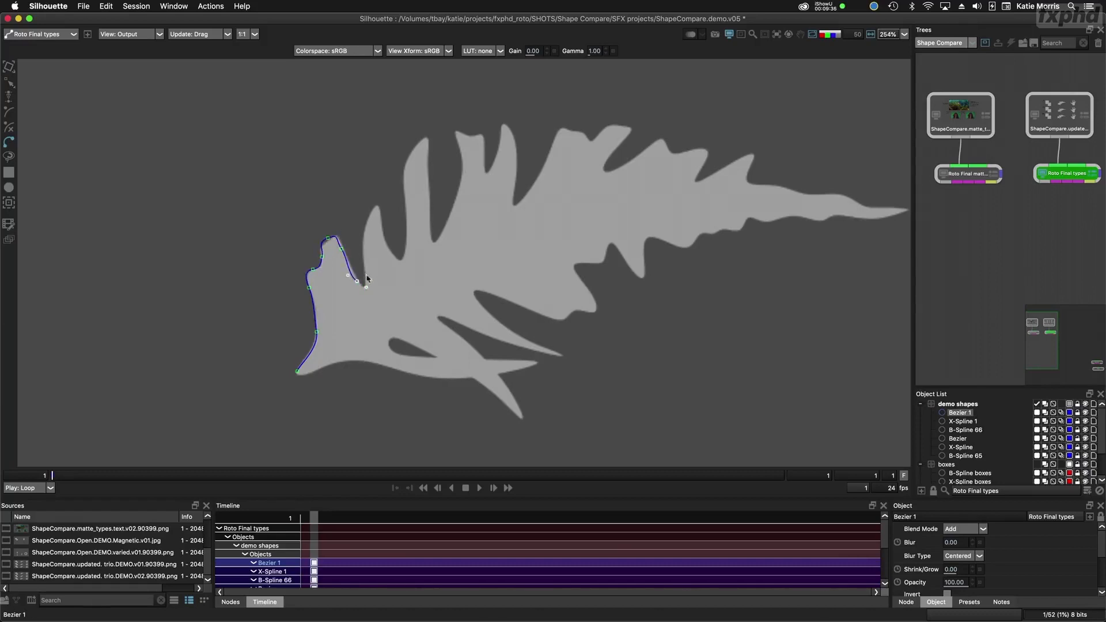
Step: Continue the Bezier around the second frond and the tall third frond, then up out of the deep gap
{"action": "left_click", "coordinate": [363, 235]}
{"action": "left_click_drag", "start_coordinate": [375, 208], "coordinate": [379, 206]}
{"action": "left_click_drag", "start_coordinate": [399, 258], "coordinate": [406, 208]}
{"action": "left_click", "coordinate": [404, 185]}
{"action": "left_click", "coordinate": [408, 155]}
{"action": "left_click_drag", "start_coordinate": [429, 135], "coordinate": [434, 133]}
{"action": "left_click", "coordinate": [428, 220]}
{"action": "left_click", "coordinate": [433, 246]}
{"action": "left_click_drag", "start_coordinate": [456, 198], "coordinate": [460, 187]}
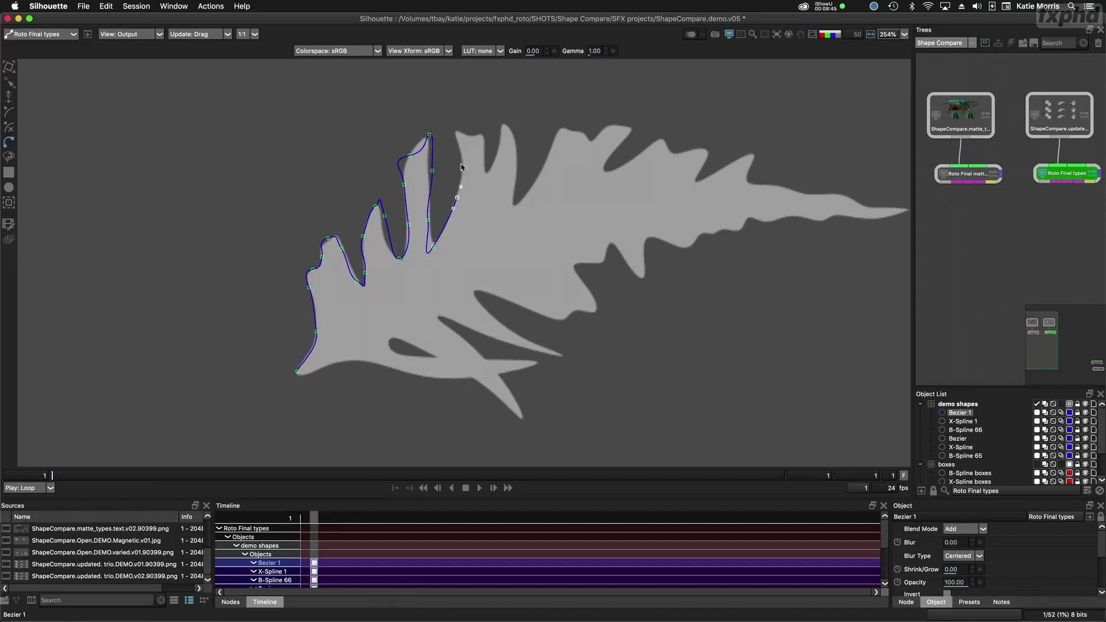
Step: Continue the Bezier around the fourth and fifth fronds, through the deep gap and over the wide double-tipped frond
{"action": "left_click_drag", "start_coordinate": [459, 131], "coordinate": [494, 170]}
{"action": "left_click_drag", "start_coordinate": [502, 143], "coordinate": [510, 131]}
{"action": "left_click", "coordinate": [516, 171]}
{"action": "left_click_drag", "start_coordinate": [513, 202], "coordinate": [527, 196]}
{"action": "left_click_drag", "start_coordinate": [556, 135], "coordinate": [560, 127]}
{"action": "left_click_drag", "start_coordinate": [571, 129], "coordinate": [602, 173]}
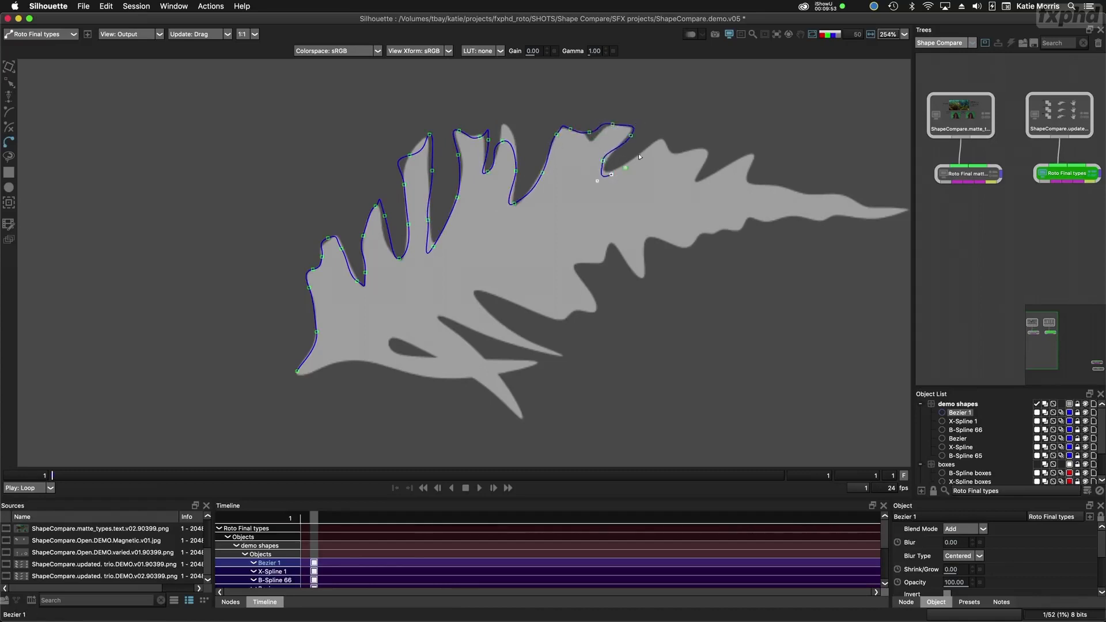
Step: Continue the Bezier over the remaining upper fronds, around the tapered tip and back along the rippled underside to the pointed lower frond
{"action": "left_click", "coordinate": [710, 151]}
{"action": "left_click_drag", "start_coordinate": [698, 170], "coordinate": [693, 185]}
{"action": "left_click_drag", "start_coordinate": [743, 154], "coordinate": [758, 146]}
{"action": "left_click_drag", "start_coordinate": [797, 190], "coordinate": [666, 227]}
{"action": "left_click_drag", "start_coordinate": [656, 221], "coordinate": [589, 234]}
{"action": "left_click_drag", "start_coordinate": [580, 234], "coordinate": [499, 274]}
{"action": "left_click", "coordinate": [515, 241]}
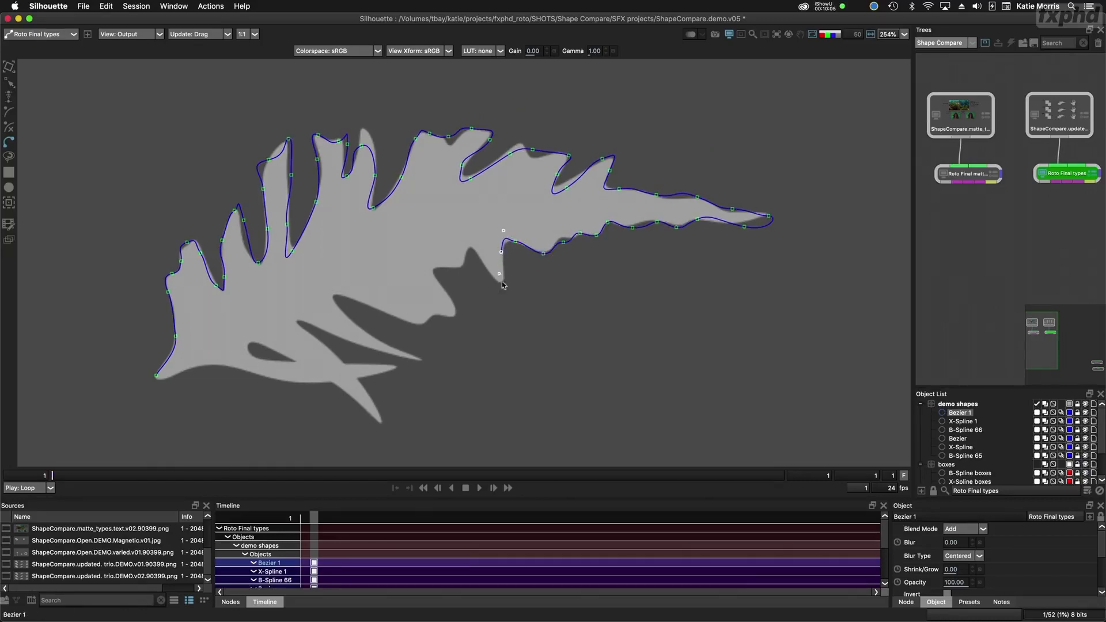
Step: Continue the Bezier shape along the fern's lower edge, tracing the notches and the long pointed frond to its tip
{"action": "left_click", "coordinate": [481, 272]}
{"action": "left_click", "coordinate": [469, 244]}
{"action": "left_click", "coordinate": [459, 267]}
{"action": "left_click", "coordinate": [430, 269]}
{"action": "left_click_drag", "start_coordinate": [452, 303], "coordinate": [418, 324]}
{"action": "left_click", "coordinate": [387, 314]}
{"action": "left_click_drag", "start_coordinate": [333, 299], "coordinate": [296, 321]}
{"action": "left_click", "coordinate": [423, 362]}
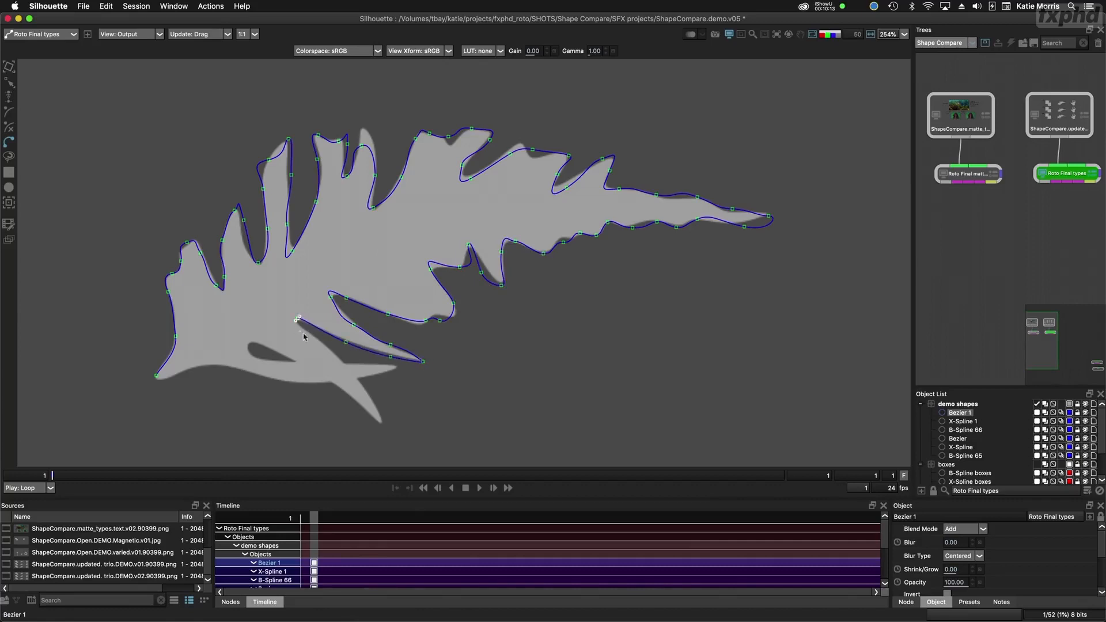
Step: Trace the two crossing lower fronds and the teardrop gap between them with further Bezier points
{"action": "left_click", "coordinate": [342, 367]}
{"action": "left_click_drag", "start_coordinate": [372, 397], "coordinate": [373, 405]}
{"action": "left_click", "coordinate": [313, 368]}
{"action": "left_click", "coordinate": [276, 350]}
{"action": "left_click", "coordinate": [253, 343]}
{"action": "left_click_drag", "start_coordinate": [262, 362], "coordinate": [334, 366]}
{"action": "left_click", "coordinate": [408, 371]}
{"action": "left_click", "coordinate": [381, 378]}
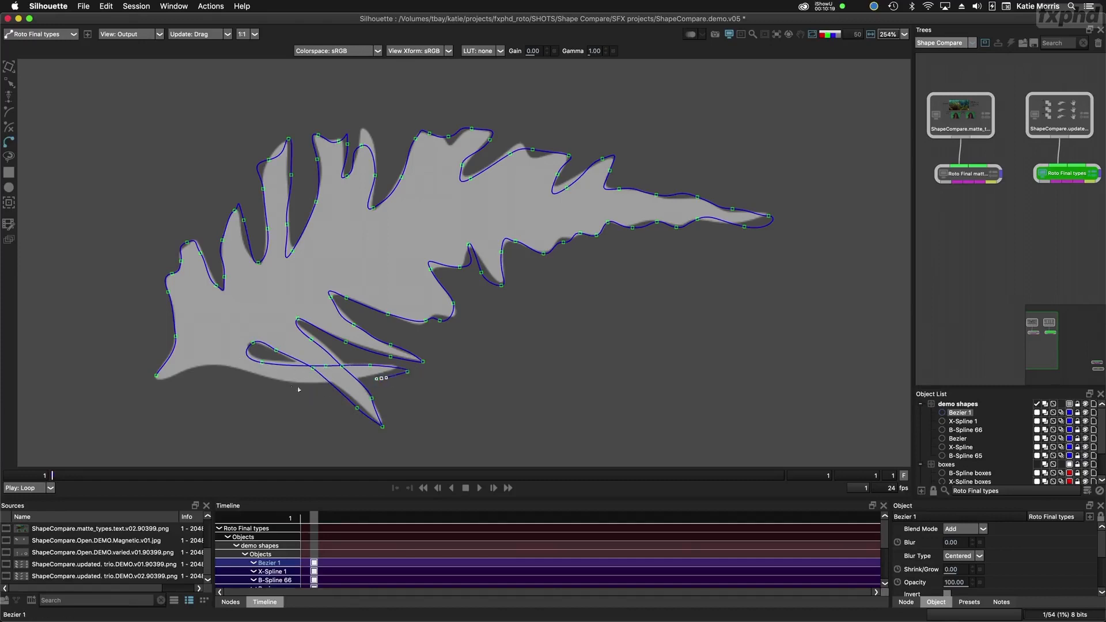
Step: Trace the fern's bottom edge back to the stem base and close the Bezier shape at its starting point
{"action": "left_click", "coordinate": [299, 387]}
{"action": "left_click", "coordinate": [241, 371]}
{"action": "left_click", "coordinate": [213, 368]}
{"action": "left_click", "coordinate": [175, 385]}
{"action": "left_click_drag", "start_coordinate": [204, 361], "coordinate": [376, 307]}
{"action": "left_click", "coordinate": [329, 336]}
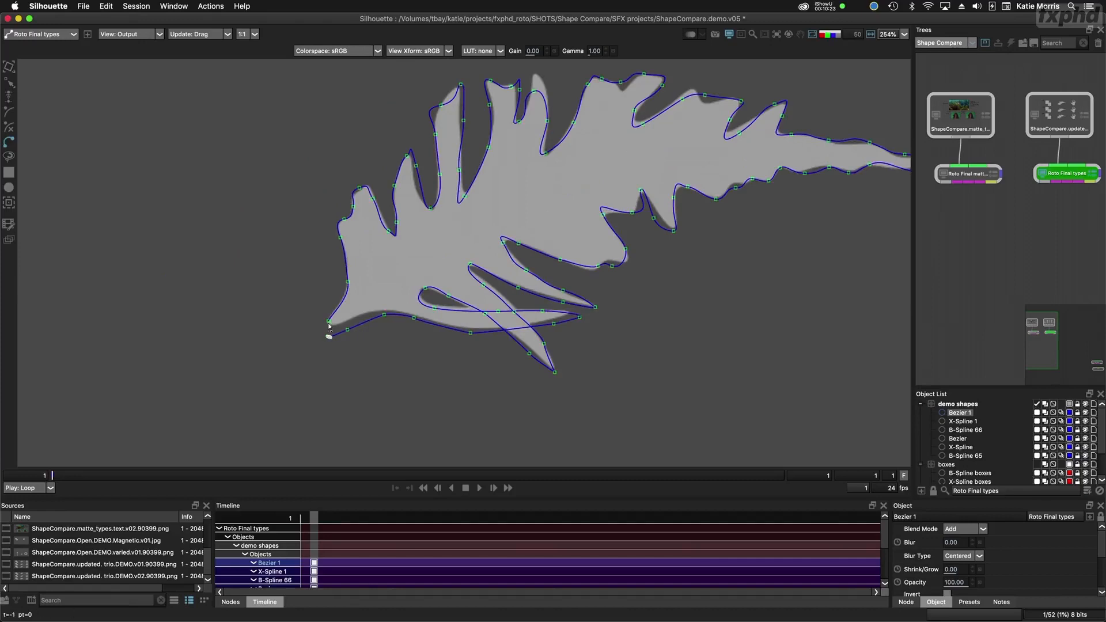
{"action": "left_click", "coordinate": [328, 322]}
Step: Pull the Bezier point at the fern's long tip inward and adjust the neighbouring lower-edge points
{"action": "left_click_drag", "start_coordinate": [327, 321], "coordinate": [376, 308]}
{"action": "left_click_drag", "start_coordinate": [466, 241], "coordinate": [262, 293]}
{"action": "left_click", "coordinate": [742, 211]}
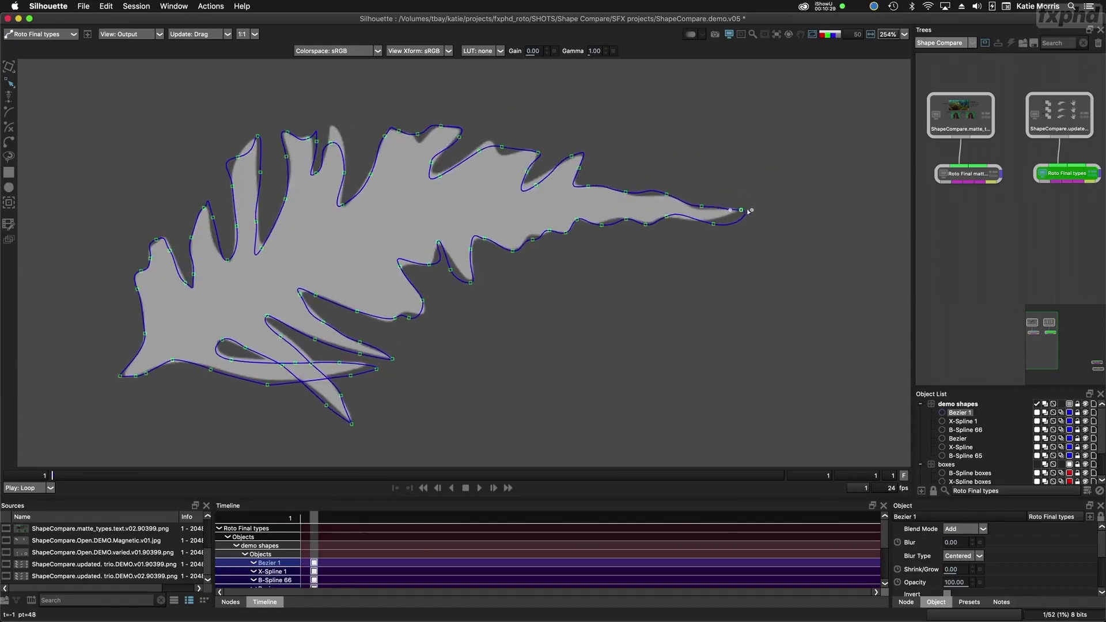
{"action": "left_click_drag", "start_coordinate": [750, 210], "coordinate": [703, 222]}
{"action": "left_click", "coordinate": [667, 217]}
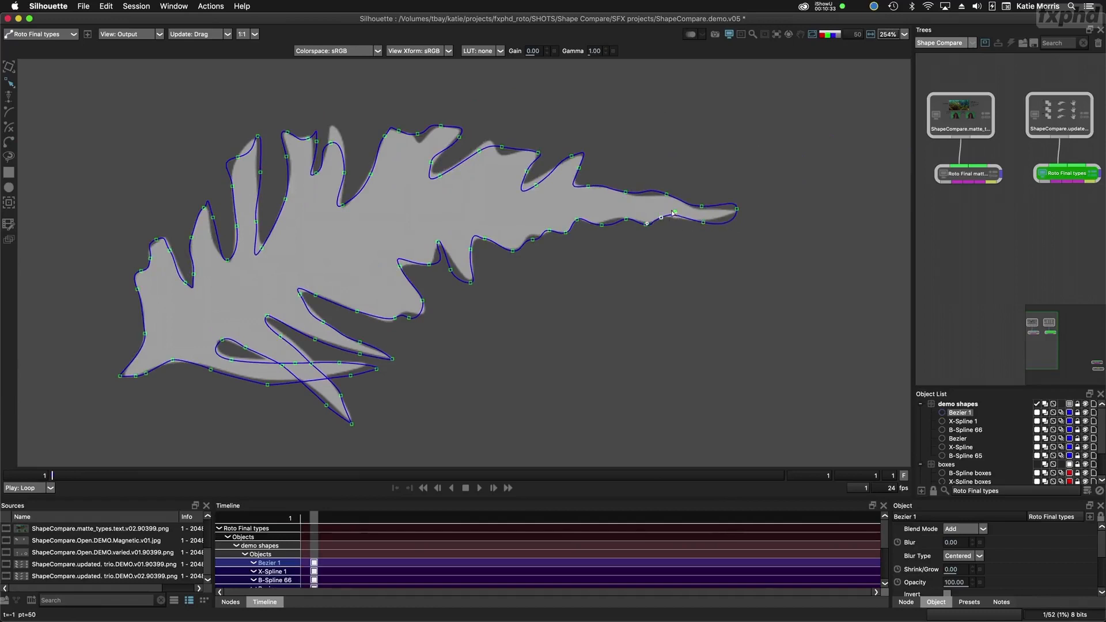
{"action": "left_click", "coordinate": [735, 212]}
Step: Adjust the tip point's handles into a sharp corner and fit the adjacent lower curve to the fern
{"action": "scroll", "coordinate": [741, 232], "scroll_direction": "up", "scroll_amount": 1}
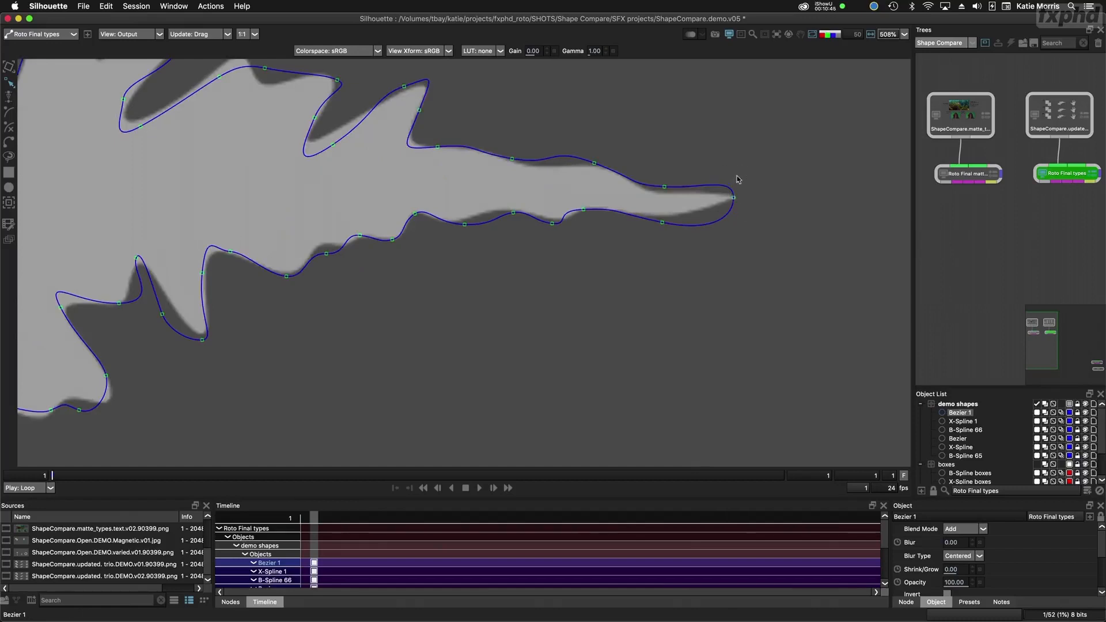
{"action": "left_click", "coordinate": [734, 198]}
{"action": "left_click_drag", "start_coordinate": [720, 187], "coordinate": [650, 219]}
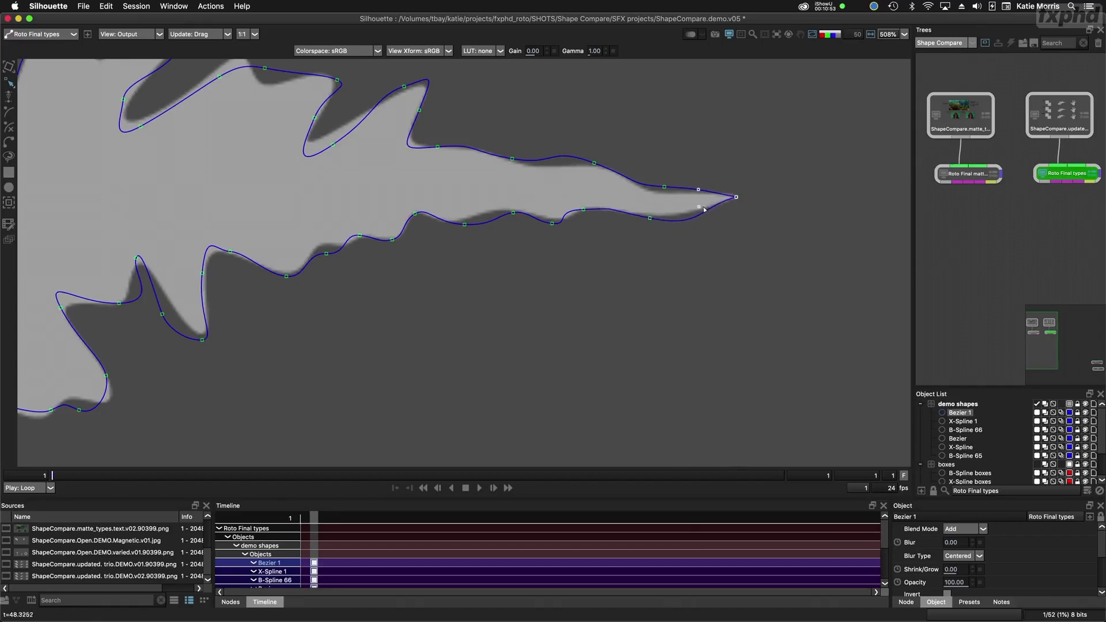
{"action": "left_click", "coordinate": [736, 198]}
{"action": "left_click_drag", "start_coordinate": [736, 198], "coordinate": [642, 216]}
{"action": "left_click", "coordinate": [686, 207]}
{"action": "left_click", "coordinate": [650, 218]}
Step: Reposition the points around the leftmost upper lobe's peak and adjust their handles to form a sharp tip
{"action": "scroll", "coordinate": [484, 195], "scroll_direction": "up", "scroll_amount": 5}
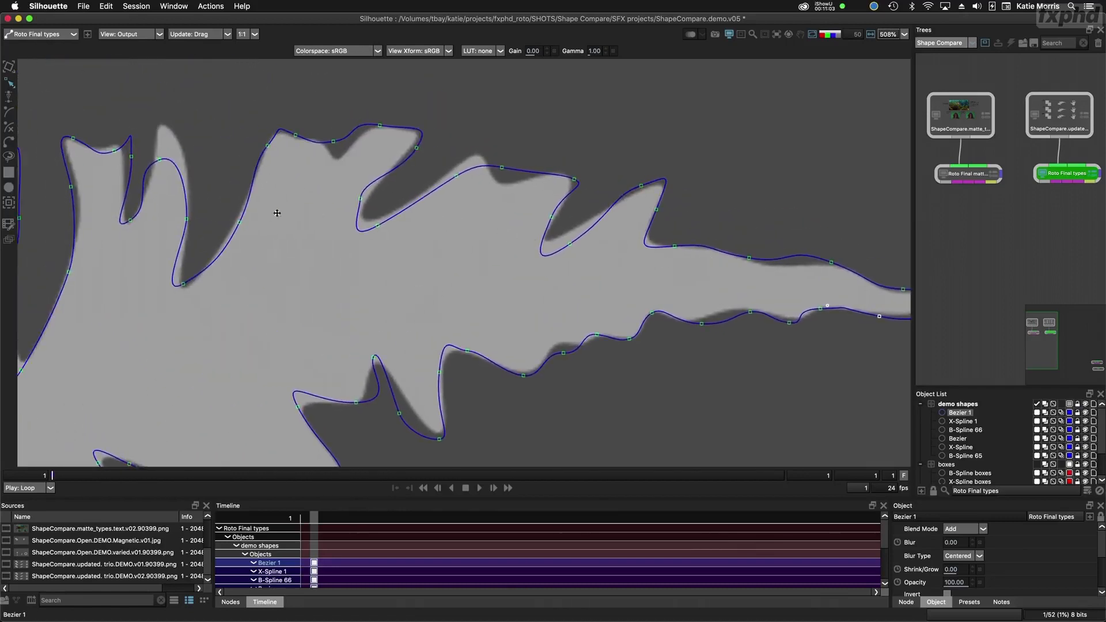
{"action": "left_click_drag", "start_coordinate": [277, 213], "coordinate": [563, 210]}
{"action": "left_click_drag", "start_coordinate": [331, 247], "coordinate": [451, 150]}
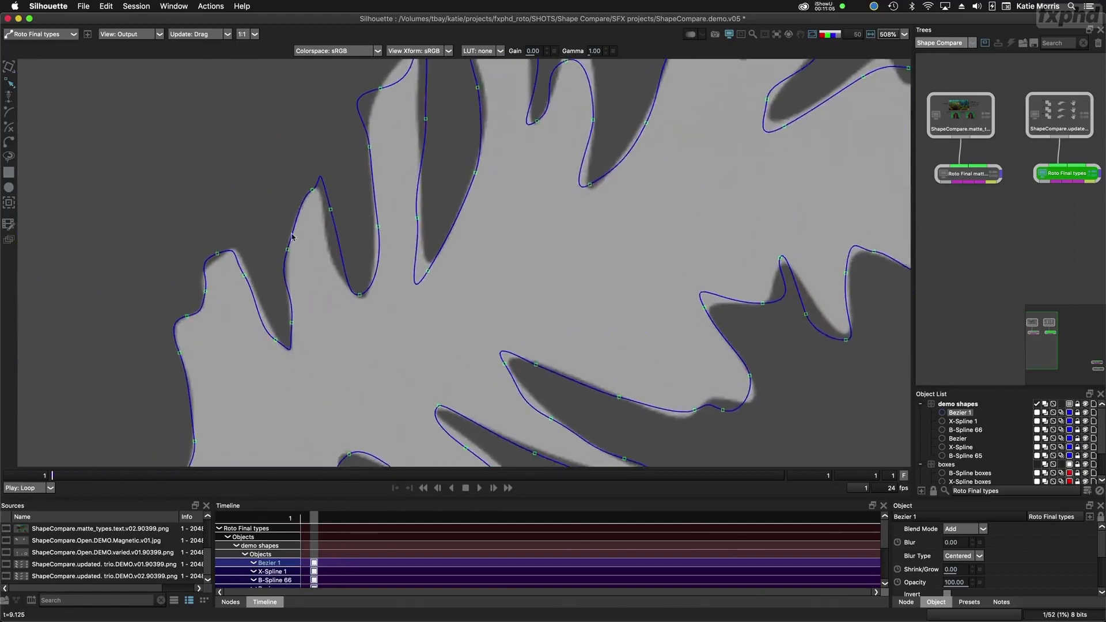
{"action": "left_click_drag", "start_coordinate": [291, 236], "coordinate": [388, 178]}
{"action": "left_click", "coordinate": [312, 204]}
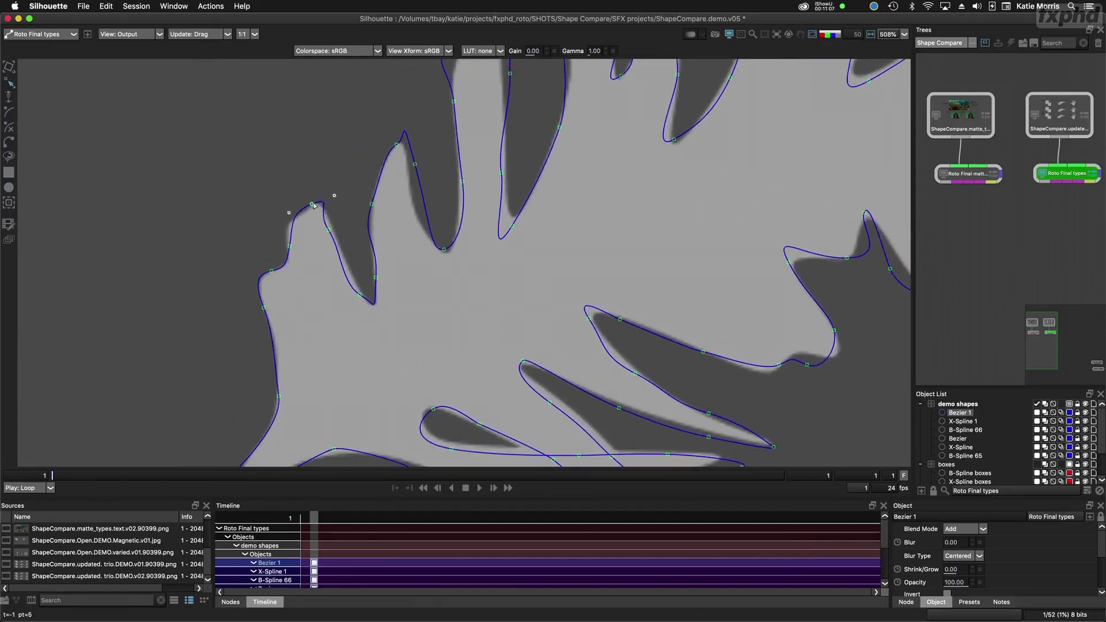
{"action": "left_click_drag", "start_coordinate": [313, 204], "coordinate": [343, 234]}
{"action": "left_click", "coordinate": [295, 217]}
{"action": "left_click_drag", "start_coordinate": [269, 231], "coordinate": [279, 232]}
{"action": "left_click", "coordinate": [322, 204]}
{"action": "left_click_drag", "start_coordinate": [310, 185], "coordinate": [340, 235]}
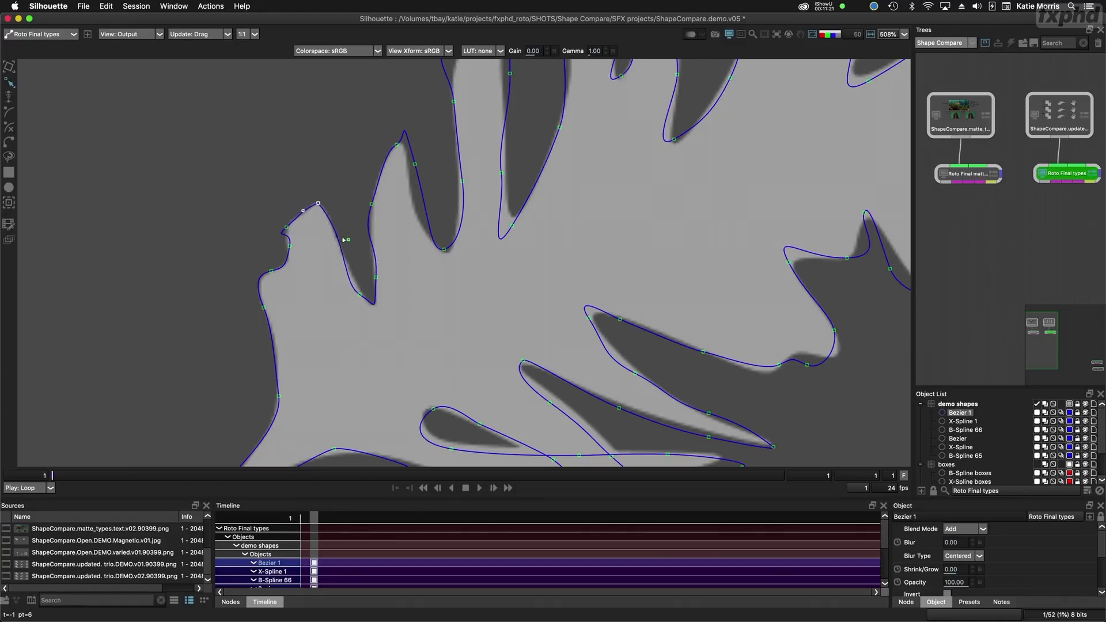
Step: Adjust the notch beside the leftmost lobe and delete the extra point on the lobe's outer edge
{"action": "left_click", "coordinate": [368, 301]}
{"action": "left_click_drag", "start_coordinate": [367, 303], "coordinate": [371, 307]}
{"action": "left_click_drag", "start_coordinate": [318, 205], "coordinate": [321, 205]}
{"action": "left_click", "coordinate": [286, 229]}
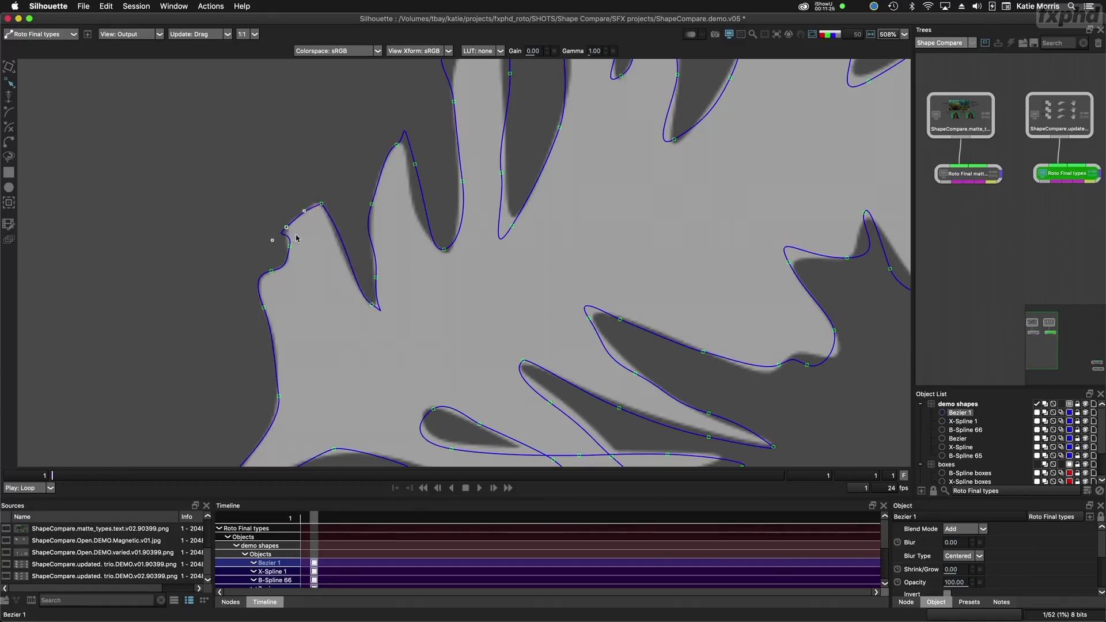
{"action": "key", "text": "Delete"}
Step: Shape the leftmost lobe's peak and adjoining notch by adjusting their Bezier points and handles
{"action": "left_click", "coordinate": [319, 204]}
{"action": "left_click_drag", "start_coordinate": [290, 216], "coordinate": [292, 261]}
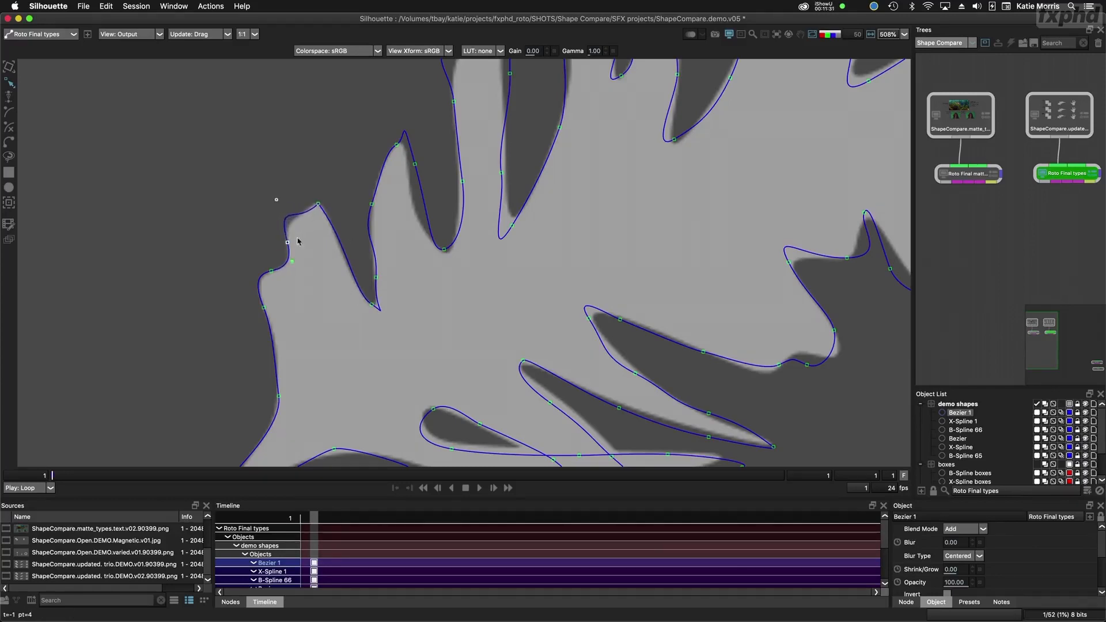
{"action": "left_click_drag", "start_coordinate": [277, 200], "coordinate": [315, 204]}
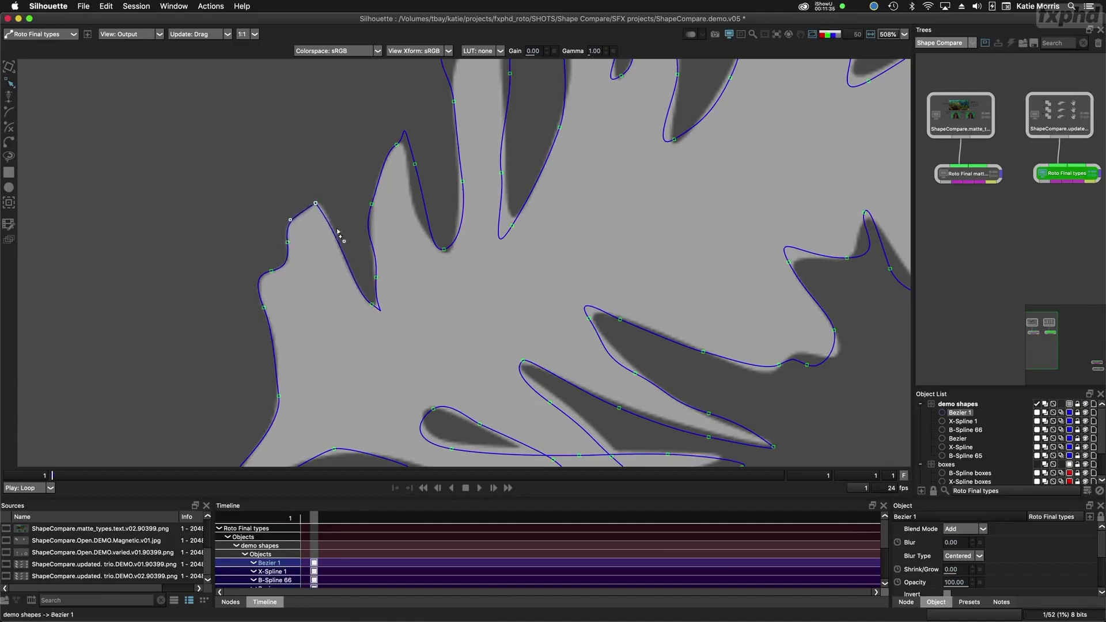
{"action": "left_click_drag", "start_coordinate": [344, 240], "coordinate": [344, 243]}
{"action": "left_click_drag", "start_coordinate": [318, 204], "coordinate": [320, 205]}
{"action": "left_click_drag", "start_coordinate": [391, 317], "coordinate": [383, 305]}
{"action": "left_click_drag", "start_coordinate": [377, 278], "coordinate": [377, 275]}
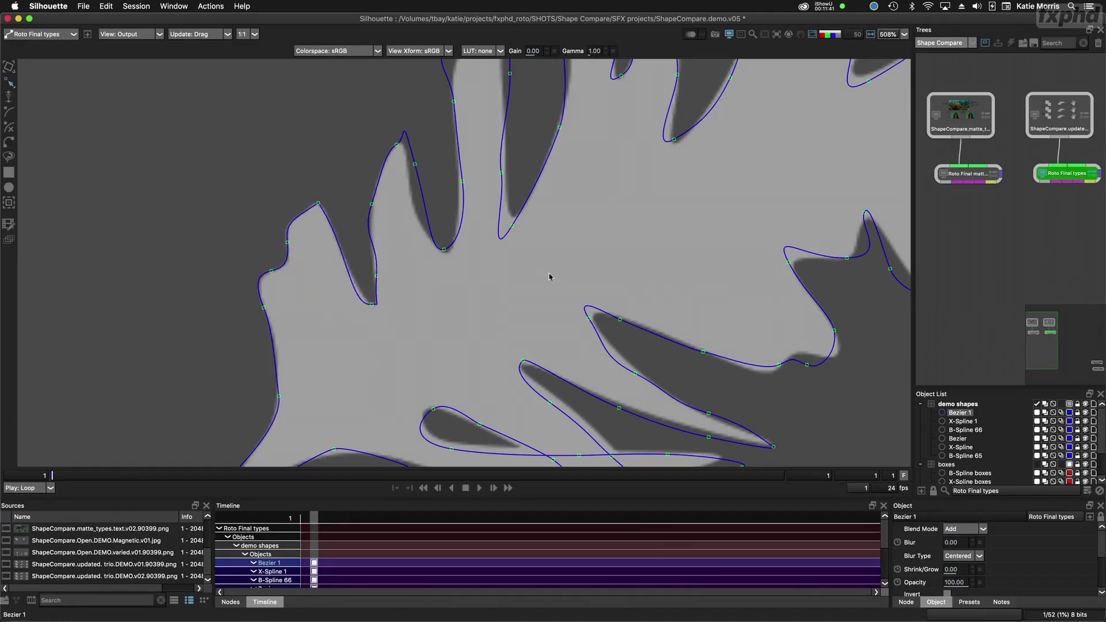
Step: Refit the points around the lower-middle lobe so the Bezier curve follows the fern's notch and rounded end
{"action": "key", "text": "o"}
{"action": "left_click_drag", "start_coordinate": [571, 257], "coordinate": [515, 257]}
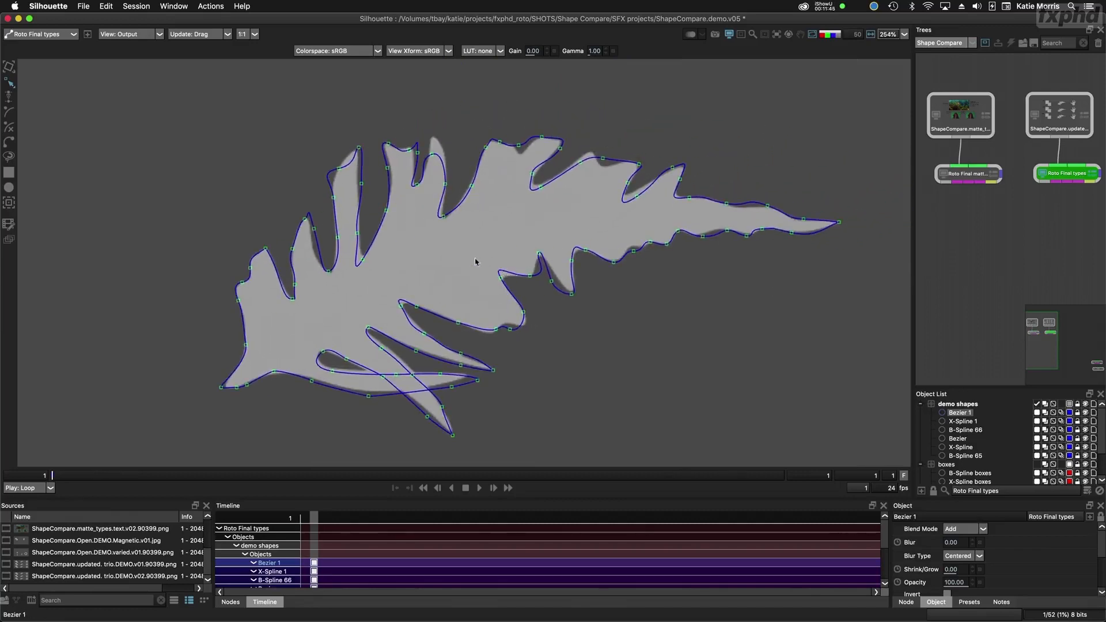
{"action": "left_click", "coordinate": [529, 278]}
{"action": "left_click_drag", "start_coordinate": [502, 279], "coordinate": [526, 277]}
{"action": "left_click_drag", "start_coordinate": [551, 281], "coordinate": [510, 325]}
{"action": "mouse_move", "coordinate": [496, 329]}
{"action": "left_mouse_down"}
{"action": "mouse_move", "coordinate": [525, 319]}
{"action": "mouse_move", "coordinate": [490, 334]}
{"action": "left_mouse_up"}
{"action": "left_click", "coordinate": [510, 326]}
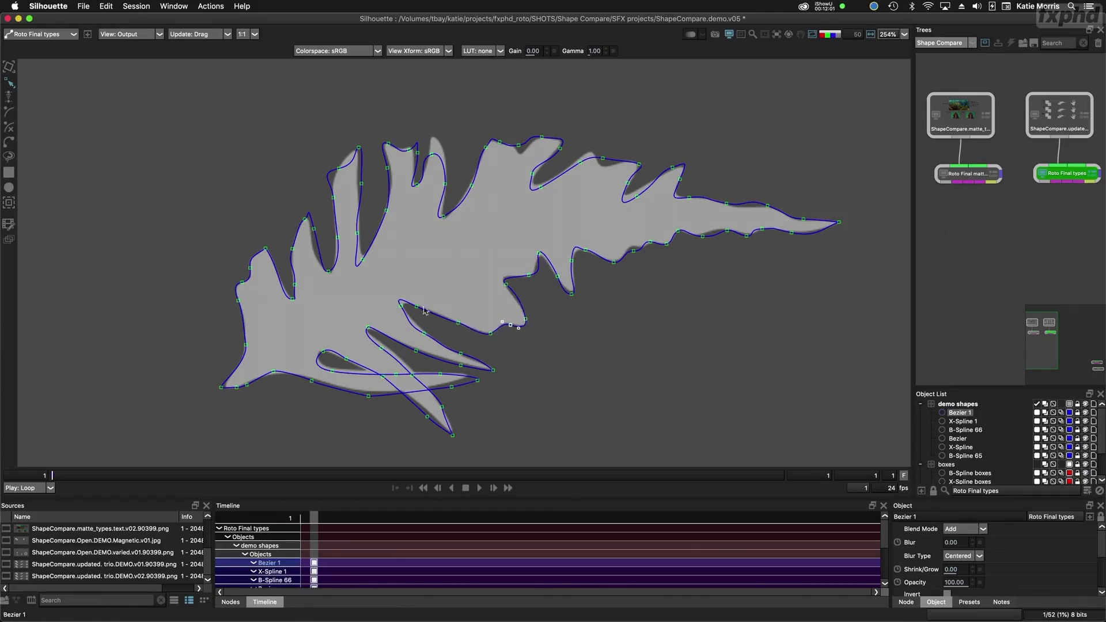
{"action": "left_click", "coordinate": [419, 309]}
Step: Hide the demo shapes group and make the fern group visible
{"action": "scroll", "coordinate": [543, 282], "scroll_direction": "down", "scroll_amount": 2}
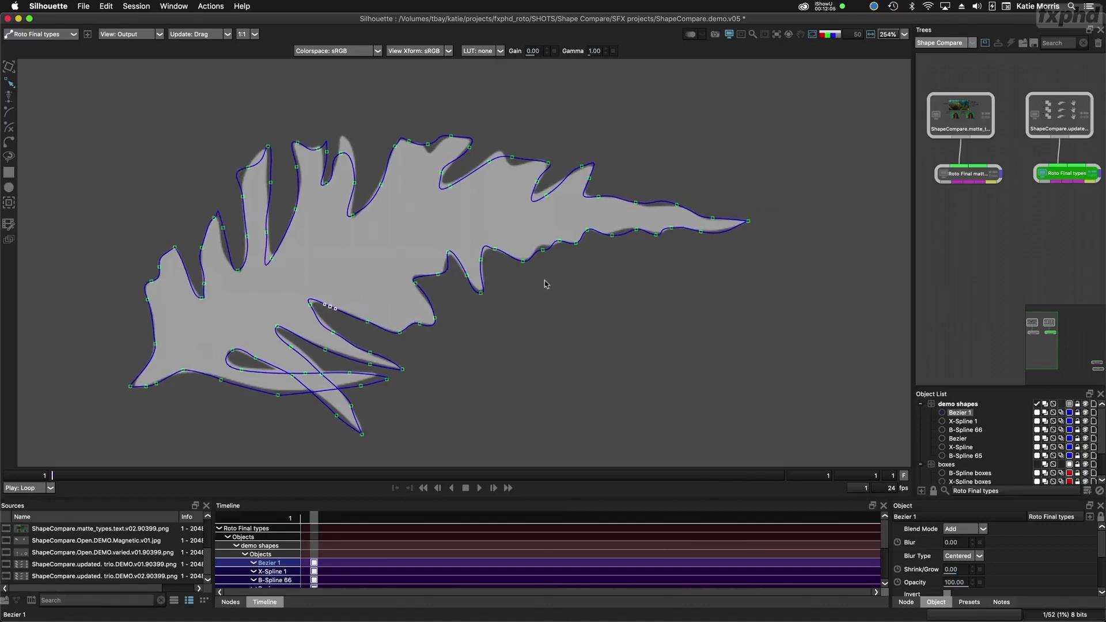
{"action": "scroll", "coordinate": [550, 277], "scroll_direction": "down", "scroll_amount": 2}
{"action": "scroll", "coordinate": [554, 272], "scroll_direction": "down", "scroll_amount": 3}
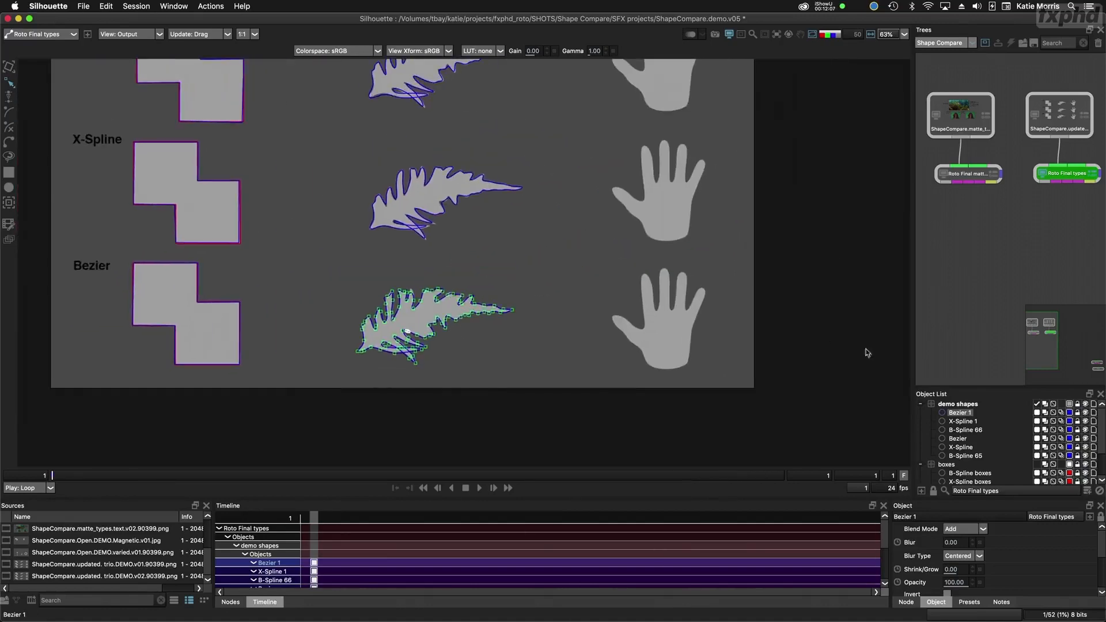
{"action": "left_click", "coordinate": [1085, 405]}
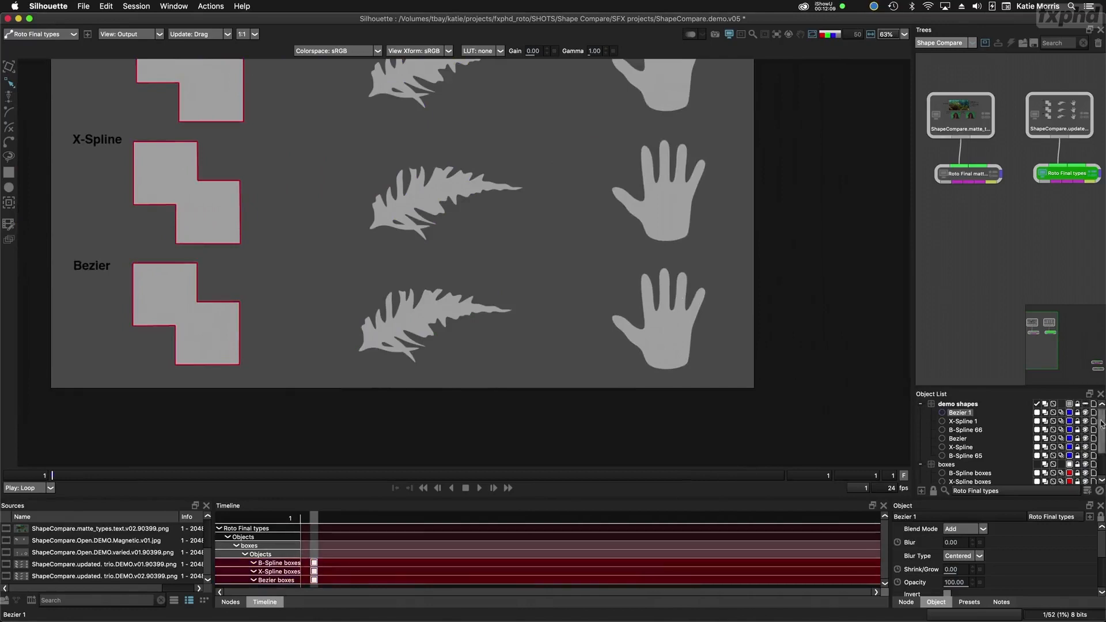
{"action": "left_click_drag", "start_coordinate": [1101, 426], "coordinate": [1101, 449]}
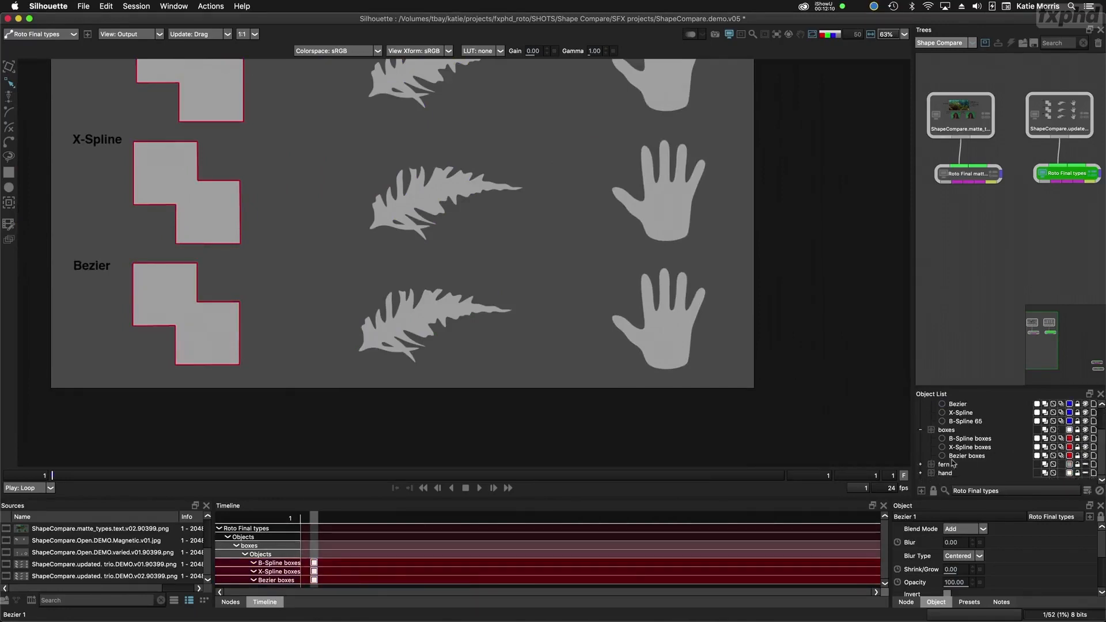
{"action": "left_click", "coordinate": [1083, 465]}
Step: Select the B-Spline, X-Spline and Bezier fern shapes together to display their control points
{"action": "left_click_drag", "start_coordinate": [486, 218], "coordinate": [535, 298]}
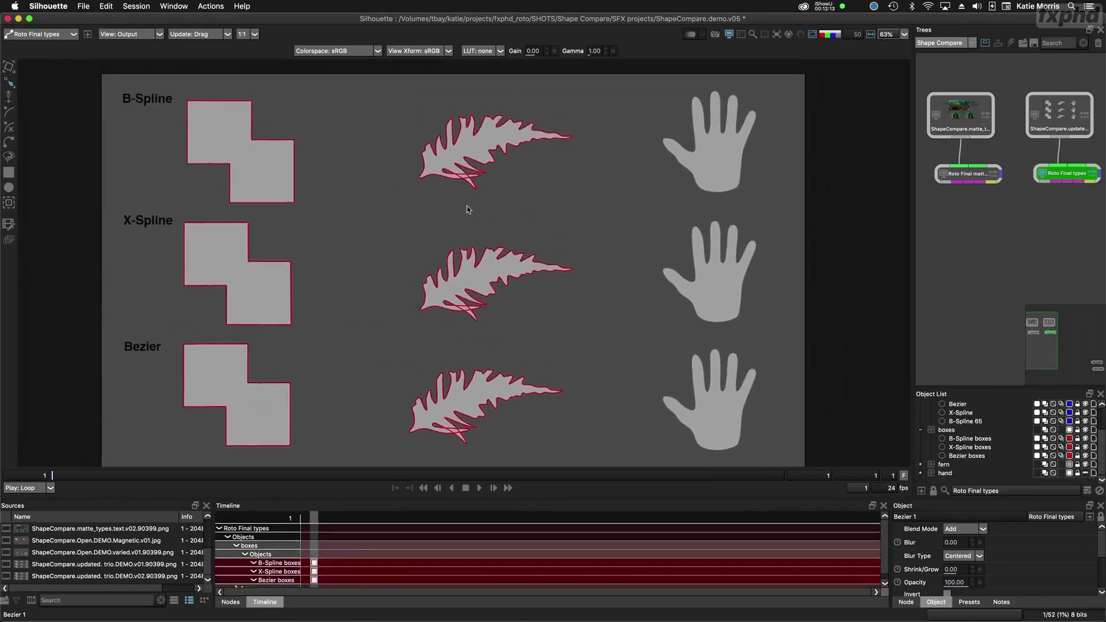
{"action": "scroll", "coordinate": [462, 185], "scroll_direction": "up", "scroll_amount": 3}
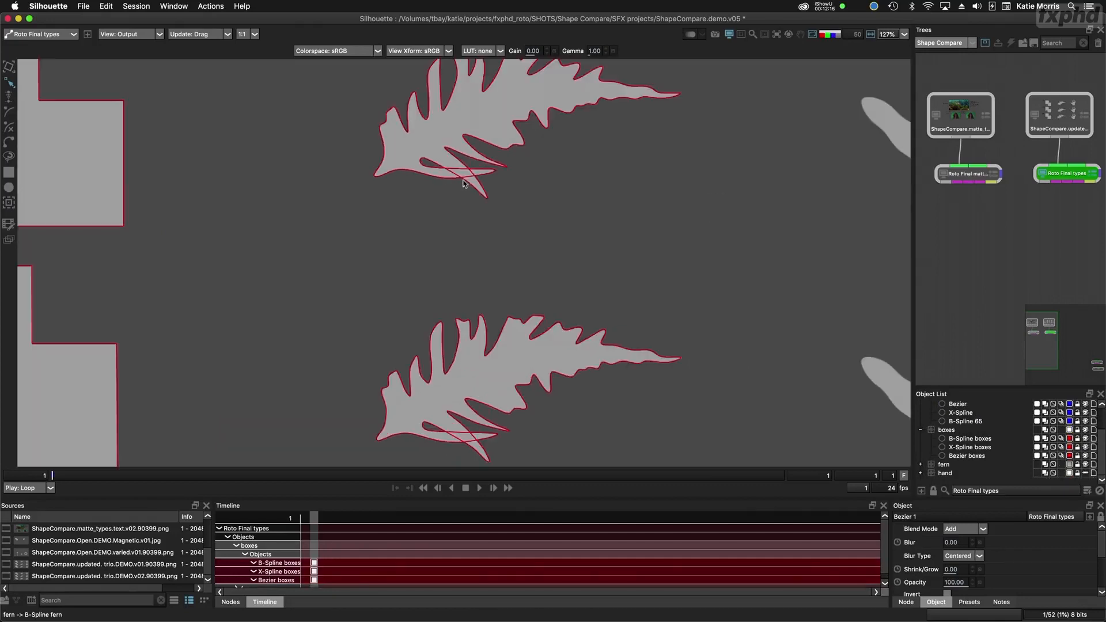
{"action": "left_click", "coordinate": [453, 183]}
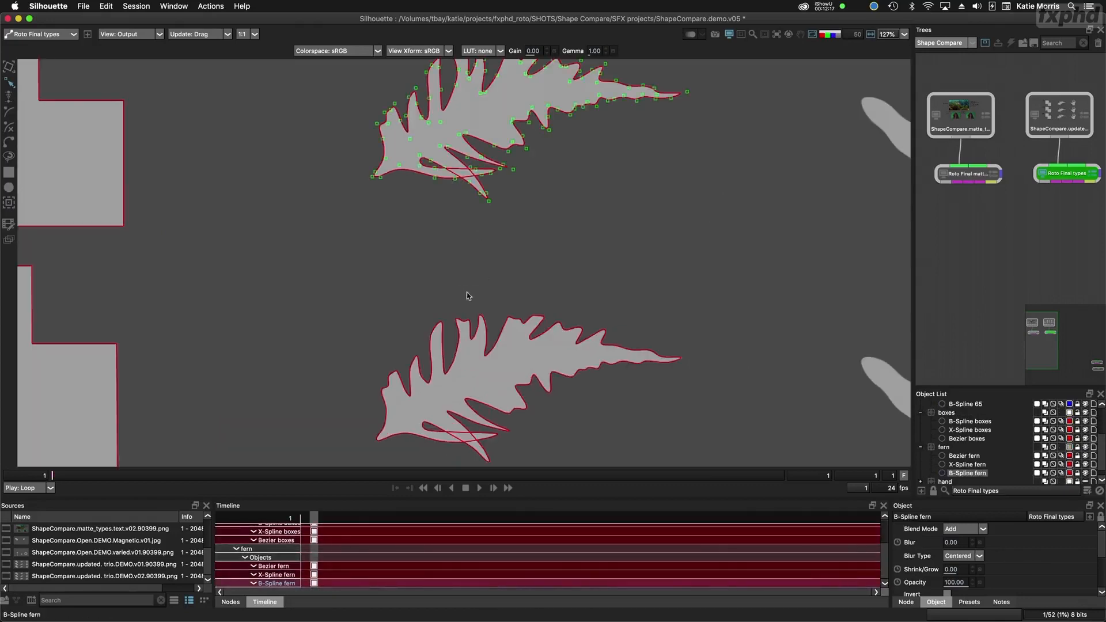
{"action": "left_click", "coordinate": [481, 321], "text": "shift"}
{"action": "mouse_move", "coordinate": [532, 279]}
{"action": "left_mouse_down"}
{"action": "mouse_move", "coordinate": [535, 301]}
{"action": "mouse_move", "coordinate": [533, 223]}
{"action": "mouse_move", "coordinate": [516, 245]}
{"action": "mouse_move", "coordinate": [526, 300]}
{"action": "left_mouse_up"}
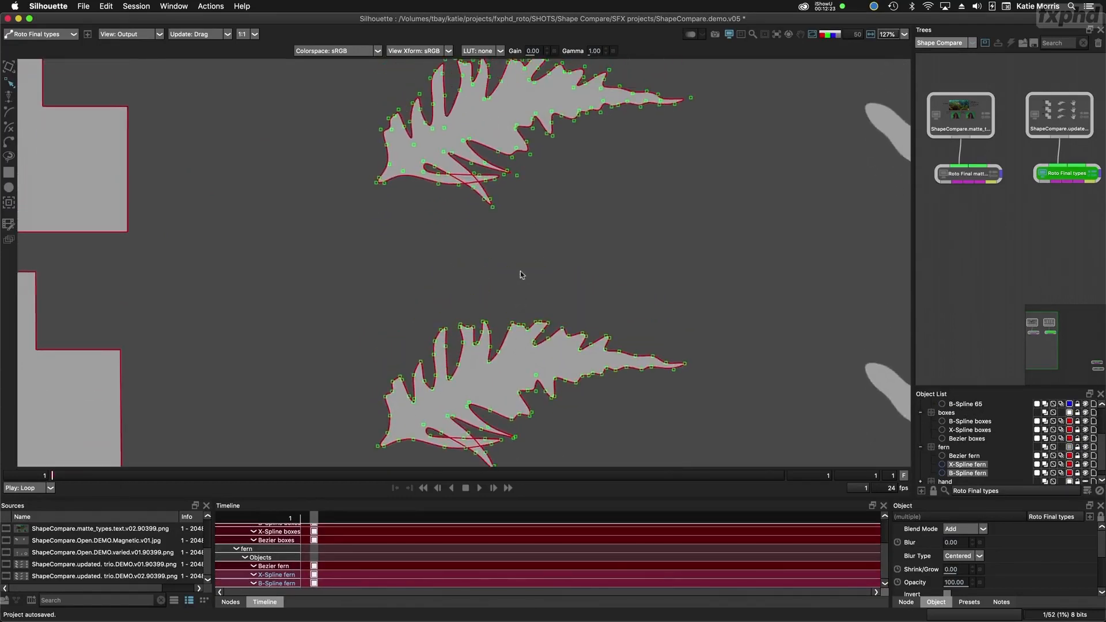
{"action": "left_click_drag", "start_coordinate": [485, 228], "coordinate": [479, 65]}
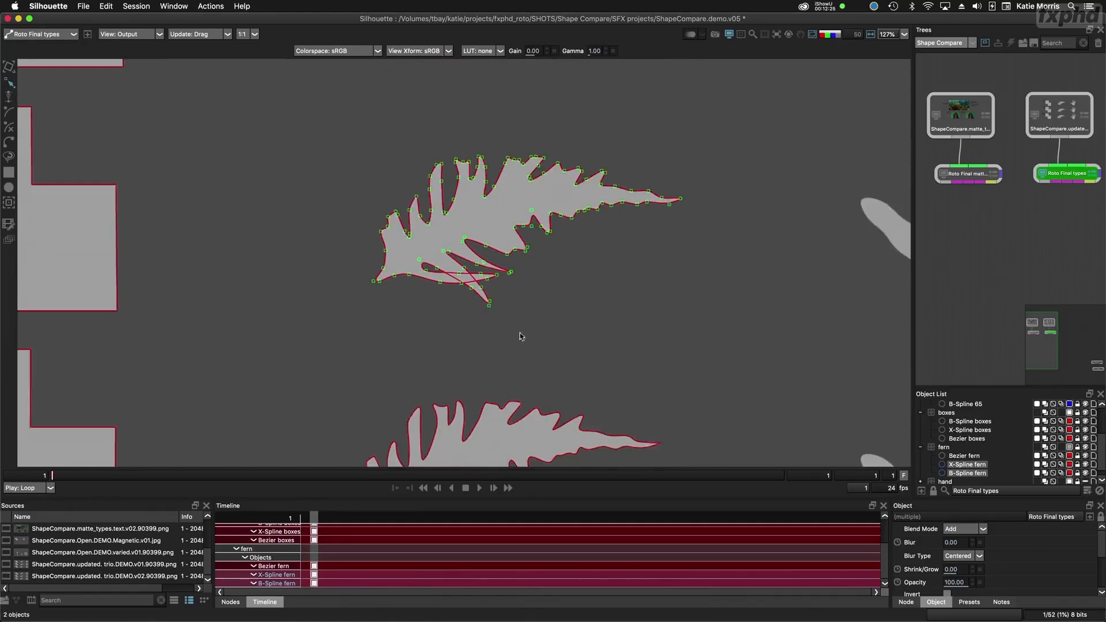
{"action": "left_click_drag", "start_coordinate": [478, 406], "coordinate": [499, 265]}
{"action": "left_click", "coordinate": [502, 272], "text": "shift"}
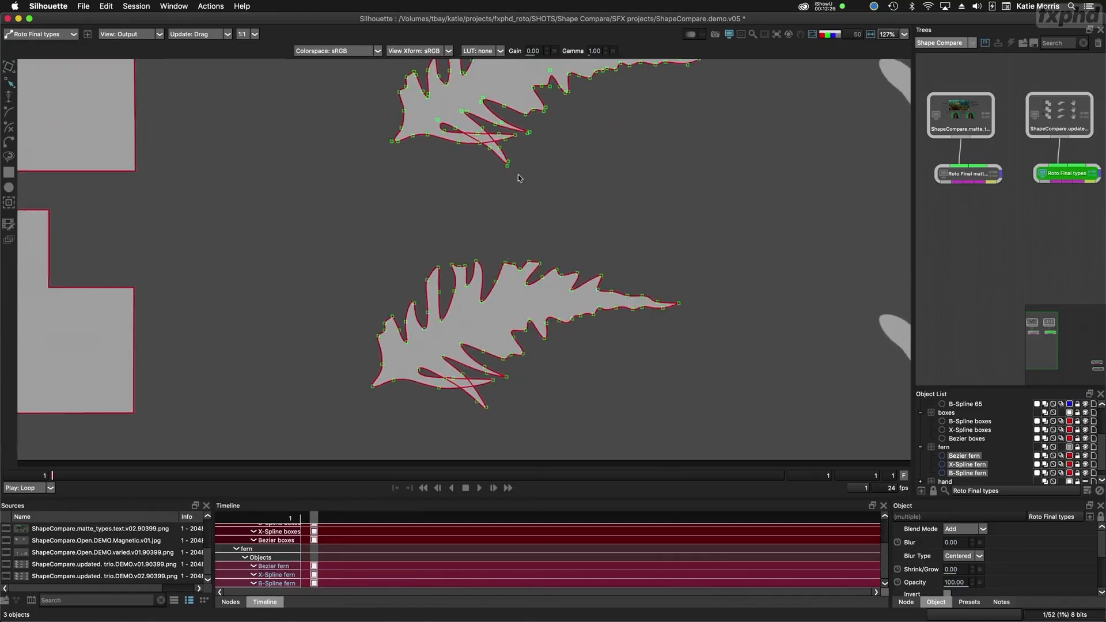
Step: Compare the control point placement on the finished fern shapes of each spline type up close
{"action": "scroll", "coordinate": [517, 189], "scroll_direction": "up", "scroll_amount": 2}
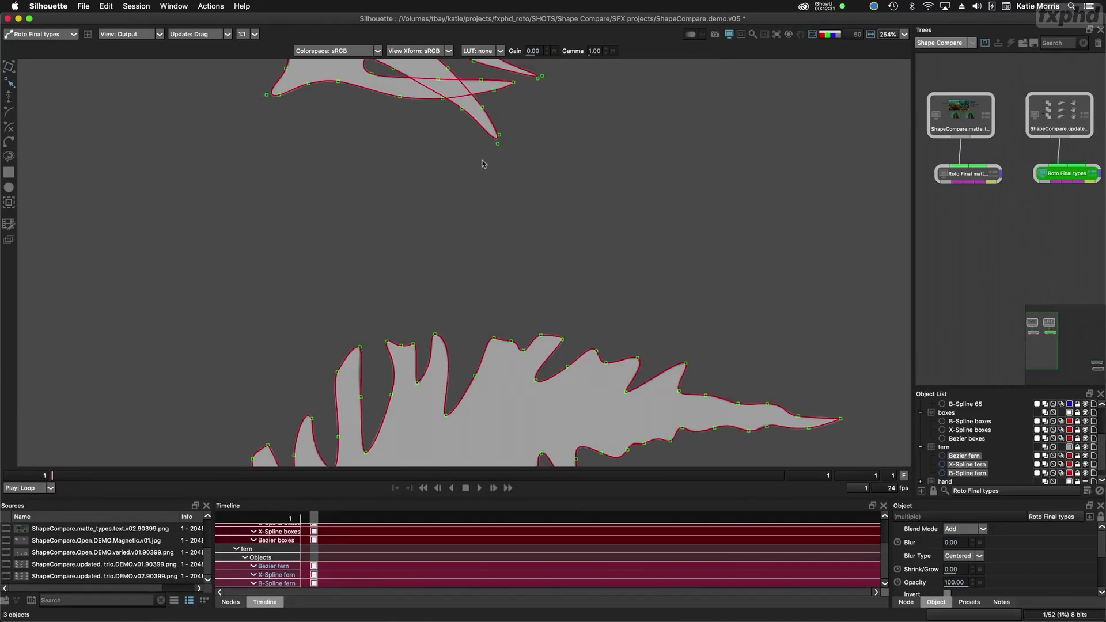
{"action": "left_click_drag", "start_coordinate": [544, 279], "coordinate": [580, 496]}
{"action": "left_click_drag", "start_coordinate": [547, 157], "coordinate": [519, 349]}
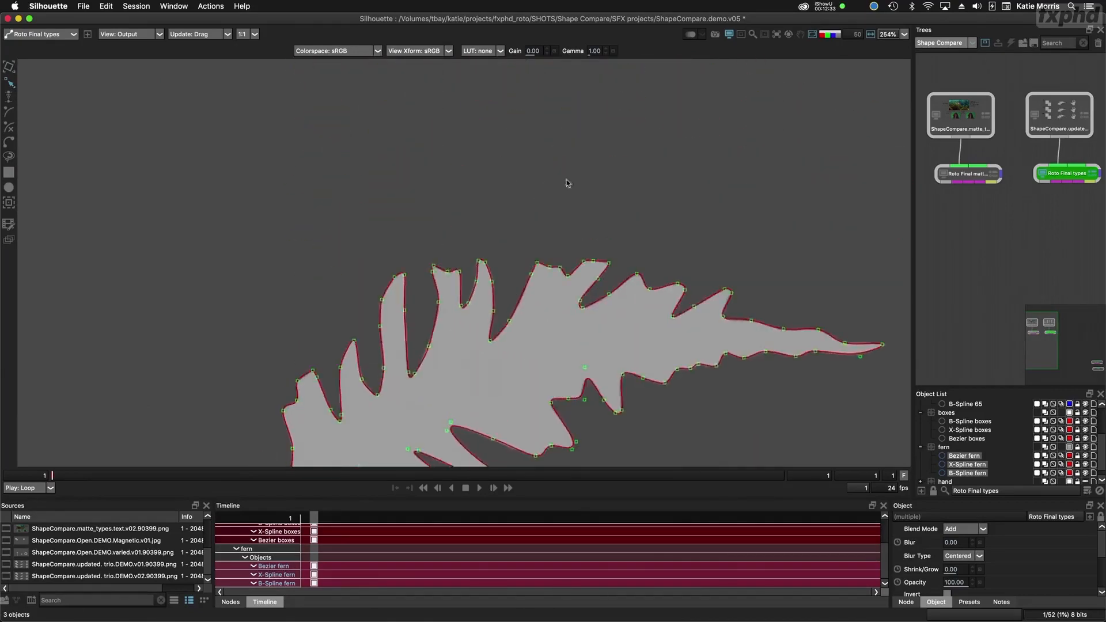
{"action": "left_click_drag", "start_coordinate": [568, 182], "coordinate": [592, 366]}
{"action": "left_click_drag", "start_coordinate": [653, 112], "coordinate": [595, 92]}
{"action": "left_click_drag", "start_coordinate": [548, 268], "coordinate": [529, 61]}
{"action": "left_click_drag", "start_coordinate": [543, 361], "coordinate": [534, 173]}
{"action": "left_click", "coordinate": [534, 184]}
{"action": "left_click_drag", "start_coordinate": [534, 324], "coordinate": [595, 146]}
{"action": "left_click_drag", "start_coordinate": [588, 296], "coordinate": [630, 118]}
Step: Select the Bezier fern with all its points and examine the handles and the outline's fit
{"action": "left_click", "coordinate": [497, 411]}
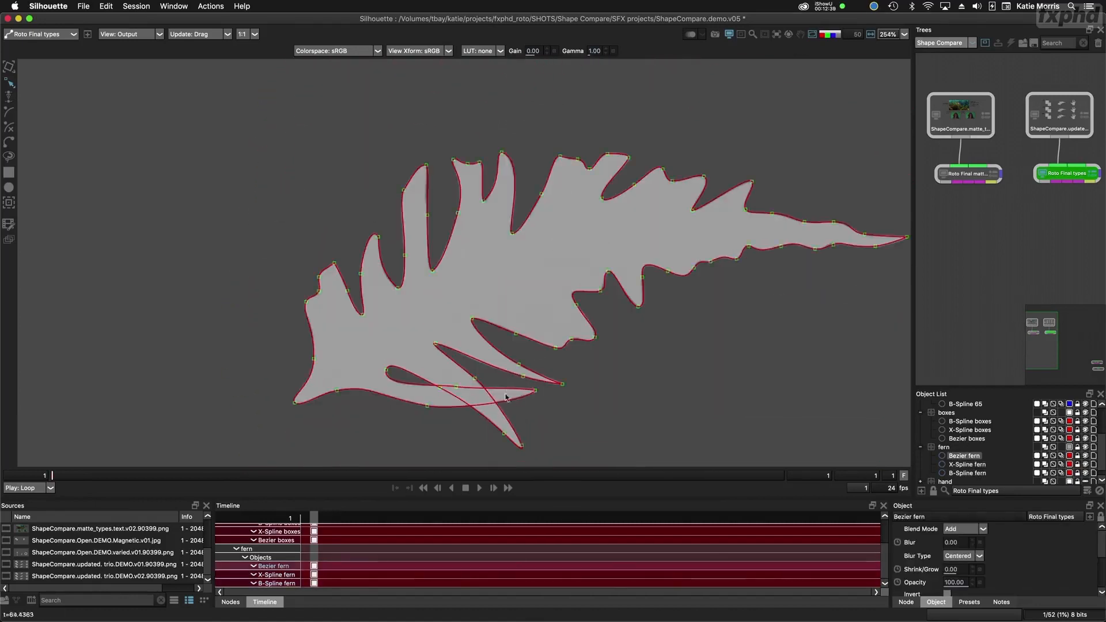
{"action": "left_click_drag", "start_coordinate": [499, 411], "coordinate": [570, 274]}
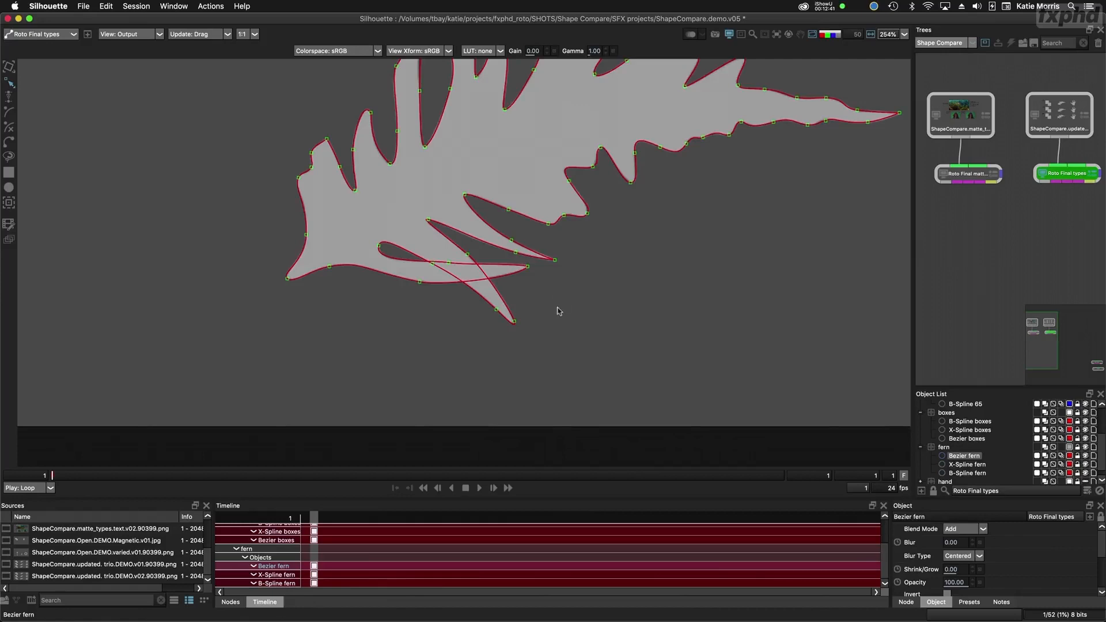
{"action": "scroll", "coordinate": [551, 322], "scroll_direction": "down", "scroll_amount": 3}
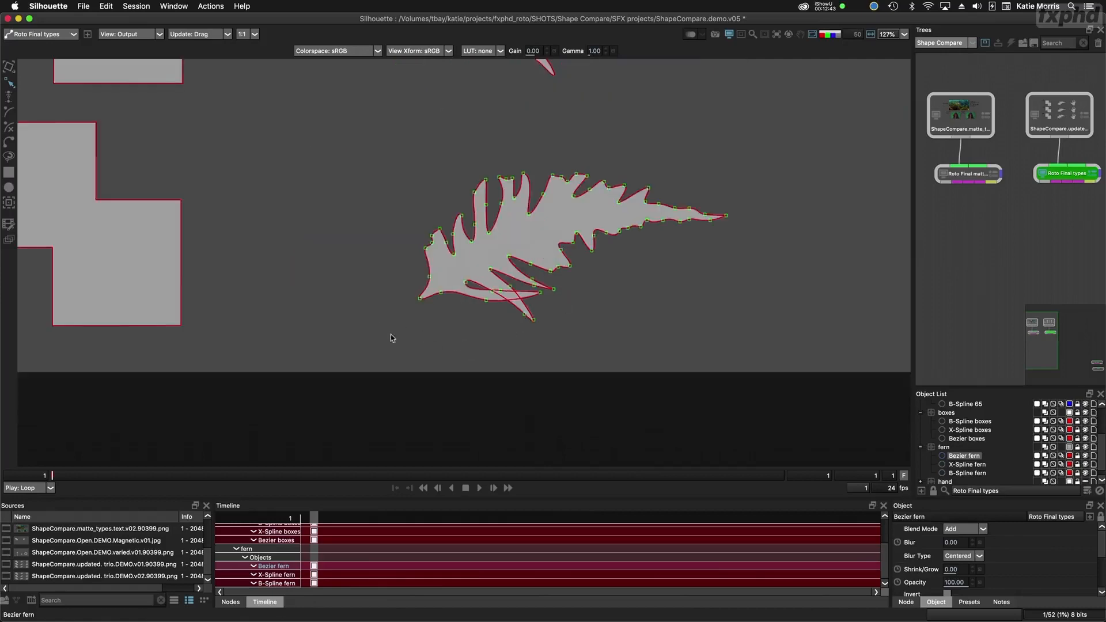
{"action": "left_click_drag", "start_coordinate": [391, 339], "coordinate": [735, 167]}
{"action": "scroll", "coordinate": [579, 256], "scroll_direction": "up", "scroll_amount": 3}
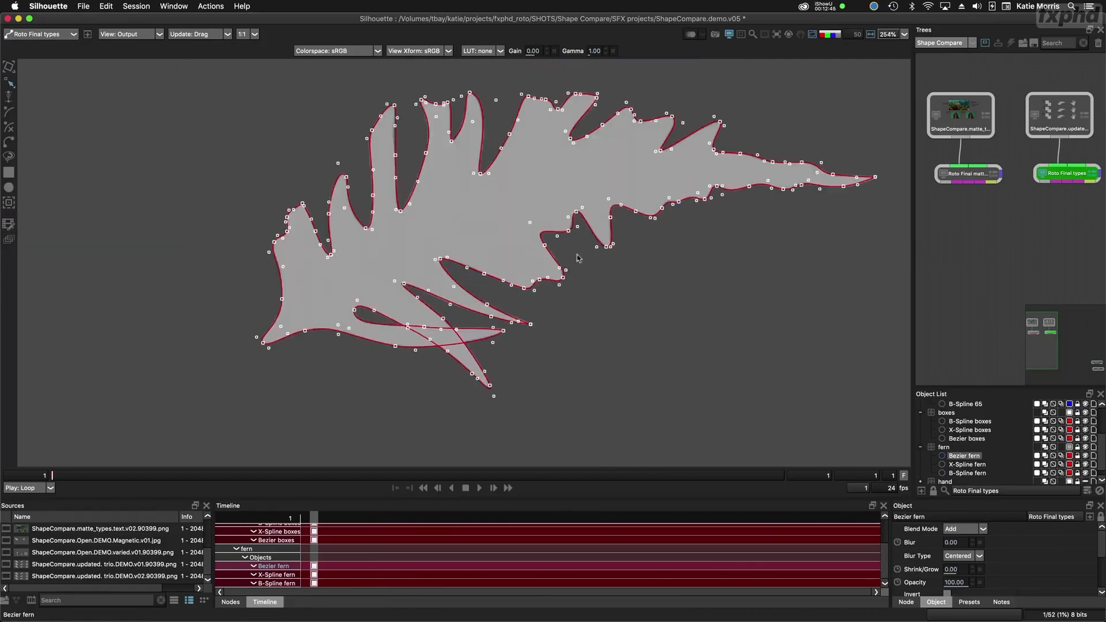
{"action": "scroll", "coordinate": [578, 253], "scroll_direction": "down", "scroll_amount": 3}
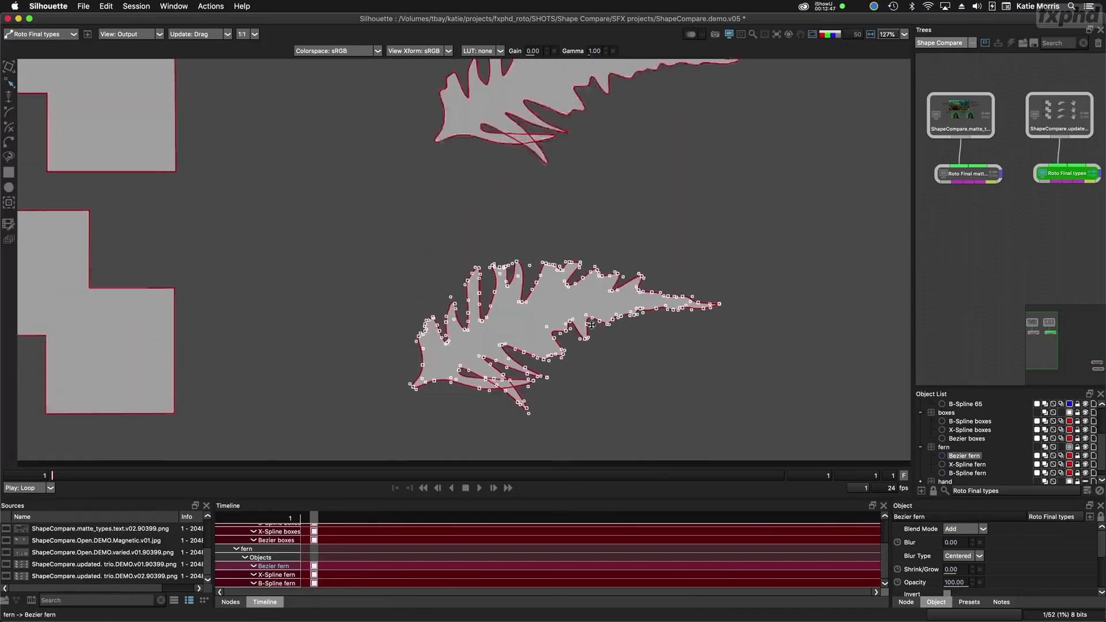
{"action": "scroll", "coordinate": [553, 227], "scroll_direction": "up", "scroll_amount": 5}
{"action": "scroll", "coordinate": [529, 232], "scroll_direction": "up", "scroll_amount": 3}
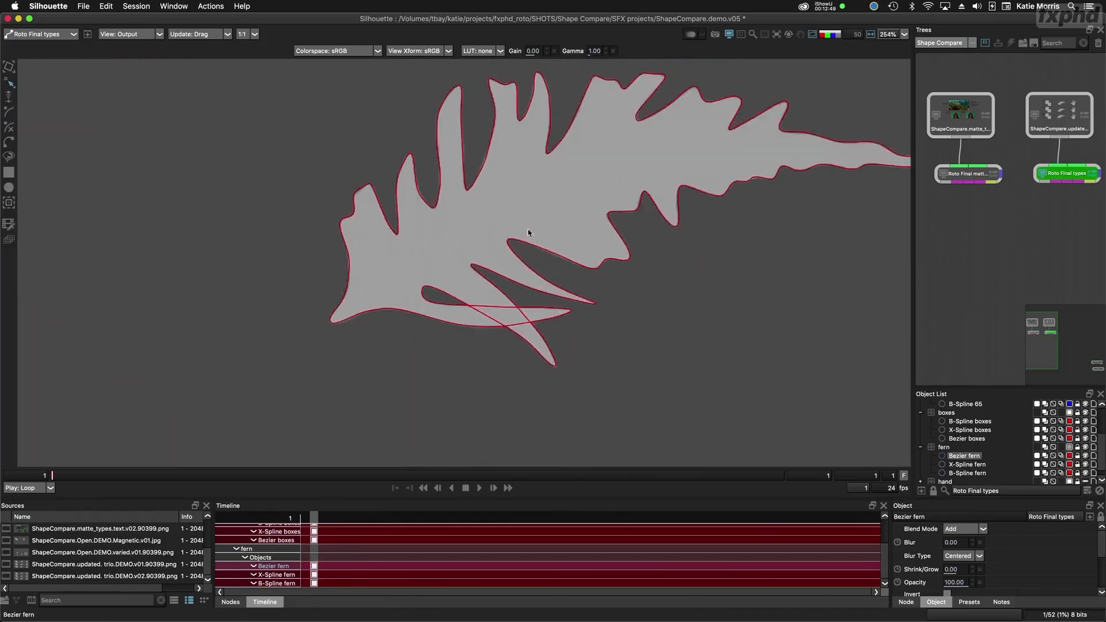
Step: Examine the control point placement on the X-Spline fern, and select the B-Spline fern for comparison
{"action": "scroll", "coordinate": [527, 259], "scroll_direction": "up", "scroll_amount": 3}
{"action": "scroll", "coordinate": [543, 208], "scroll_direction": "up", "scroll_amount": 3}
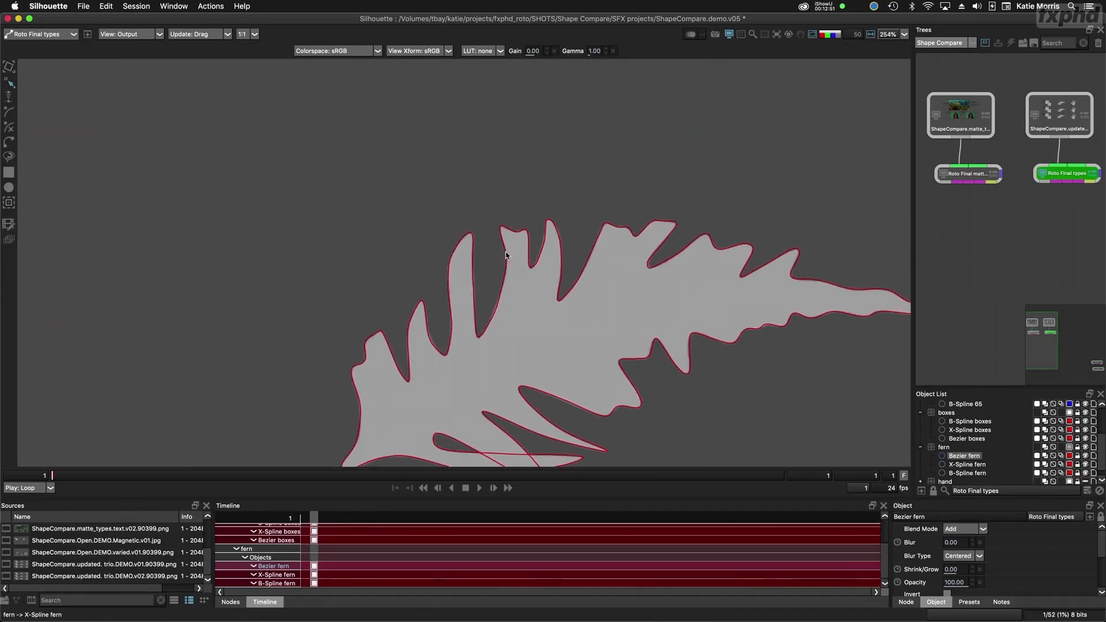
{"action": "left_click", "coordinate": [508, 258]}
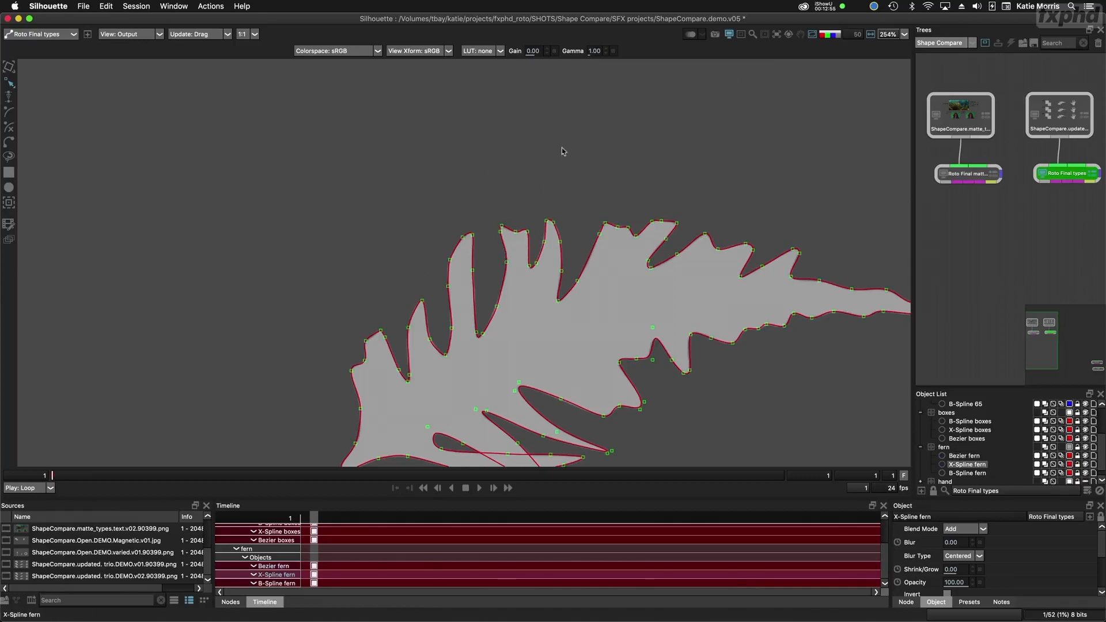
{"action": "scroll", "coordinate": [562, 148], "scroll_direction": "down", "scroll_amount": 4}
{"action": "left_click", "coordinate": [483, 190]}
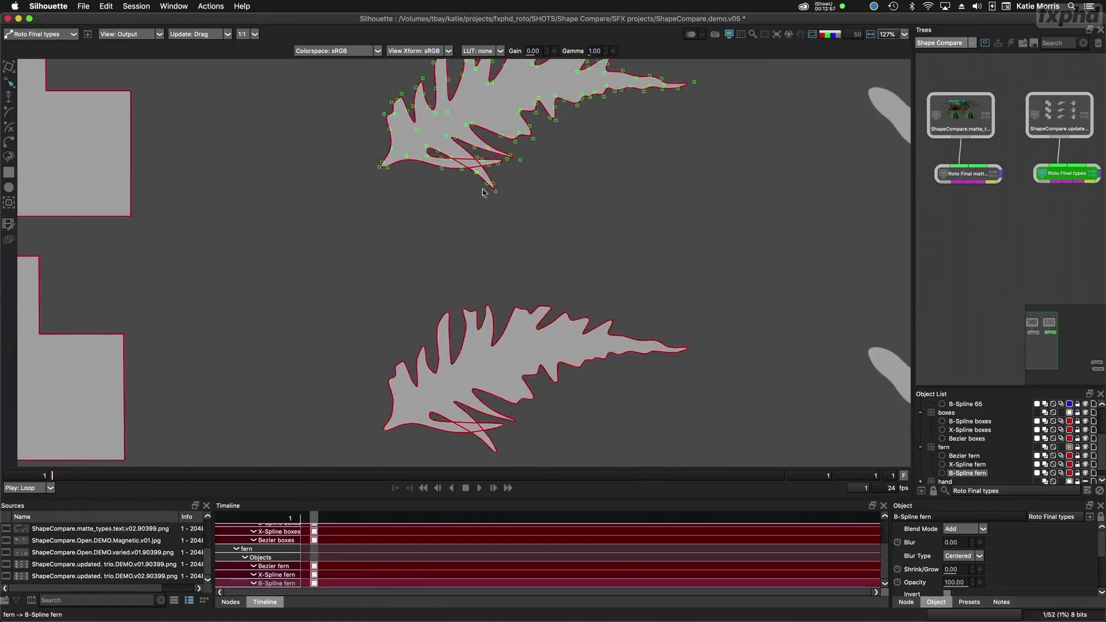
{"action": "scroll", "coordinate": [554, 202], "scroll_direction": "down", "scroll_amount": 2}
{"action": "scroll", "coordinate": [554, 202], "scroll_direction": "left", "scroll_amount": 2}
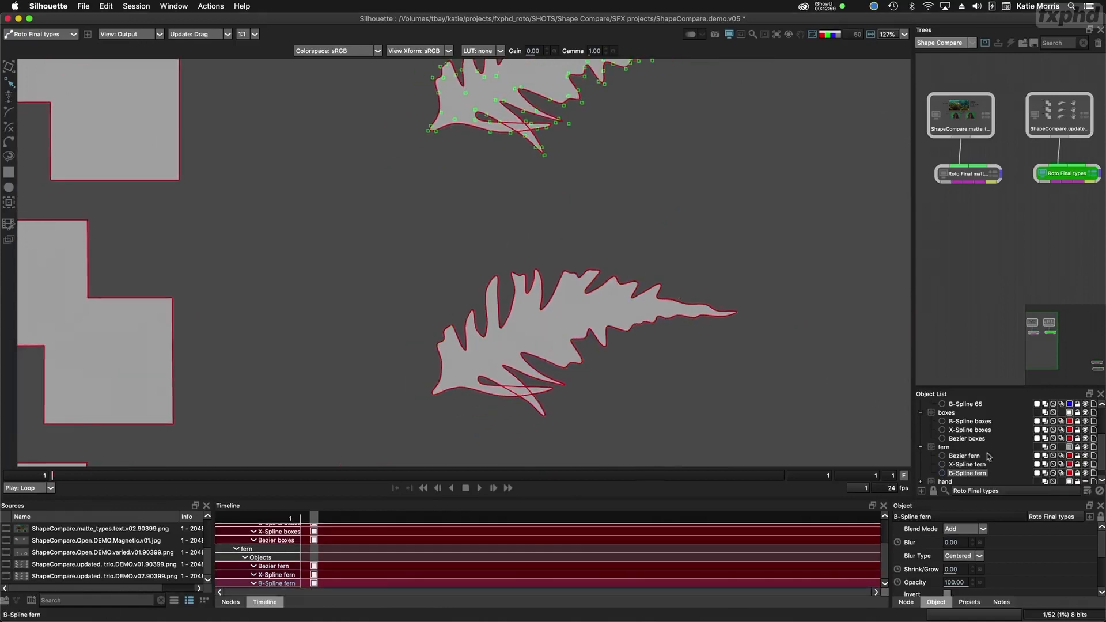
Step: Deselect the fern shapes and make the demo shapes group visible and active, with the hand mattes in view
{"action": "left_click", "coordinate": [1007, 439]}
{"action": "scroll", "coordinate": [520, 298], "scroll_direction": "up", "scroll_amount": 2}
{"action": "scroll", "coordinate": [521, 298], "scroll_direction": "right", "scroll_amount": 2}
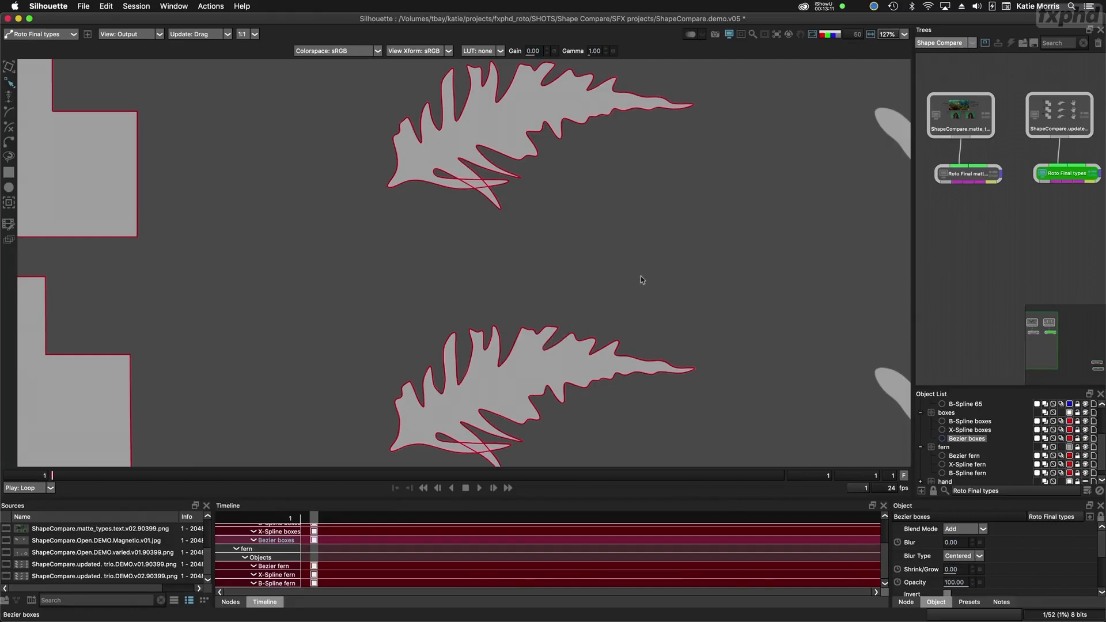
{"action": "left_click_drag", "start_coordinate": [669, 239], "coordinate": [326, 326]}
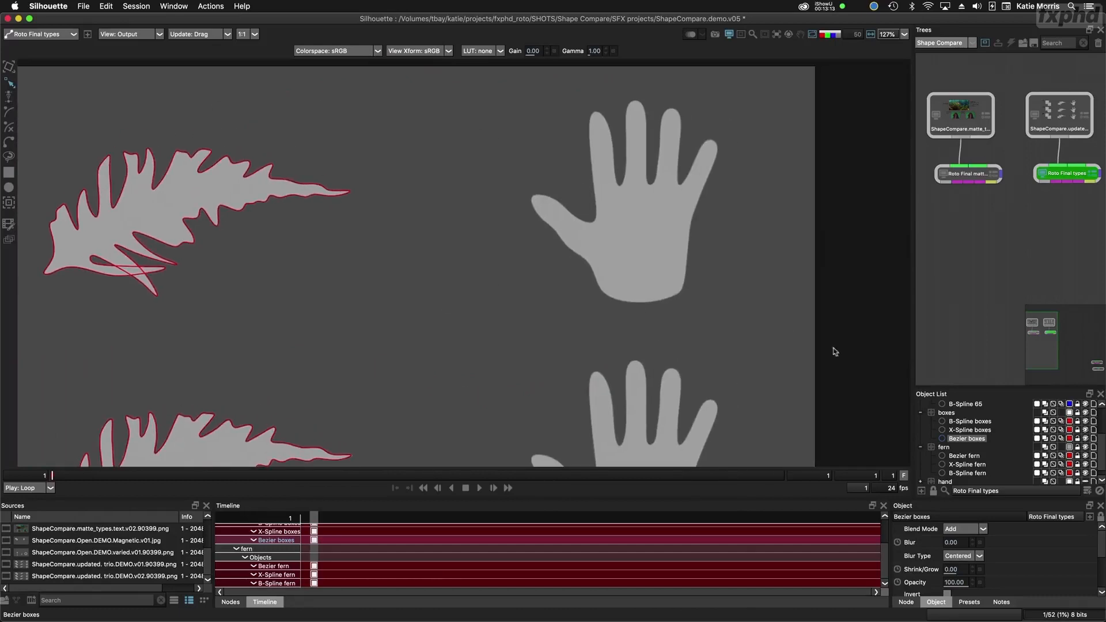
{"action": "scroll", "coordinate": [1086, 426], "scroll_direction": "up", "scroll_amount": 3}
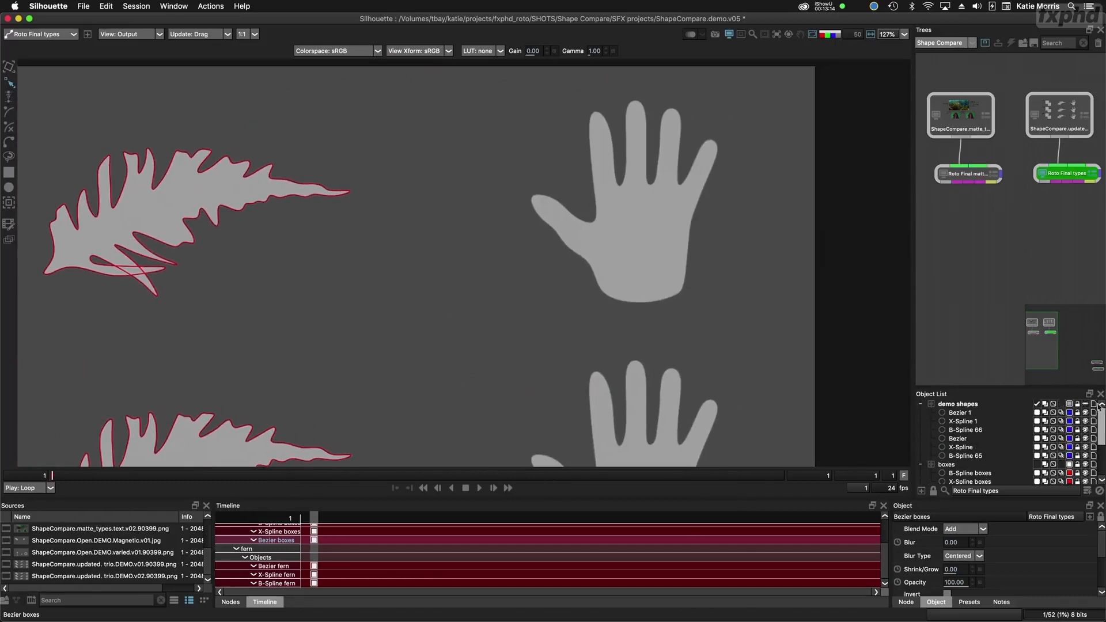
{"action": "left_click", "coordinate": [960, 407]}
{"action": "left_click", "coordinate": [1086, 405]}
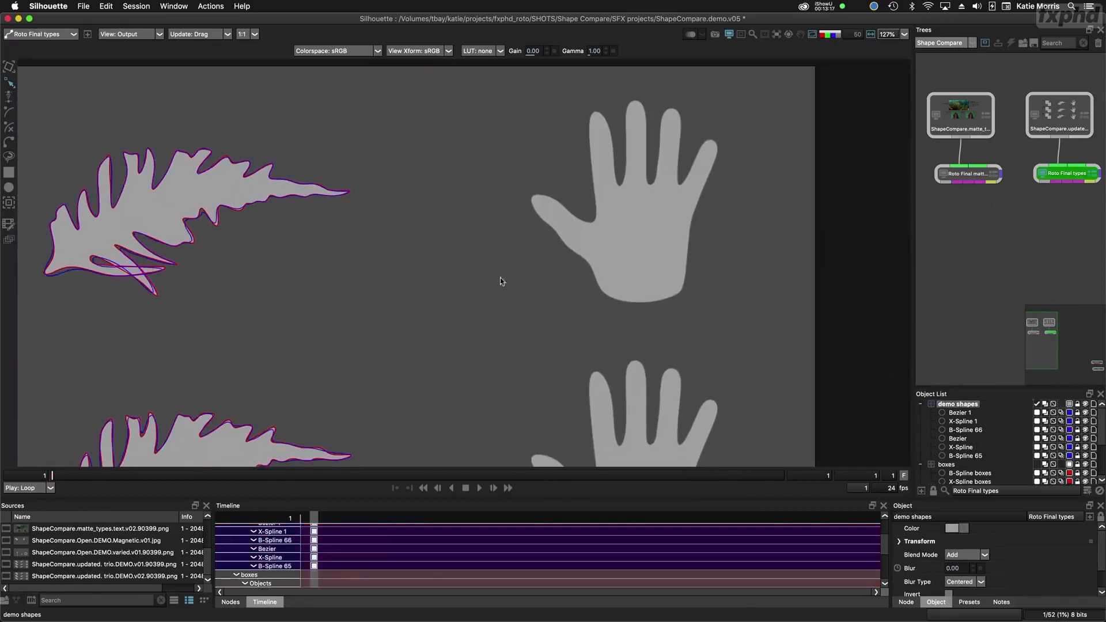
Step: Draw a closed B-Spline shape around the uppermost hand, from the thumb over the four fingers and back around the palm
{"action": "left_click", "coordinate": [8, 111]}
{"action": "left_click_drag", "start_coordinate": [521, 213], "coordinate": [459, 224]}
{"action": "left_click_drag", "start_coordinate": [540, 213], "coordinate": [568, 201]}
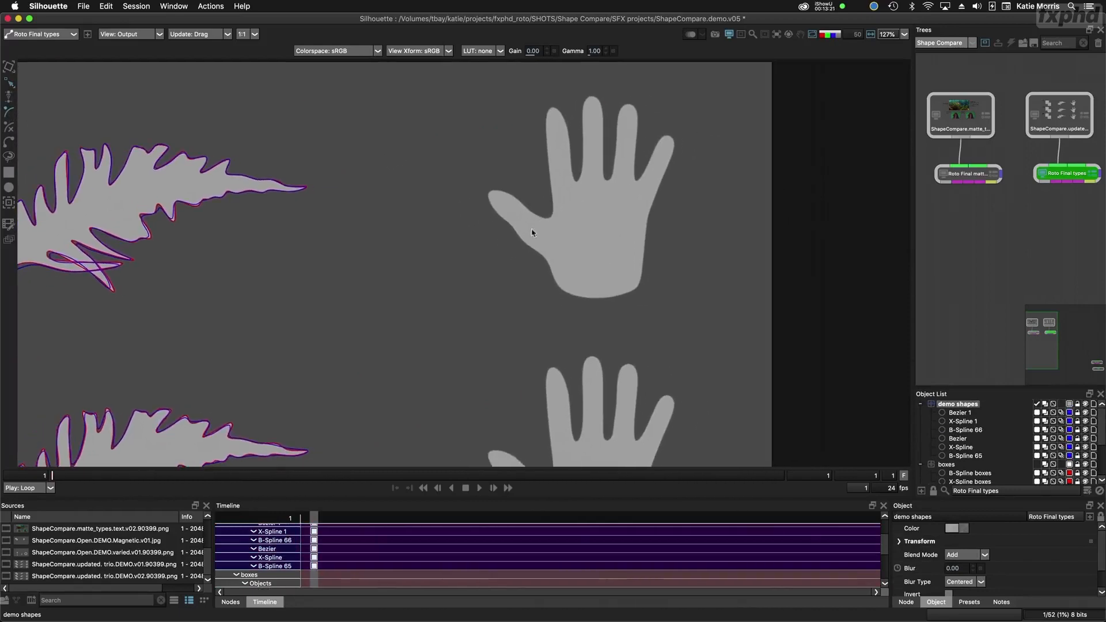
{"action": "left_click", "coordinate": [508, 227]}
{"action": "left_click", "coordinate": [487, 190]}
{"action": "left_click", "coordinate": [507, 197]}
{"action": "left_click", "coordinate": [528, 210]}
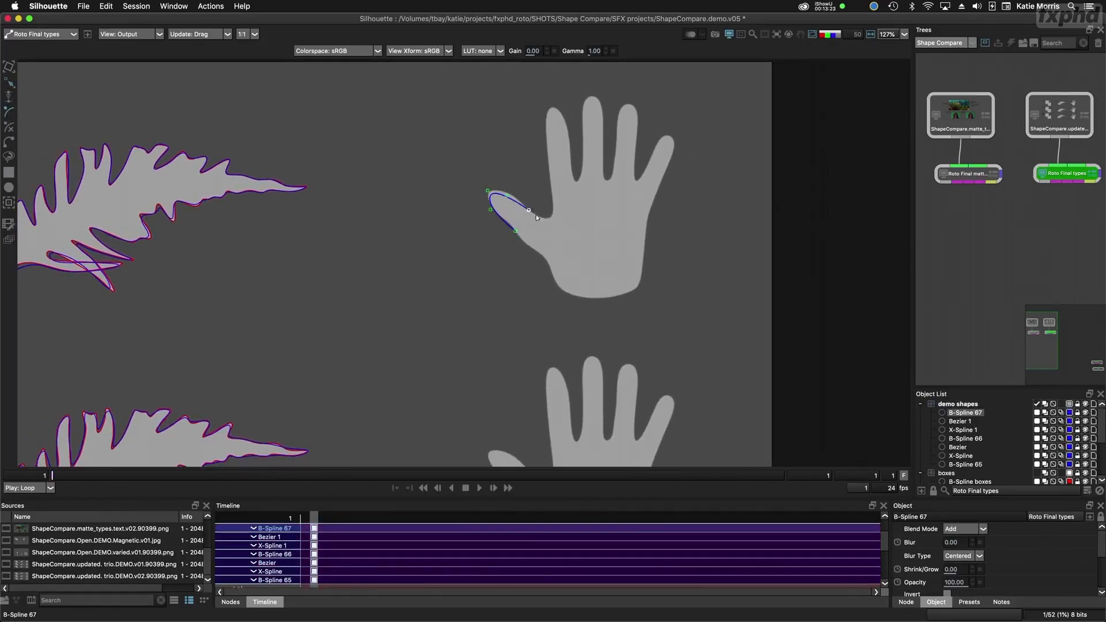
{"action": "left_click", "coordinate": [545, 189]}
{"action": "left_click", "coordinate": [546, 124]}
{"action": "left_click", "coordinate": [554, 107]}
{"action": "left_click", "coordinate": [565, 122]}
{"action": "left_click", "coordinate": [572, 170]}
{"action": "left_click", "coordinate": [580, 179]}
{"action": "left_click", "coordinate": [585, 137]}
{"action": "left_click", "coordinate": [579, 118]}
{"action": "left_click", "coordinate": [586, 98]}
{"action": "left_click", "coordinate": [603, 138]}
{"action": "left_click", "coordinate": [601, 160]}
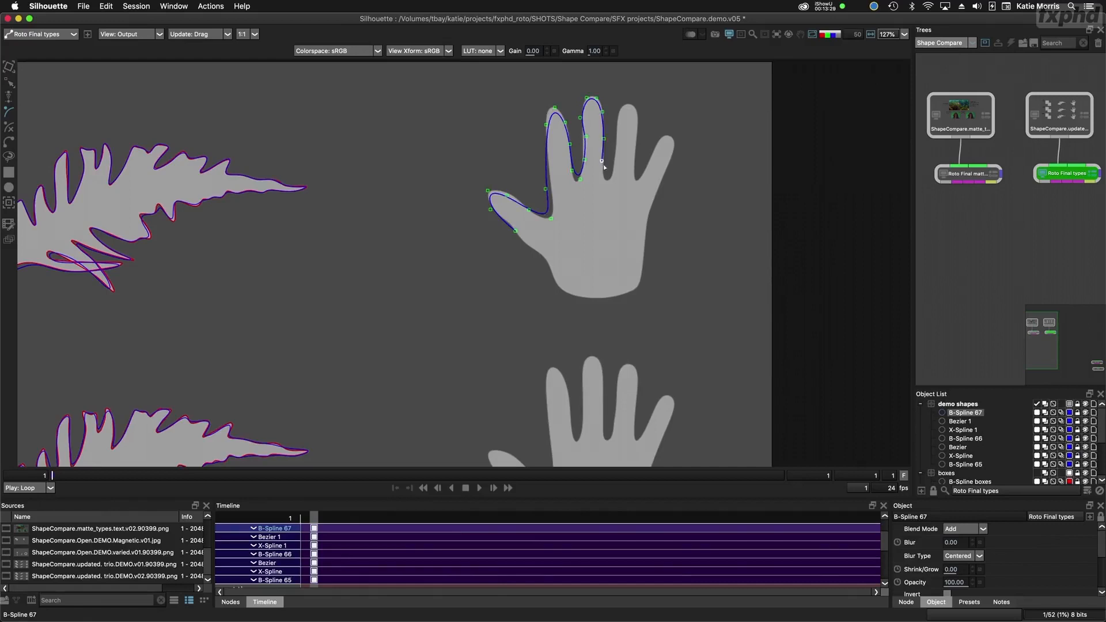
{"action": "left_click", "coordinate": [609, 179]}
{"action": "left_click", "coordinate": [616, 139]}
{"action": "left_click", "coordinate": [617, 118]}
{"action": "left_click", "coordinate": [625, 104]}
{"action": "left_click", "coordinate": [636, 110]}
{"action": "left_click", "coordinate": [638, 130]}
{"action": "left_click", "coordinate": [649, 165]}
{"action": "left_click", "coordinate": [655, 147]}
{"action": "left_click", "coordinate": [668, 137]}
{"action": "left_click", "coordinate": [676, 149]}
{"action": "left_click", "coordinate": [661, 194]}
{"action": "left_click", "coordinate": [649, 229]}
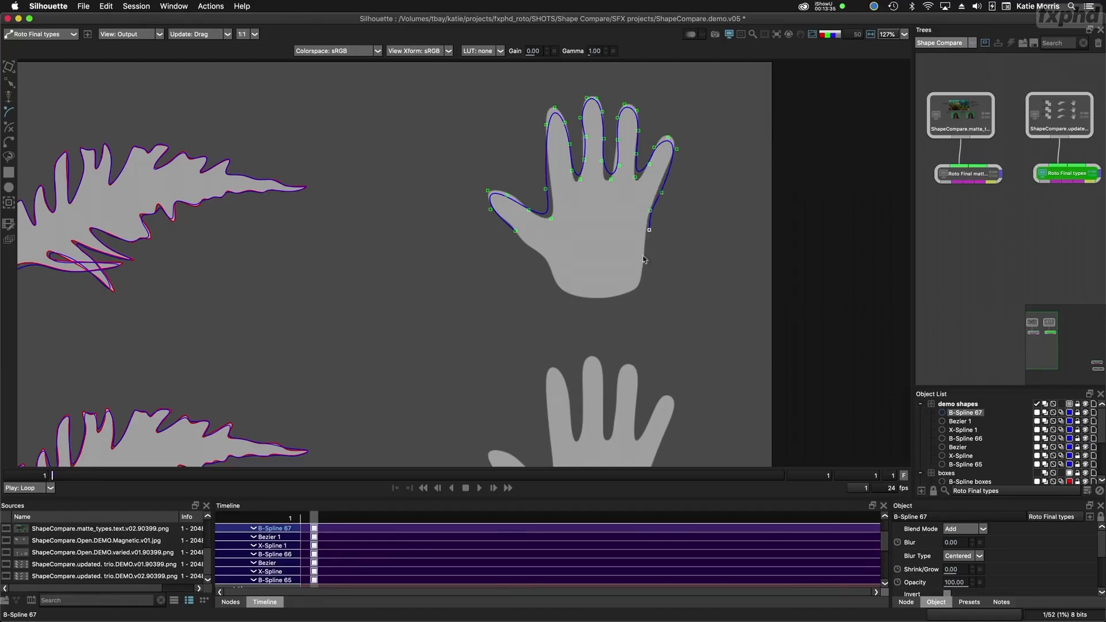
{"action": "left_click", "coordinate": [641, 258]}
{"action": "left_click", "coordinate": [607, 297]}
{"action": "left_click", "coordinate": [569, 298]}
{"action": "left_click", "coordinate": [549, 270]}
{"action": "left_click", "coordinate": [537, 248]}
{"action": "left_click", "coordinate": [515, 230]}
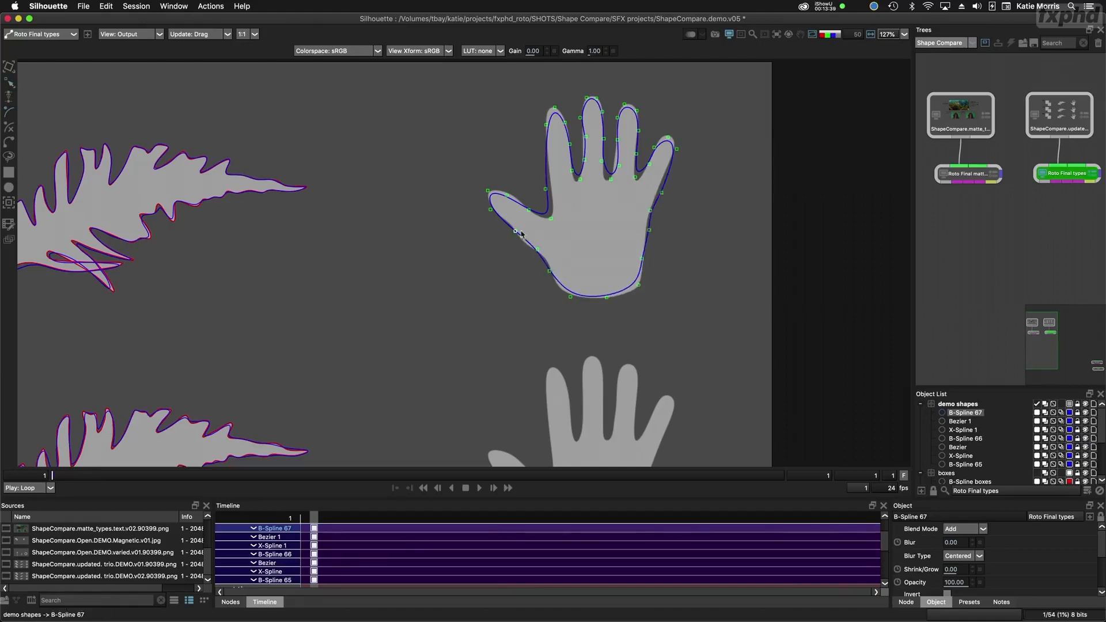
Step: Move the B-Spline hand's points at the thumb, palm base and outer palm edge to fit the matte
{"action": "left_click_drag", "start_coordinate": [551, 218], "coordinate": [517, 229]}
{"action": "left_click_drag", "start_coordinate": [534, 251], "coordinate": [644, 288]}
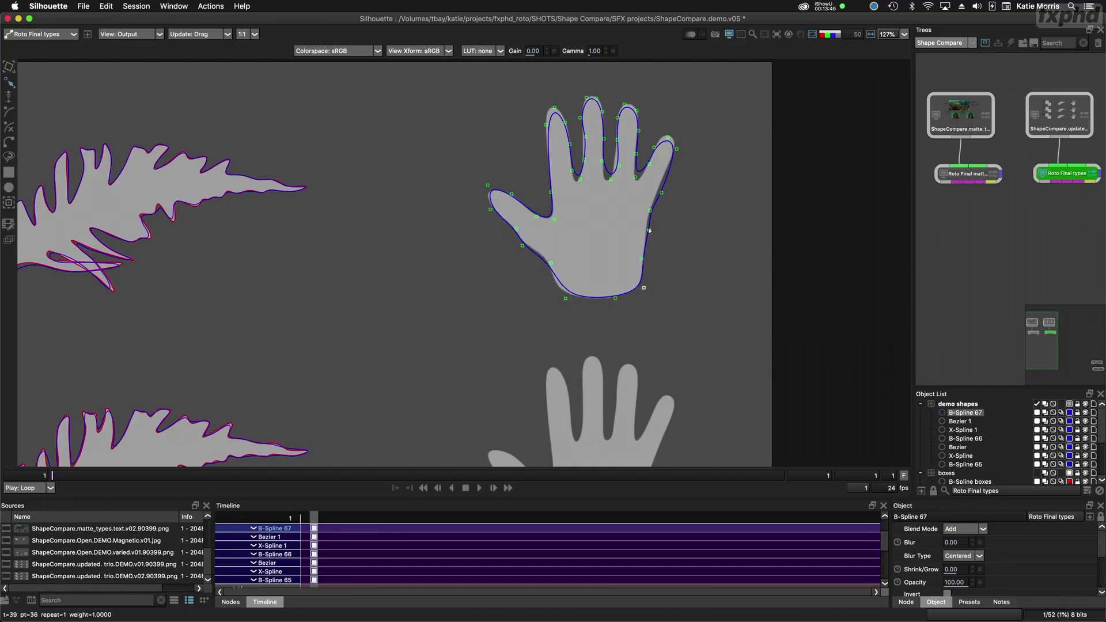
{"action": "left_click_drag", "start_coordinate": [649, 230], "coordinate": [649, 224]}
{"action": "left_click_drag", "start_coordinate": [650, 211], "coordinate": [661, 186]}
Step: Reposition the B-Spline hand's points at the fingertips and in the gaps between the fingers to tighten the outline
{"action": "left_click_drag", "start_coordinate": [668, 137], "coordinate": [654, 142]}
{"action": "left_click_drag", "start_coordinate": [635, 178], "coordinate": [614, 173]}
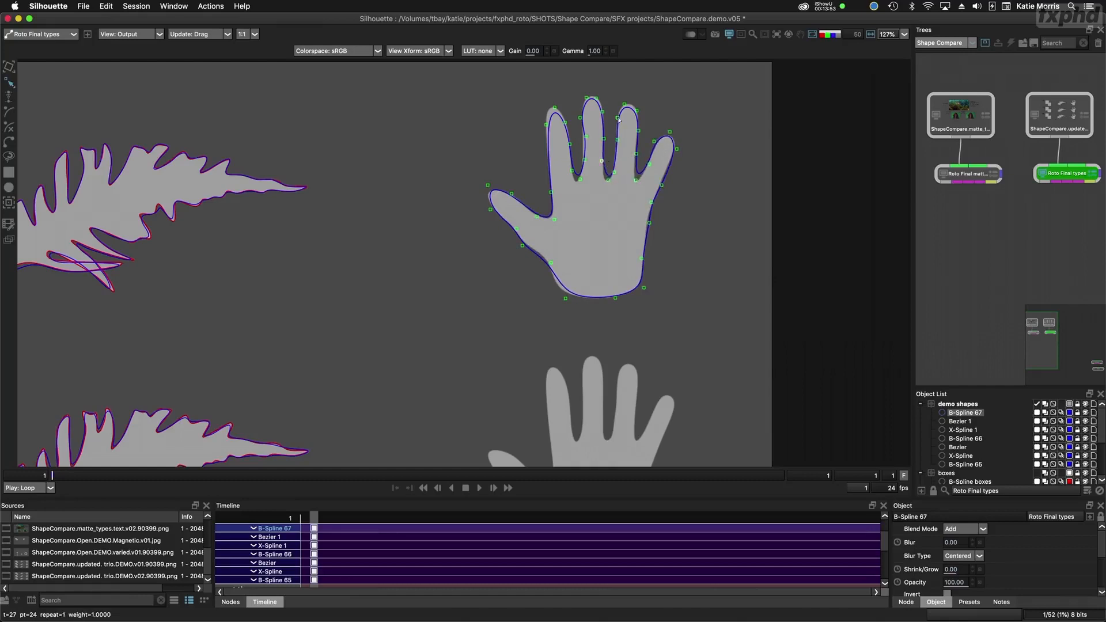
{"action": "left_click_drag", "start_coordinate": [618, 118], "coordinate": [618, 113]}
{"action": "left_click_drag", "start_coordinate": [637, 111], "coordinate": [543, 122]}
{"action": "left_click_drag", "start_coordinate": [564, 118], "coordinate": [563, 113]}
{"action": "left_click_drag", "start_coordinate": [580, 180], "coordinate": [580, 163]}
{"action": "mouse_move", "coordinate": [587, 98]}
{"action": "left_mouse_down"}
{"action": "mouse_move", "coordinate": [597, 98]}
{"action": "mouse_move", "coordinate": [578, 113]}
{"action": "mouse_move", "coordinate": [587, 95]}
{"action": "left_mouse_up"}
Step: Set the X-Spline point type to B-Spline in the Shape preferences
{"action": "left_click_drag", "start_coordinate": [532, 256], "coordinate": [522, 226]}
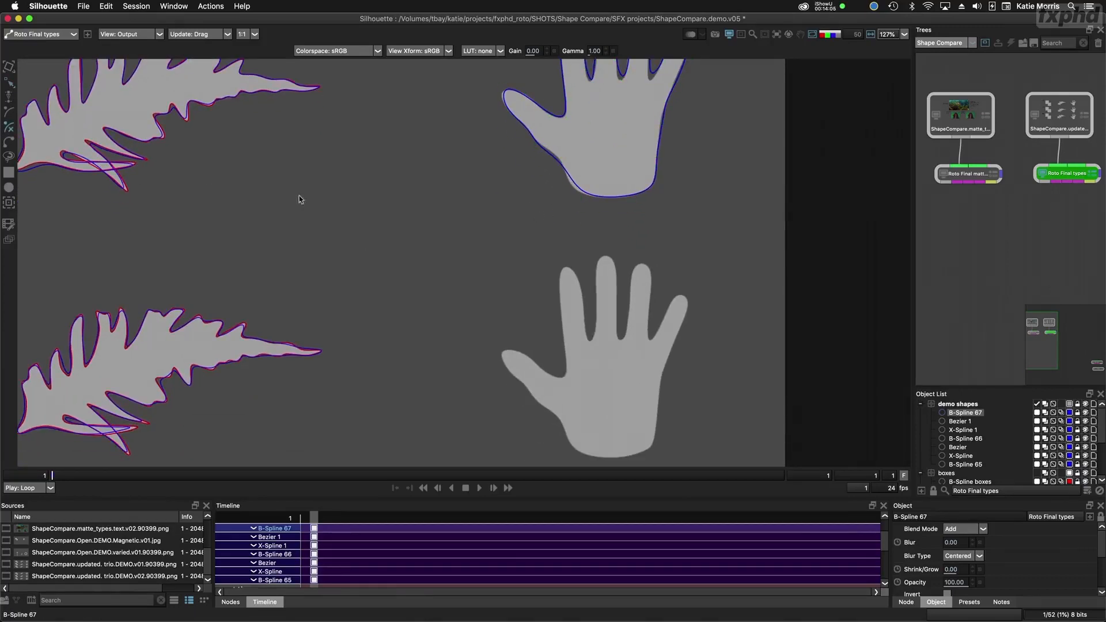
{"action": "scroll", "coordinate": [467, 247], "scroll_direction": "down", "scroll_amount": 5}
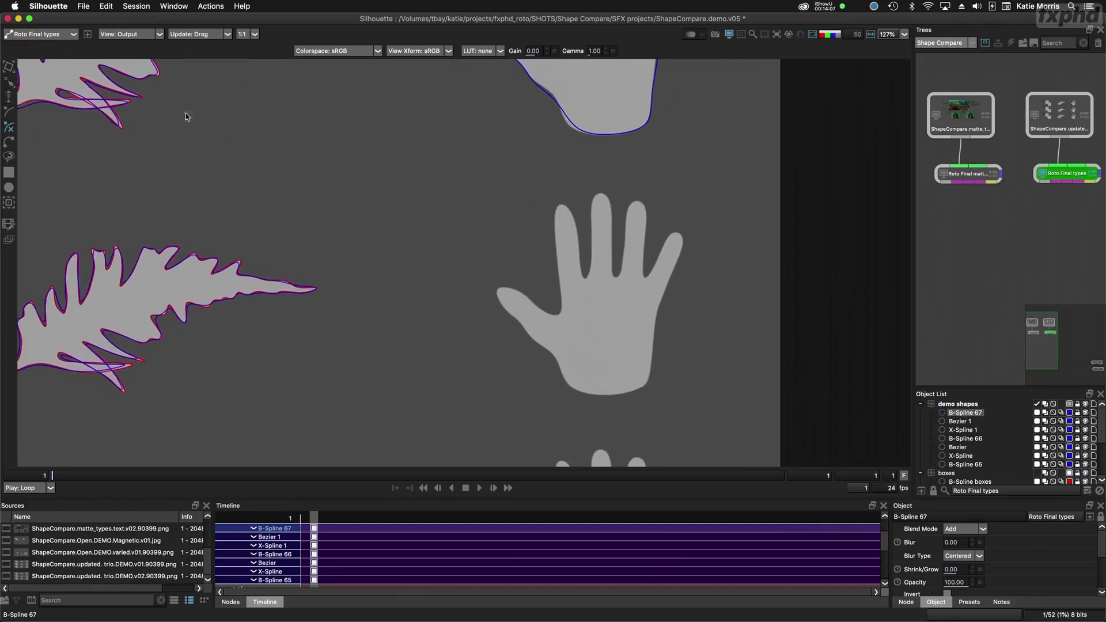
{"action": "left_click", "coordinate": [52, 7]}
{"action": "left_click", "coordinate": [55, 35]}
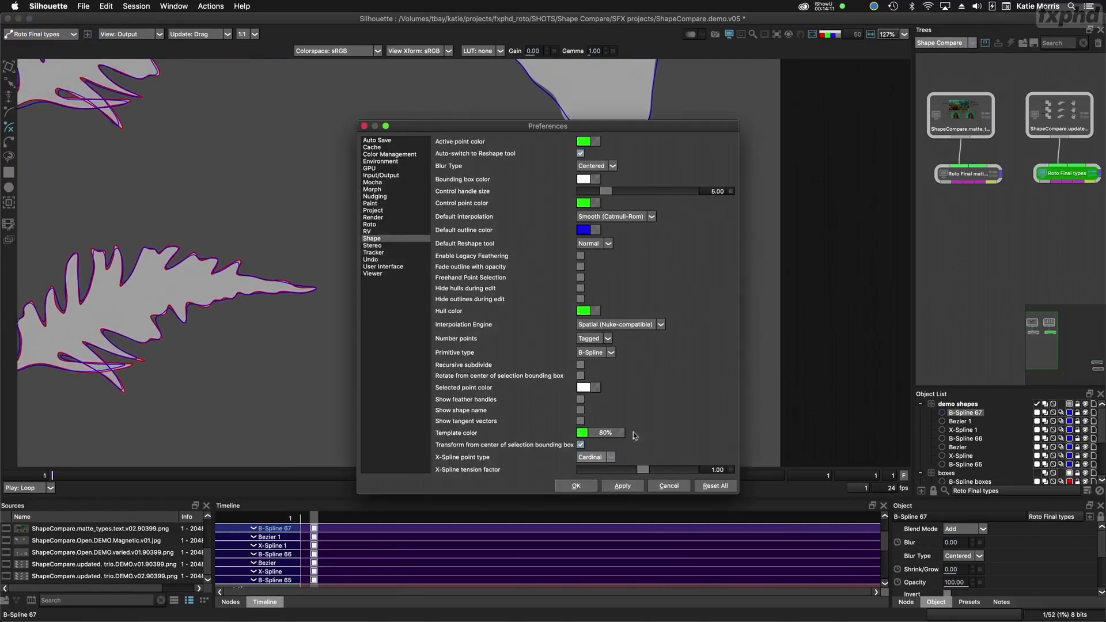
{"action": "left_click", "coordinate": [595, 460]}
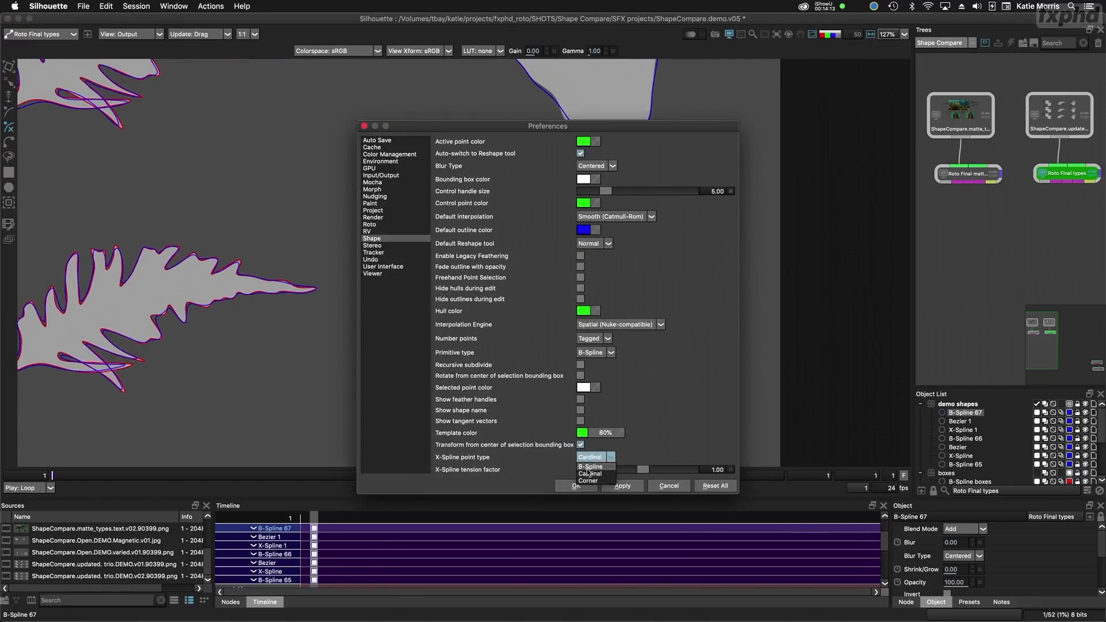
{"action": "left_click", "coordinate": [588, 467]}
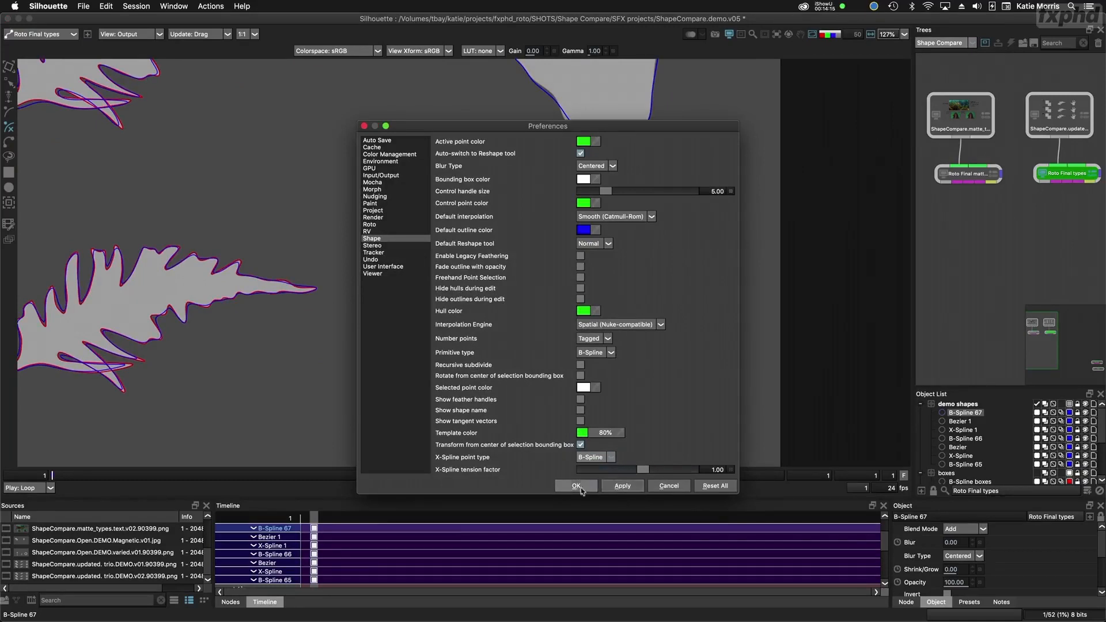
{"action": "left_click", "coordinate": [576, 487]}
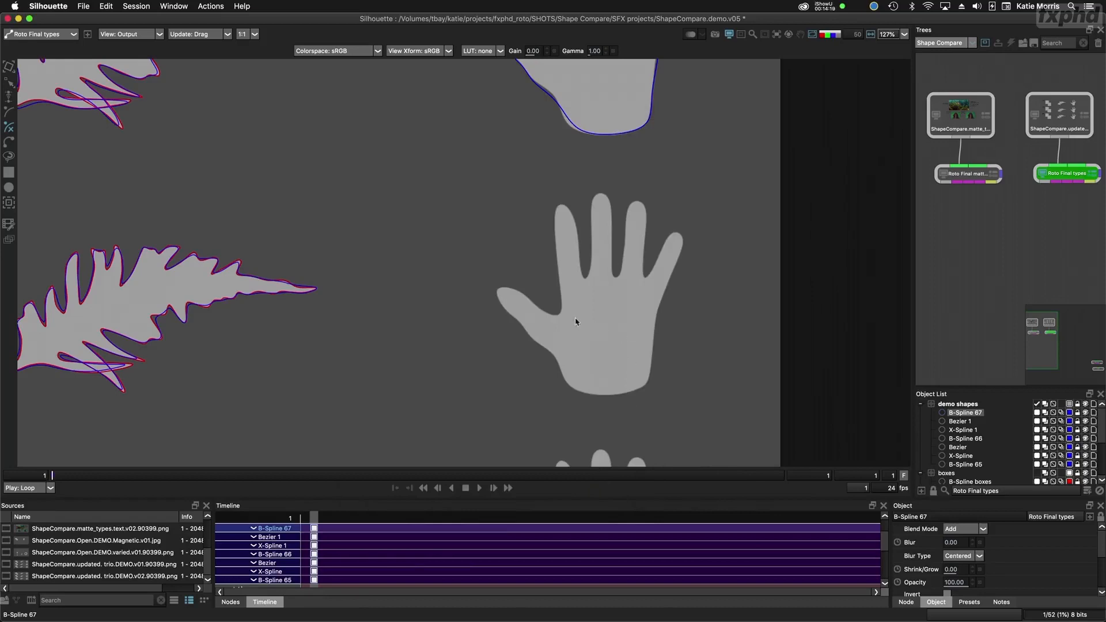
Step: Draw a closed X-Spline shape around the middle hand, from the thumb around the palm and back across the four fingers
{"action": "scroll", "coordinate": [576, 321], "scroll_direction": "down", "scroll_amount": 3}
{"action": "scroll", "coordinate": [575, 311], "scroll_direction": "right", "scroll_amount": 2}
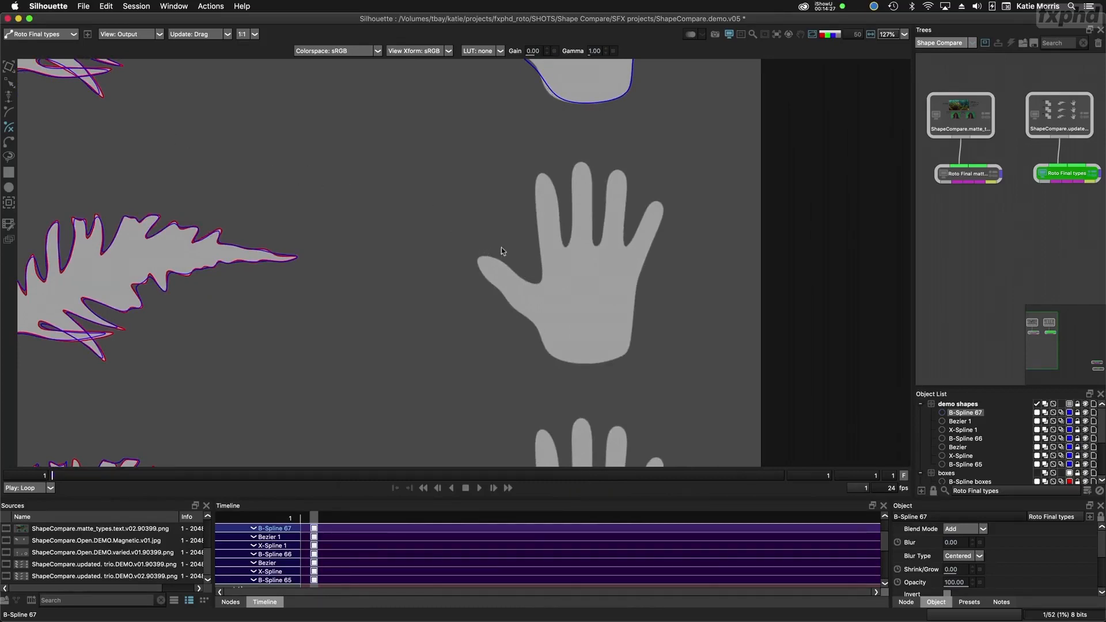
{"action": "left_click", "coordinate": [485, 278]}
{"action": "left_click", "coordinate": [508, 304]}
{"action": "left_click", "coordinate": [531, 319]}
{"action": "left_click", "coordinate": [540, 339]}
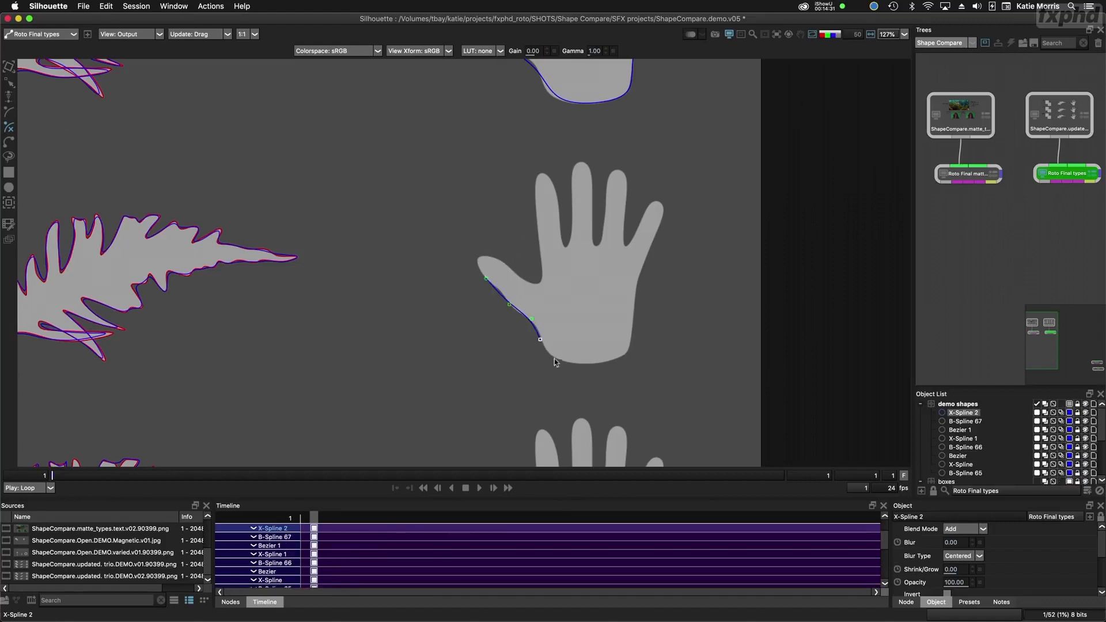
{"action": "left_click", "coordinate": [555, 359]}
{"action": "left_click", "coordinate": [589, 362]}
{"action": "left_click", "coordinate": [624, 356]}
{"action": "left_click", "coordinate": [631, 332]}
{"action": "left_click", "coordinate": [633, 289]}
{"action": "left_click", "coordinate": [647, 250]}
{"action": "left_click", "coordinate": [661, 201]}
{"action": "left_click", "coordinate": [654, 200]}
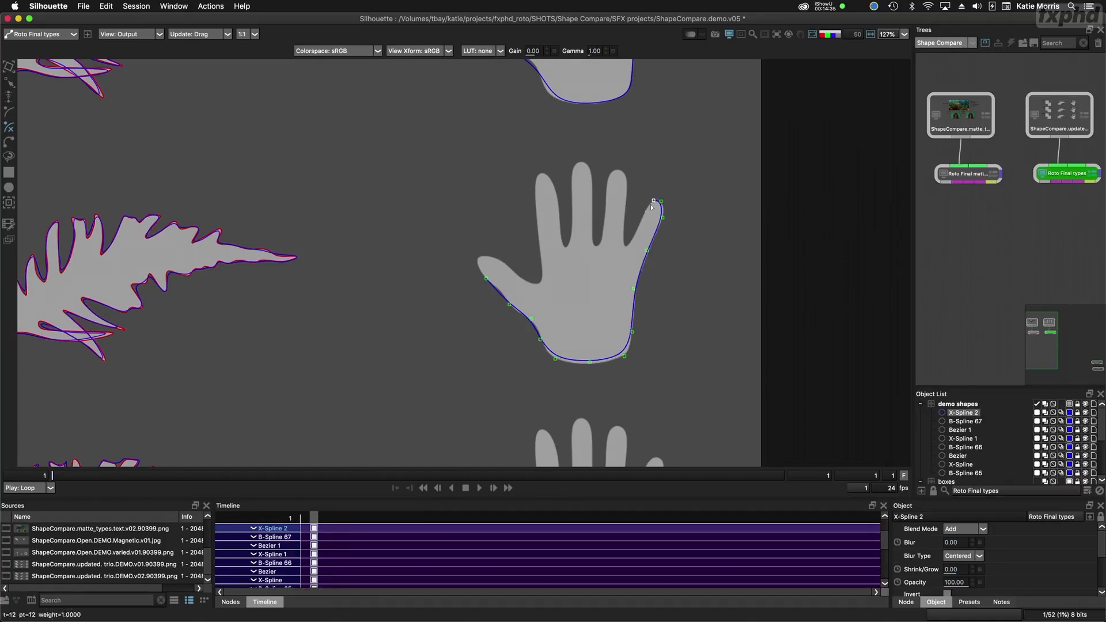
{"action": "left_click", "coordinate": [644, 211]}
{"action": "left_click", "coordinate": [635, 236]}
{"action": "left_click", "coordinate": [622, 234]}
{"action": "left_click", "coordinate": [626, 213]}
{"action": "left_click", "coordinate": [627, 187]}
{"action": "left_click", "coordinate": [619, 175]}
{"action": "left_click", "coordinate": [608, 181]}
{"action": "left_click", "coordinate": [610, 191]}
{"action": "left_click", "coordinate": [603, 229]}
{"action": "left_click", "coordinate": [592, 211]}
{"action": "left_click", "coordinate": [593, 179]}
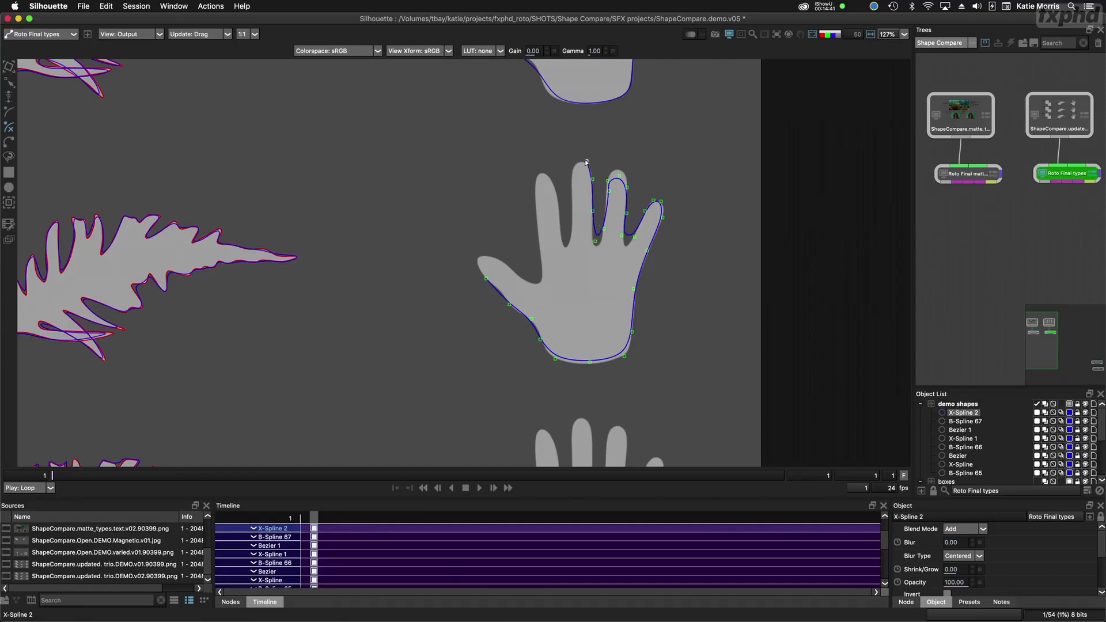
{"action": "left_click", "coordinate": [587, 161]}
{"action": "left_click", "coordinate": [573, 166]}
{"action": "left_click", "coordinate": [569, 189]}
{"action": "left_click", "coordinate": [575, 221]}
{"action": "left_click", "coordinate": [569, 245]}
{"action": "left_click", "coordinate": [561, 231]}
{"action": "left_click", "coordinate": [554, 201]}
{"action": "left_click", "coordinate": [550, 179]}
{"action": "left_click", "coordinate": [538, 174]}
{"action": "left_click", "coordinate": [537, 200]}
{"action": "left_click", "coordinate": [536, 231]}
{"action": "left_click", "coordinate": [537, 259]}
{"action": "left_click", "coordinate": [539, 282]}
{"action": "left_click", "coordinate": [516, 274]}
{"action": "left_click", "coordinate": [493, 257]}
{"action": "left_click", "coordinate": [477, 256]}
{"action": "left_click", "coordinate": [485, 278]}
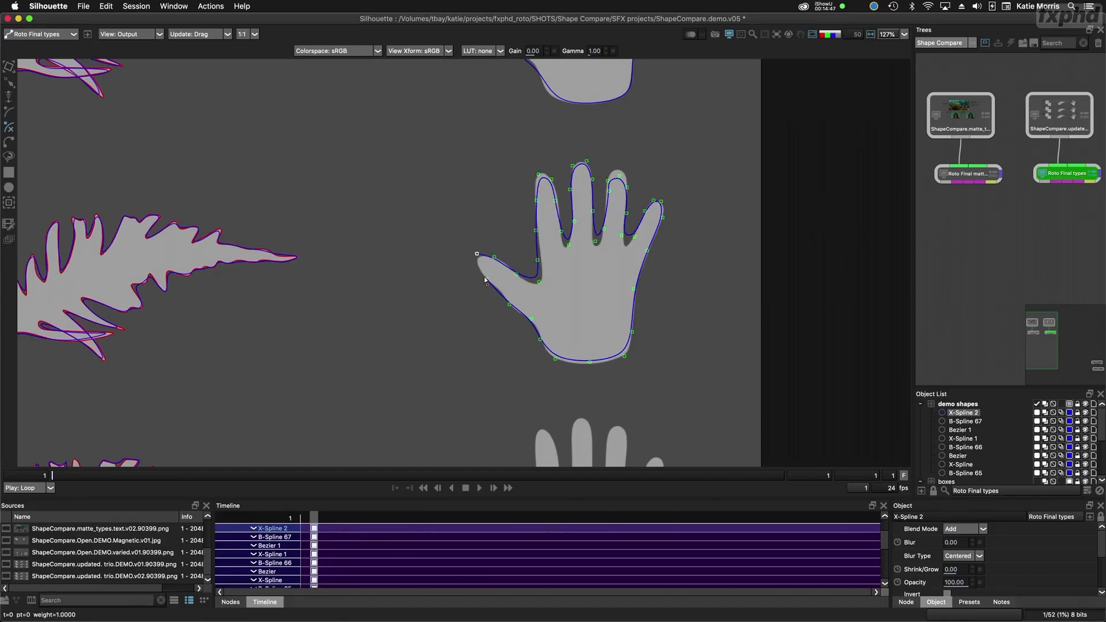
Step: Move the X-Spline hand's points at the thumb tip and between thumb and index finger onto the matte edge
{"action": "left_click_drag", "start_coordinate": [477, 257], "coordinate": [471, 253]}
{"action": "left_click_drag", "start_coordinate": [539, 281], "coordinate": [540, 285]}
{"action": "left_click_drag", "start_coordinate": [493, 257], "coordinate": [471, 258]}
{"action": "left_click_drag", "start_coordinate": [537, 260], "coordinate": [542, 259]}
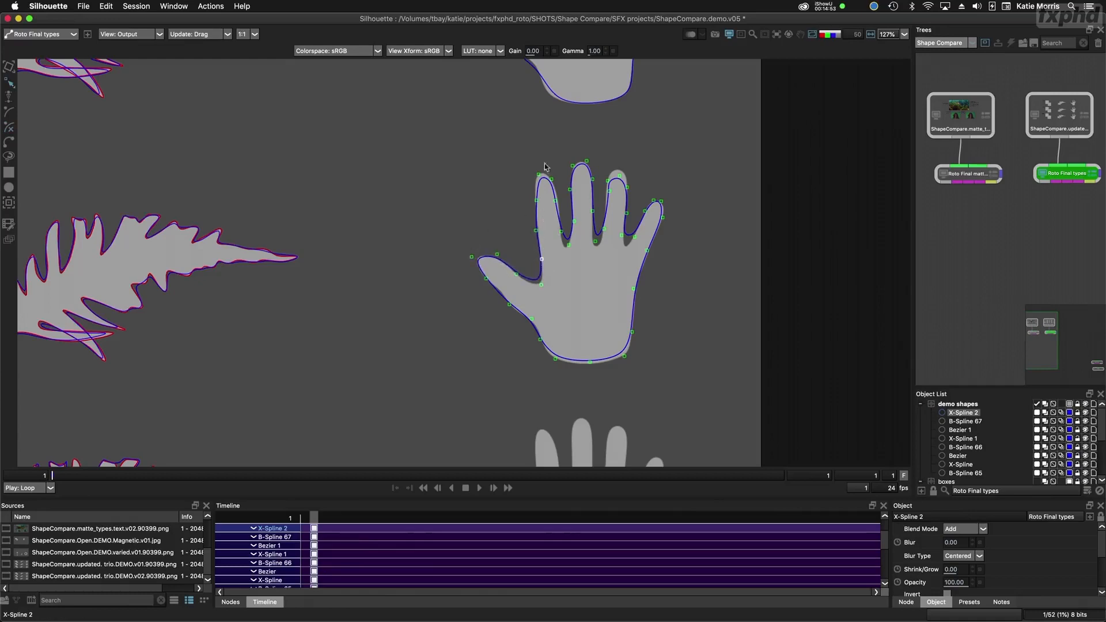
Step: Adjust the X-Spline hand's points at the middle fingertip, little fingertip and palm base to fit the matte
{"action": "left_click_drag", "start_coordinate": [596, 148], "coordinate": [564, 172]}
{"action": "left_click_drag", "start_coordinate": [599, 164], "coordinate": [600, 166]}
{"action": "left_click_drag", "start_coordinate": [646, 193], "coordinate": [674, 221]}
{"action": "left_click_drag", "start_coordinate": [647, 323], "coordinate": [592, 366]}
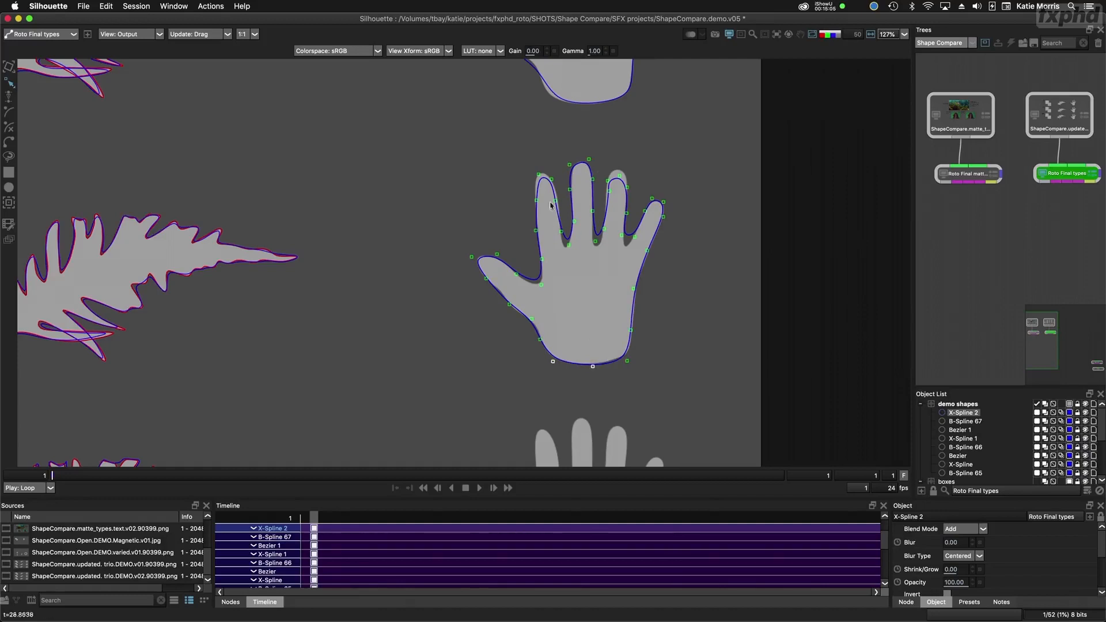
Step: Widen the X-Spline outline at the index fingertip and pull the points between the fingers down into the gaps
{"action": "left_click_drag", "start_coordinate": [527, 151], "coordinate": [564, 190]}
{"action": "left_click_drag", "start_coordinate": [613, 229], "coordinate": [612, 230]}
{"action": "left_click_drag", "start_coordinate": [596, 243], "coordinate": [594, 254]}
{"action": "left_click", "coordinate": [561, 232]}
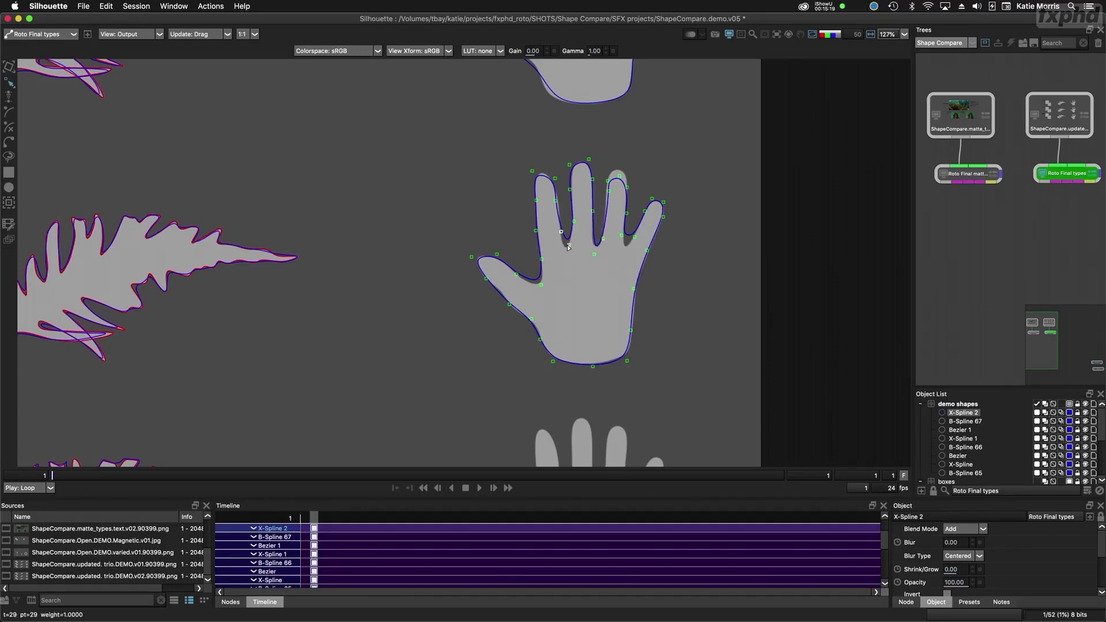
{"action": "left_click_drag", "start_coordinate": [568, 245], "coordinate": [565, 255]}
{"action": "left_click_drag", "start_coordinate": [561, 196], "coordinate": [556, 212]}
{"action": "left_click_drag", "start_coordinate": [555, 202], "coordinate": [551, 172]}
Step: Draw a closed Bezier shape around the lowest hand, from the thumb over the four fingers and back around the palm
{"action": "scroll", "coordinate": [583, 318], "scroll_direction": "down", "scroll_amount": 10}
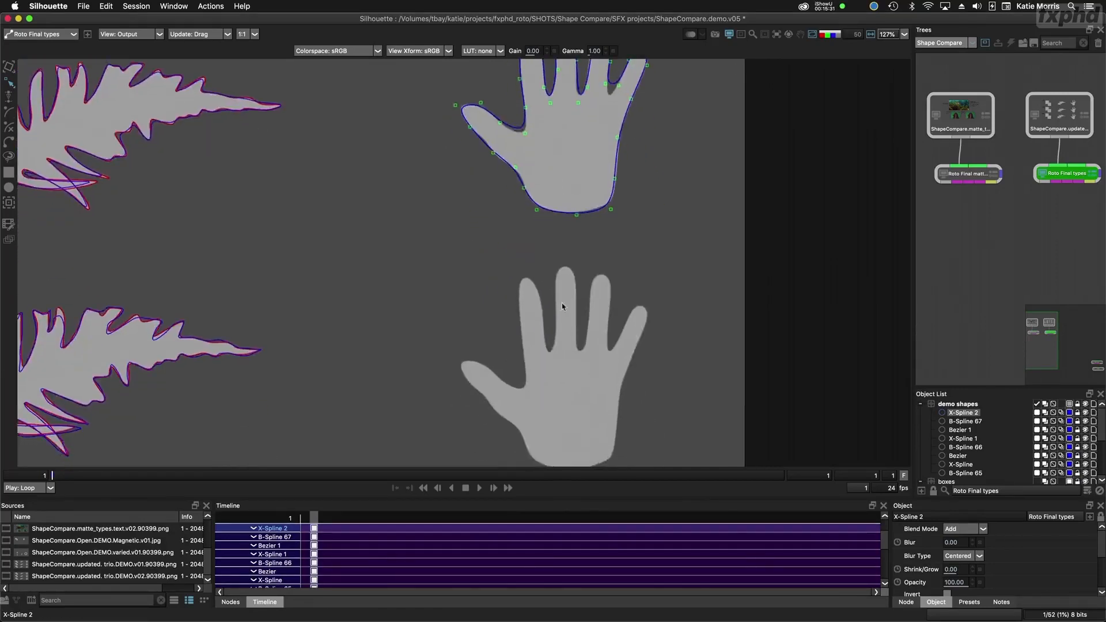
{"action": "left_click", "coordinate": [9, 141]}
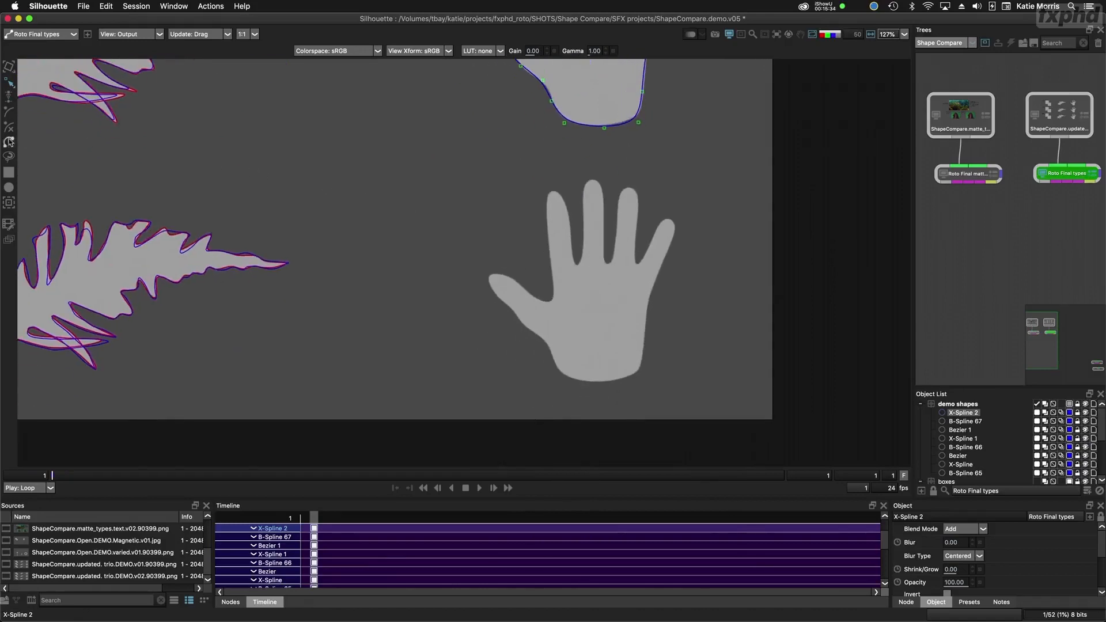
{"action": "left_click", "coordinate": [517, 322]}
{"action": "left_click_drag", "start_coordinate": [485, 276], "coordinate": [502, 275]}
{"action": "left_click_drag", "start_coordinate": [528, 291], "coordinate": [552, 284]}
{"action": "left_click_drag", "start_coordinate": [547, 234], "coordinate": [562, 195]}
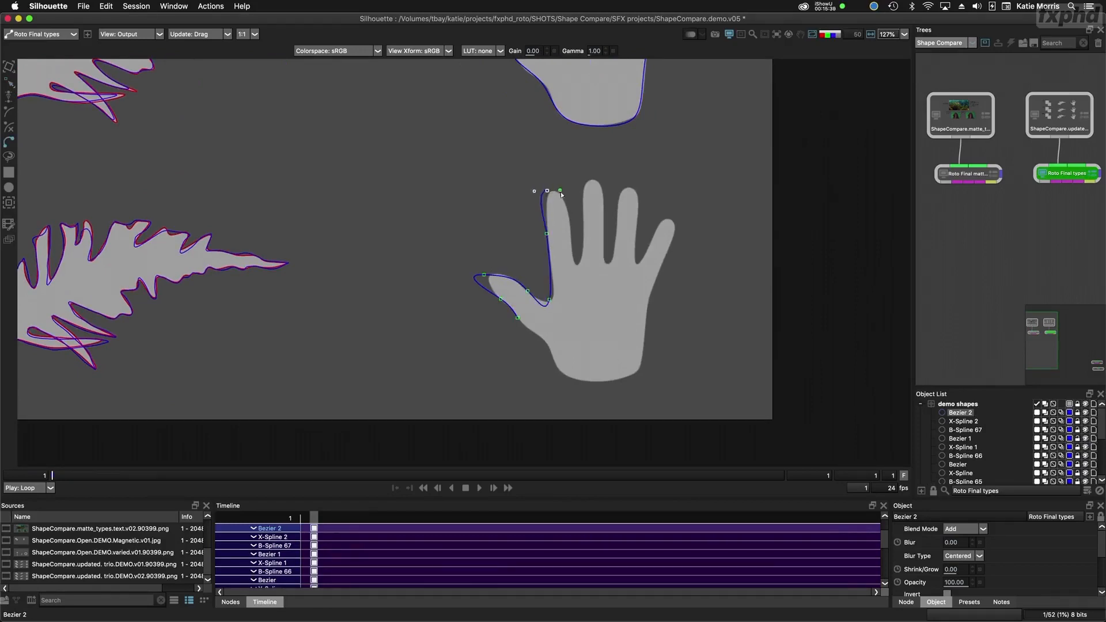
{"action": "left_click_drag", "start_coordinate": [573, 264], "coordinate": [662, 277]}
{"action": "left_click", "coordinate": [604, 260]}
{"action": "left_click", "coordinate": [618, 226]}
{"action": "left_click", "coordinate": [636, 212]}
{"action": "left_click", "coordinate": [633, 263]}
{"action": "left_click", "coordinate": [654, 232]}
{"action": "left_click", "coordinate": [643, 338]}
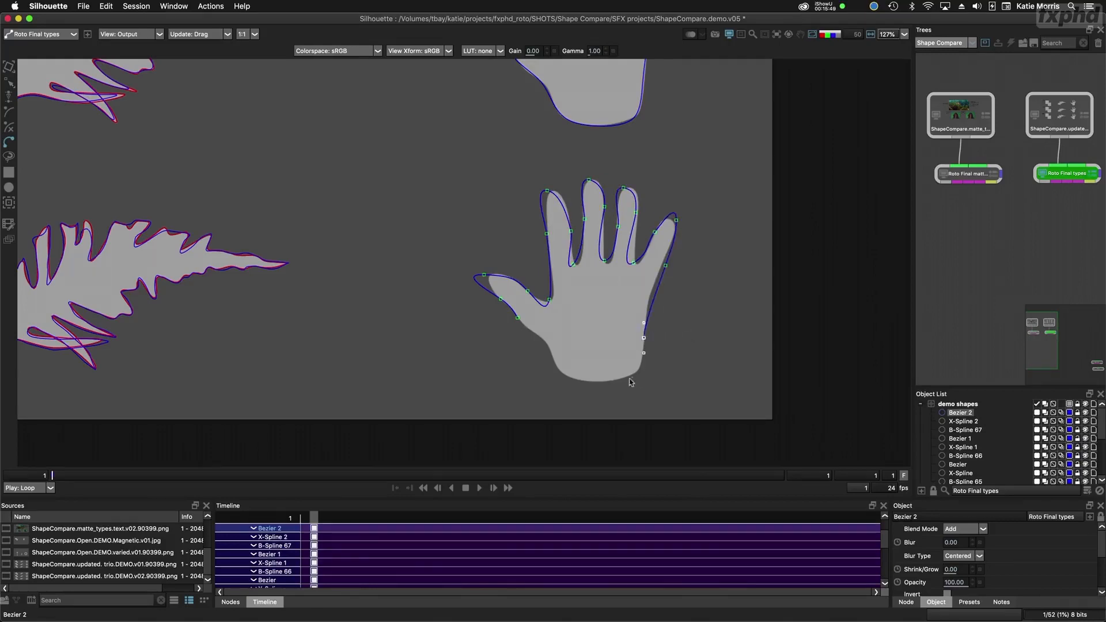
{"action": "left_click", "coordinate": [626, 378]}
{"action": "left_click", "coordinate": [567, 382]}
{"action": "left_click", "coordinate": [545, 346]}
{"action": "left_click_drag", "start_coordinate": [525, 334], "coordinate": [518, 328]}
{"action": "left_click", "coordinate": [517, 318]}
Step: Move the lowest hand's Bezier points at the thumb, the three middle fingertips and the gaps between them onto the matte edge
{"action": "left_click_drag", "start_coordinate": [484, 274], "coordinate": [554, 298]}
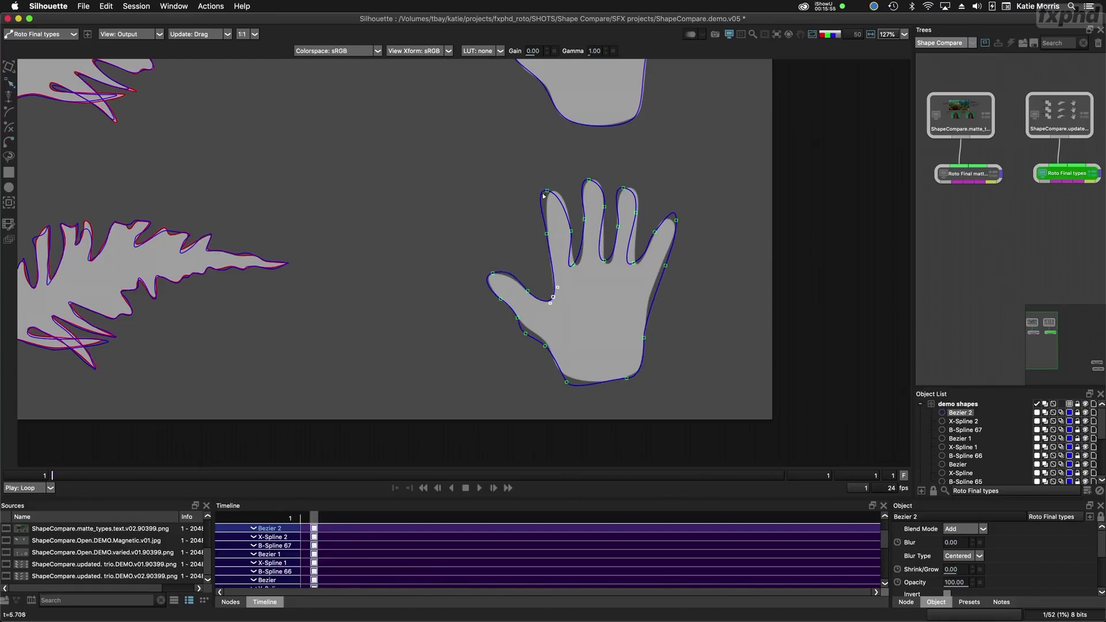
{"action": "left_click", "coordinate": [553, 189]}
{"action": "left_click", "coordinate": [577, 264]}
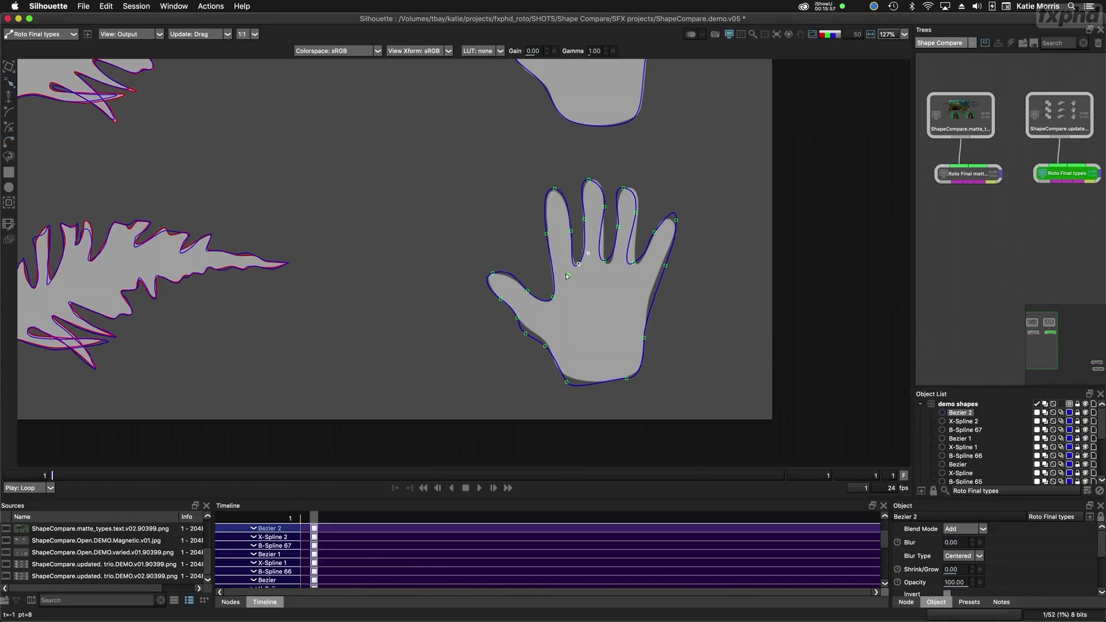
{"action": "left_click", "coordinate": [608, 261]}
{"action": "left_click", "coordinate": [627, 187]}
{"action": "left_click_drag", "start_coordinate": [587, 179], "coordinate": [632, 190]}
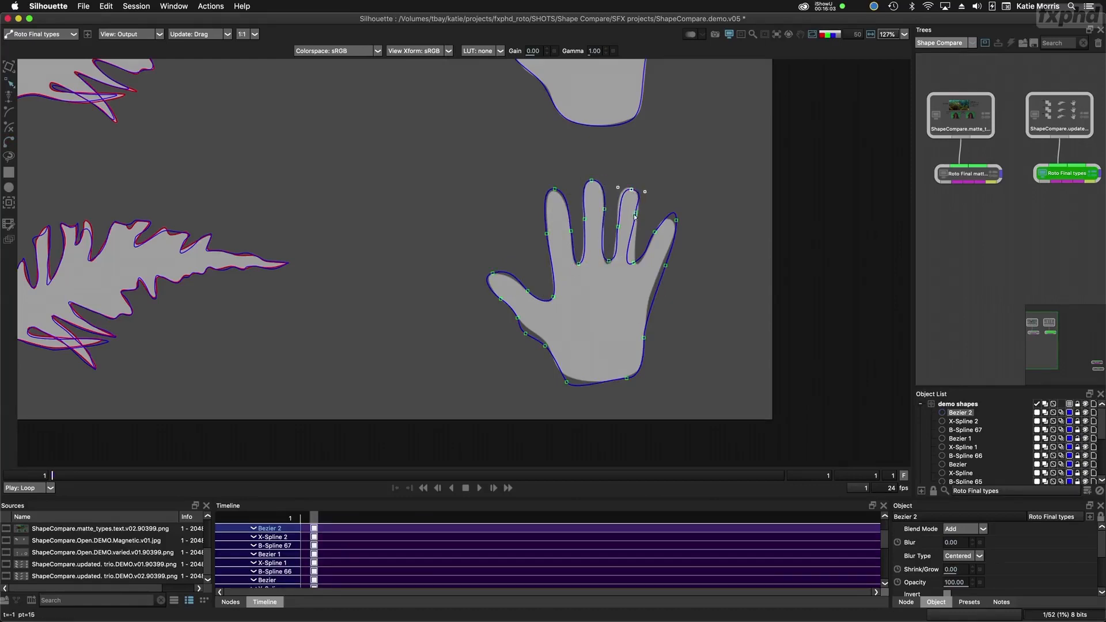
Step: Adjust the Bezier hand's points around the little finger and the lower palm corner to fit the matte
{"action": "left_click_drag", "start_coordinate": [634, 263], "coordinate": [659, 274]}
{"action": "left_click", "coordinate": [676, 221]}
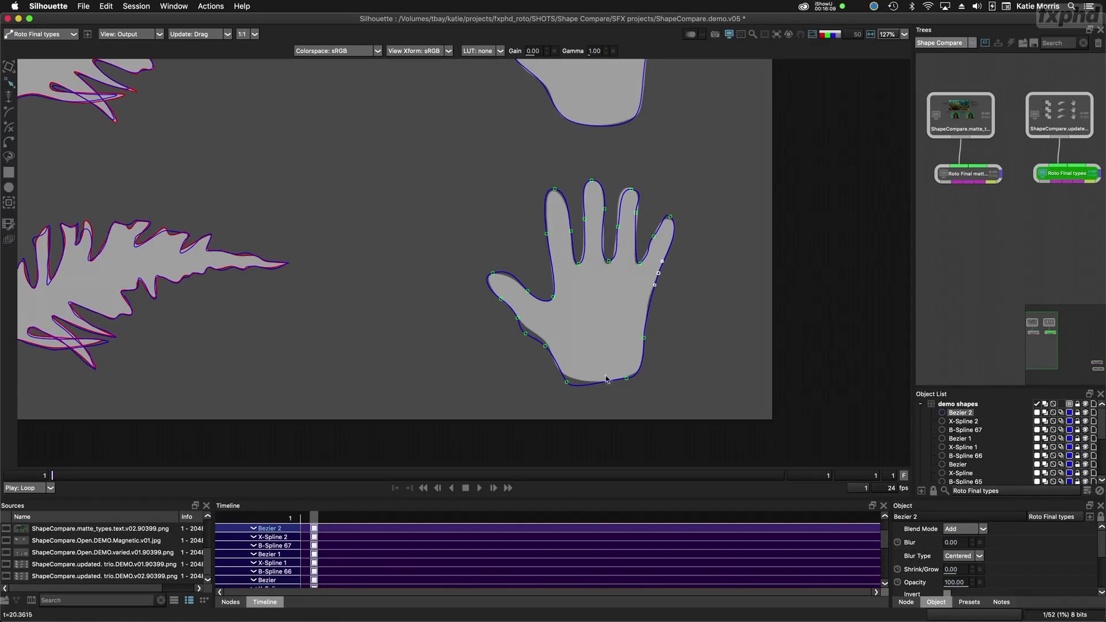
{"action": "left_click_drag", "start_coordinate": [566, 382], "coordinate": [561, 374]}
{"action": "left_click_drag", "start_coordinate": [525, 333], "coordinate": [559, 374]}
Step: Hide the demo shapes layer and show the finished hand layer
{"action": "left_click_drag", "start_coordinate": [644, 246], "coordinate": [624, 237]}
{"action": "left_click", "coordinate": [1086, 404]}
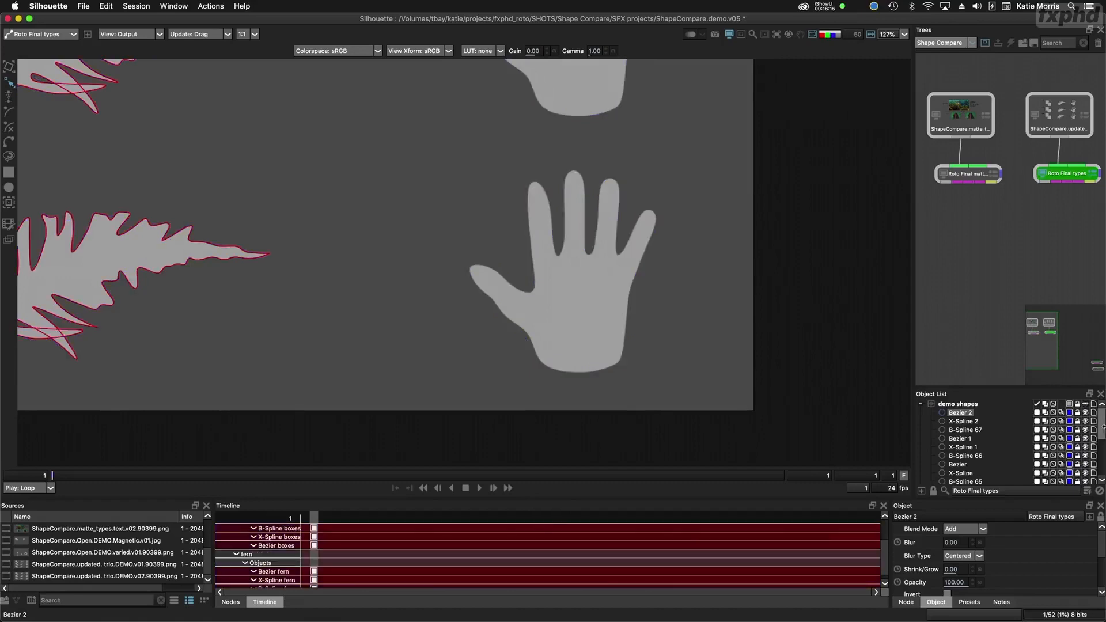
{"action": "scroll", "coordinate": [1094, 415], "scroll_direction": "down", "scroll_amount": 5}
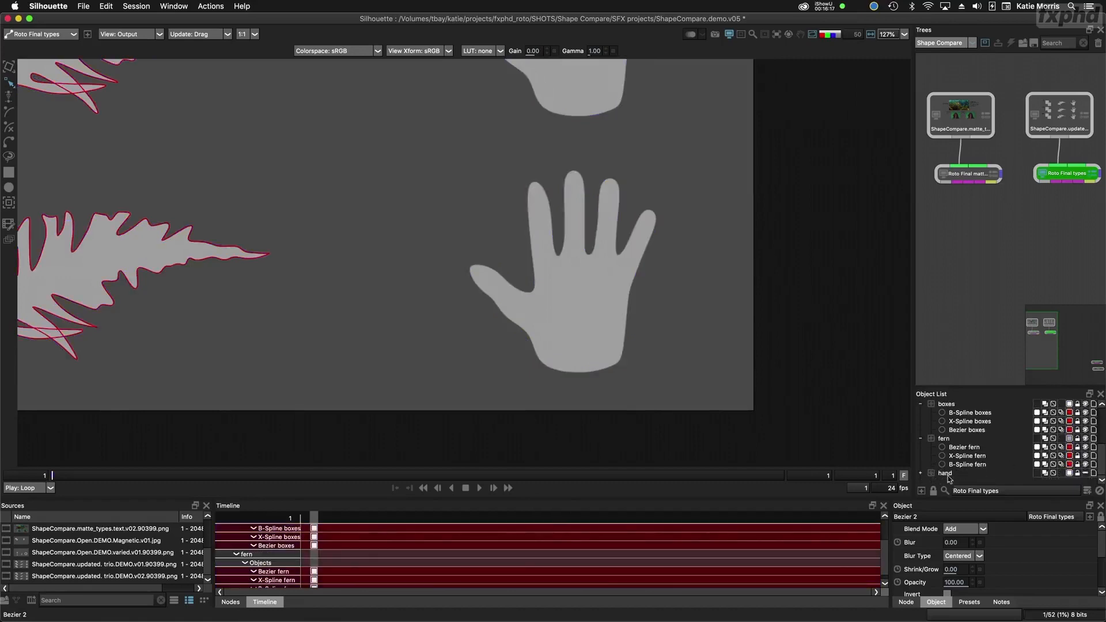
{"action": "left_click", "coordinate": [947, 473]}
{"action": "left_click", "coordinate": [1086, 473]}
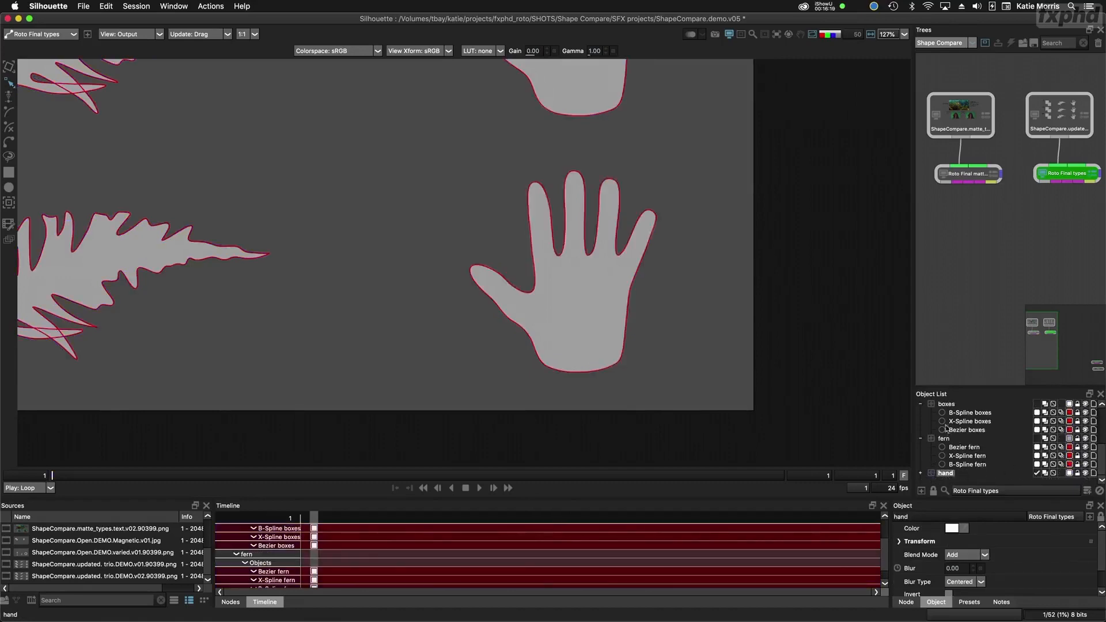
Step: Select the B-Spline, X-Spline and Bezier hand shapes together and compare the number and placement of their control points
{"action": "scroll", "coordinate": [637, 200], "scroll_direction": "down", "scroll_amount": 5}
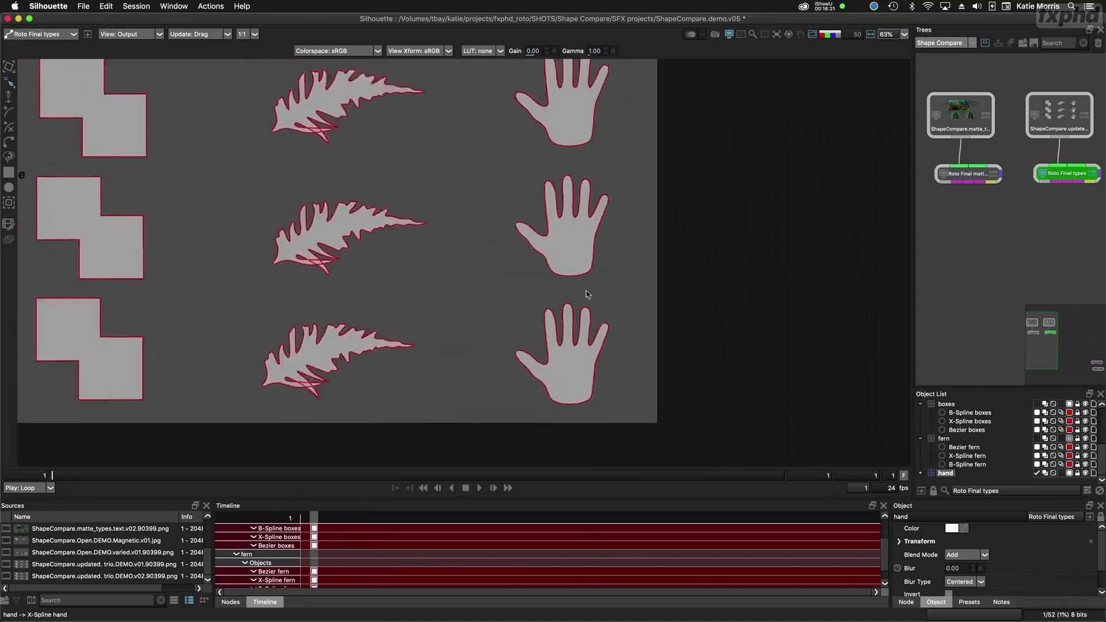
{"action": "left_click", "coordinate": [564, 186]}
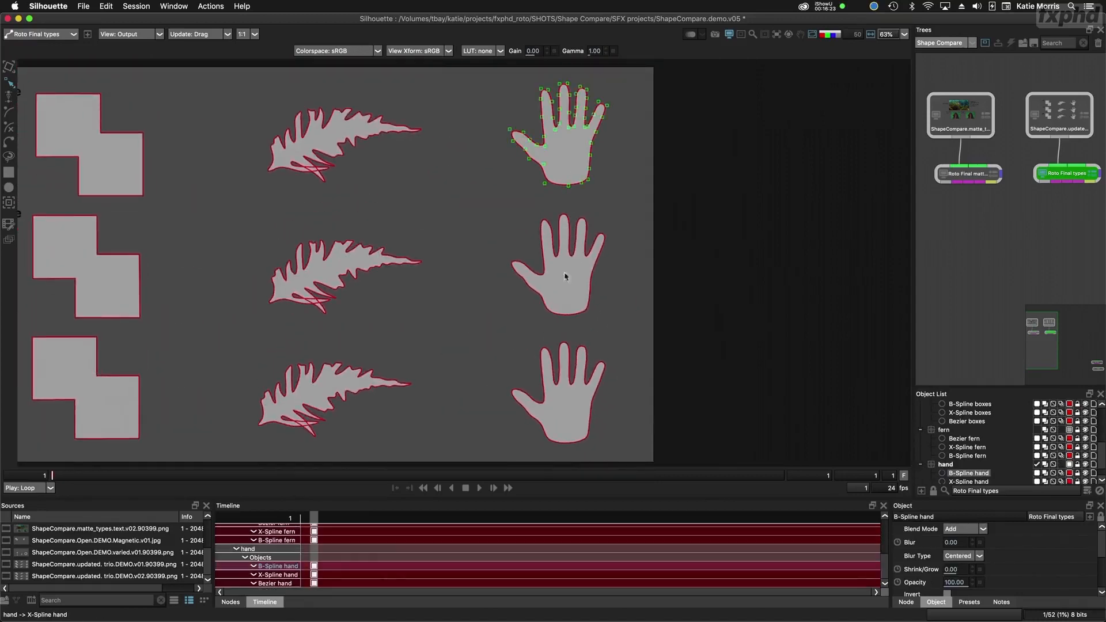
{"action": "left_click", "coordinate": [567, 318], "text": "shift"}
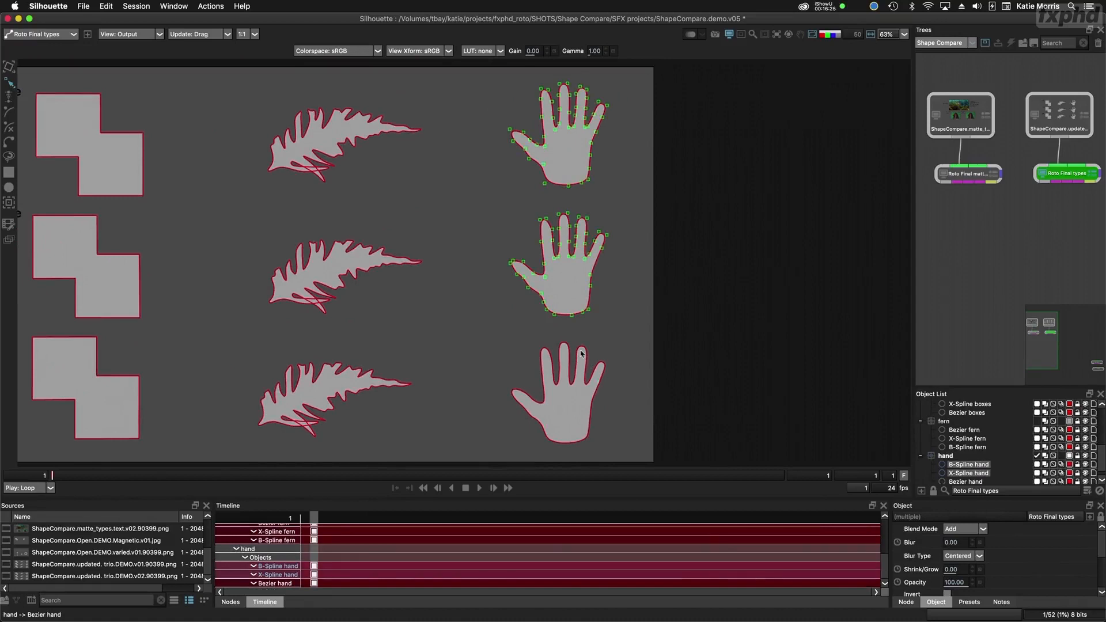
{"action": "left_click", "coordinate": [581, 353], "text": "shift"}
{"action": "scroll", "coordinate": [588, 209], "scroll_direction": "up", "scroll_amount": 5}
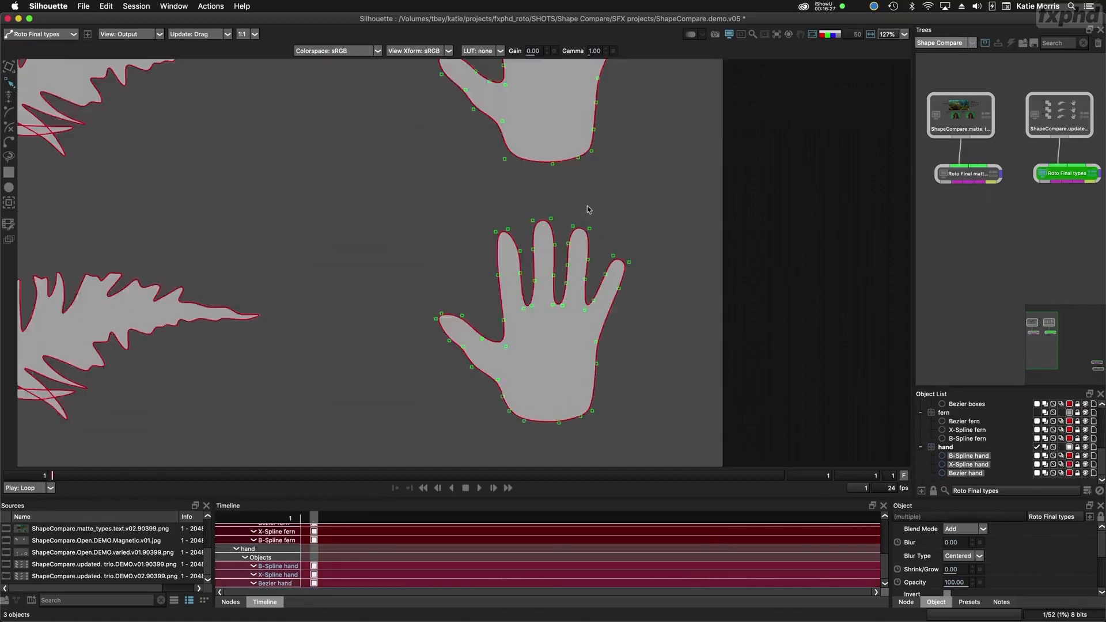
{"action": "left_click_drag", "start_coordinate": [561, 178], "coordinate": [578, 213]}
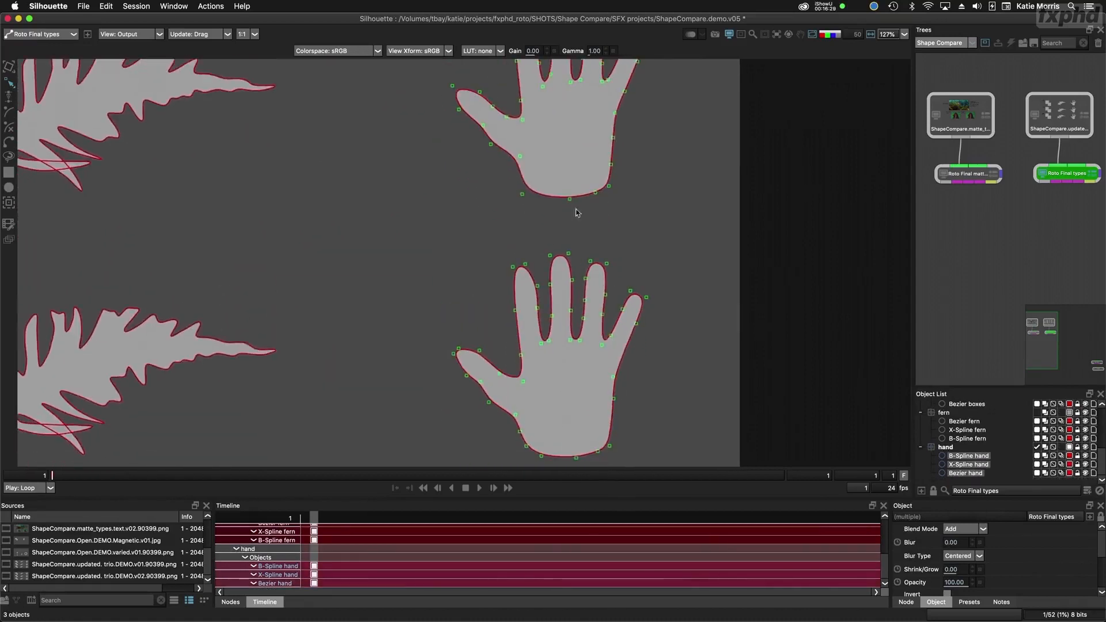
{"action": "mouse_move", "coordinate": [578, 296]}
{"action": "left_mouse_down"}
{"action": "mouse_move", "coordinate": [561, 227]}
{"action": "mouse_move", "coordinate": [562, 160]}
{"action": "mouse_move", "coordinate": [578, 175]}
{"action": "left_mouse_up"}
{"action": "mouse_move", "coordinate": [579, 252]}
{"action": "left_mouse_down"}
{"action": "mouse_move", "coordinate": [576, 291]}
{"action": "mouse_move", "coordinate": [578, 237]}
{"action": "left_mouse_up"}
{"action": "left_click_drag", "start_coordinate": [665, 209], "coordinate": [429, 459]}
{"action": "left_click", "coordinate": [640, 235]}
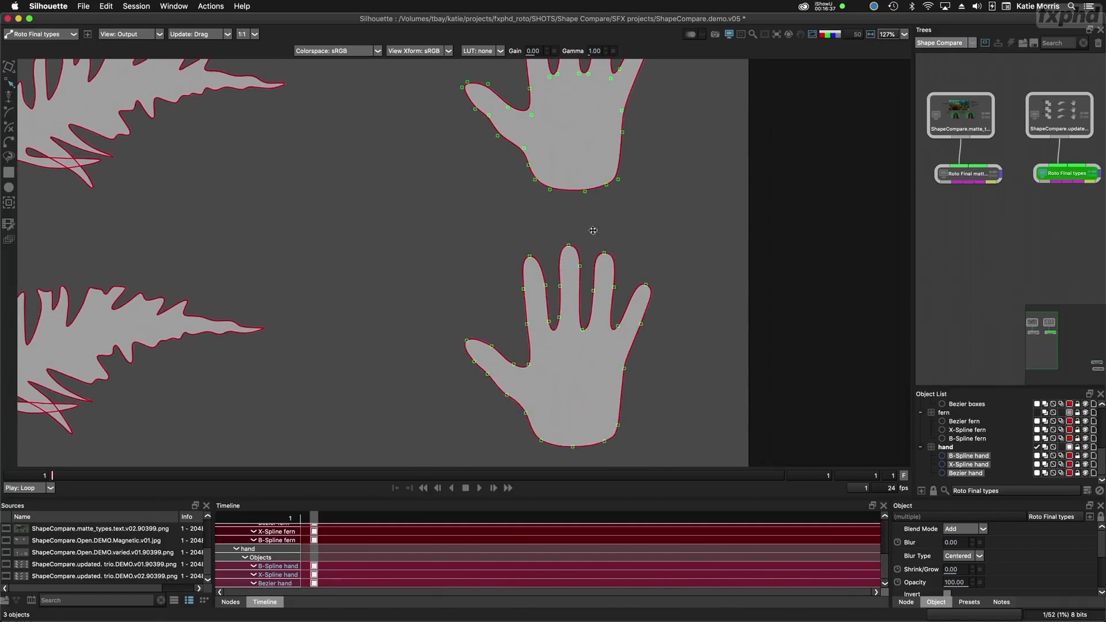
{"action": "left_click_drag", "start_coordinate": [593, 231], "coordinate": [729, 331]}
{"action": "key", "text": "o"}
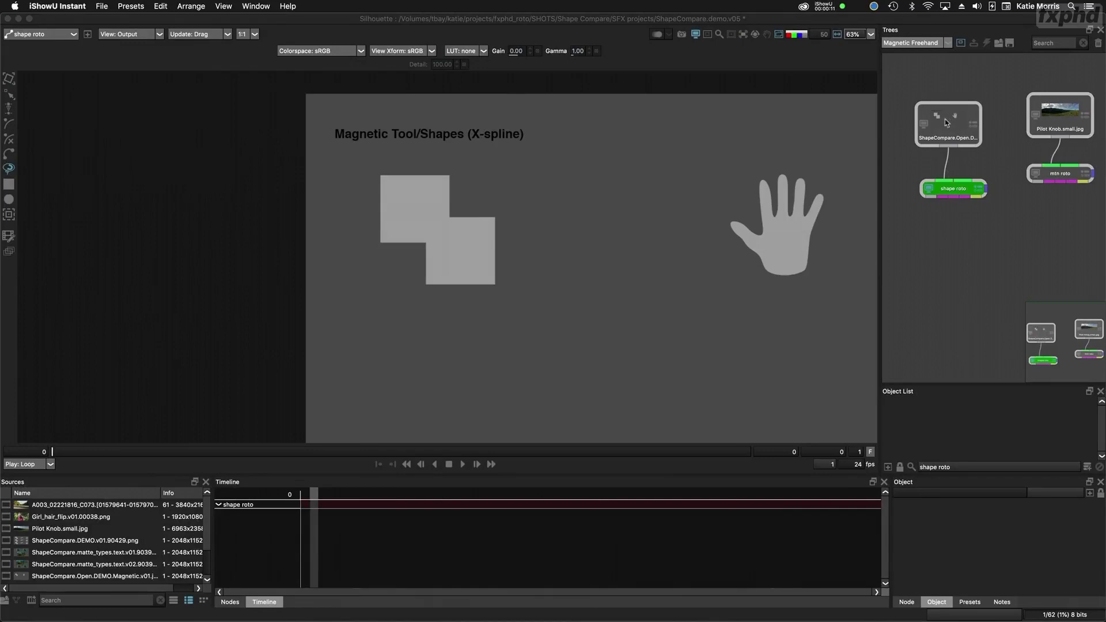
Step: Add a layer named "demo shapes" to the shape roto node in the Magnetic Freehand tree
{"action": "left_click_drag", "start_coordinate": [946, 122], "coordinate": [946, 135]}
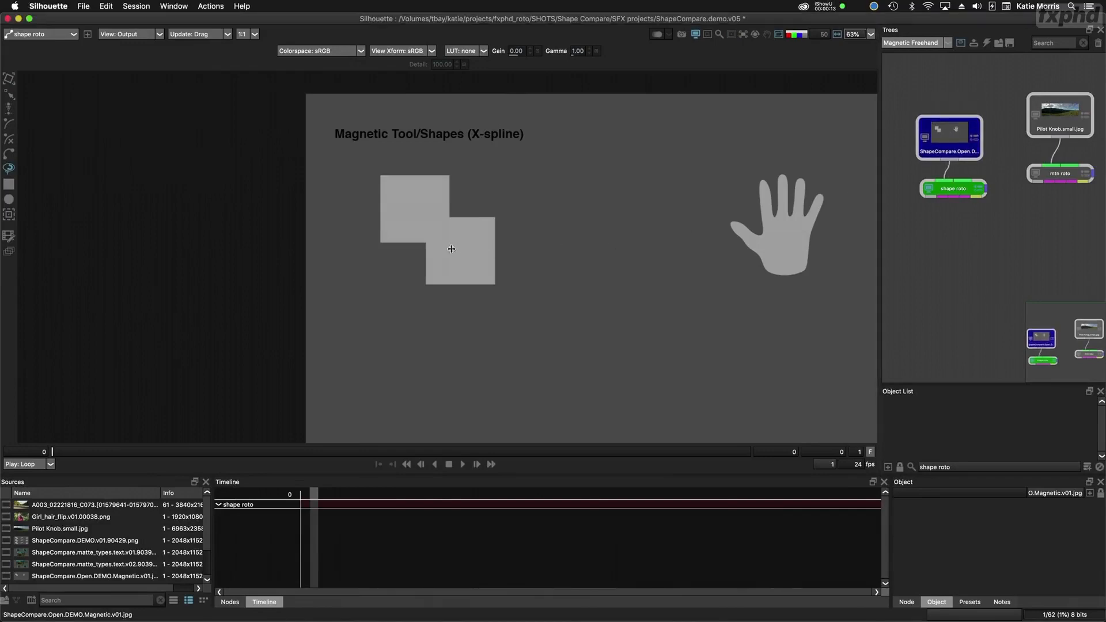
{"action": "scroll", "coordinate": [447, 247], "scroll_direction": "up", "scroll_amount": 5}
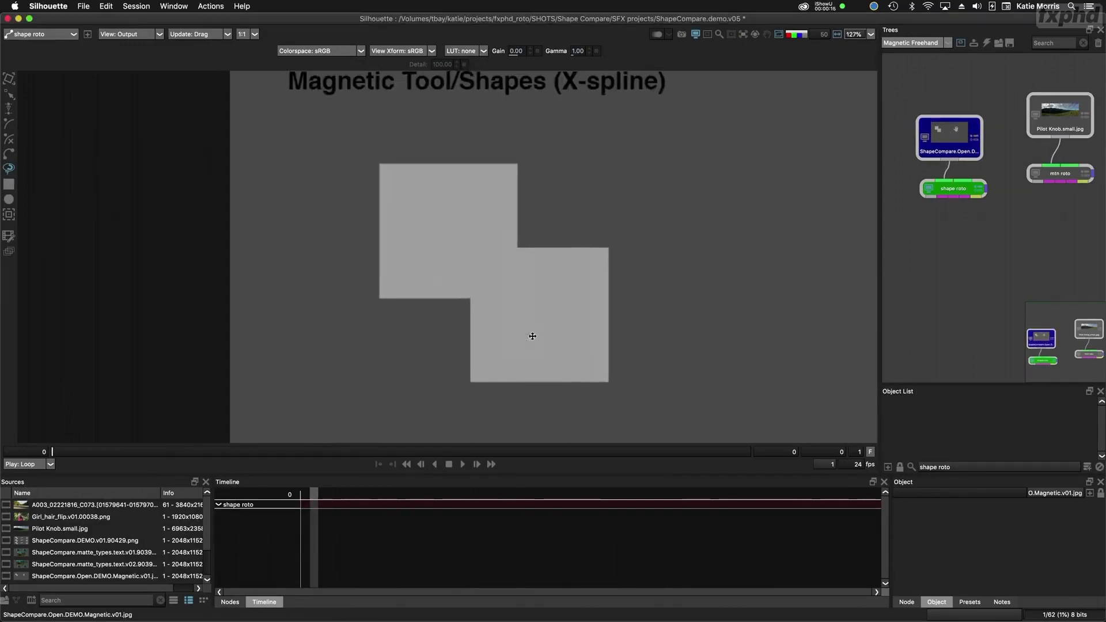
{"action": "left_click", "coordinate": [952, 192]}
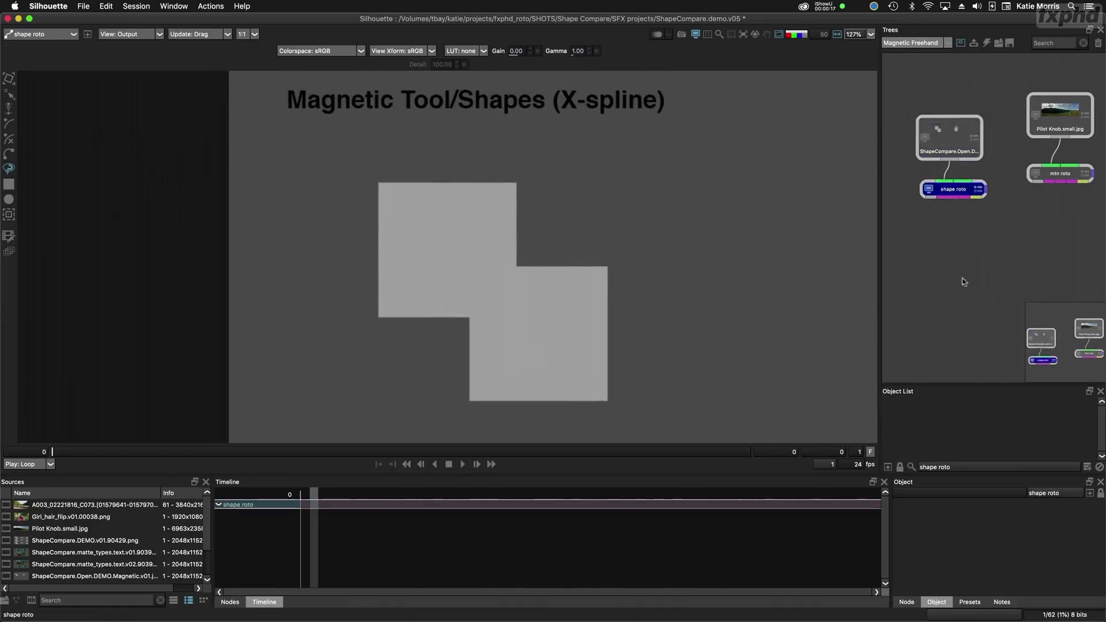
{"action": "left_click", "coordinate": [1087, 466]}
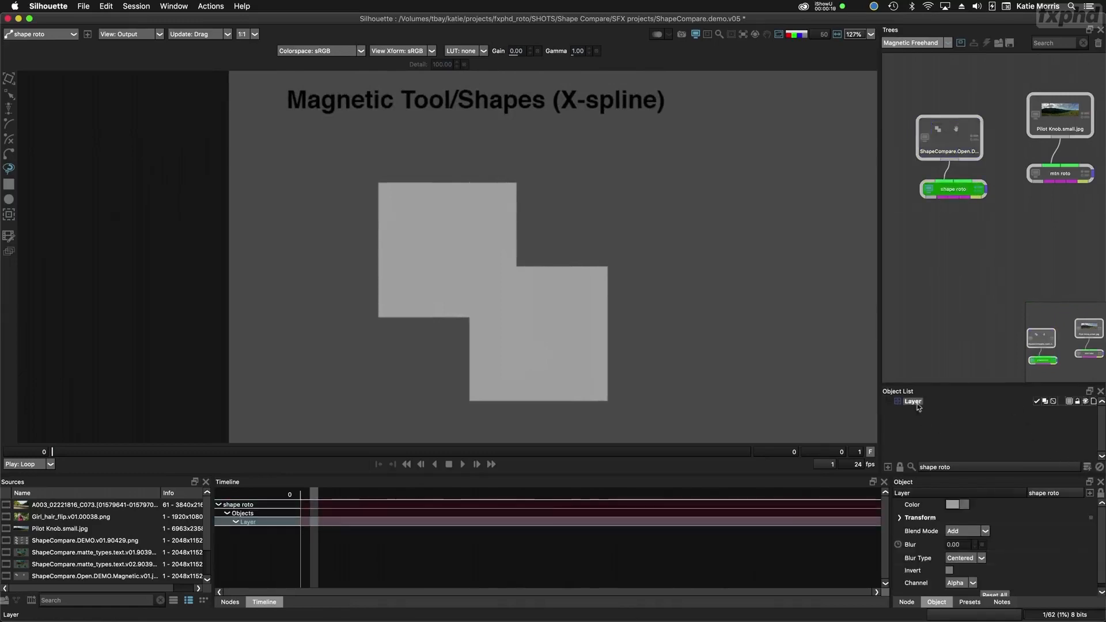
{"action": "type", "text": "demo shapes"}
{"action": "key", "text": "Return"}
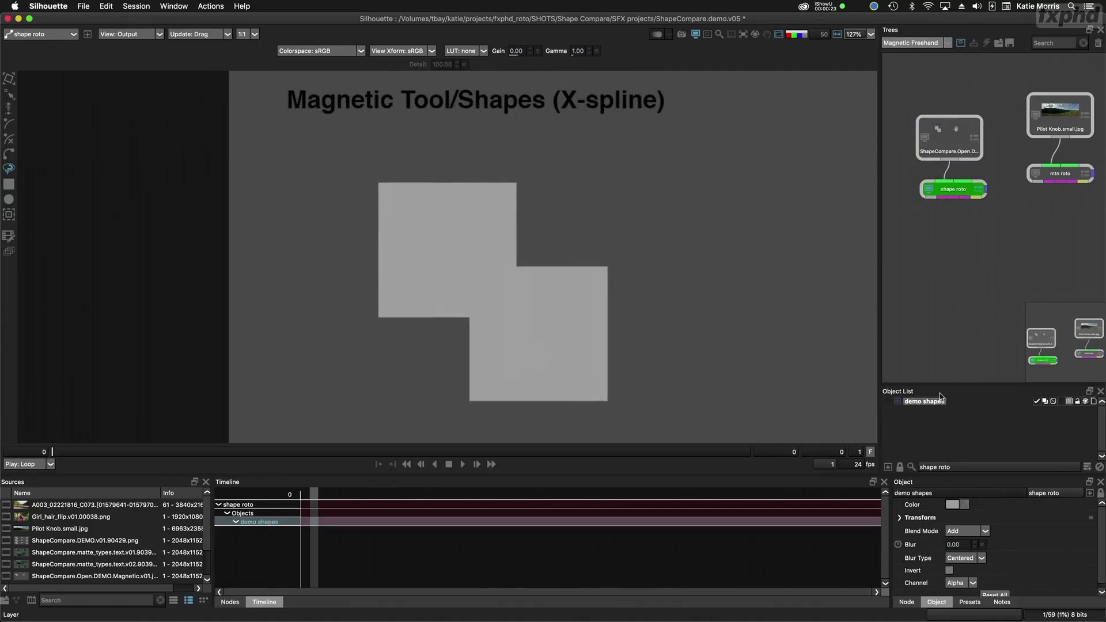
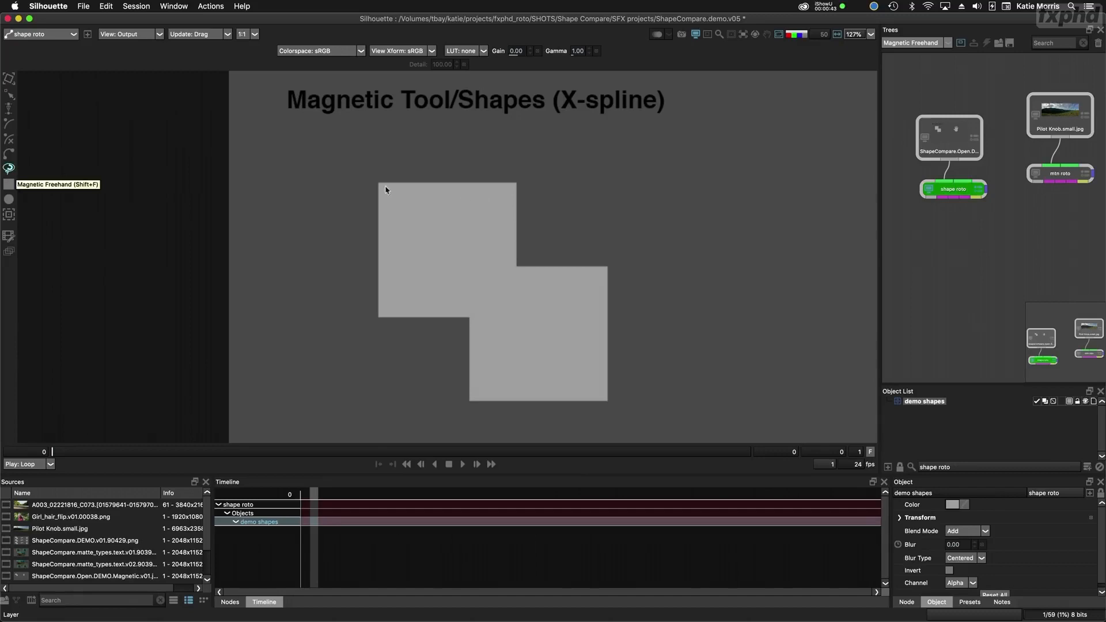
Step: Trace a closed Magnetic Freehand shape around the two overlapping squares and check its Detail setting
{"action": "left_click_drag", "start_coordinate": [381, 185], "coordinate": [542, 198]}
{"action": "mouse_move", "coordinate": [534, 241]}
{"action": "left_mouse_down"}
{"action": "mouse_move", "coordinate": [526, 269]}
{"action": "mouse_move", "coordinate": [614, 279]}
{"action": "left_mouse_up"}
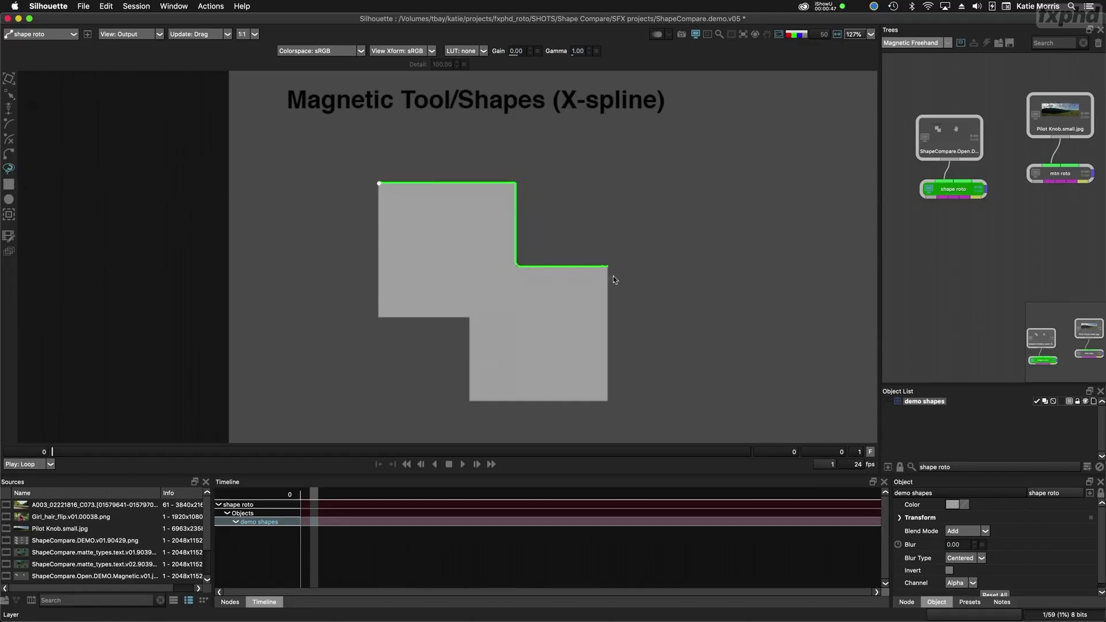
{"action": "left_click_drag", "start_coordinate": [614, 327], "coordinate": [608, 400]}
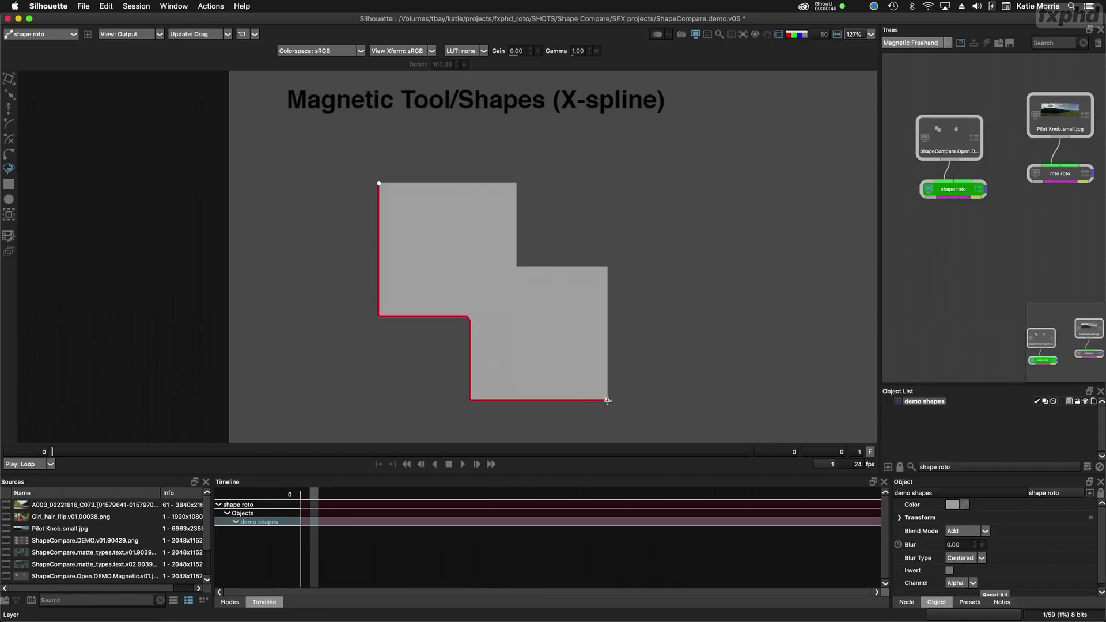
{"action": "left_click", "coordinate": [379, 183]}
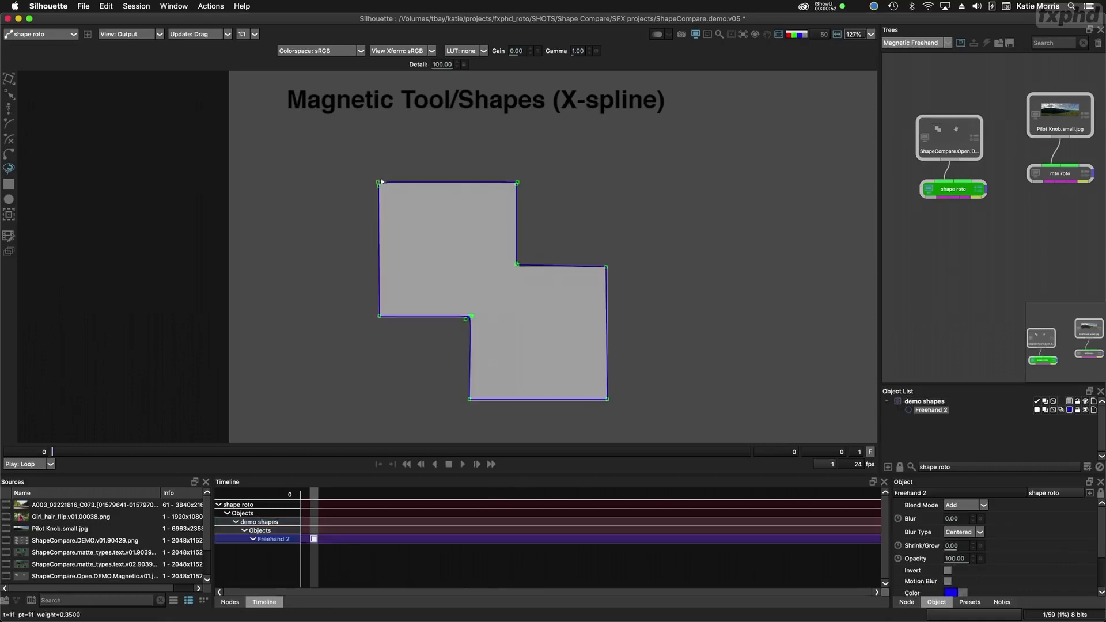
{"action": "left_click", "coordinate": [442, 64]}
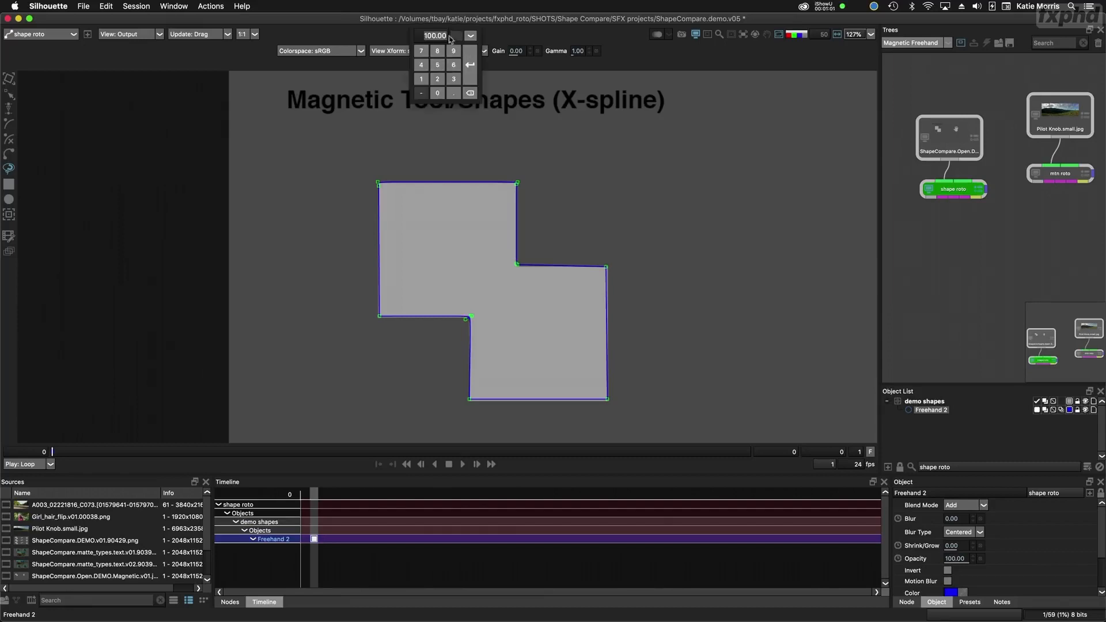
{"action": "left_click", "coordinate": [511, 64]}
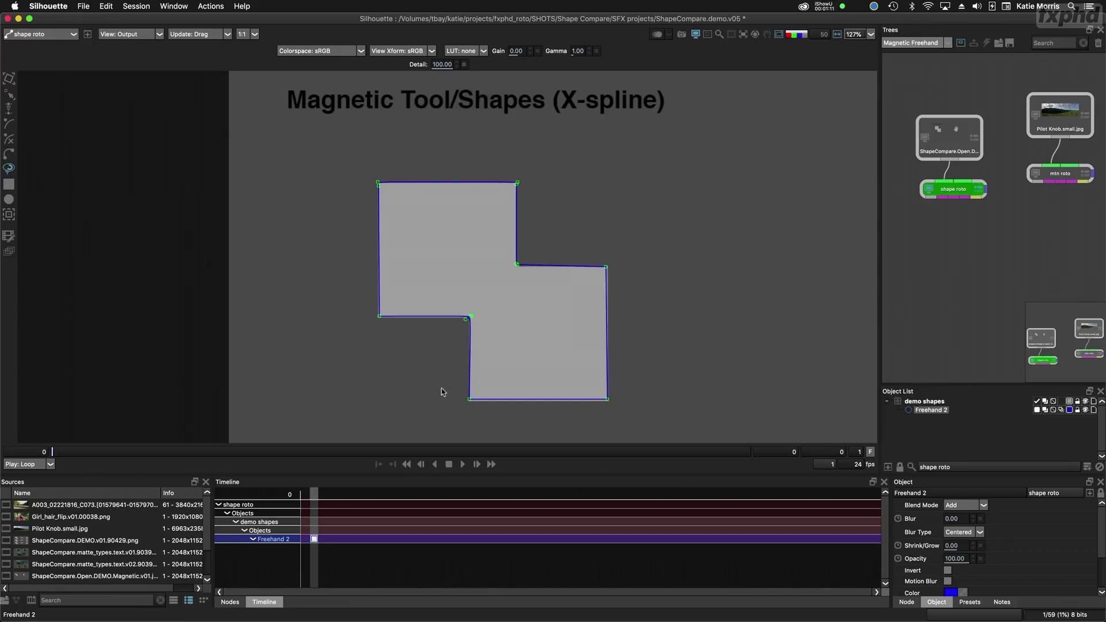
Step: Trace a closed Magnetic Freehand shape around the hand, from the thumb tip along the palm and over the fingers
{"action": "left_click_drag", "start_coordinate": [544, 254], "coordinate": [354, 237]}
{"action": "left_click_drag", "start_coordinate": [631, 245], "coordinate": [372, 221]}
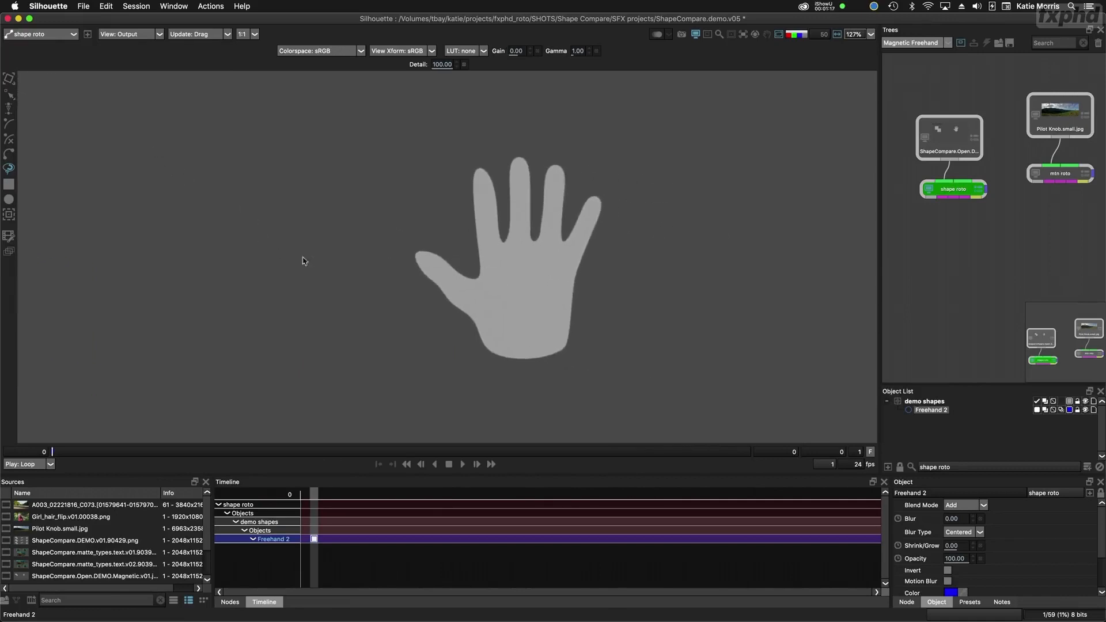
{"action": "left_click", "coordinate": [10, 96]}
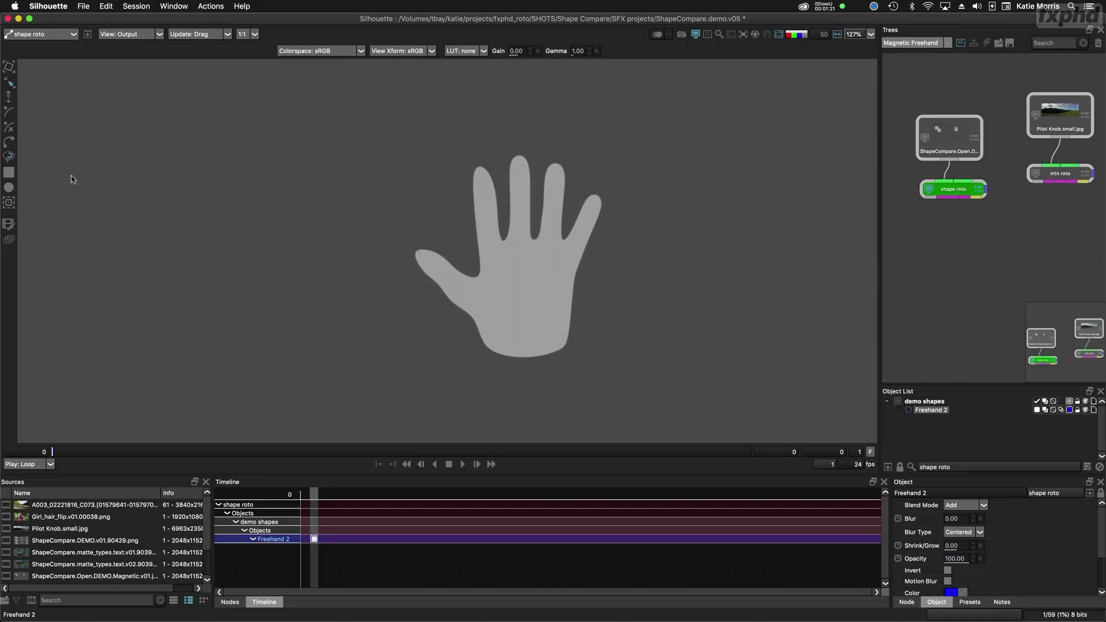
{"action": "left_click", "coordinate": [10, 157]}
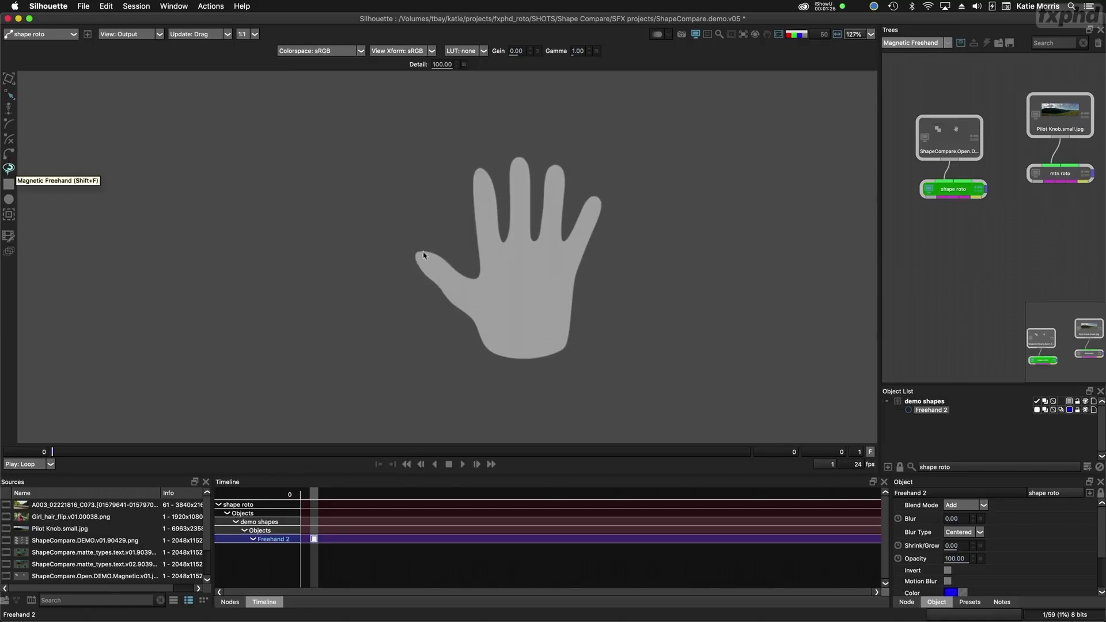
{"action": "mouse_move", "coordinate": [417, 252]}
{"action": "left_mouse_down"}
{"action": "mouse_move", "coordinate": [467, 278]}
{"action": "mouse_move", "coordinate": [485, 270]}
{"action": "mouse_move", "coordinate": [470, 170]}
{"action": "mouse_move", "coordinate": [495, 175]}
{"action": "mouse_move", "coordinate": [497, 238]}
{"action": "mouse_move", "coordinate": [513, 216]}
{"action": "mouse_move", "coordinate": [509, 170]}
{"action": "mouse_move", "coordinate": [529, 154]}
{"action": "mouse_move", "coordinate": [526, 224]}
{"action": "mouse_move", "coordinate": [537, 238]}
{"action": "mouse_move", "coordinate": [543, 188]}
{"action": "mouse_move", "coordinate": [557, 167]}
{"action": "left_mouse_up"}
{"action": "left_click", "coordinate": [557, 167]}
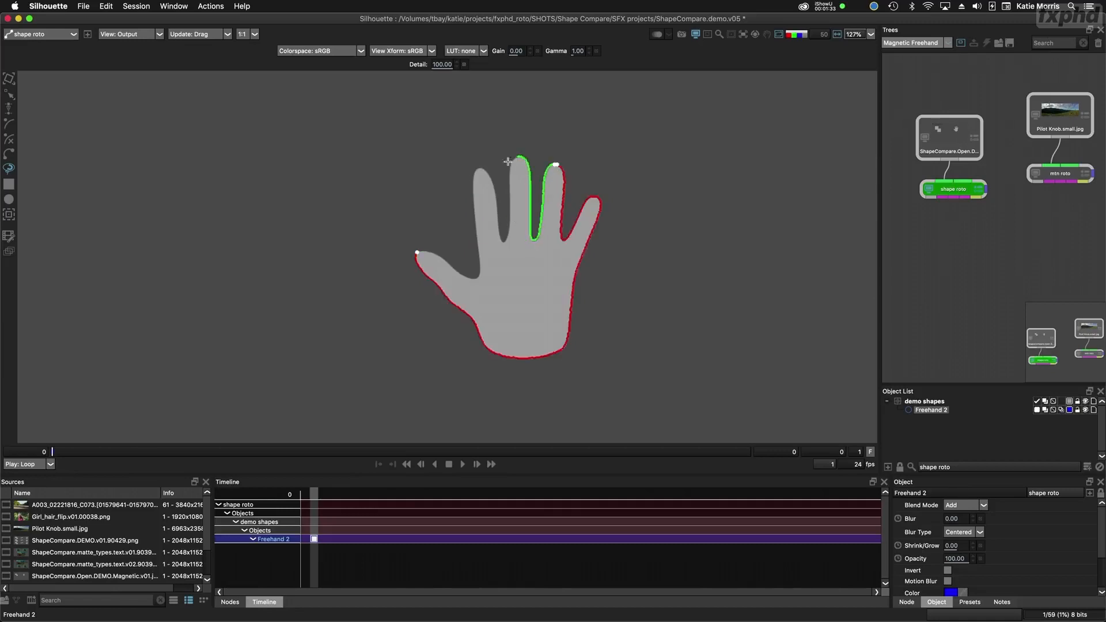
{"action": "left_click", "coordinate": [477, 170]}
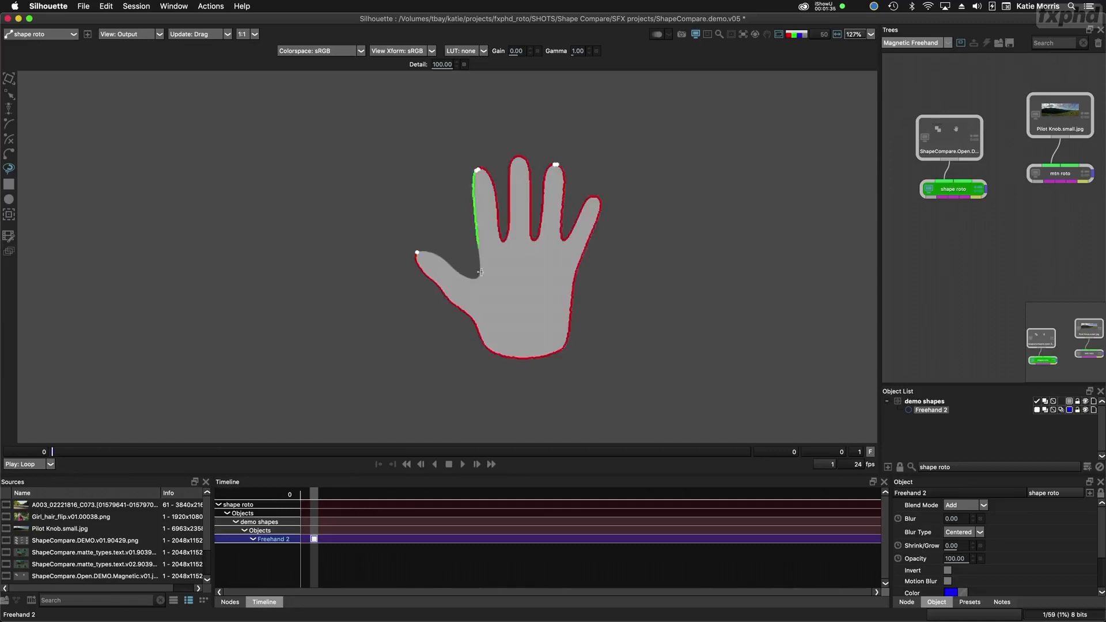
{"action": "left_click", "coordinate": [418, 253]}
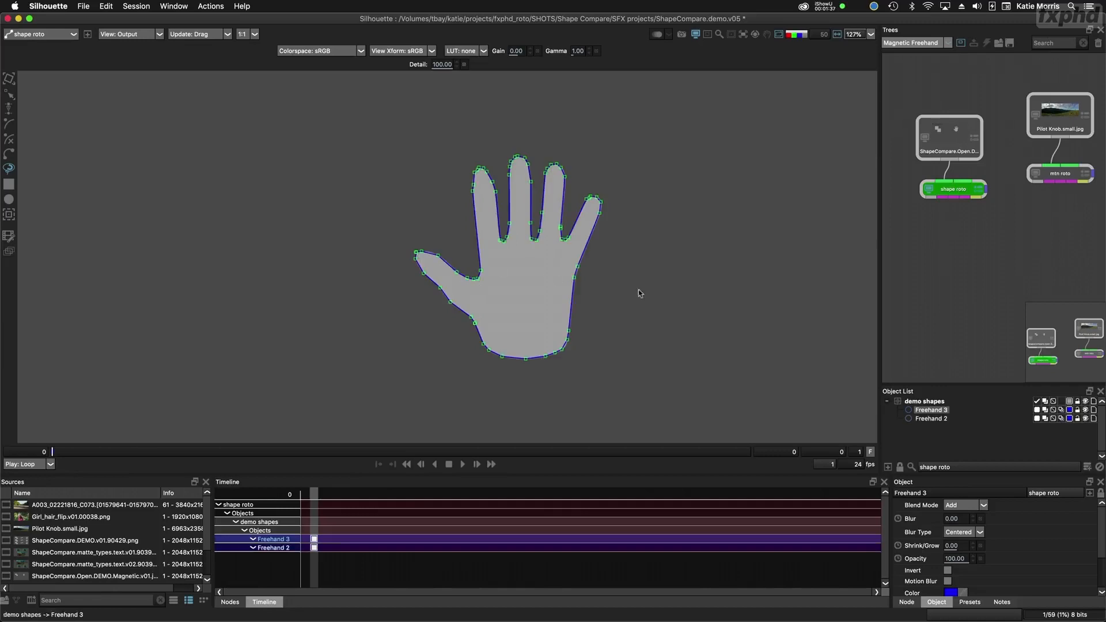
Step: Set the Detail of the hand's freehand shape to 95
{"action": "left_click", "coordinate": [444, 65]}
{"action": "left_click", "coordinate": [452, 53]}
{"action": "left_click", "coordinate": [438, 64]}
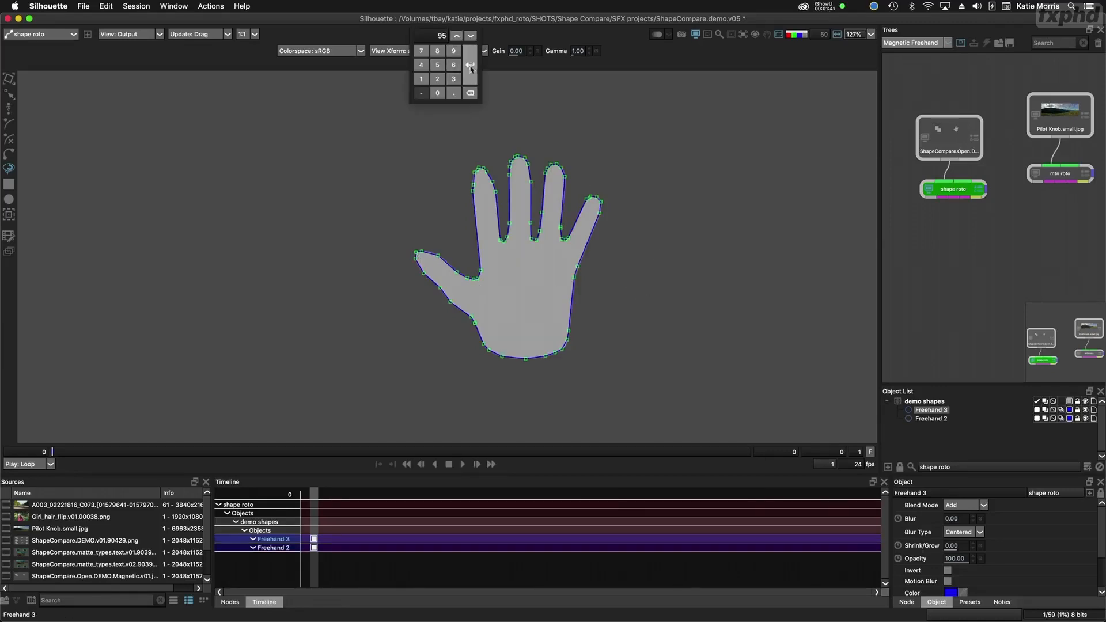
{"action": "left_click", "coordinate": [470, 65]}
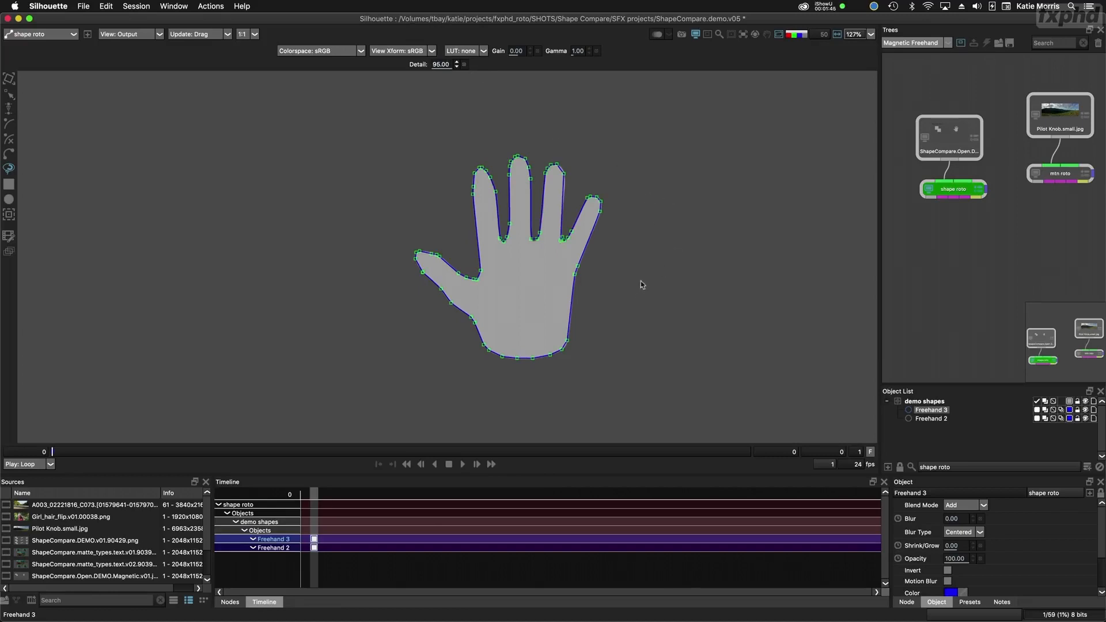
{"action": "key", "text": "o"}
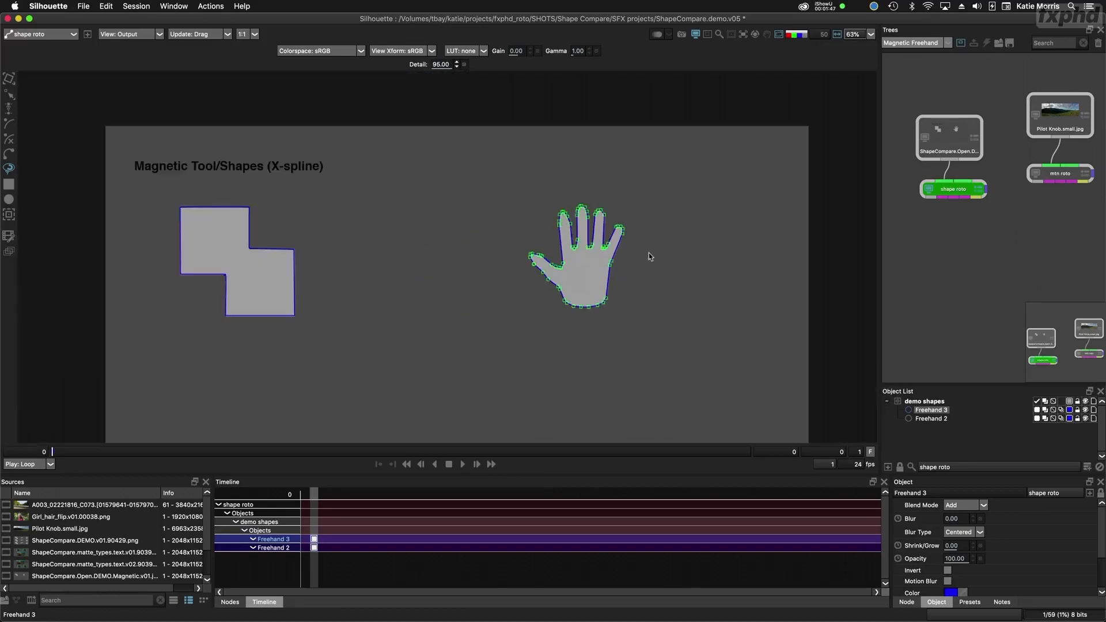
{"action": "left_click_drag", "start_coordinate": [539, 254], "coordinate": [626, 267]}
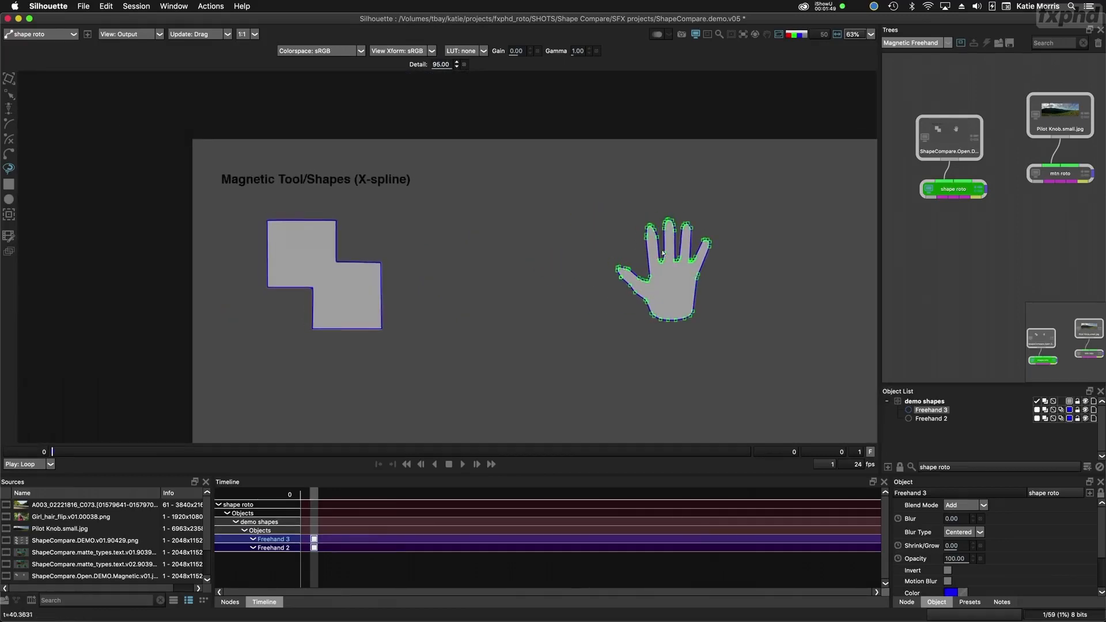
Step: Display the Pilot Knob panorama source and examine its mountain skyline and the figure on the hill
{"action": "left_click", "coordinate": [1061, 118]}
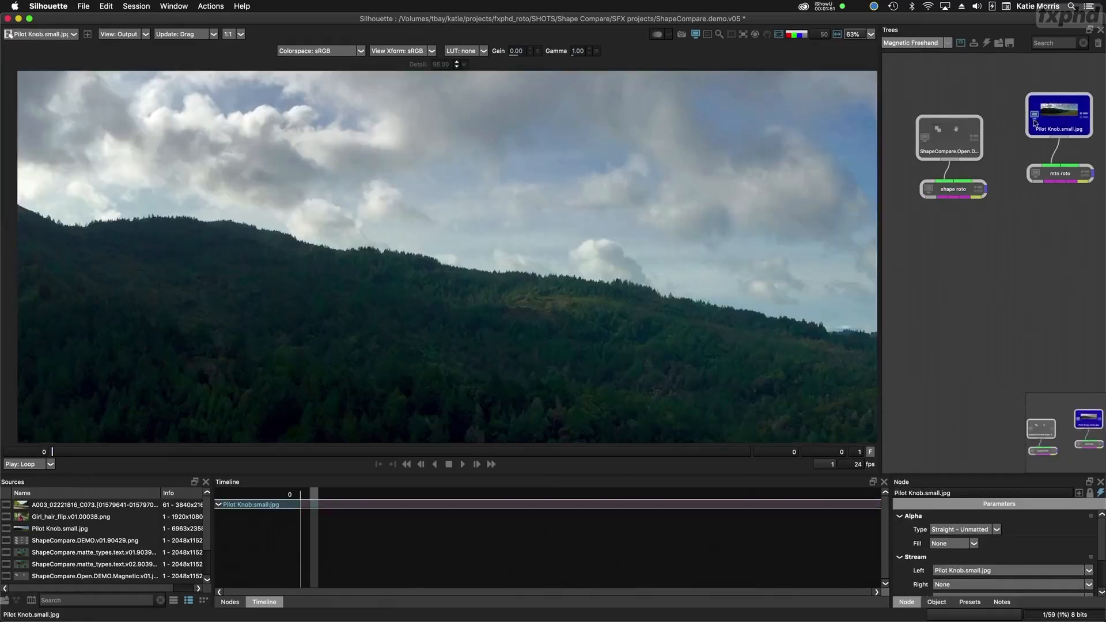
{"action": "scroll", "coordinate": [580, 312], "scroll_direction": "down", "scroll_amount": 4}
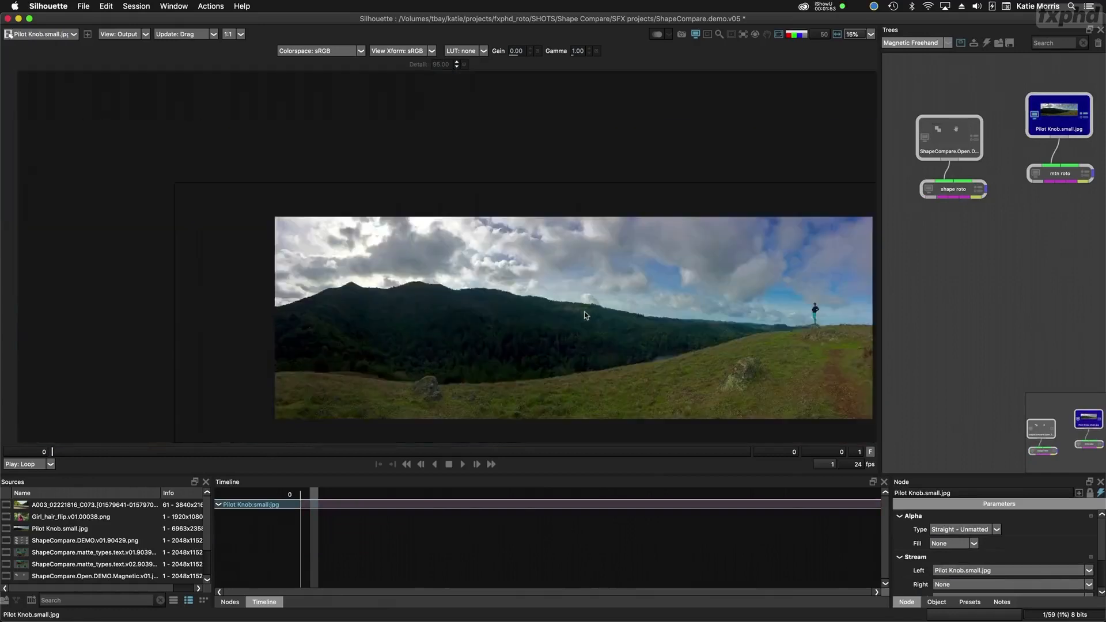
{"action": "left_click_drag", "start_coordinate": [486, 289], "coordinate": [385, 269]}
{"action": "left_click_drag", "start_coordinate": [449, 300], "coordinate": [474, 293]}
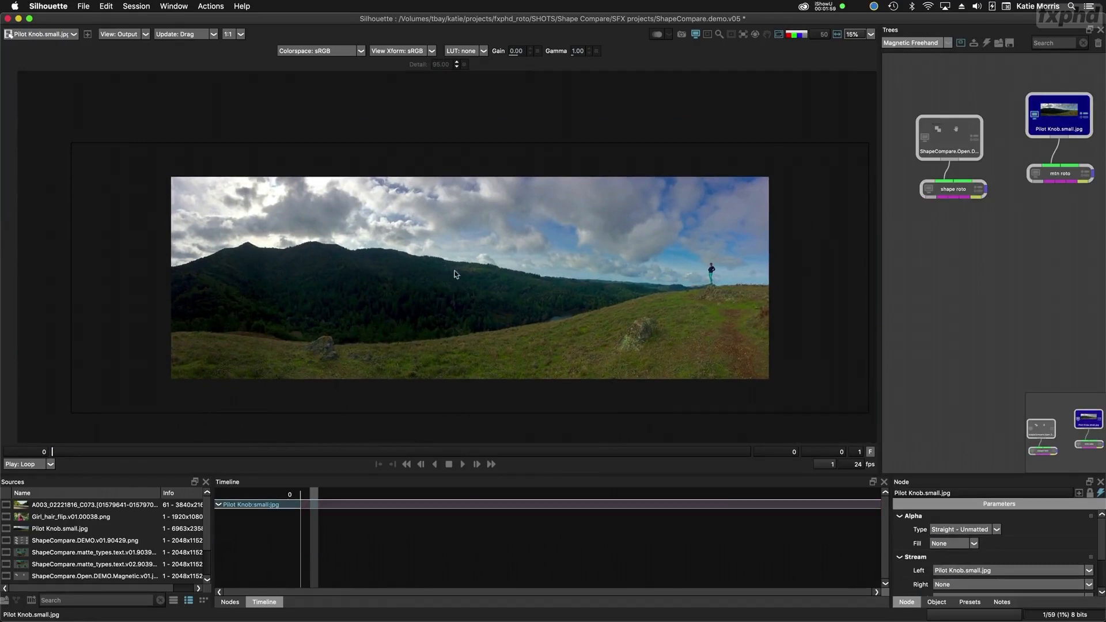
{"action": "scroll", "coordinate": [461, 271], "scroll_direction": "up", "scroll_amount": 2}
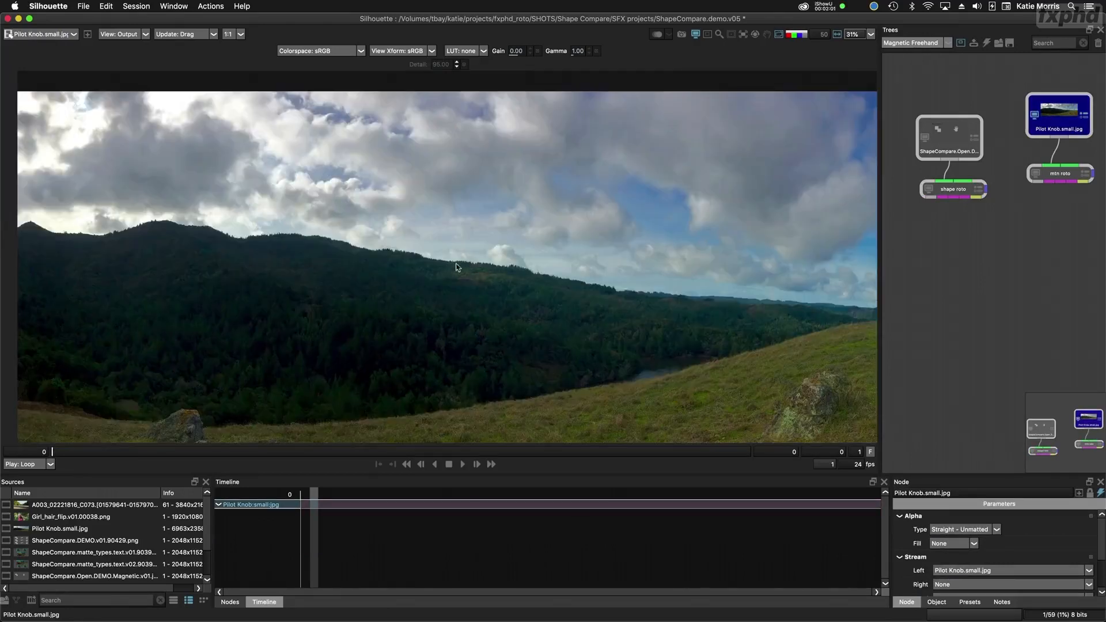
{"action": "scroll", "coordinate": [453, 270], "scroll_direction": "down", "scroll_amount": 2}
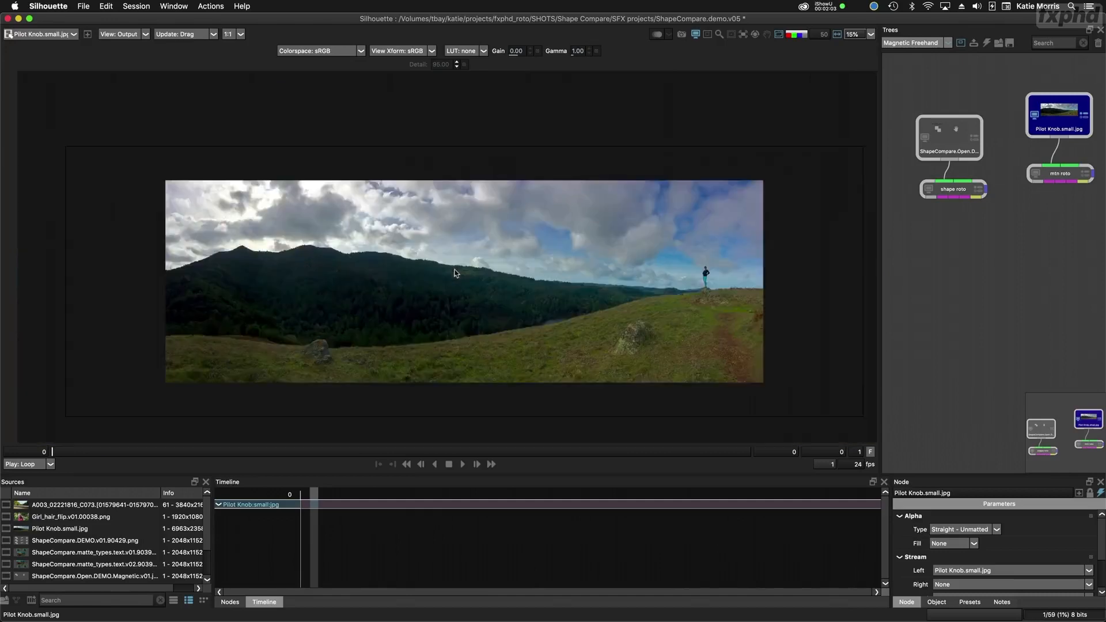
{"action": "left_click_drag", "start_coordinate": [473, 268], "coordinate": [506, 254]}
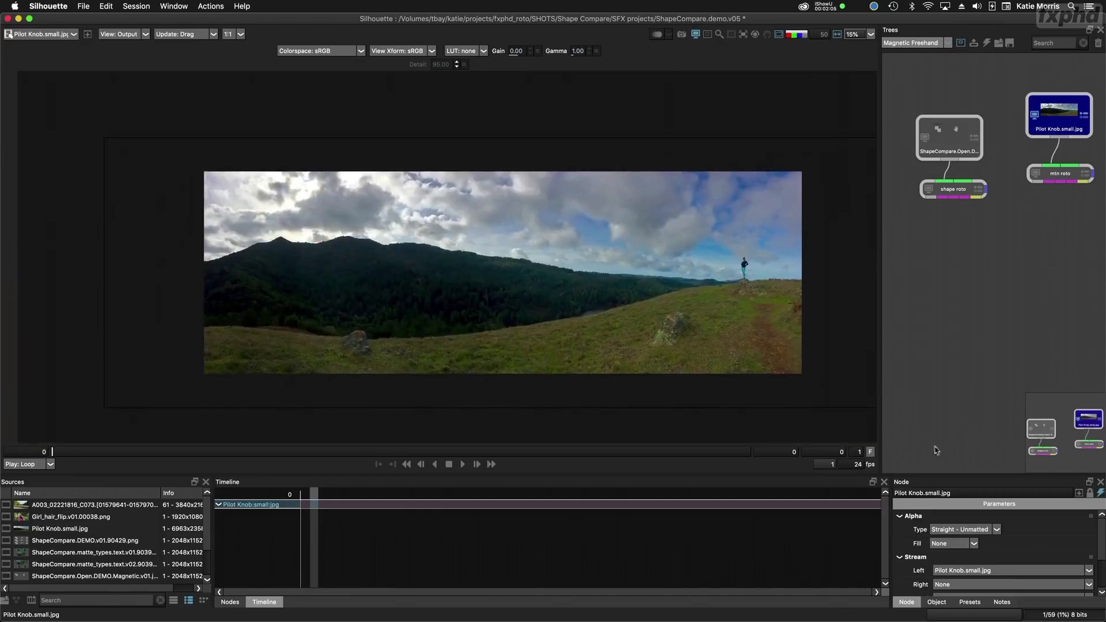
Step: Add a layer named "demo shapes" to the mtn roto node
{"action": "left_click", "coordinate": [1056, 181]}
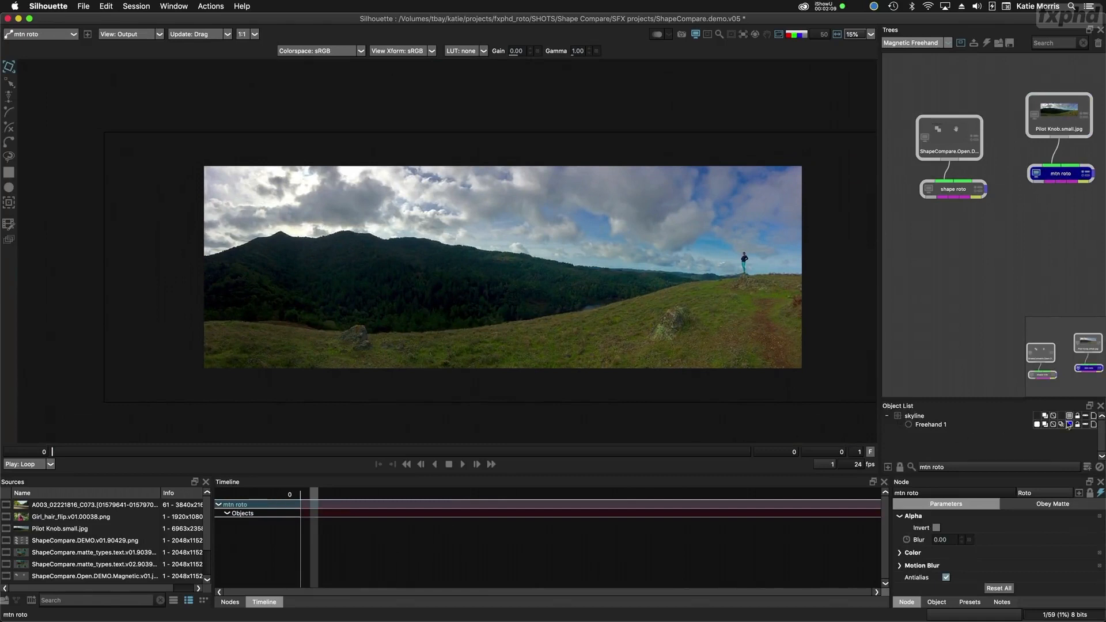
{"action": "left_click", "coordinate": [1087, 468]}
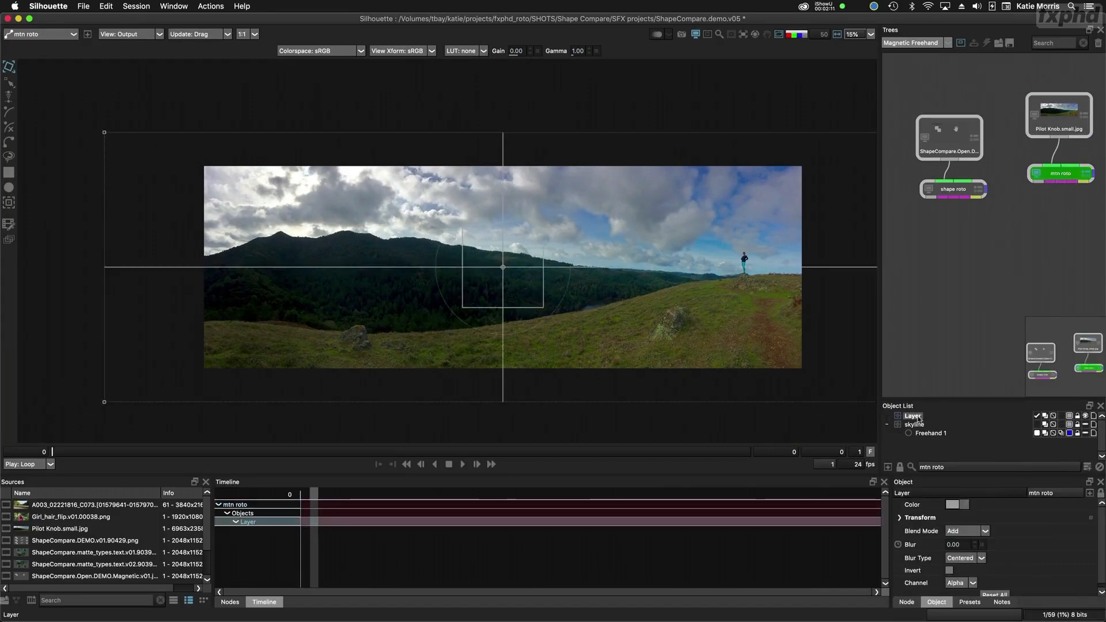
{"action": "type", "text": "demo"}
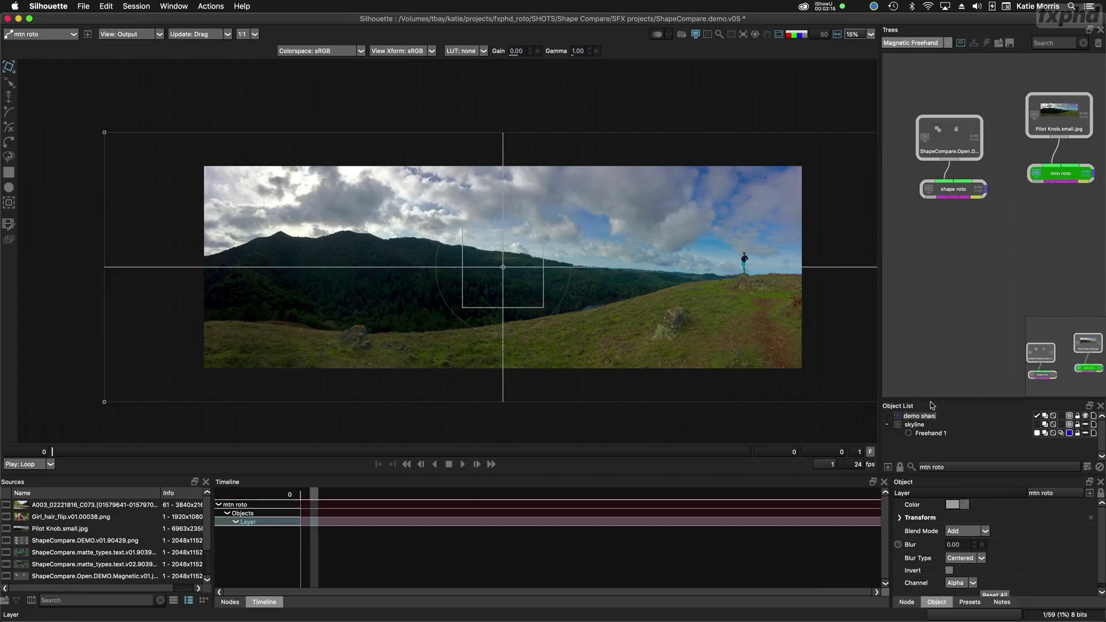
{"action": "type", "text": " shapes"}
{"action": "key", "text": "Return"}
Step: Trace a closed Magnetic Freehand shape along the skyline and around the standing figure, closing it outside the frame below the panorama
{"action": "left_click", "coordinate": [9, 157]}
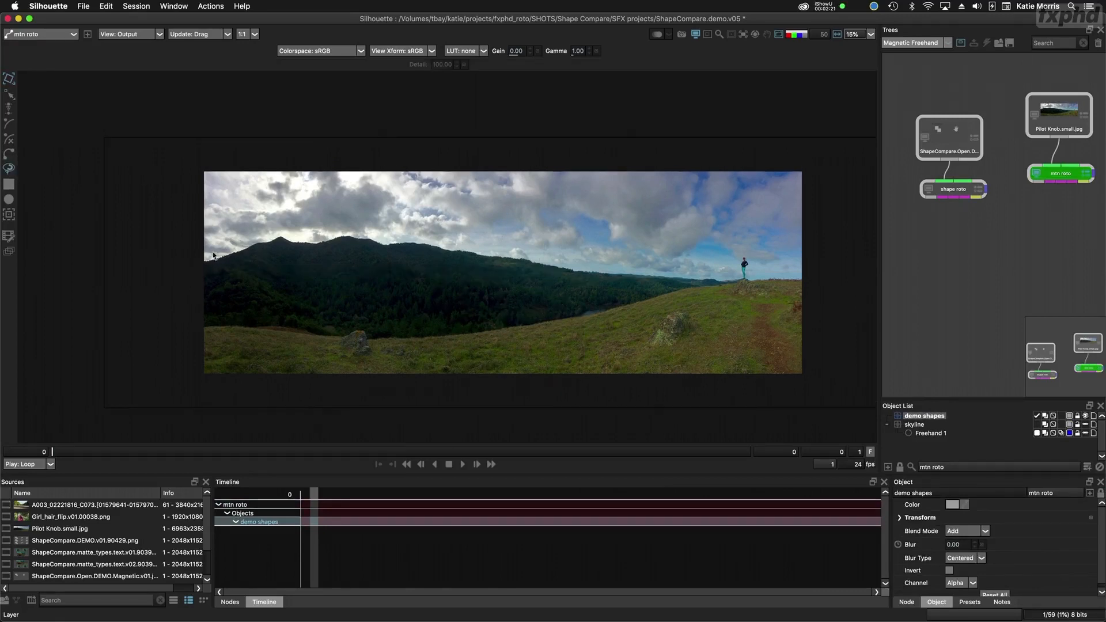
{"action": "mouse_move", "coordinate": [216, 263]}
{"action": "left_mouse_down"}
{"action": "mouse_move", "coordinate": [281, 239]}
{"action": "mouse_move", "coordinate": [351, 237]}
{"action": "mouse_move", "coordinate": [551, 272]}
{"action": "mouse_move", "coordinate": [736, 281]}
{"action": "left_mouse_up"}
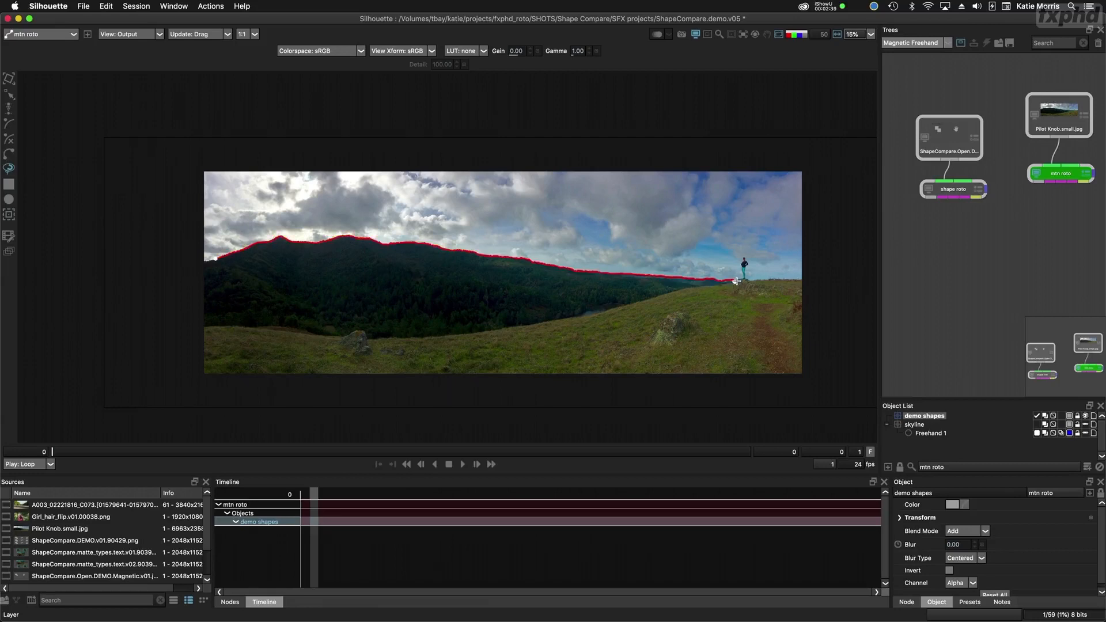
{"action": "scroll", "coordinate": [736, 280], "scroll_direction": "up", "scroll_amount": 3}
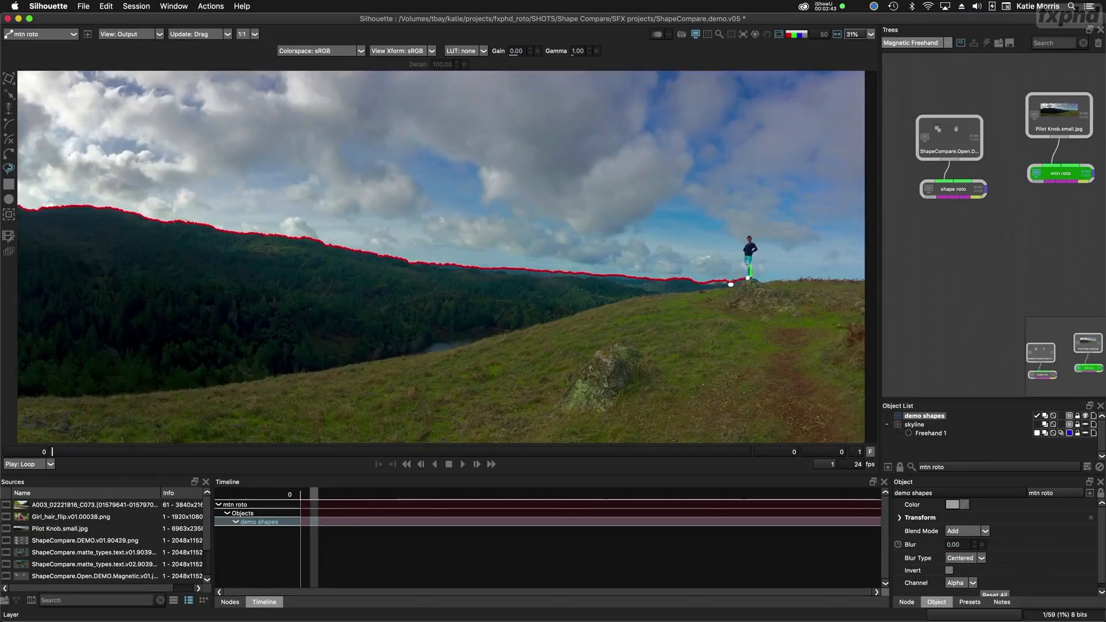
{"action": "left_click", "coordinate": [747, 279]}
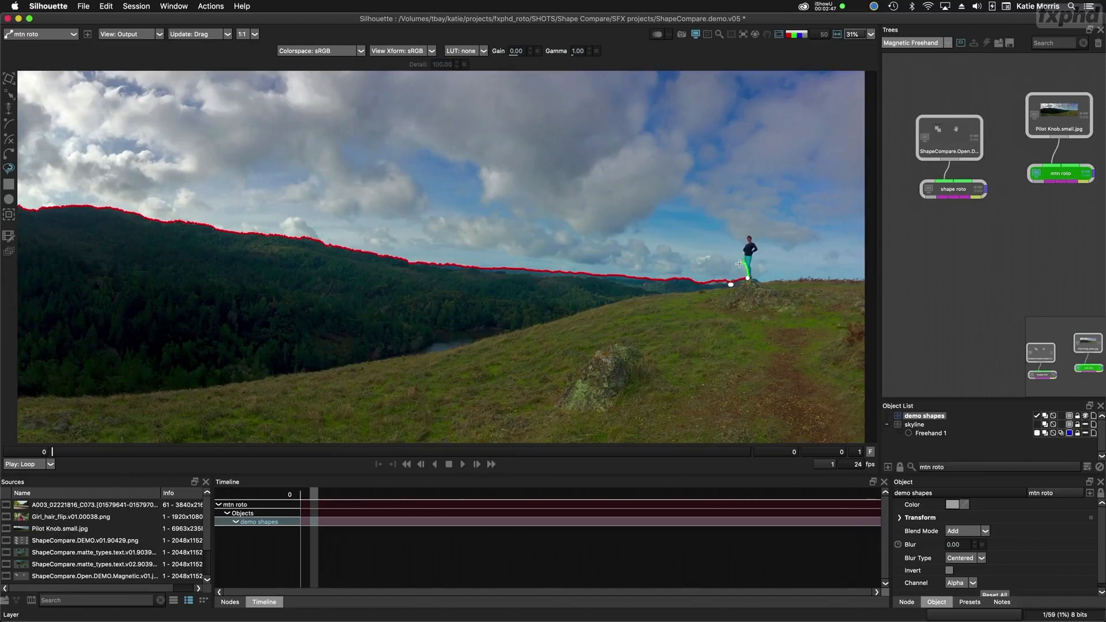
{"action": "left_click", "coordinate": [742, 264]}
{"action": "left_click", "coordinate": [751, 236]}
{"action": "left_click", "coordinate": [750, 278]}
{"action": "scroll", "coordinate": [754, 278], "scroll_direction": "down", "scroll_amount": 3}
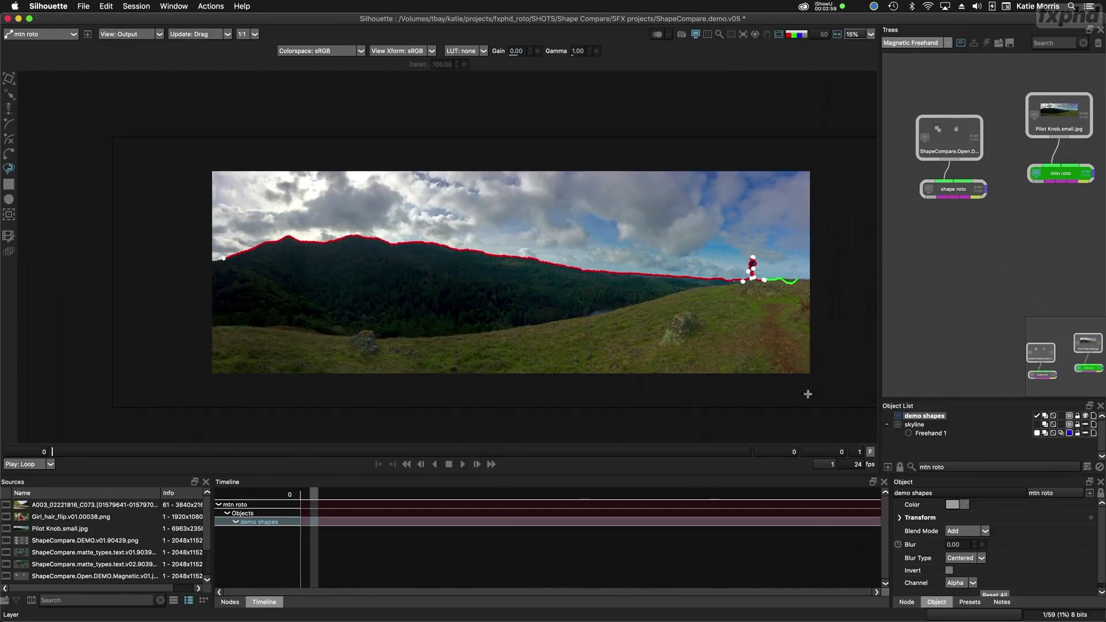
{"action": "mouse_move", "coordinate": [728, 392]}
{"action": "left_mouse_down"}
{"action": "mouse_move", "coordinate": [305, 399]}
{"action": "mouse_move", "coordinate": [190, 388]}
{"action": "mouse_move", "coordinate": [174, 289]}
{"action": "mouse_move", "coordinate": [183, 266]}
{"action": "mouse_move", "coordinate": [222, 260]}
{"action": "left_mouse_up"}
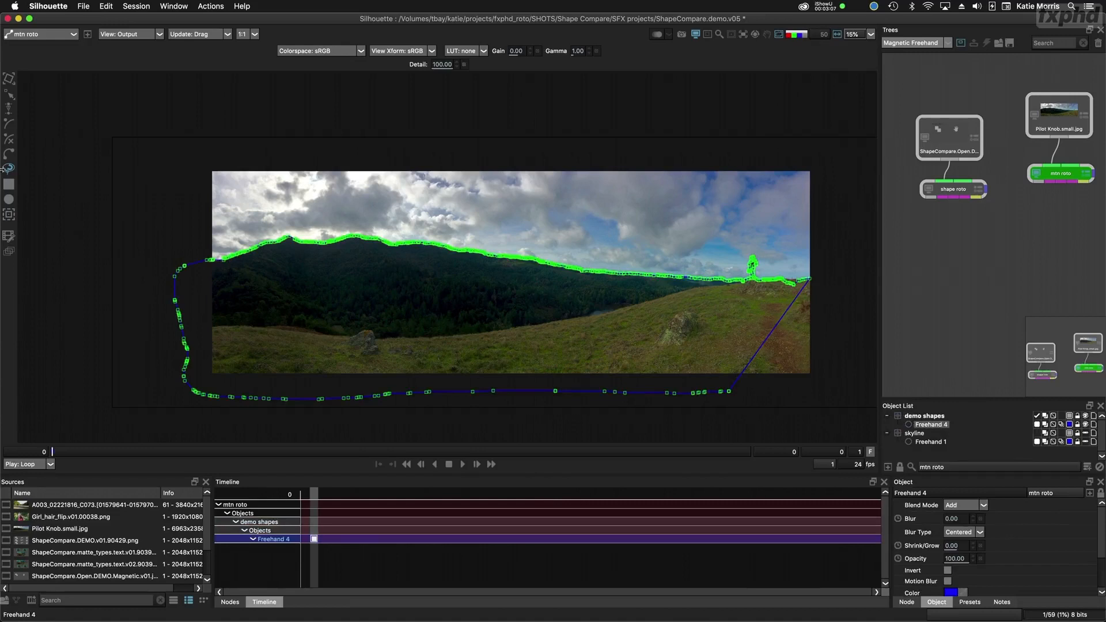
Step: Reshape the mountain shape by moving its lower-right points beyond the frame corner and adjusting the skyline points near the image's right edge
{"action": "left_click", "coordinate": [11, 98]}
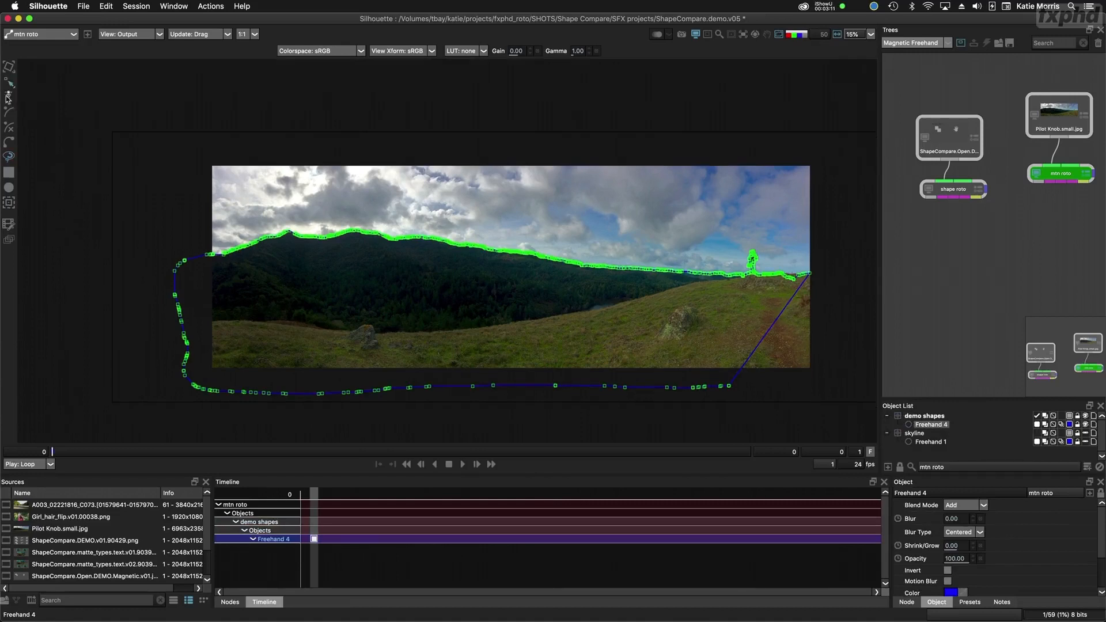
{"action": "left_click_drag", "start_coordinate": [756, 400], "coordinate": [671, 363]}
{"action": "left_click_drag", "start_coordinate": [746, 391], "coordinate": [846, 390]}
{"action": "scroll", "coordinate": [757, 284], "scroll_direction": "up", "scroll_amount": 3}
{"action": "mouse_move", "coordinate": [807, 293]}
{"action": "left_mouse_down"}
{"action": "mouse_move", "coordinate": [835, 278]}
{"action": "mouse_move", "coordinate": [820, 281]}
{"action": "left_mouse_up"}
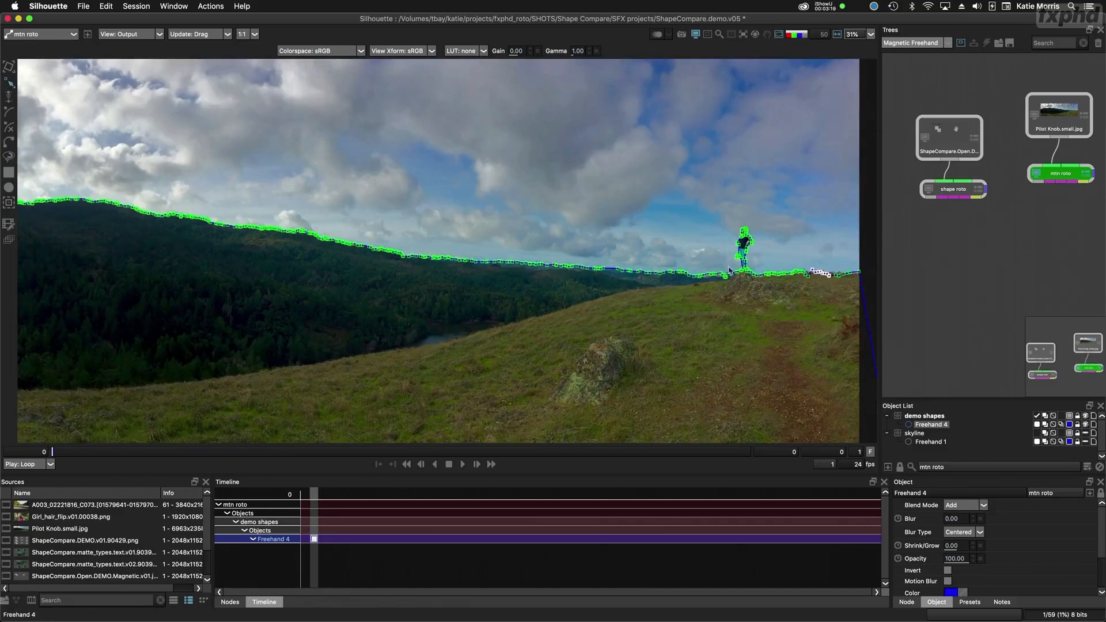
Step: Inspect the traced skyline and figure, and view the shape as a colour overlay and alpha matte with the outlines hidden
{"action": "scroll", "coordinate": [730, 282], "scroll_direction": "up", "scroll_amount": 3}
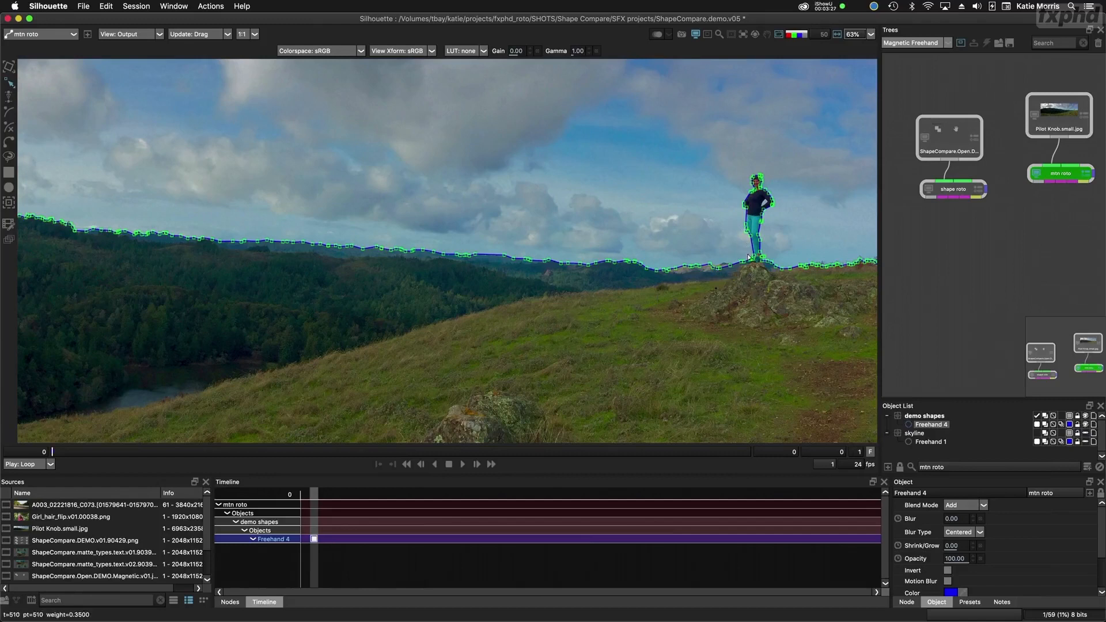
{"action": "scroll", "coordinate": [701, 310], "scroll_direction": "down", "scroll_amount": 2}
{"action": "scroll", "coordinate": [703, 311], "scroll_direction": "down", "scroll_amount": 2}
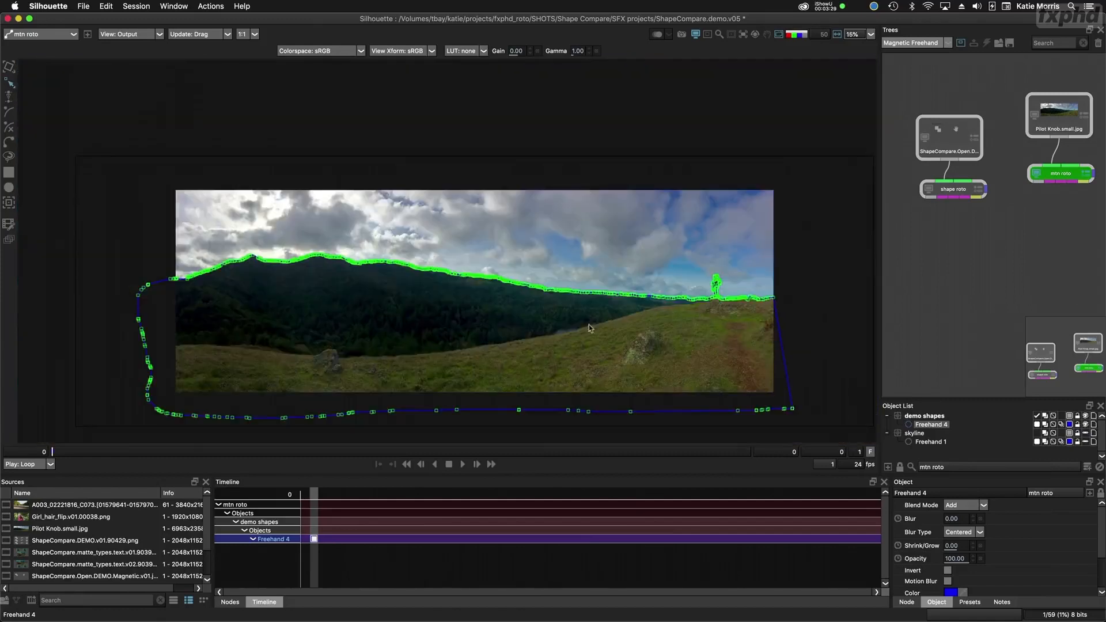
{"action": "left_click_drag", "start_coordinate": [545, 329], "coordinate": [607, 293]}
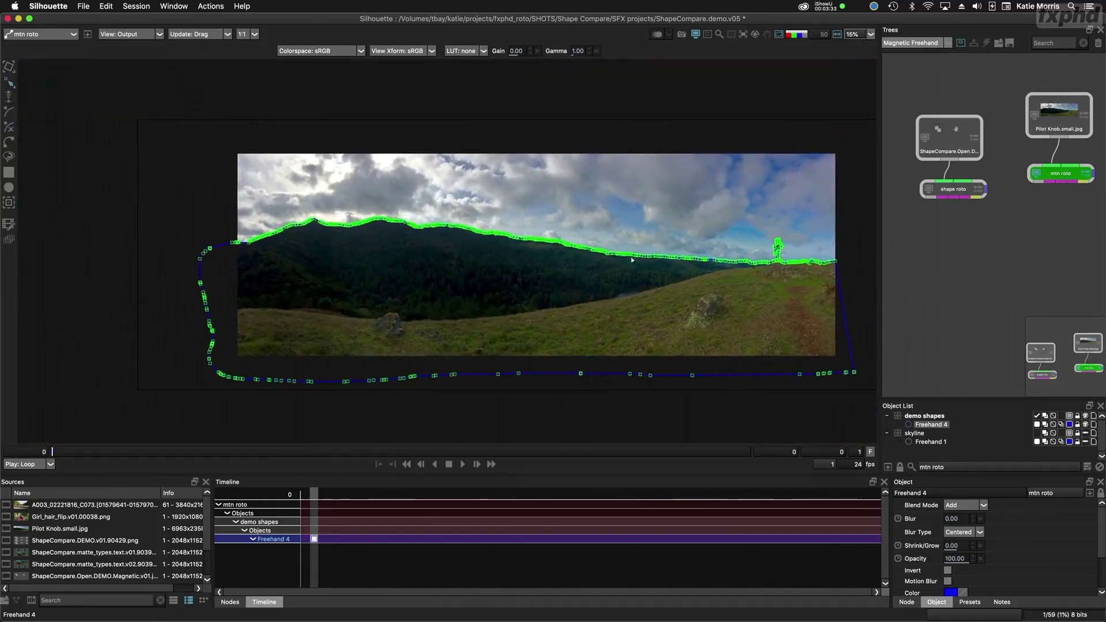
{"action": "left_click", "coordinate": [780, 35]}
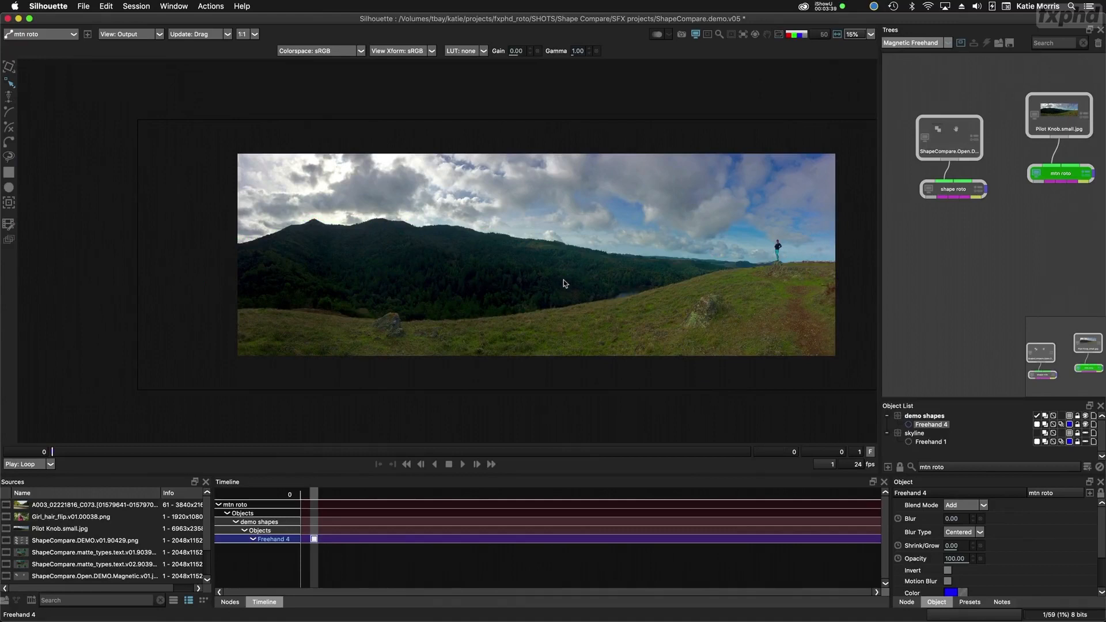
{"action": "key", "text": "s"}
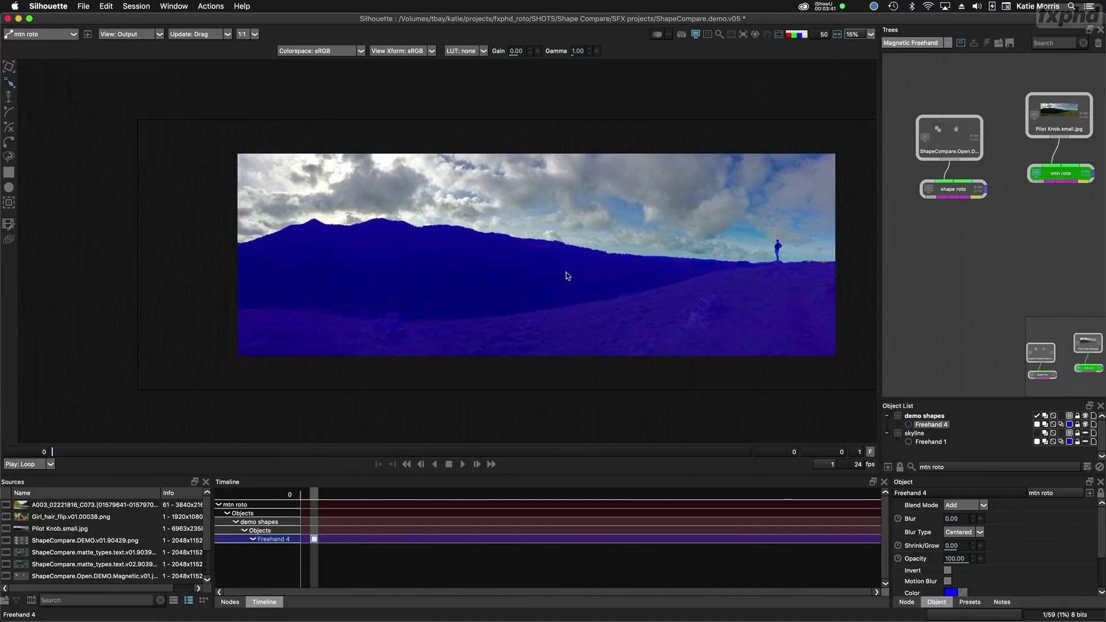
{"action": "key", "text": "a"}
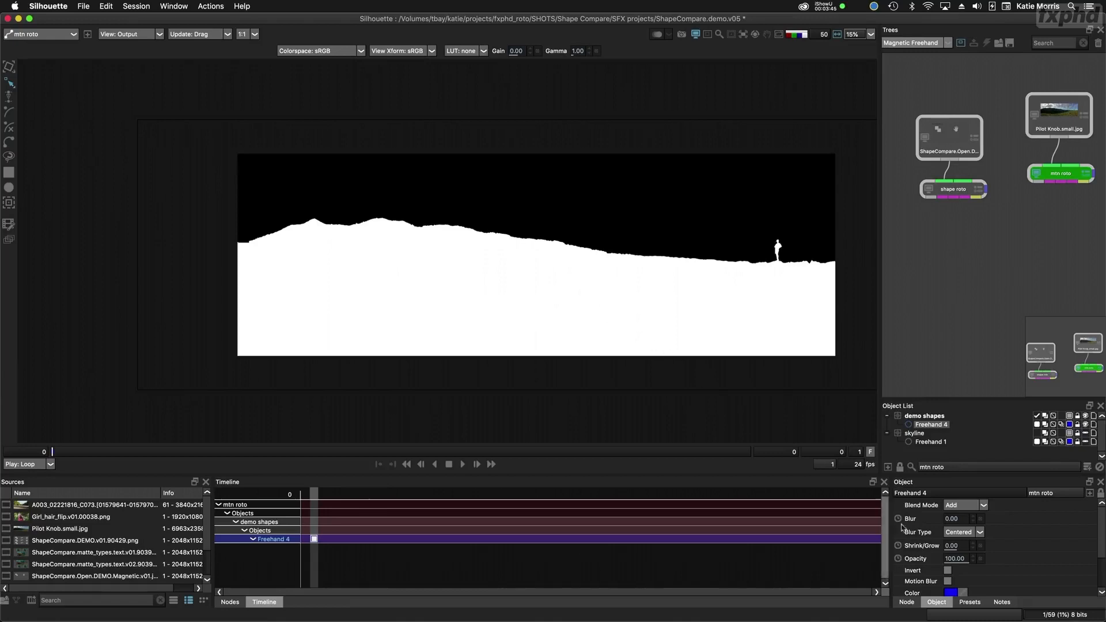
Step: Invert the mountain freehand shape and review the resulting sky matte in alpha and colour overlay
{"action": "left_click", "coordinate": [948, 571]}
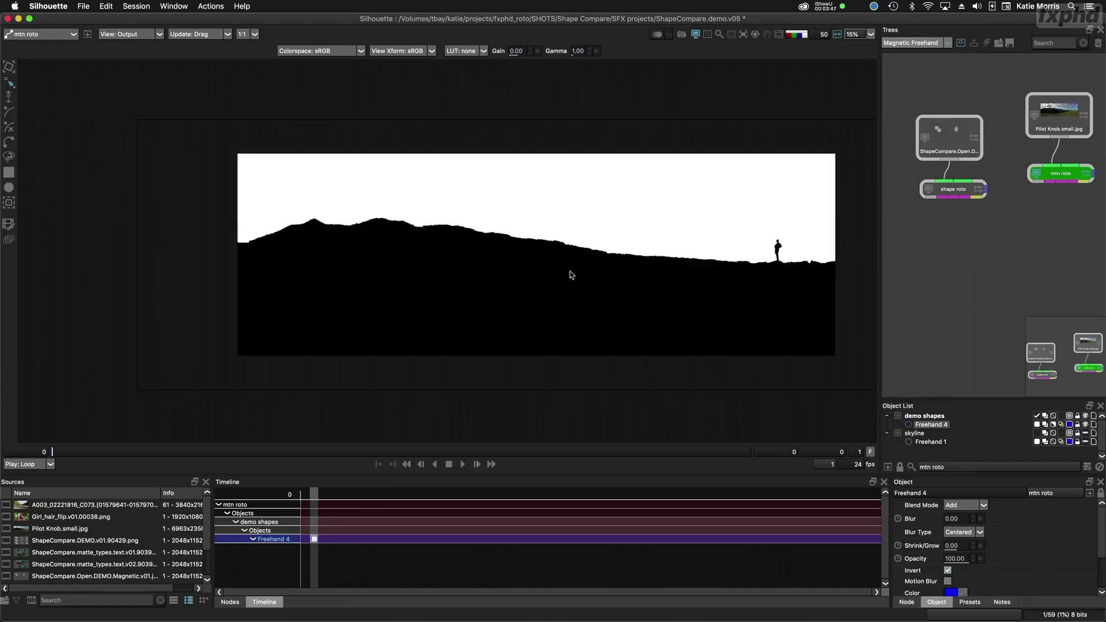
{"action": "key", "text": "a"}
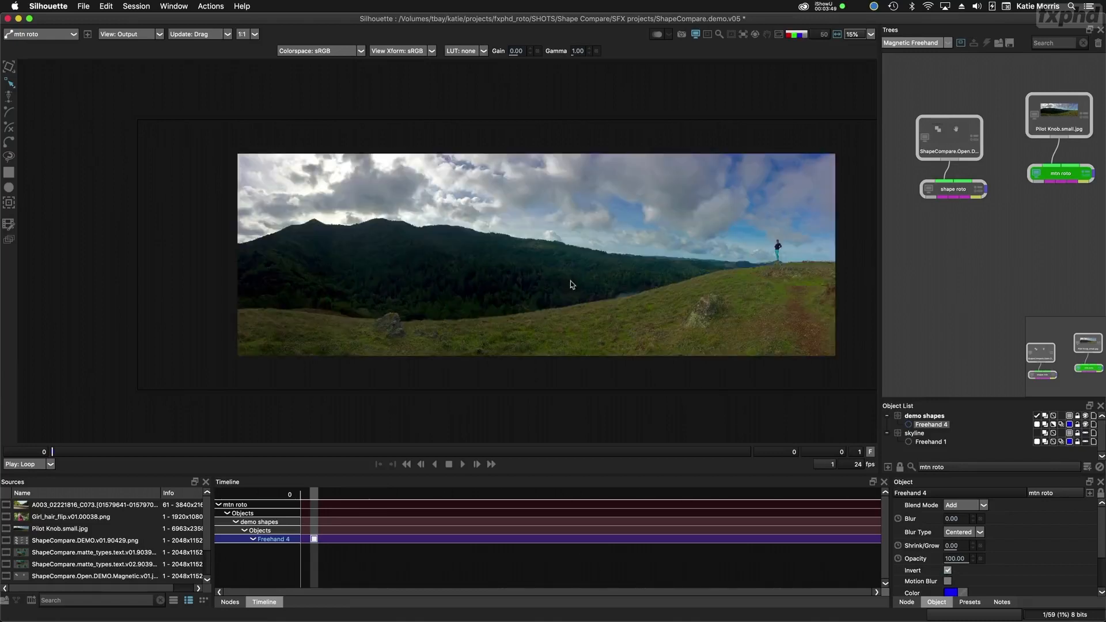
{"action": "key", "text": "shift+a"}
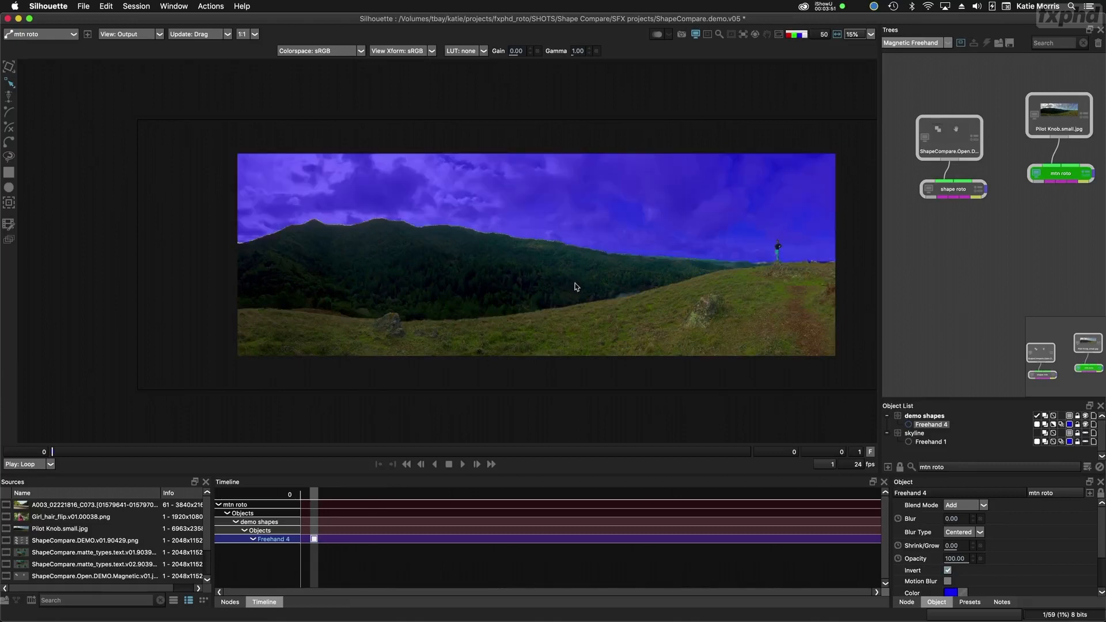
{"action": "key", "text": "a"}
{"action": "key", "text": "a"}
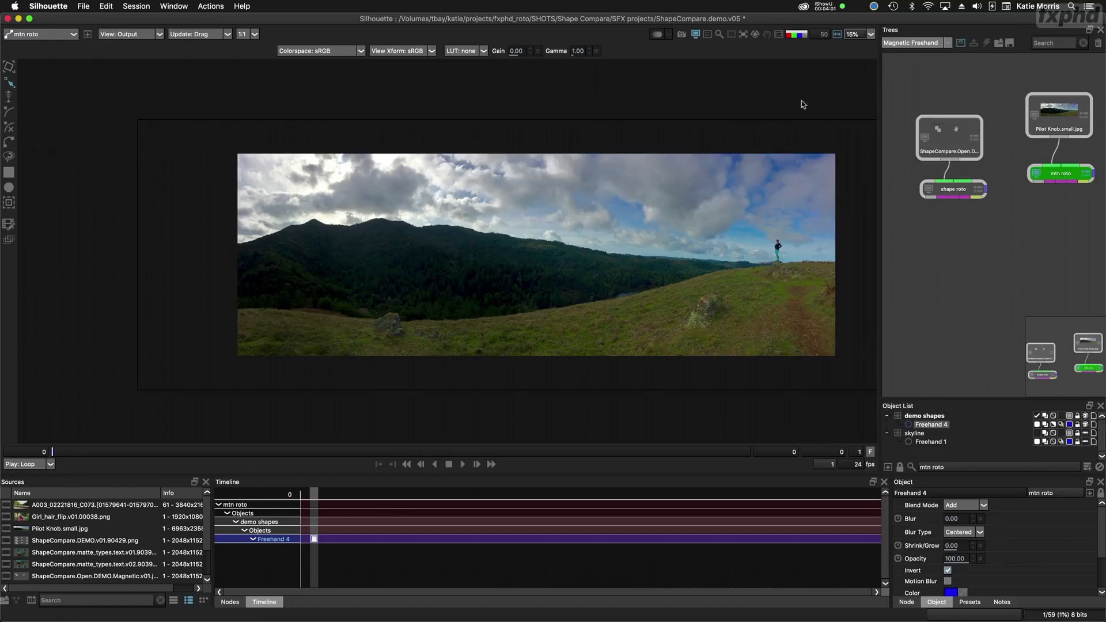
{"action": "left_click", "coordinate": [779, 35]}
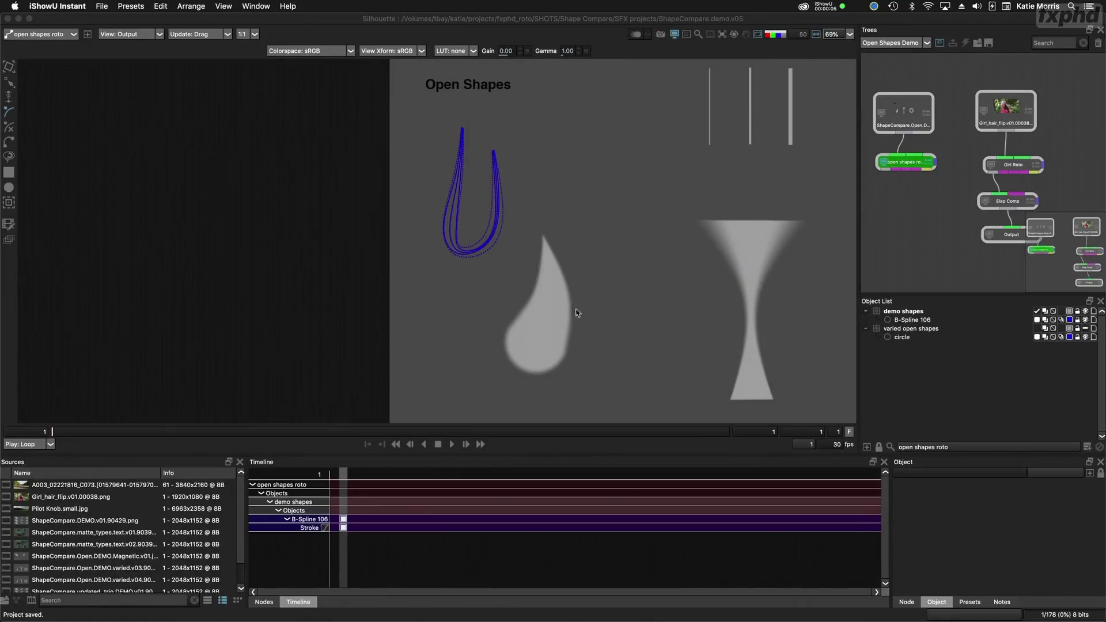
Step: Draw a closed B-Spline around the teardrop in the Open Shapes sample
{"action": "left_click", "coordinate": [542, 248]}
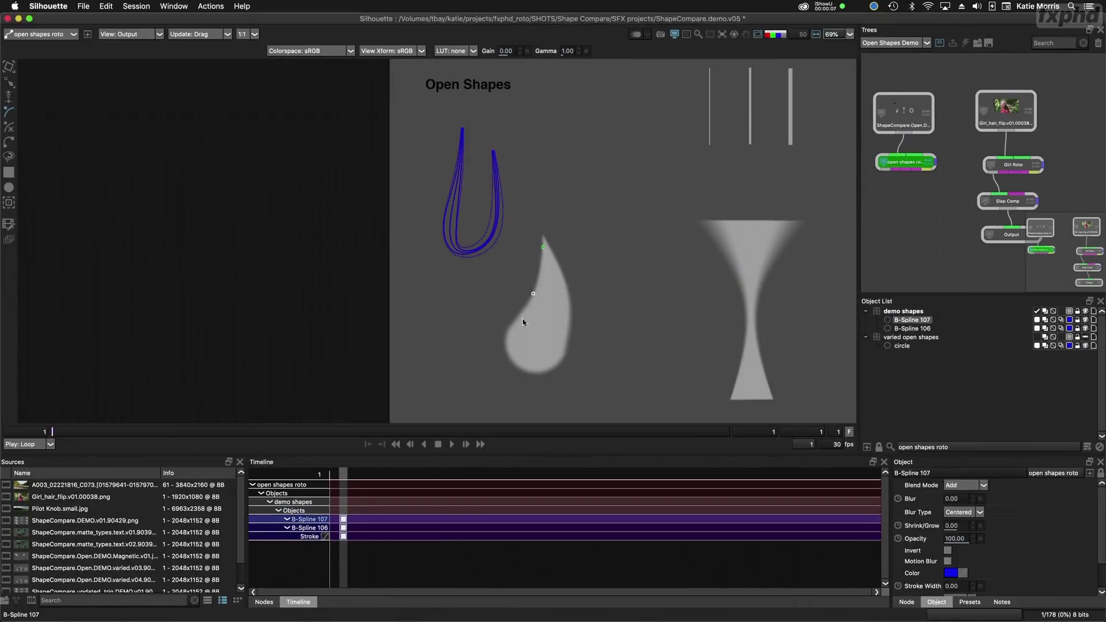
{"action": "left_click", "coordinate": [511, 358]}
{"action": "left_click", "coordinate": [534, 376]}
{"action": "left_click", "coordinate": [561, 263]}
{"action": "left_click", "coordinate": [545, 239]}
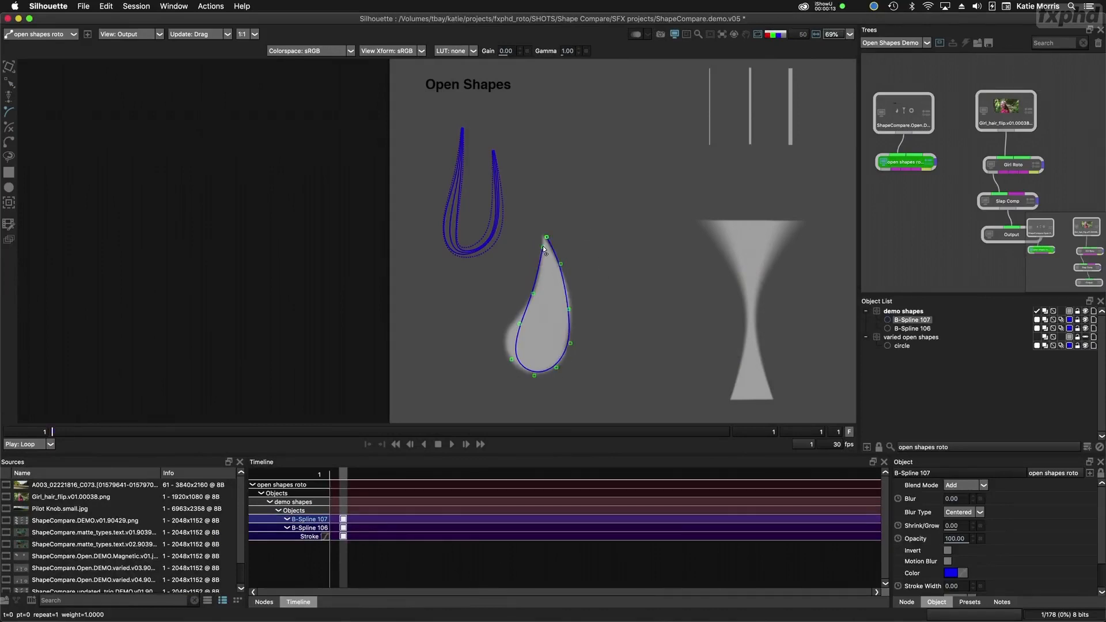
{"action": "left_click", "coordinate": [543, 247]}
Step: Reposition the teardrop spline's left-side and tip points to follow the matte edge
{"action": "left_click_drag", "start_coordinate": [519, 323], "coordinate": [507, 353]}
{"action": "left_click_drag", "start_coordinate": [532, 295], "coordinate": [536, 297]}
{"action": "left_click_drag", "start_coordinate": [542, 246], "coordinate": [544, 248]}
Step: Select the U-shaped open spline and compare it with the teardrop as a colour overlay and alpha matte, with outlines hidden
{"action": "left_click", "coordinate": [453, 197]}
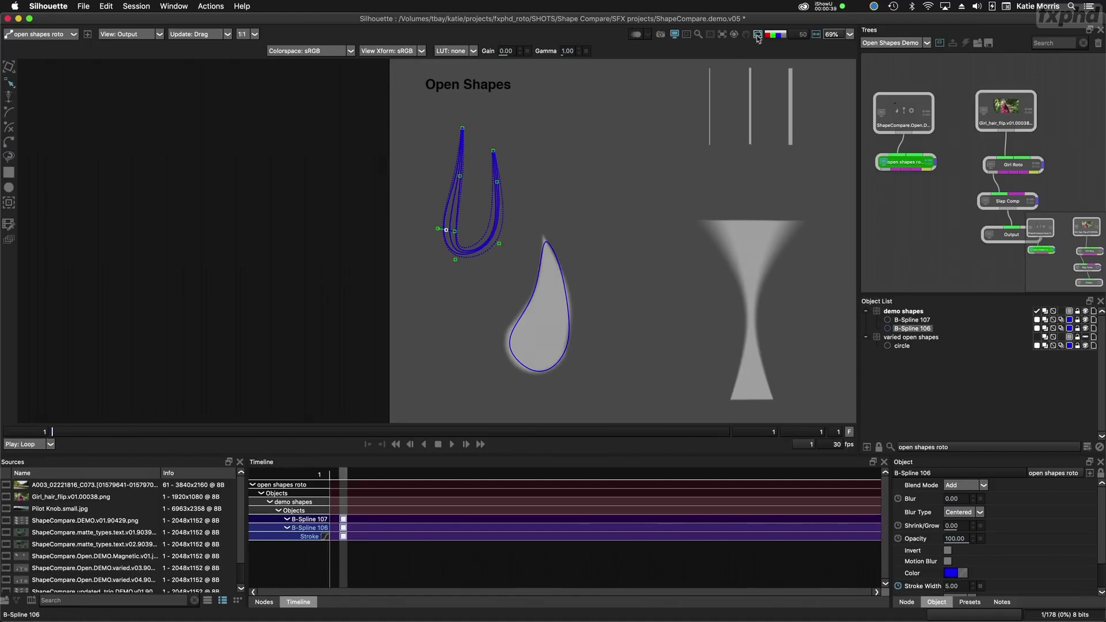
{"action": "left_click", "coordinate": [735, 36]}
{"action": "key", "text": "shift+a"}
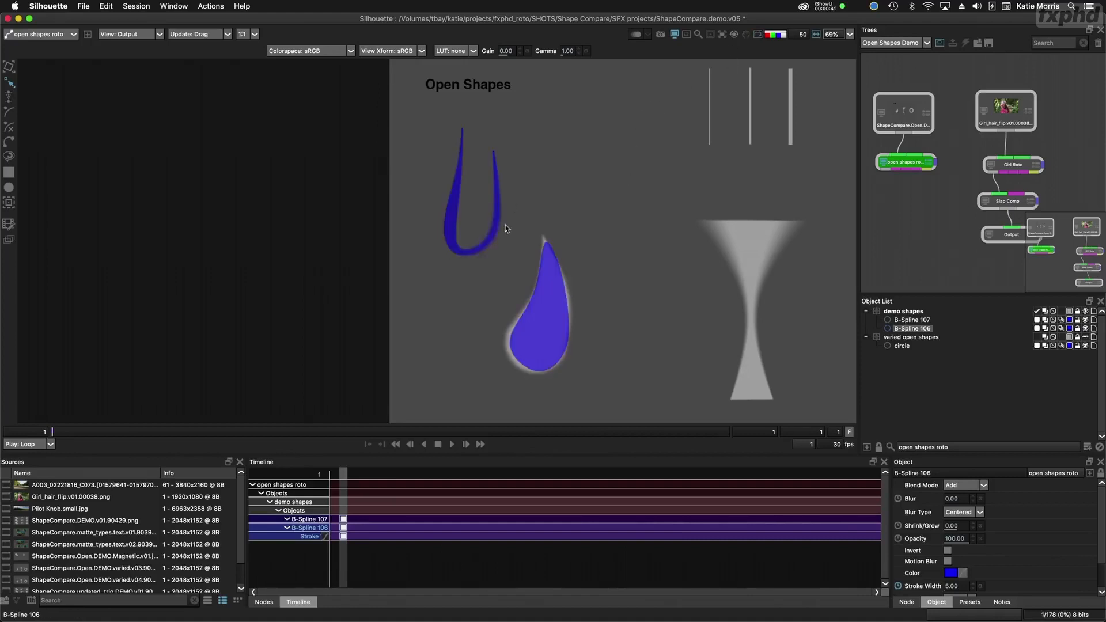
{"action": "key", "text": "a"}
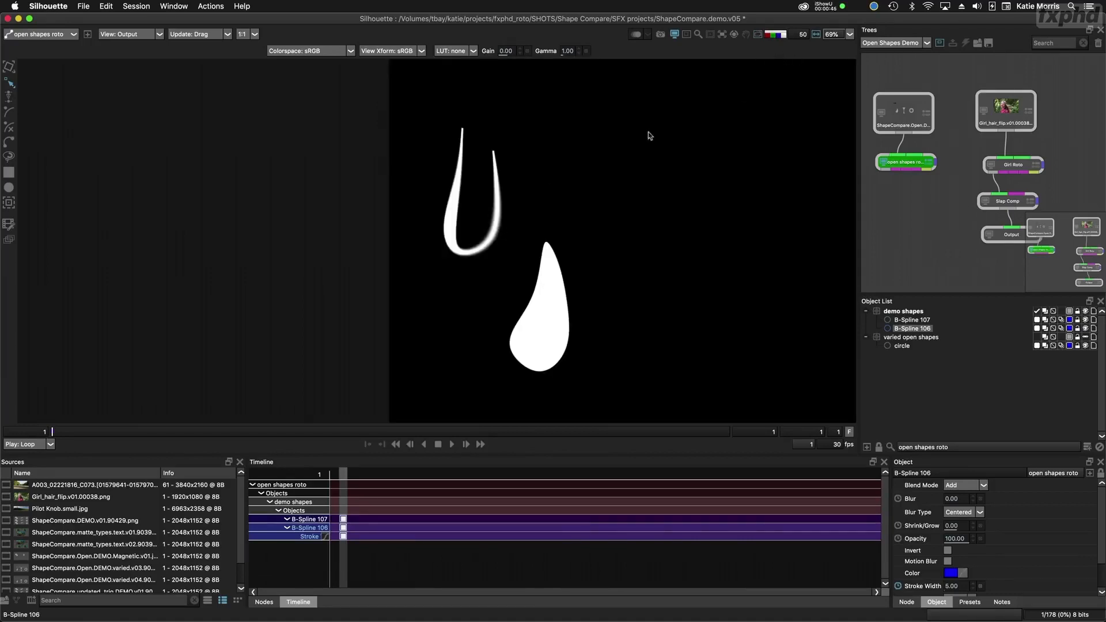
{"action": "key", "text": "a"}
{"action": "left_click", "coordinate": [758, 36]}
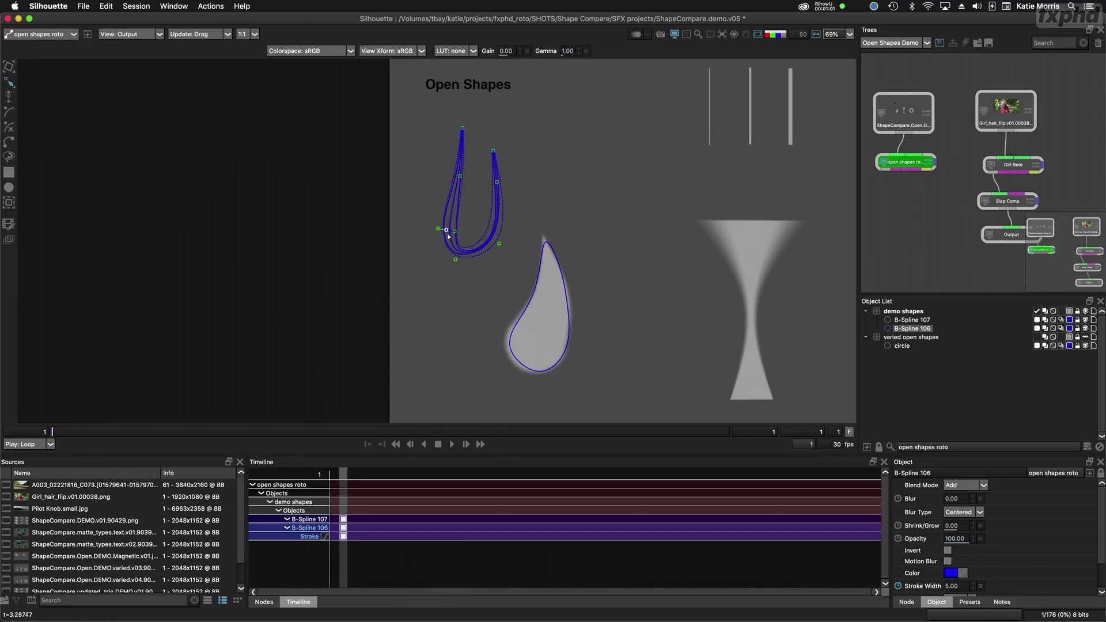
Step: Shift the U-shaped open spline's lower-left edge outward and pull the edge handle of its lower-right point outward
{"action": "left_click_drag", "start_coordinate": [455, 232], "coordinate": [441, 230]}
{"action": "left_click", "coordinate": [498, 243]}
{"action": "left_click_drag", "start_coordinate": [498, 244], "coordinate": [517, 247]}
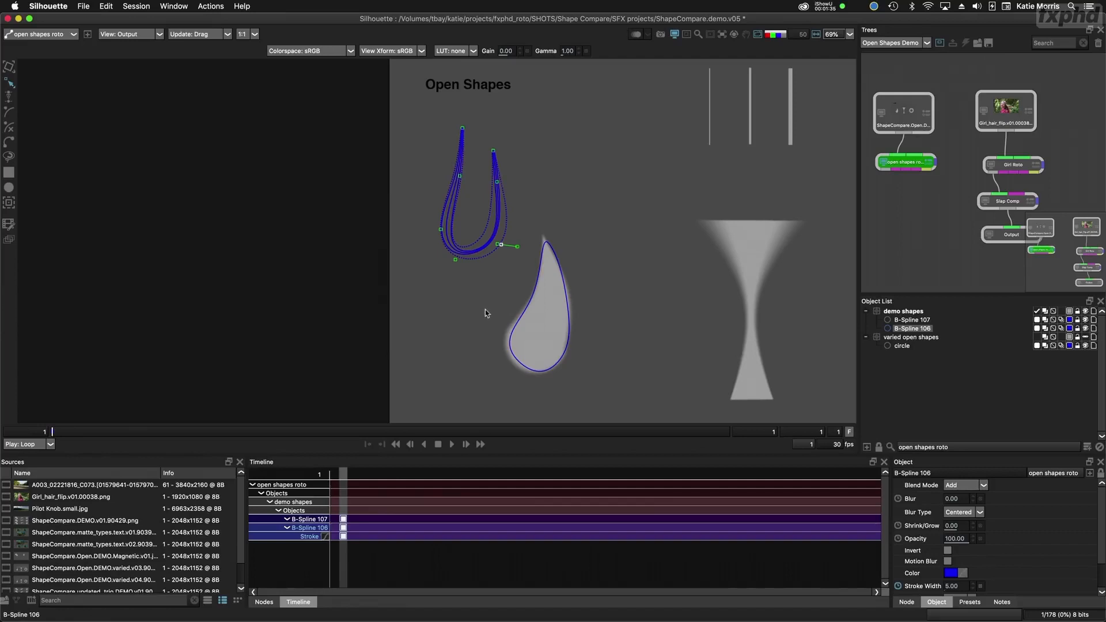
Step: Draw an open B-Spline down the thinnest of the three vertical lines in the Open Shapes sample
{"action": "left_click_drag", "start_coordinate": [585, 303], "coordinate": [447, 334]}
{"action": "left_click_drag", "start_coordinate": [547, 245], "coordinate": [546, 289]}
{"action": "scroll", "coordinate": [558, 255], "scroll_direction": "up", "scroll_amount": 3}
{"action": "left_click_drag", "start_coordinate": [568, 230], "coordinate": [476, 303]}
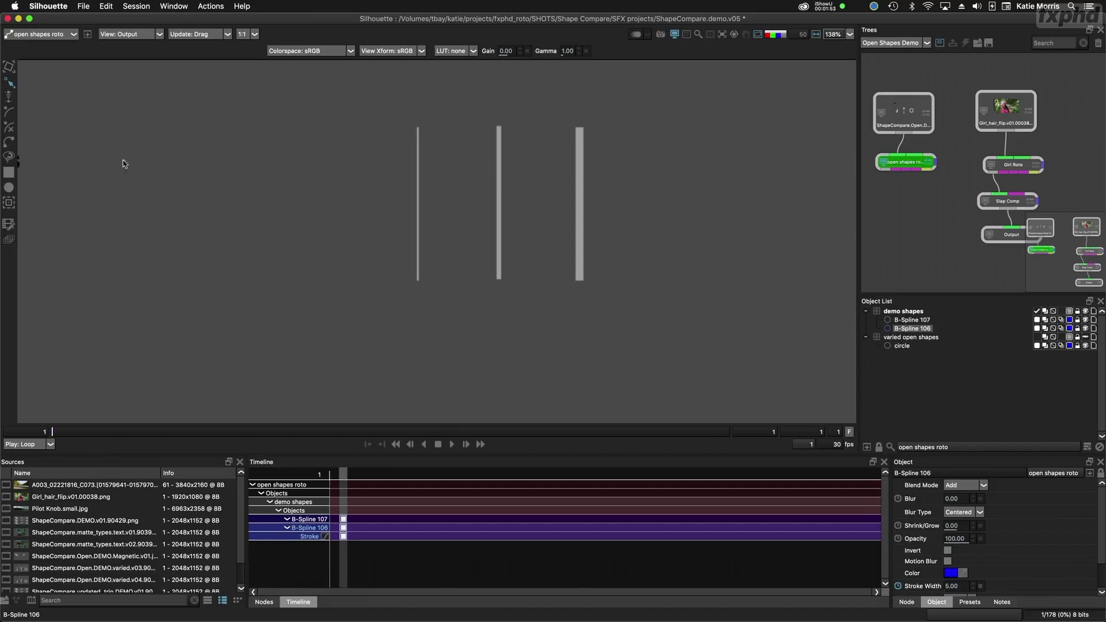
{"action": "key", "text": "b"}
{"action": "left_click", "coordinate": [415, 128]}
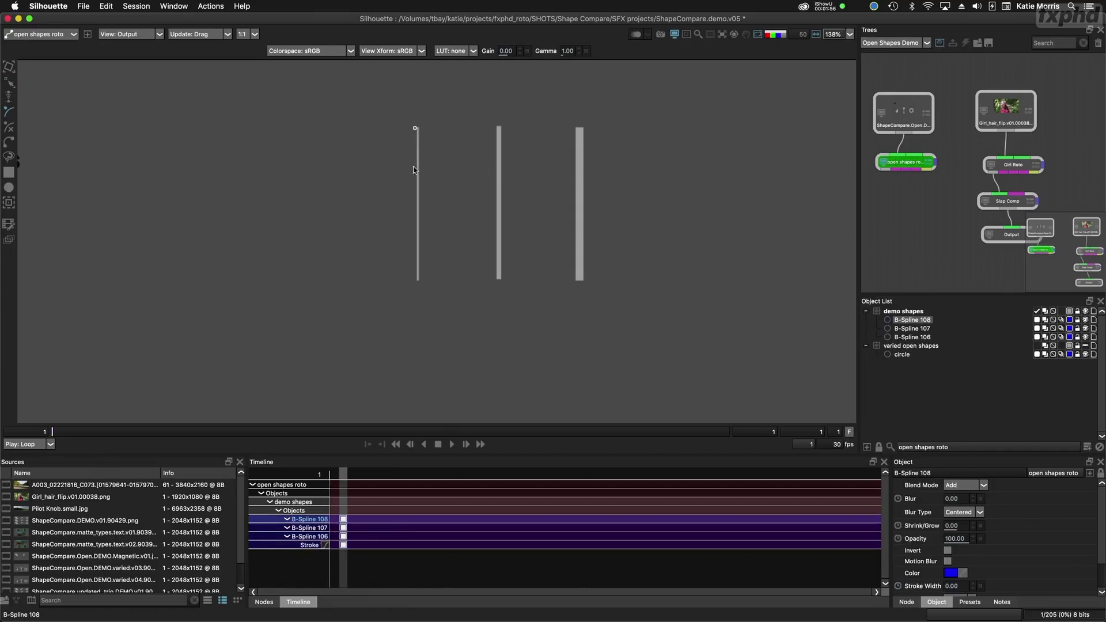
{"action": "left_click", "coordinate": [418, 280]}
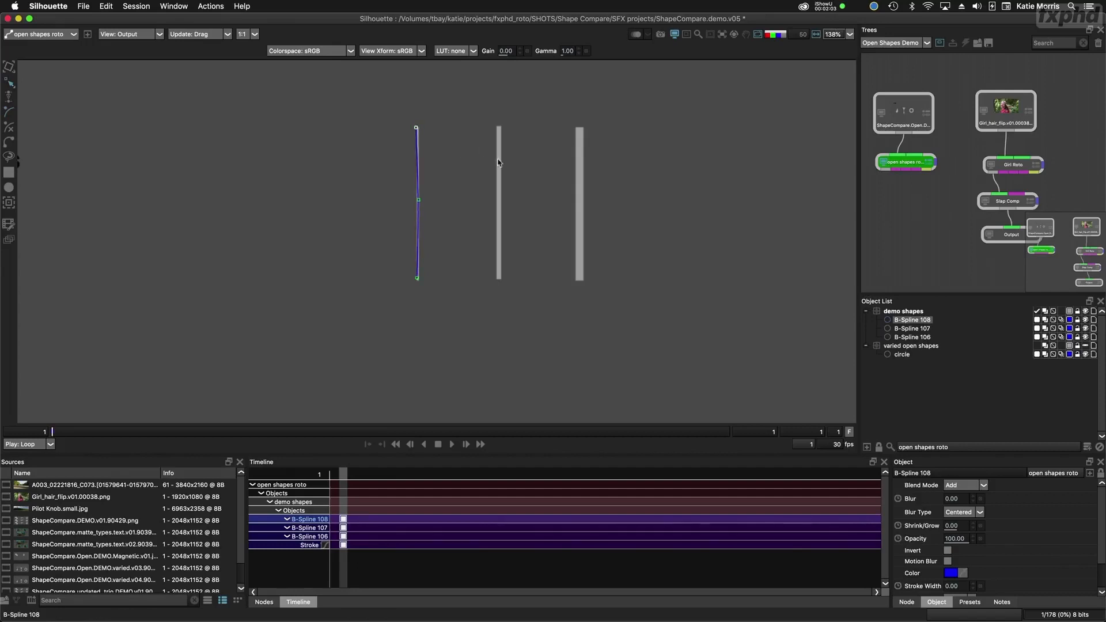
Step: Draw an open B-Spline down the middle vertical line and centre its midpoint on the line
{"action": "left_click", "coordinate": [498, 127]}
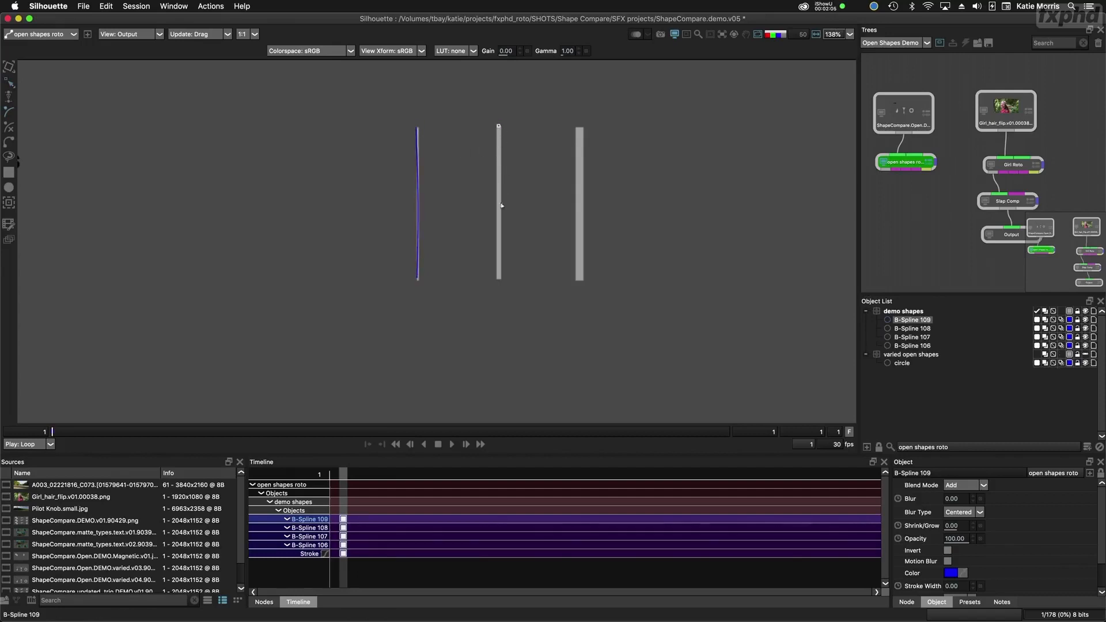
{"action": "left_click", "coordinate": [499, 279]}
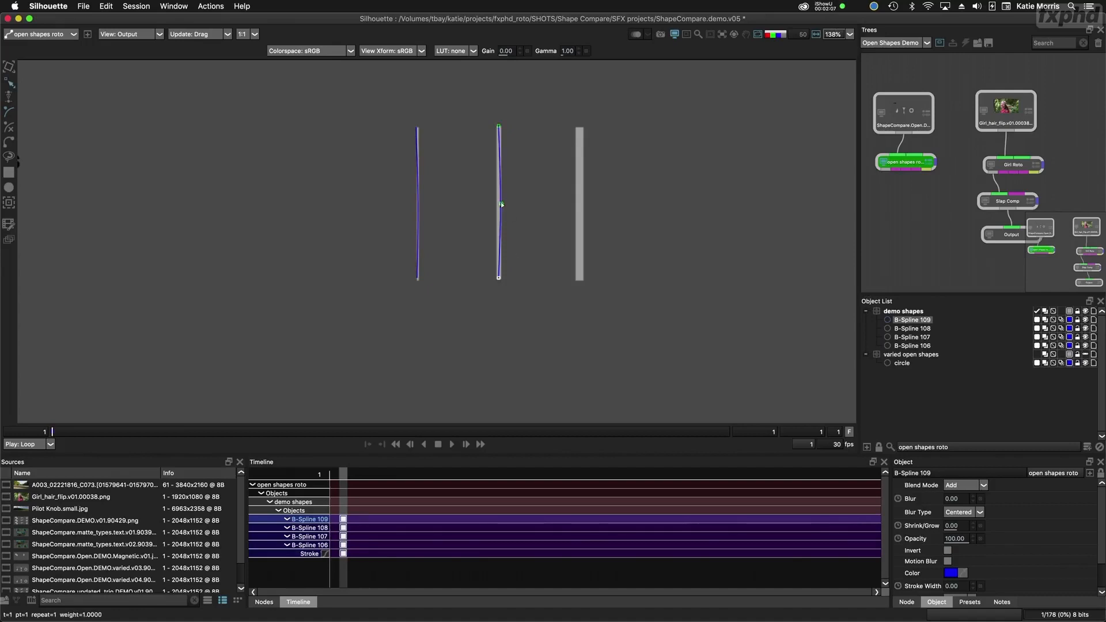
{"action": "left_click_drag", "start_coordinate": [501, 204], "coordinate": [498, 204]}
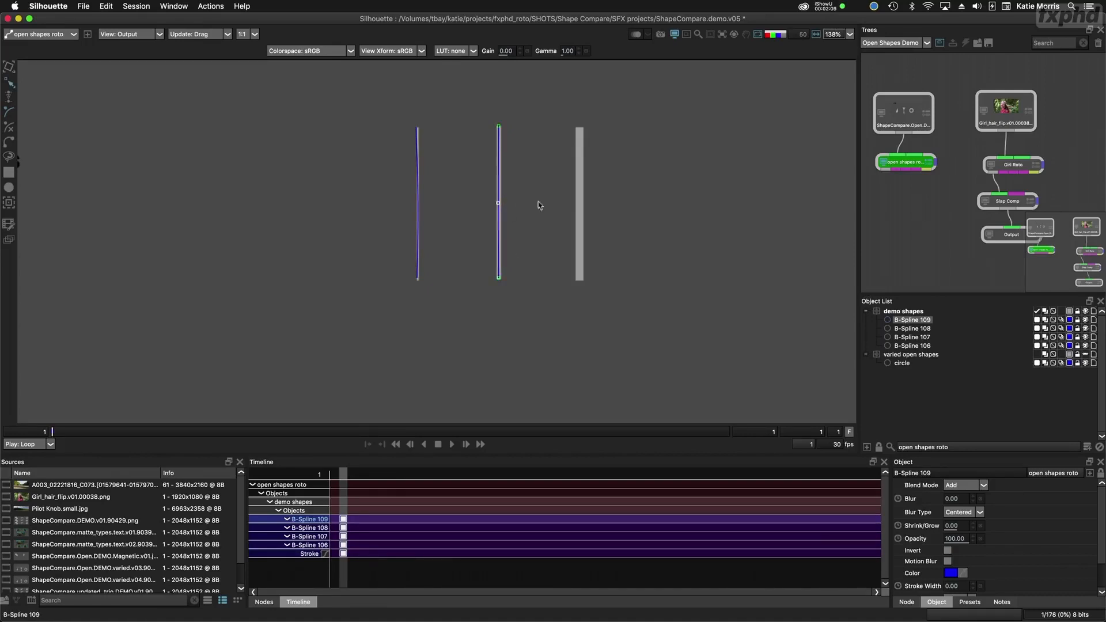
Step: Draw a three-point open B-Spline down the thickest vertical line and centre its middle and lower points
{"action": "left_click", "coordinate": [579, 130]}
{"action": "left_click", "coordinate": [583, 201]}
{"action": "left_click", "coordinate": [580, 279]}
{"action": "left_click_drag", "start_coordinate": [583, 202], "coordinate": [580, 203]}
{"action": "left_click_drag", "start_coordinate": [581, 279], "coordinate": [579, 280]}
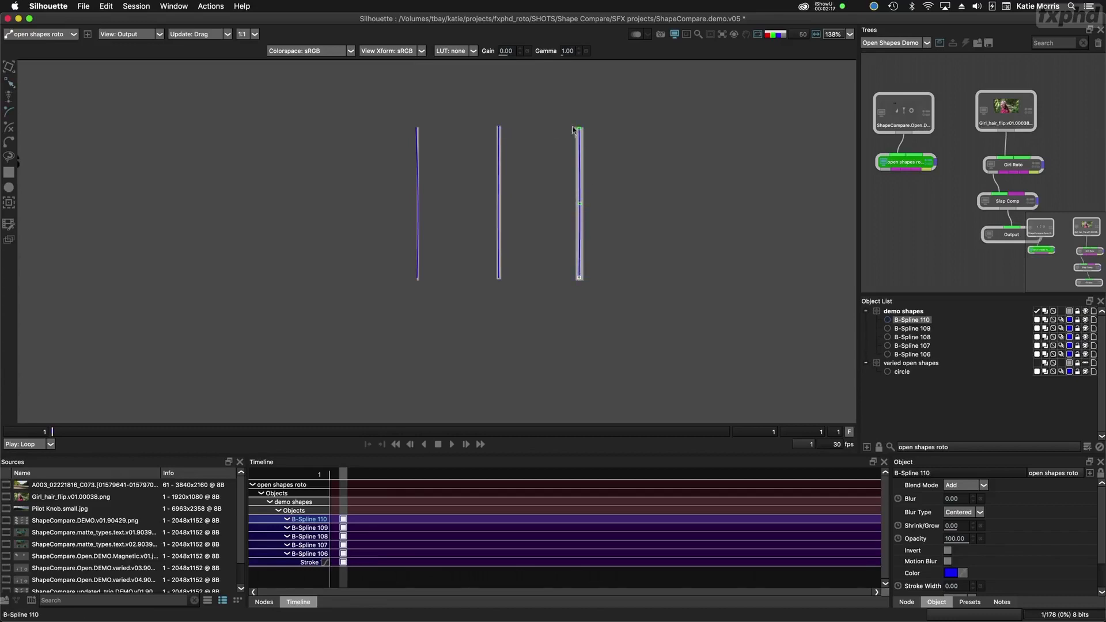
Step: Select the thinnest line's open spline and shift its top point onto the line's centre
{"action": "left_click", "coordinate": [499, 129]}
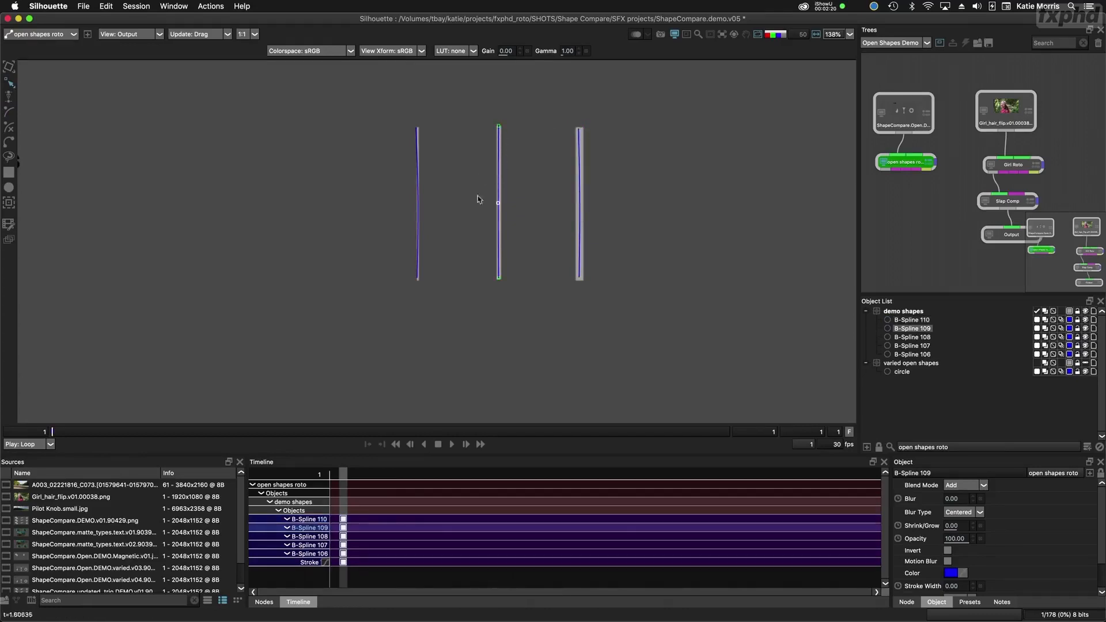
{"action": "left_click", "coordinate": [419, 280]}
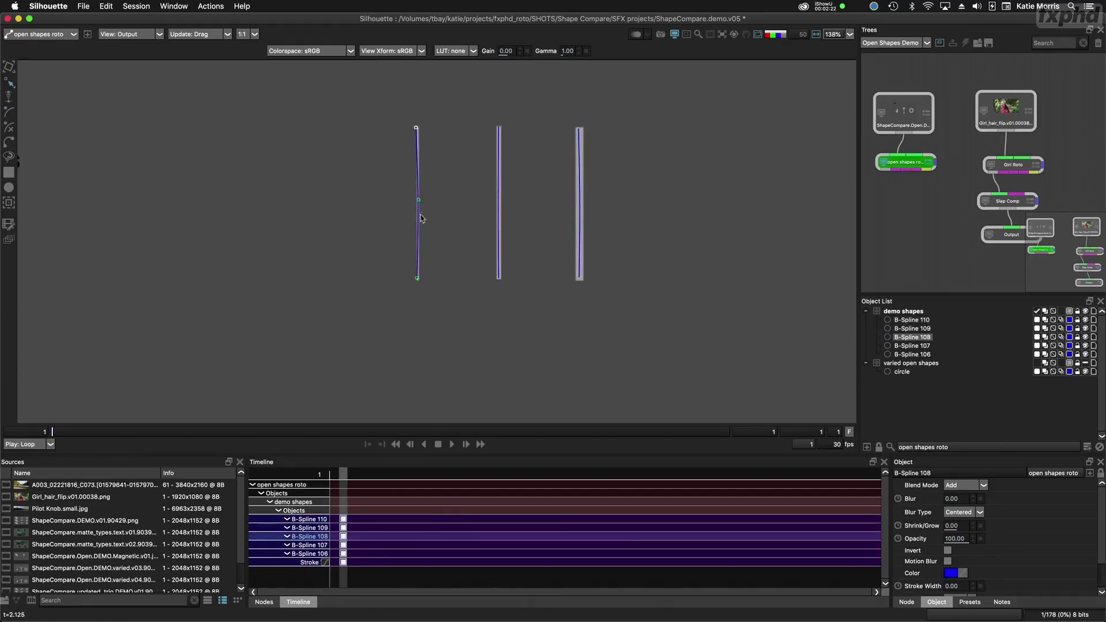
{"action": "left_click", "coordinate": [419, 128]}
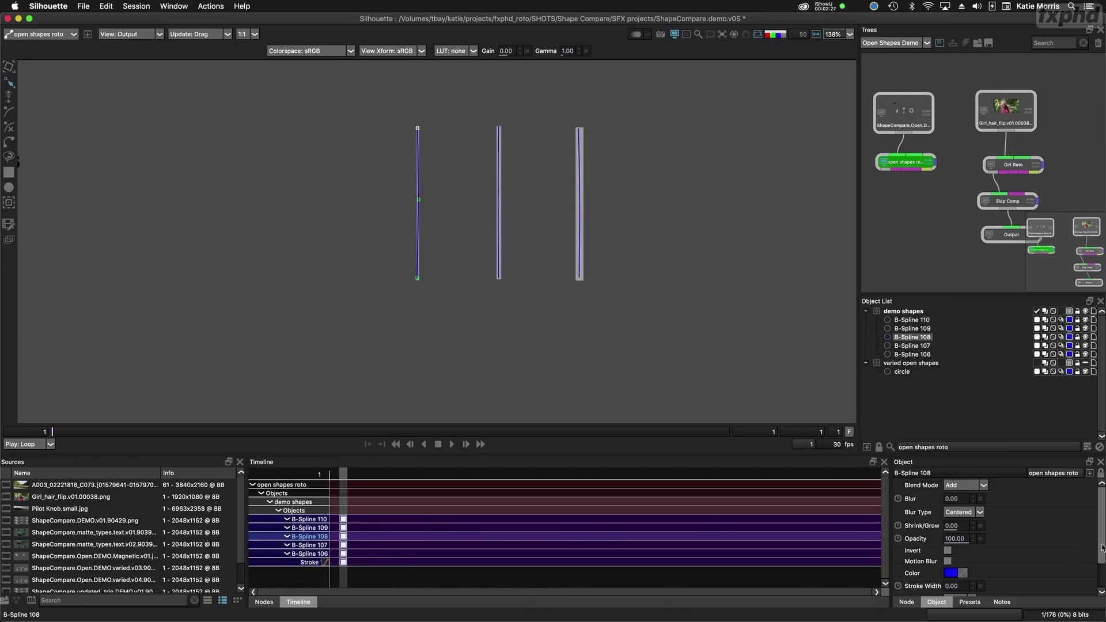
Step: Set the thinnest line's spline to a stroke width of 2 with a Flat cap style
{"action": "left_click_drag", "start_coordinate": [1100, 542], "coordinate": [1100, 582]}
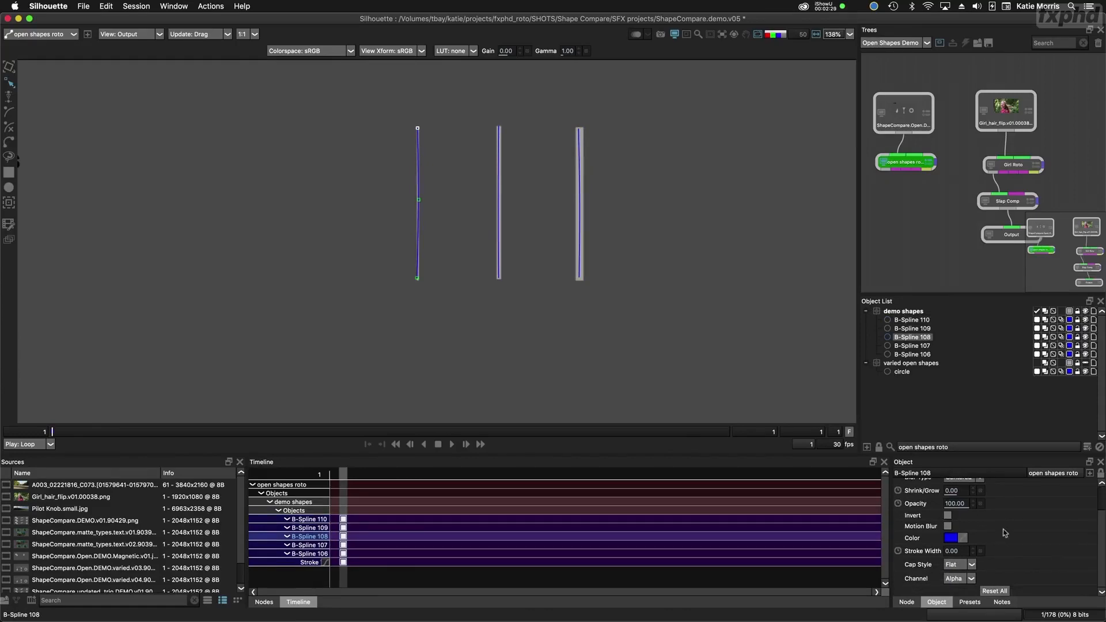
{"action": "left_click", "coordinate": [951, 551]}
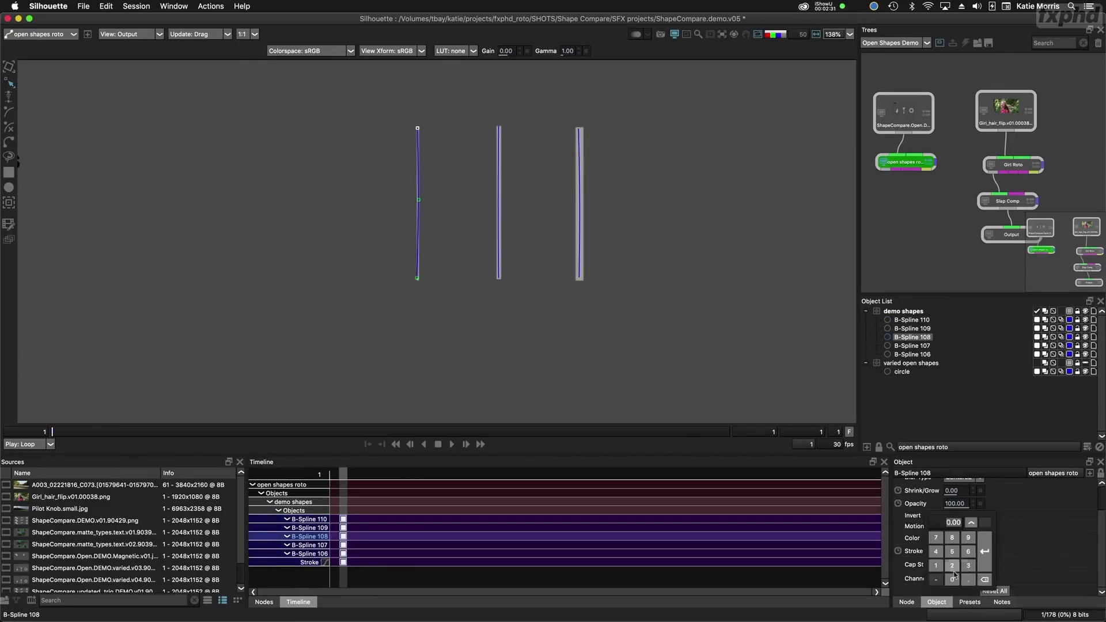
{"action": "left_click", "coordinate": [951, 566]}
{"action": "left_click", "coordinate": [985, 552]}
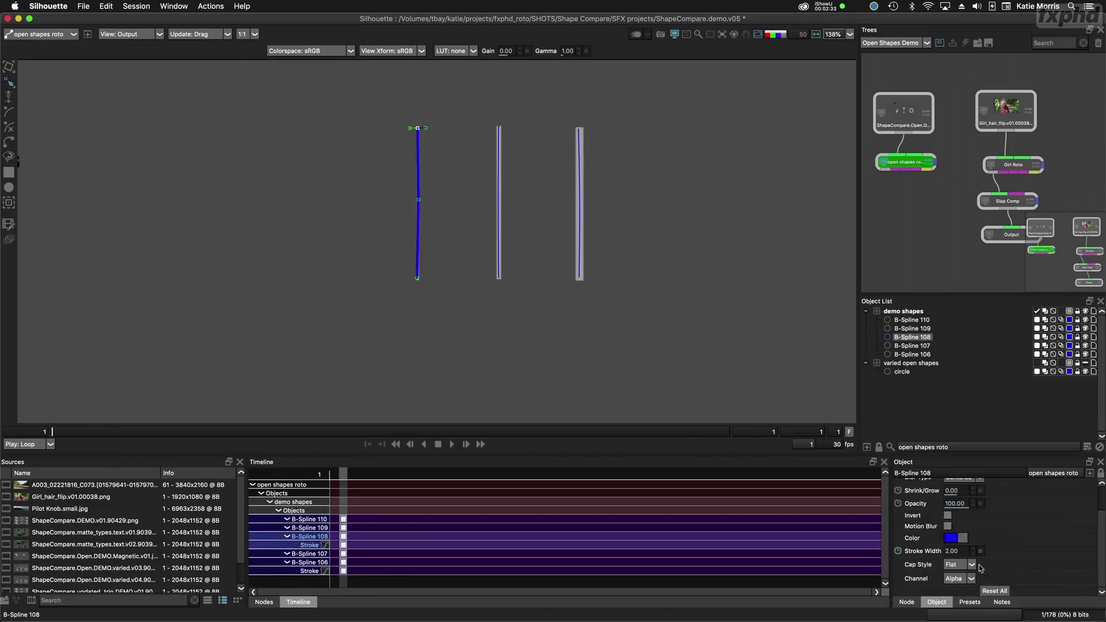
{"action": "left_click", "coordinate": [954, 565]}
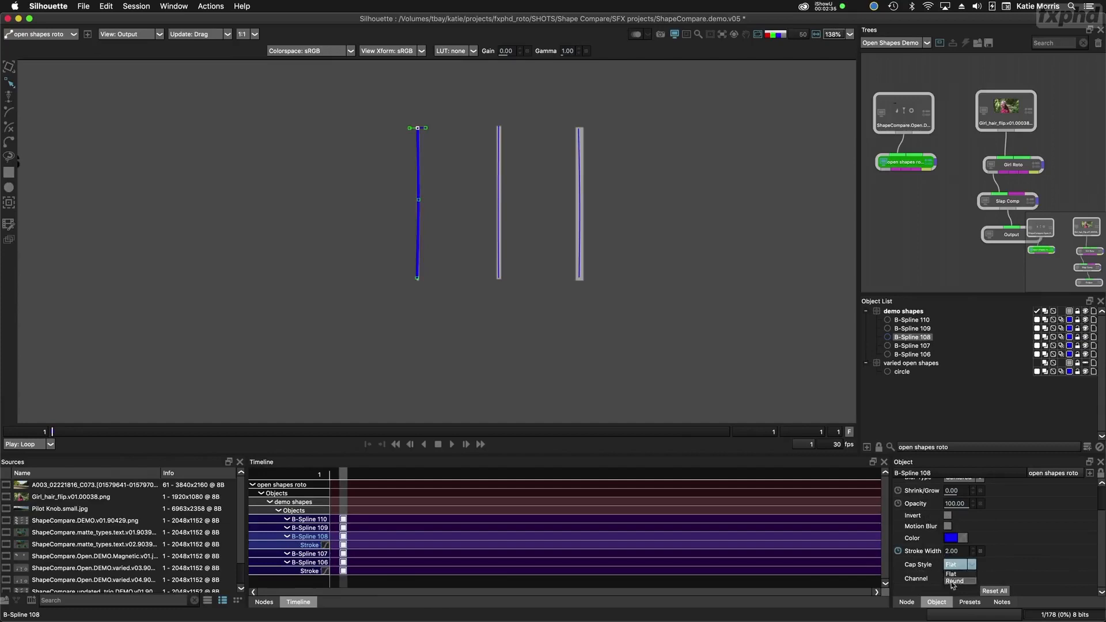
{"action": "left_click", "coordinate": [953, 567]}
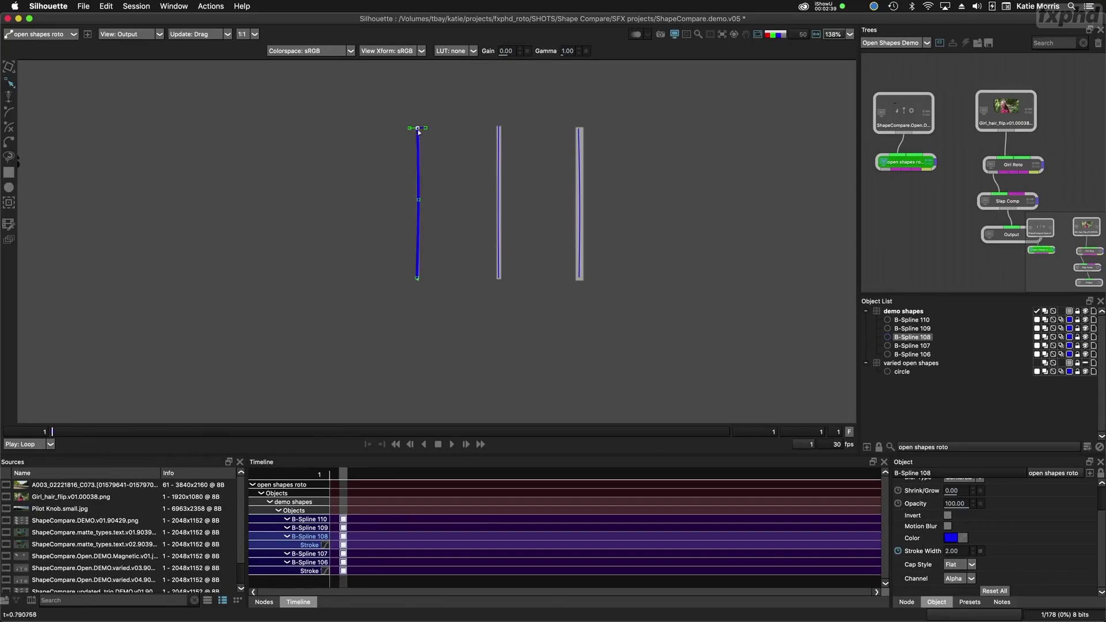
Step: Set the stroke width of the middle line's spline to 5
{"action": "left_click", "coordinate": [499, 144]}
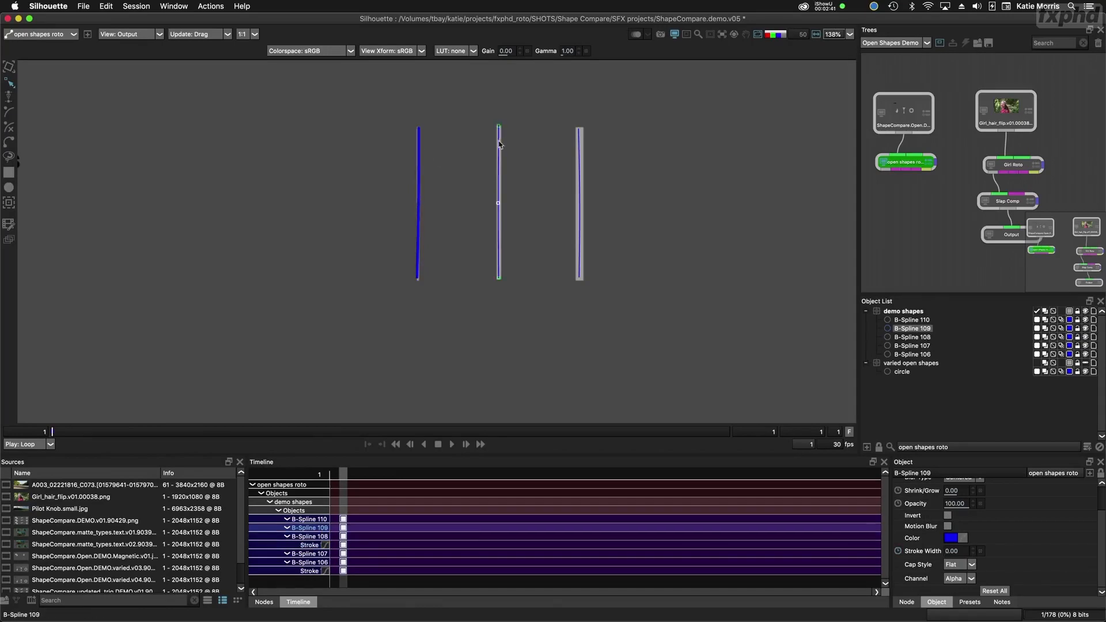
{"action": "left_click", "coordinate": [953, 551]}
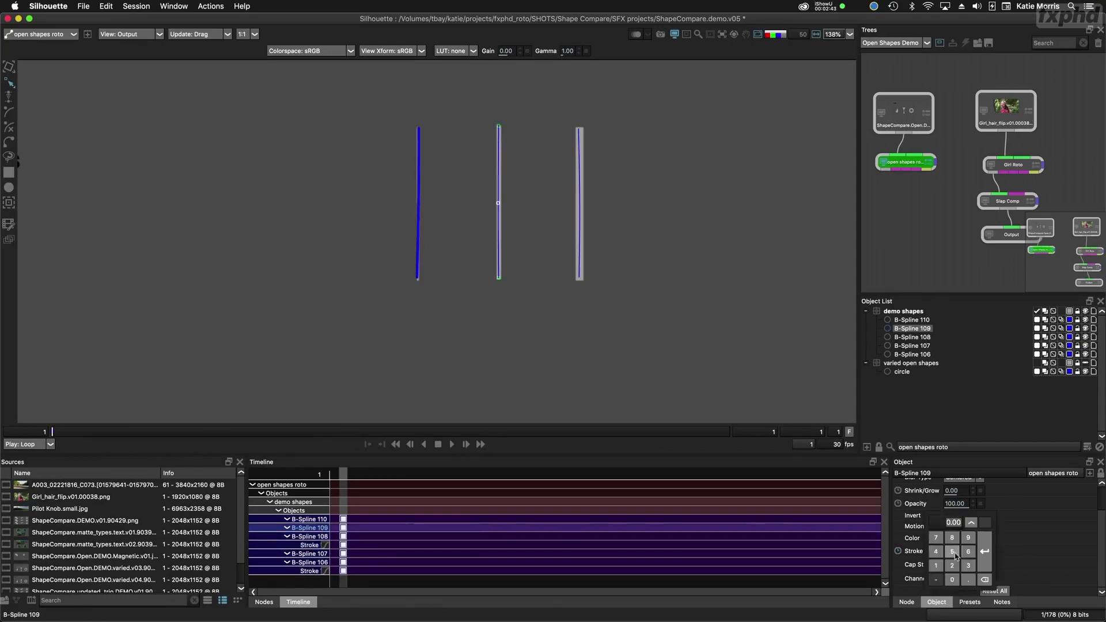
{"action": "left_click", "coordinate": [954, 553]}
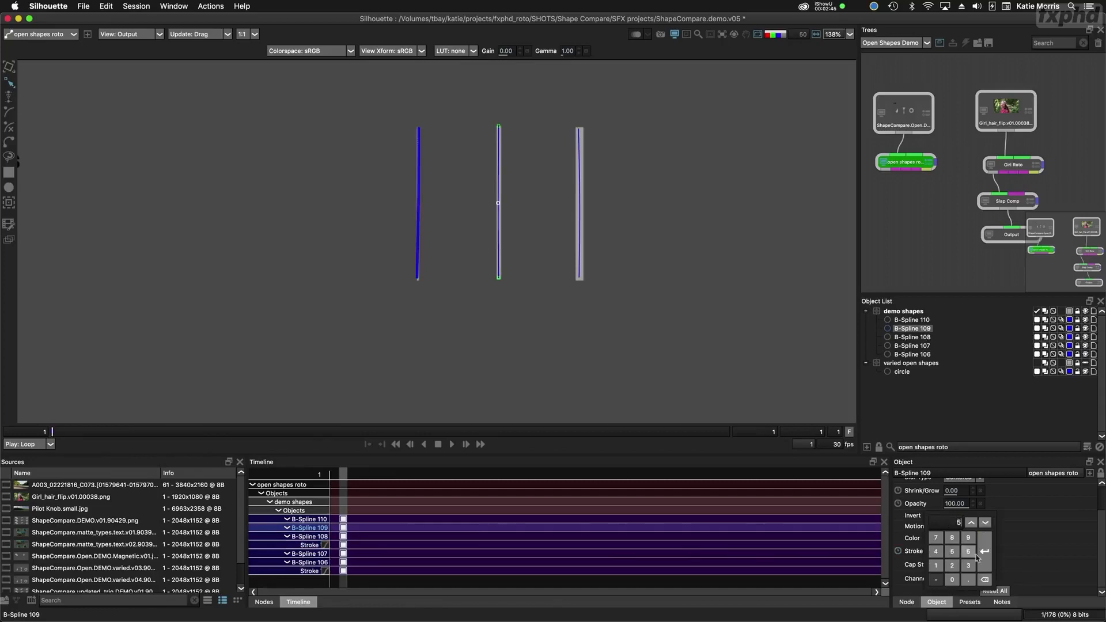
{"action": "left_click", "coordinate": [986, 556]}
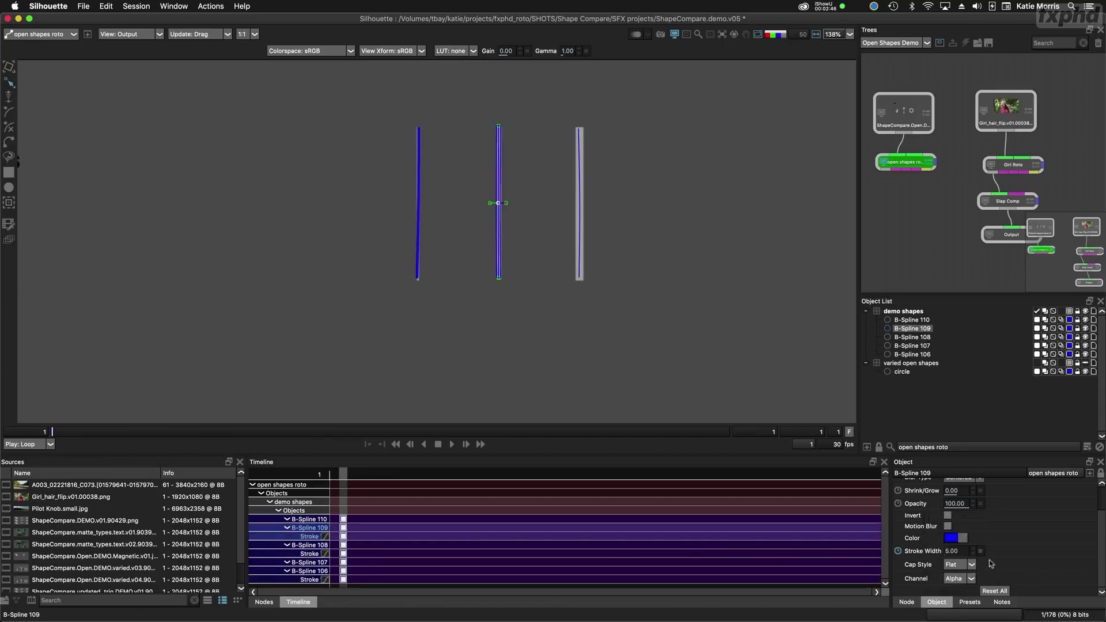
Step: Set the stroke width of the thickest line's spline to 10
{"action": "left_click", "coordinate": [580, 221]}
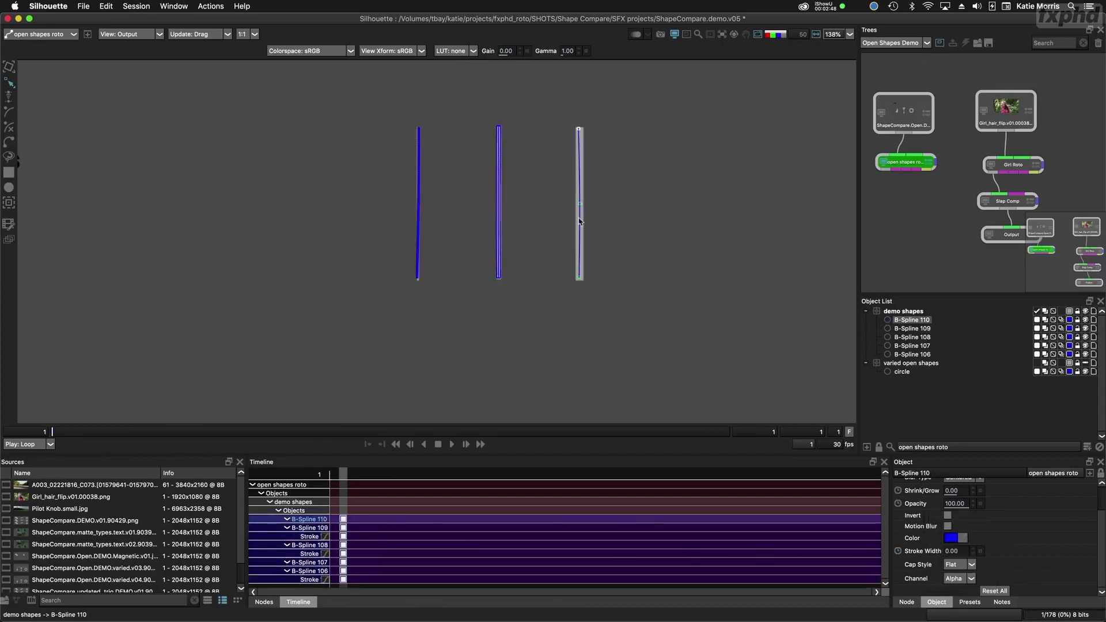
{"action": "left_click", "coordinate": [951, 551]}
{"action": "left_click", "coordinate": [936, 565]}
{"action": "left_click", "coordinate": [952, 580]}
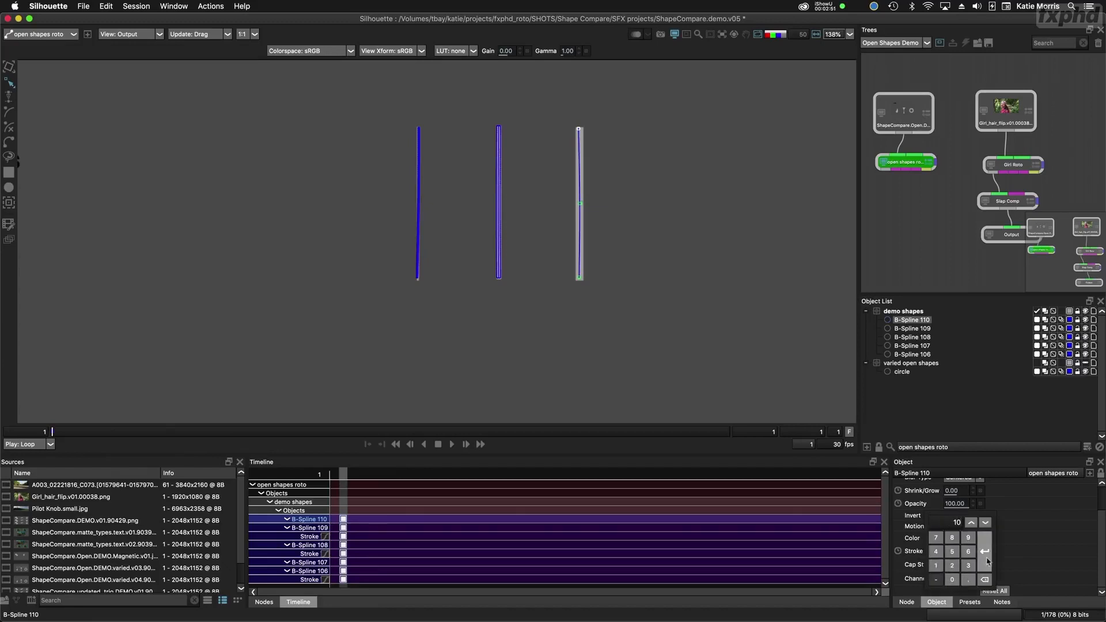
{"action": "left_click", "coordinate": [986, 556]}
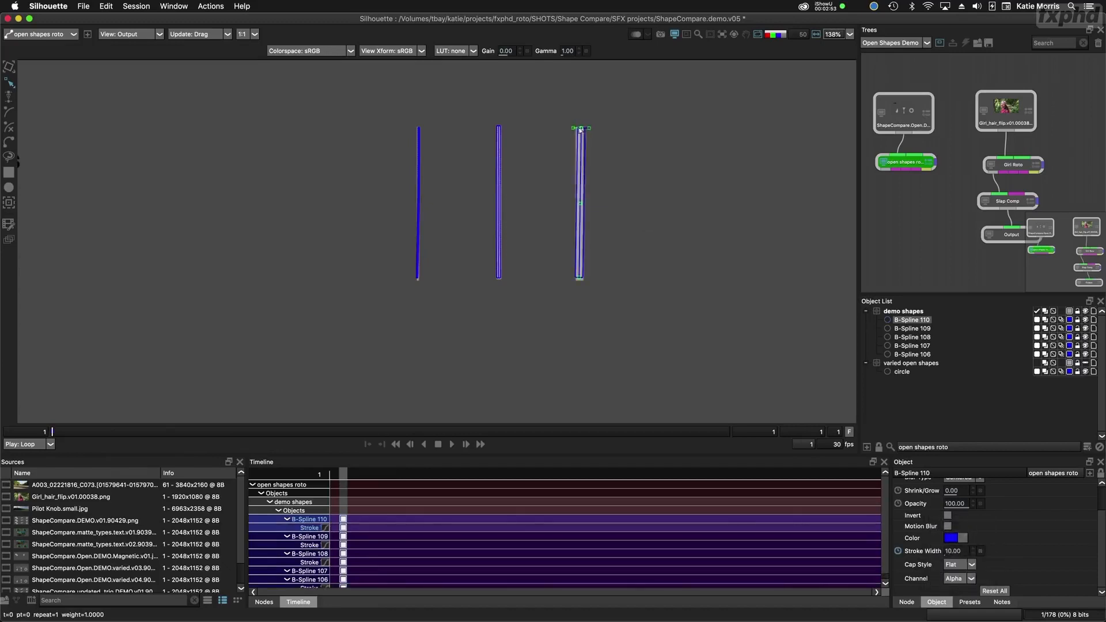
Step: Examine the three stroked lines as a colour overlay and as an alpha matte
{"action": "key", "text": "a"}
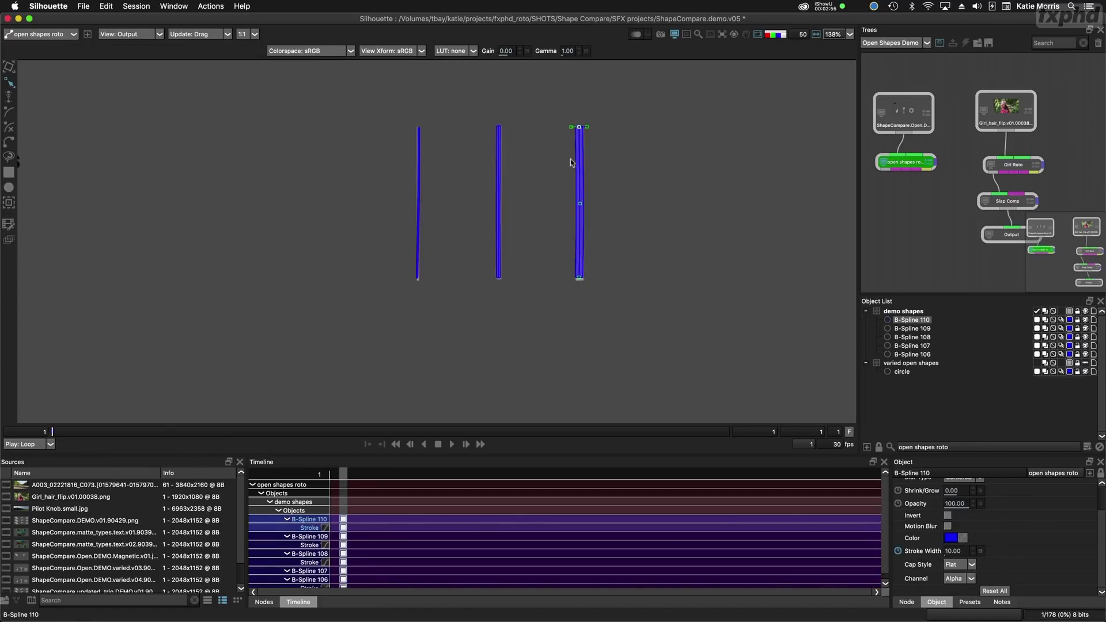
{"action": "key", "text": "a"}
{"action": "left_click", "coordinate": [758, 36]}
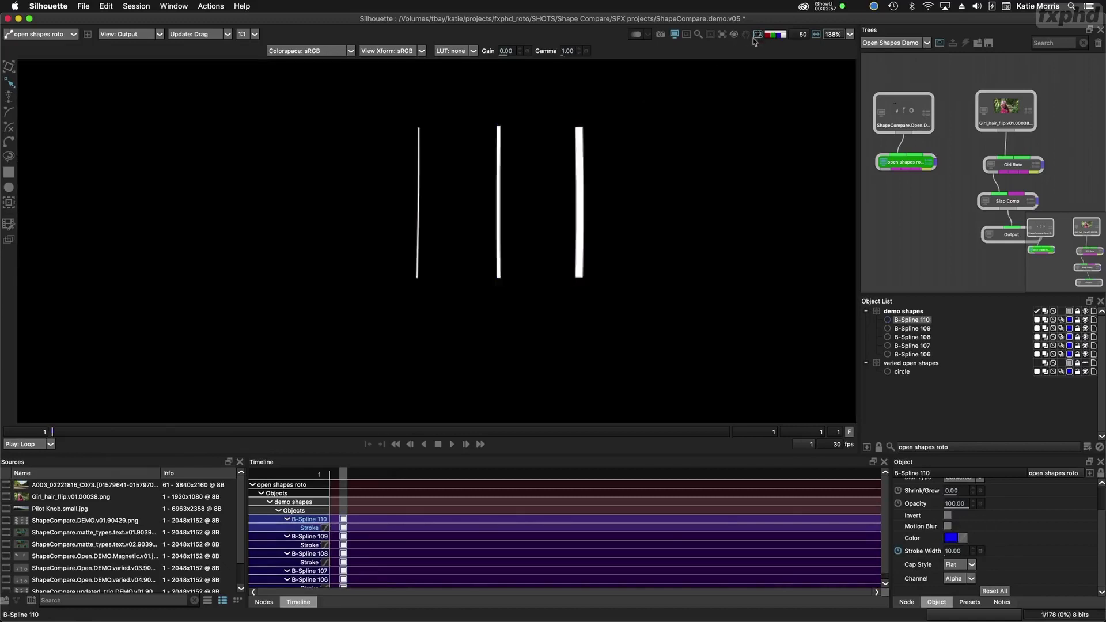
{"action": "left_click", "coordinate": [757, 35]}
{"action": "key", "text": "a"}
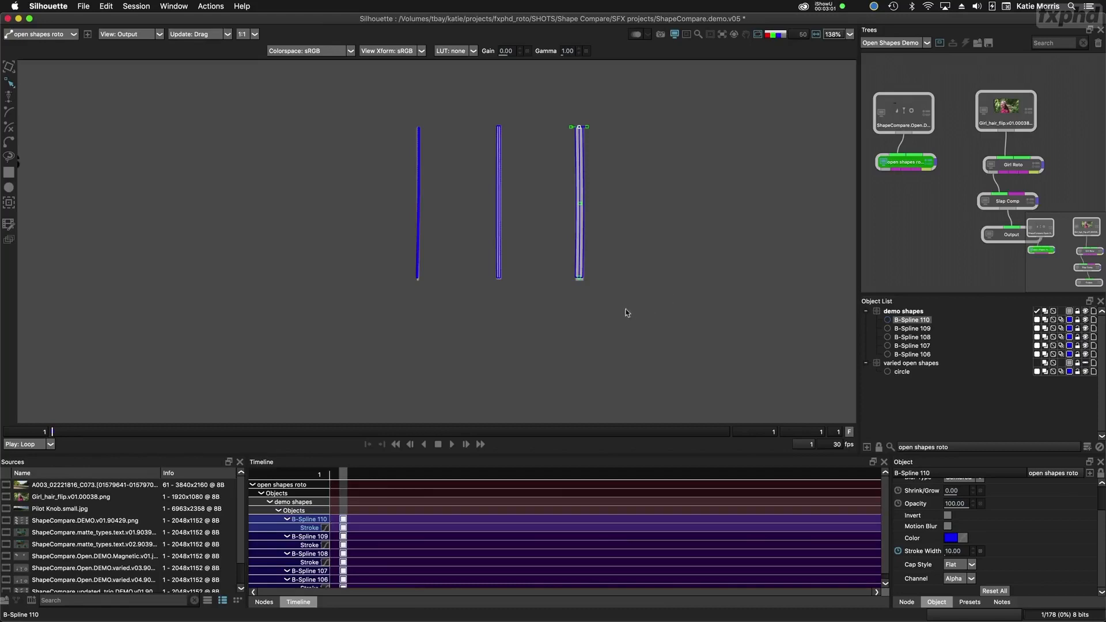
Step: Delete the closed B-Spline around the teardrop
{"action": "scroll", "coordinate": [612, 273], "scroll_direction": "down", "scroll_amount": 3}
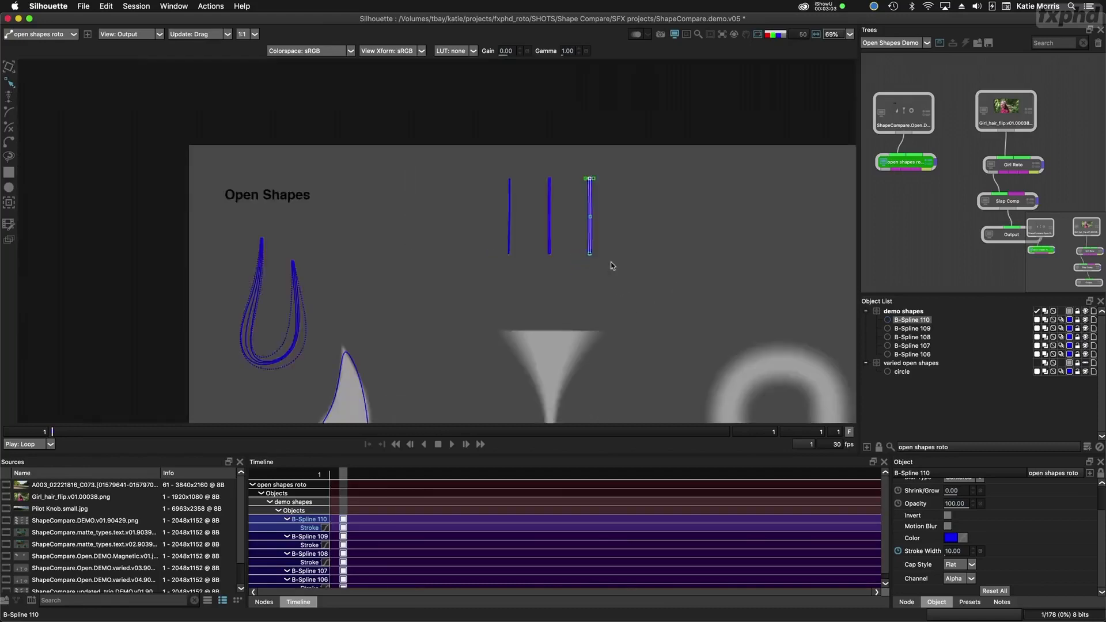
{"action": "left_click_drag", "start_coordinate": [474, 322], "coordinate": [629, 278]}
{"action": "scroll", "coordinate": [548, 325], "scroll_direction": "up", "scroll_amount": 2}
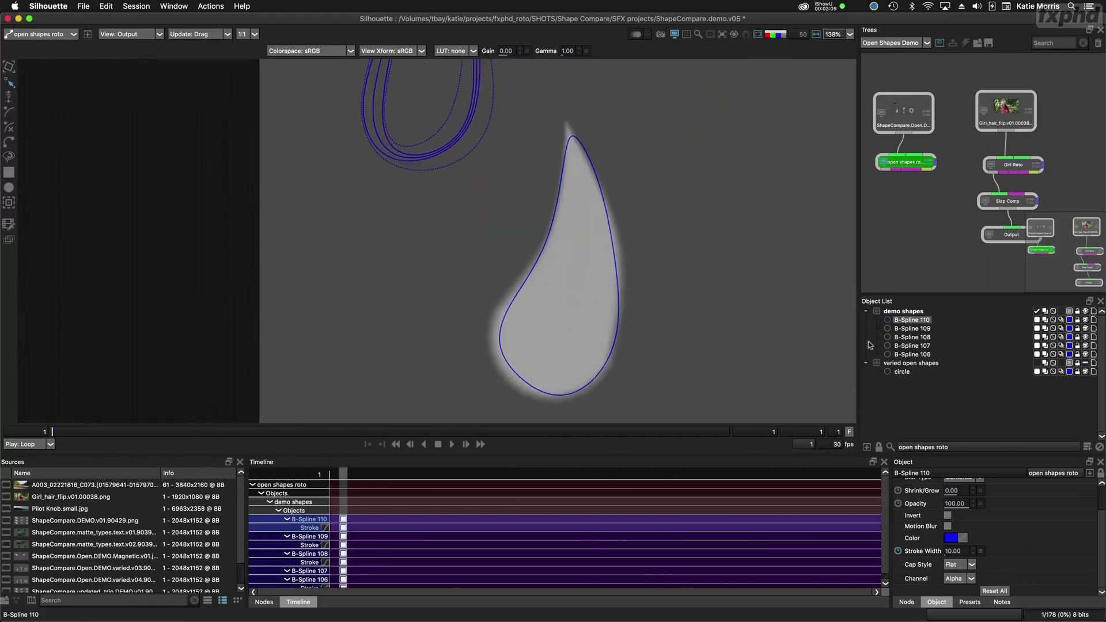
{"action": "left_click", "coordinate": [500, 351]}
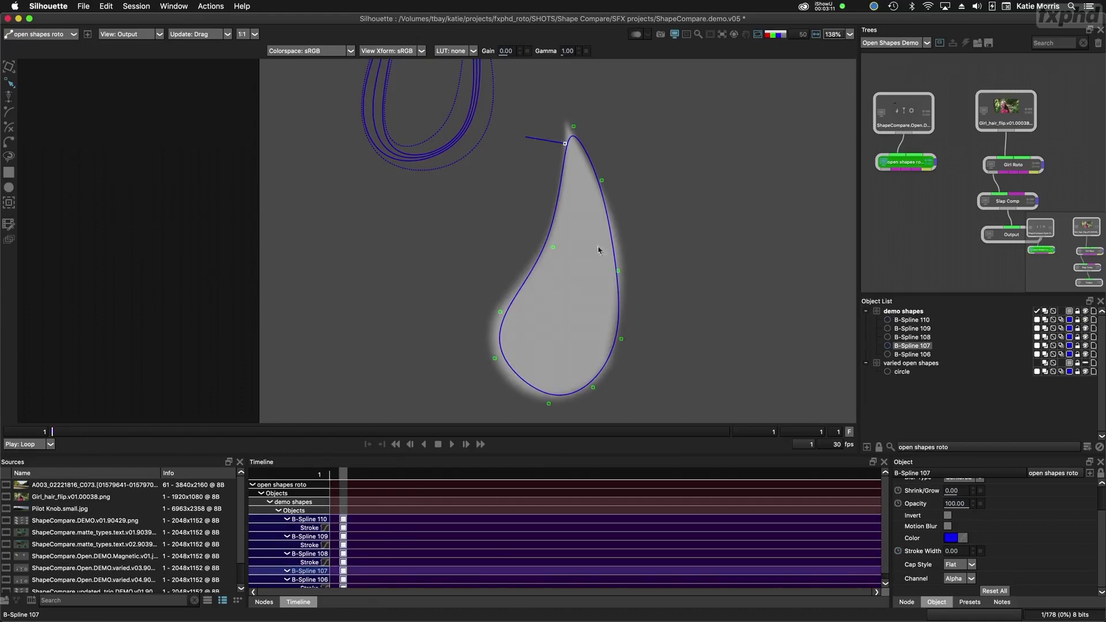
{"action": "left_click_drag", "start_coordinate": [595, 184], "coordinate": [470, 428]}
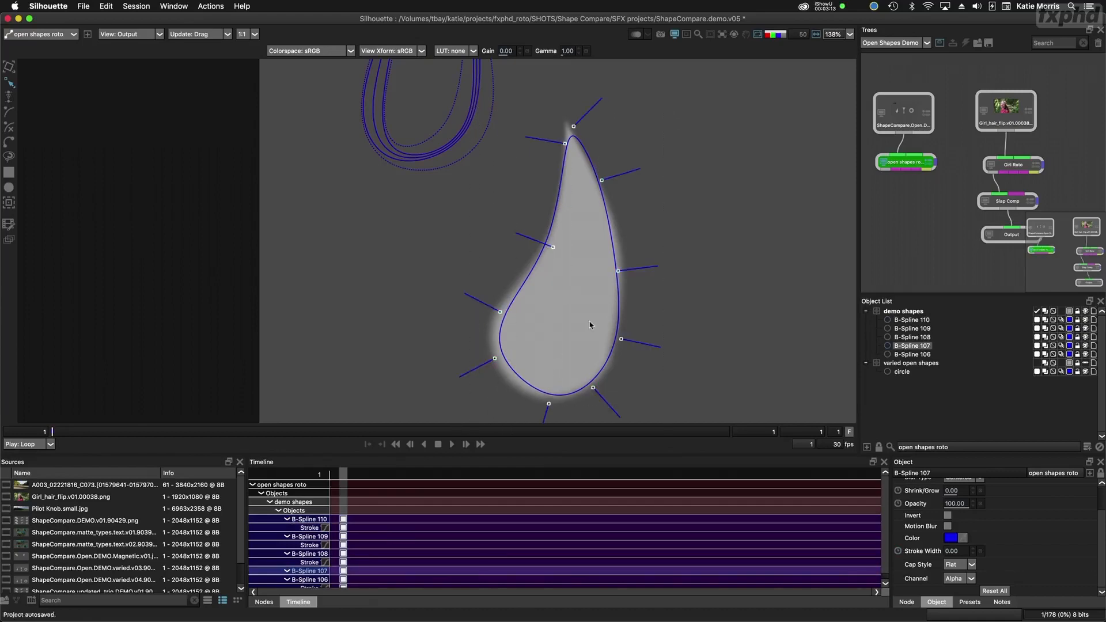
{"action": "key", "text": "Delete"}
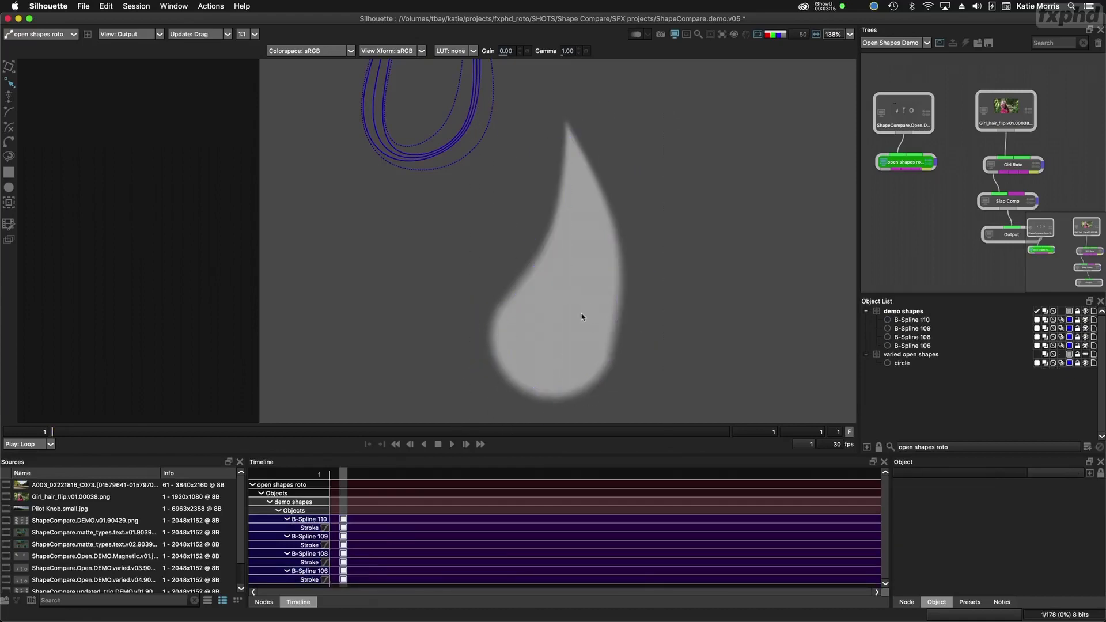
Step: Draw an open B-Spline from the teardrop's tip down its centre into the bulb, then nudge its two lowest points downward
{"action": "left_click", "coordinate": [568, 129]}
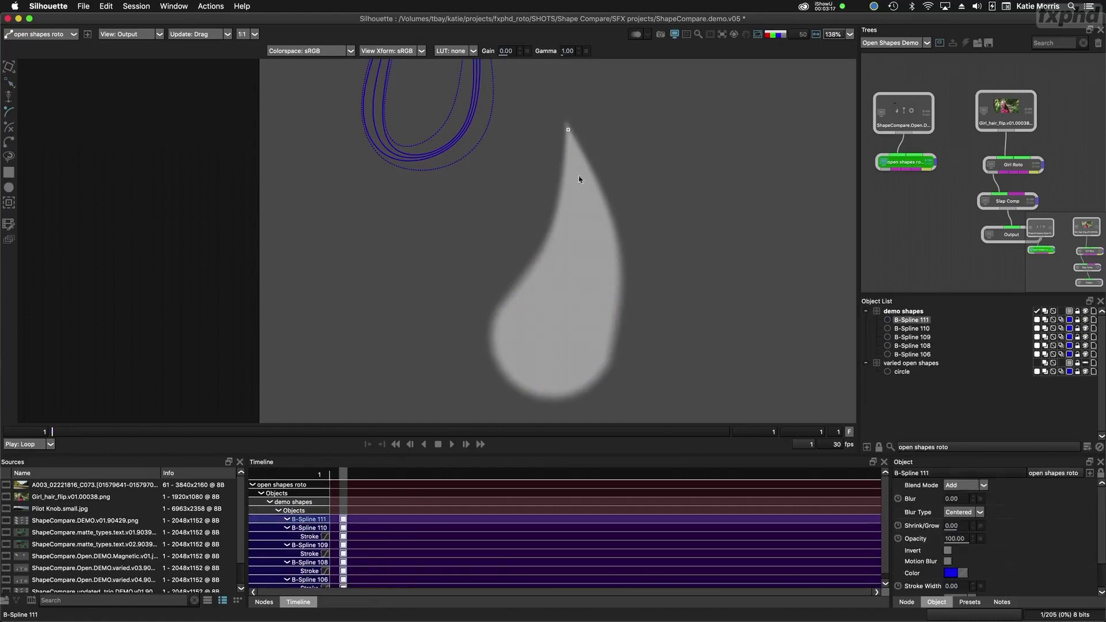
{"action": "left_click", "coordinate": [575, 284]}
{"action": "left_click", "coordinate": [556, 337]}
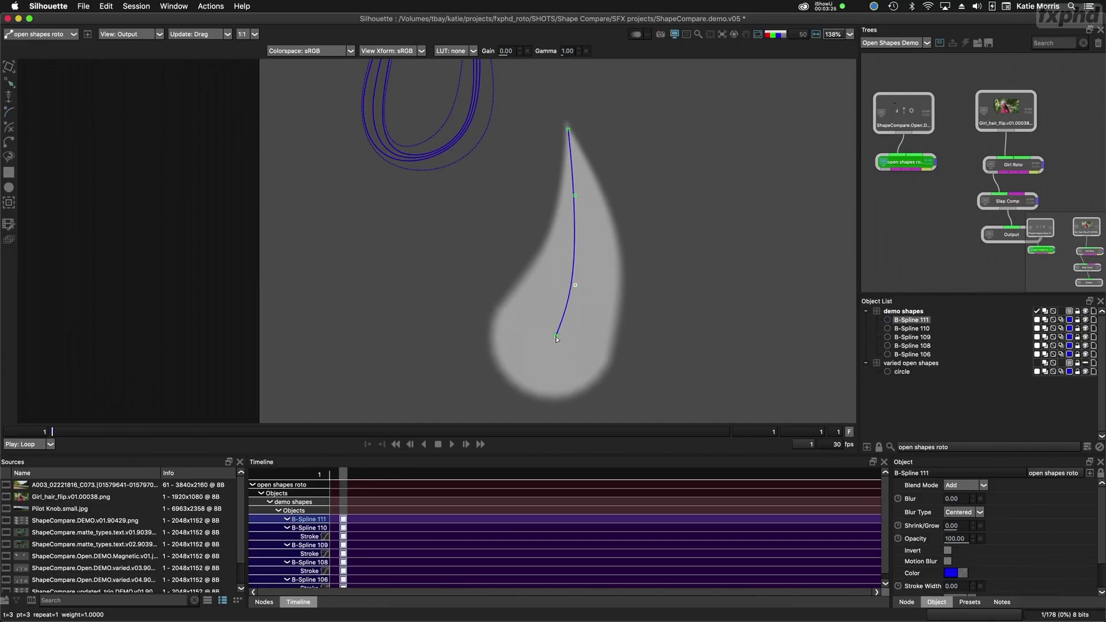
{"action": "left_click_drag", "start_coordinate": [555, 337], "coordinate": [554, 339]}
{"action": "left_click_drag", "start_coordinate": [575, 284], "coordinate": [575, 292]}
{"action": "left_click_drag", "start_coordinate": [554, 339], "coordinate": [555, 341]}
Step: Set the teardrop spline's stroke width to 2 and its cap style to Round
{"action": "scroll", "coordinate": [971, 549], "scroll_direction": "down", "scroll_amount": 3}
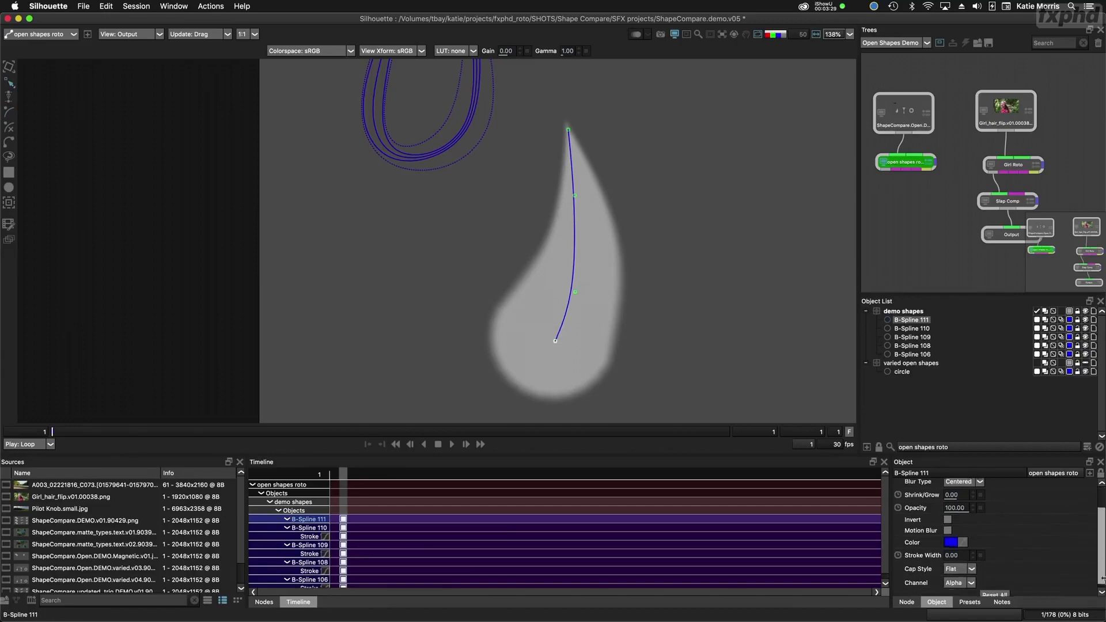
{"action": "left_click", "coordinate": [951, 551]}
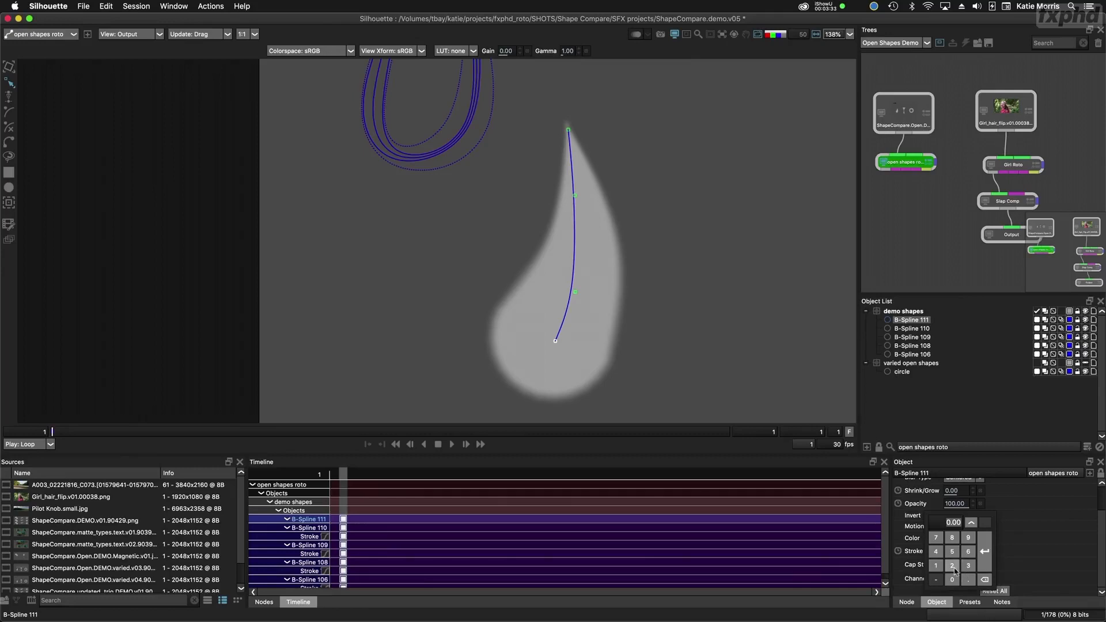
{"action": "left_click", "coordinate": [952, 565]}
{"action": "left_click", "coordinate": [984, 551]}
{"action": "left_click", "coordinate": [957, 564]}
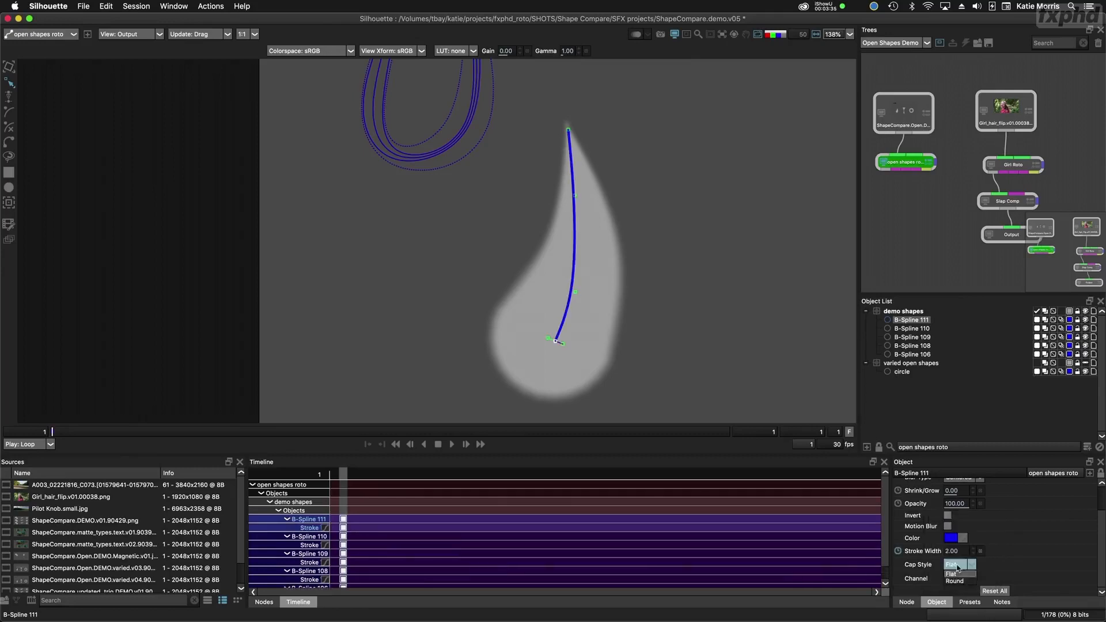
{"action": "left_click", "coordinate": [954, 582]}
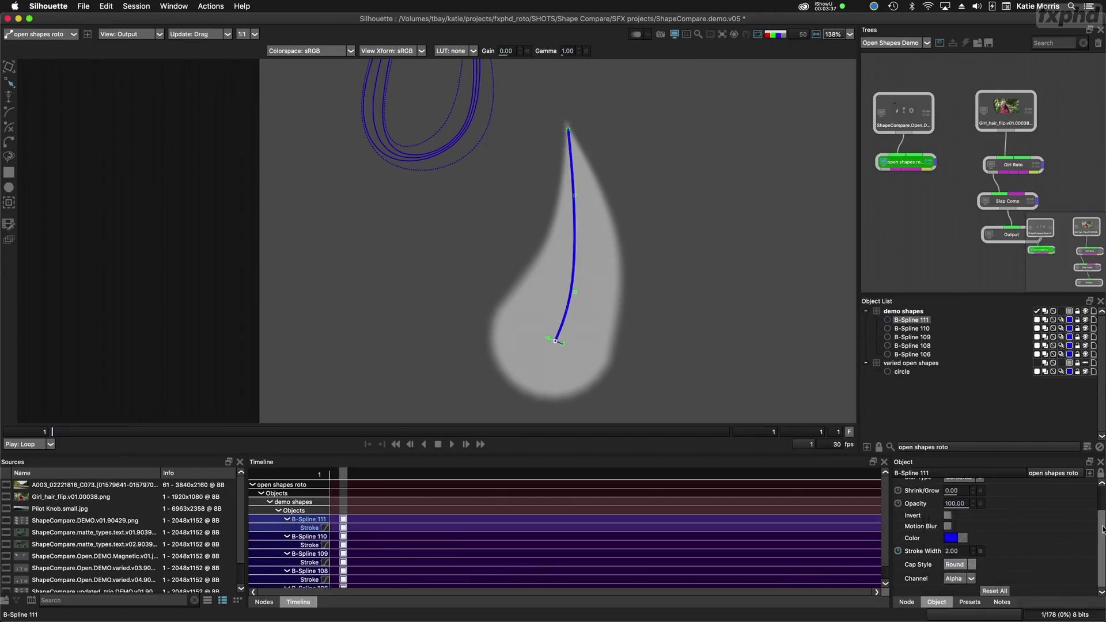
Step: Set the teardrop spline's blur to 5
{"action": "scroll", "coordinate": [1089, 541], "scroll_direction": "up", "scroll_amount": 2}
{"action": "left_click", "coordinate": [951, 499]}
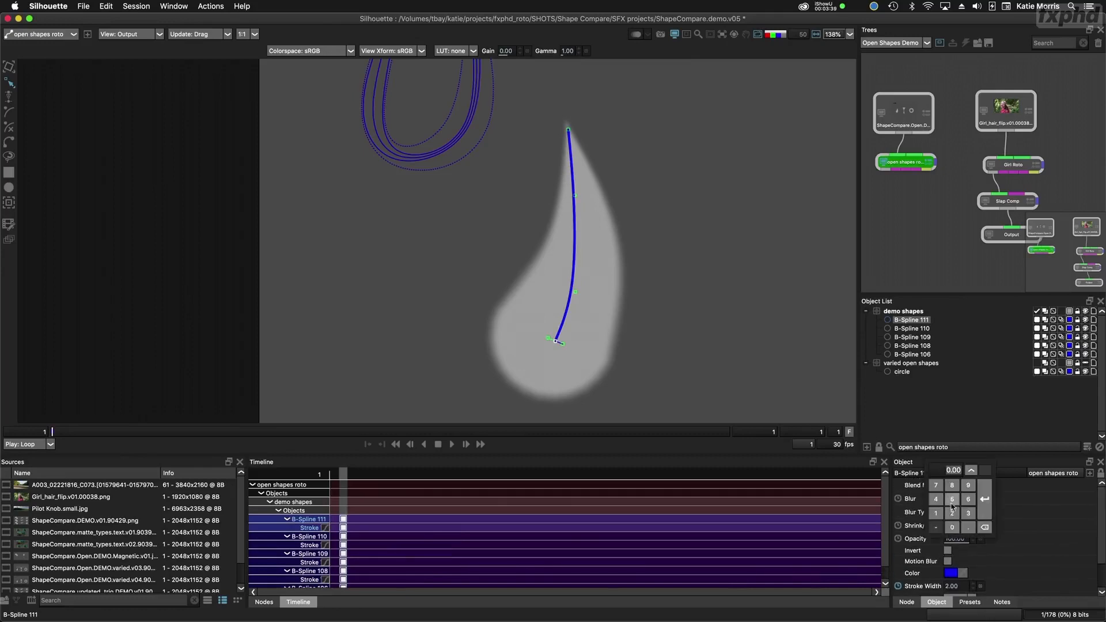
{"action": "left_click", "coordinate": [952, 499]}
{"action": "left_click", "coordinate": [984, 506]}
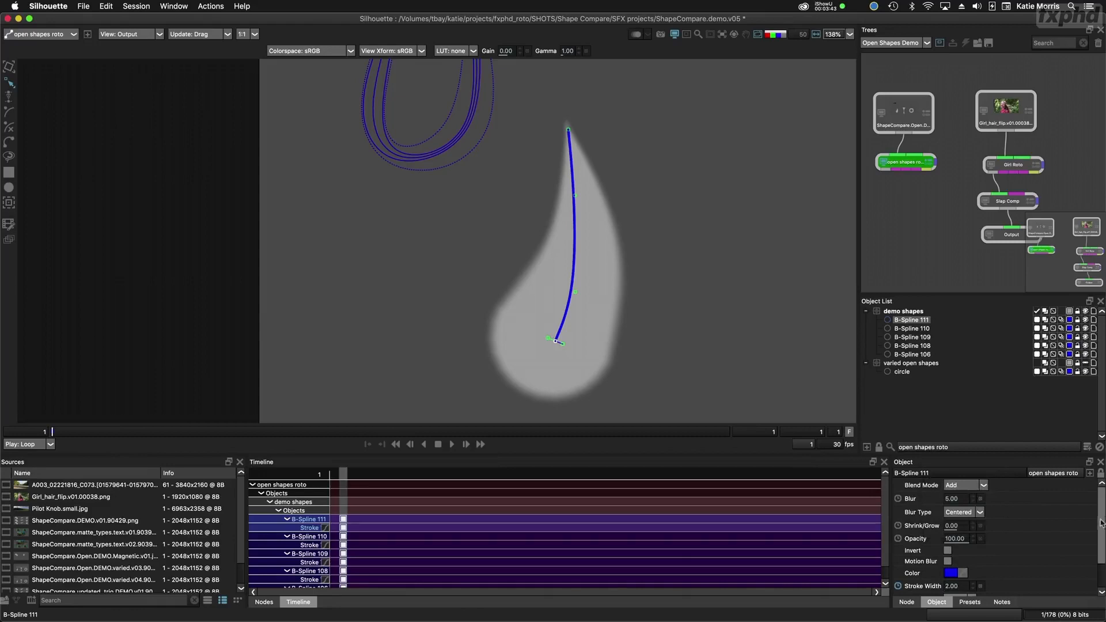
{"action": "scroll", "coordinate": [1099, 518], "scroll_direction": "down", "scroll_amount": 2}
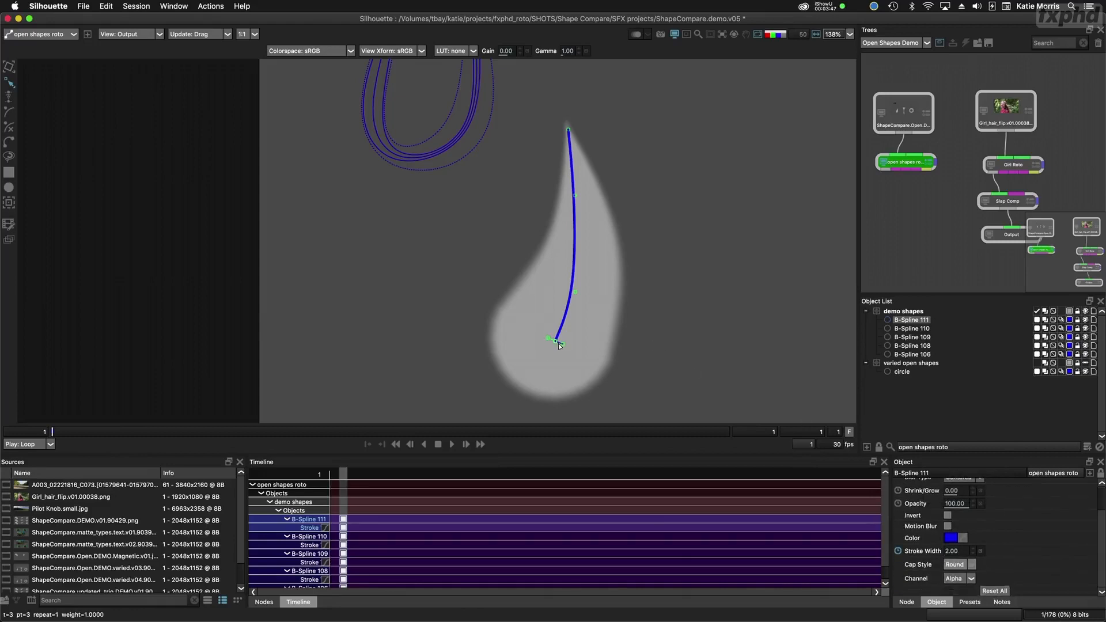
Step: Widen the stroke at the spline's lowest point in the bulb and pull its feather slightly outward
{"action": "scroll", "coordinate": [559, 345], "scroll_direction": "up", "scroll_amount": 2}
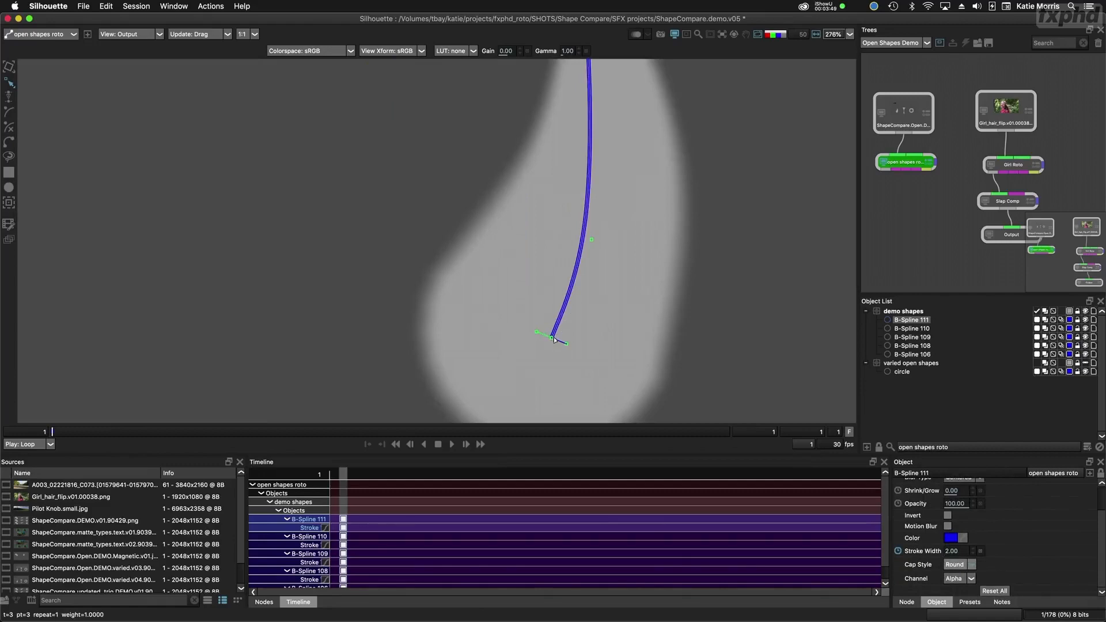
{"action": "scroll", "coordinate": [556, 341], "scroll_direction": "down", "scroll_amount": 2}
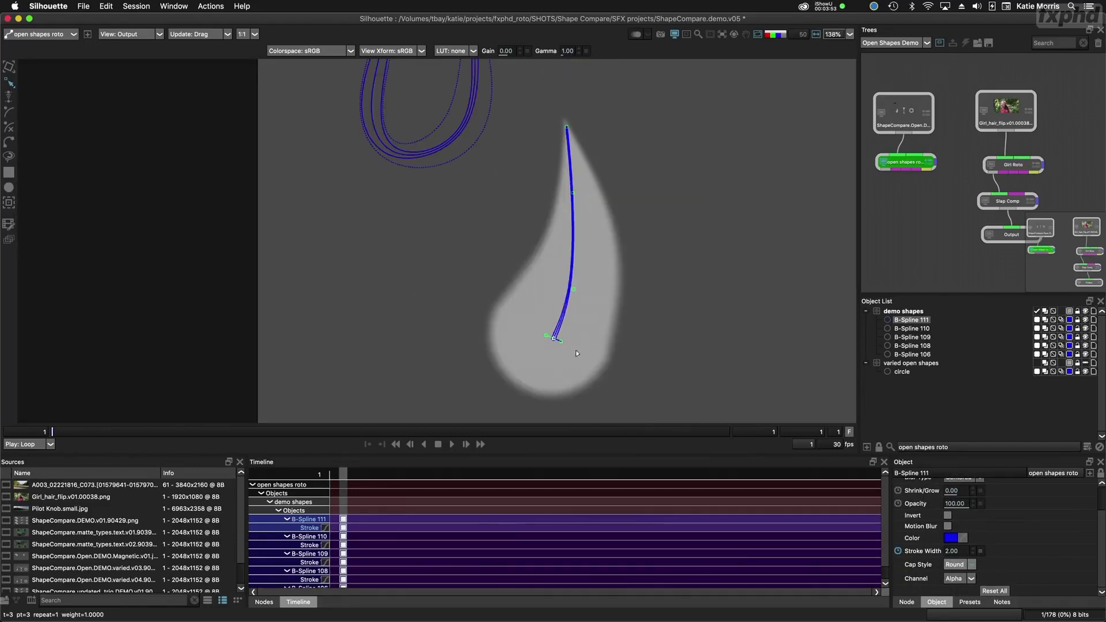
{"action": "left_click_drag", "start_coordinate": [577, 353], "coordinate": [629, 379]}
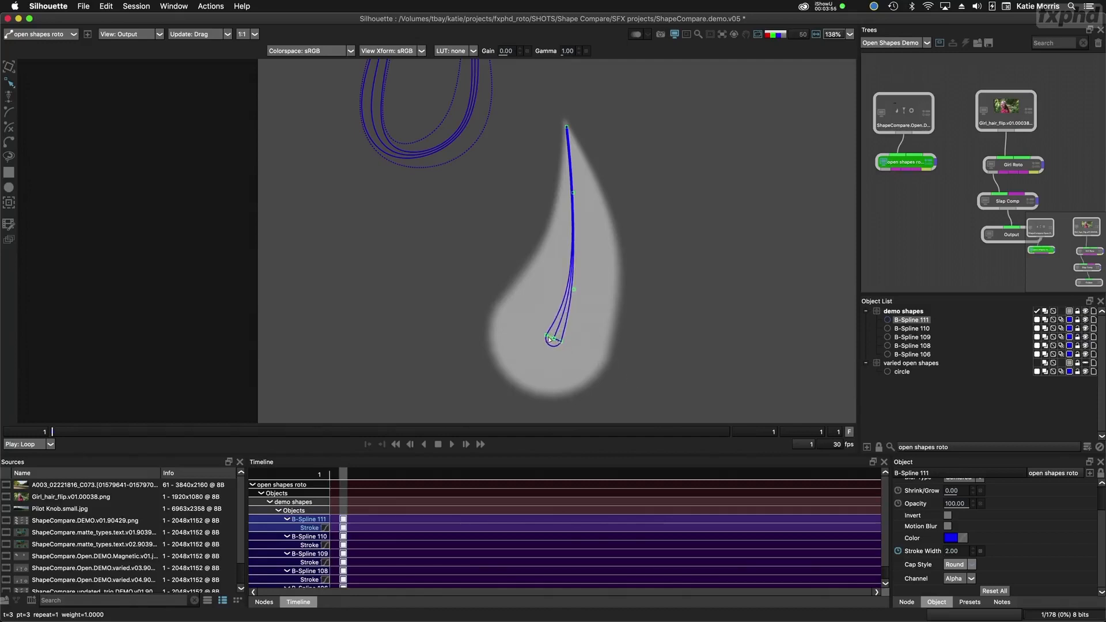
{"action": "left_click_drag", "start_coordinate": [552, 339], "coordinate": [541, 342]}
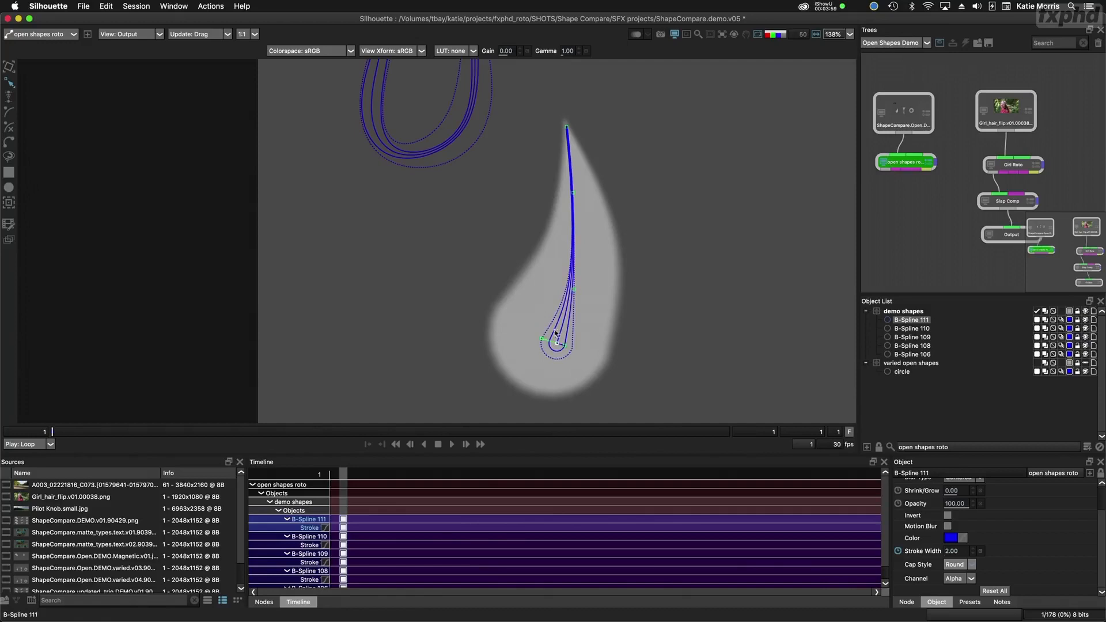
Step: Shift the spline's upper point toward the teardrop's centre and widen the stroke at the two middle points
{"action": "left_click", "coordinate": [573, 290]}
{"action": "left_click_drag", "start_coordinate": [582, 291], "coordinate": [666, 289]}
{"action": "mouse_move", "coordinate": [575, 193]}
{"action": "left_mouse_down"}
{"action": "mouse_move", "coordinate": [654, 189]}
{"action": "mouse_move", "coordinate": [584, 198]}
{"action": "left_mouse_up"}
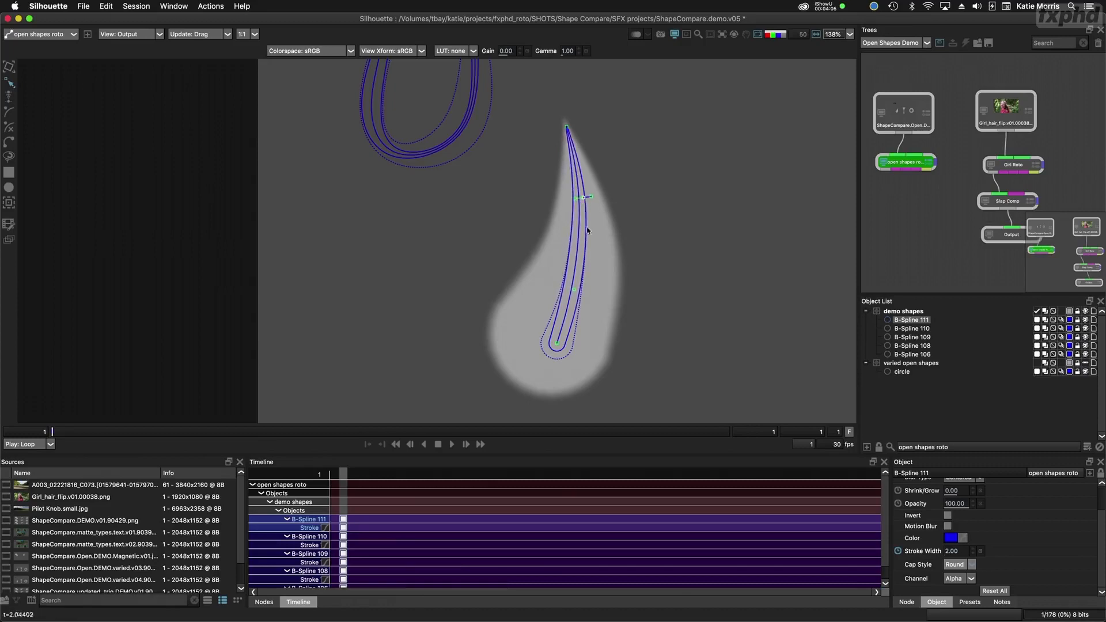
{"action": "left_click_drag", "start_coordinate": [574, 289], "coordinate": [604, 303]}
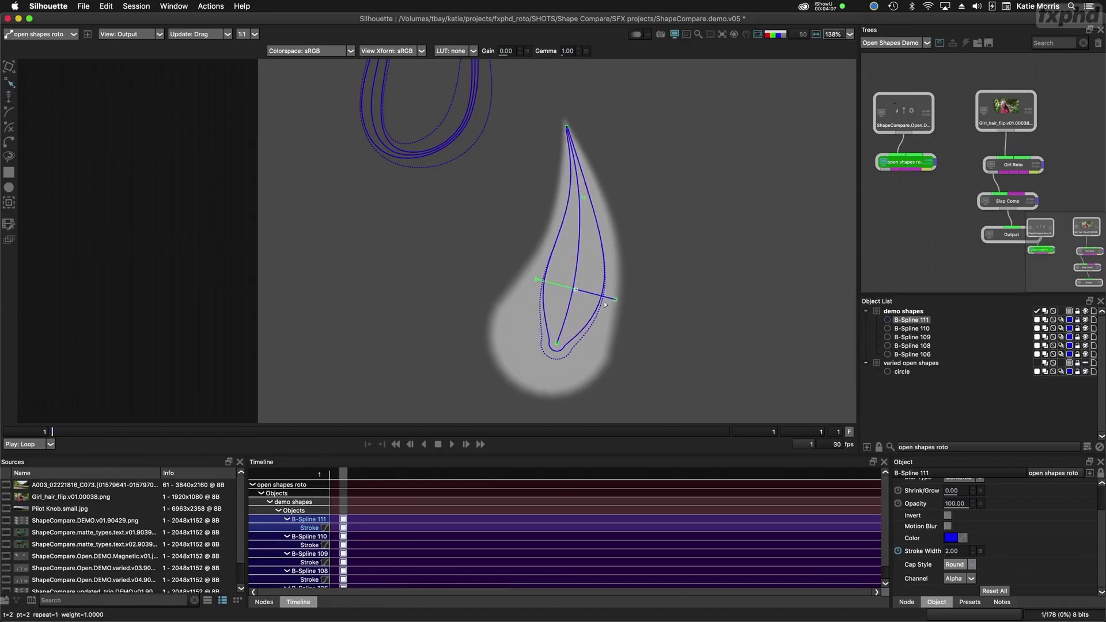
Step: Widen the stroke at the lowest point to fill the bulb, extend its feather to the soft edge and nudge the point
{"action": "left_click", "coordinate": [557, 344]}
{"action": "left_click_drag", "start_coordinate": [556, 343], "coordinate": [595, 364]}
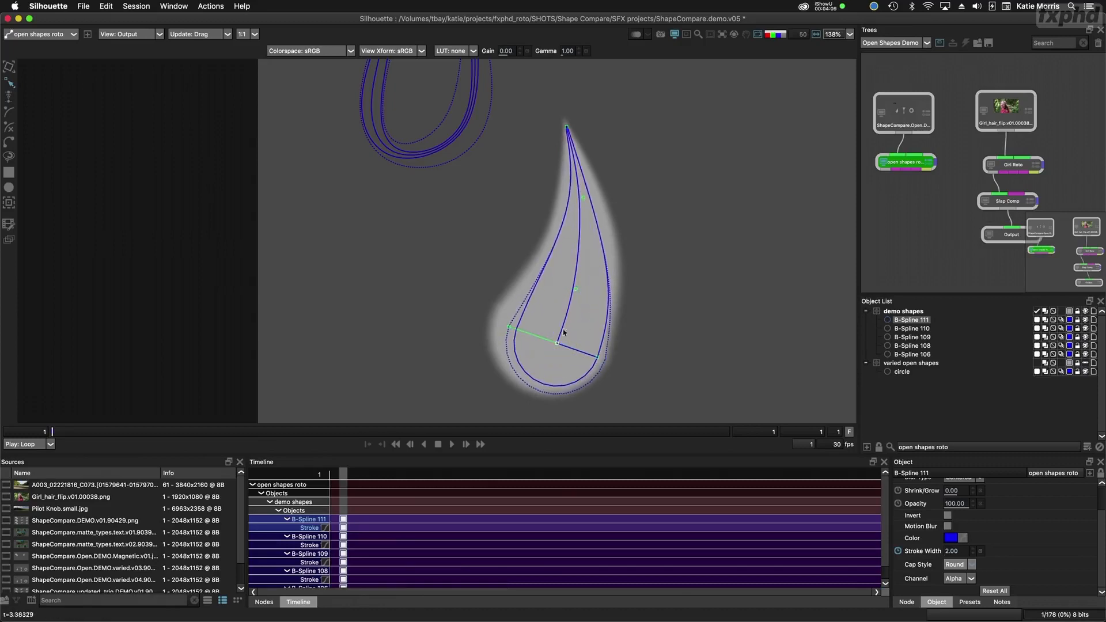
{"action": "left_click_drag", "start_coordinate": [508, 327], "coordinate": [499, 323]}
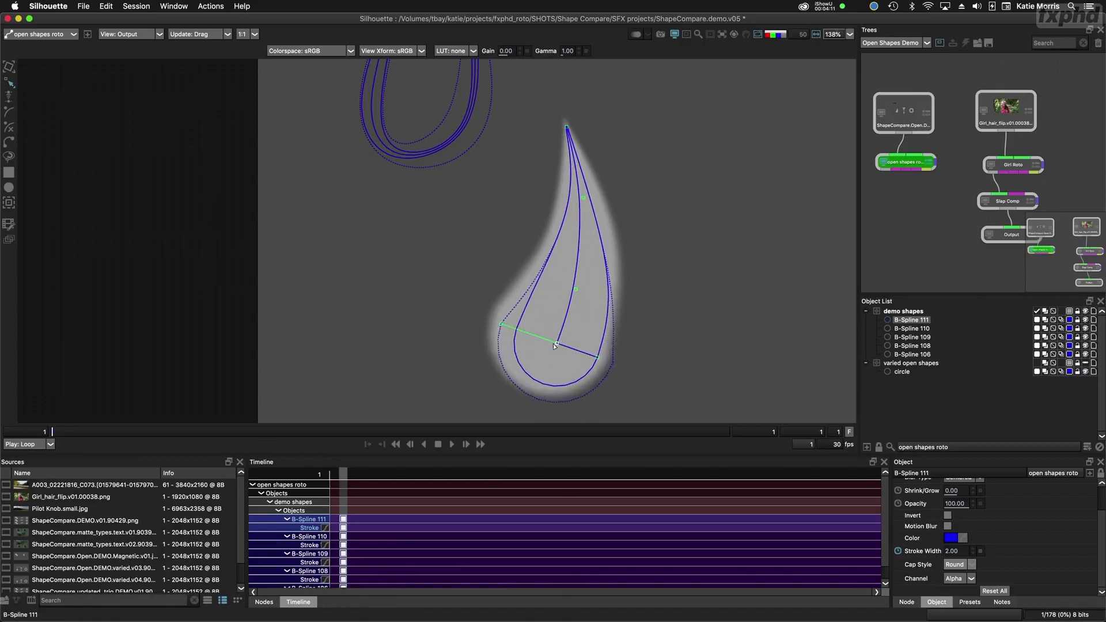
{"action": "left_click_drag", "start_coordinate": [557, 343], "coordinate": [554, 339]}
Step: Extend the feather at the two middle points to the teardrop's soft edge and nudge those points to centre the stroke
{"action": "left_click", "coordinate": [575, 290]}
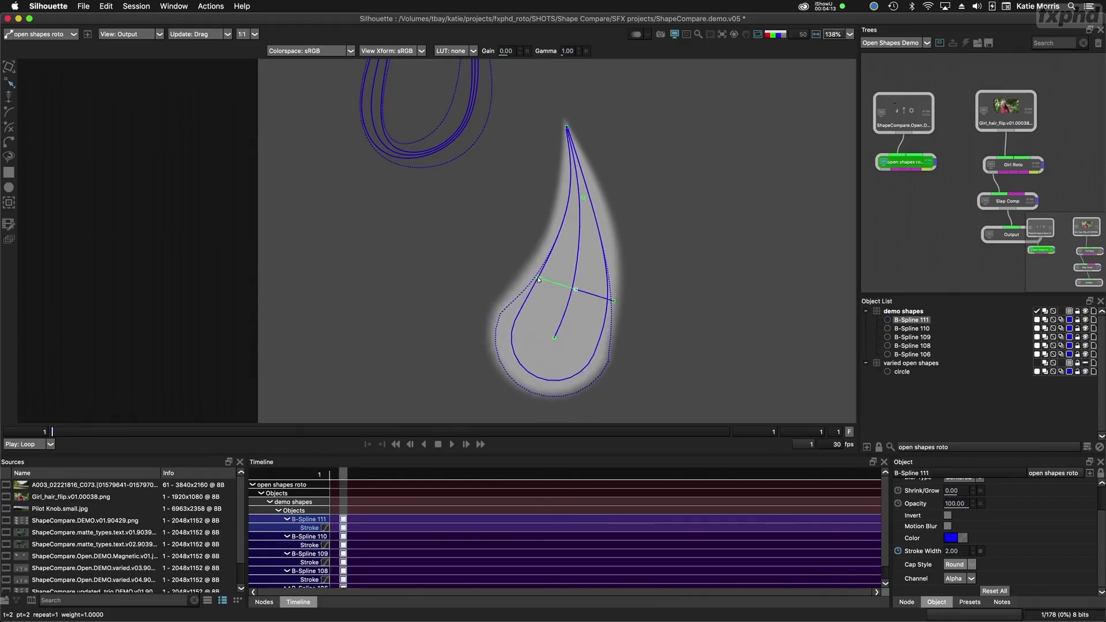
{"action": "left_click_drag", "start_coordinate": [536, 277], "coordinate": [525, 273]}
{"action": "left_click", "coordinate": [582, 198]}
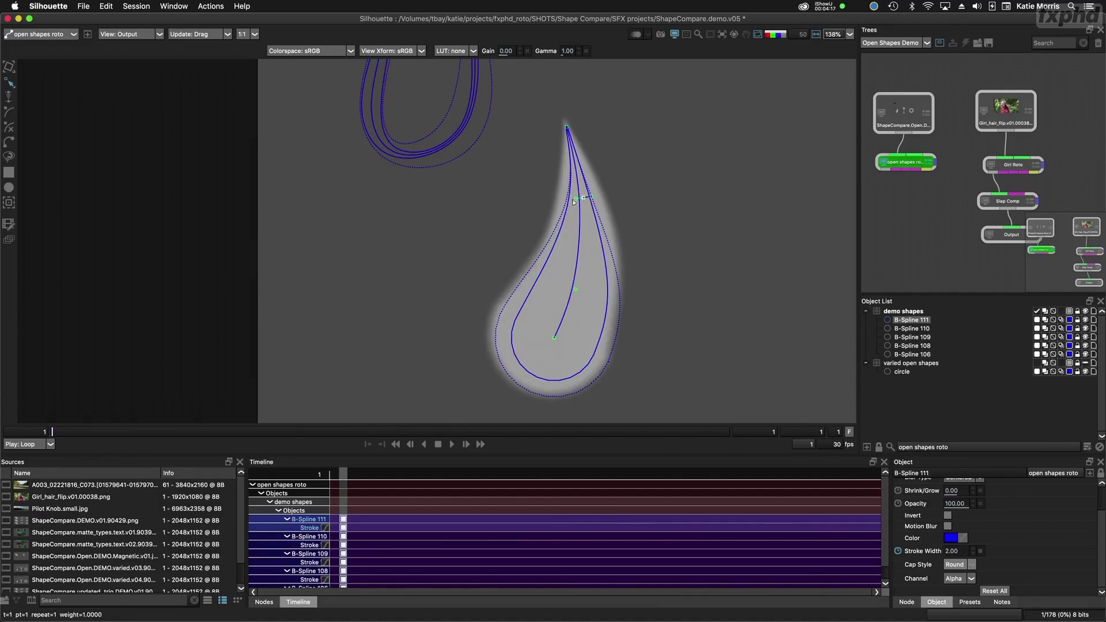
{"action": "left_click_drag", "start_coordinate": [575, 200], "coordinate": [579, 199]}
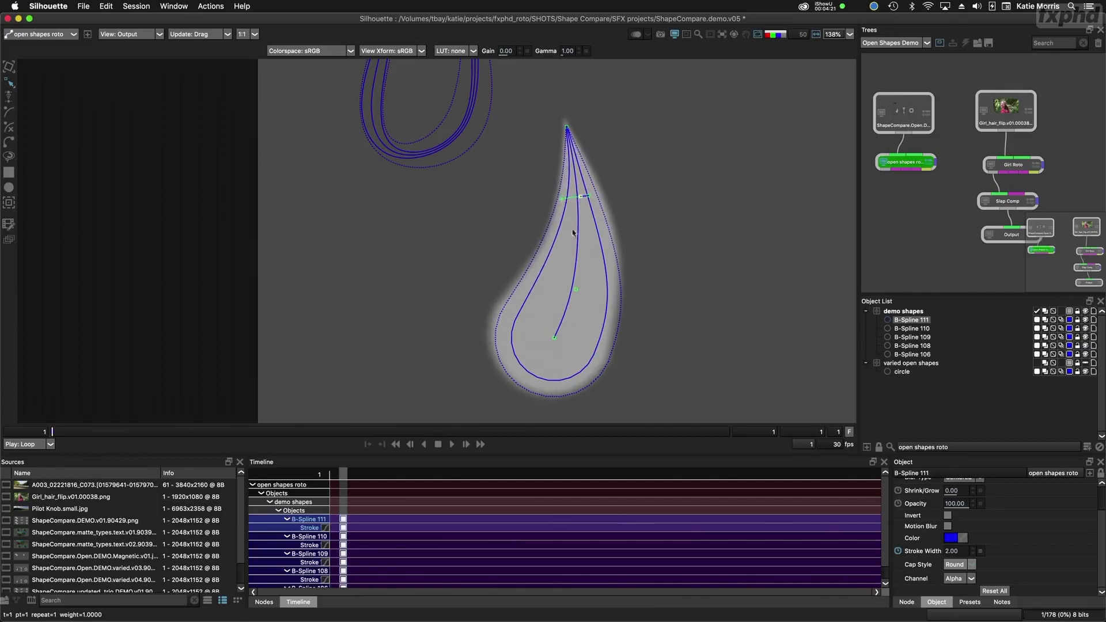
{"action": "left_click", "coordinate": [575, 290]}
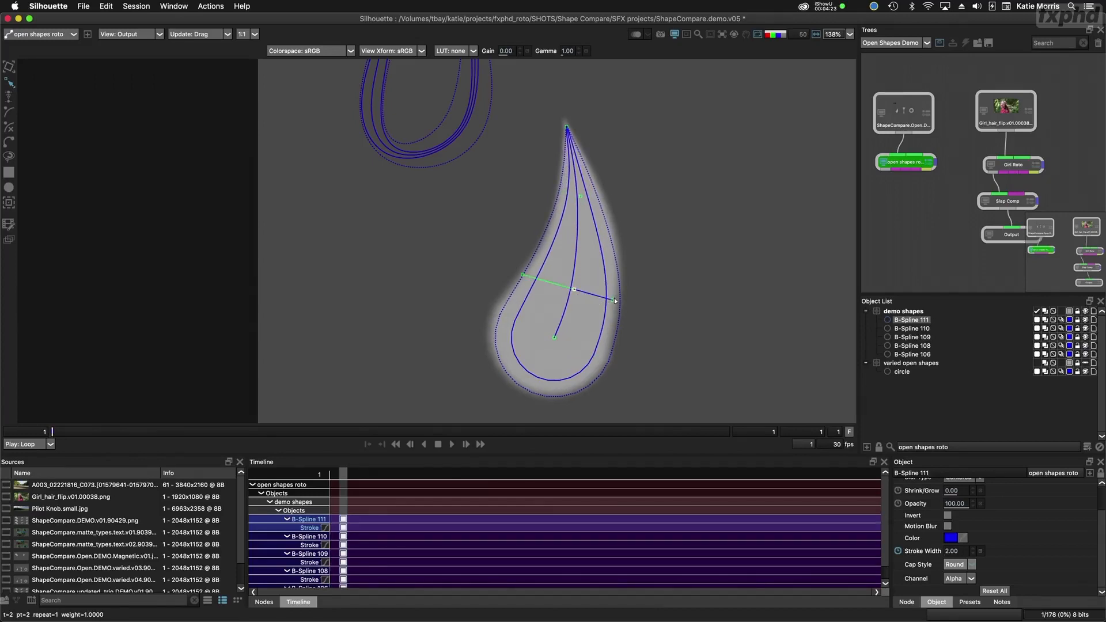
{"action": "left_click_drag", "start_coordinate": [575, 290], "coordinate": [577, 284]}
Step: Refine the lowest point's position, width and feather to fit the bulb, then check the fit with the colour overlay
{"action": "left_click", "coordinate": [554, 338]}
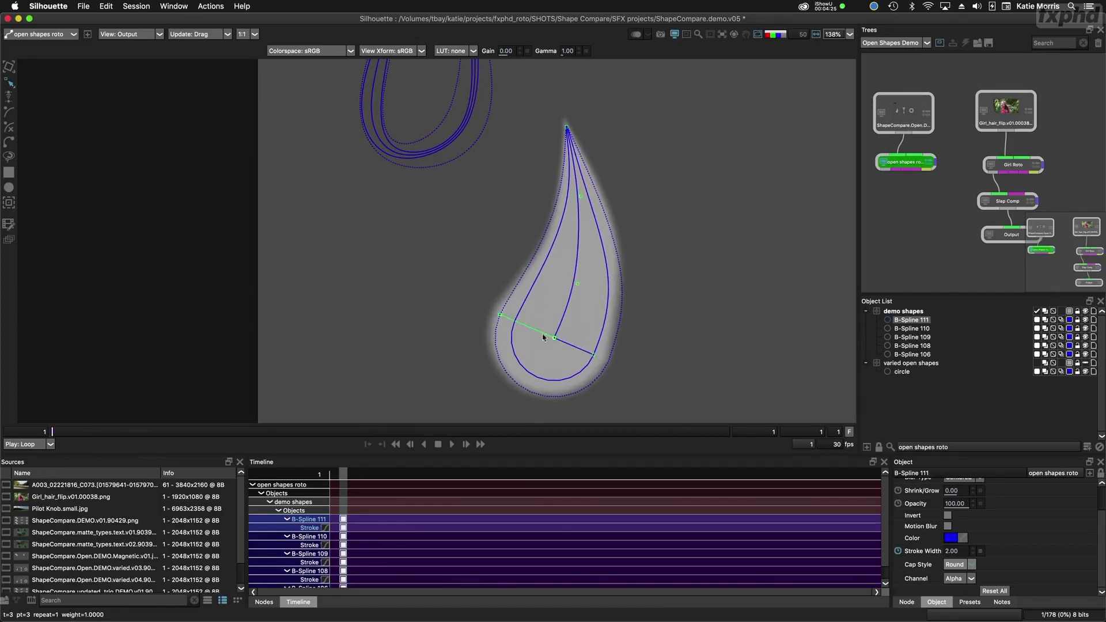
{"action": "left_click_drag", "start_coordinate": [498, 315], "coordinate": [496, 313]}
{"action": "left_click_drag", "start_coordinate": [555, 340], "coordinate": [595, 359]}
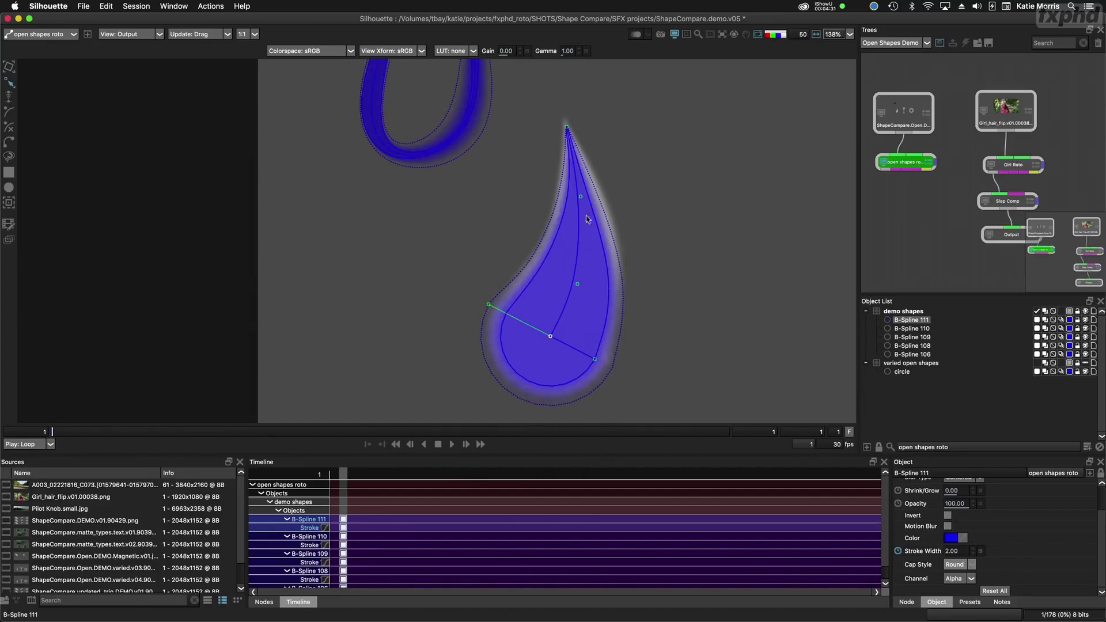
{"action": "key", "text": "a"}
{"action": "key", "text": "a"}
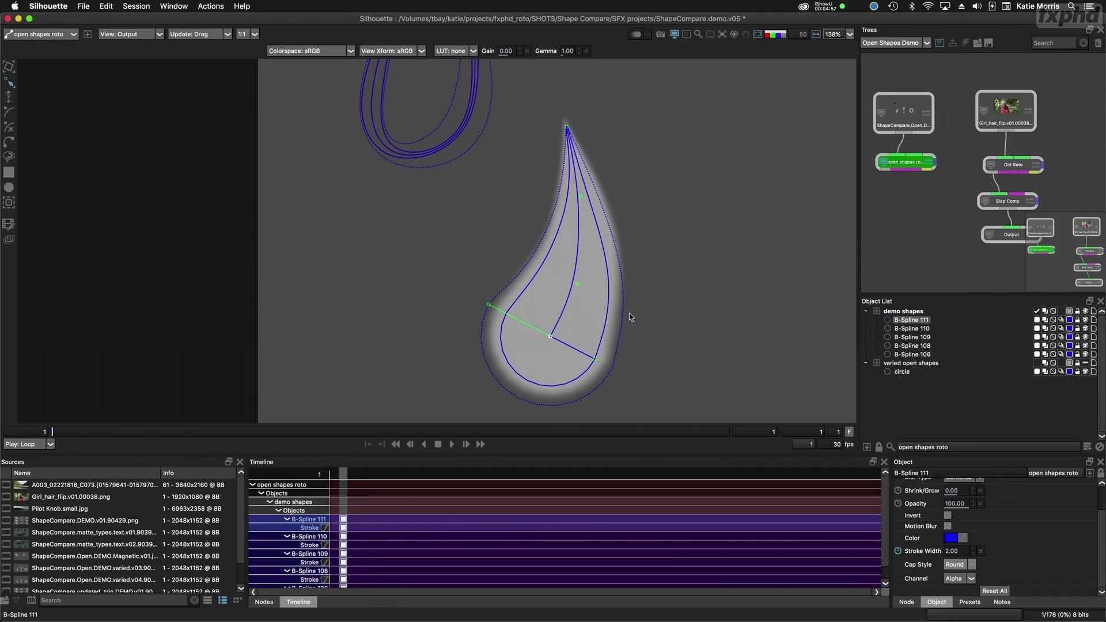
Step: Draw an open four-point B-Spline down the centre of the hourglass shape, from its top edge to its base
{"action": "scroll", "coordinate": [631, 316], "scroll_direction": "down", "scroll_amount": 3}
{"action": "left_click_drag", "start_coordinate": [472, 295], "coordinate": [463, 310]}
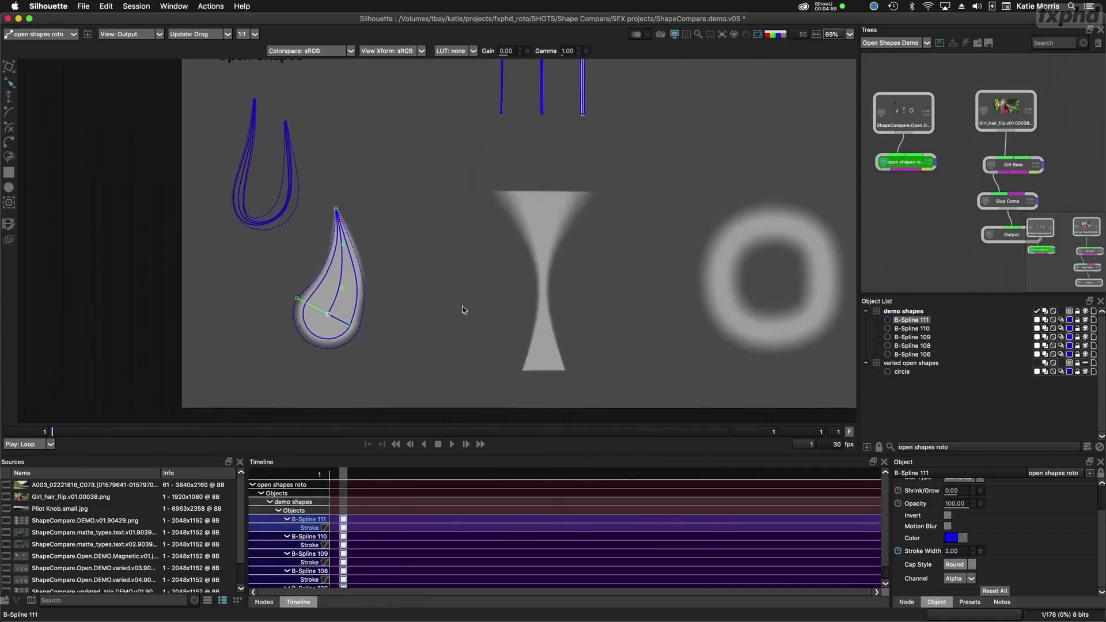
{"action": "left_click_drag", "start_coordinate": [535, 264], "coordinate": [543, 281]}
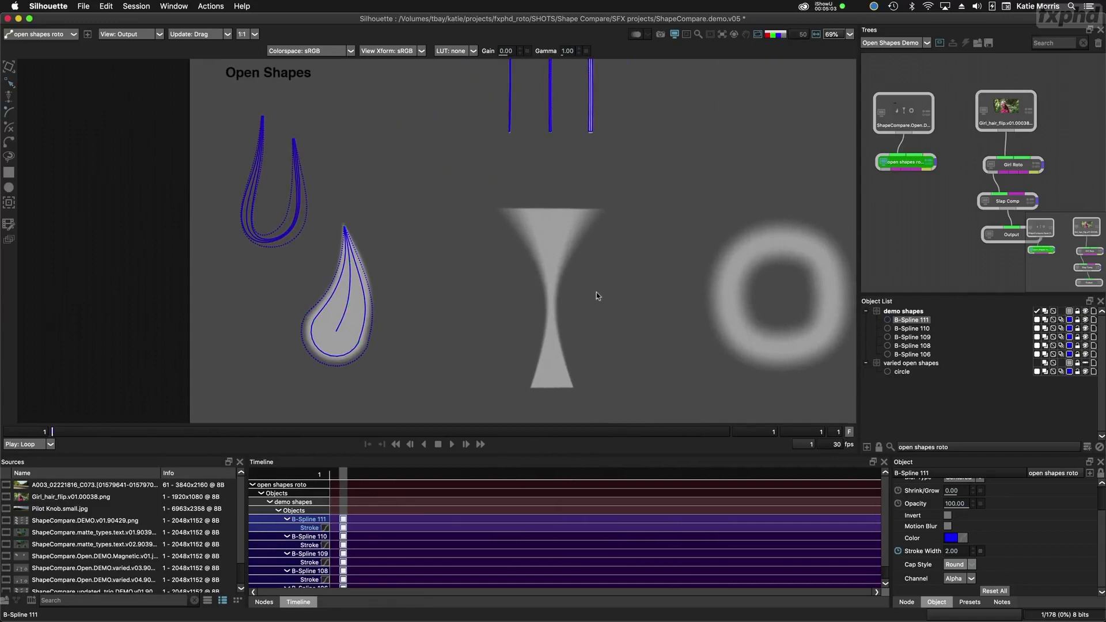
{"action": "left_click", "coordinate": [552, 213]}
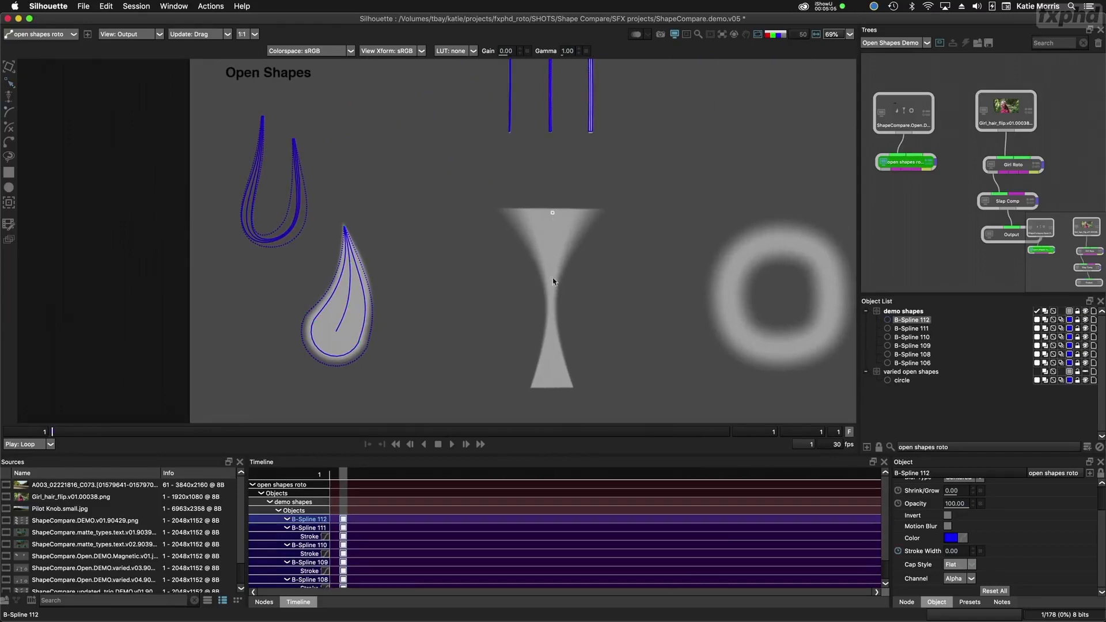
{"action": "left_click", "coordinate": [551, 279]}
{"action": "left_click", "coordinate": [550, 336]}
{"action": "left_click", "coordinate": [552, 383]}
{"action": "key", "text": "Return"}
{"action": "left_click_drag", "start_coordinate": [553, 384], "coordinate": [551, 385]}
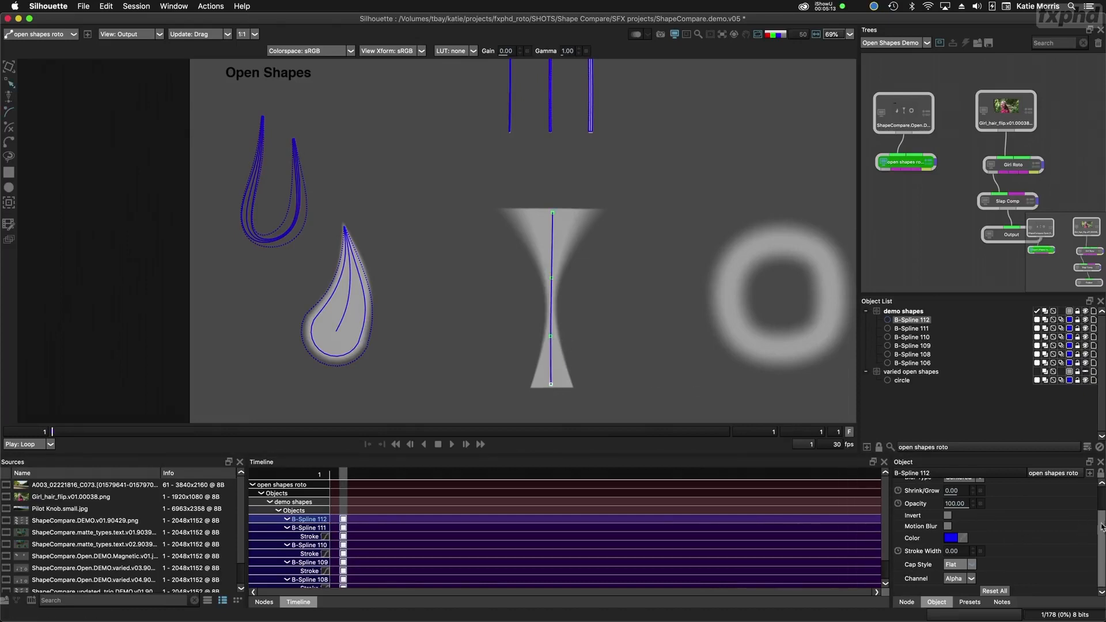
Step: Set the hourglass spline's stroke width to 5 and its blur to 2
{"action": "left_click", "coordinate": [951, 552]}
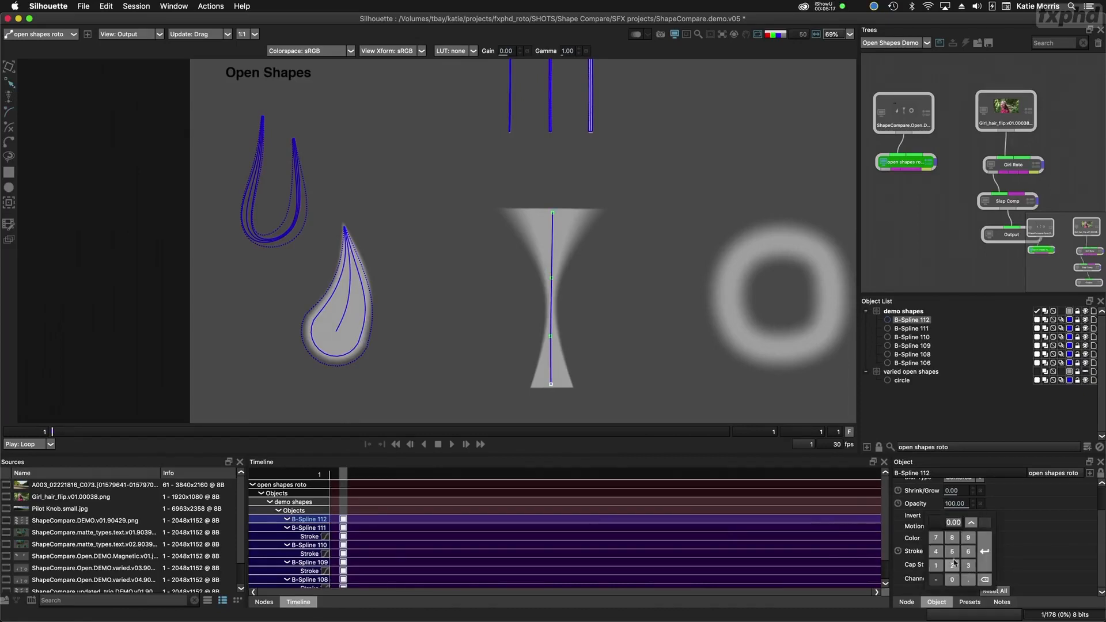
{"action": "left_click", "coordinate": [952, 551]}
{"action": "left_click", "coordinate": [985, 551]}
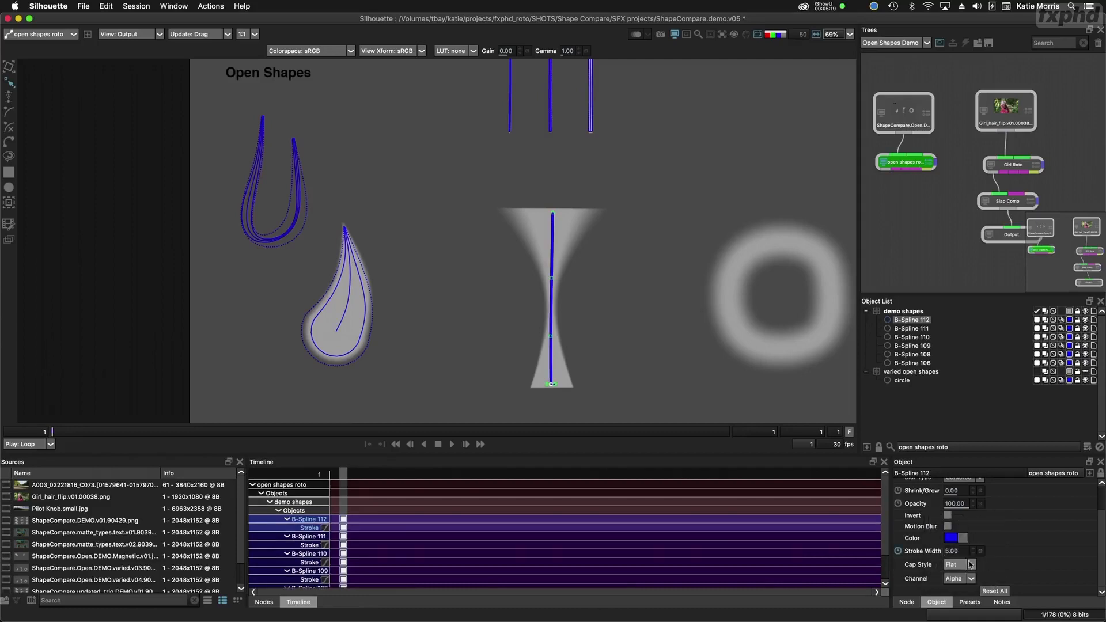
{"action": "scroll", "coordinate": [959, 548], "scroll_direction": "up", "scroll_amount": 3}
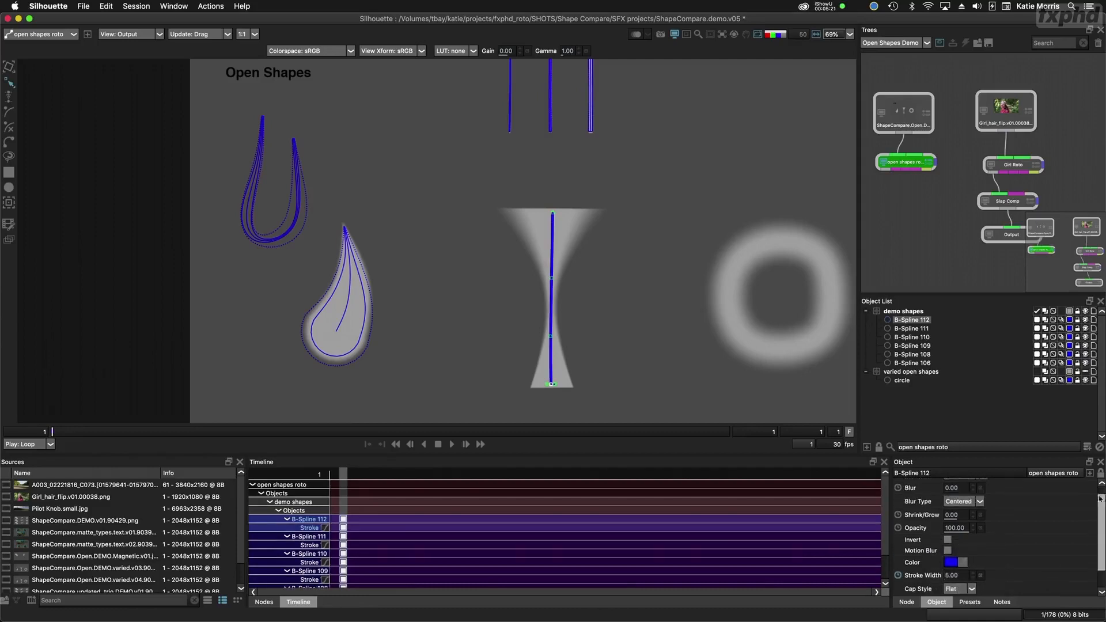
{"action": "left_click", "coordinate": [953, 499]}
{"action": "left_click", "coordinate": [952, 512]}
{"action": "left_click", "coordinate": [985, 499]}
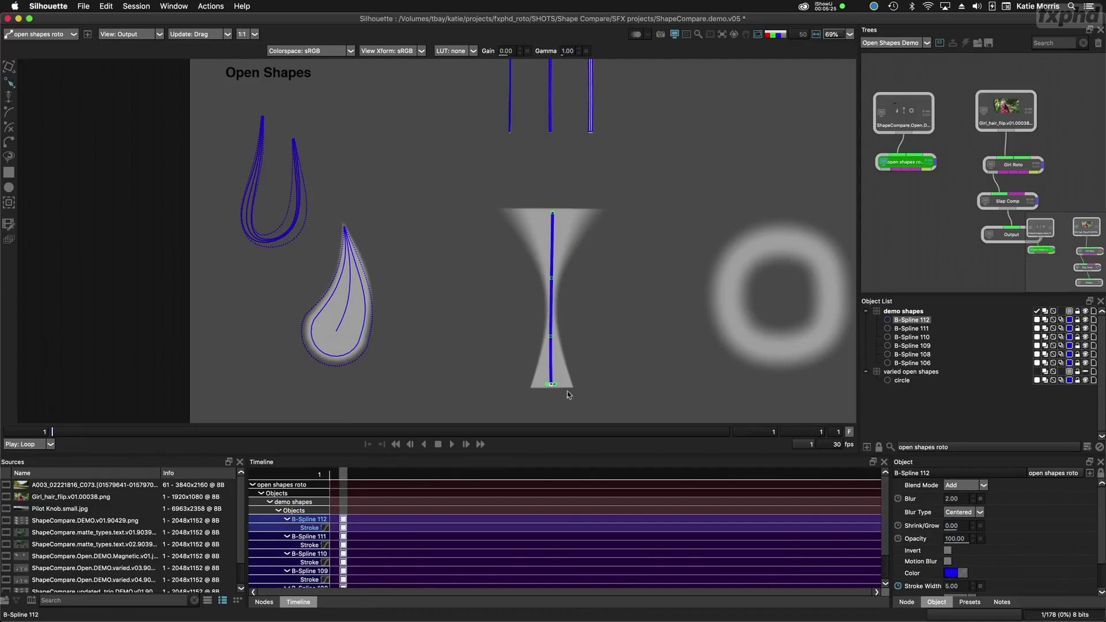
Step: Widen the stroke at the hourglass's base to its lower corners and adjust the width at the point above it
{"action": "scroll", "coordinate": [568, 395], "scroll_direction": "up", "scroll_amount": 2}
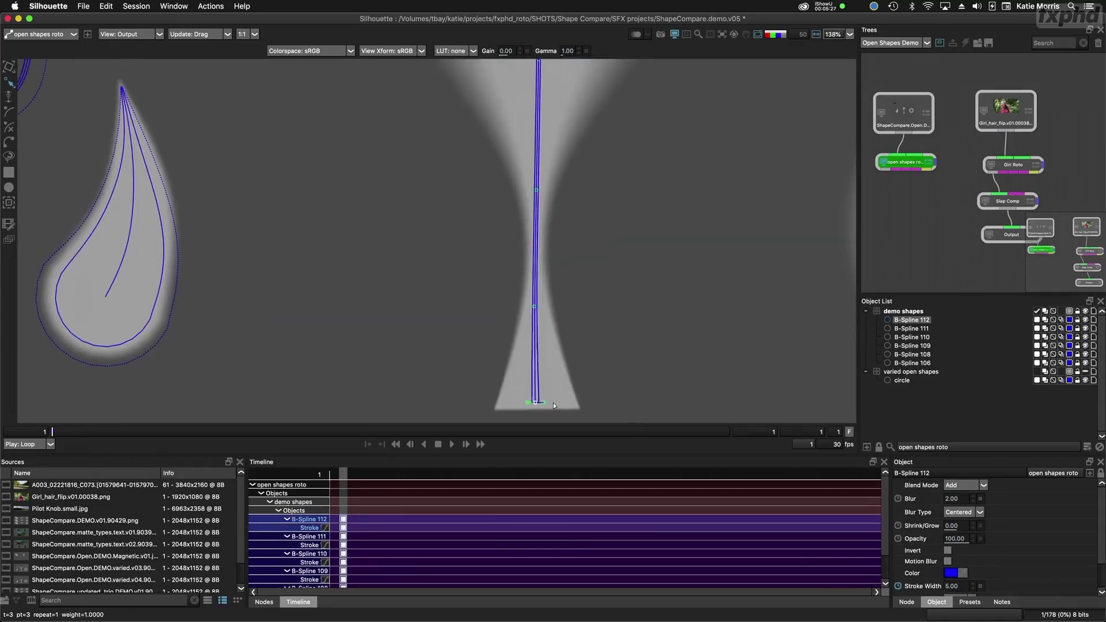
{"action": "left_click_drag", "start_coordinate": [553, 405], "coordinate": [571, 410]}
{"action": "left_click", "coordinate": [536, 306]}
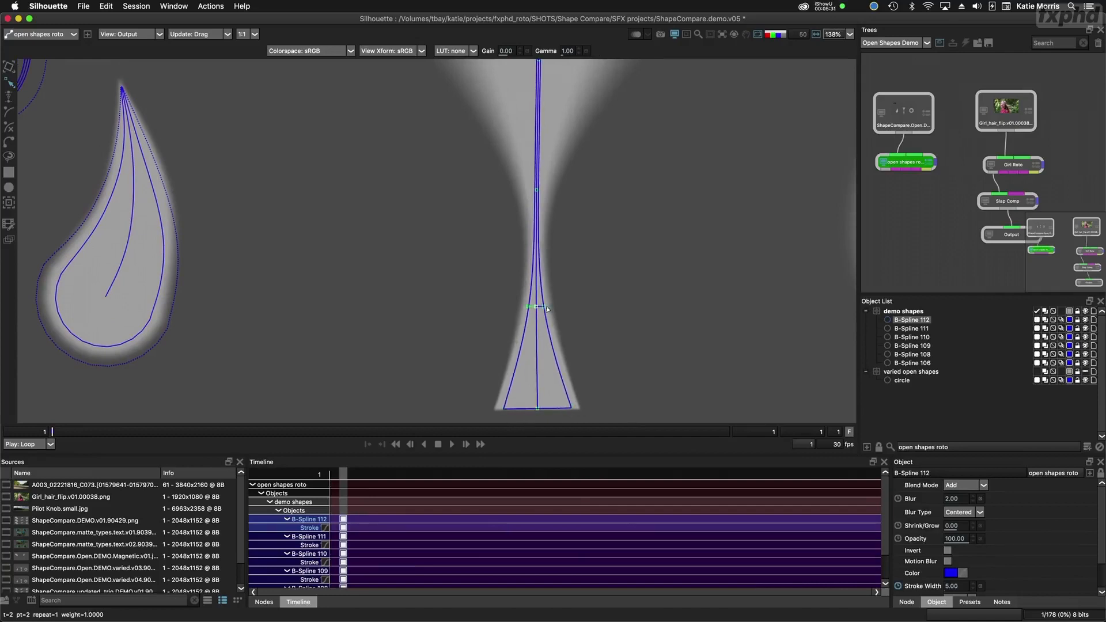
{"action": "left_click_drag", "start_coordinate": [546, 307], "coordinate": [559, 306]}
Step: Align the top point with the hourglass's upper edge and extend its stroke width and feather to the soft corners
{"action": "mouse_move", "coordinate": [552, 217]}
{"action": "left_mouse_down"}
{"action": "mouse_move", "coordinate": [535, 293]}
{"action": "mouse_move", "coordinate": [527, 267]}
{"action": "mouse_move", "coordinate": [540, 266]}
{"action": "left_mouse_up"}
{"action": "left_click", "coordinate": [524, 266]}
{"action": "mouse_move", "coordinate": [524, 135]}
{"action": "left_mouse_down"}
{"action": "mouse_move", "coordinate": [805, 126]}
{"action": "mouse_move", "coordinate": [524, 129]}
{"action": "left_mouse_up"}
{"action": "left_click_drag", "start_coordinate": [454, 130], "coordinate": [425, 128]}
{"action": "left_click_drag", "start_coordinate": [525, 130], "coordinate": [524, 129]}
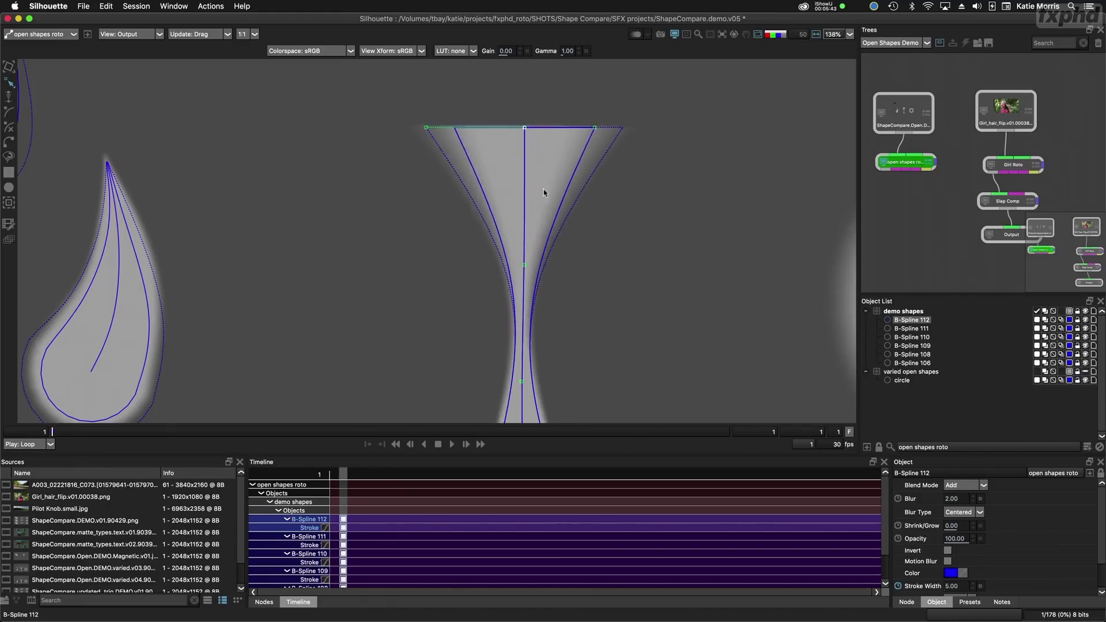
Step: Widen the stroke at the hourglass's base to its soft lower corners and adjust the width at the point above it
{"action": "key", "text": "s"}
{"action": "scroll", "coordinate": [551, 249], "scroll_direction": "down", "scroll_amount": 5}
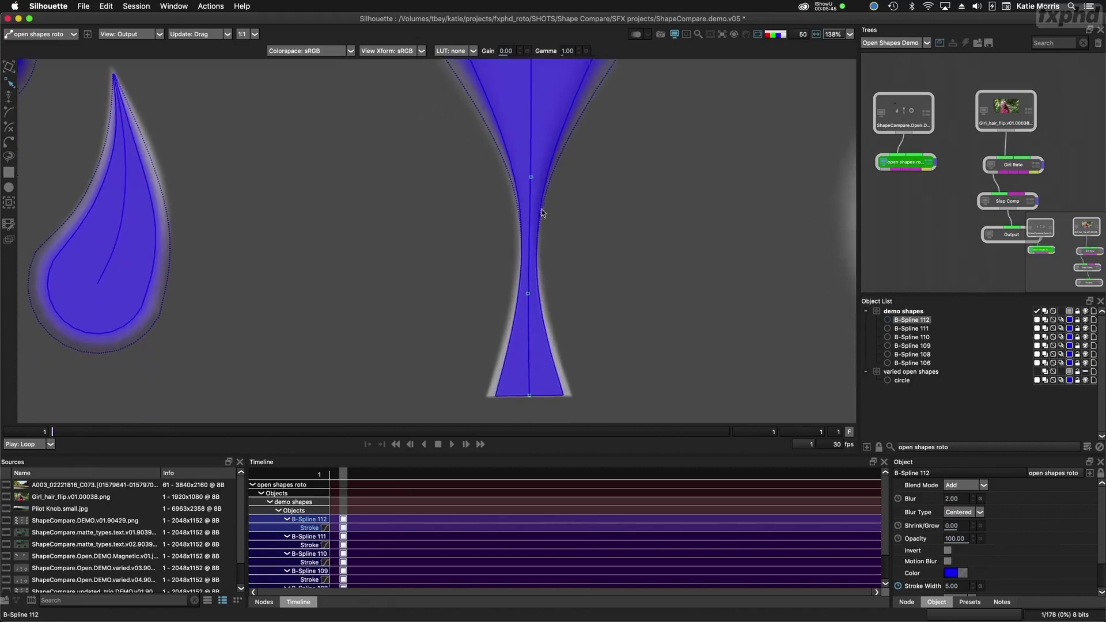
{"action": "left_click", "coordinate": [529, 395]}
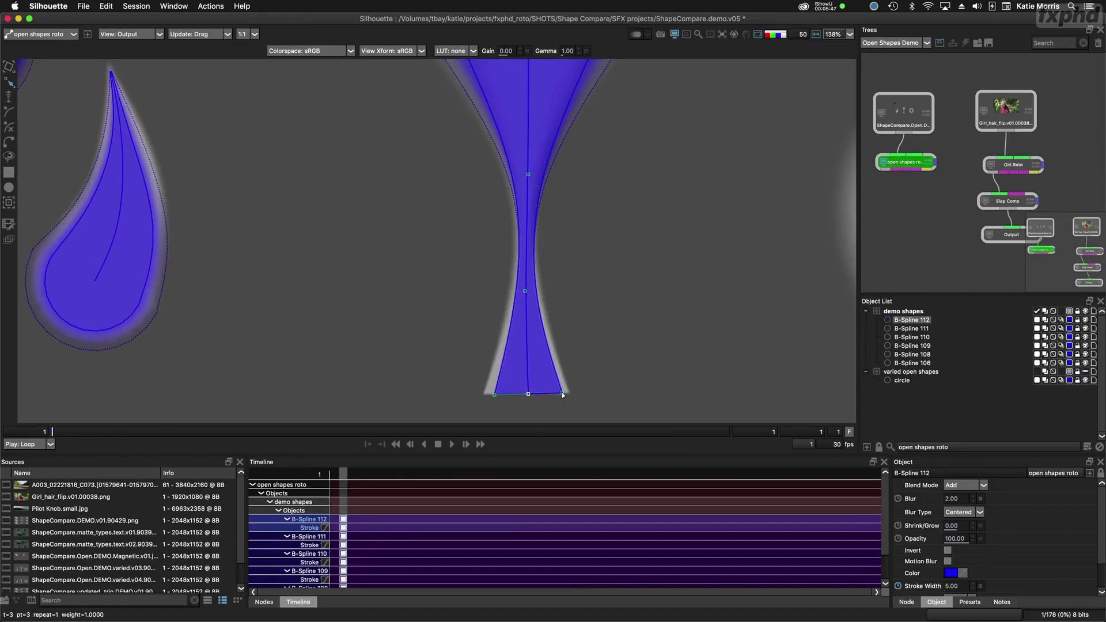
{"action": "left_click_drag", "start_coordinate": [562, 393], "coordinate": [529, 394]}
{"action": "left_click", "coordinate": [525, 292]}
{"action": "left_click_drag", "start_coordinate": [532, 292], "coordinate": [538, 420]}
{"action": "left_click_drag", "start_coordinate": [526, 223], "coordinate": [529, 174]}
Step: Check the hourglass's stroked shape as an alpha matte and return to the full image view
{"action": "key", "text": "a"}
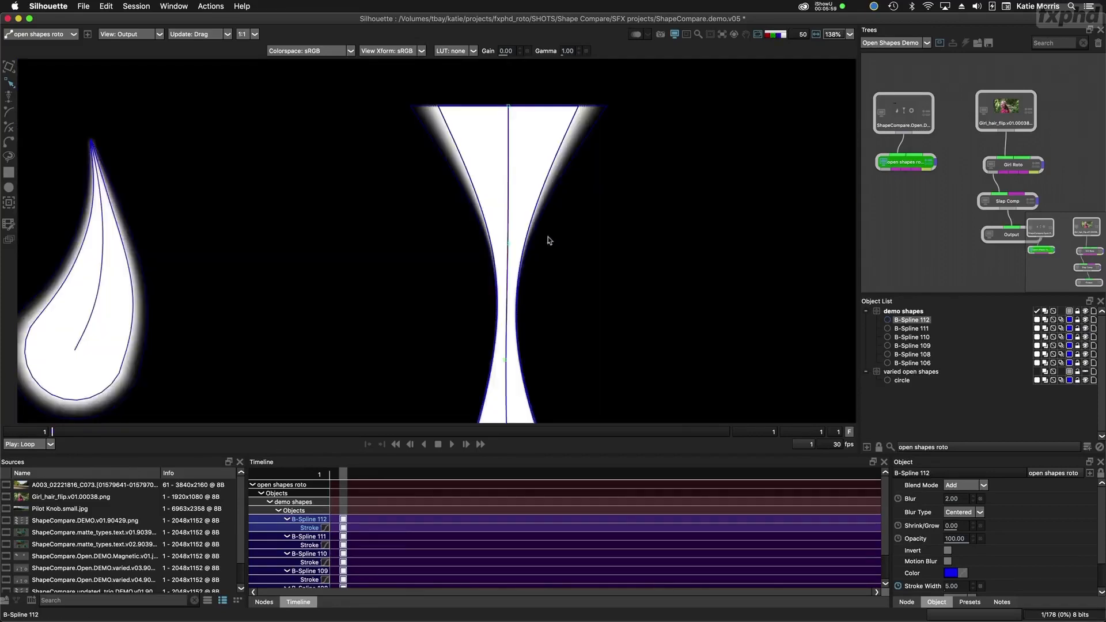
{"action": "key", "text": "a"}
{"action": "left_click_drag", "start_coordinate": [561, 264], "coordinate": [563, 232]}
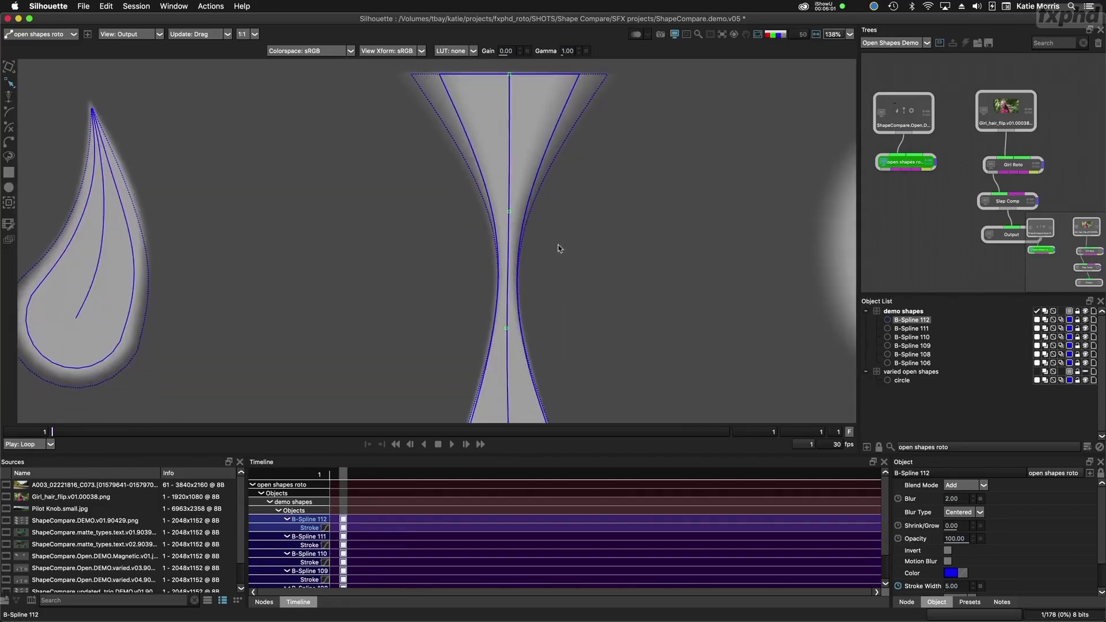
{"action": "key", "text": "o"}
{"action": "left_click_drag", "start_coordinate": [540, 269], "coordinate": [545, 280]}
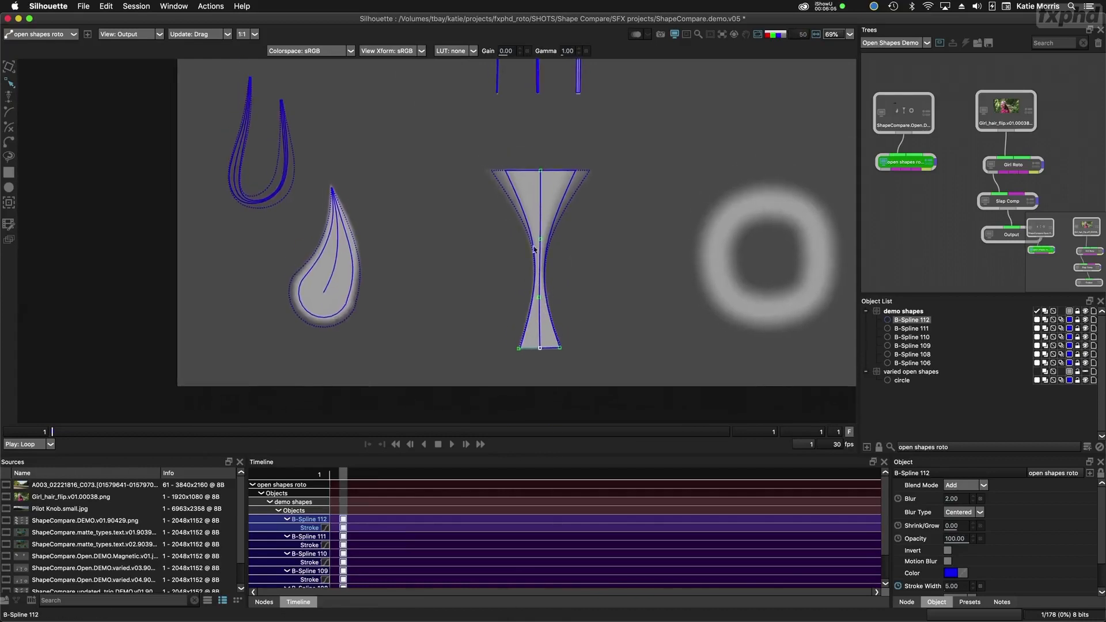
Step: Make the circle shape in the varied open shapes group visible over the blurred ring and select it
{"action": "left_click_drag", "start_coordinate": [587, 298], "coordinate": [458, 299]}
{"action": "left_click_drag", "start_coordinate": [637, 290], "coordinate": [622, 306]}
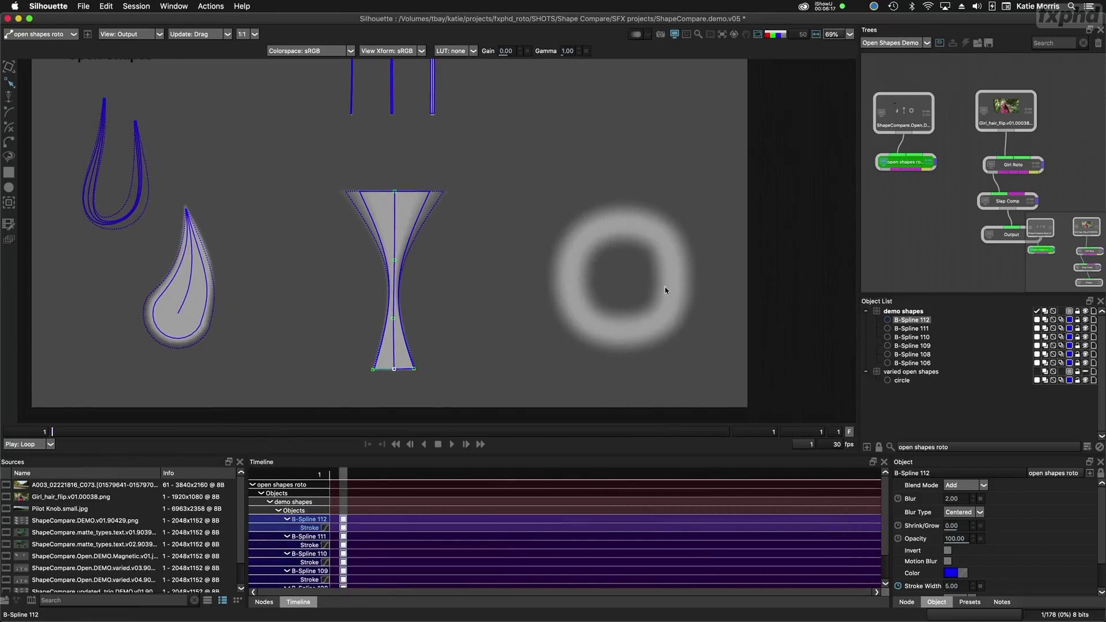
{"action": "left_click", "coordinate": [1093, 380]}
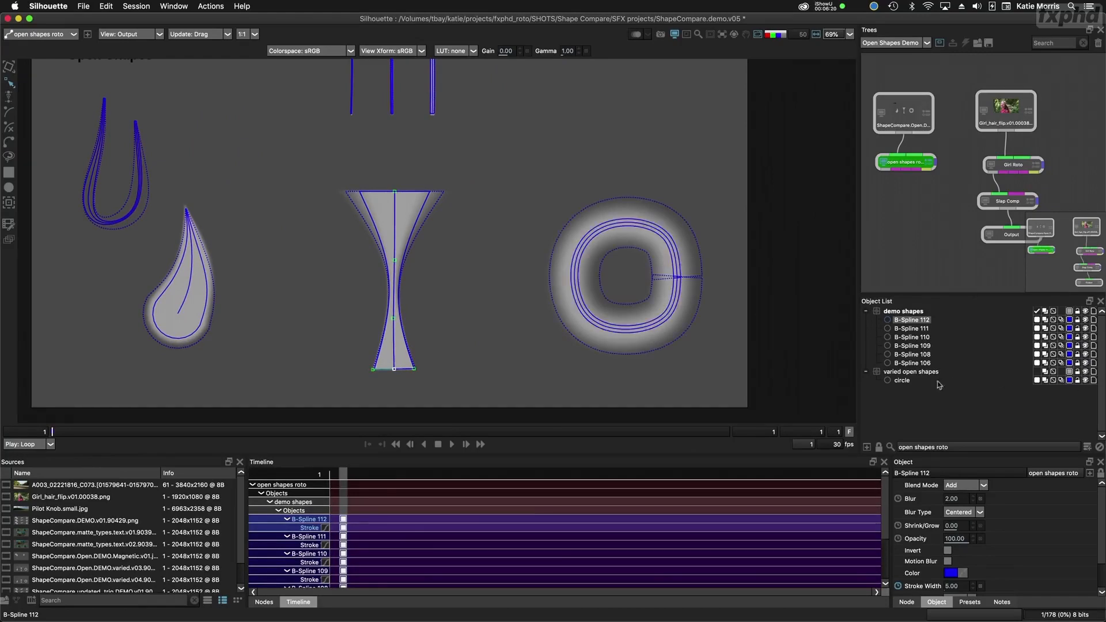
{"action": "left_click", "coordinate": [690, 257]}
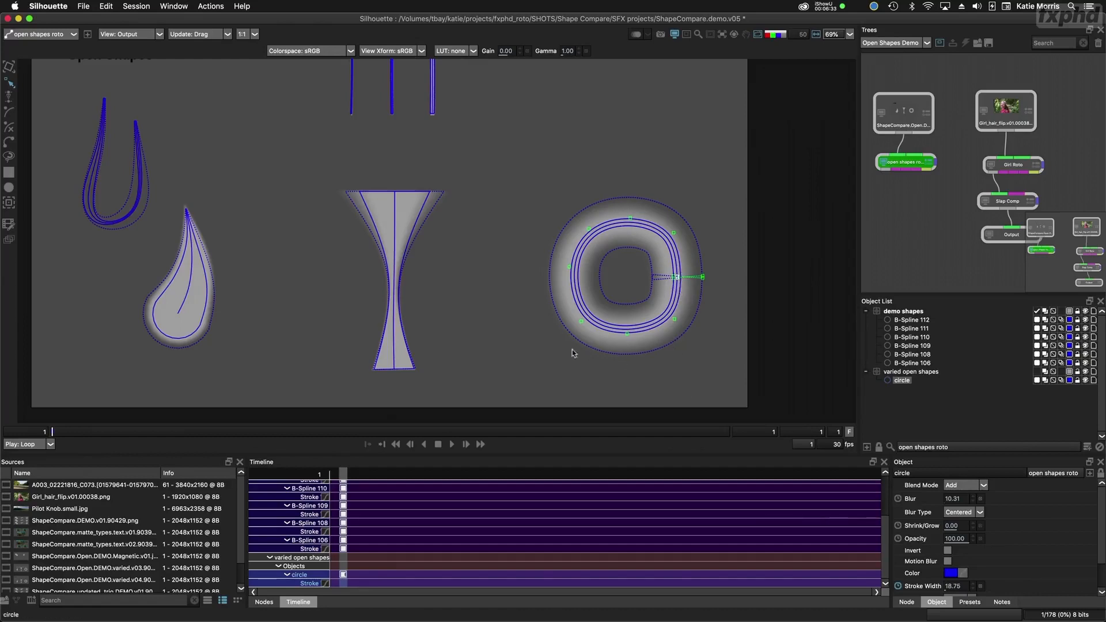
{"action": "left_click_drag", "start_coordinate": [572, 348], "coordinate": [617, 346]}
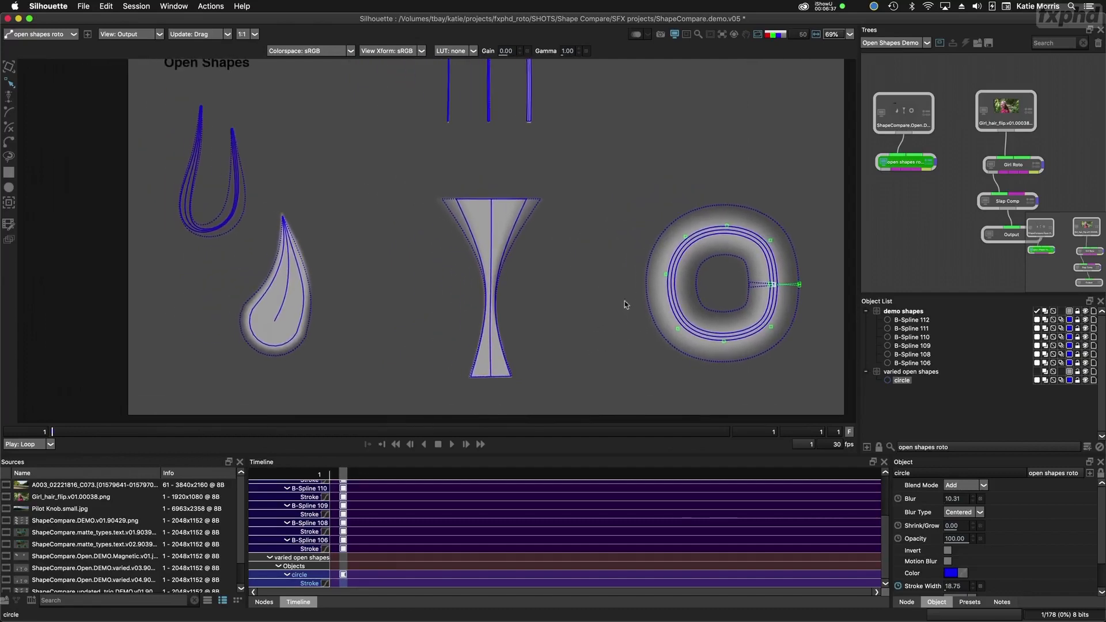
{"action": "mouse_move", "coordinate": [624, 301]}
{"action": "left_mouse_down"}
{"action": "mouse_move", "coordinate": [636, 316]}
{"action": "mouse_move", "coordinate": [606, 307]}
{"action": "left_mouse_up"}
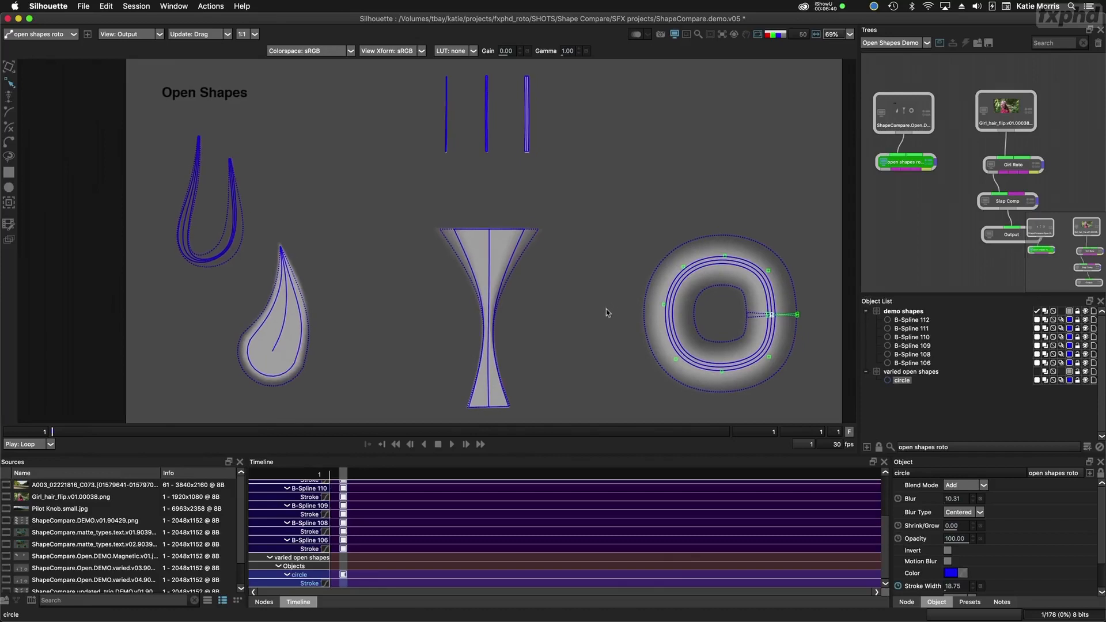
Step: View the Girl_hair_flip source image, shift its node slightly and open the Girl Roto node
{"action": "left_click", "coordinate": [1011, 111]}
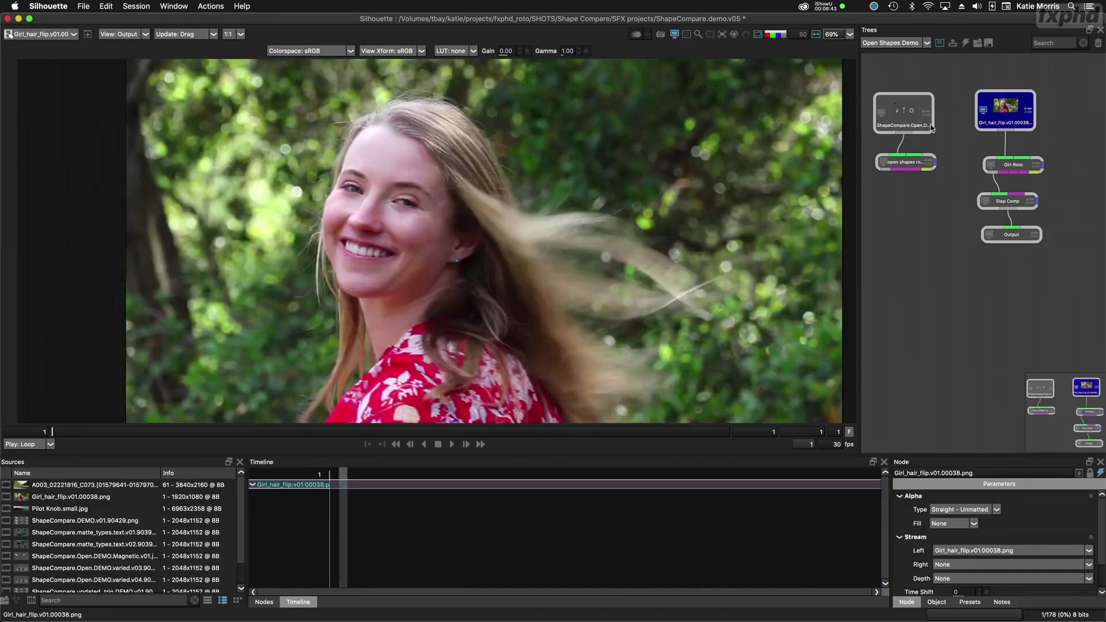
{"action": "left_click_drag", "start_coordinate": [502, 300], "coordinate": [491, 279]}
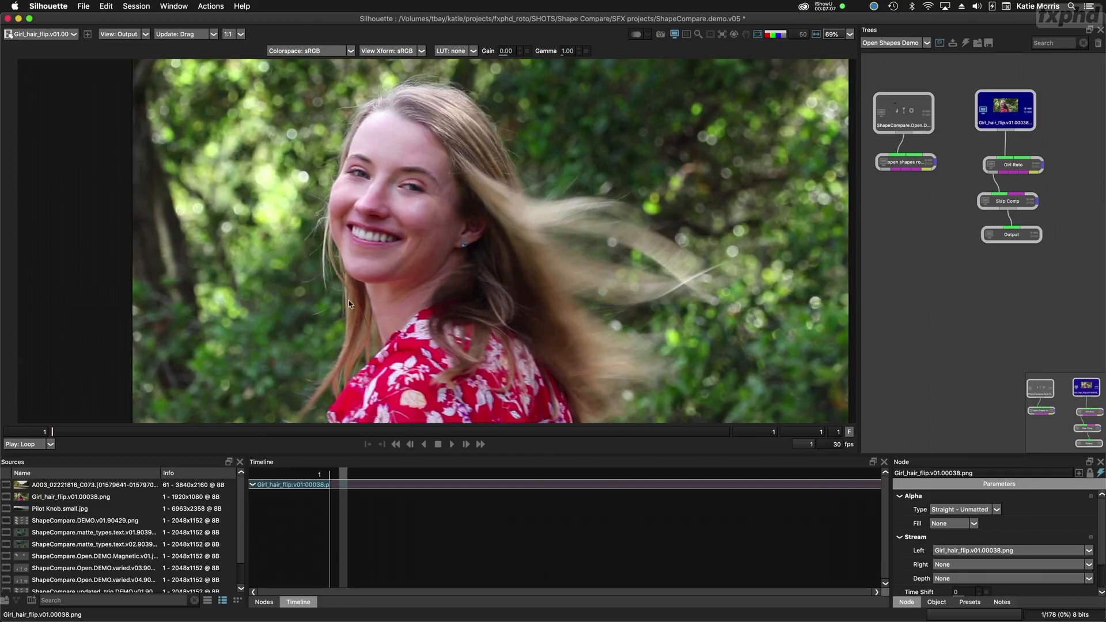
{"action": "left_click_drag", "start_coordinate": [1008, 109], "coordinate": [1012, 119]}
{"action": "left_click", "coordinate": [1012, 167]}
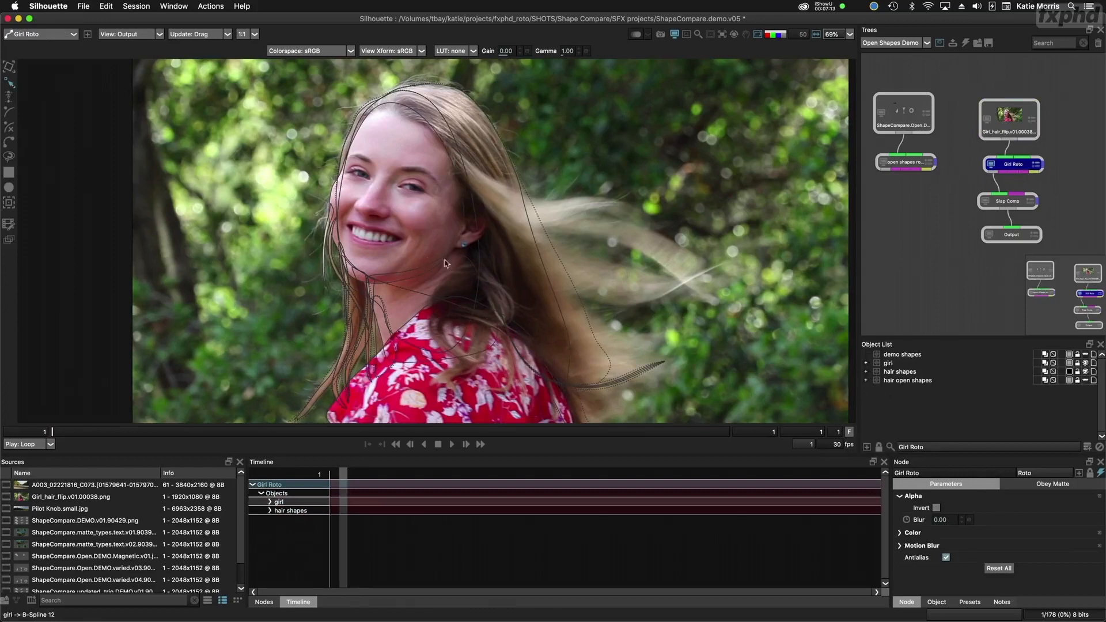
Step: Examine the existing roto shapes on the girl by selecting the neck, front hair strand and back-of-head splines
{"action": "left_click", "coordinate": [389, 274]}
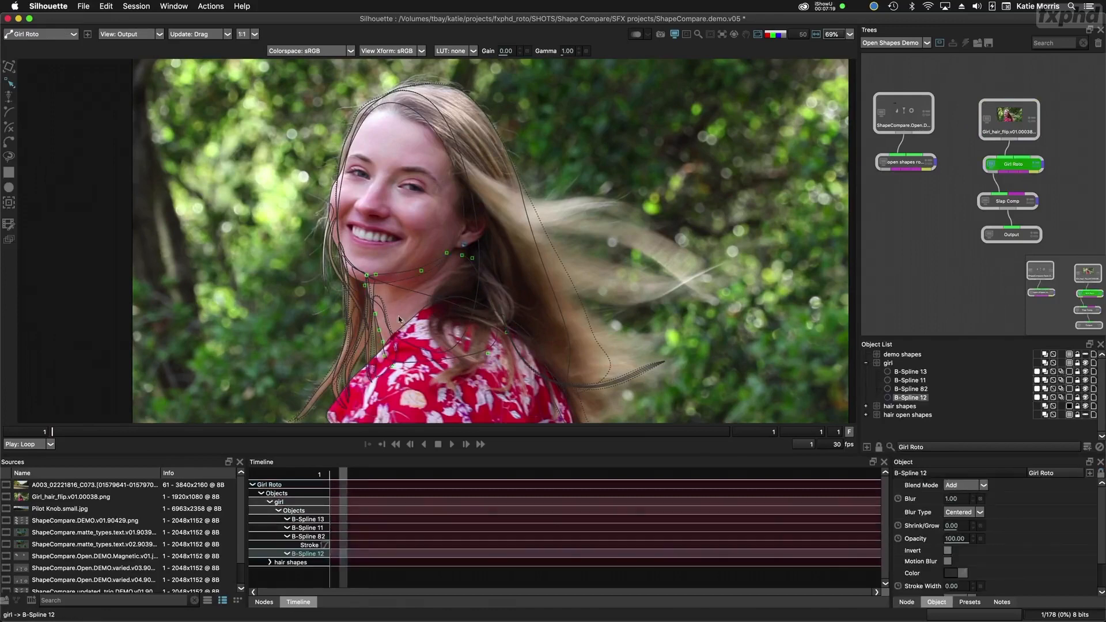
{"action": "left_click", "coordinate": [333, 383]}
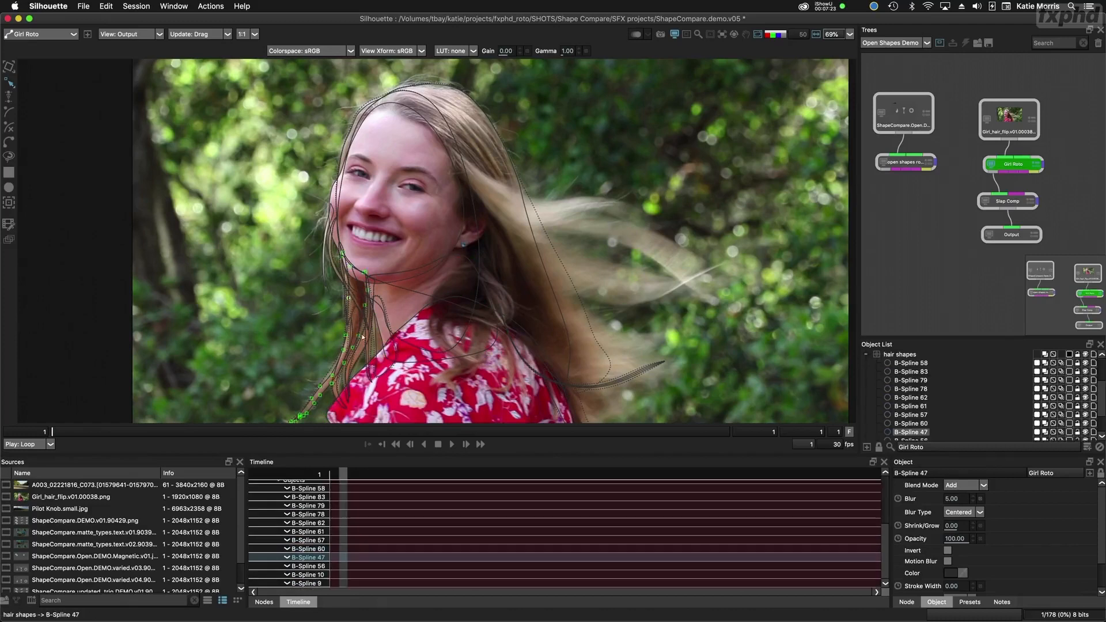
{"action": "left_click", "coordinate": [358, 358]}
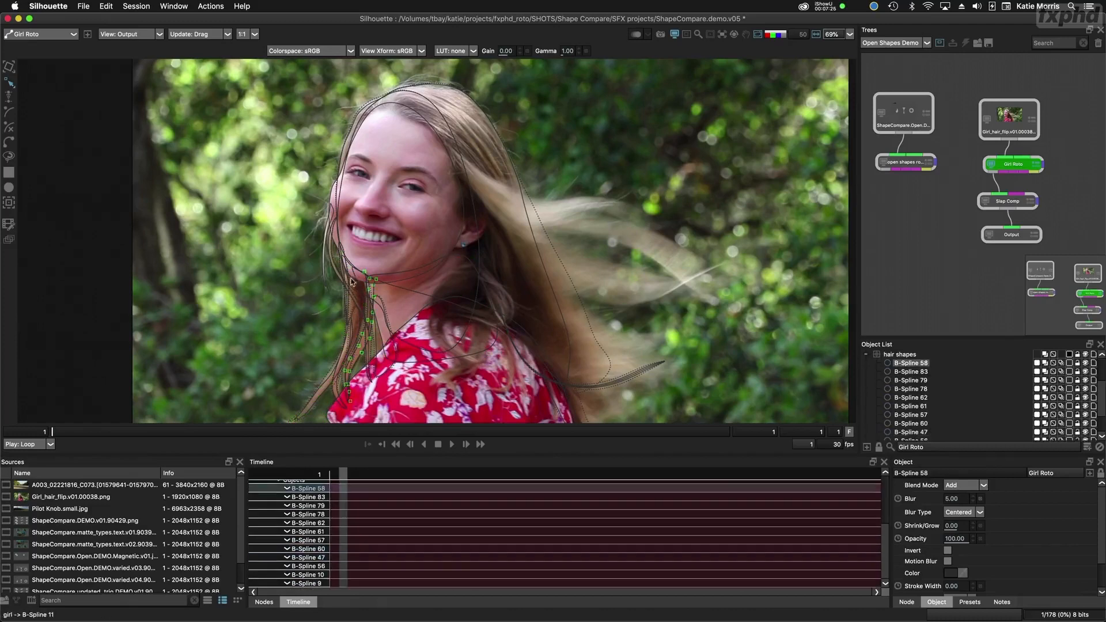
{"action": "left_click", "coordinate": [529, 227]}
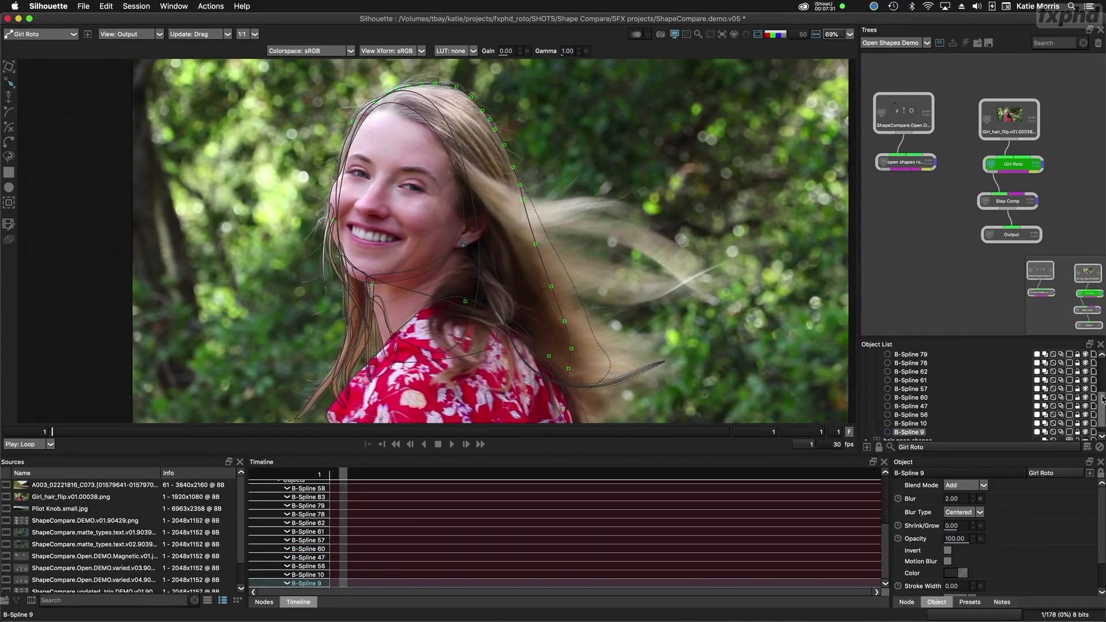
Step: Draw a looped open B-Spline for a stray hair at the back of the head in the demo shapes group and make the group visible
{"action": "left_click_drag", "start_coordinate": [1101, 402], "coordinate": [1102, 360]}
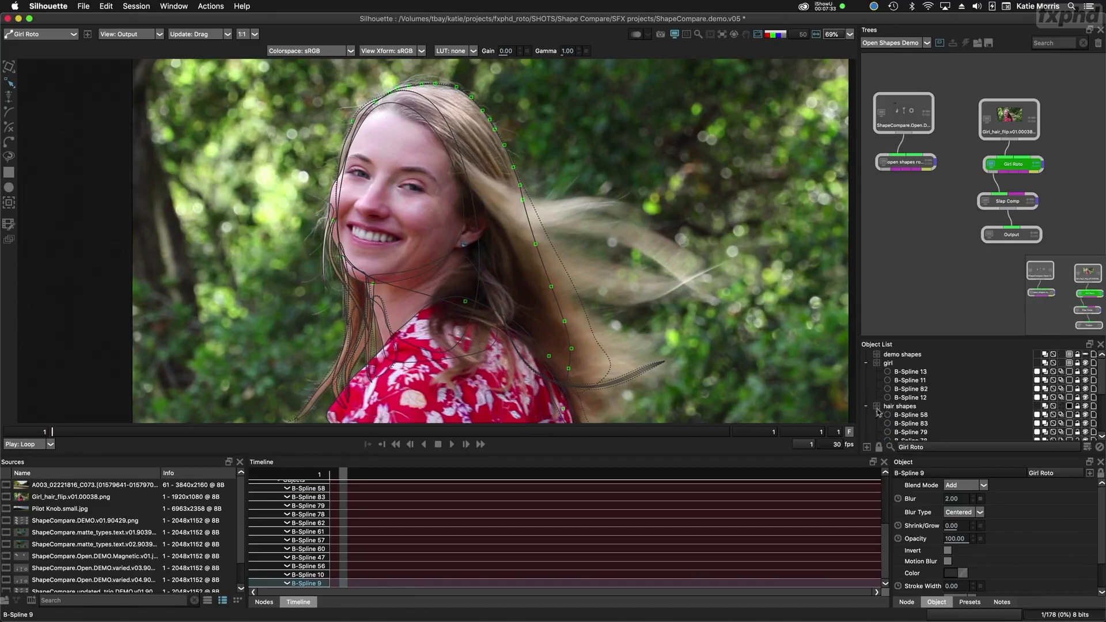
{"action": "left_click", "coordinate": [904, 355]}
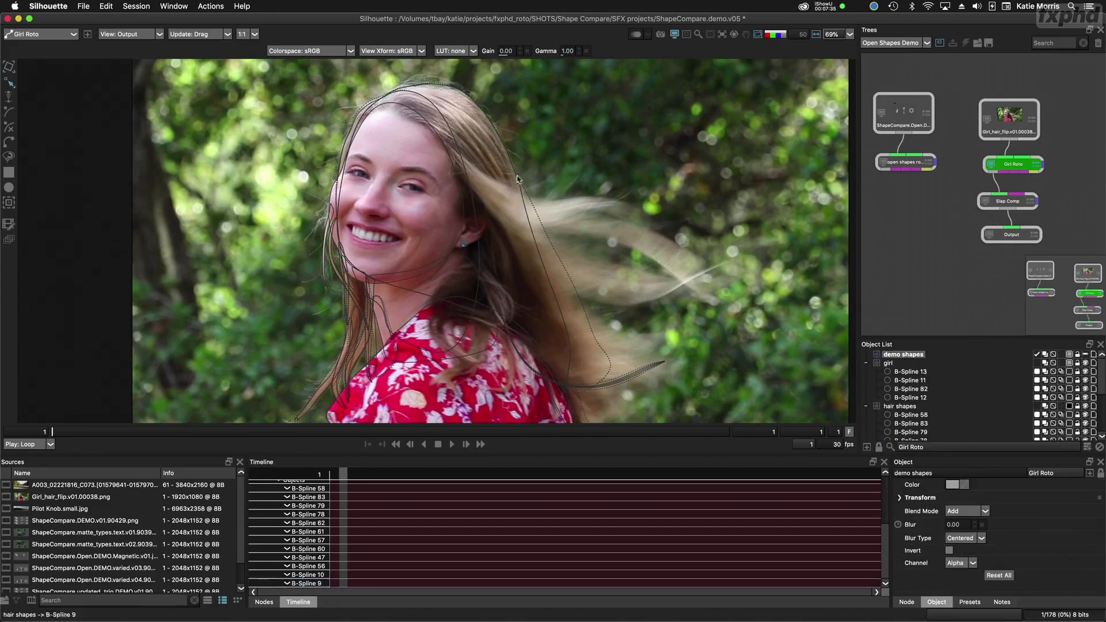
{"action": "left_click_drag", "start_coordinate": [487, 168], "coordinate": [539, 208]}
{"action": "scroll", "coordinate": [540, 200], "scroll_direction": "up", "scroll_amount": 2}
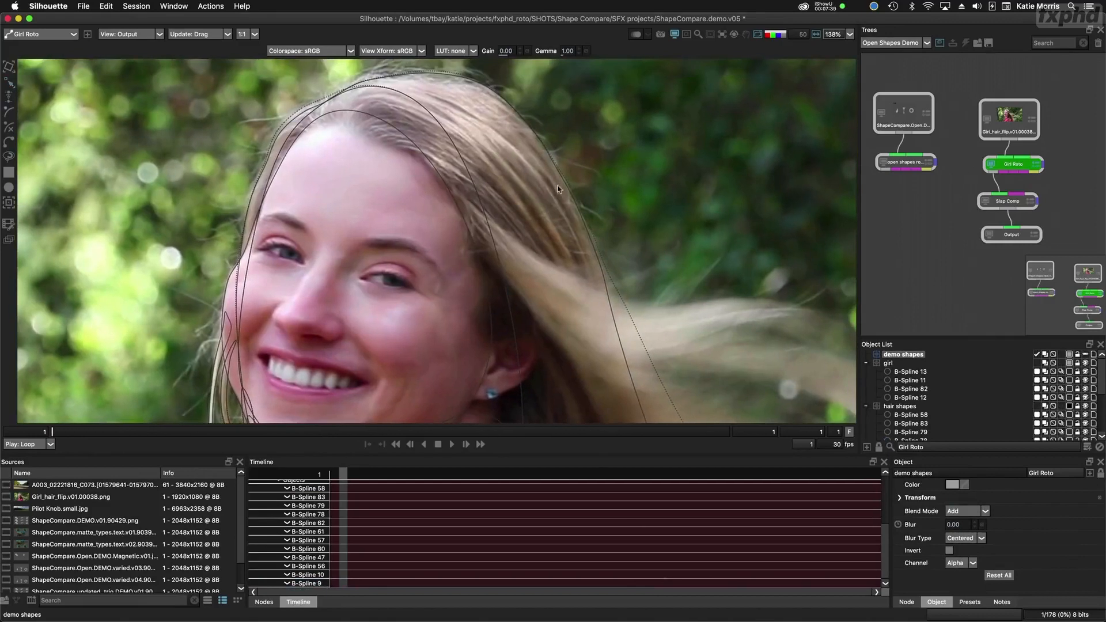
{"action": "left_click", "coordinate": [531, 148]}
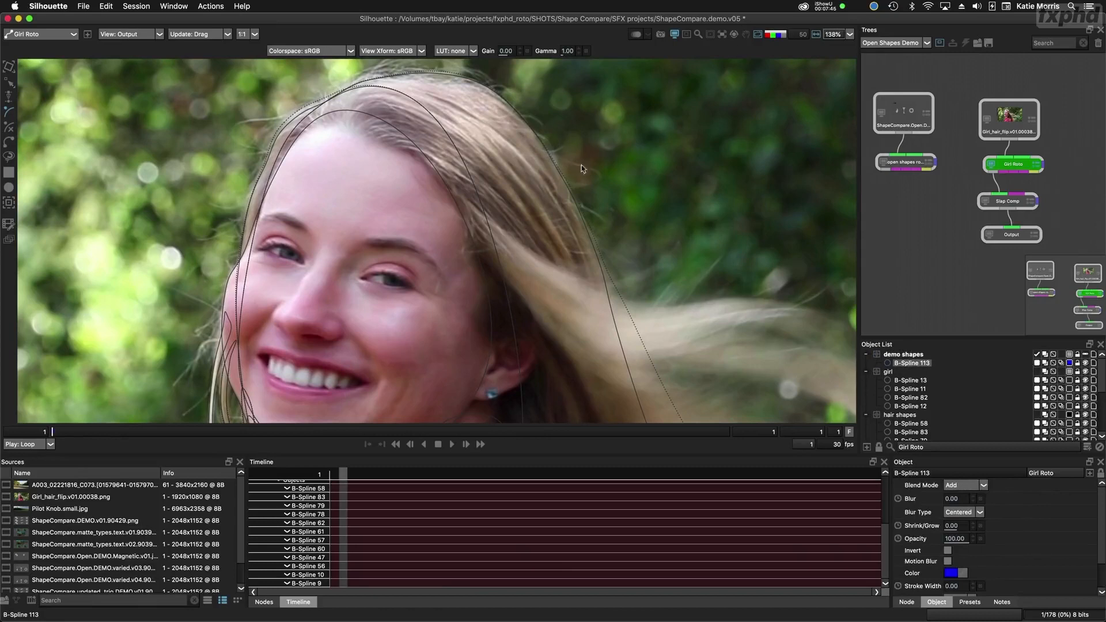
{"action": "left_click", "coordinate": [1086, 355]}
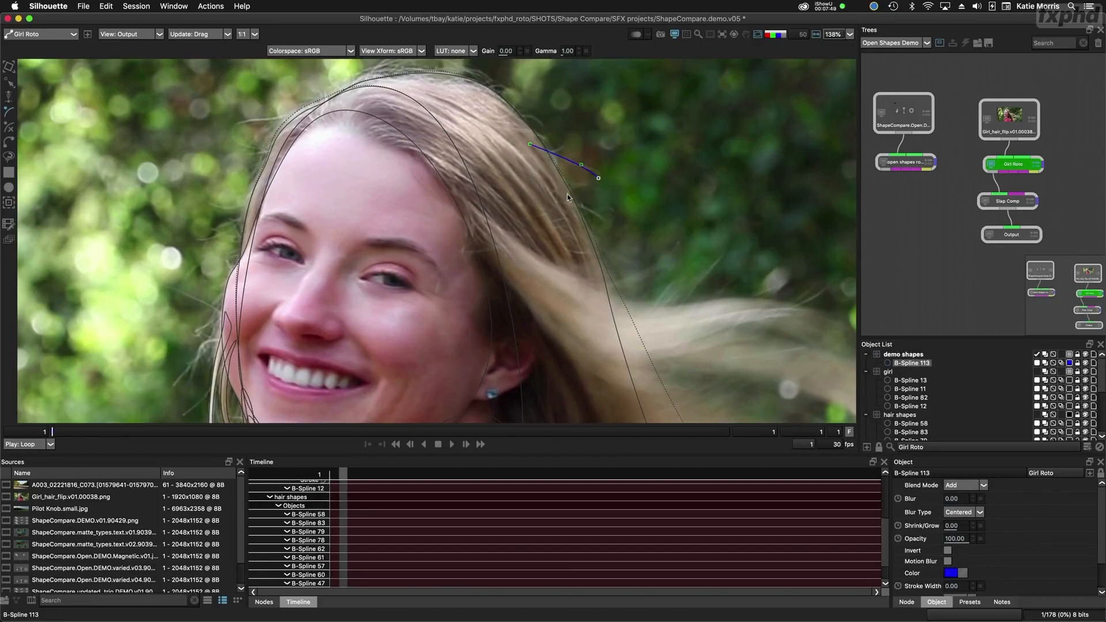
{"action": "left_click", "coordinate": [533, 198]}
{"action": "left_click_drag", "start_coordinate": [556, 193], "coordinate": [587, 168]}
{"action": "left_click_drag", "start_coordinate": [609, 175], "coordinate": [530, 190]}
{"action": "left_click_drag", "start_coordinate": [587, 167], "coordinate": [590, 167]}
Step: Set the stray hair spline's stroke width to 2 and its blur to 2
{"action": "left_click", "coordinate": [951, 587]}
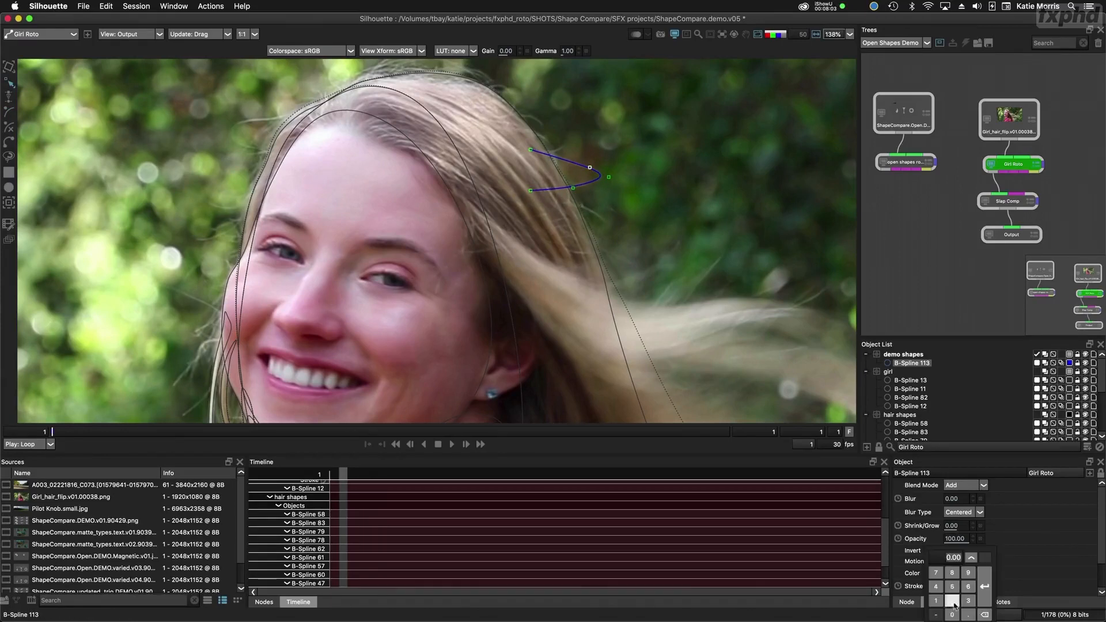
{"action": "left_click", "coordinate": [953, 601]}
{"action": "left_click", "coordinate": [984, 587]}
{"action": "left_click", "coordinate": [959, 500]}
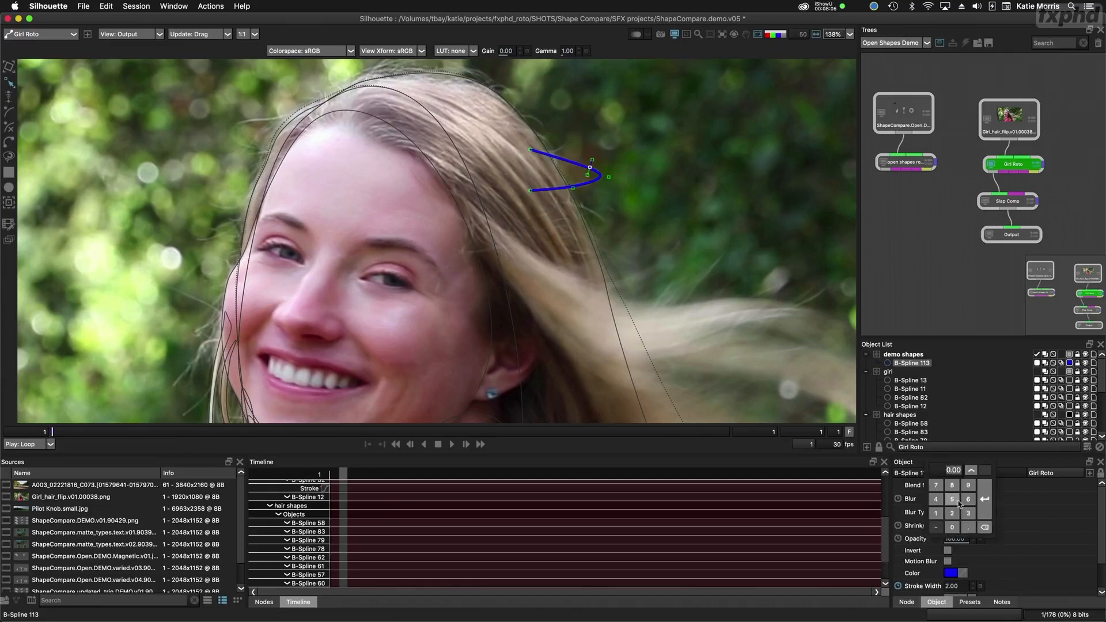
{"action": "left_click", "coordinate": [952, 512]}
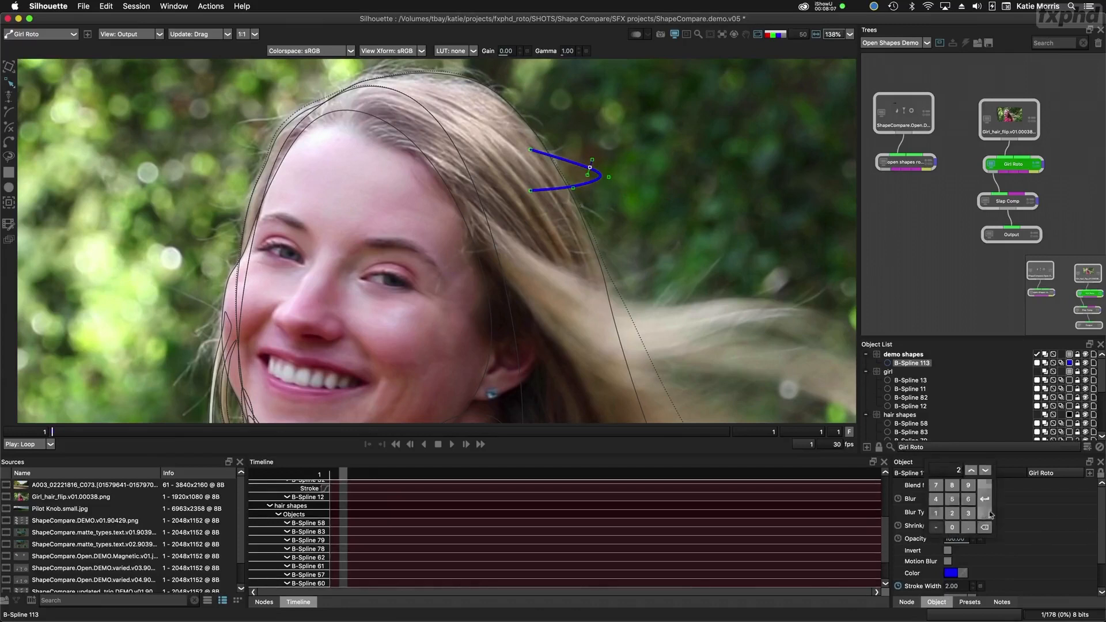
{"action": "left_click", "coordinate": [990, 514]}
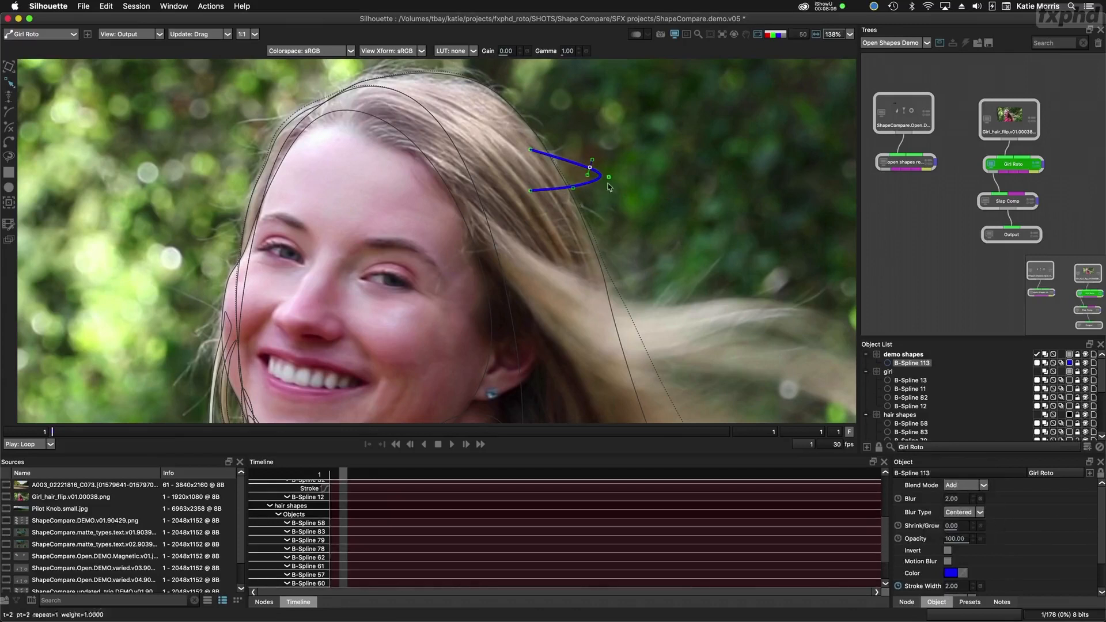
Step: Draw an open eight-point B-Spline along the upper flying hair strand, from beside the ear outwards
{"action": "left_click_drag", "start_coordinate": [661, 265], "coordinate": [604, 191]}
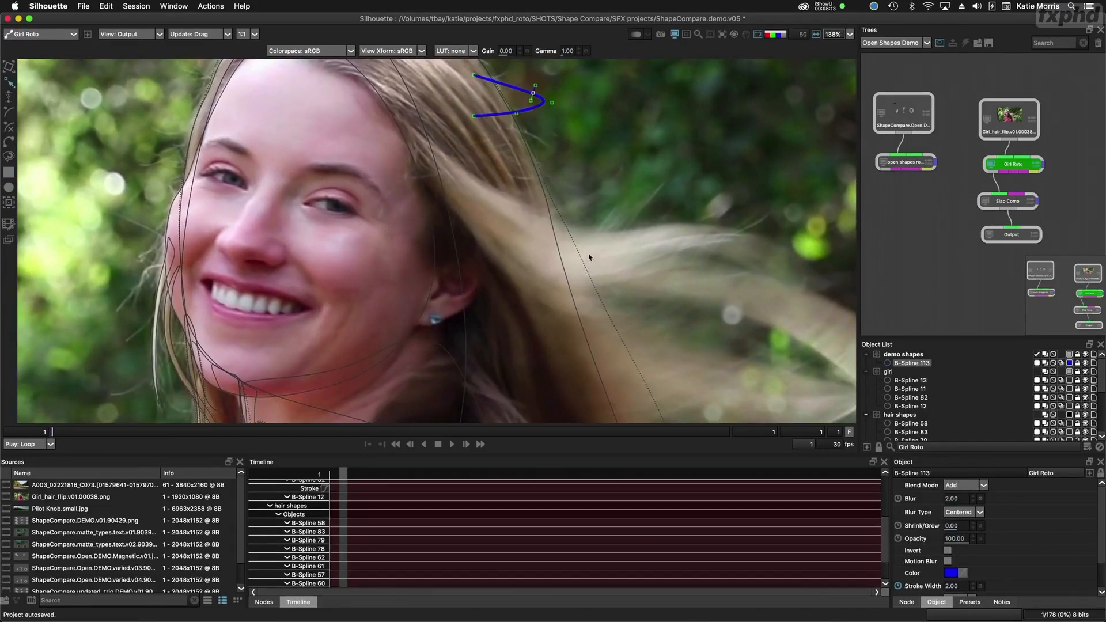
{"action": "left_click_drag", "start_coordinate": [596, 263], "coordinate": [380, 193]}
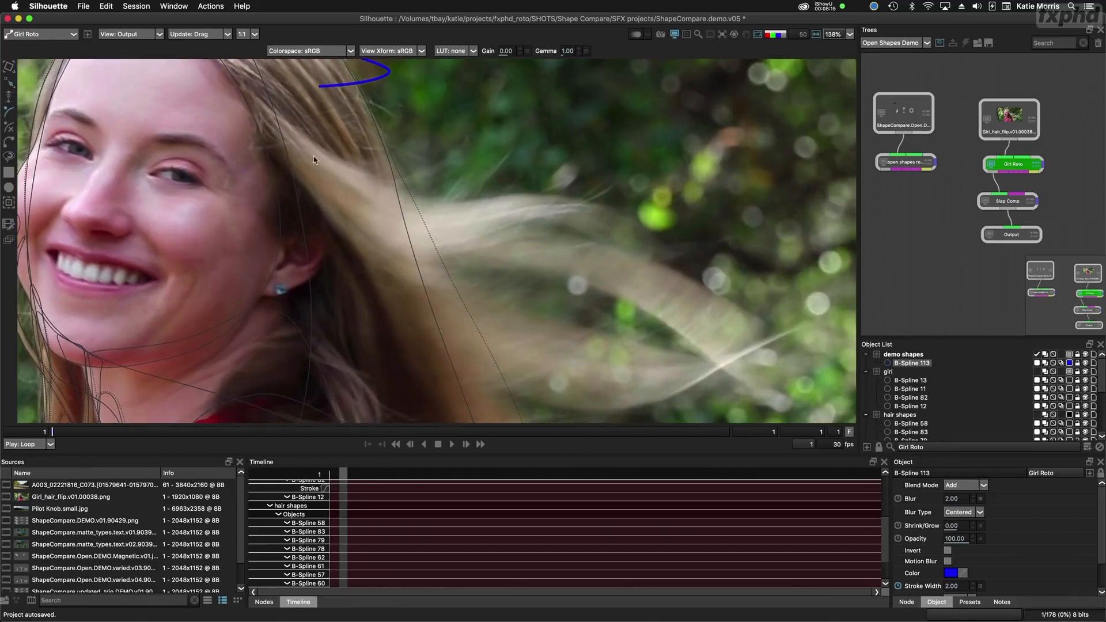
{"action": "left_click", "coordinate": [307, 149]}
{"action": "left_click", "coordinate": [357, 206]}
{"action": "left_click", "coordinate": [412, 226]}
{"action": "left_click", "coordinate": [466, 219]}
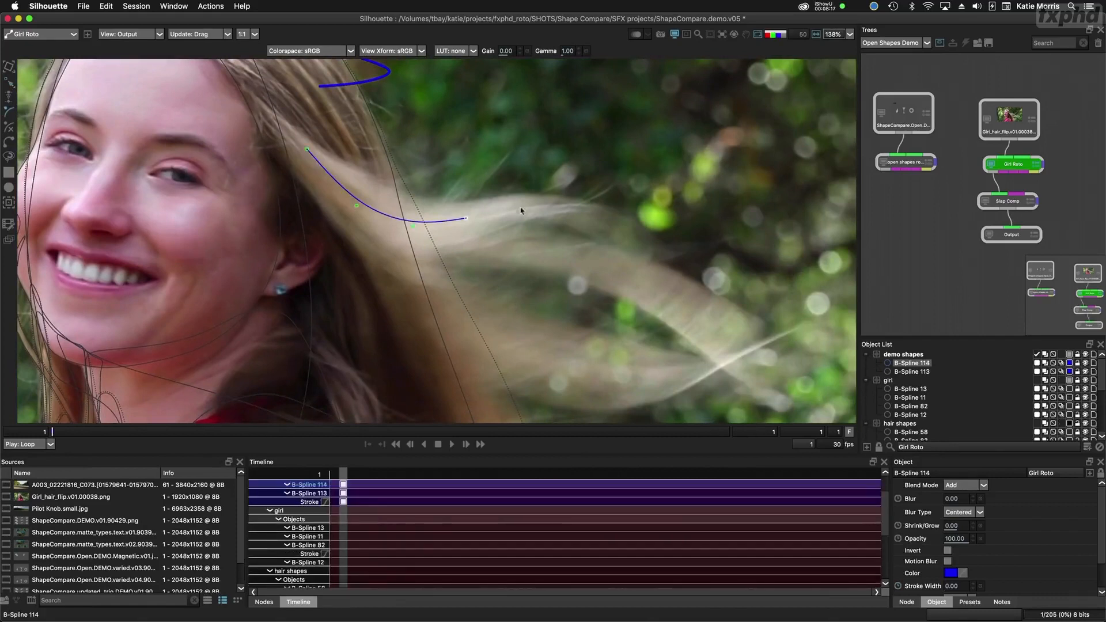
{"action": "left_click", "coordinate": [547, 205]}
{"action": "left_click", "coordinate": [601, 221]}
{"action": "left_click", "coordinate": [650, 251]}
{"action": "left_click", "coordinate": [681, 249]}
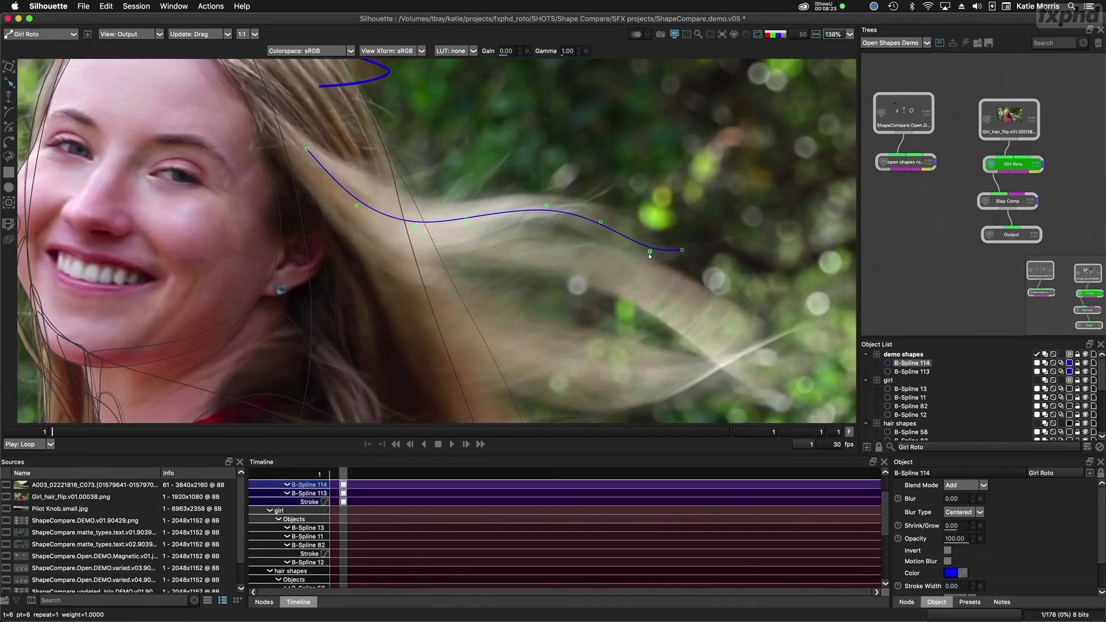
Step: Reposition the strand spline's points so its curve follows the flow of the flying hair
{"action": "left_click_drag", "start_coordinate": [650, 252], "coordinate": [649, 253]}
{"action": "left_click_drag", "start_coordinate": [601, 222], "coordinate": [618, 223]}
{"action": "left_click_drag", "start_coordinate": [546, 205], "coordinate": [551, 208]}
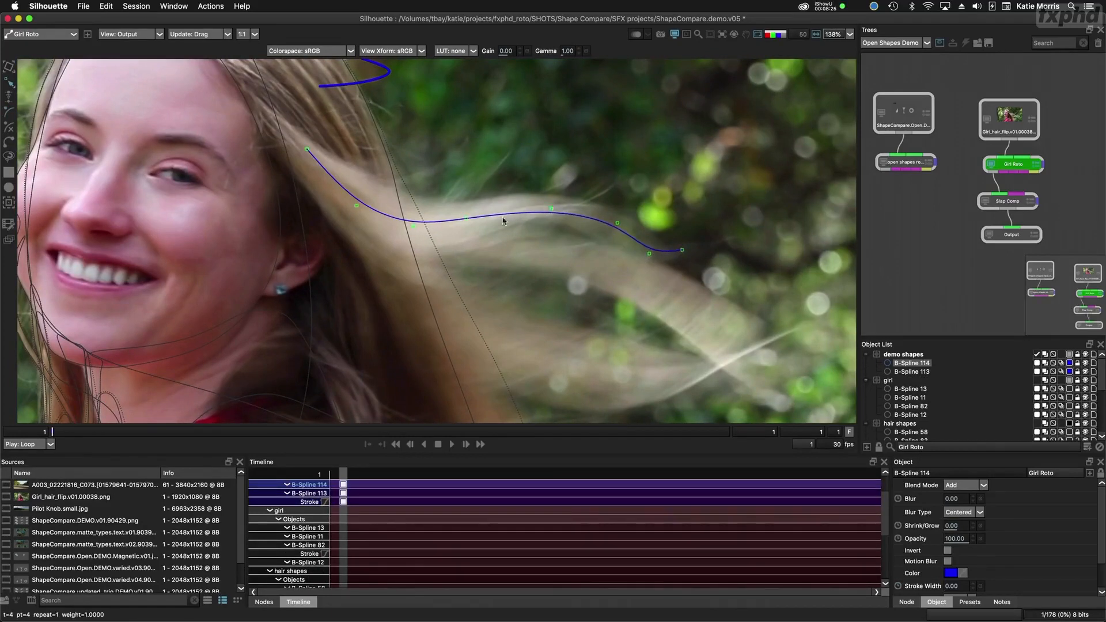
{"action": "left_click_drag", "start_coordinate": [466, 218], "coordinate": [404, 234]}
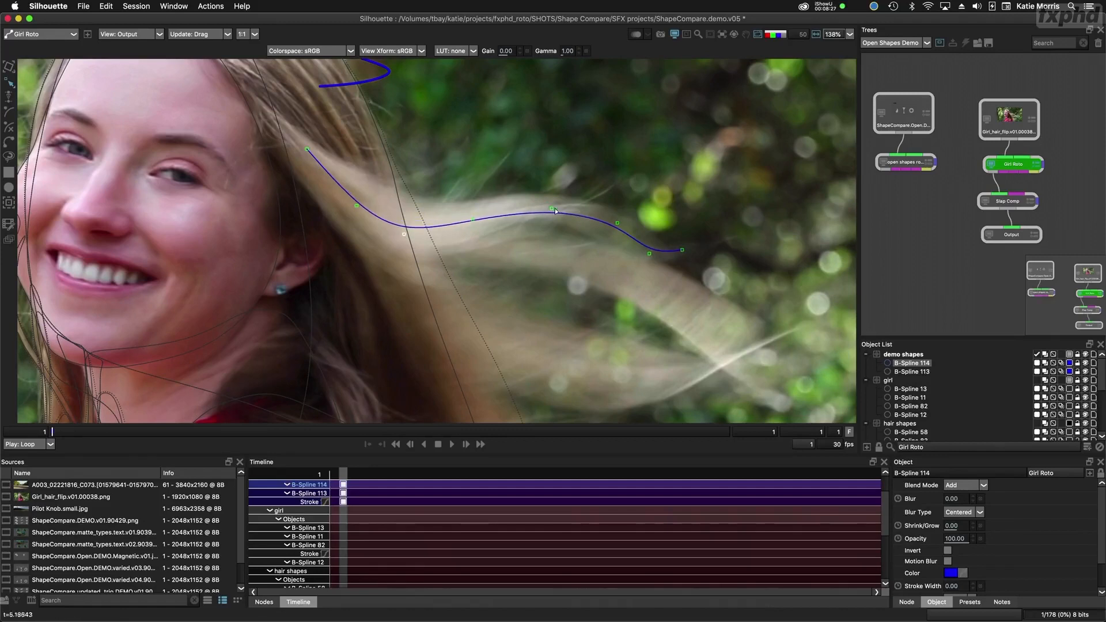
{"action": "left_click_drag", "start_coordinate": [555, 208], "coordinate": [551, 206]}
{"action": "left_click_drag", "start_coordinate": [617, 223], "coordinate": [609, 221]}
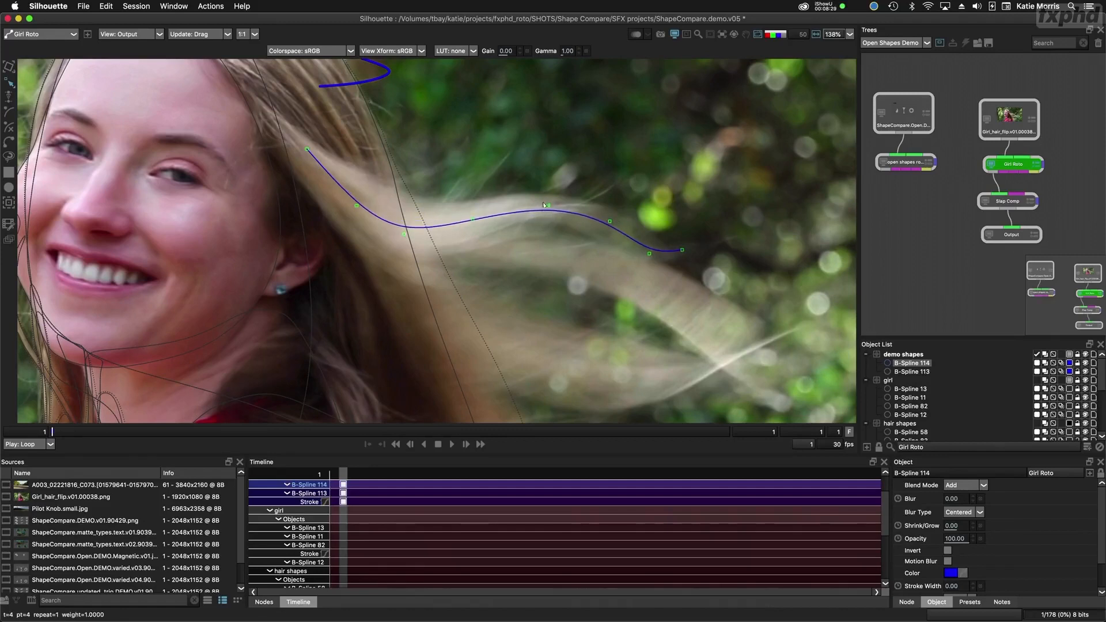
{"action": "left_click_drag", "start_coordinate": [544, 205], "coordinate": [403, 234]}
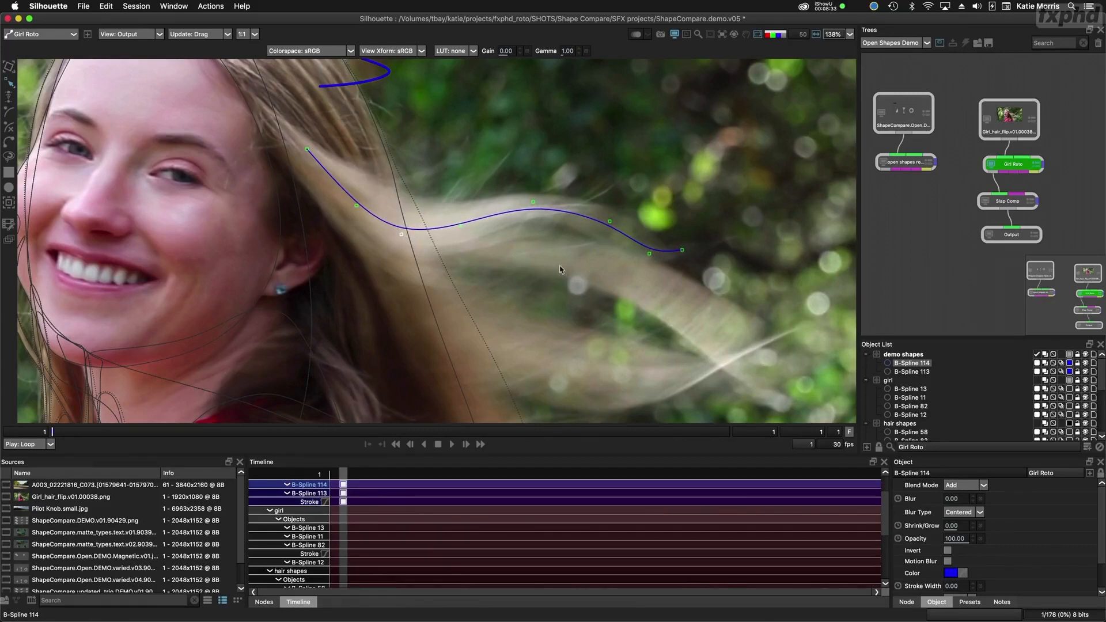
Step: Set the upper flying strand spline's stroke width to 5 and its blur to 8
{"action": "left_click", "coordinate": [953, 586]}
{"action": "left_click", "coordinate": [952, 587]}
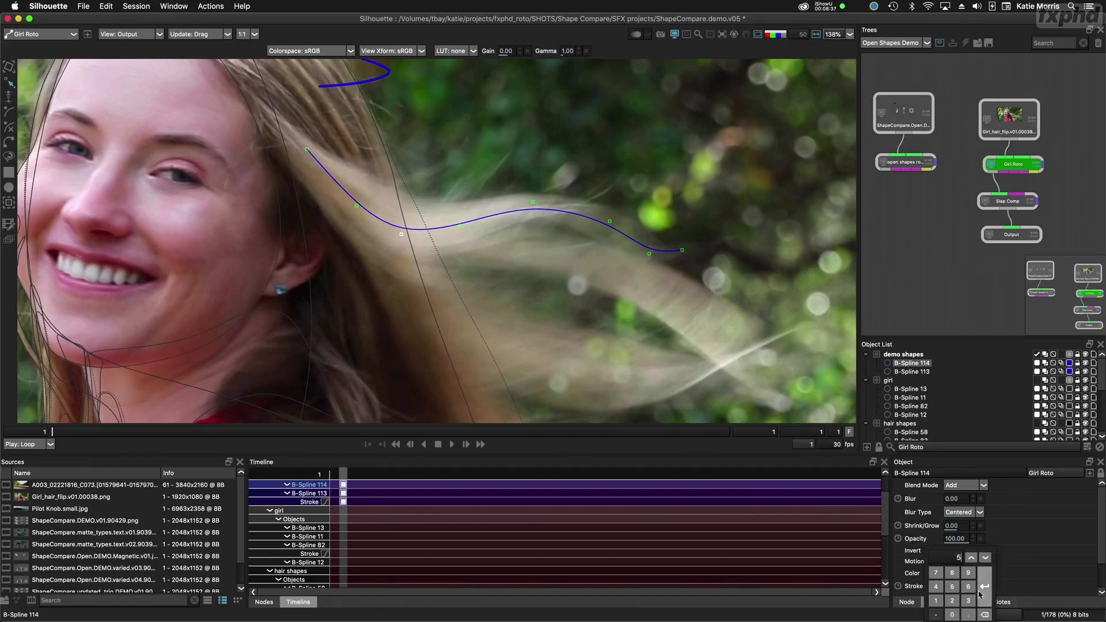
{"action": "left_click", "coordinate": [984, 591]}
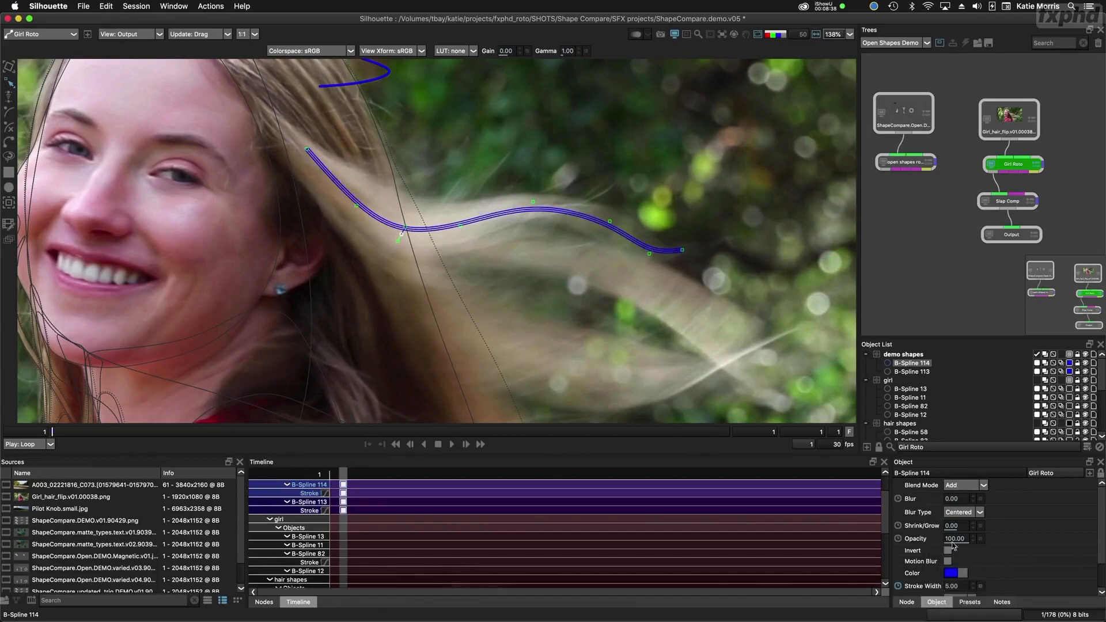
{"action": "left_click", "coordinate": [953, 499]}
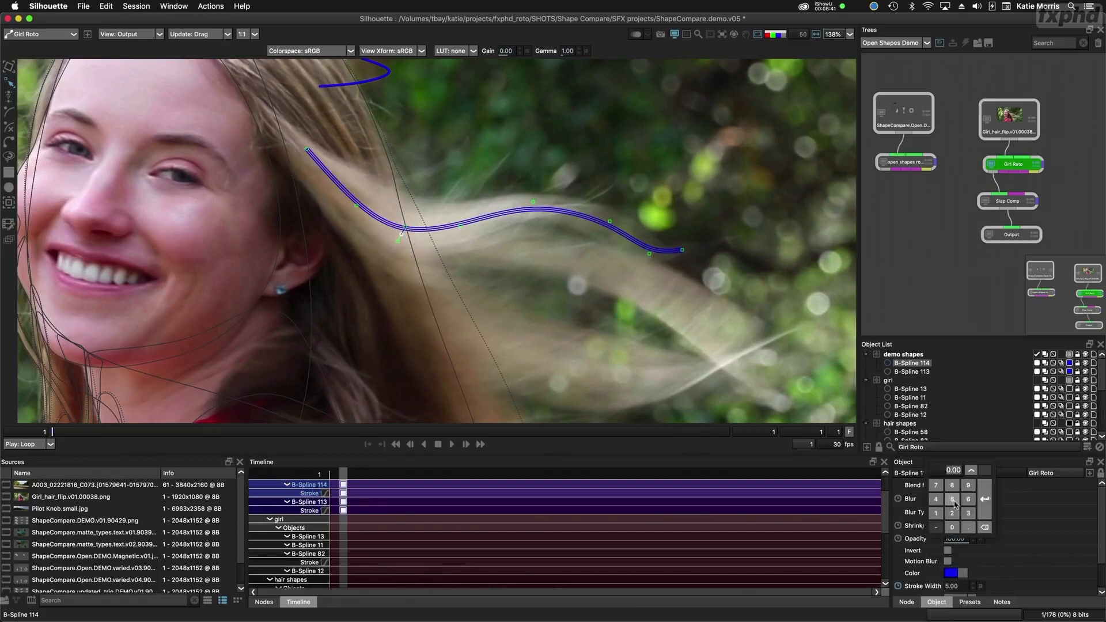
{"action": "left_click", "coordinate": [952, 485]}
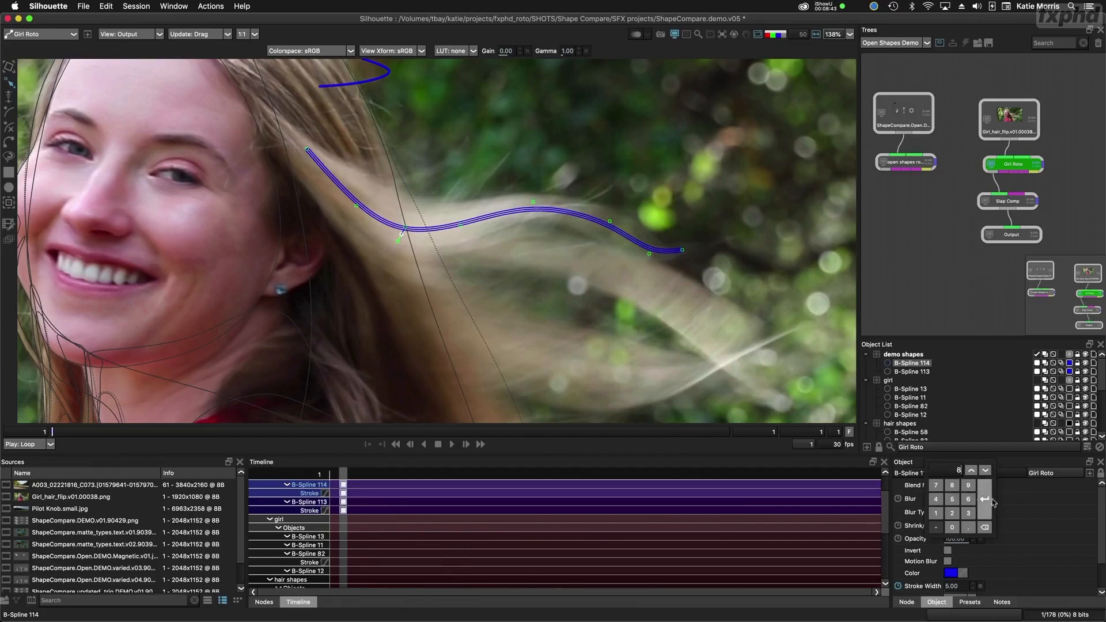
{"action": "left_click", "coordinate": [985, 504]}
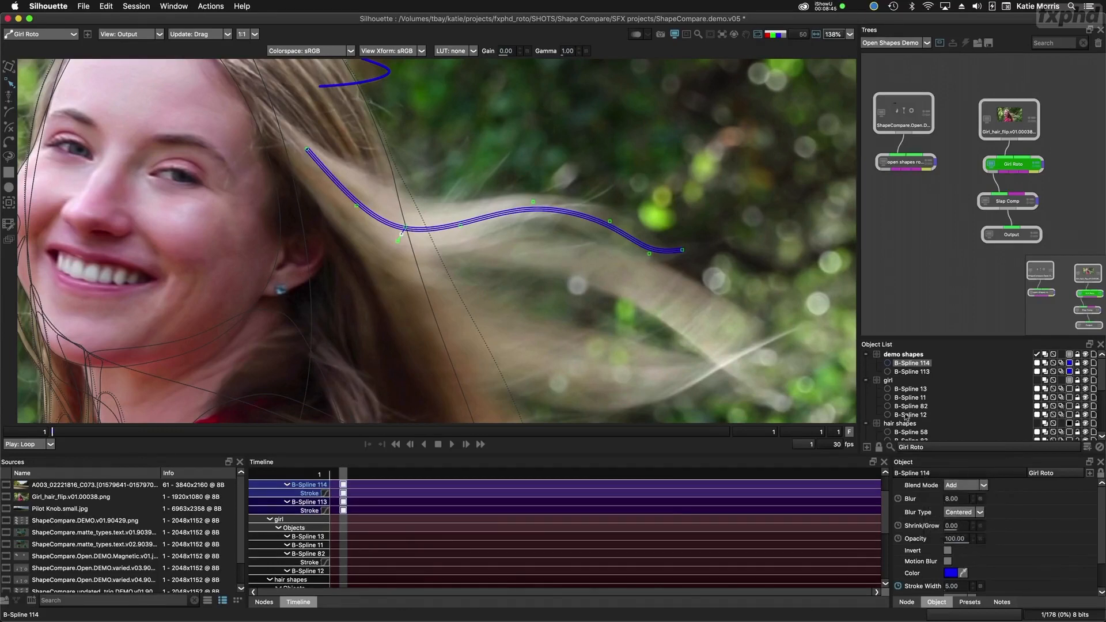
Step: Taper the strand spline's stroke to a fine point at its outer tip
{"action": "left_click_drag", "start_coordinate": [609, 221], "coordinate": [607, 221]}
{"action": "left_click", "coordinate": [682, 250]}
{"action": "scroll", "coordinate": [679, 254], "scroll_direction": "up", "scroll_amount": 1}
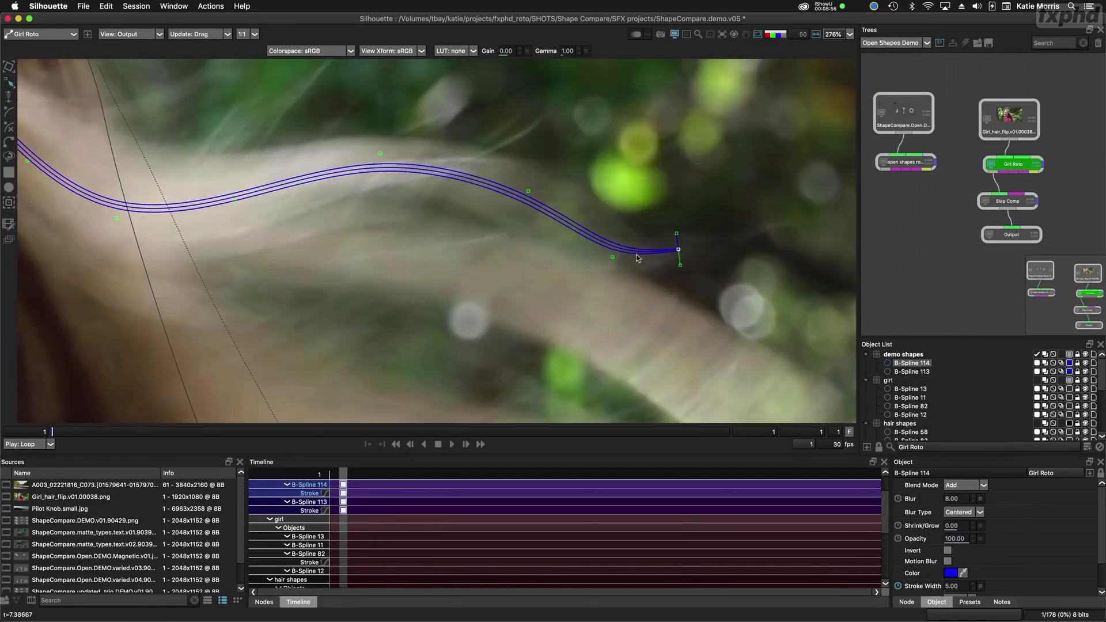
{"action": "scroll", "coordinate": [628, 258], "scroll_direction": "down", "scroll_amount": 1}
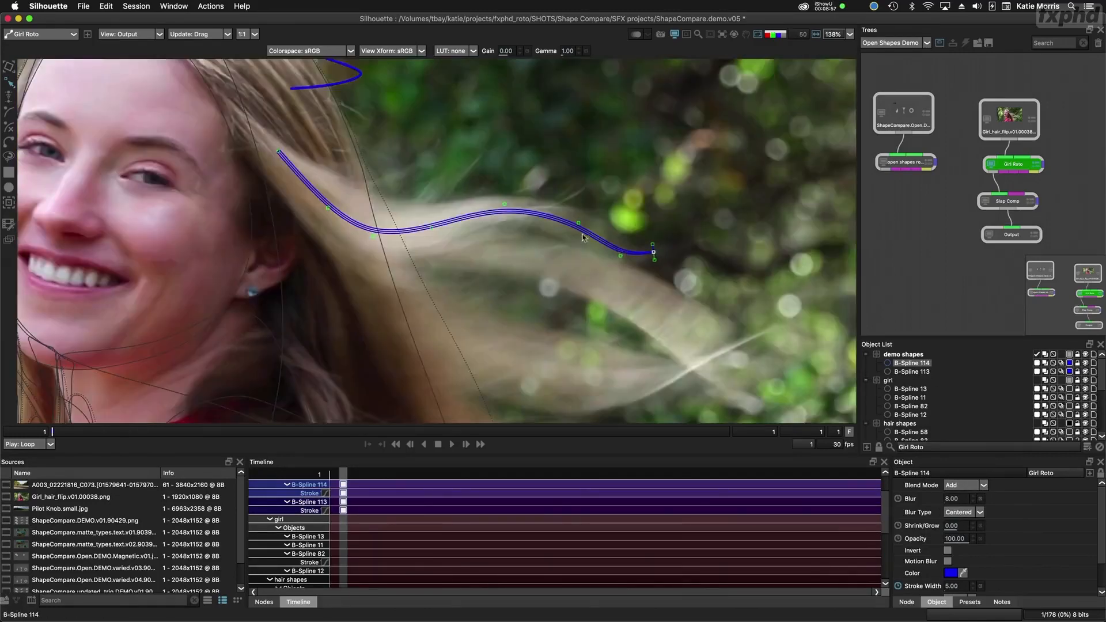
Step: Widen the strand's stroke point by point from near the tip back towards the ear, matching the width of the hair
{"action": "left_click_drag", "start_coordinate": [583, 238], "coordinate": [668, 229]}
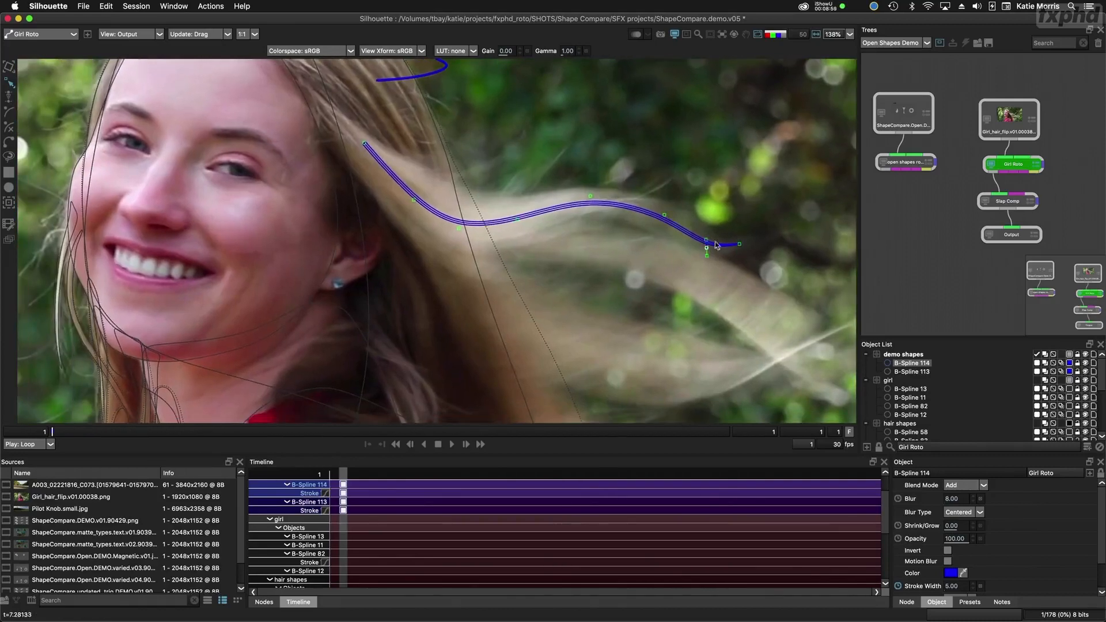
{"action": "left_click", "coordinate": [706, 248]}
{"action": "left_click", "coordinate": [666, 215]}
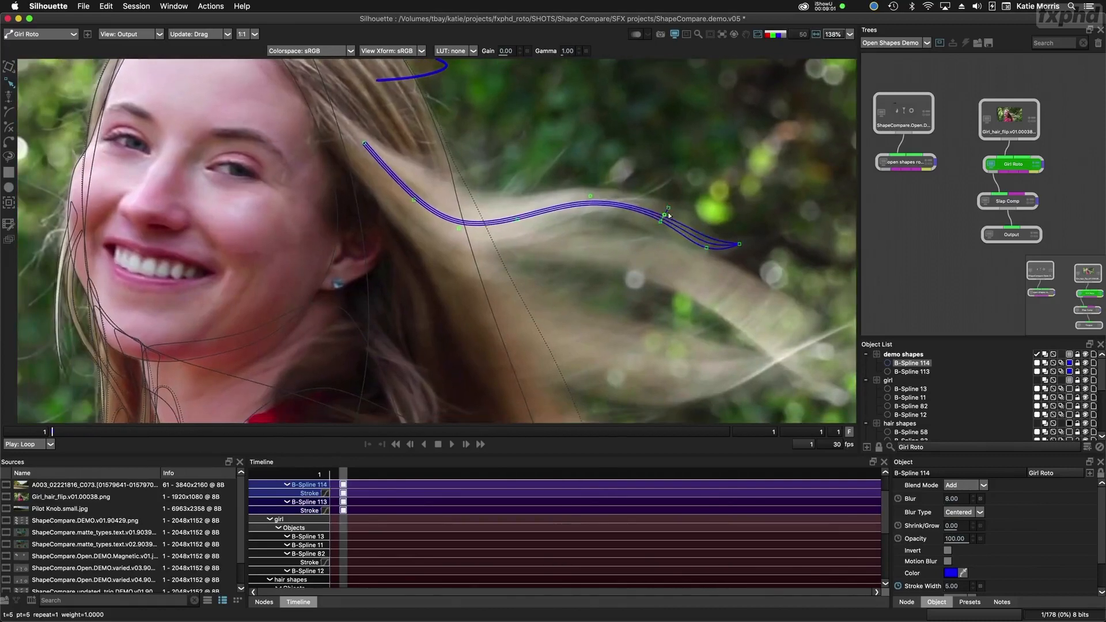
{"action": "left_click", "coordinate": [591, 195]}
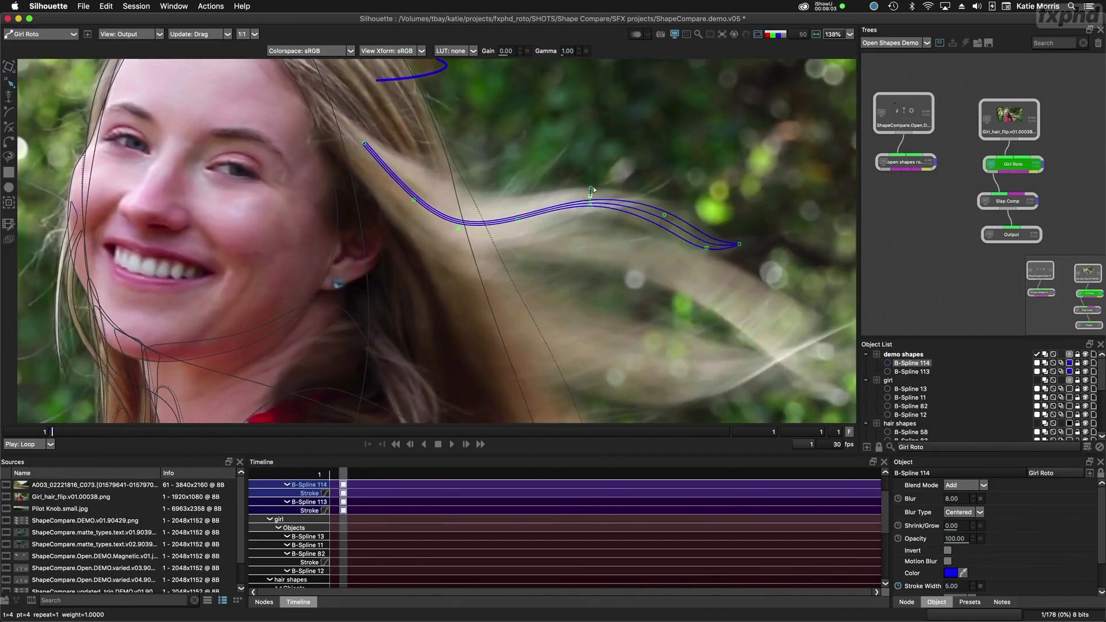
{"action": "left_click", "coordinate": [517, 220]}
{"action": "mouse_move", "coordinate": [507, 185]}
{"action": "left_mouse_down"}
{"action": "mouse_move", "coordinate": [521, 187]}
{"action": "mouse_move", "coordinate": [483, 192]}
{"action": "mouse_move", "coordinate": [530, 198]}
{"action": "left_mouse_up"}
{"action": "left_click", "coordinate": [459, 228]}
{"action": "left_click", "coordinate": [413, 200]}
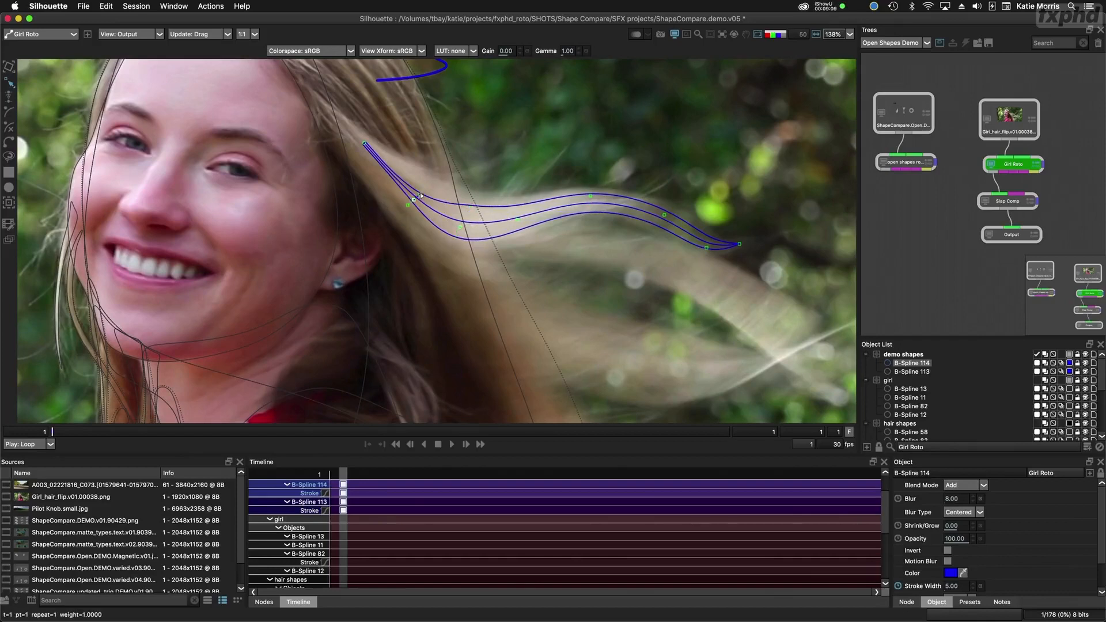
{"action": "left_click_drag", "start_coordinate": [424, 178], "coordinate": [439, 178]}
Step: Extend the blur at individual points along the strand's lower edge, from the hair root out towards the tip
{"action": "left_click", "coordinate": [460, 228]}
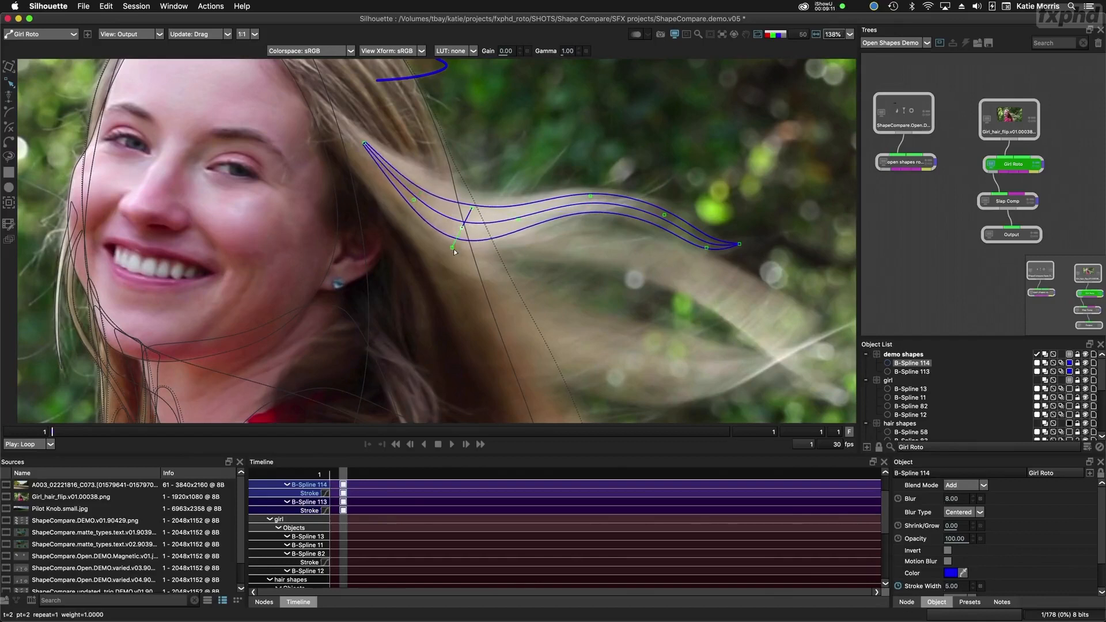
{"action": "left_click_drag", "start_coordinate": [453, 249], "coordinate": [448, 260]}
{"action": "left_click", "coordinate": [426, 244]}
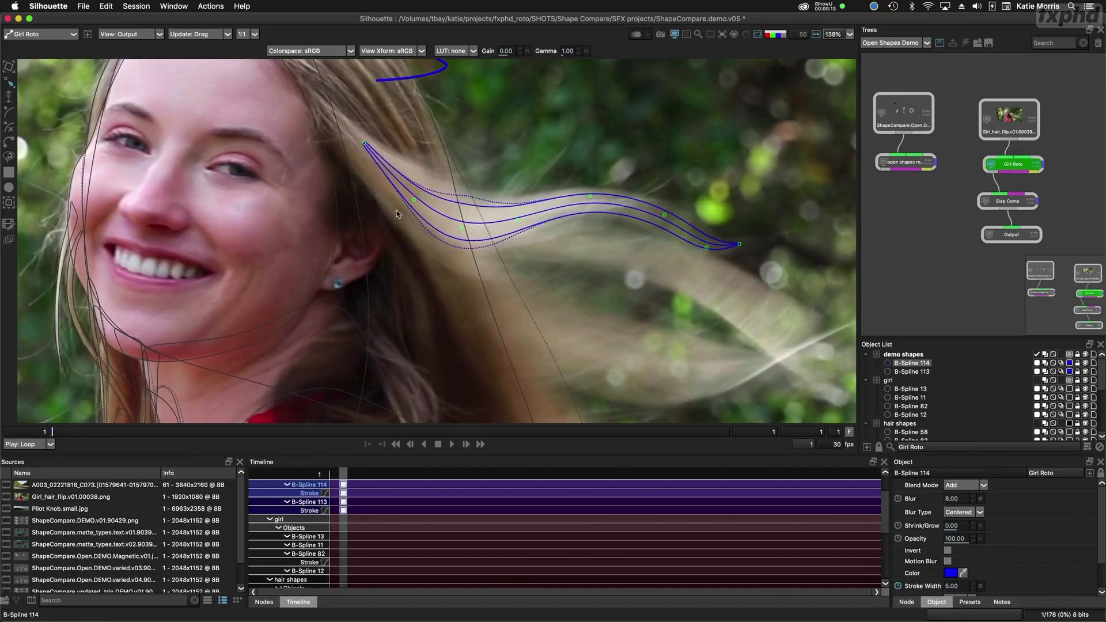
{"action": "left_click_drag", "start_coordinate": [407, 206], "coordinate": [391, 221]}
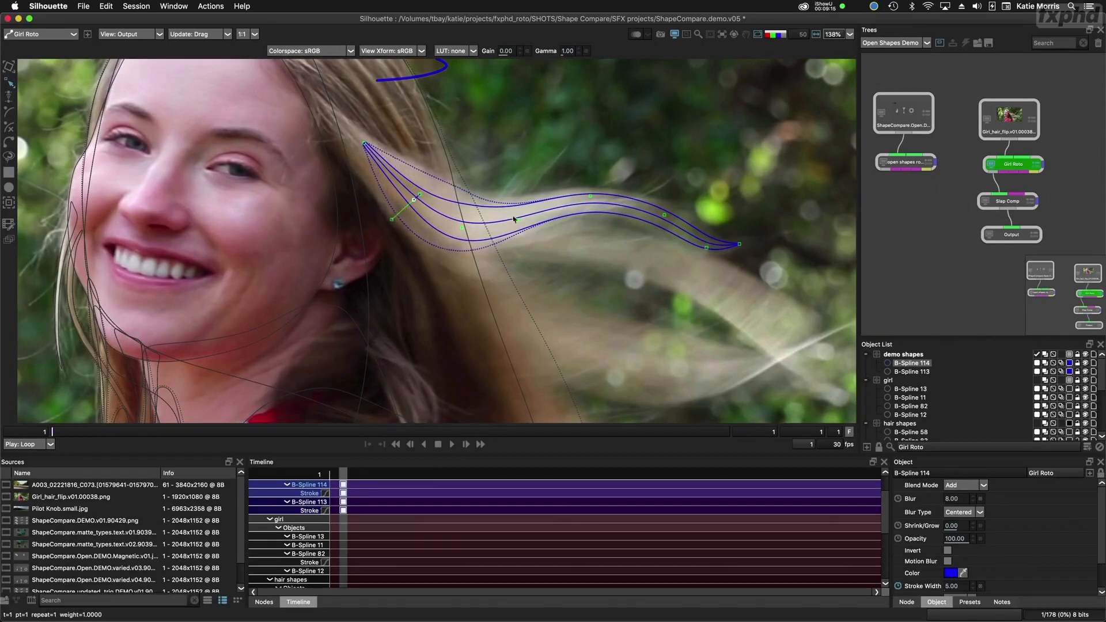
{"action": "left_click", "coordinate": [518, 220]}
{"action": "left_click_drag", "start_coordinate": [522, 235], "coordinate": [525, 242]}
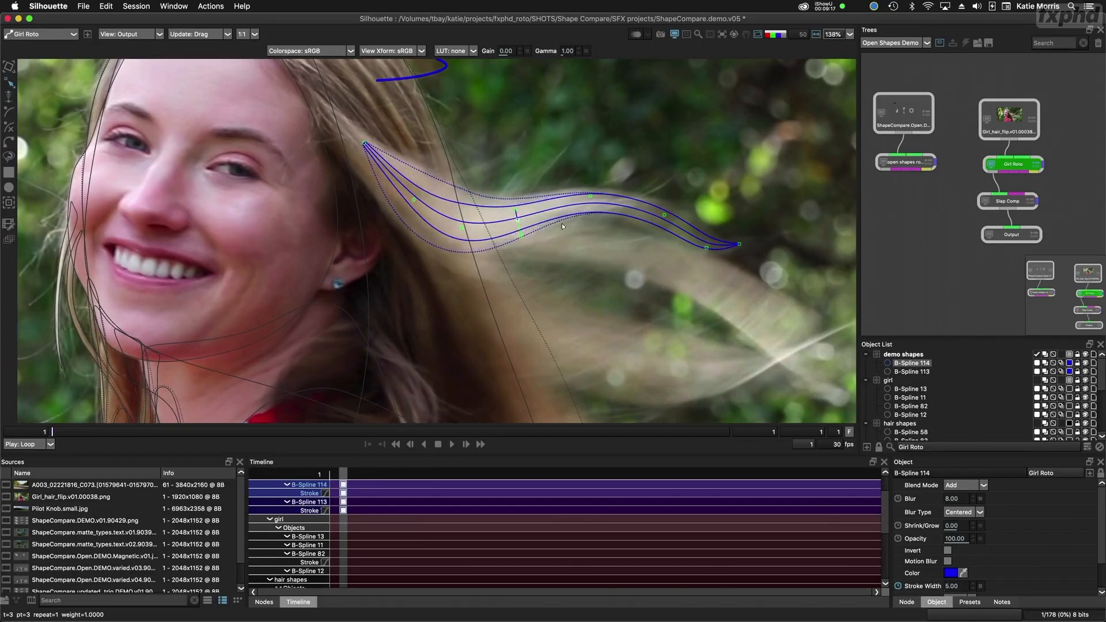
{"action": "left_click", "coordinate": [591, 197]}
{"action": "left_click_drag", "start_coordinate": [590, 206], "coordinate": [590, 215]}
{"action": "left_click", "coordinate": [664, 216]}
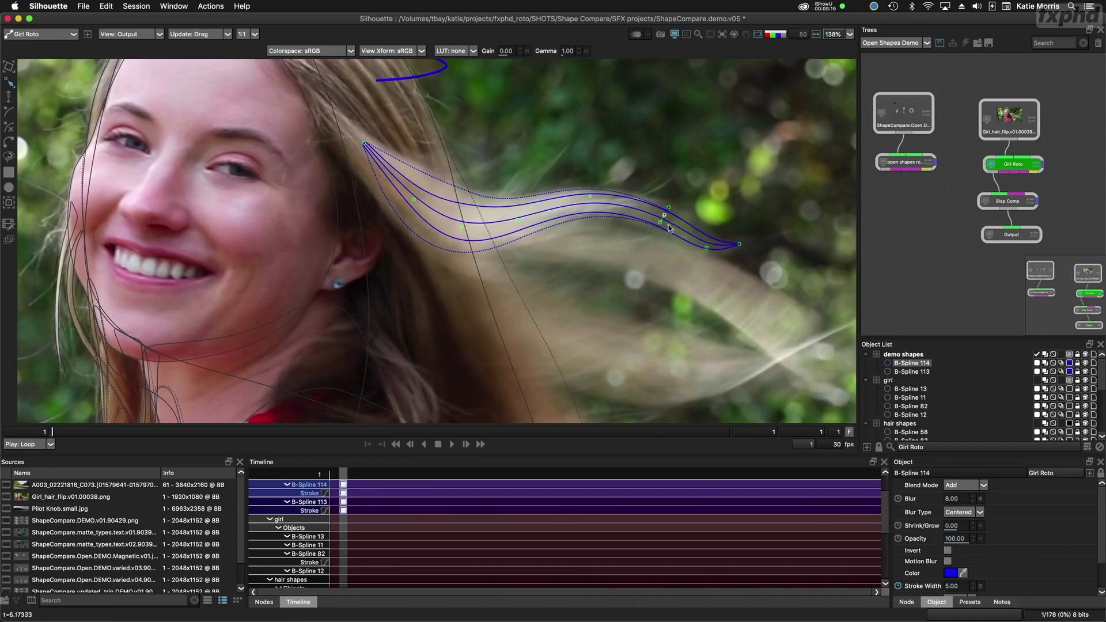
{"action": "left_click_drag", "start_coordinate": [660, 223], "coordinate": [655, 230]}
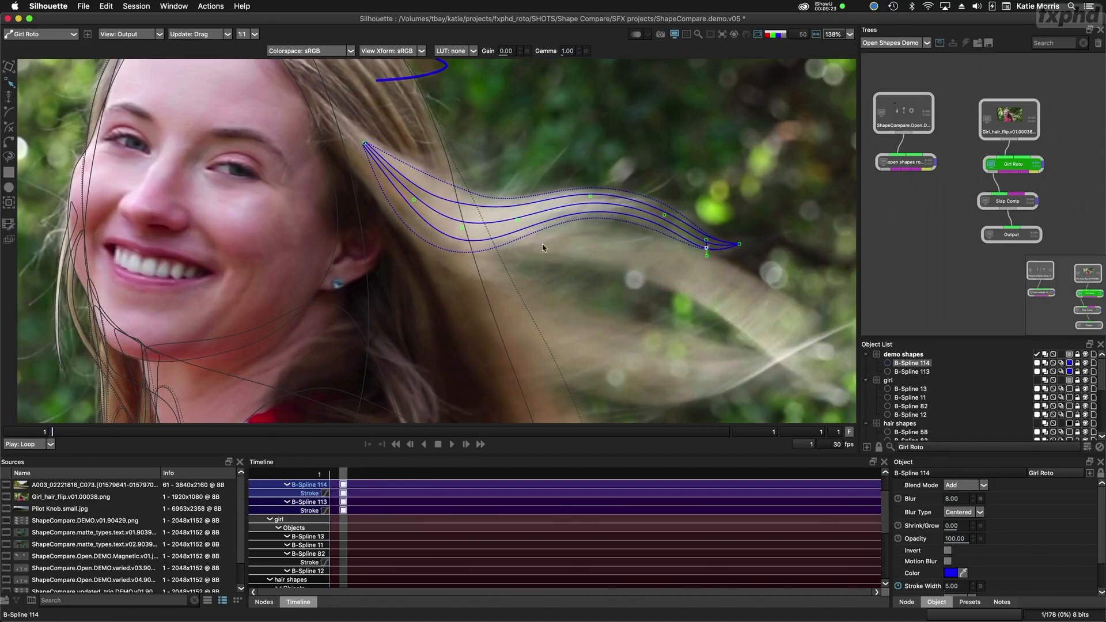
Step: Show the matte as a colour overlay and further soften the strand's lower edge at its middle and outer points
{"action": "key", "text": "s"}
{"action": "left_click", "coordinate": [518, 220]}
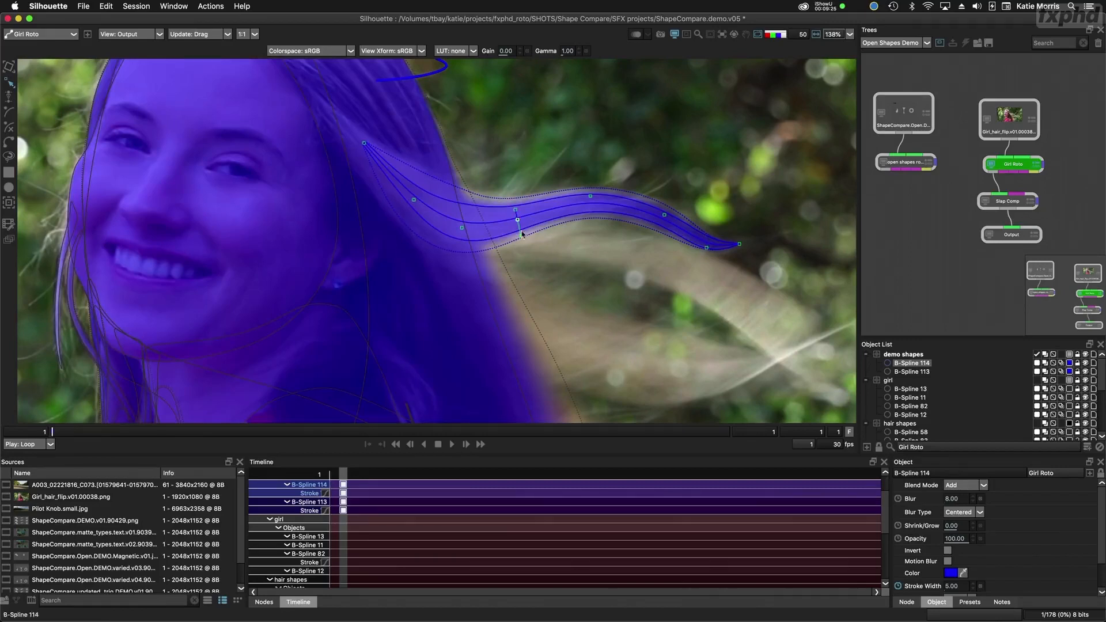
{"action": "left_click_drag", "start_coordinate": [522, 237], "coordinate": [526, 247]}
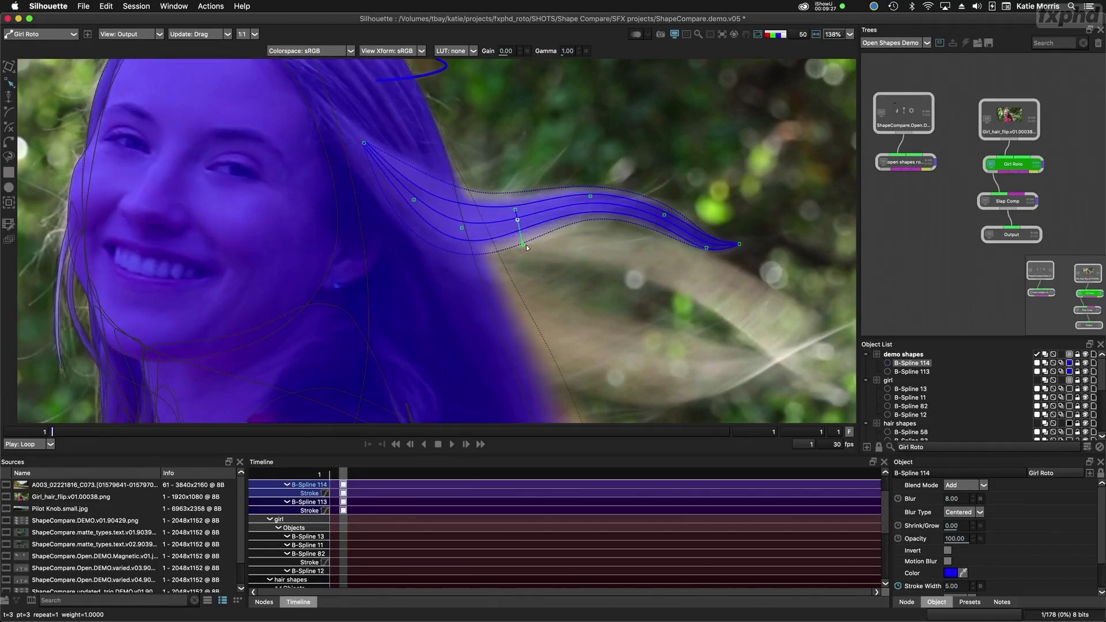
{"action": "left_click", "coordinate": [590, 197]}
{"action": "left_click_drag", "start_coordinate": [588, 214], "coordinate": [587, 222]}
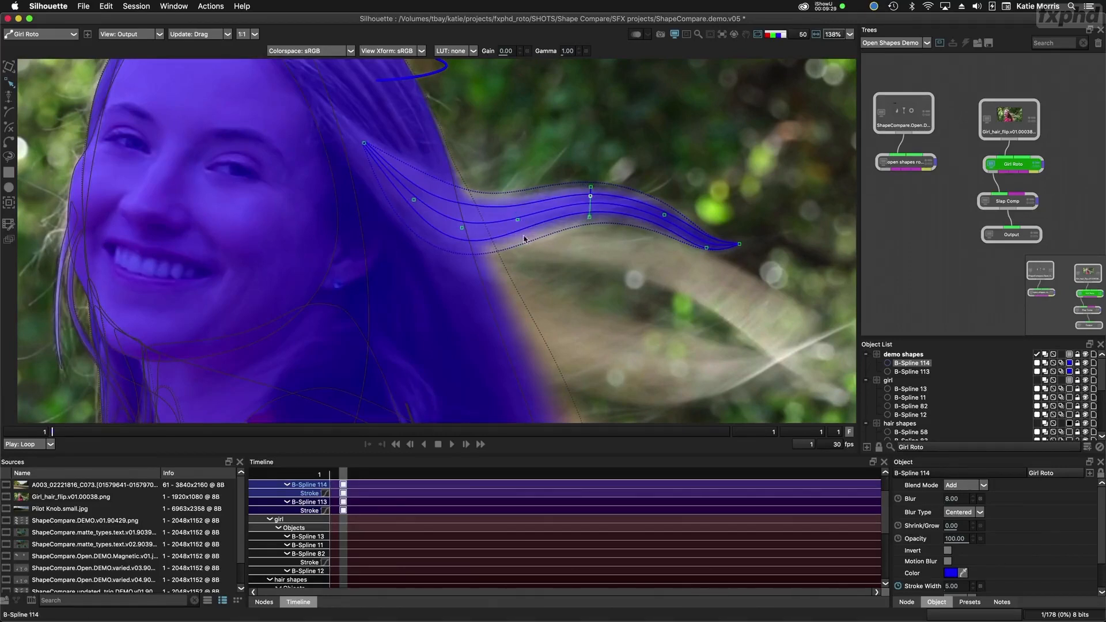
{"action": "left_click", "coordinate": [664, 214]}
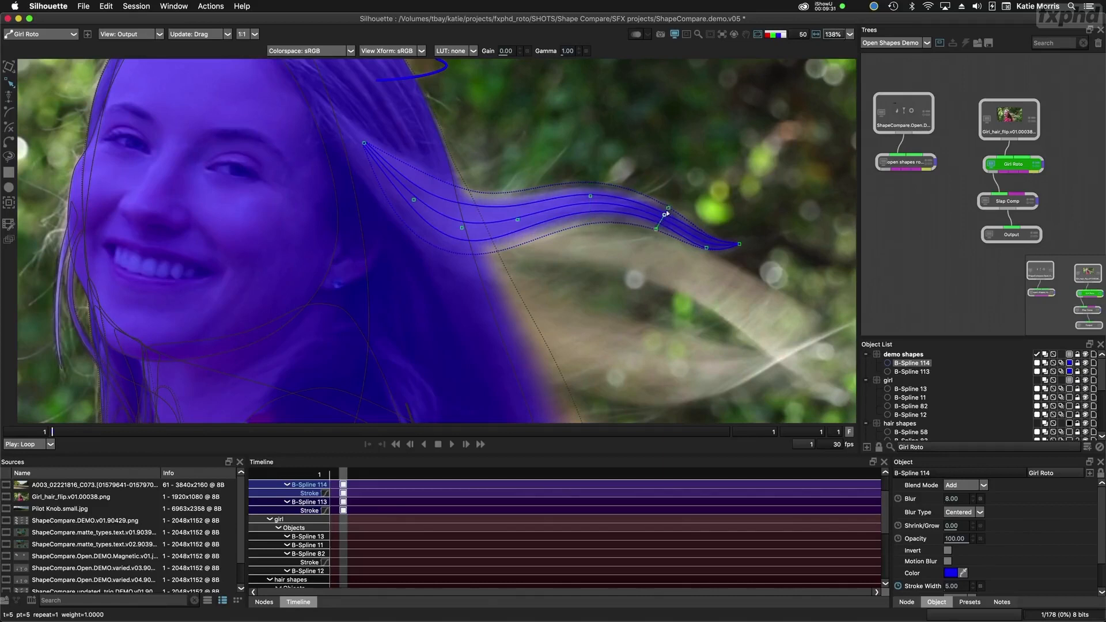
{"action": "left_click_drag", "start_coordinate": [655, 230], "coordinate": [665, 214]}
Step: Inspect the strand's matte without shape outlines, in both overlay and alpha view, and bring the outlines back over the plain image
{"action": "left_click_drag", "start_coordinate": [580, 203], "coordinate": [597, 235]}
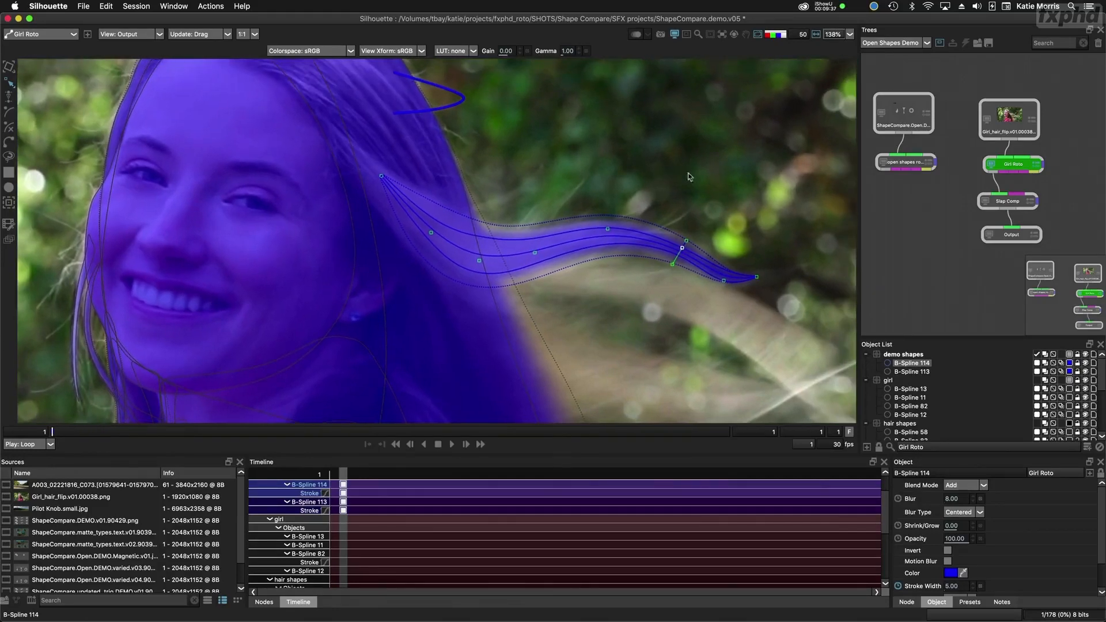
{"action": "left_click", "coordinate": [758, 34]}
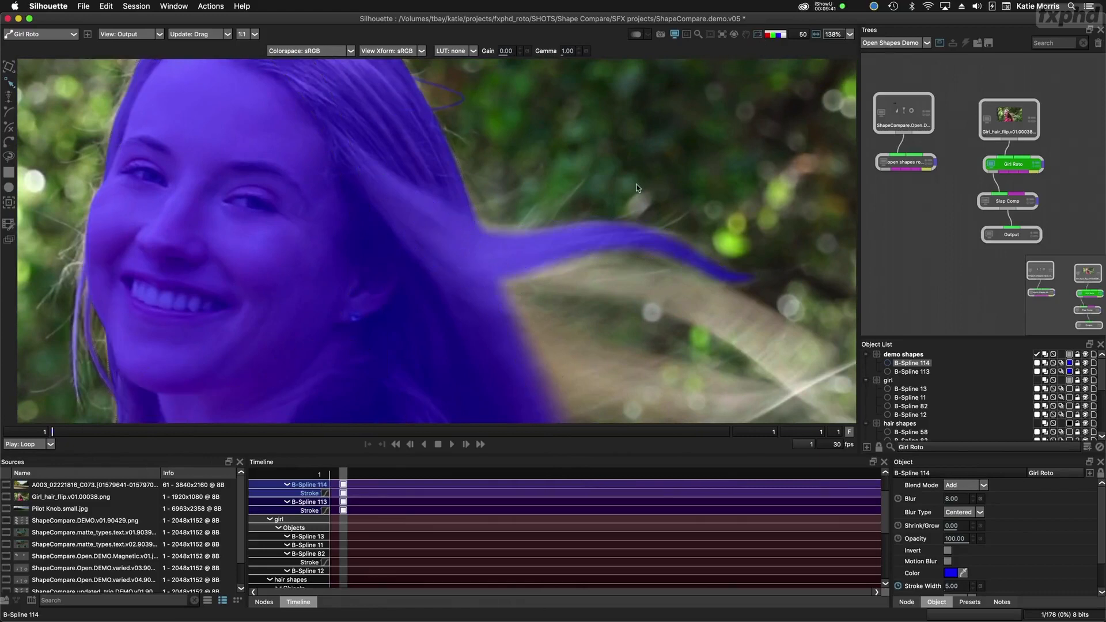
{"action": "key", "text": "a"}
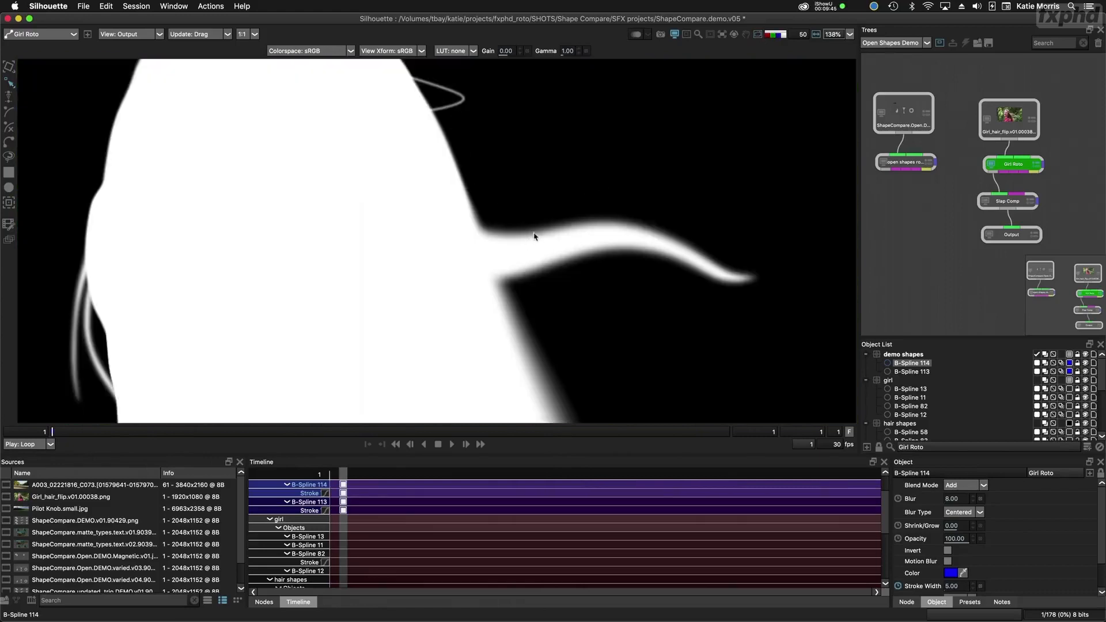
{"action": "key", "text": "a"}
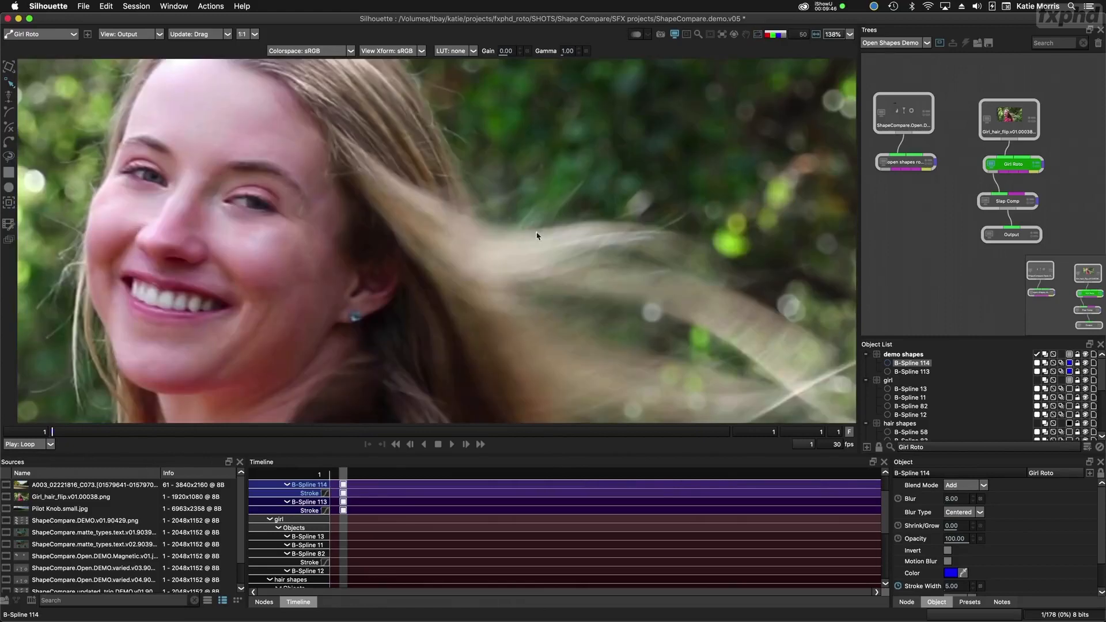
{"action": "left_click", "coordinate": [758, 34]}
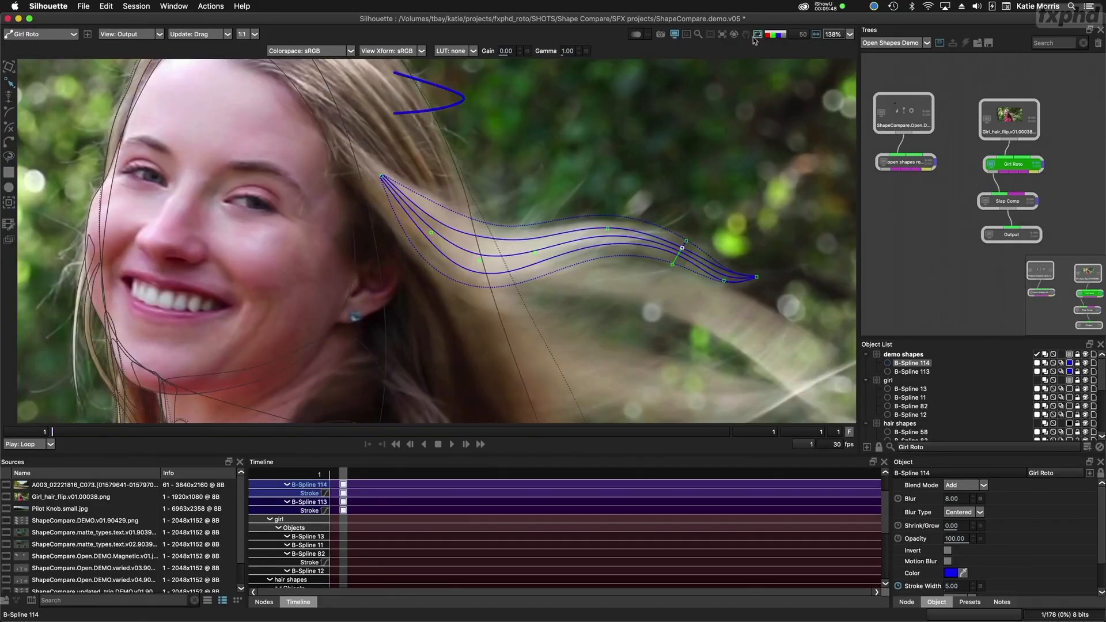
Step: Compare the Slap Comp result with the original hair flip footage, examining the strand's edges and the whole head
{"action": "left_click", "coordinate": [1011, 205]}
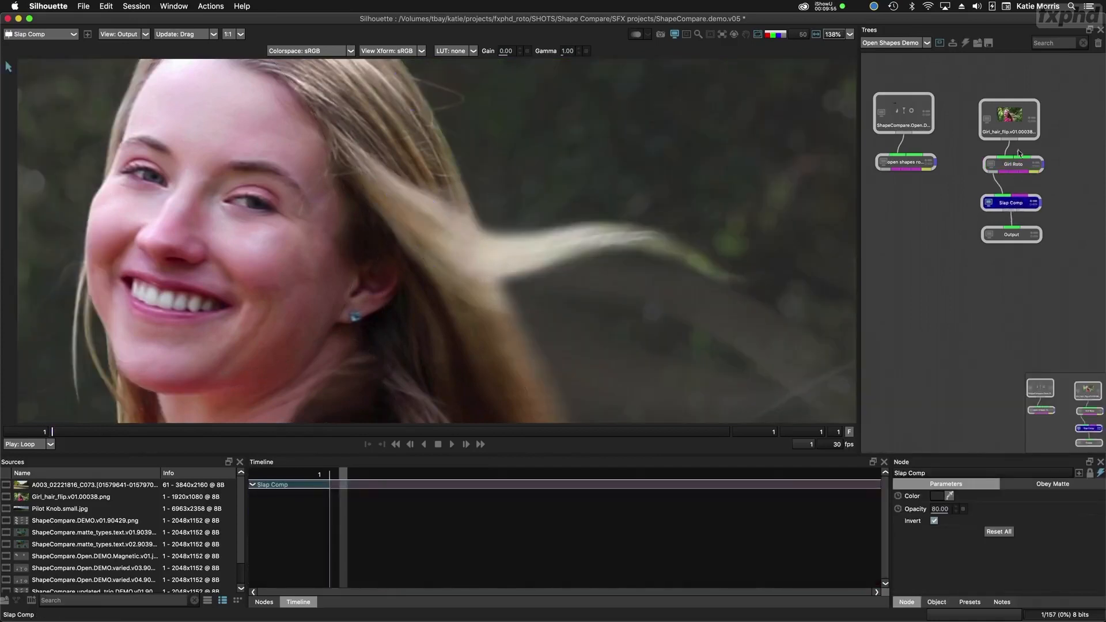
{"action": "left_click", "coordinate": [1015, 118]}
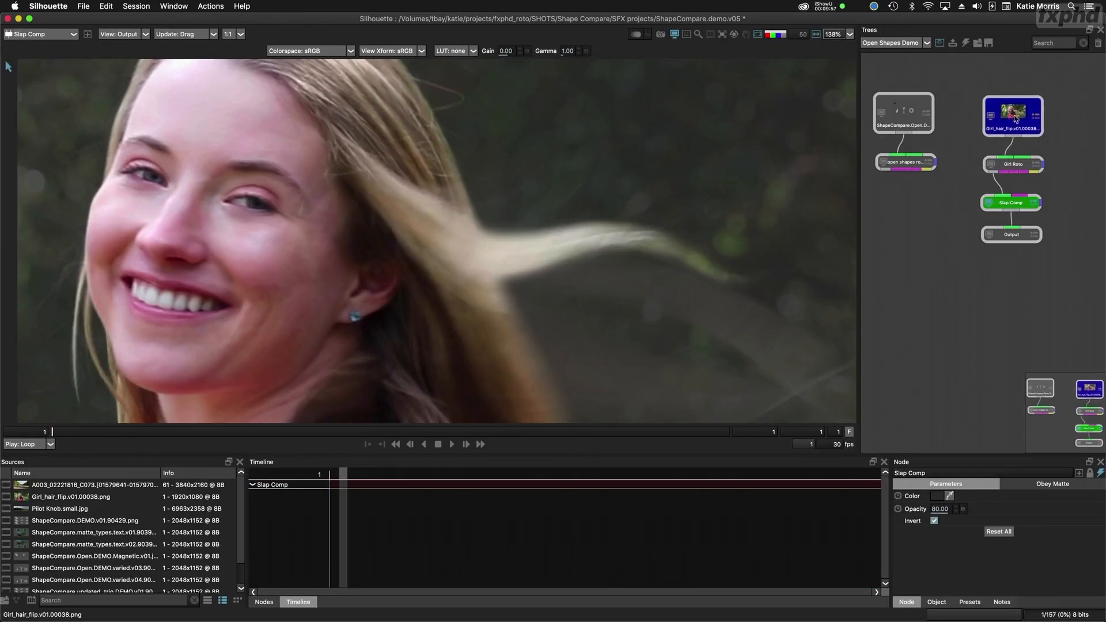
{"action": "left_click", "coordinate": [1014, 115]}
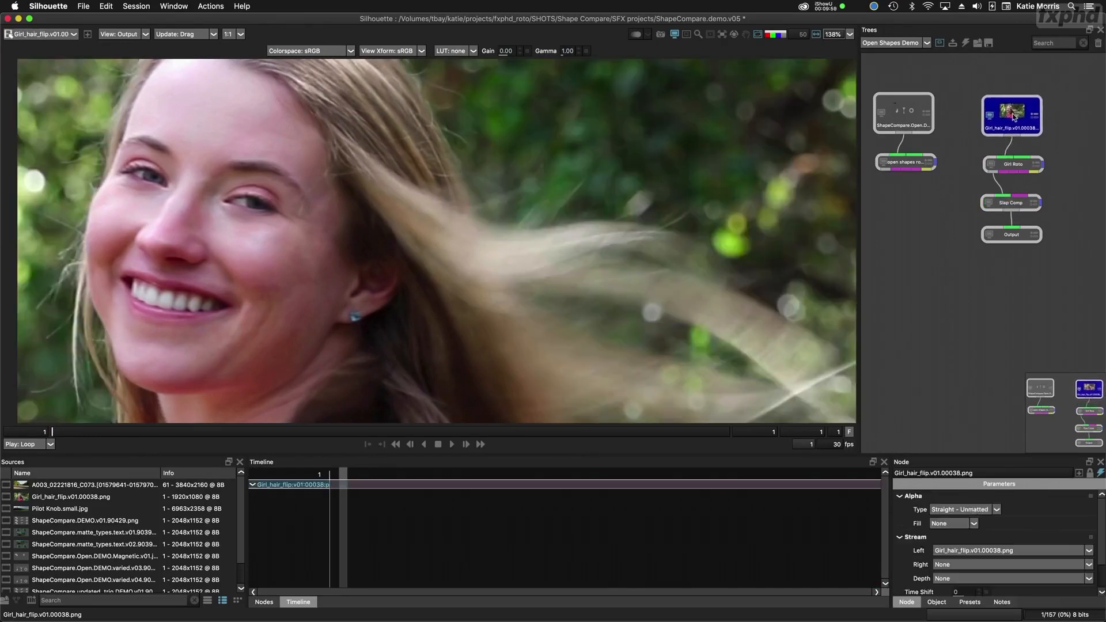
{"action": "left_click", "coordinate": [1015, 161]}
{"action": "left_click", "coordinate": [1015, 162]}
{"action": "left_click", "coordinate": [1012, 206]}
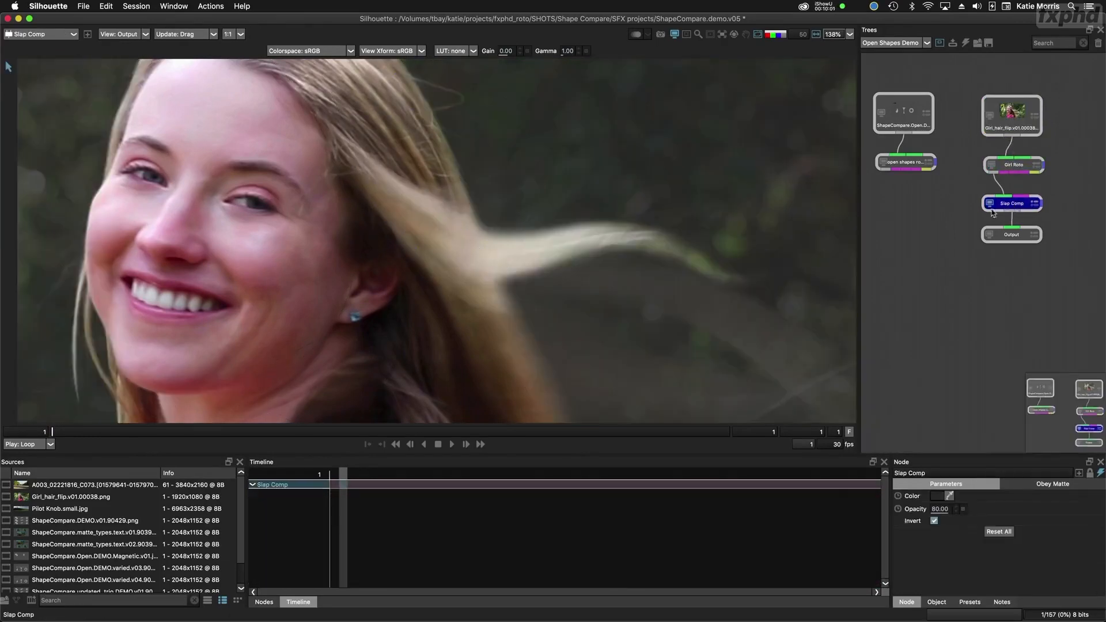
{"action": "key", "text": "o"}
{"action": "left_click_drag", "start_coordinate": [639, 269], "coordinate": [613, 226]}
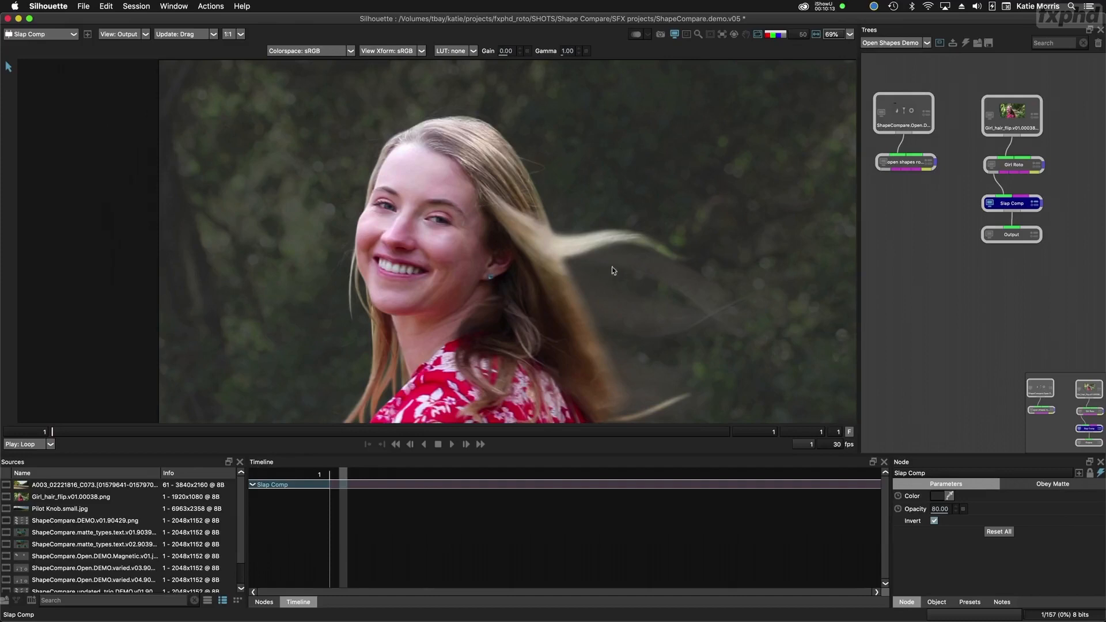
Step: Return to the Girl Roto node, enlarge the object list and hide the demo shapes group
{"action": "left_click", "coordinate": [1009, 114]}
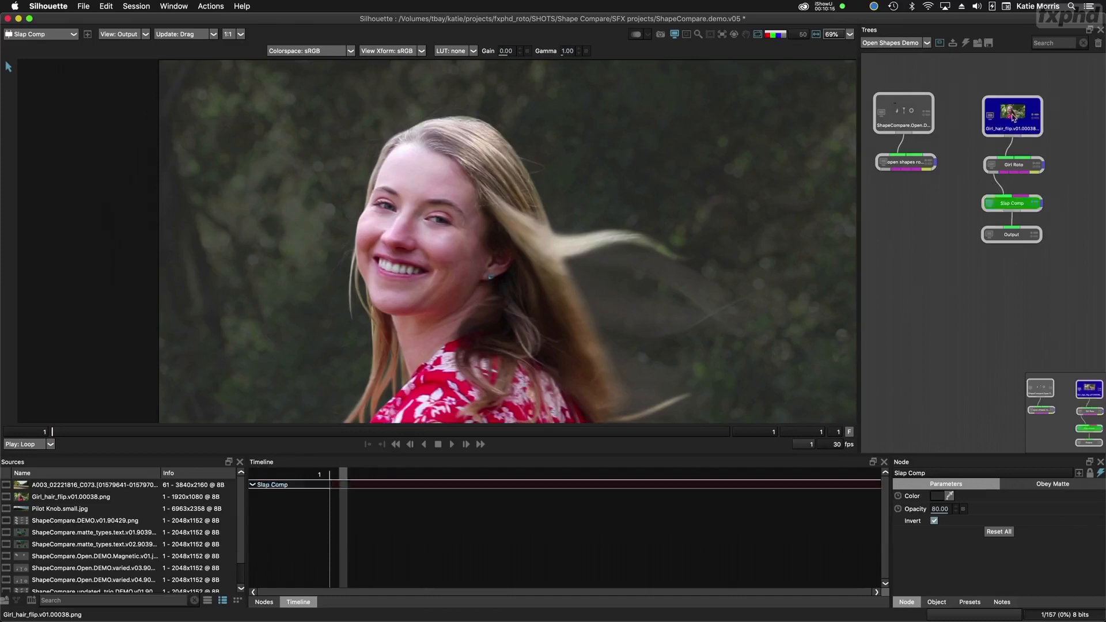
{"action": "left_click", "coordinate": [1014, 168]}
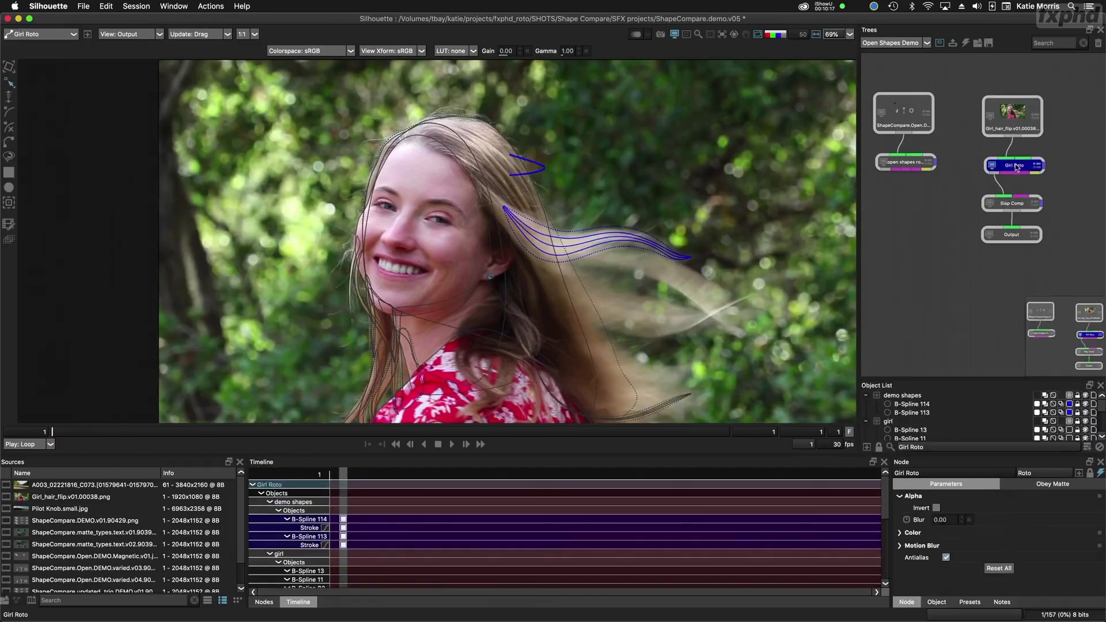
{"action": "left_click_drag", "start_coordinate": [972, 377], "coordinate": [960, 236]}
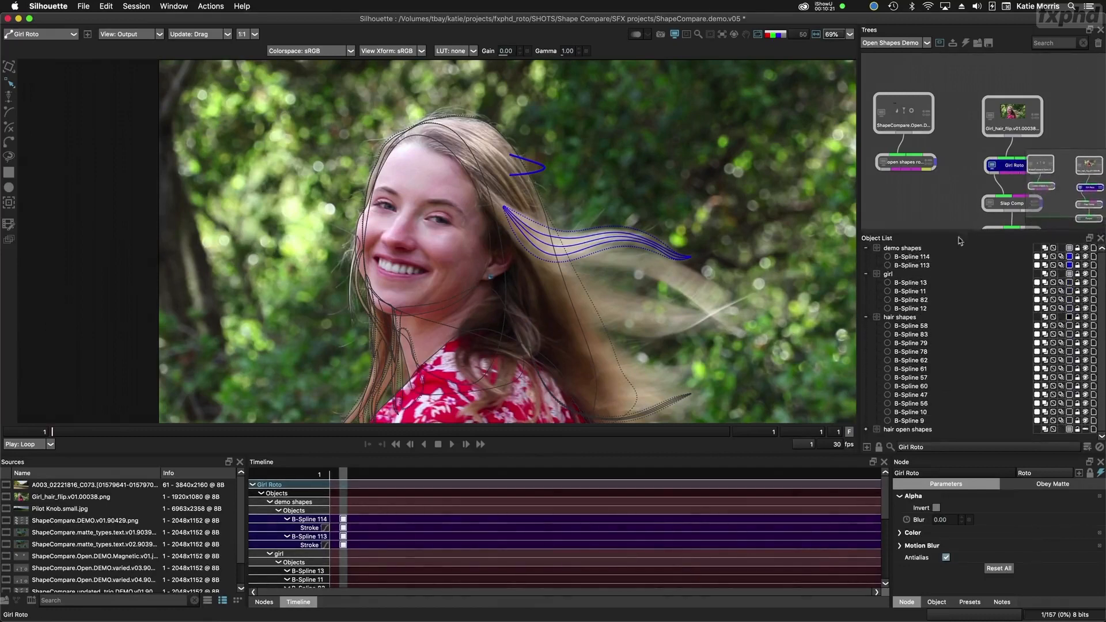
{"action": "left_click", "coordinate": [1085, 248]}
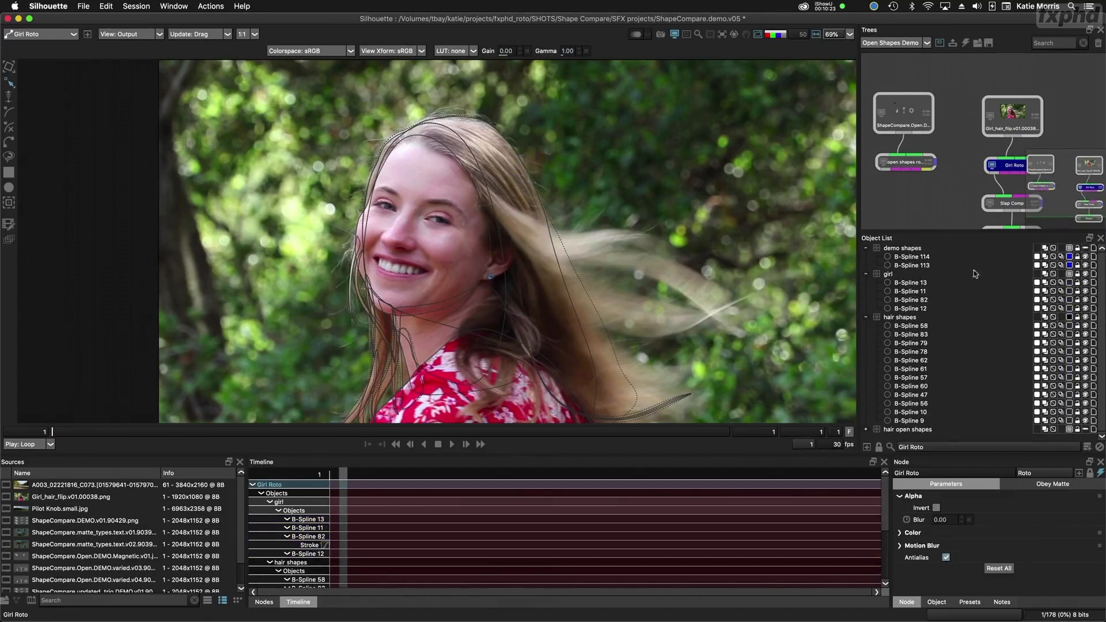
Step: Collapse the girl, demo shapes and hair shapes groups, and make the hair open shapes group visible over the image
{"action": "left_click", "coordinate": [866, 273]}
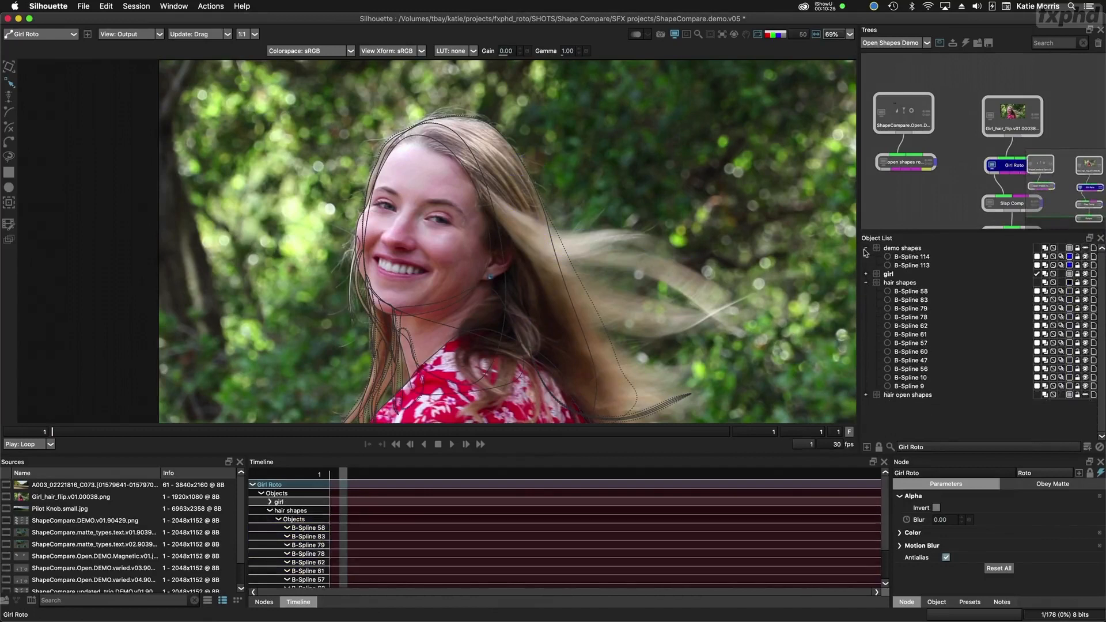
{"action": "left_click", "coordinate": [865, 248]}
{"action": "left_click", "coordinate": [866, 265]}
{"action": "left_click", "coordinate": [907, 274]}
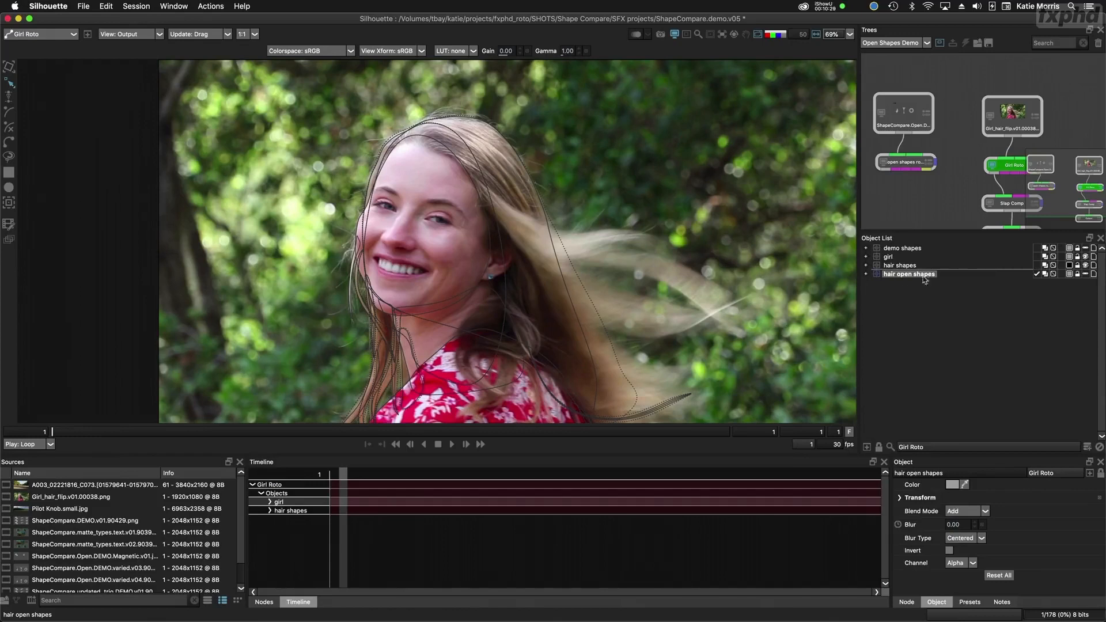
{"action": "left_click", "coordinate": [1085, 274]}
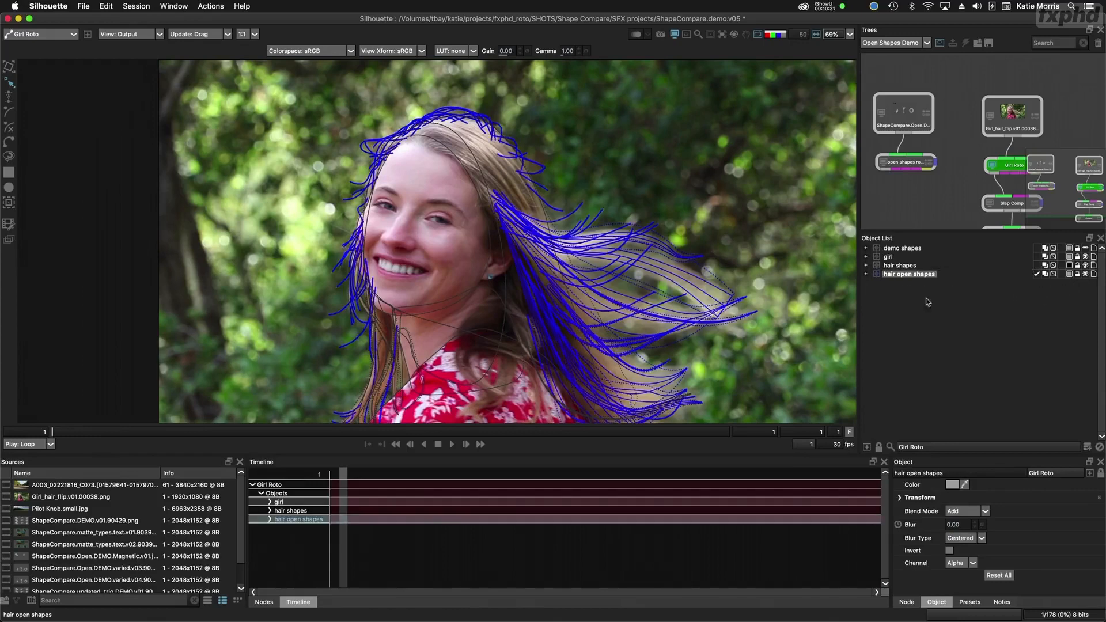
{"action": "left_click_drag", "start_coordinate": [576, 272], "coordinate": [599, 242]}
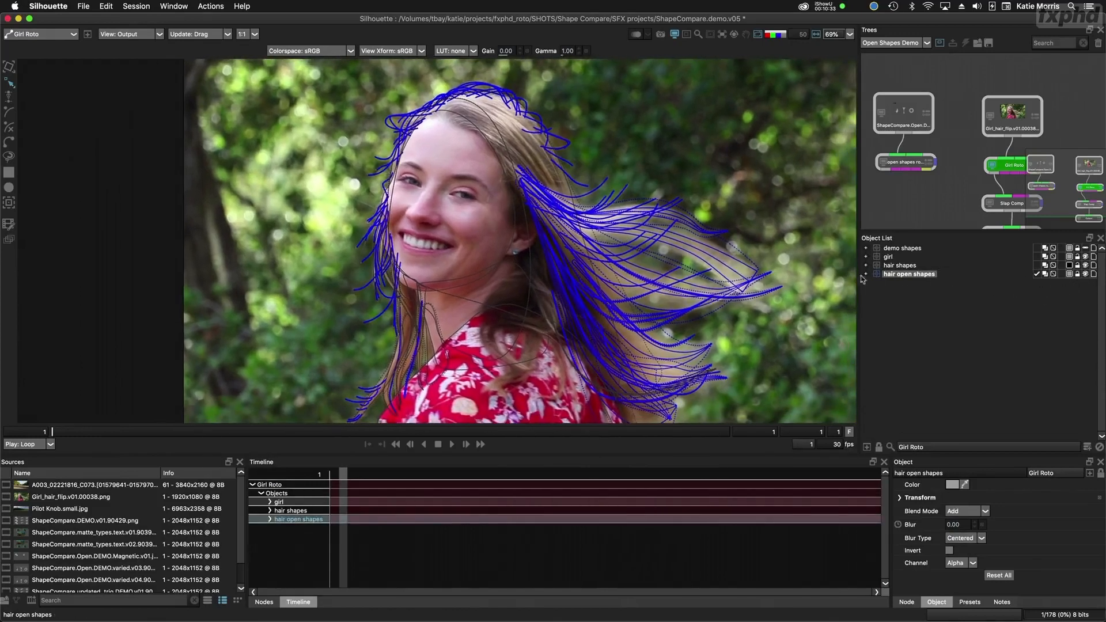
Step: Expand the hair open shapes group, look through its splines and select individual flying-hair strands to examine them
{"action": "left_click", "coordinate": [866, 275]}
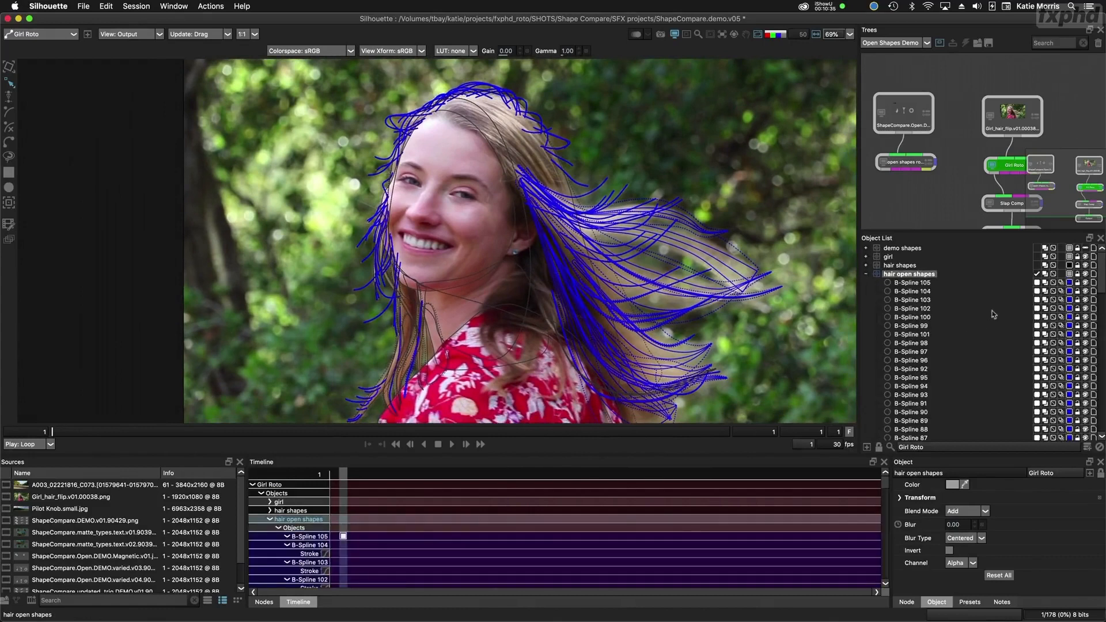
{"action": "left_click_drag", "start_coordinate": [1101, 288], "coordinate": [1102, 253]}
{"action": "left_click", "coordinate": [723, 269]}
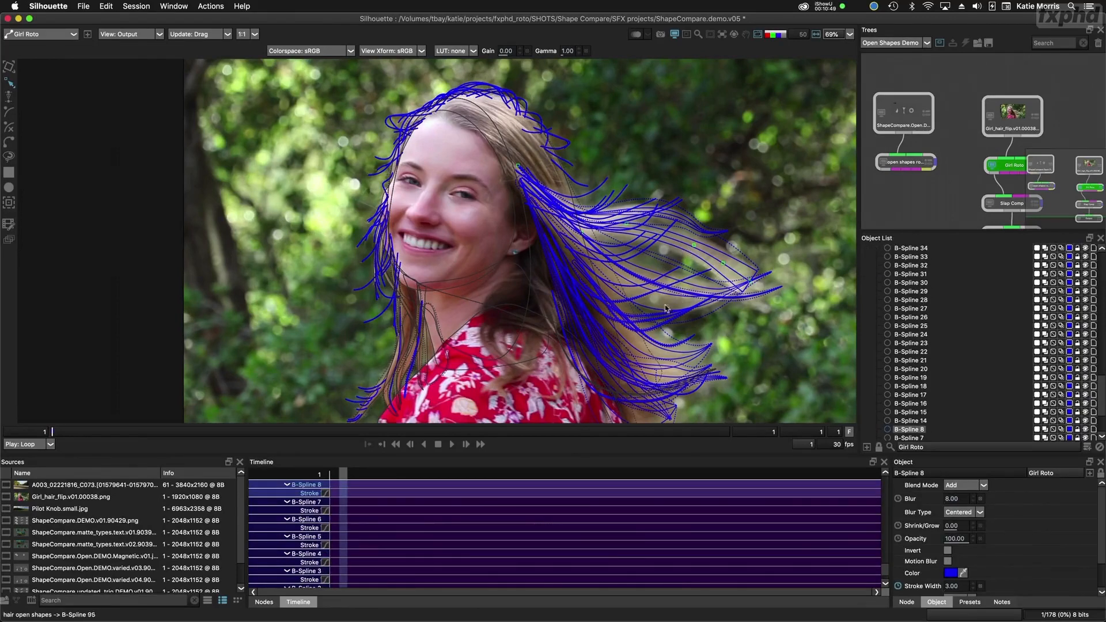
{"action": "left_click", "coordinate": [656, 249]}
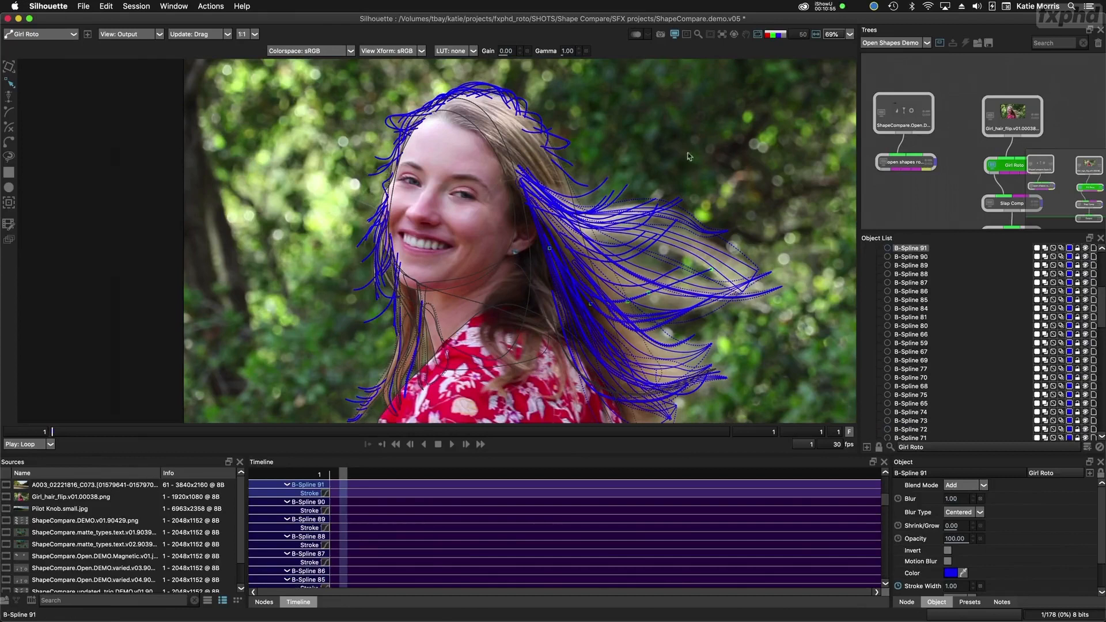
Step: Inspect the full hair matte as a colour overlay and as alpha without outlines, and return to the plain image with outlines
{"action": "key", "text": "shift+a"}
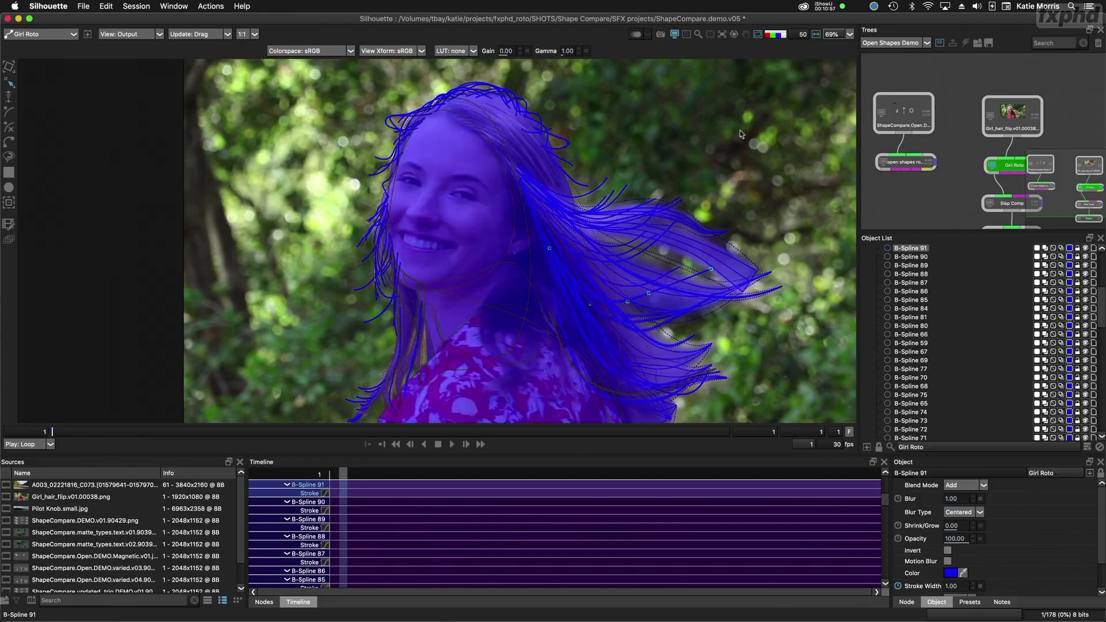
{"action": "key", "text": "a"}
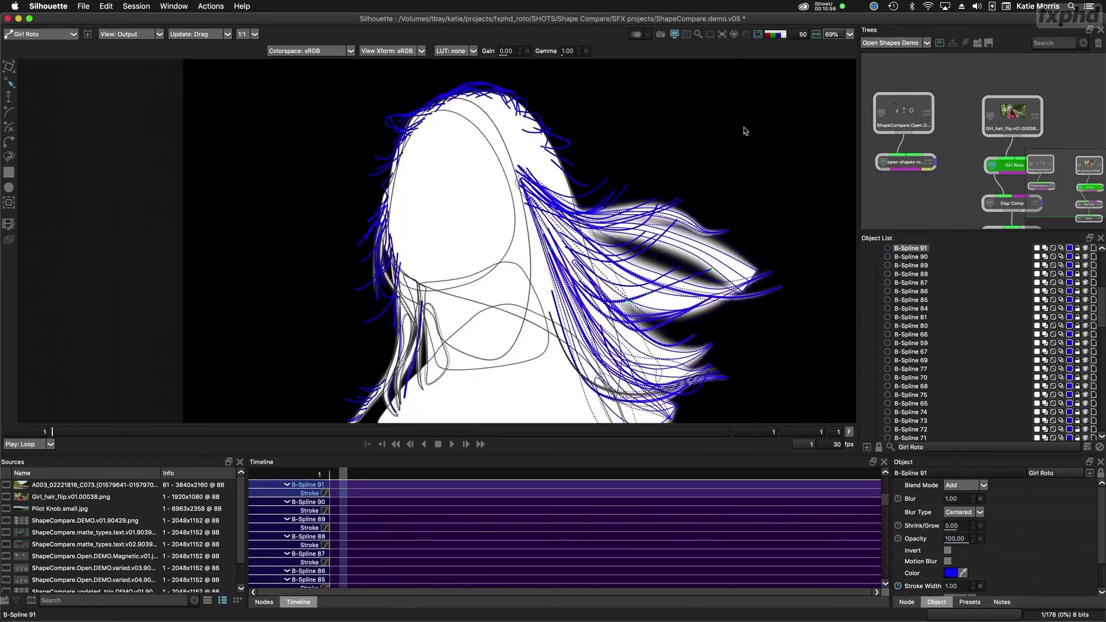
{"action": "left_click", "coordinate": [757, 35]}
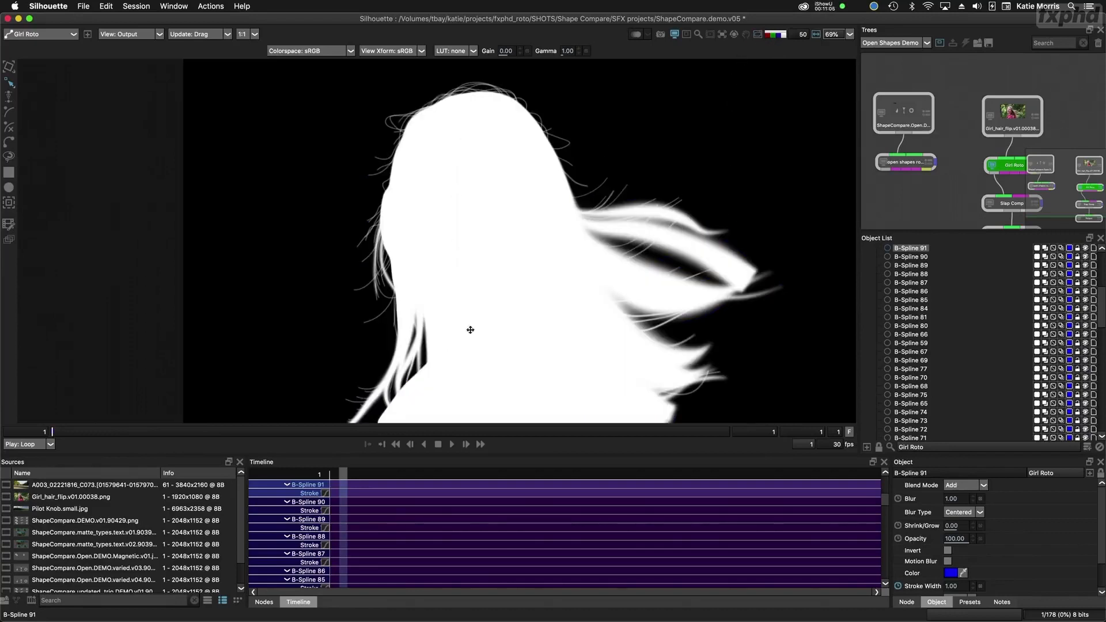
{"action": "left_click_drag", "start_coordinate": [470, 329], "coordinate": [500, 297]}
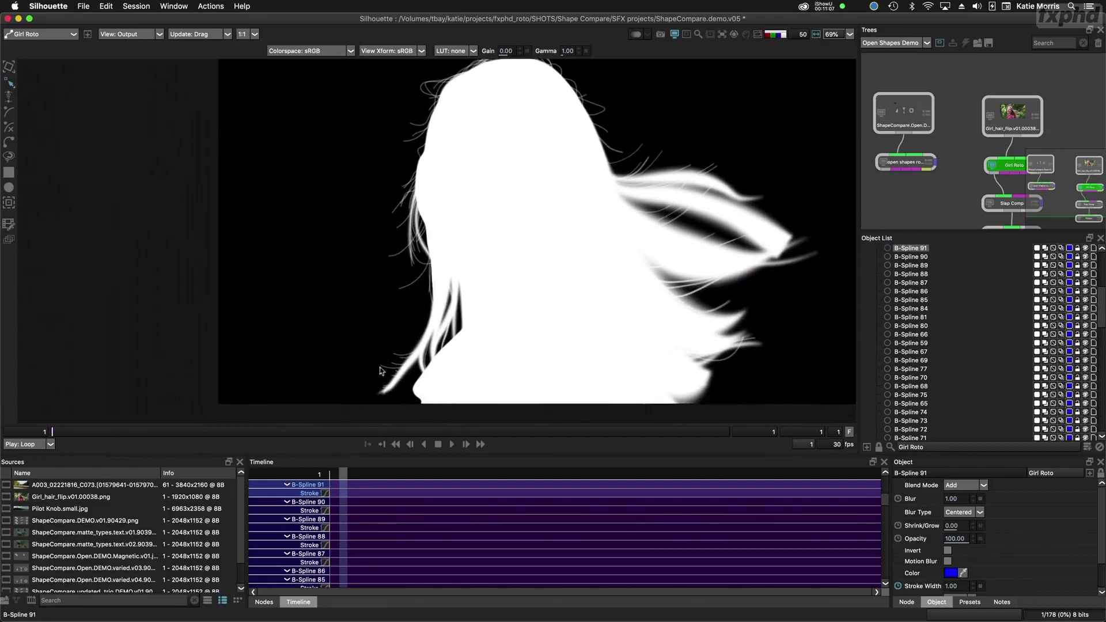
{"action": "mouse_move", "coordinate": [531, 240]}
{"action": "left_mouse_down"}
{"action": "mouse_move", "coordinate": [559, 241]}
{"action": "mouse_move", "coordinate": [536, 256]}
{"action": "left_mouse_up"}
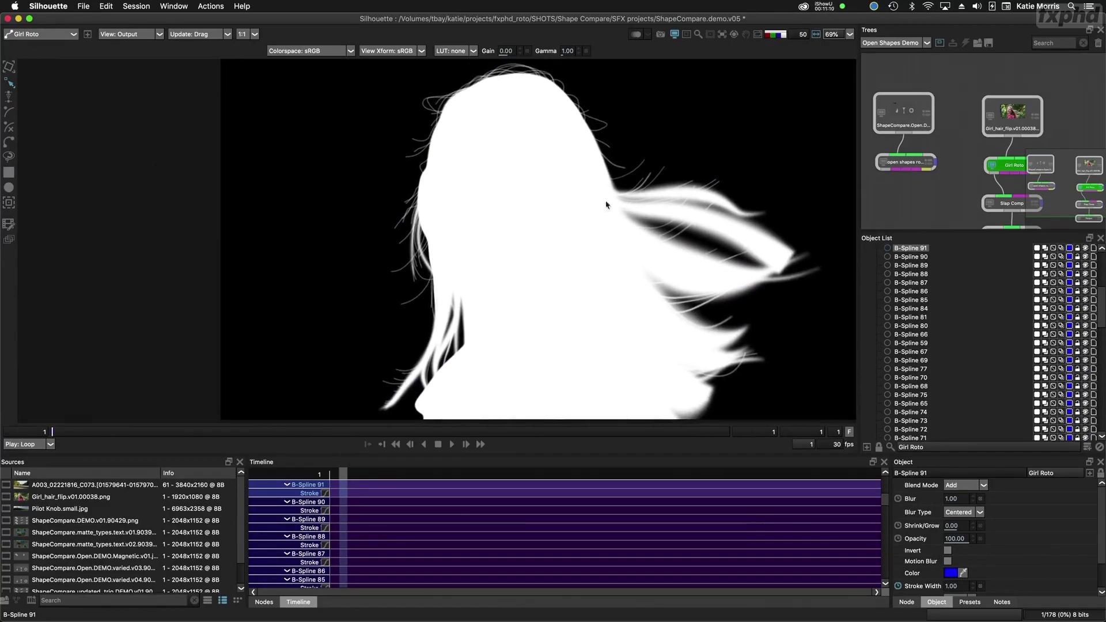
{"action": "left_click", "coordinate": [758, 36]}
{"action": "key", "text": "a"}
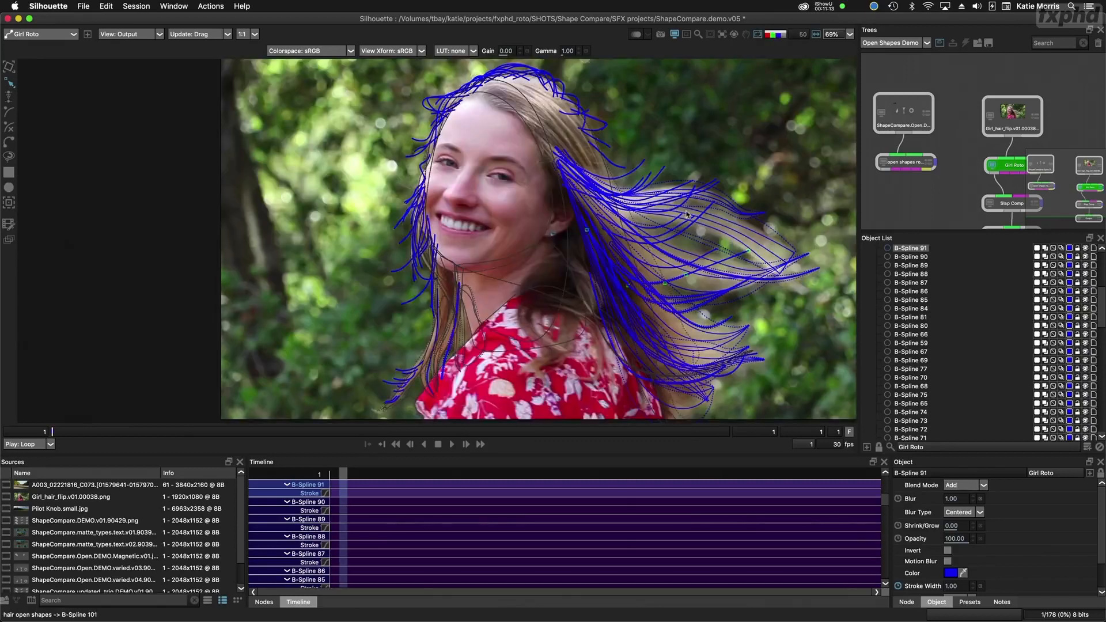
Step: Compare the Slap Comp result of the complete hair roto with the original Girl_hair_flip footage, examining the flying strands and fine hairs
{"action": "left_click", "coordinate": [1009, 205]}
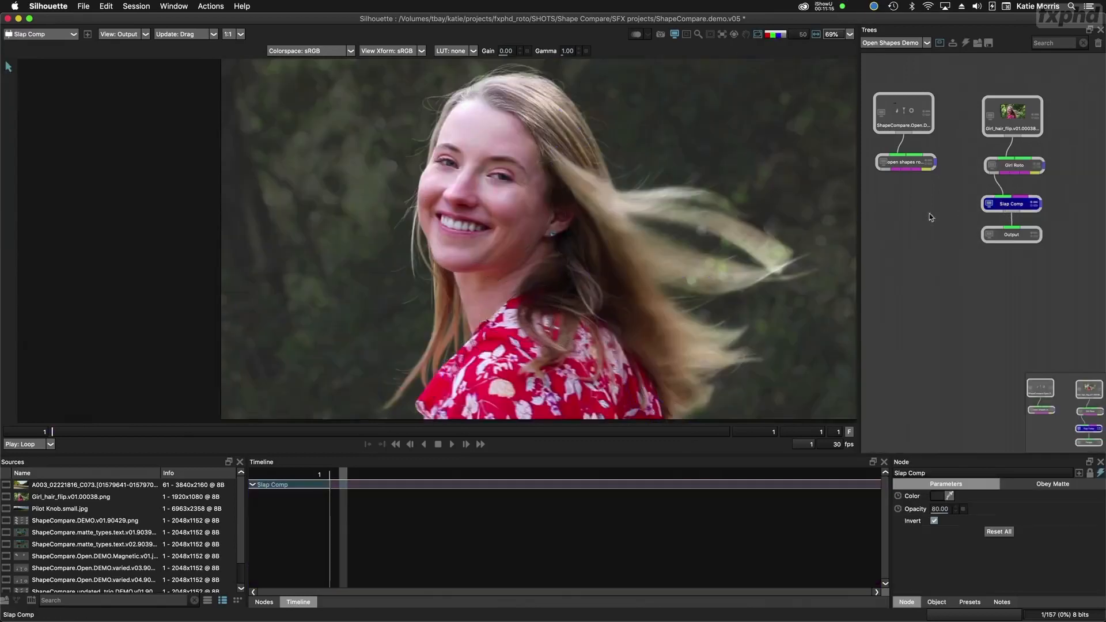
{"action": "mouse_move", "coordinate": [561, 274]}
{"action": "left_mouse_down"}
{"action": "mouse_move", "coordinate": [557, 295]}
{"action": "mouse_move", "coordinate": [541, 295]}
{"action": "mouse_move", "coordinate": [565, 281]}
{"action": "left_mouse_up"}
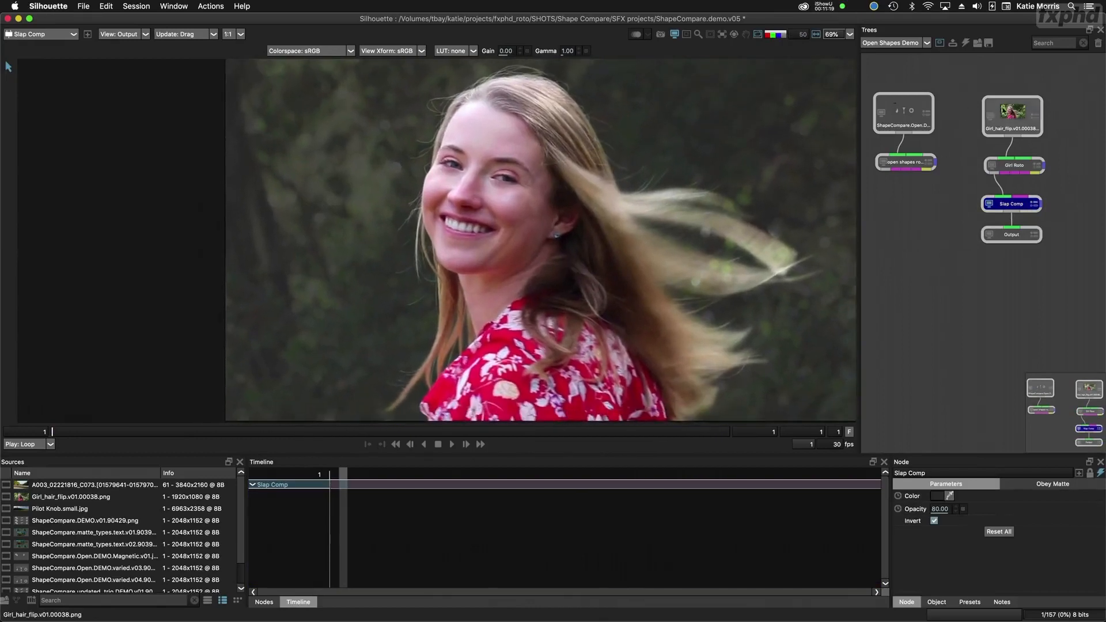
{"action": "left_click", "coordinate": [1007, 114]}
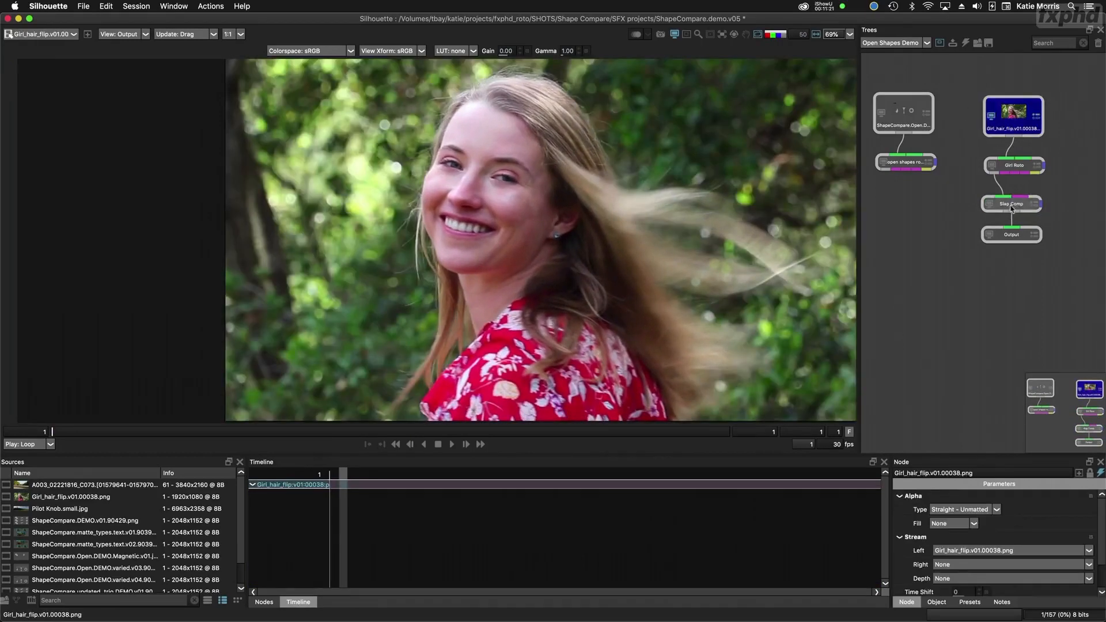
{"action": "left_click", "coordinate": [1013, 208]}
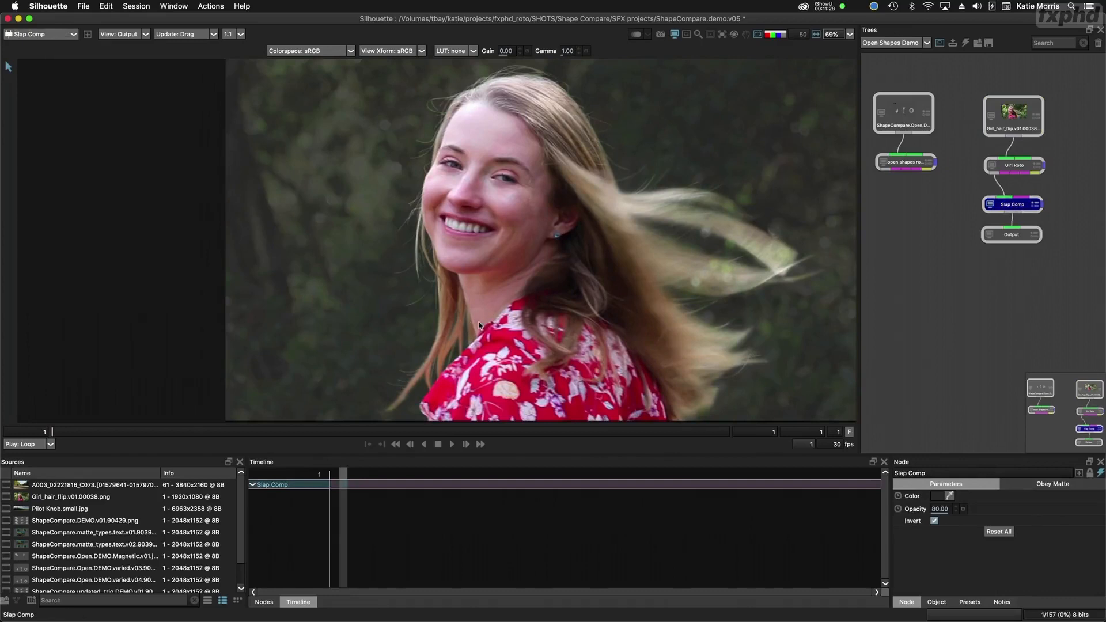
{"action": "mouse_move", "coordinate": [440, 352]}
{"action": "left_mouse_down"}
{"action": "mouse_move", "coordinate": [448, 332]}
{"action": "mouse_move", "coordinate": [430, 346]}
{"action": "left_mouse_up"}
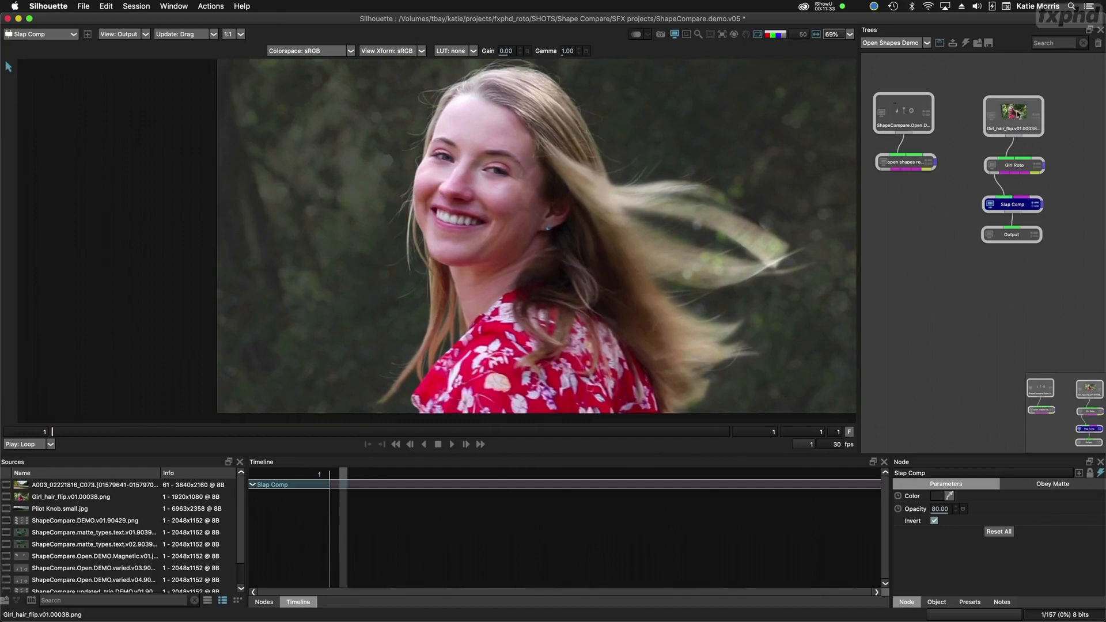
{"action": "left_click", "coordinate": [1016, 113]}
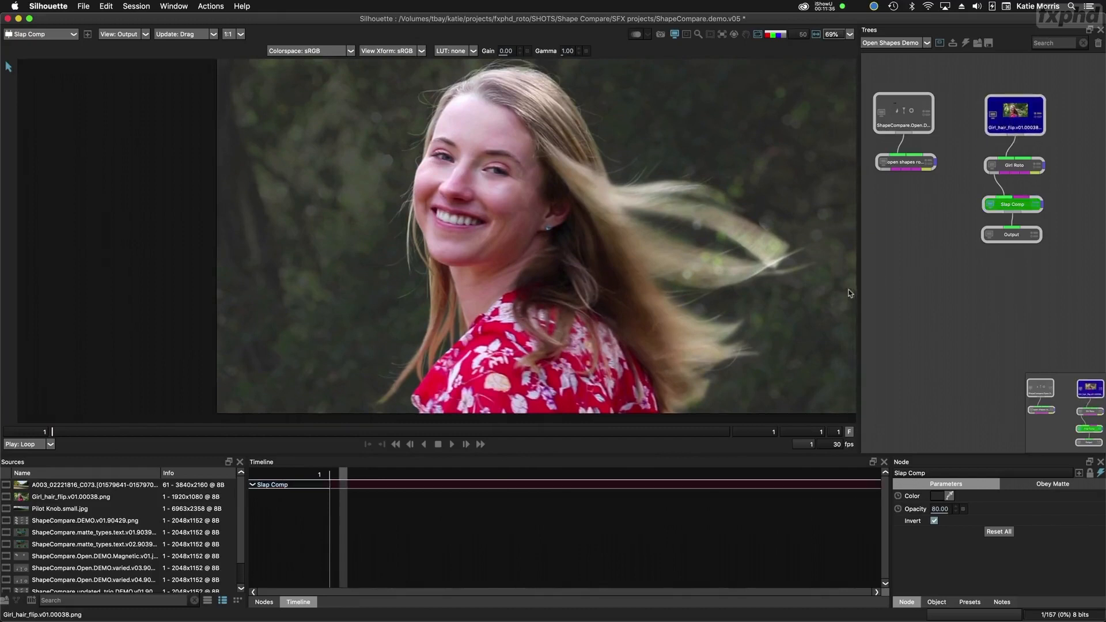